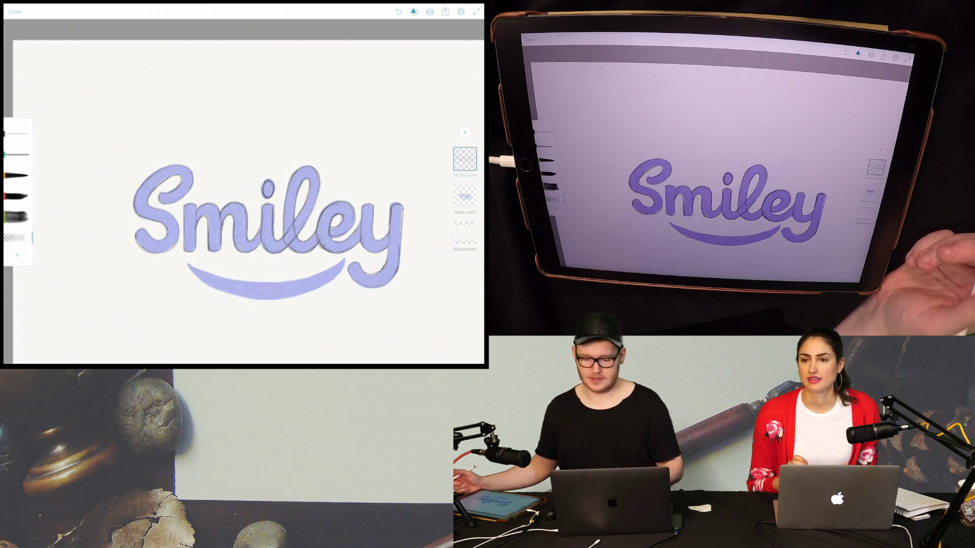
# Compare the Smiley pencil outlines with and without the purple image layer, viewing the lettering straight and tilted
pyautogui.scroll(3, 269, 231)
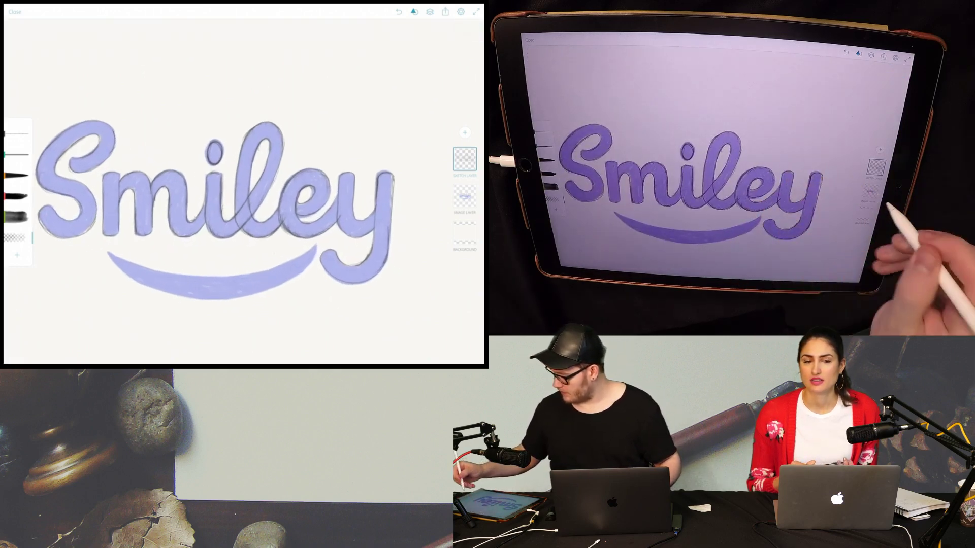
pyautogui.click(465, 196)
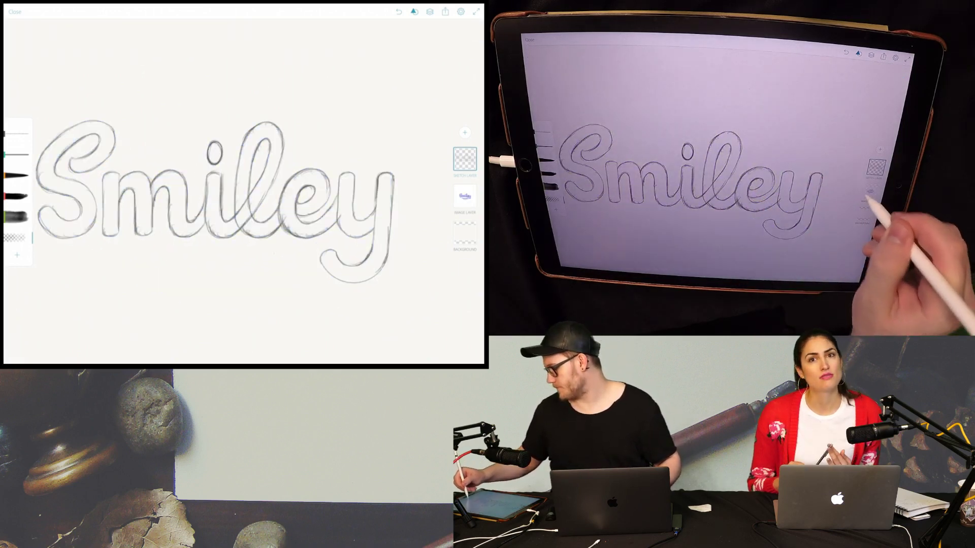
pyautogui.click(465, 195)
pyautogui.moveTo(254, 213); pyautogui.dragTo(229, 168)
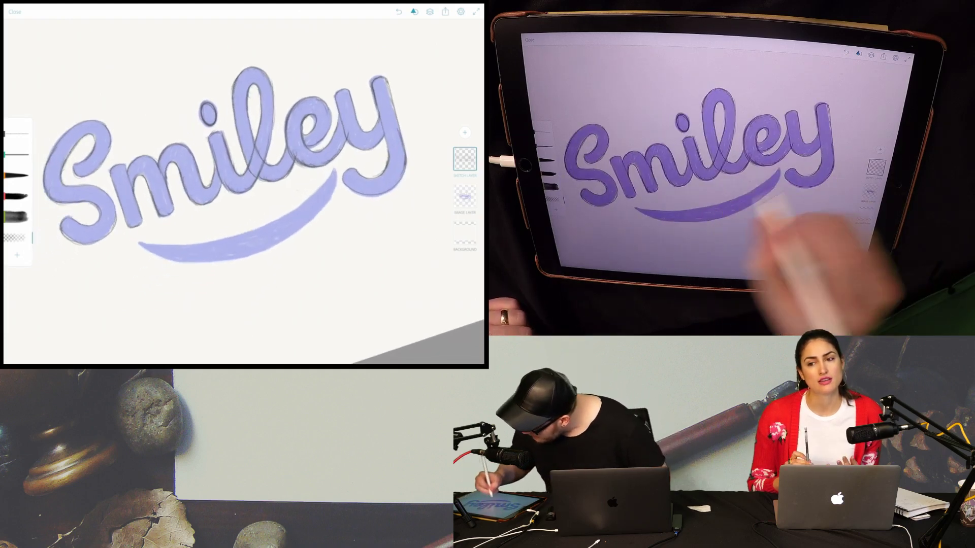
pyautogui.moveTo(208, 115); pyautogui.dragTo(238, 118)
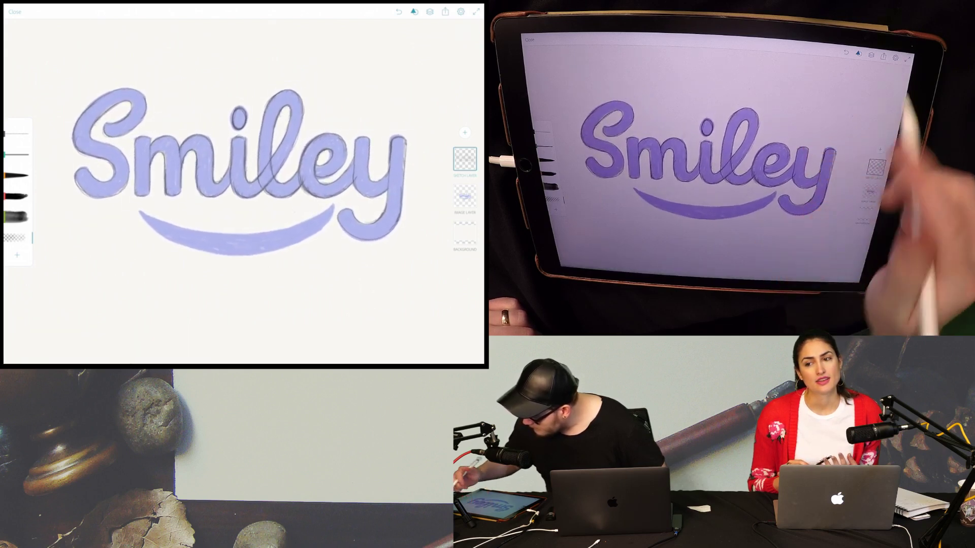
# Place a circle stencil over the lettering and stretch it into a wide ellipse matching the smile's lower edge
pyautogui.click(414, 12)
pyautogui.click(400, 61)
pyautogui.moveTo(215, 223); pyautogui.dragTo(228, 162)
pyautogui.moveTo(217, 269); pyautogui.dragTo(226, 269)
pyautogui.moveTo(266, 183); pyautogui.dragTo(274, 191)
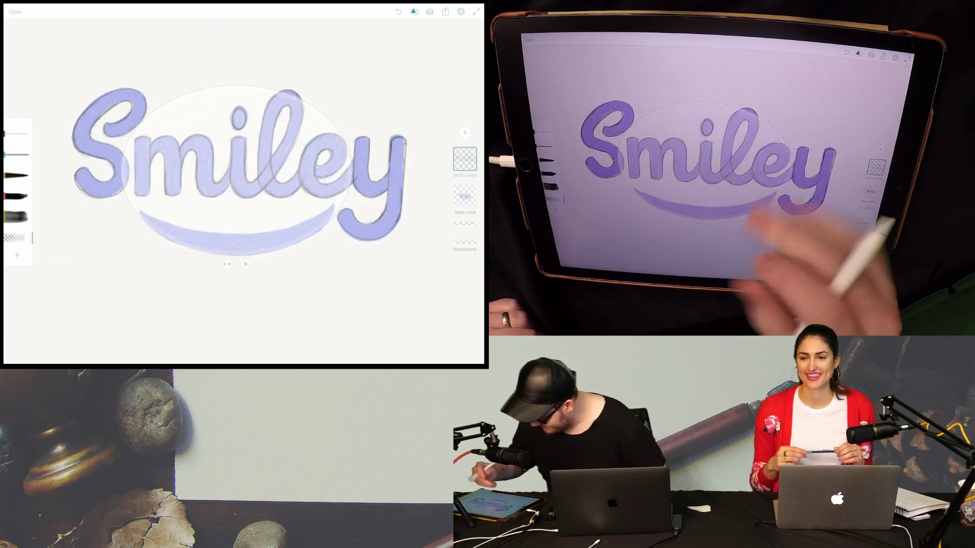
pyautogui.moveTo(262, 120); pyautogui.dragTo(257, 117)
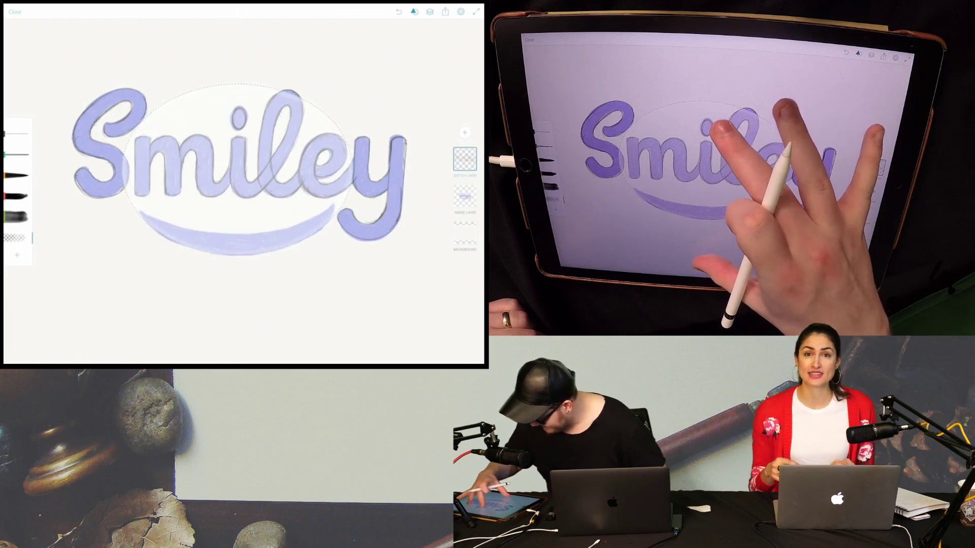
# Trace the smile's lower edge with the pencil along the ellipse stencil
pyautogui.moveTo(141, 213)
pyautogui.mouseDown()
pyautogui.moveTo(181, 242)
pyautogui.moveTo(305, 237)
pyautogui.mouseUp()
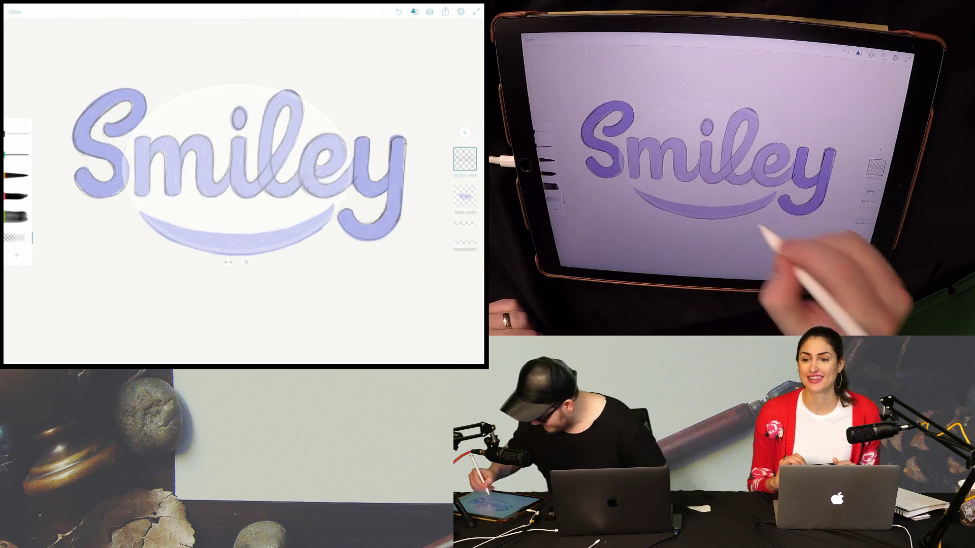
pyautogui.click(16, 133)
pyautogui.moveTo(142, 213); pyautogui.dragTo(235, 255)
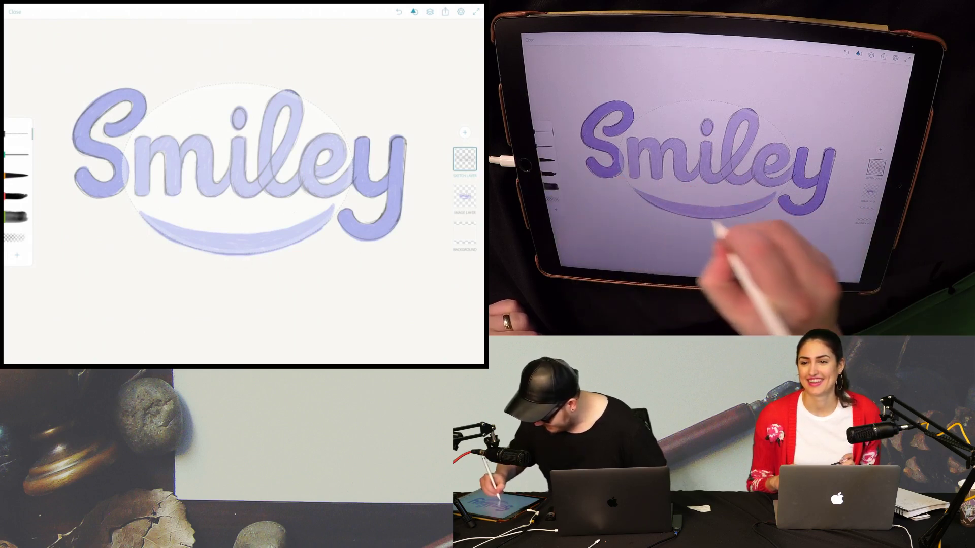
# Outline the smile's upper edge with the ellipse stencil enlarged and moved up, and hide the image layer
pyautogui.moveTo(244, 184)
pyautogui.mouseDown()
pyautogui.moveTo(234, 140)
pyautogui.moveTo(242, 83)
pyautogui.mouseUp()
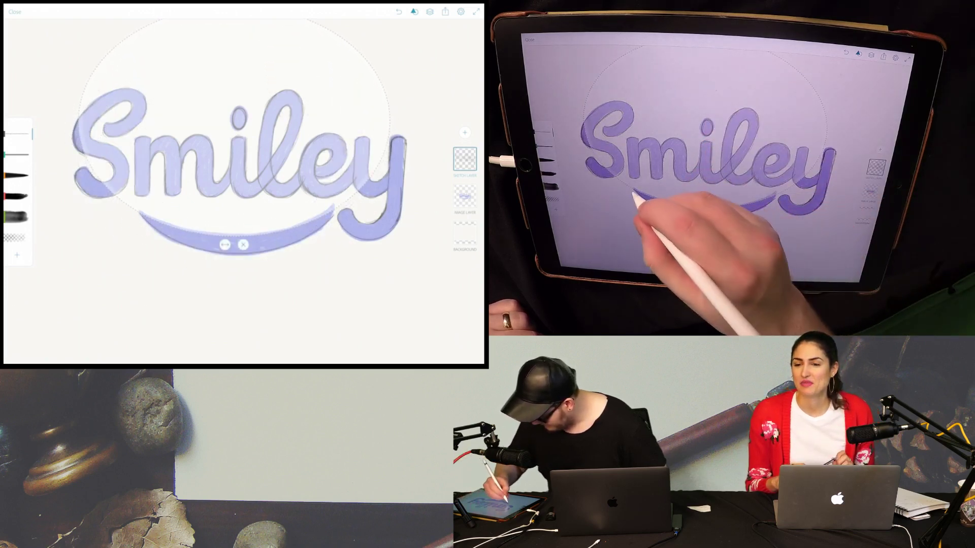
pyautogui.click(243, 245)
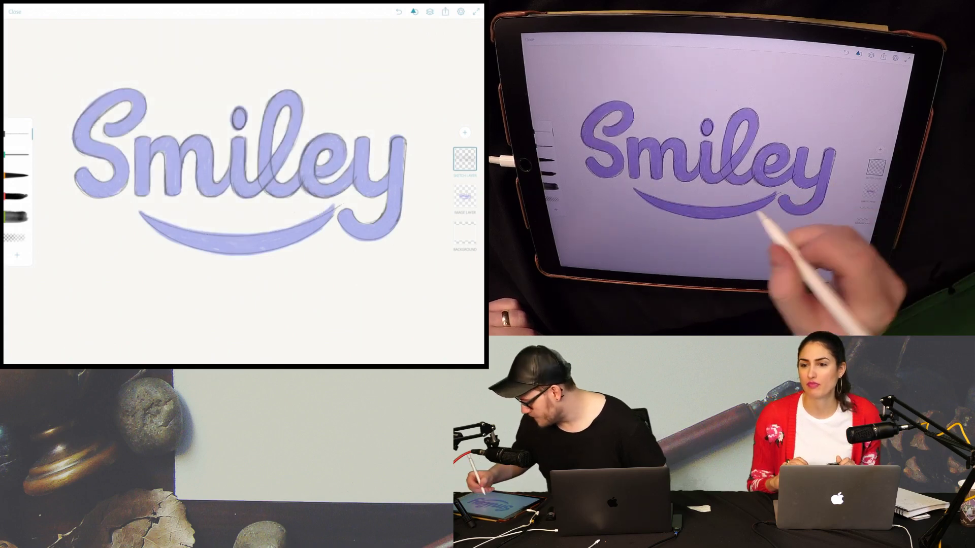
pyautogui.click(465, 196)
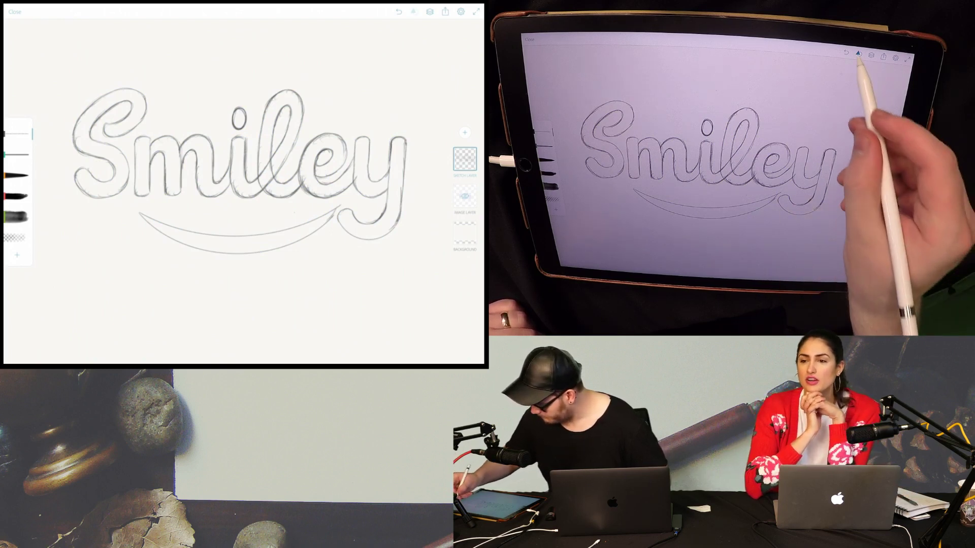
pyautogui.click(414, 11)
# Try to send the sketch to Illustrator CC on the desktop
pyautogui.click(446, 11)
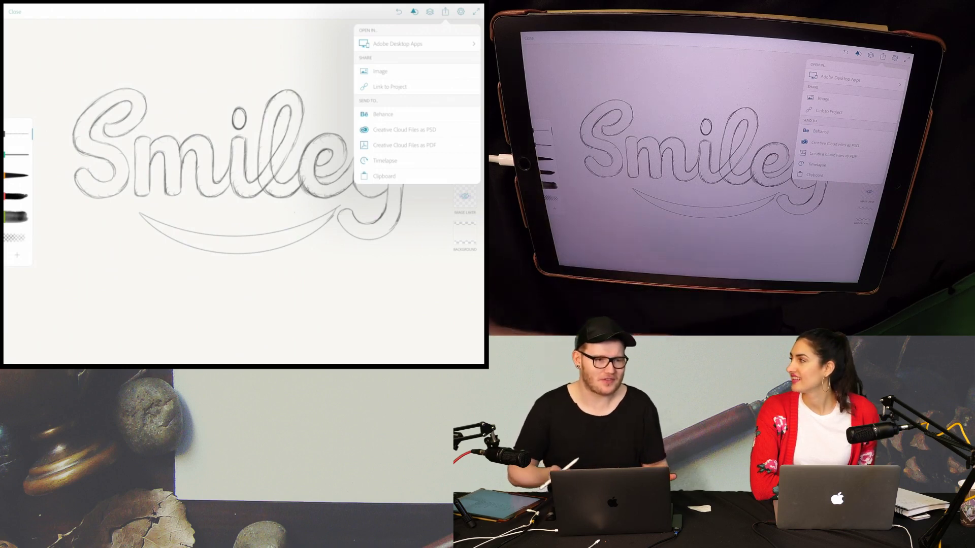
pyautogui.click(398, 43)
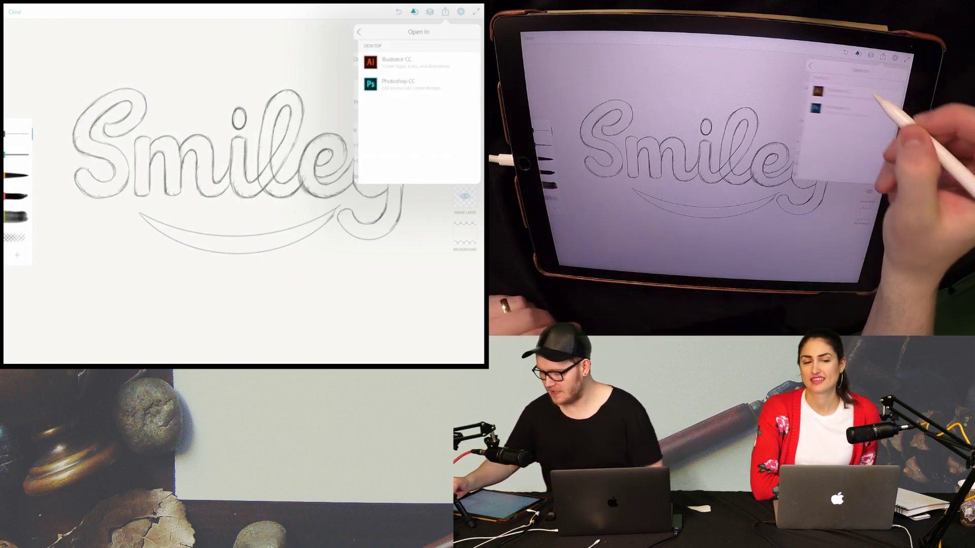
pyautogui.click(396, 62)
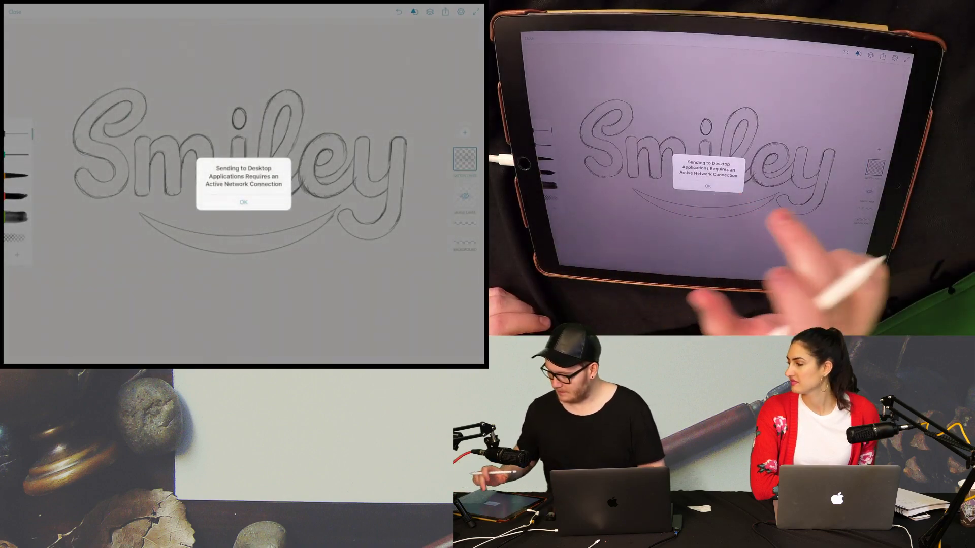
pyautogui.click(243, 202)
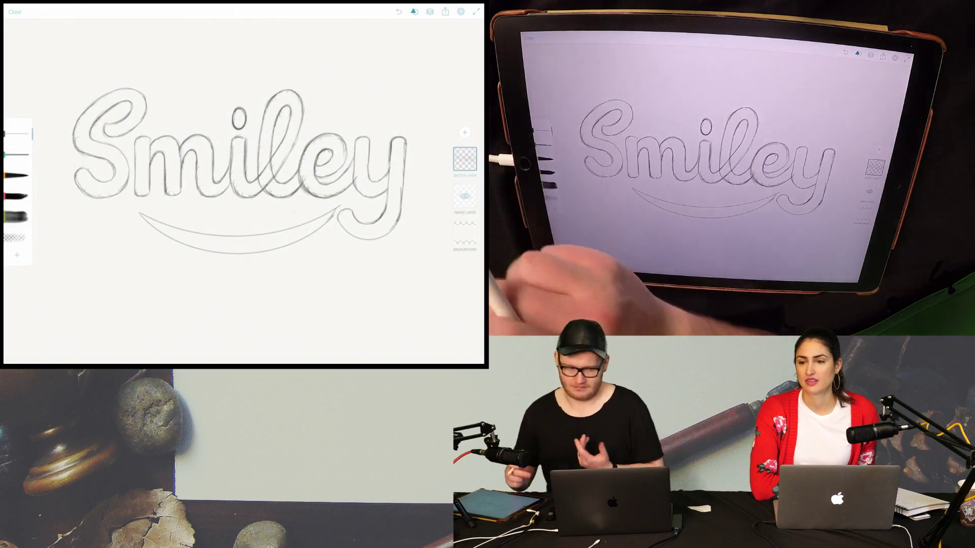
# Undo the stray pencil strokes below the lettering and switch to the Settings app on the iPad
pyautogui.moveTo(214, 352); pyautogui.dragTo(235, 178)
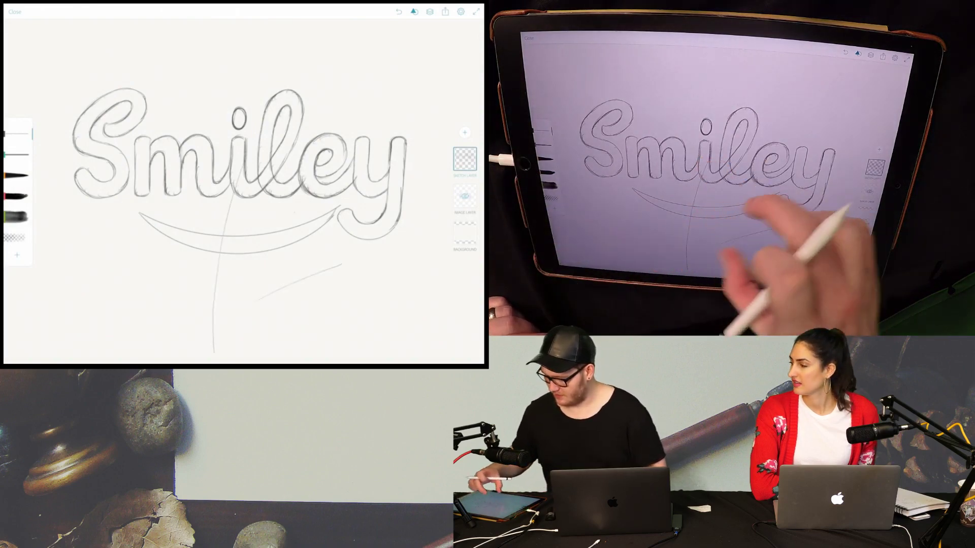
pyautogui.hotkey('ctrl', 'z')
pyautogui.press('super+Tab')
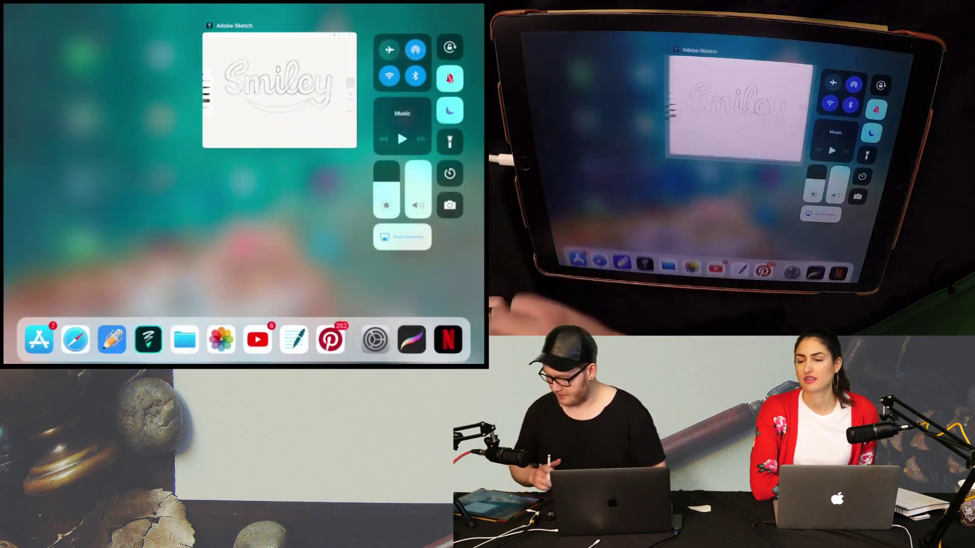
pyautogui.click(375, 333)
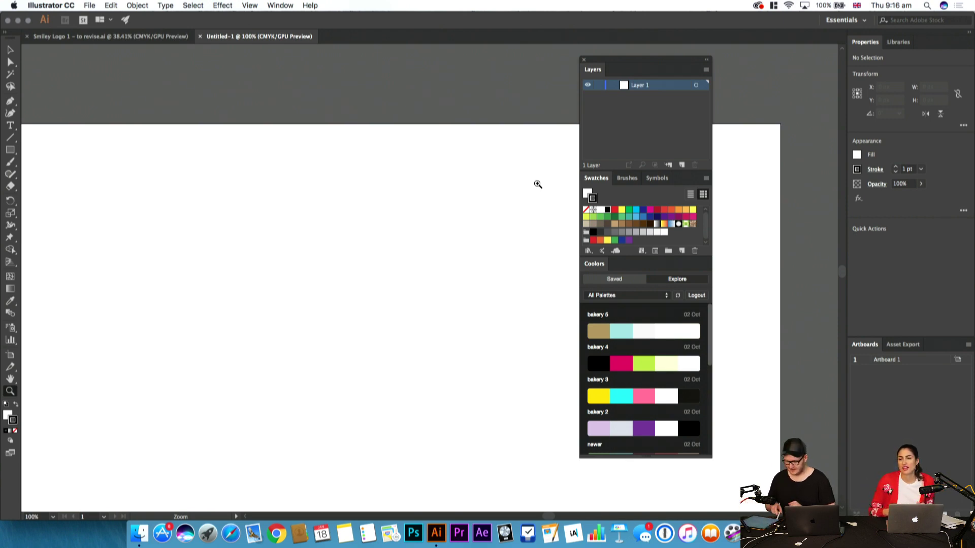
# In Illustrator, move the floating Layers, Swatches and Colors panels off the artboard, next to the Properties panel
pyautogui.moveTo(639, 61); pyautogui.dragTo(762, 55)
pyautogui.moveTo(528, 324); pyautogui.dragTo(413, 322)
pyautogui.moveTo(376, 124); pyautogui.dragTo(370, 65)
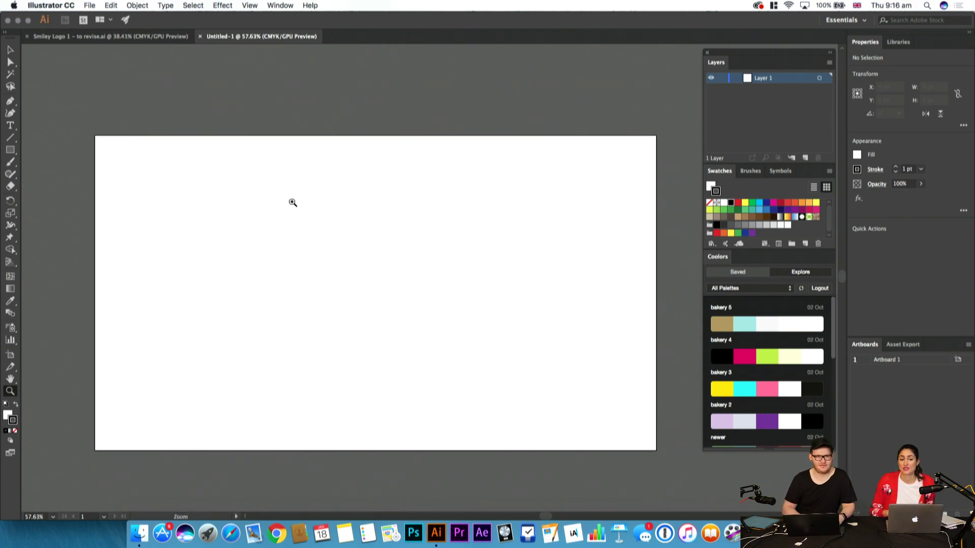
# Look at the Smiley Logo 1 – to revise.ai document and return to the blank Untitled-1 document
pyautogui.moveTo(325, 199); pyautogui.dragTo(330, 189)
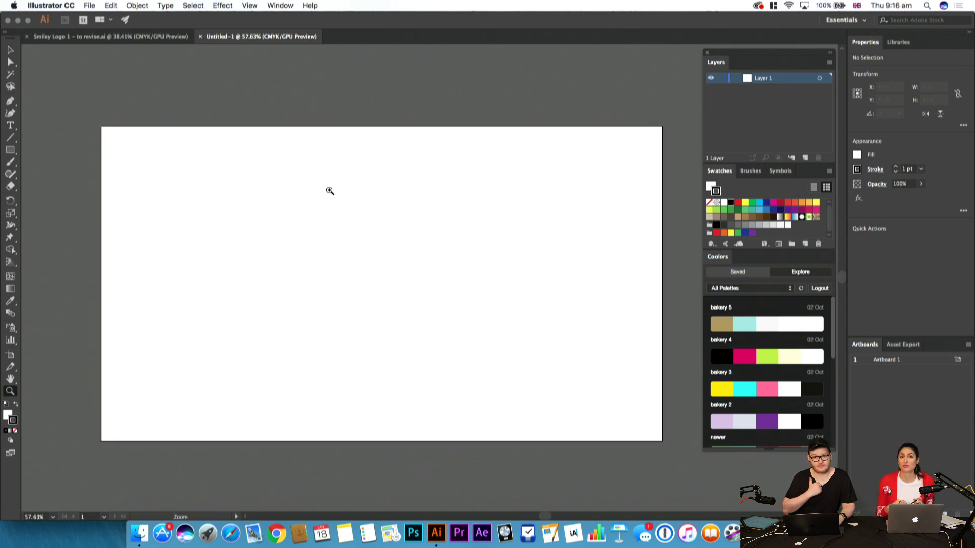
pyautogui.moveTo(328, 198)
pyautogui.mouseDown()
pyautogui.moveTo(333, 220)
pyautogui.moveTo(326, 191)
pyautogui.mouseUp()
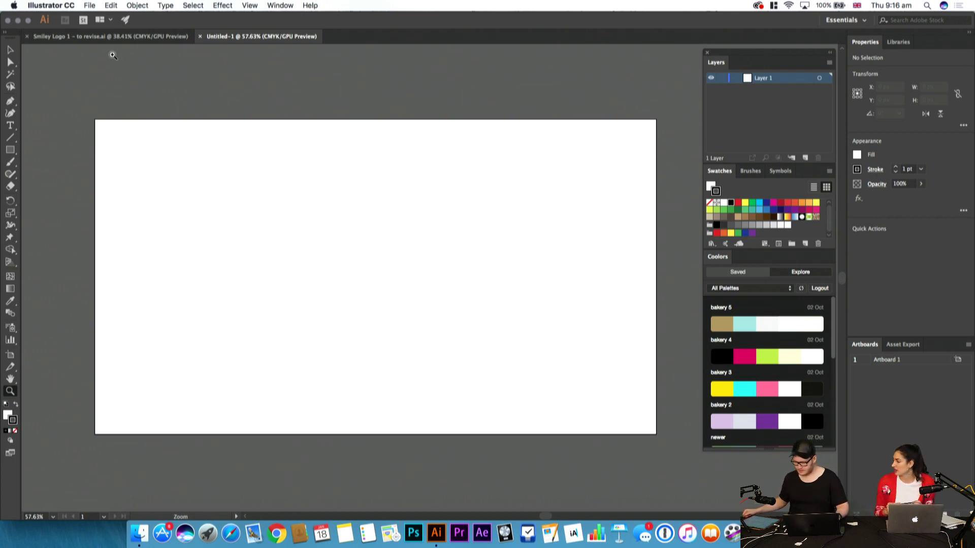
pyautogui.click(152, 37)
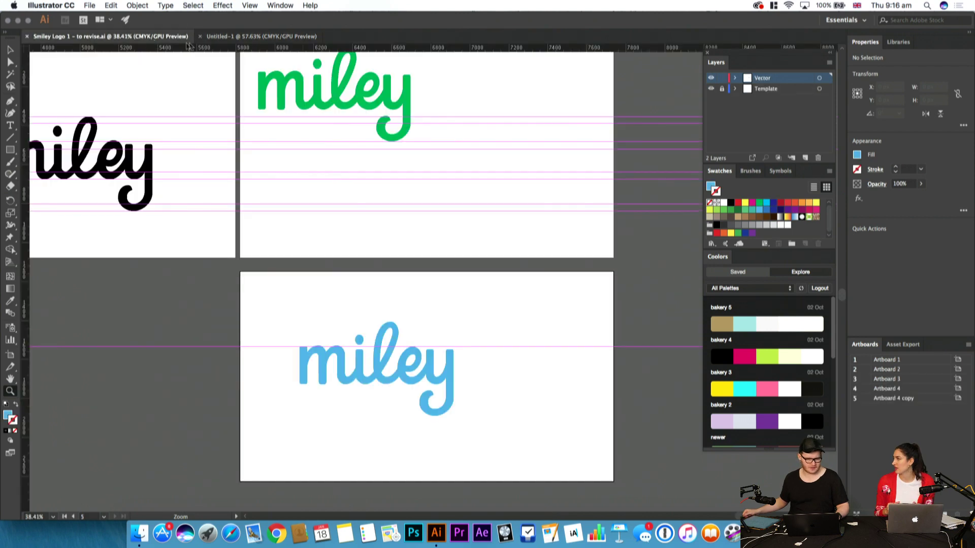
pyautogui.click(218, 41)
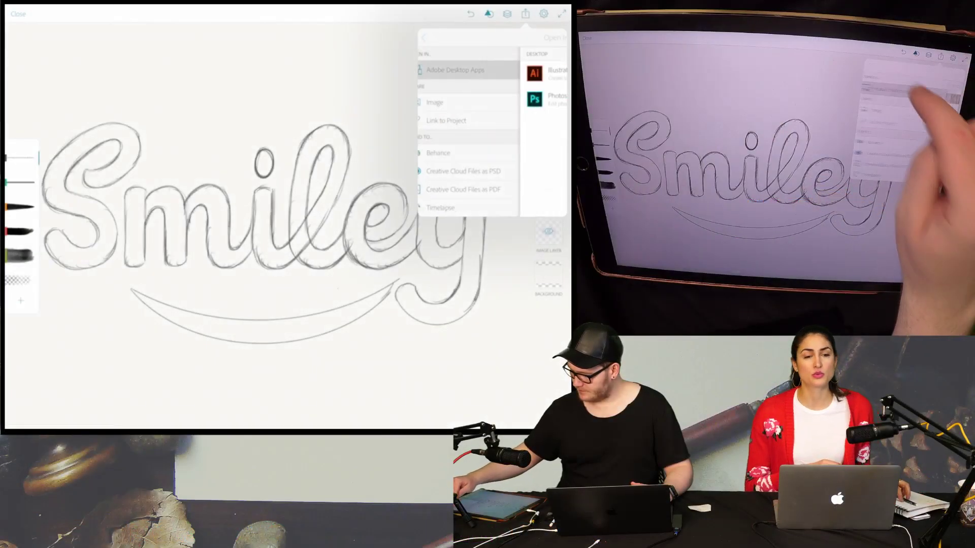
# In Adobe Sketch on the iPad, send the Smiley sketch to Illustrator CC on the desktop
pyautogui.click(465, 70)
pyautogui.click(463, 72)
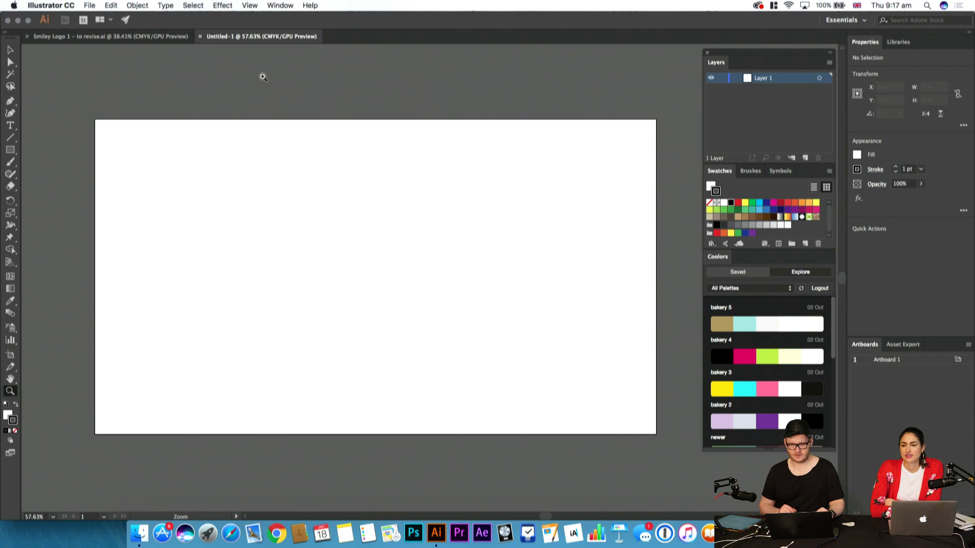
# Check the Home and Apps sections of Adobe Creative Cloud on the desktop while the sketch transfers
pyautogui.click(757, 5)
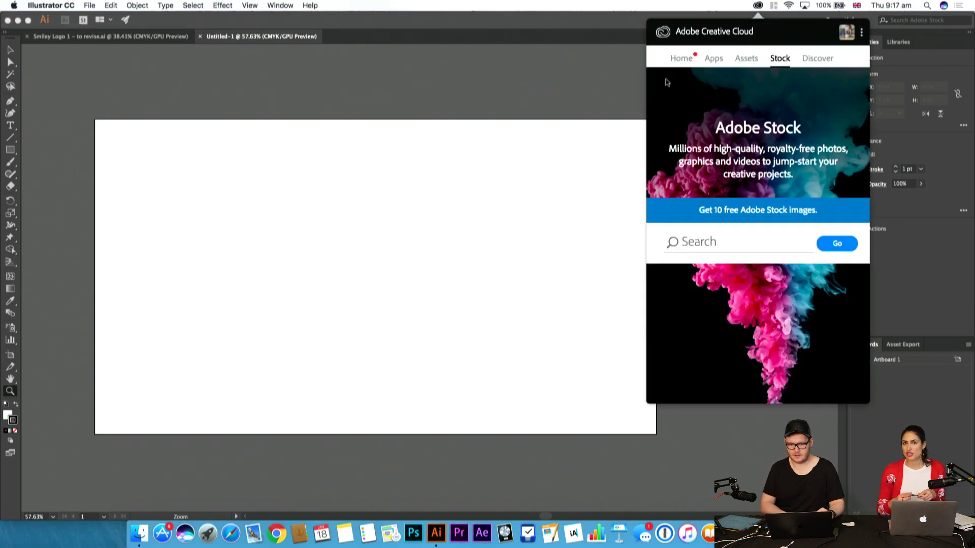
pyautogui.click(681, 59)
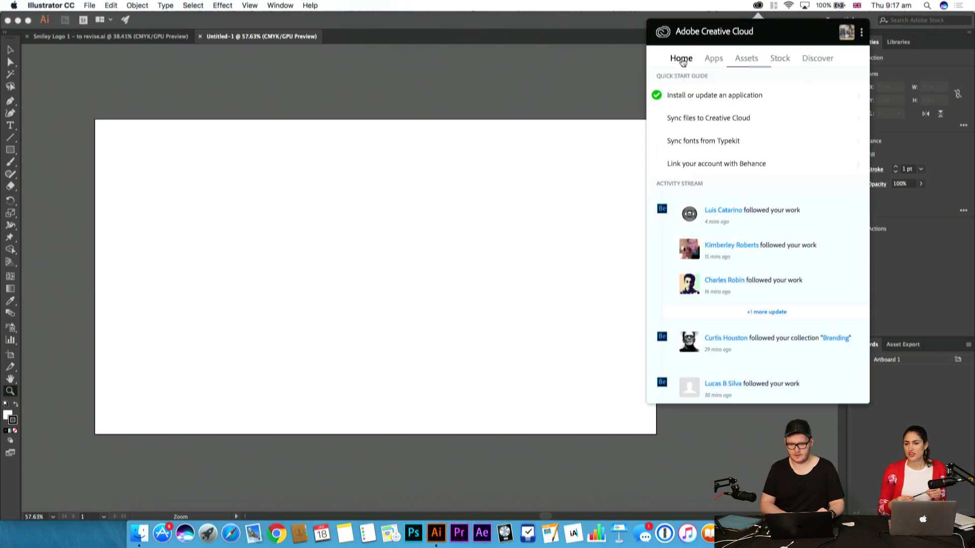
pyautogui.click(722, 62)
pyautogui.click(683, 59)
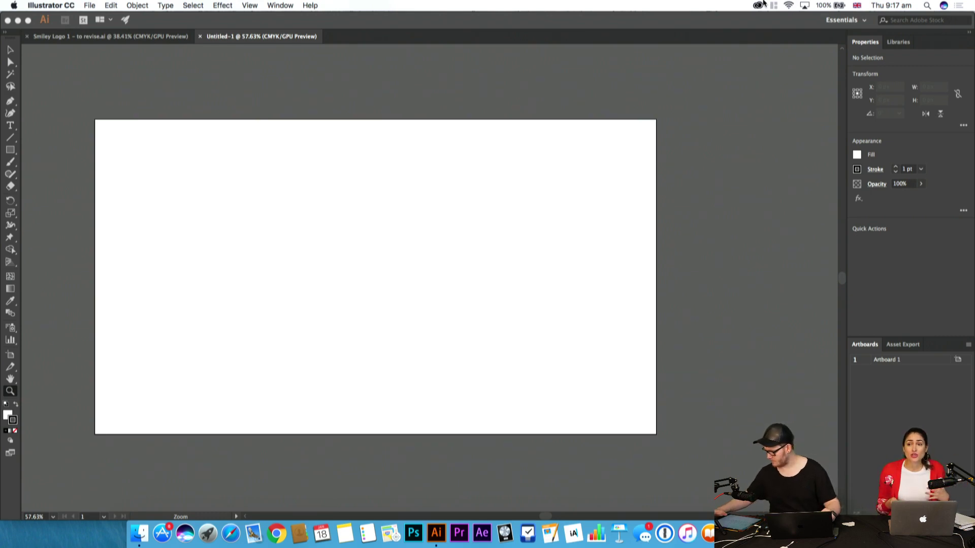
pyautogui.click(761, 4)
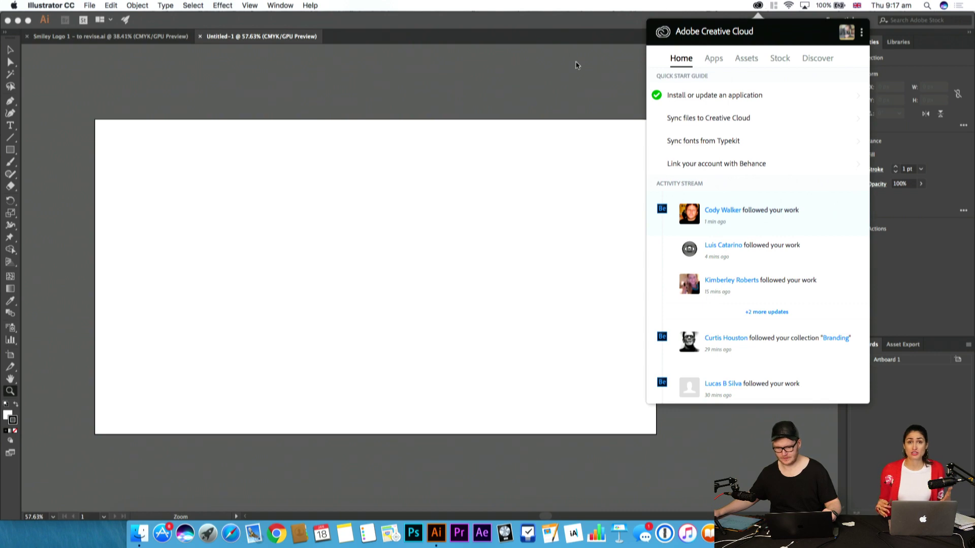
pyautogui.click(595, 56)
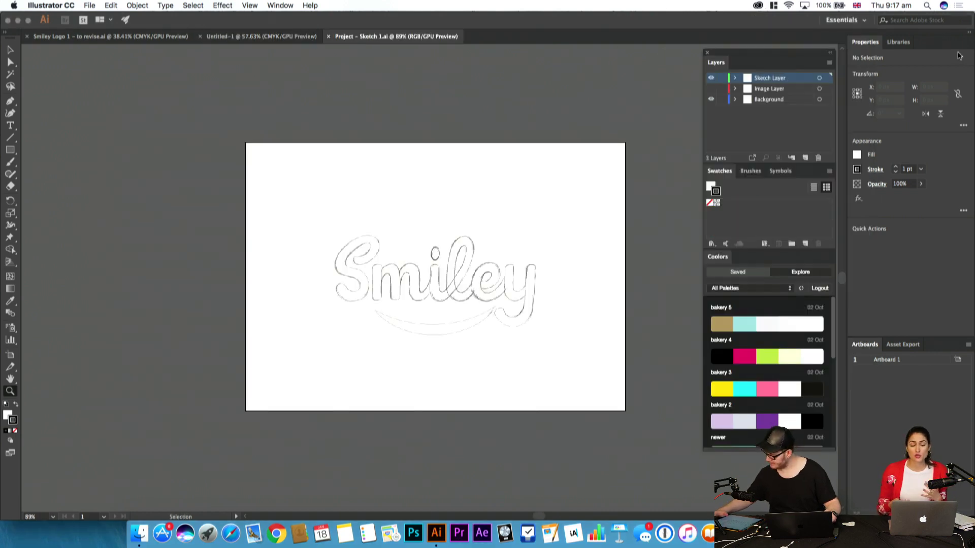
# Close the duplicate Project – Sketch 1.ai document received from the iPad
pyautogui.click(393, 129)
pyautogui.moveTo(495, 402); pyautogui.dragTo(487, 388)
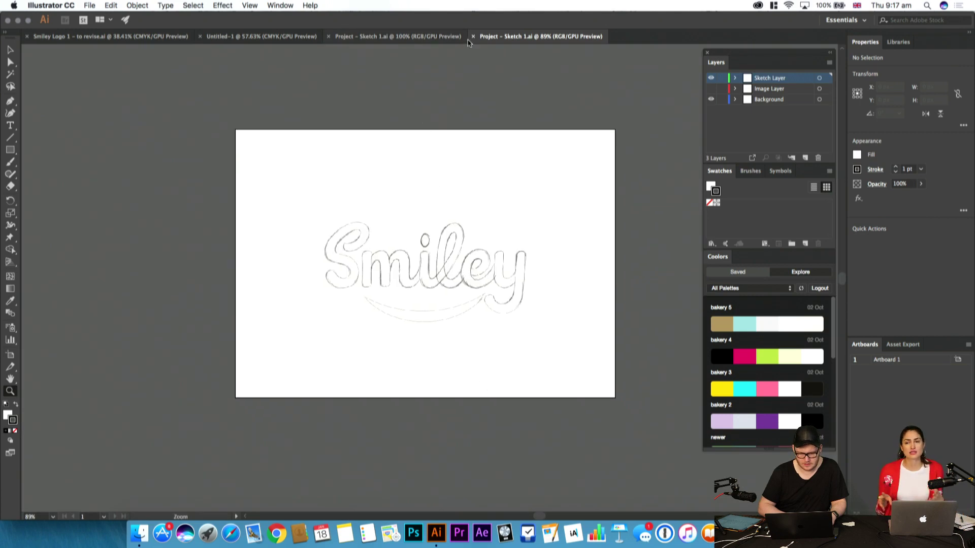
pyautogui.click(474, 37)
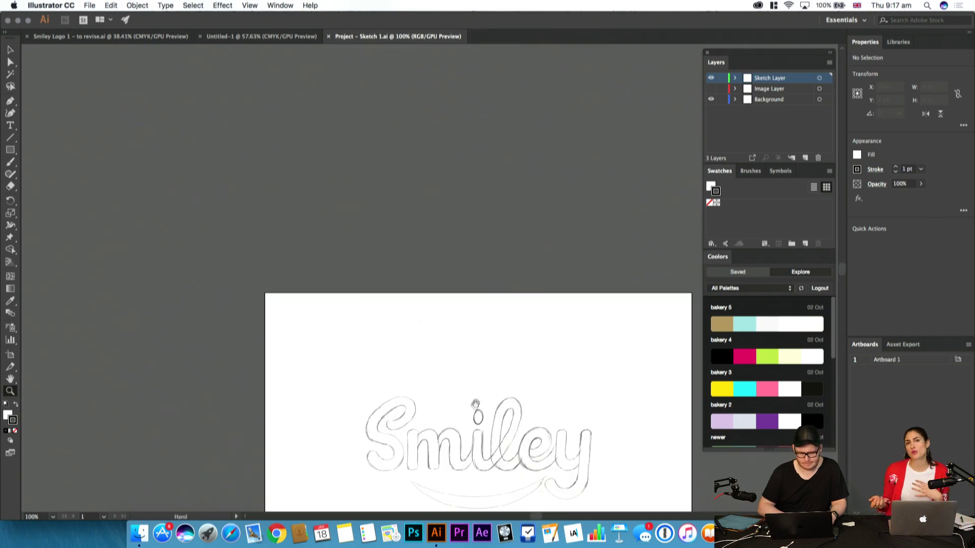
# Bring the Smiley image on the Sketch Layer of Project – Sketch 1.ai into the Untitled-1 document
pyautogui.moveTo(475, 399); pyautogui.dragTo(459, 321)
pyautogui.press('v')
pyautogui.click(710, 79)
pyautogui.click(710, 79)
pyautogui.moveTo(453, 370)
pyautogui.mouseDown()
pyautogui.moveTo(252, 39)
pyautogui.moveTo(464, 312)
pyautogui.mouseUp()
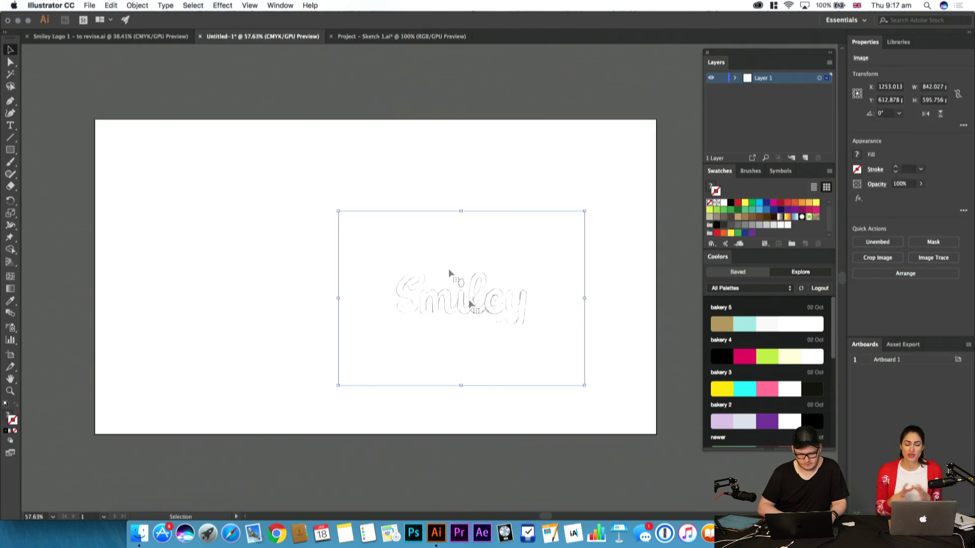
# Crop the sketch image closely around the Smiley lettering to a frame about 488 px wide
pyautogui.click(884, 258)
pyautogui.moveTo(585, 300); pyautogui.dragTo(531, 300)
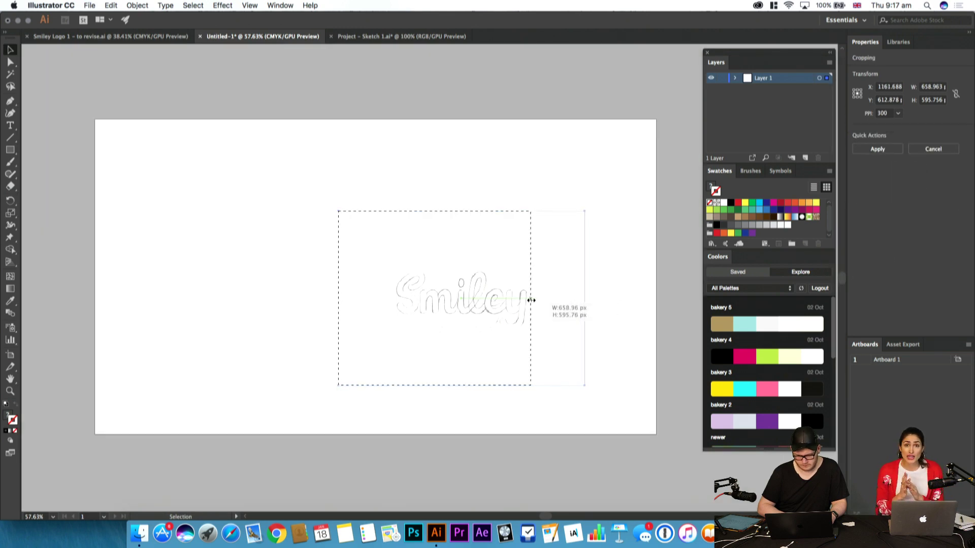
pyautogui.moveTo(338, 300); pyautogui.dragTo(390, 303)
pyautogui.moveTo(460, 211); pyautogui.dragTo(460, 265)
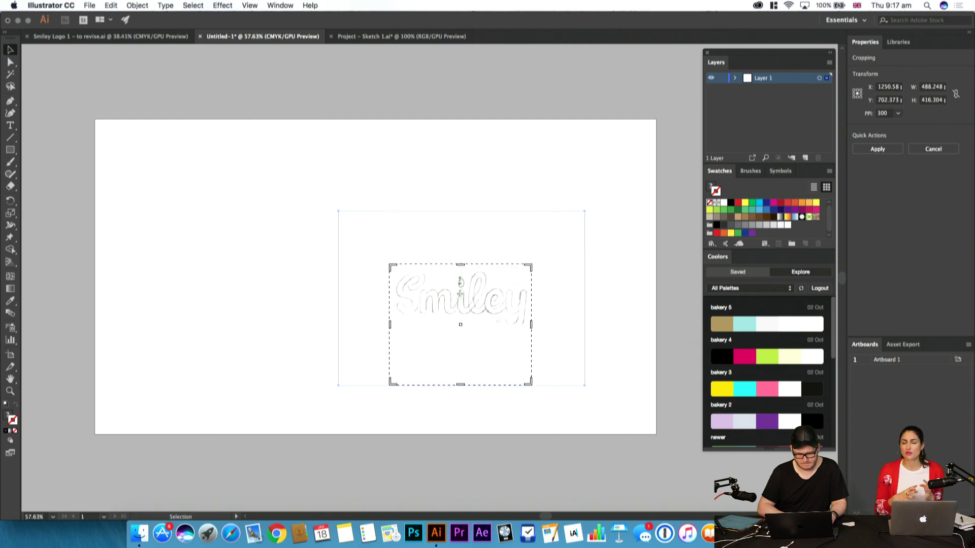
pyautogui.moveTo(461, 385); pyautogui.dragTo(462, 341)
pyautogui.press('Return')
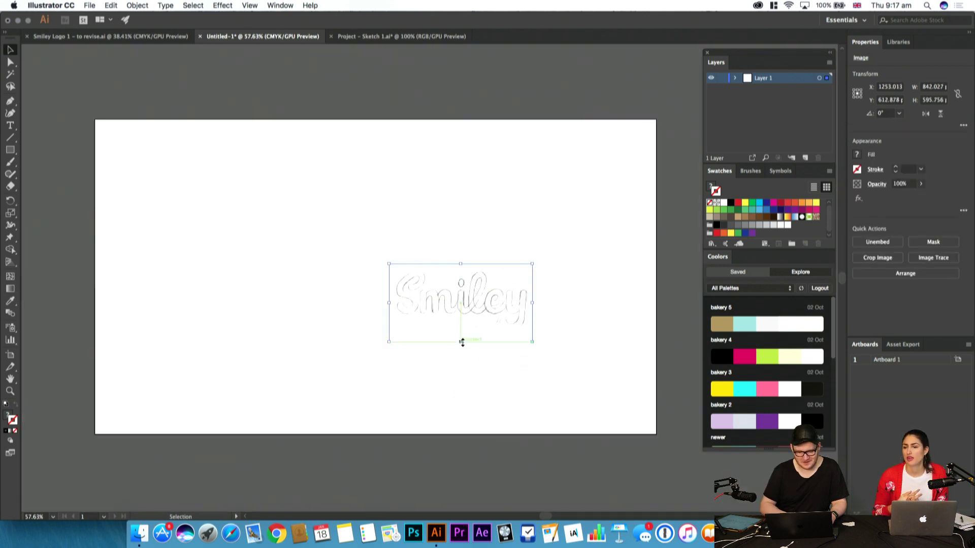
# Enlarge the Smiley sketch image to about 1014 px wide and move it near the middle of the artboard
pyautogui.moveTo(532, 264); pyautogui.dragTo(609, 196)
pyautogui.moveTo(545, 292); pyautogui.dragTo(443, 267)
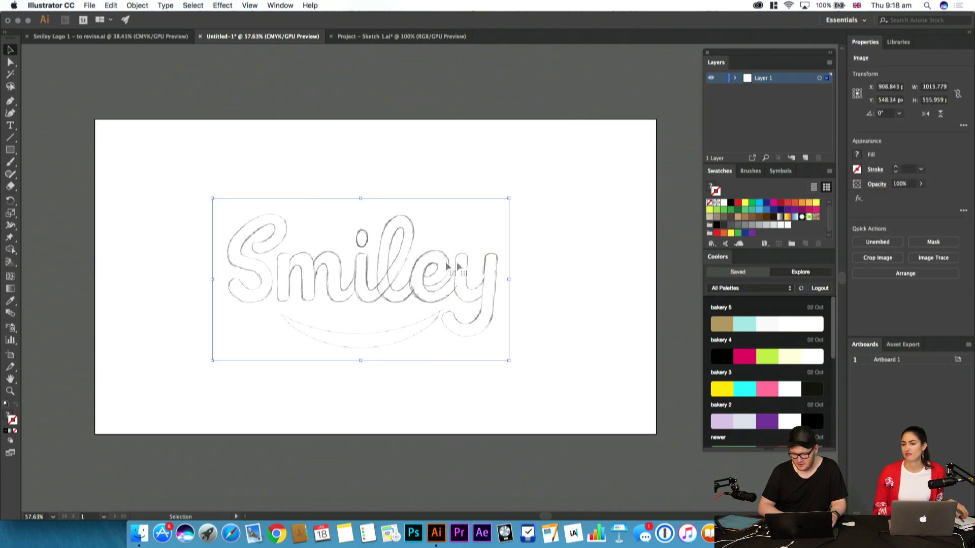
pyautogui.click(520, 130)
pyautogui.click(278, 343)
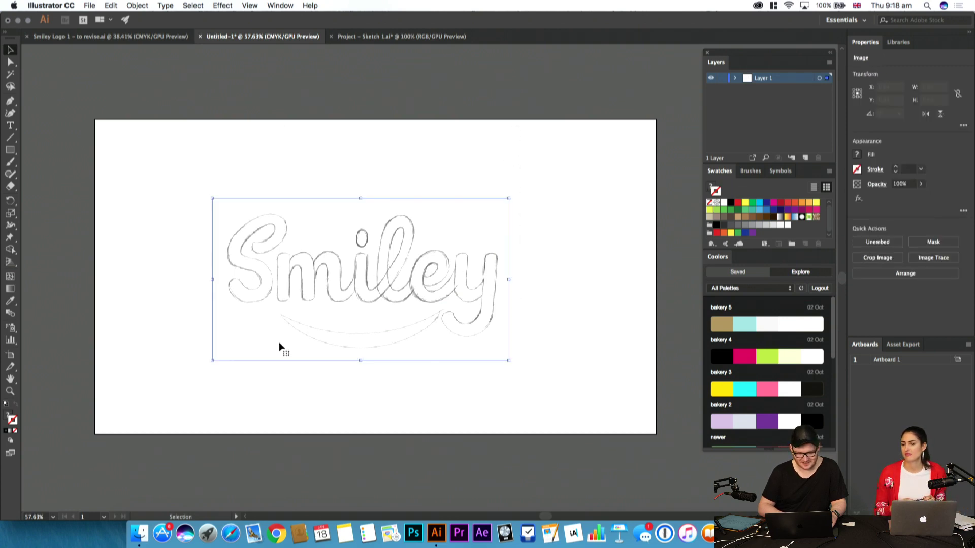
pyautogui.click(294, 383)
# Collapse the document properties, show the Align panel and place it beside the layer list
pyautogui.click(897, 347)
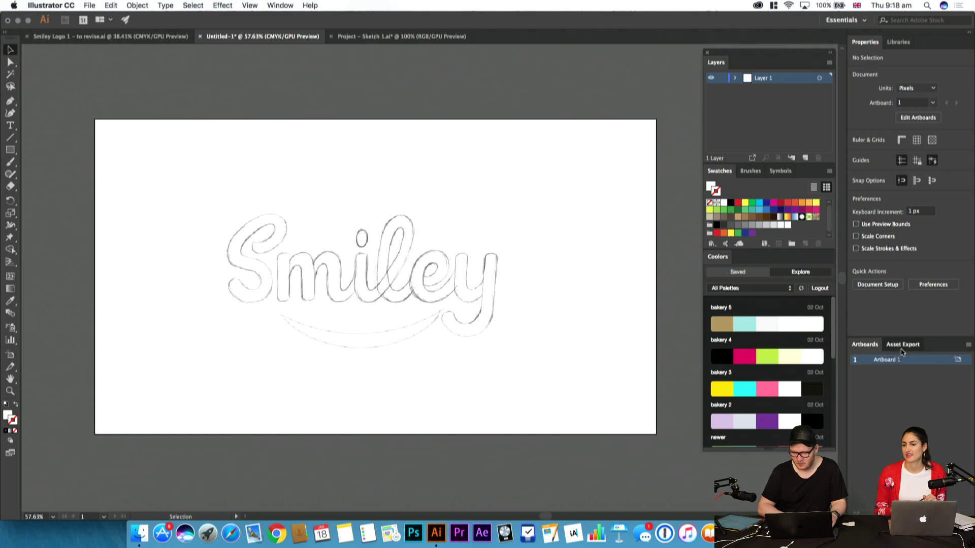
pyautogui.click(864, 57)
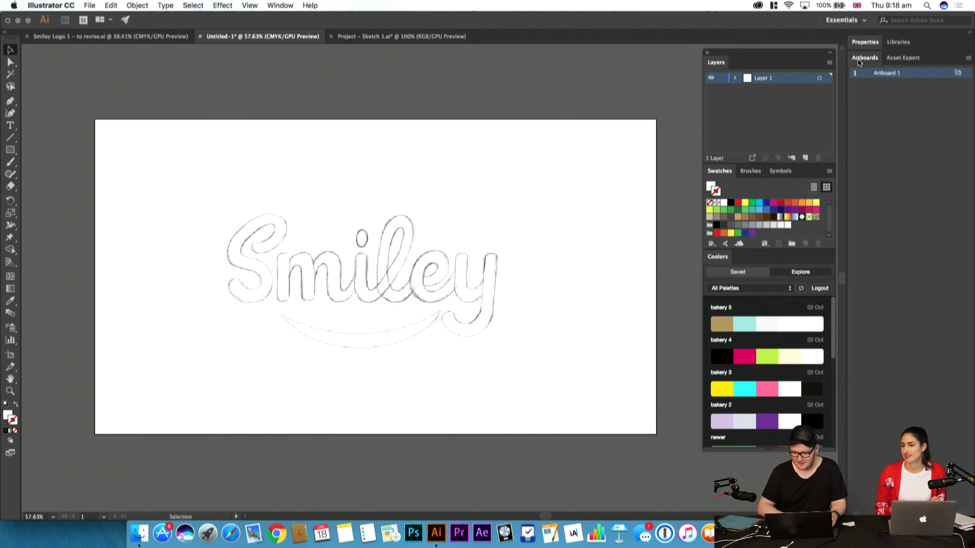
pyautogui.click(281, 6)
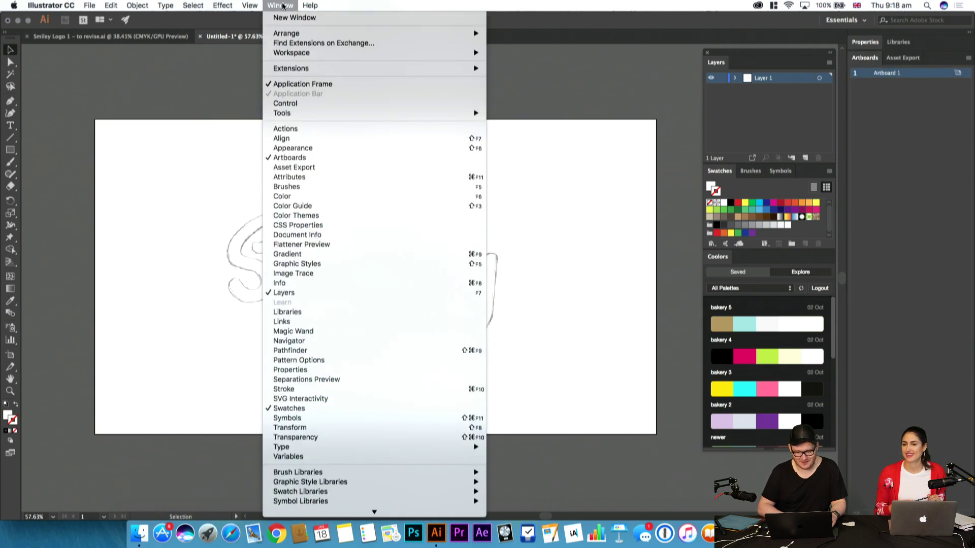
pyautogui.click(342, 138)
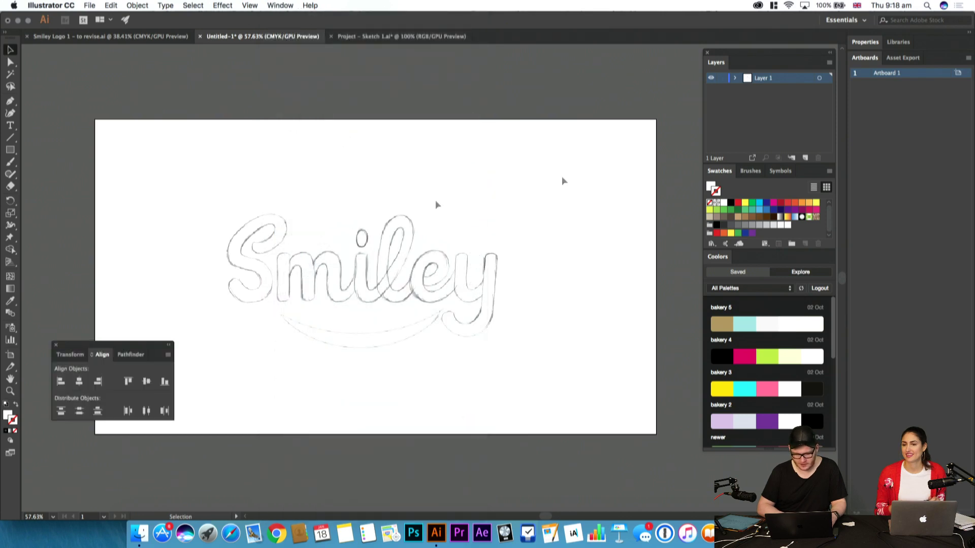
pyautogui.moveTo(89, 347); pyautogui.dragTo(617, 55)
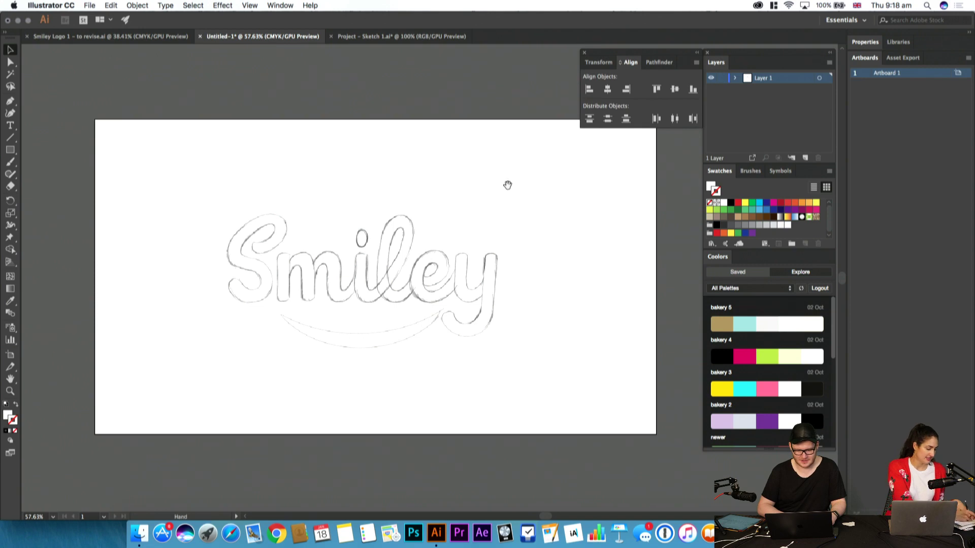
# Shift the sketch image slightly on the artboard to about X 947, Y 580 px and deselect it
pyautogui.moveTo(508, 183); pyautogui.dragTo(523, 250)
pyautogui.click(515, 273)
pyautogui.moveTo(485, 318); pyautogui.dragTo(494, 328)
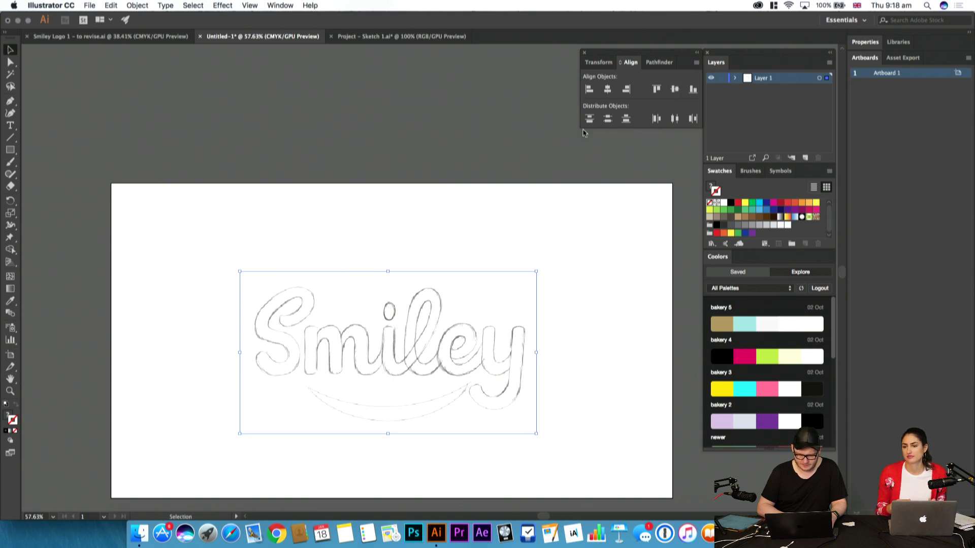
pyautogui.press('super+shift+a')
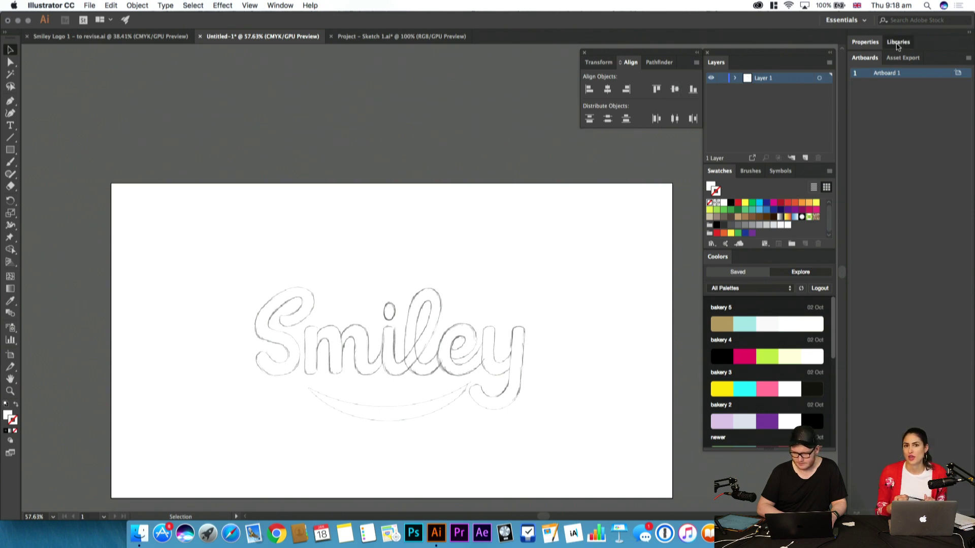
# Restore the expanded Properties panel and check the sketch image's transform and appearance settings
pyautogui.click(864, 43)
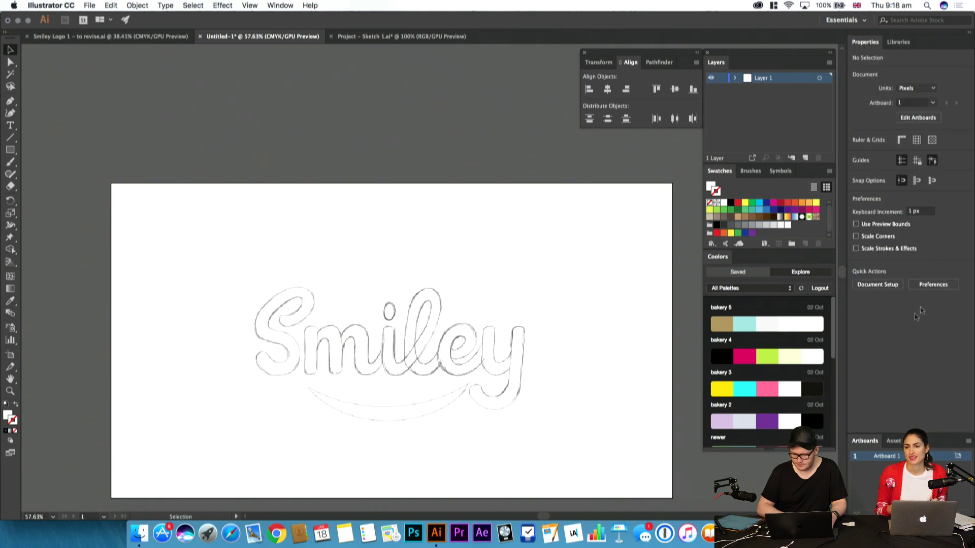
pyautogui.click(410, 365)
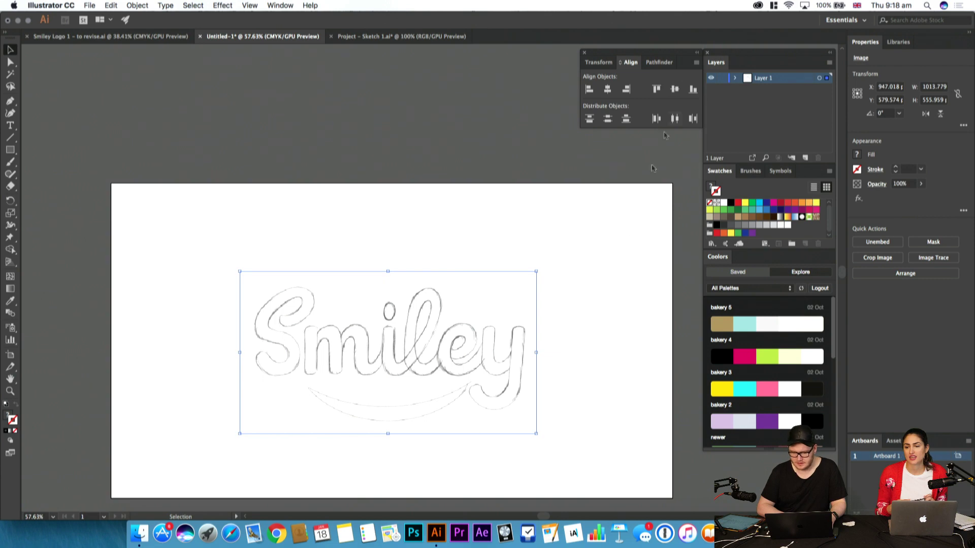
pyautogui.click(614, 274)
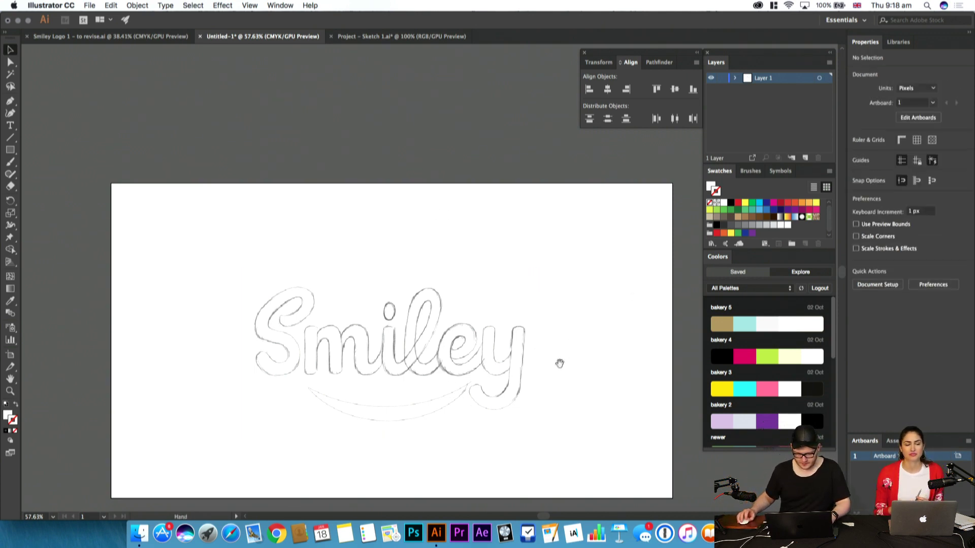
# Rename Layer 1, which holds the sketch image, as Template and lock it
pyautogui.moveTo(559, 366); pyautogui.dragTo(575, 283)
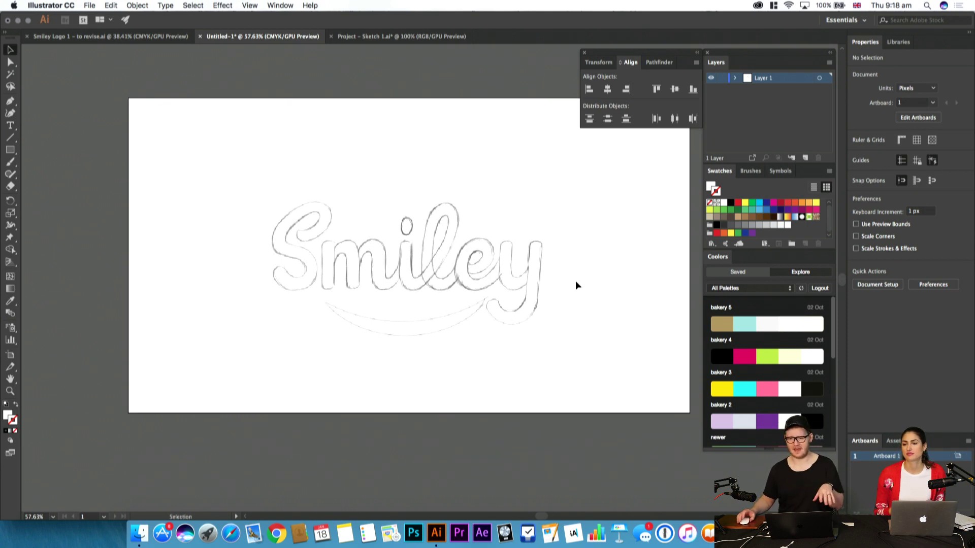
pyautogui.press('z')
pyautogui.moveTo(502, 312); pyautogui.dragTo(427, 383)
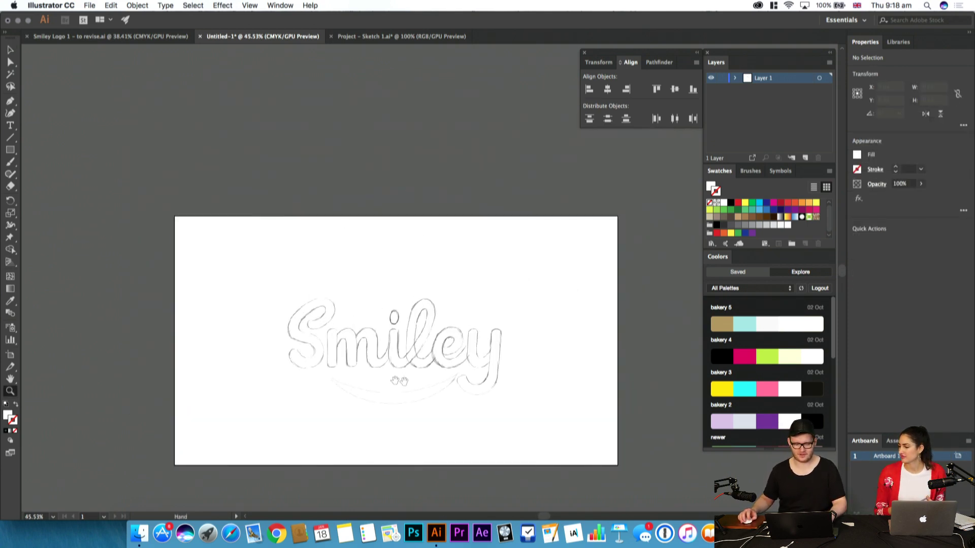
pyautogui.moveTo(370, 365); pyautogui.dragTo(417, 344)
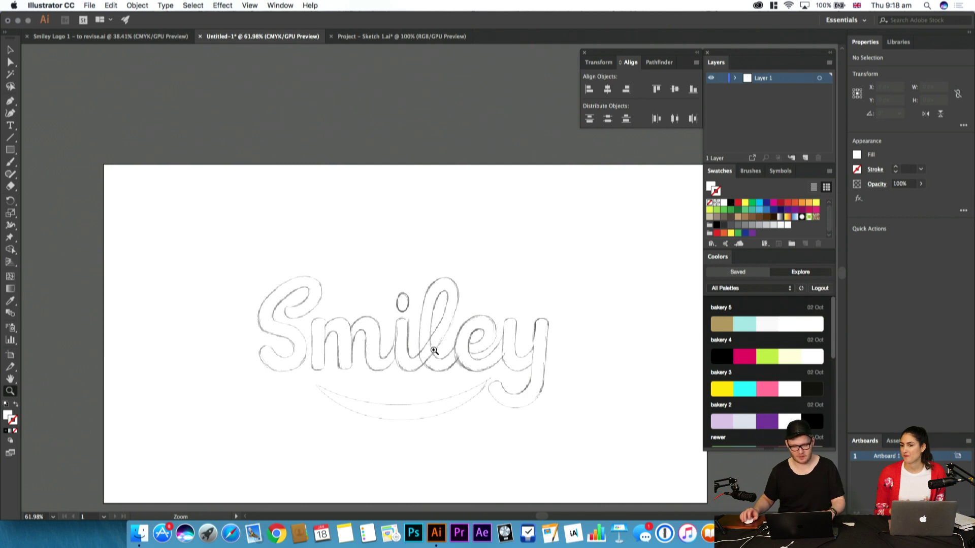
pyautogui.moveTo(384, 375); pyautogui.dragTo(451, 363)
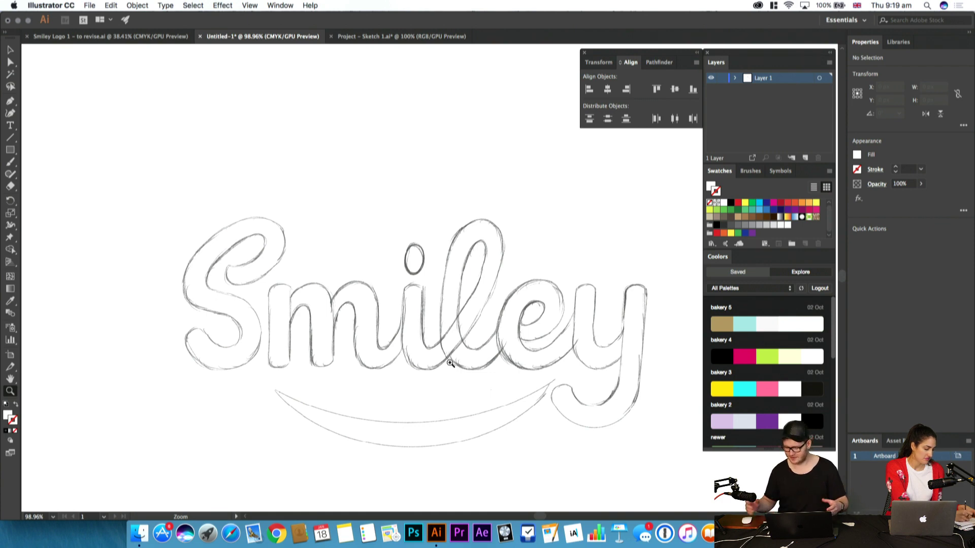
pyautogui.hscroll(3, 451, 363)
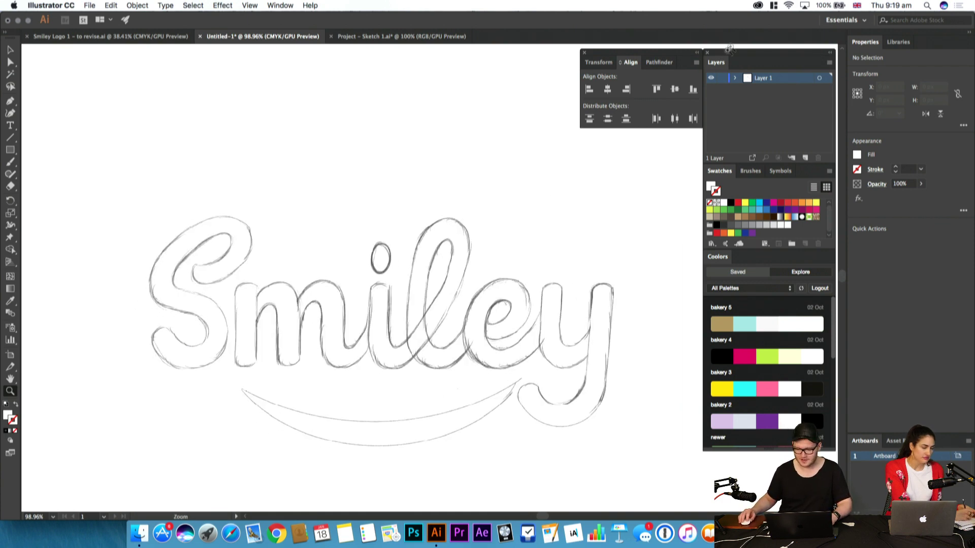
pyautogui.doubleClick(764, 78)
pyautogui.write('Template')
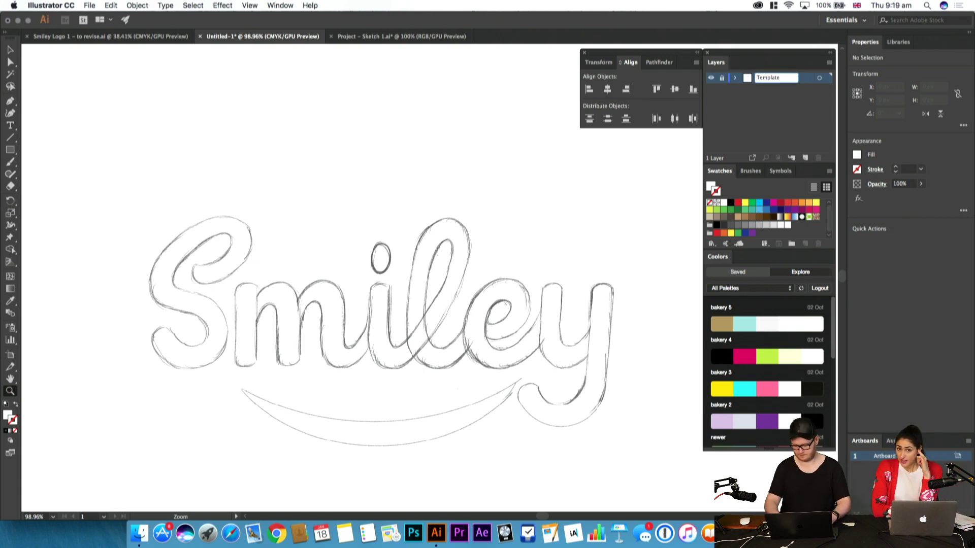
pyautogui.press('Return')
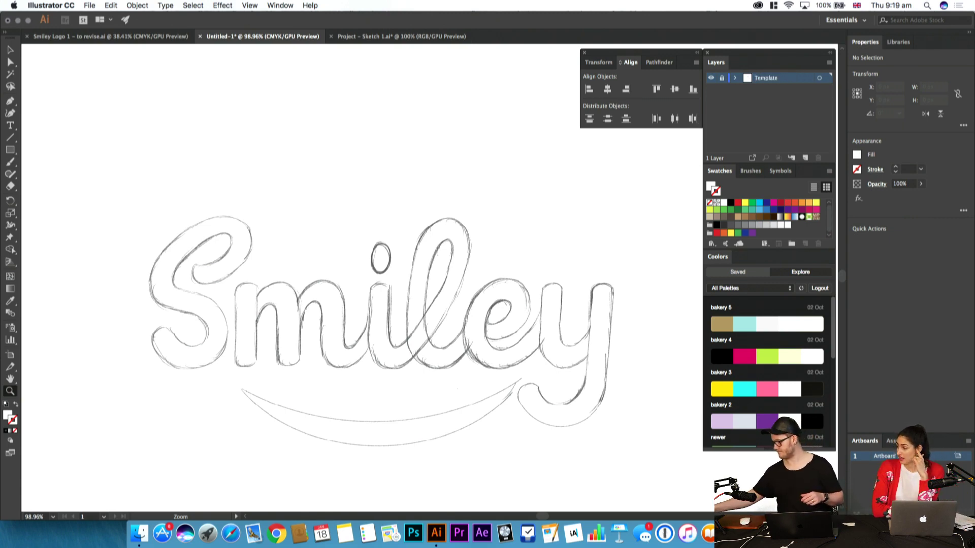
# Unlock the Template layer and add a new empty layer above it
pyautogui.click(721, 80)
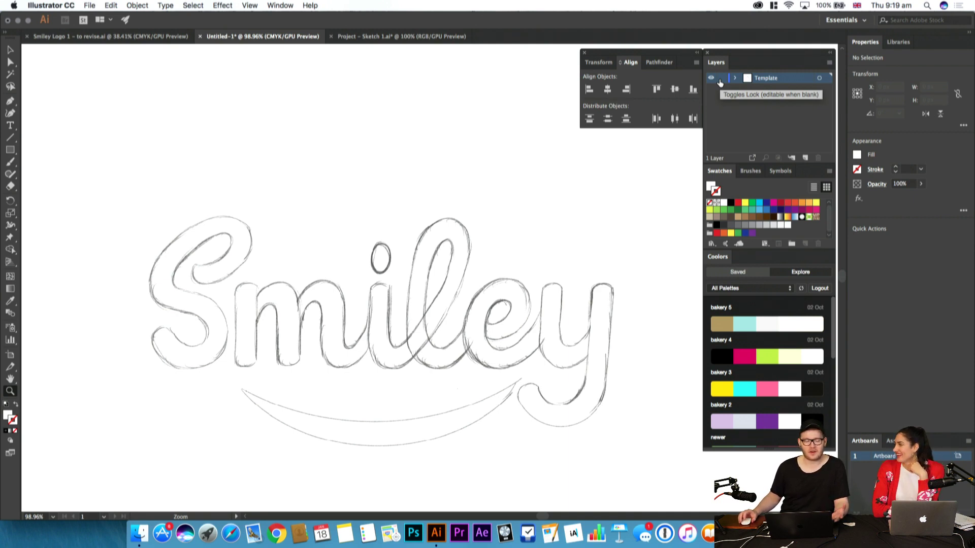
pyautogui.click(796, 101)
pyautogui.click(782, 82)
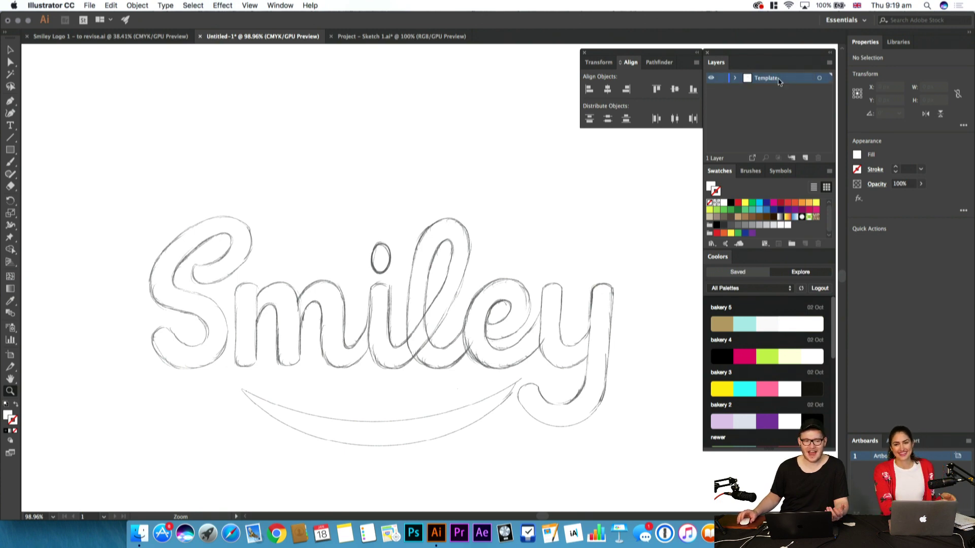
pyautogui.click(805, 158)
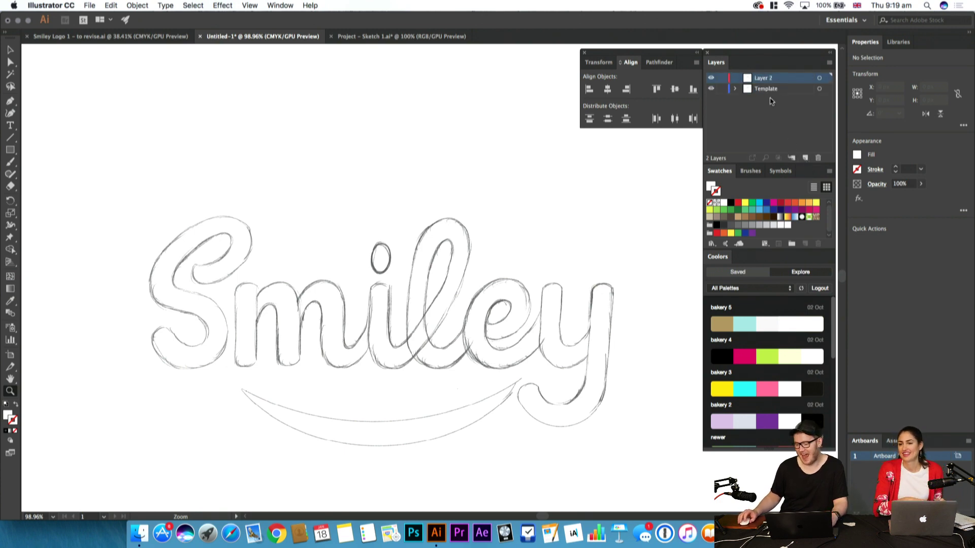
# Set the opacity of the sketch image on the Template layer to 30%, leaving the layer unlocked
pyautogui.click(467, 351)
pyautogui.moveTo(384, 279); pyautogui.dragTo(397, 334)
pyautogui.press('super+0')
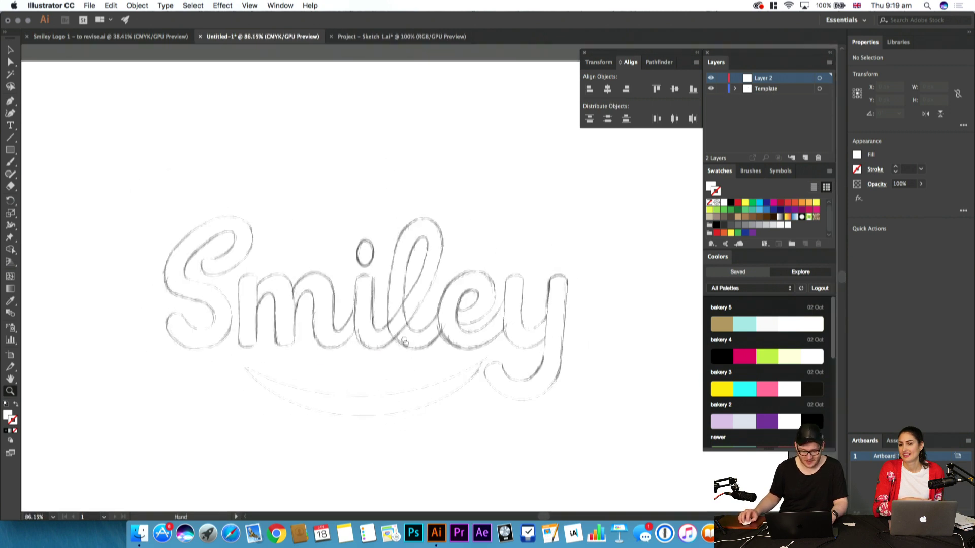
pyautogui.press('v')
pyautogui.click(409, 343)
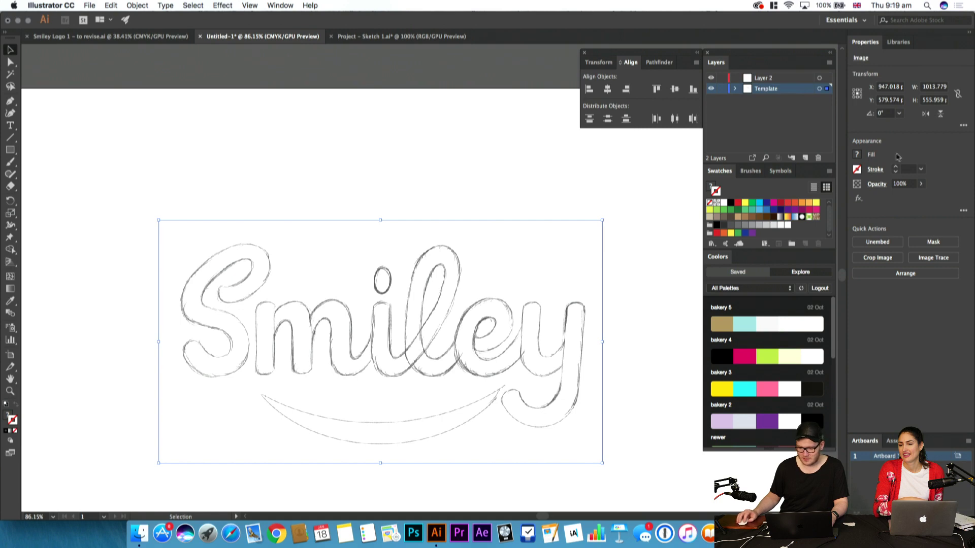
pyautogui.click(909, 183)
pyautogui.write('30')
pyautogui.press('Return')
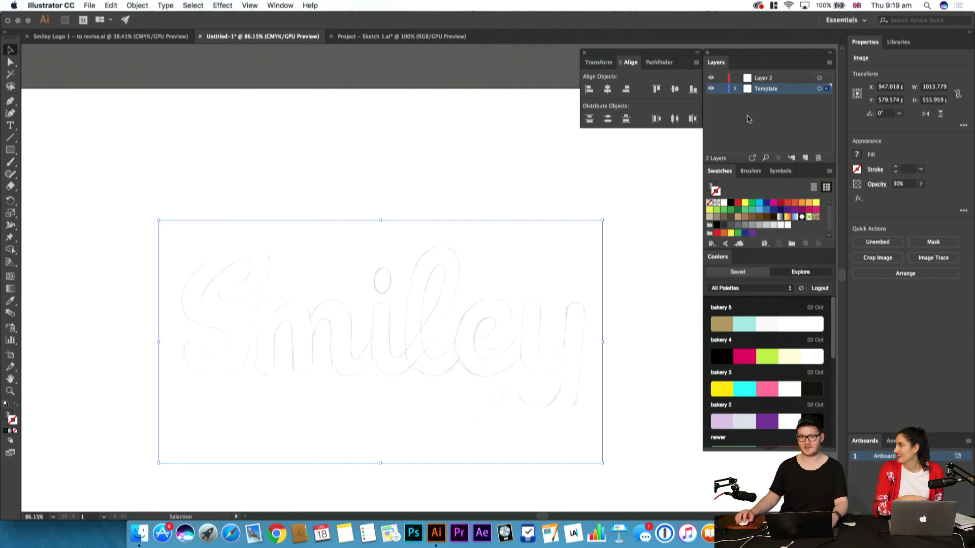
pyautogui.click(722, 88)
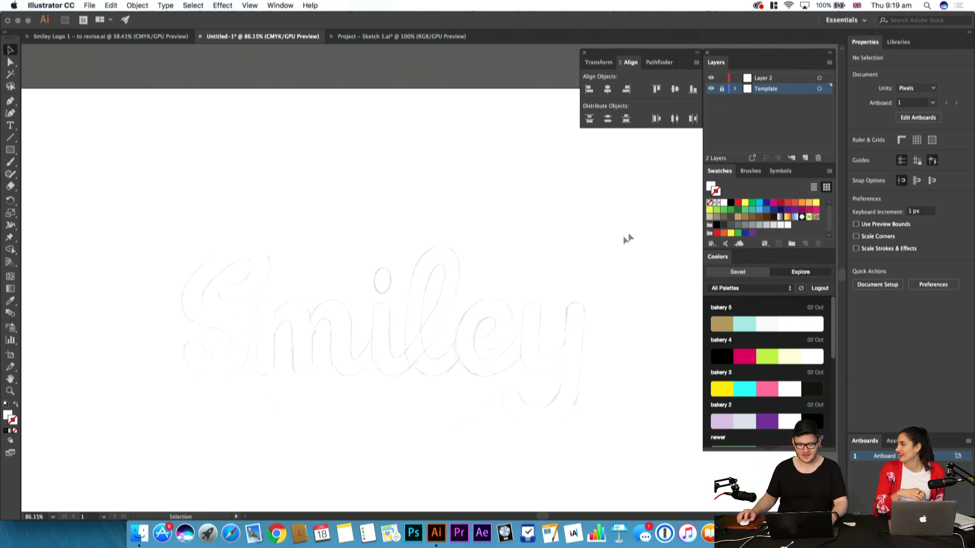
pyautogui.click(722, 89)
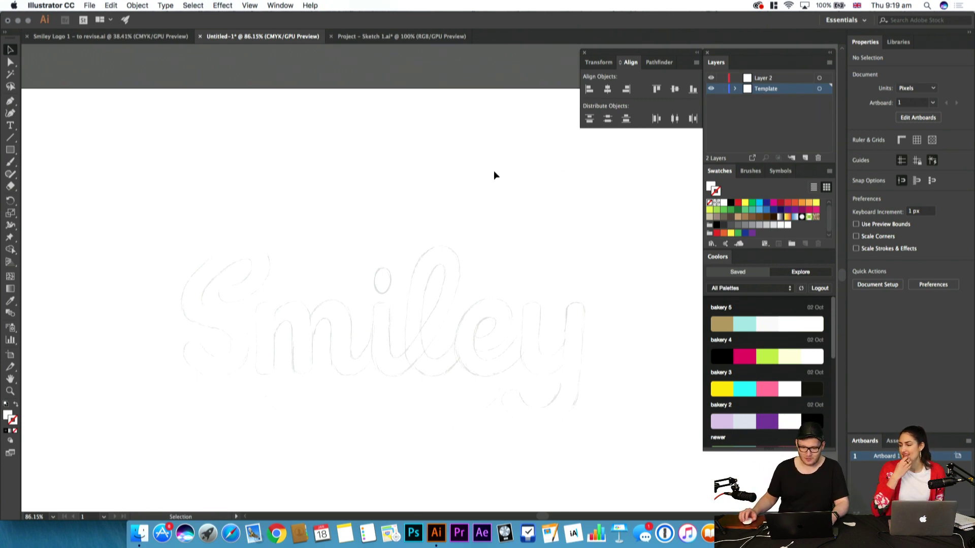
# Show the rulers and place horizontal guides along the x-height and the baseline of the Smiley lettering
pyautogui.press('super+r')
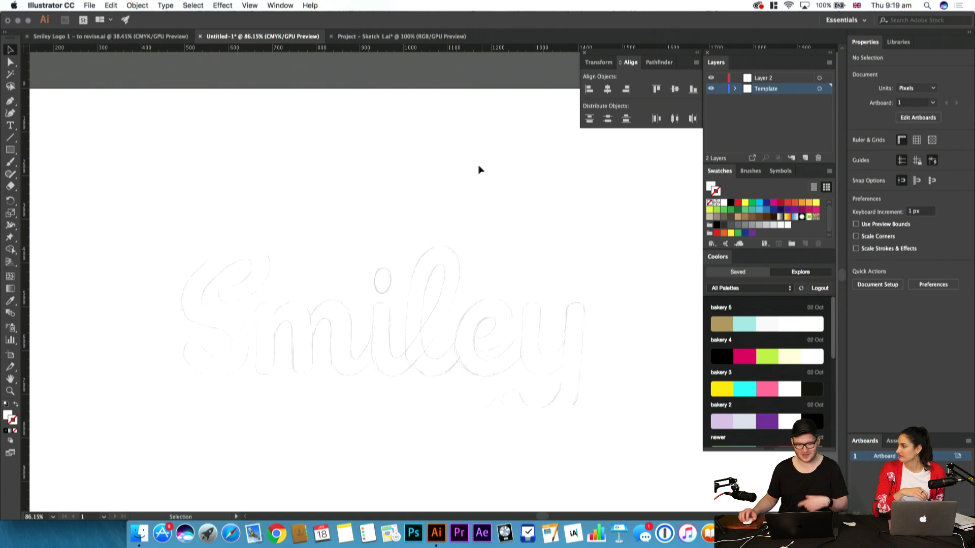
pyautogui.moveTo(483, 50); pyautogui.dragTo(468, 277)
pyautogui.press('z')
pyautogui.press('space')
pyautogui.moveTo(371, 49); pyautogui.dragTo(357, 239)
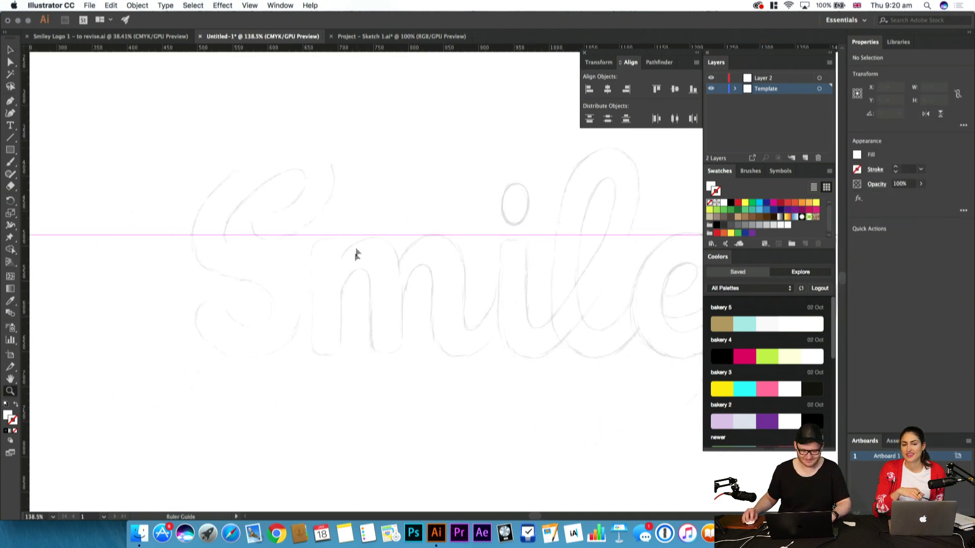
pyautogui.moveTo(313, 354); pyautogui.dragTo(313, 355)
pyautogui.press('space')
pyautogui.moveTo(593, 317); pyautogui.dragTo(287, 273)
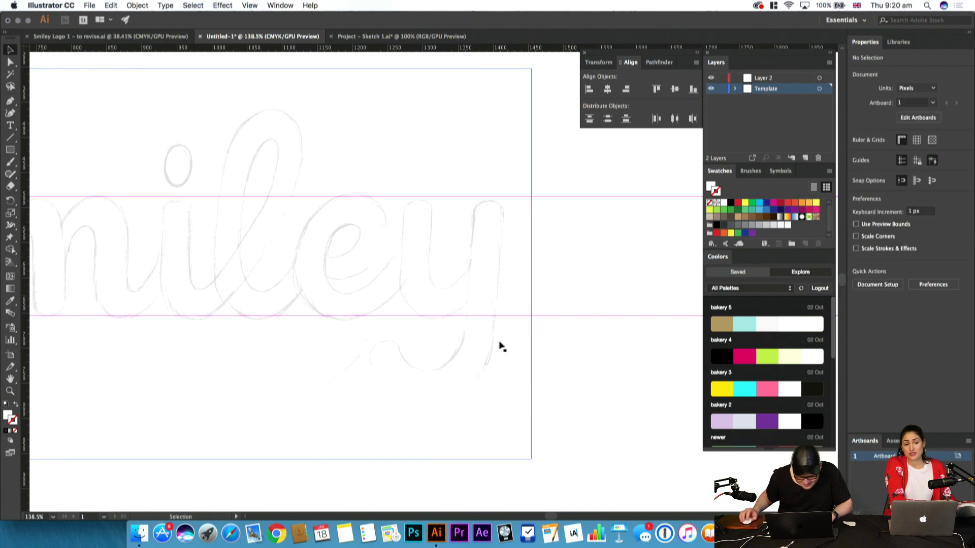
# Place a vertical guide along the outer right edge of the letter y
pyautogui.moveTo(25, 226); pyautogui.dragTo(503, 224)
pyautogui.press('space')
pyautogui.moveTo(483, 264); pyautogui.dragTo(549, 284)
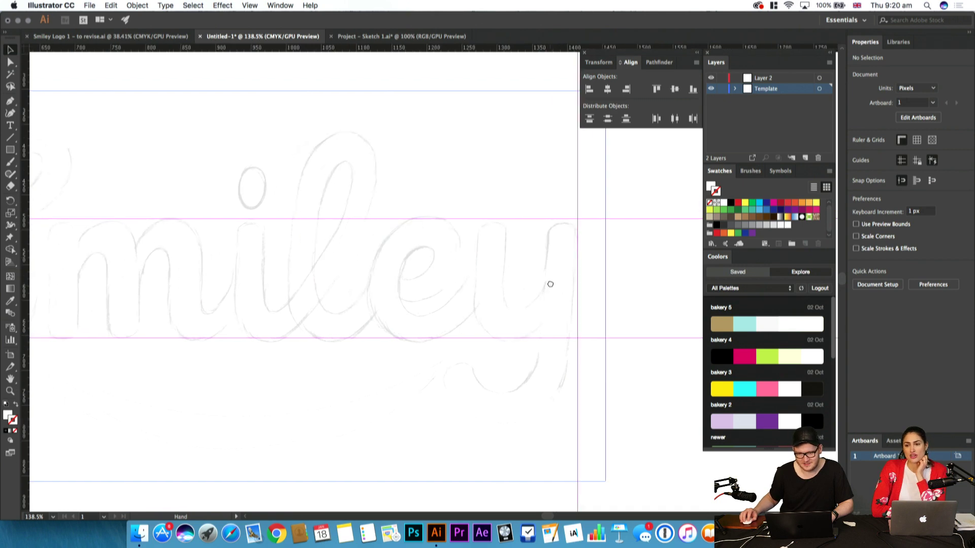
# Place a horizontal guide along the top of the letter l to mark the ascender height
pyautogui.press('space')
pyautogui.moveTo(498, 236); pyautogui.dragTo(454, 319)
pyautogui.press('z')
pyautogui.press('space')
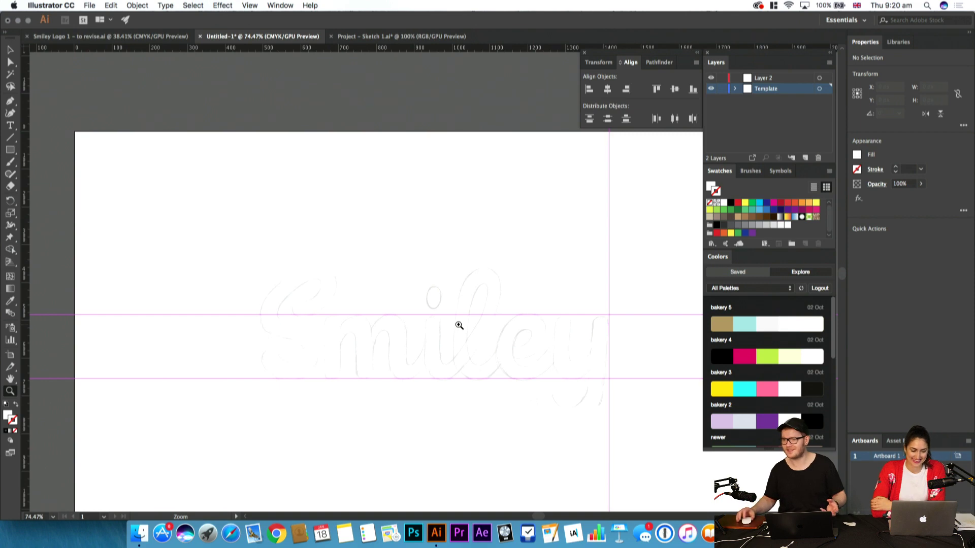
pyautogui.moveTo(433, 325)
pyautogui.mouseDown()
pyautogui.moveTo(499, 317)
pyautogui.moveTo(401, 278)
pyautogui.moveTo(376, 288)
pyautogui.moveTo(389, 342)
pyautogui.mouseUp()
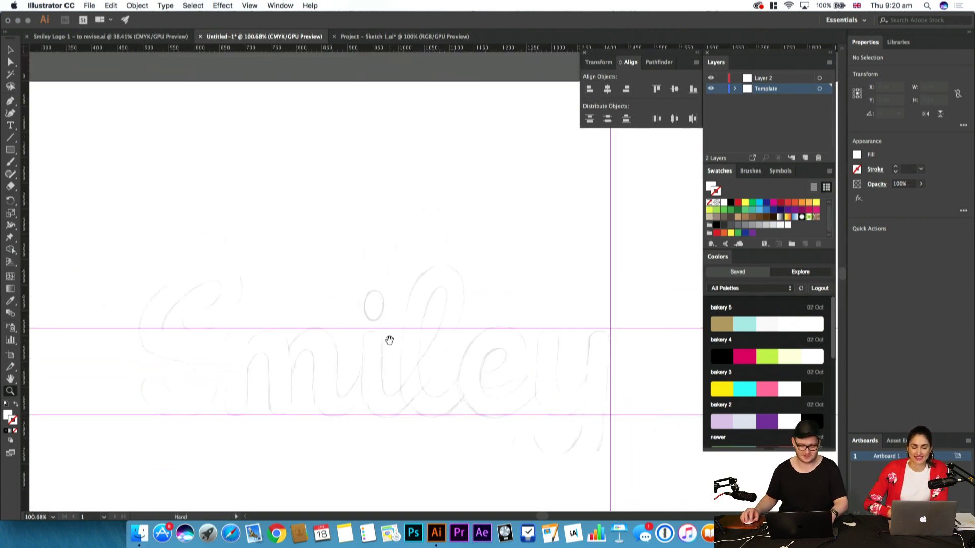
pyautogui.press('v')
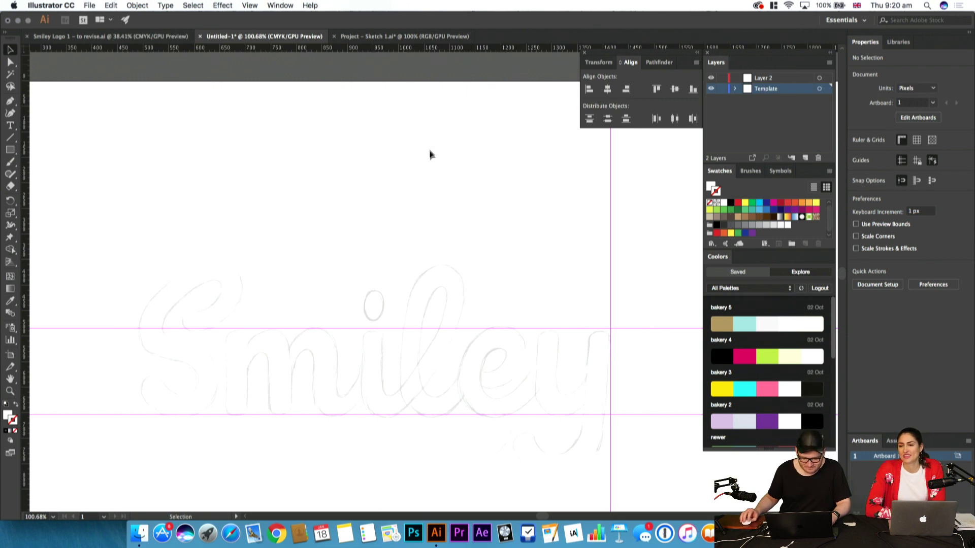
pyautogui.moveTo(423, 262); pyautogui.dragTo(423, 264)
pyautogui.press('z')
pyautogui.moveTo(281, 320); pyautogui.dragTo(330, 265)
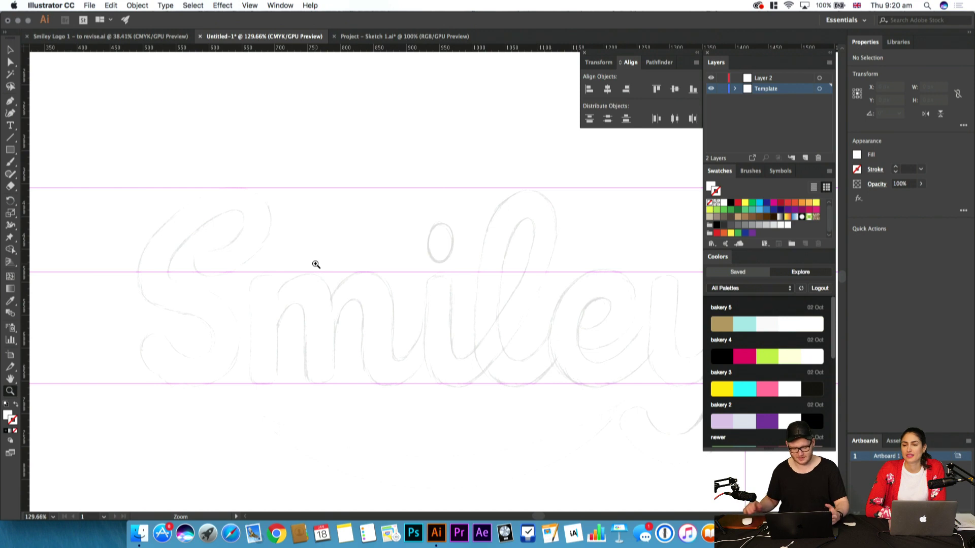
# Try placing vertical guides along the stroke edges of the letters m, i, l and e
pyautogui.moveTo(371, 276); pyautogui.dragTo(308, 275)
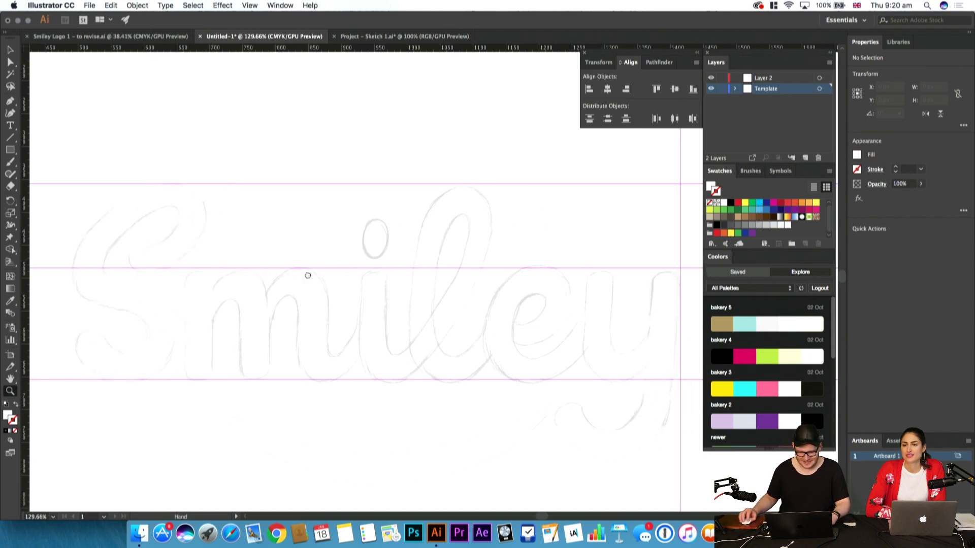
pyautogui.press('\\')
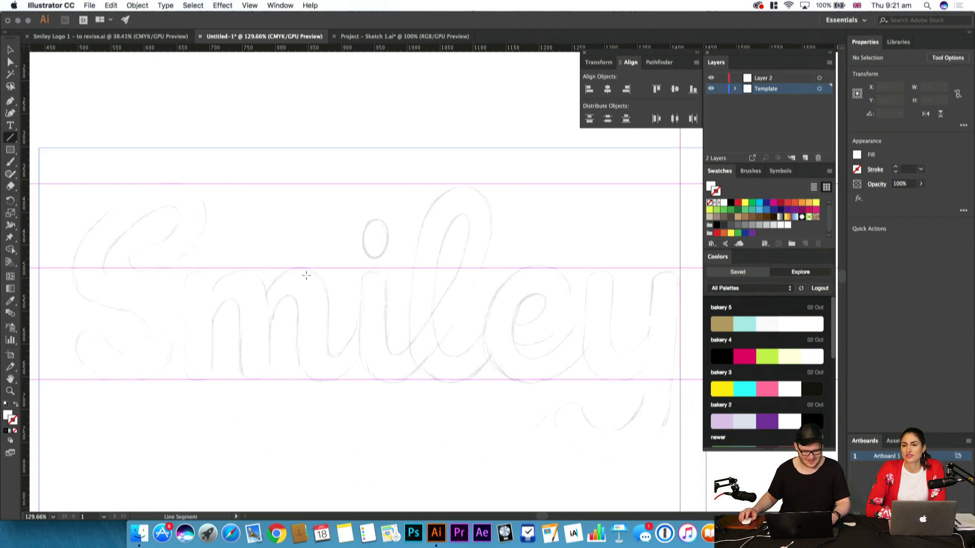
pyautogui.moveTo(177, 252); pyautogui.dragTo(327, 244)
pyautogui.moveTo(25, 198); pyautogui.dragTo(359, 192)
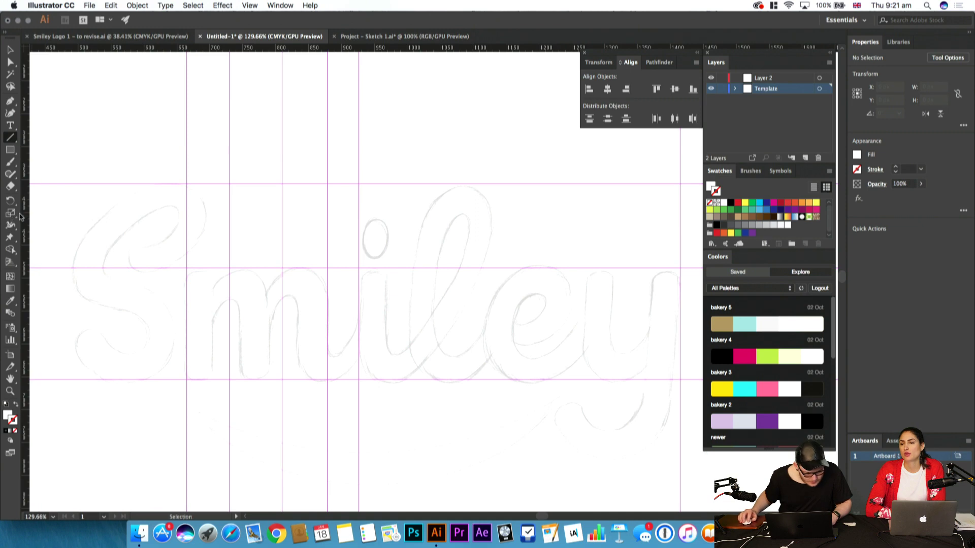
pyautogui.moveTo(27, 217); pyautogui.dragTo(443, 219)
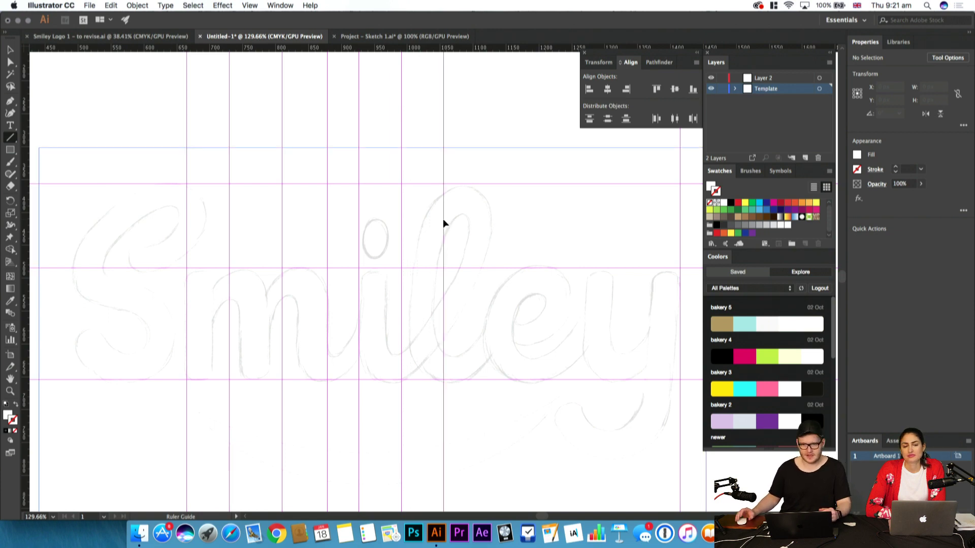
pyautogui.moveTo(28, 163); pyautogui.dragTo(481, 147)
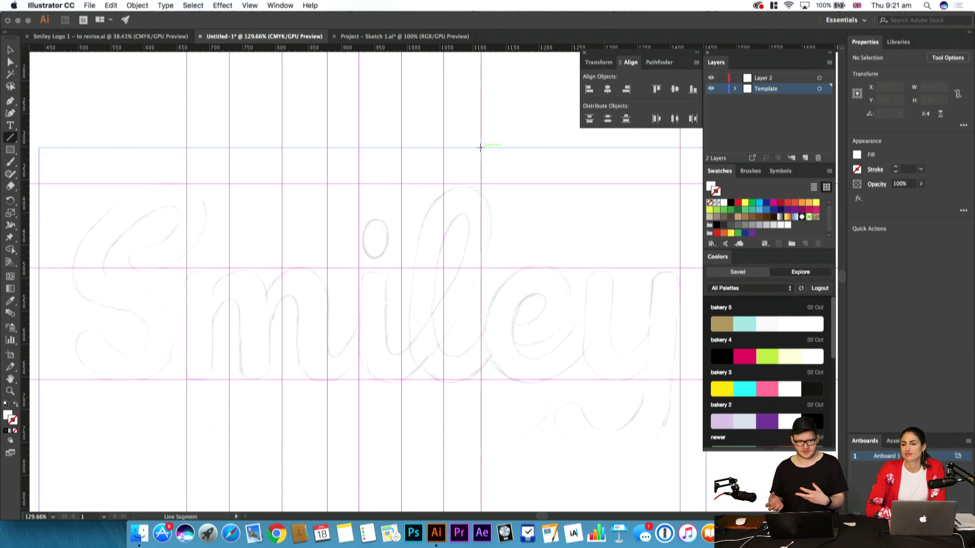
pyautogui.hscroll(3, 482, 218)
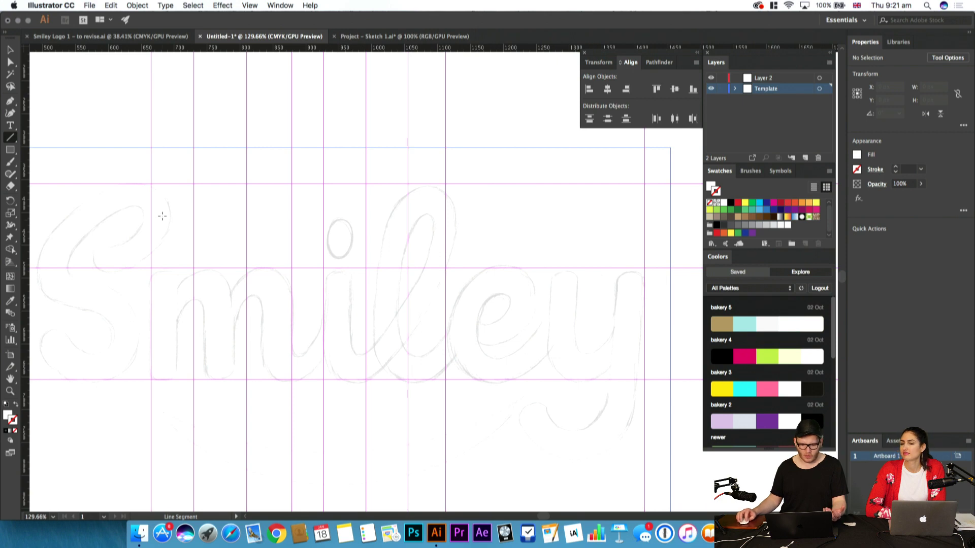
pyautogui.moveTo(25, 211); pyautogui.dragTo(261, 211)
pyautogui.moveTo(443, 228); pyautogui.dragTo(481, 216)
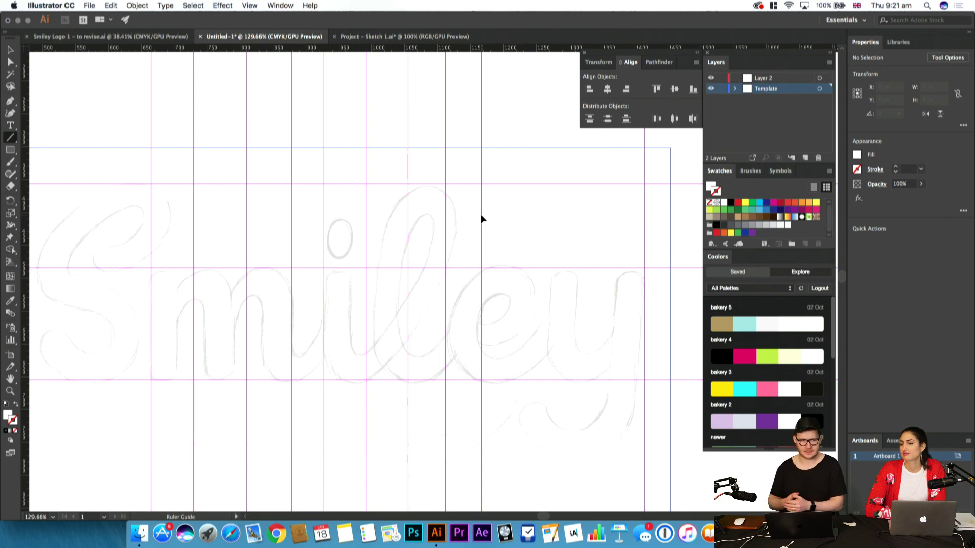
pyautogui.moveTo(49, 206); pyautogui.dragTo(549, 166)
pyautogui.moveTo(36, 191); pyautogui.dragTo(153, 211)
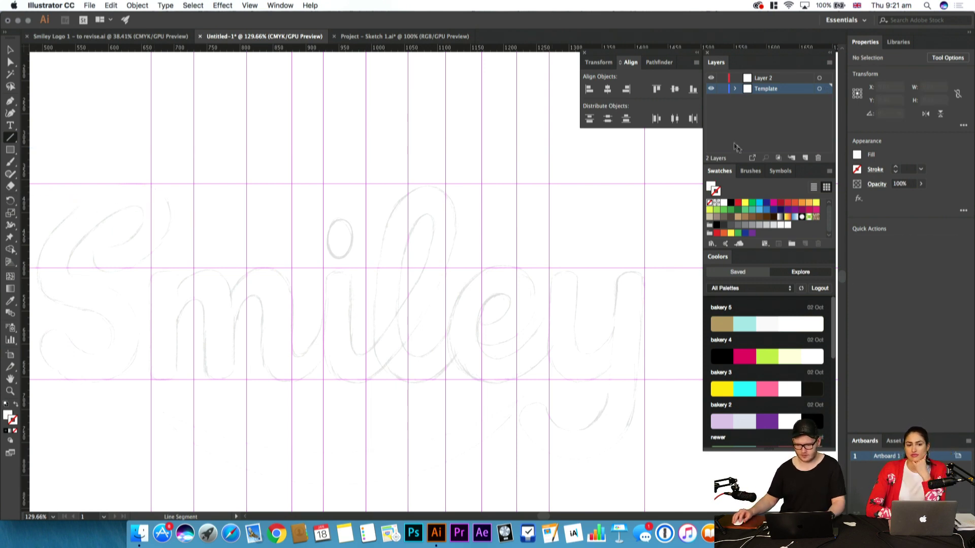
pyautogui.hscroll(-5, 431, 233)
pyautogui.press('v')
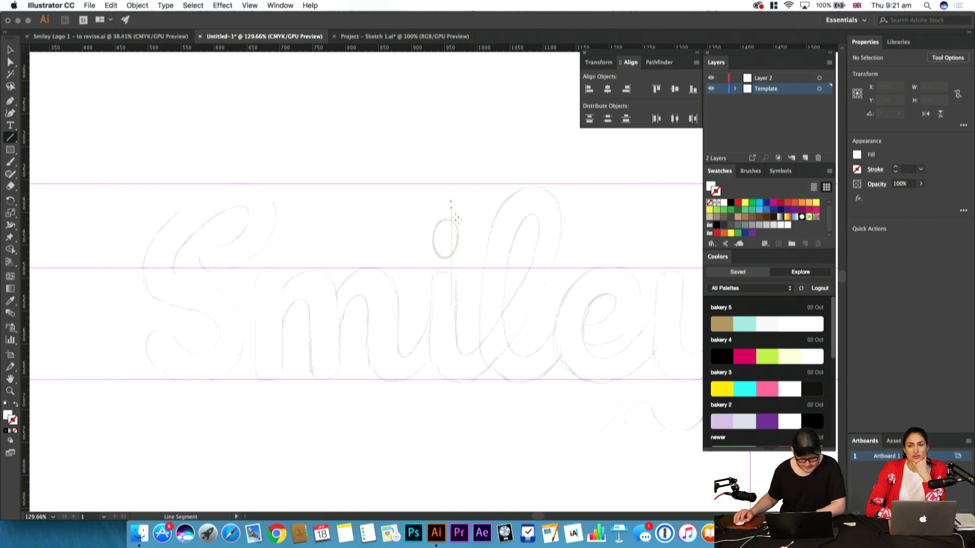
# Place a horizontal guide just above the baseline, along the inner bottom curves of the letters
pyautogui.moveTo(511, 294); pyautogui.dragTo(370, 248)
pyautogui.press('v')
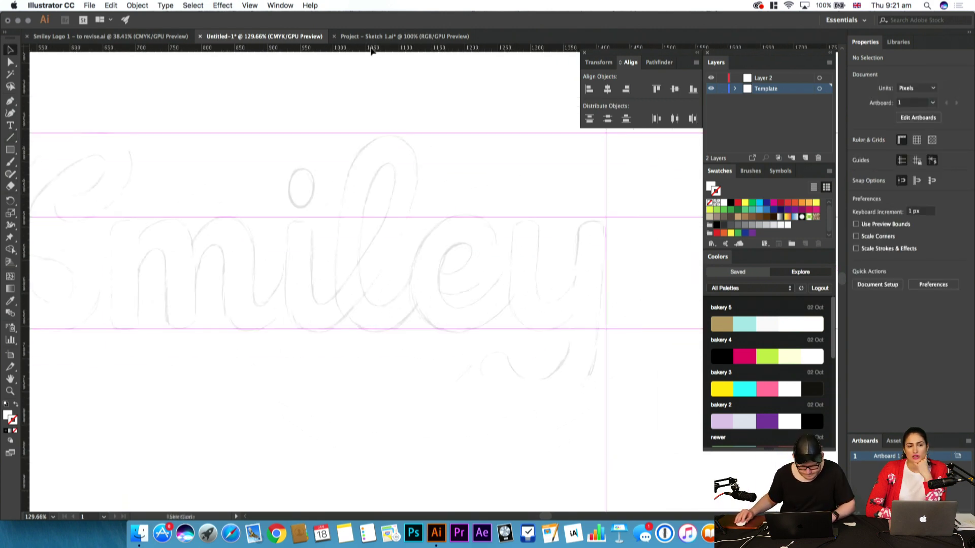
pyautogui.moveTo(327, 303); pyautogui.dragTo(412, 289)
# Set the opacity of the sketch image on the Template layer to 50%
pyautogui.click(599, 213)
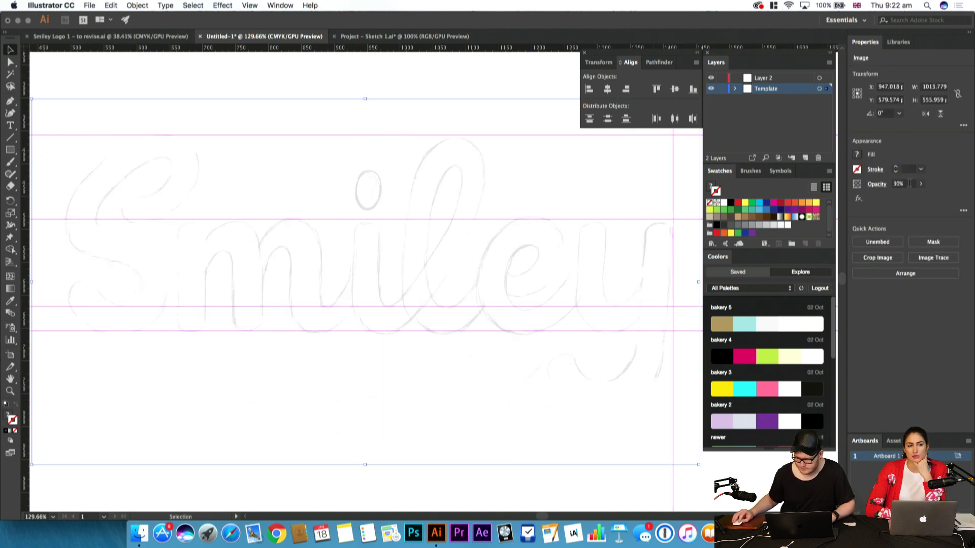
pyautogui.moveTo(911, 183); pyautogui.dragTo(823, 183)
pyautogui.write('40')
pyautogui.press('Return')
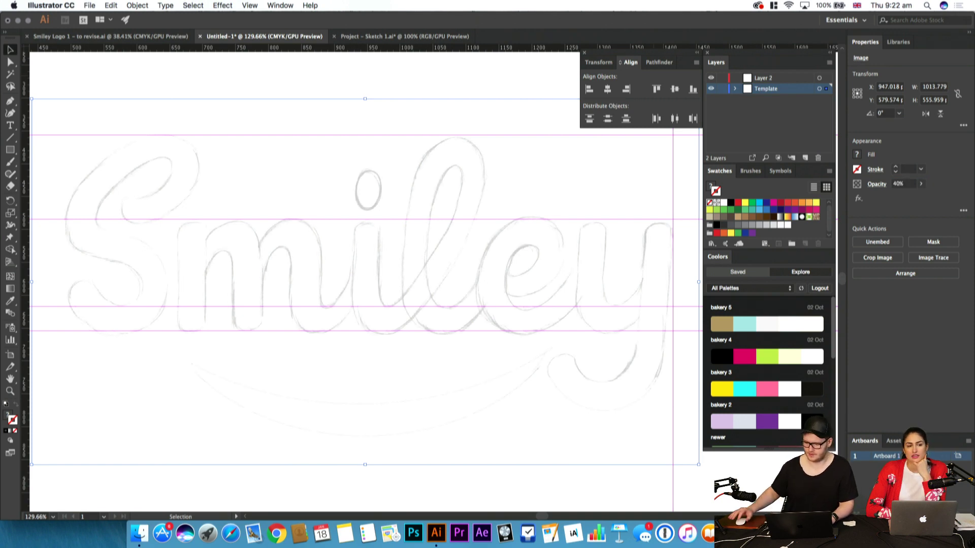
pyautogui.moveTo(902, 185); pyautogui.dragTo(847, 186)
pyautogui.write('50')
pyautogui.press('Return')
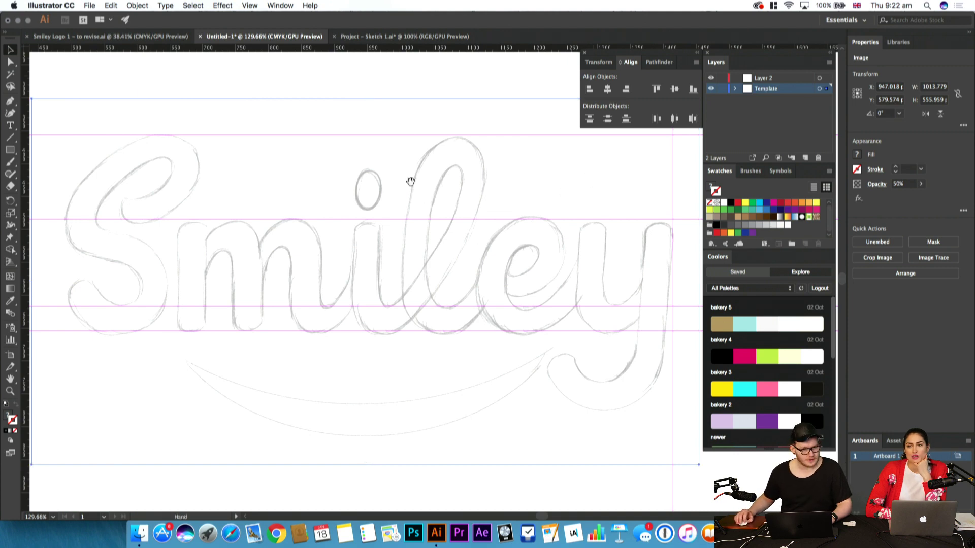
# Examine how the bottom curves of the letters line up with the baseline and inner-curve guides
pyautogui.moveTo(412, 187); pyautogui.dragTo(443, 223)
pyautogui.moveTo(473, 260); pyautogui.dragTo(439, 242)
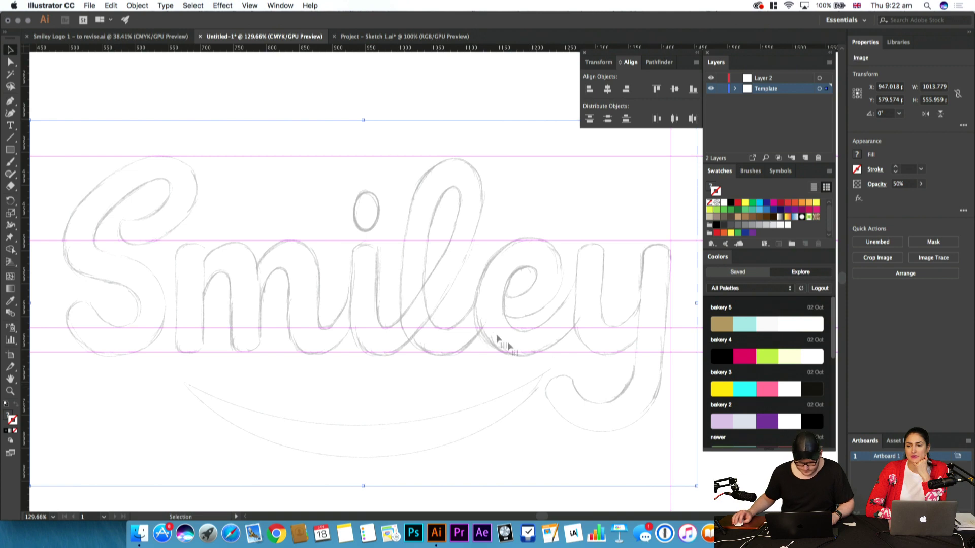
pyautogui.press('z')
pyautogui.moveTo(324, 328); pyautogui.dragTo(441, 330)
pyautogui.moveTo(427, 345); pyautogui.dragTo(374, 350)
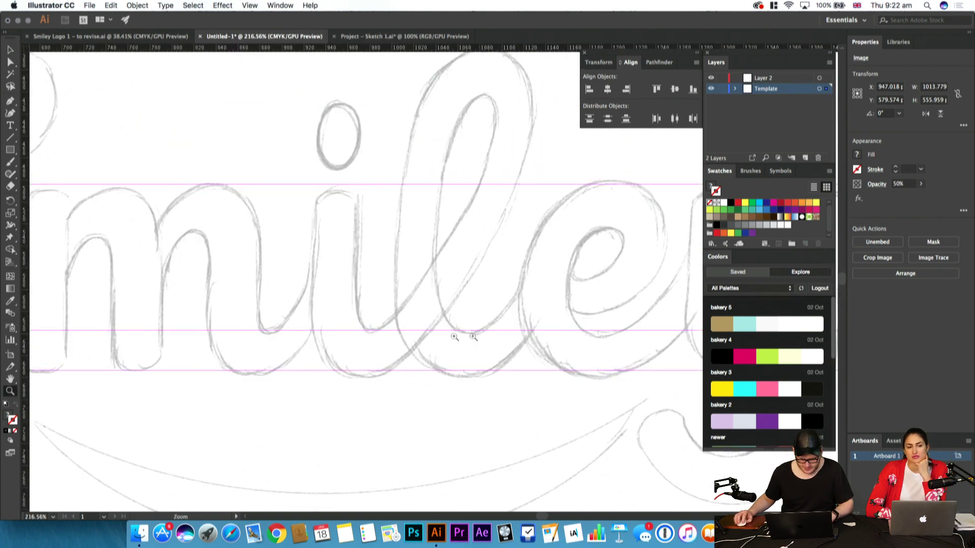
pyautogui.moveTo(625, 331); pyautogui.dragTo(526, 312)
pyautogui.scroll(-1, 366, 325)
pyautogui.moveTo(407, 296); pyautogui.dragTo(427, 309)
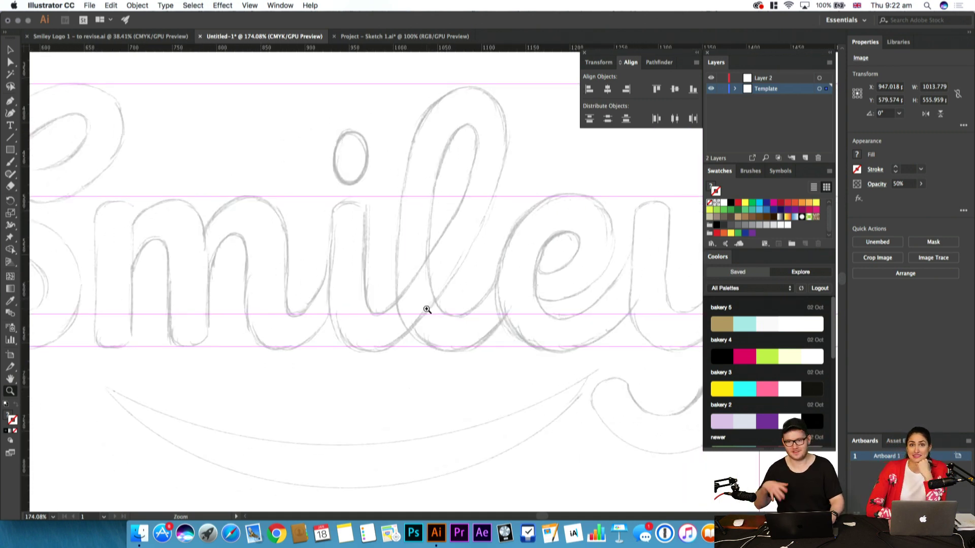
pyautogui.moveTo(374, 368); pyautogui.dragTo(410, 349)
pyautogui.scroll(-2, 341, 349)
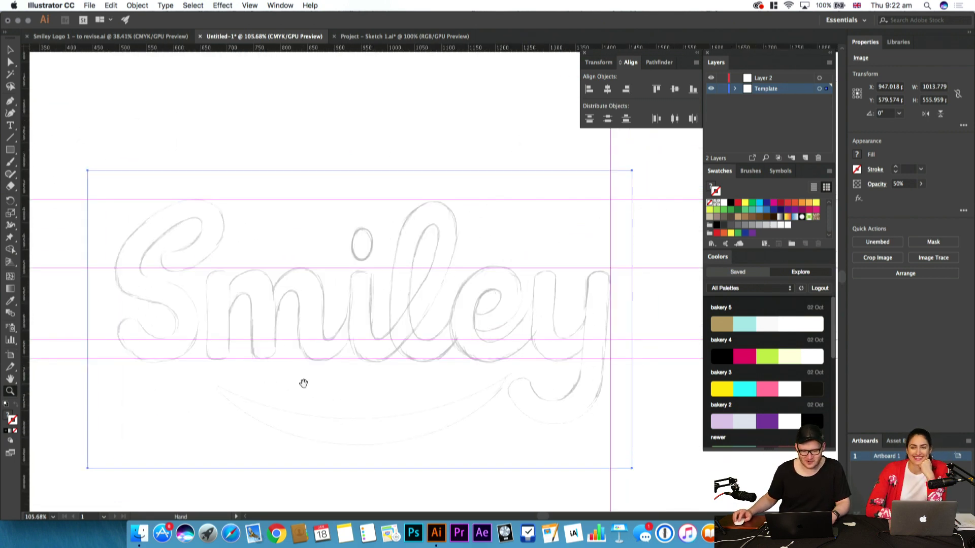
# Lock the Template layer and make Layer 2 the active layer
pyautogui.press('v')
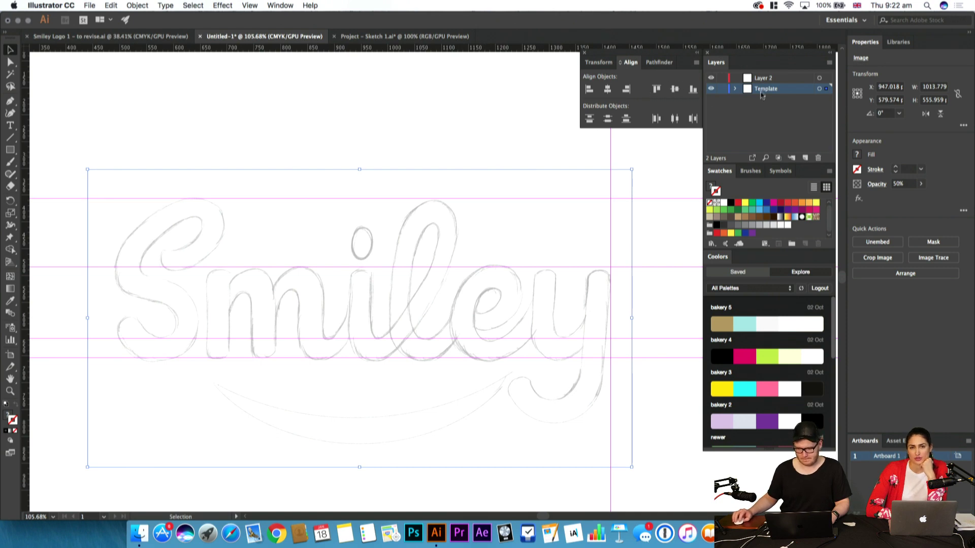
pyautogui.click(722, 89)
pyautogui.click(776, 79)
# Get the Pen tool ready over the letter S with no fill and a black stroke
pyautogui.press('z')
pyautogui.moveTo(222, 239); pyautogui.dragTo(452, 225)
pyautogui.press('p')
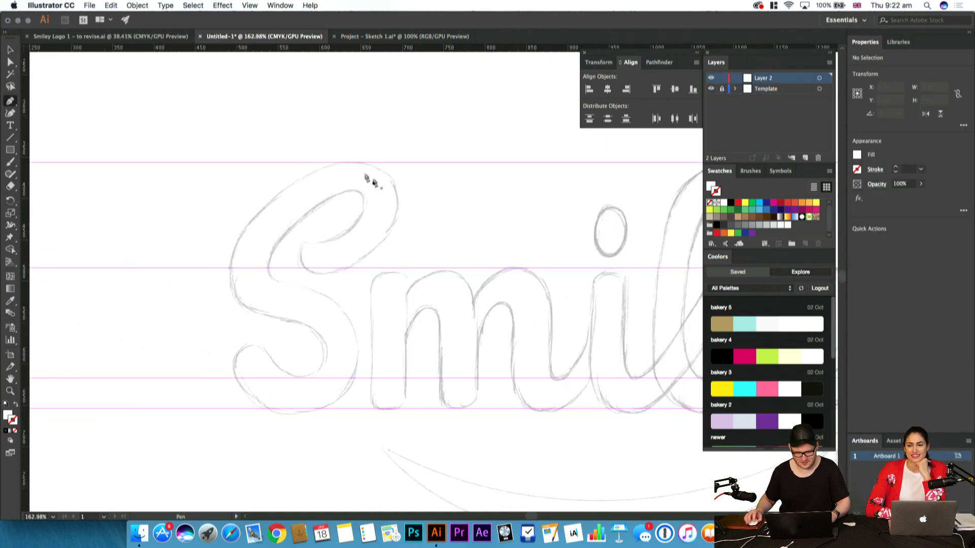
pyautogui.click(725, 186)
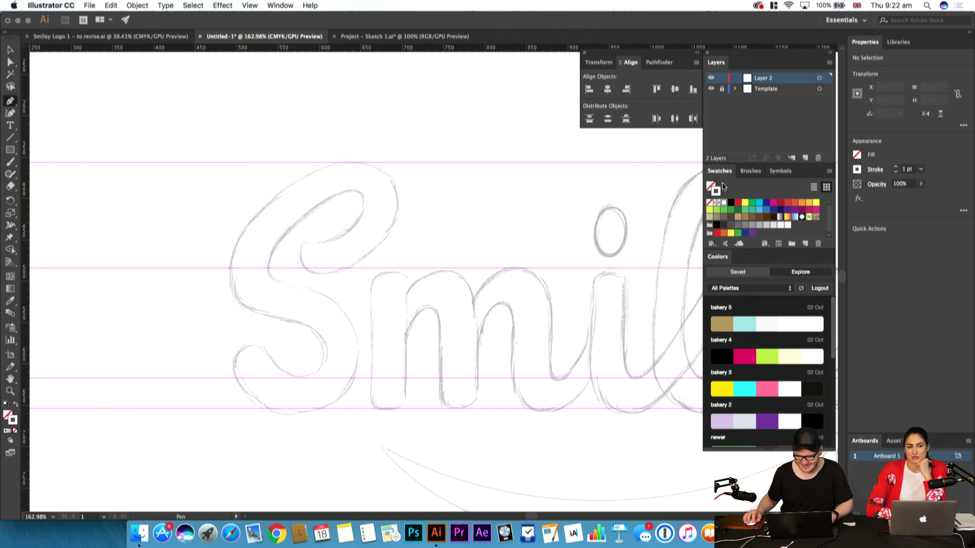
pyautogui.click(730, 202)
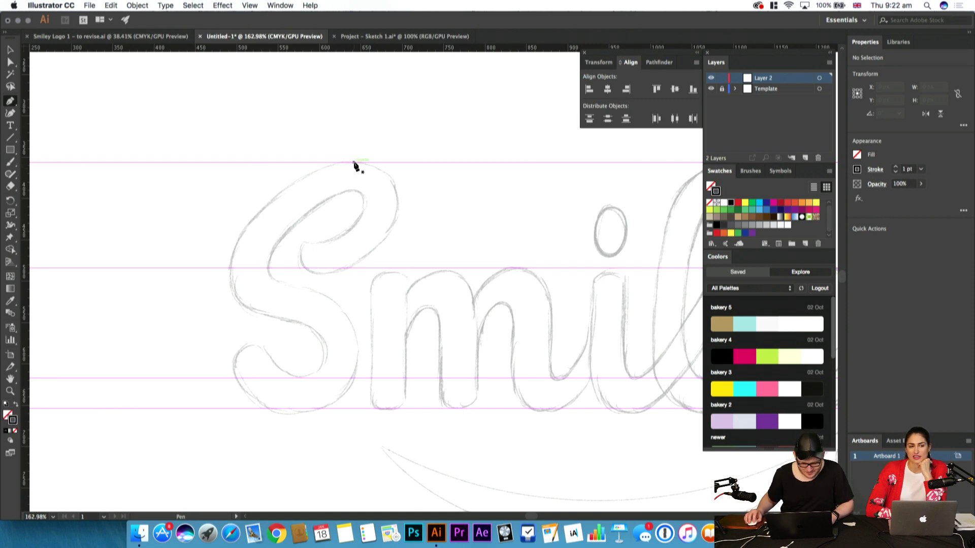
# Trace the outer curve of the S from its top to its leftmost point, adding a vertical guide there and lengthening the handles to fit
pyautogui.moveTo(354, 163); pyautogui.dragTo(318, 162)
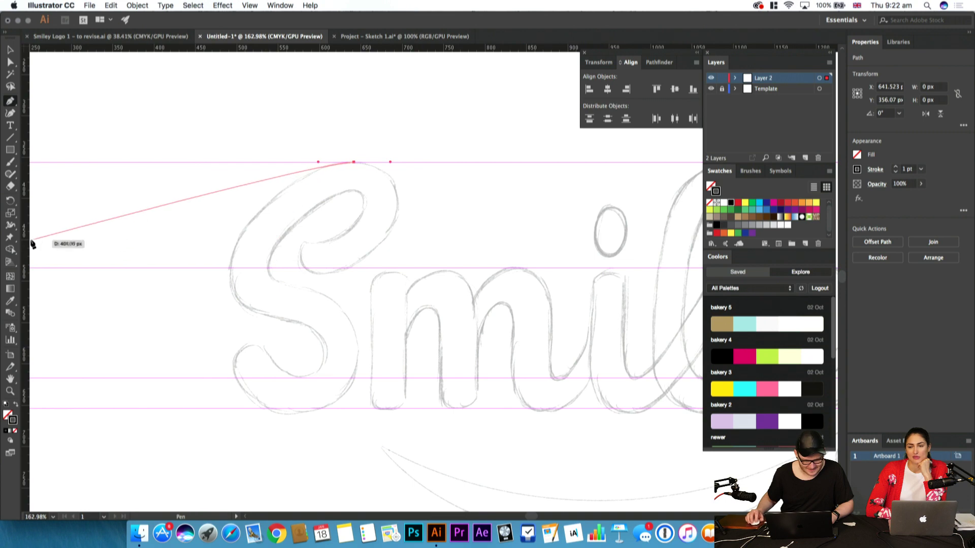
pyautogui.moveTo(228, 275); pyautogui.dragTo(228, 316)
pyautogui.moveTo(229, 236); pyautogui.dragTo(228, 222)
pyautogui.moveTo(317, 162); pyautogui.dragTo(300, 162)
pyautogui.moveTo(229, 275); pyautogui.dragTo(229, 307)
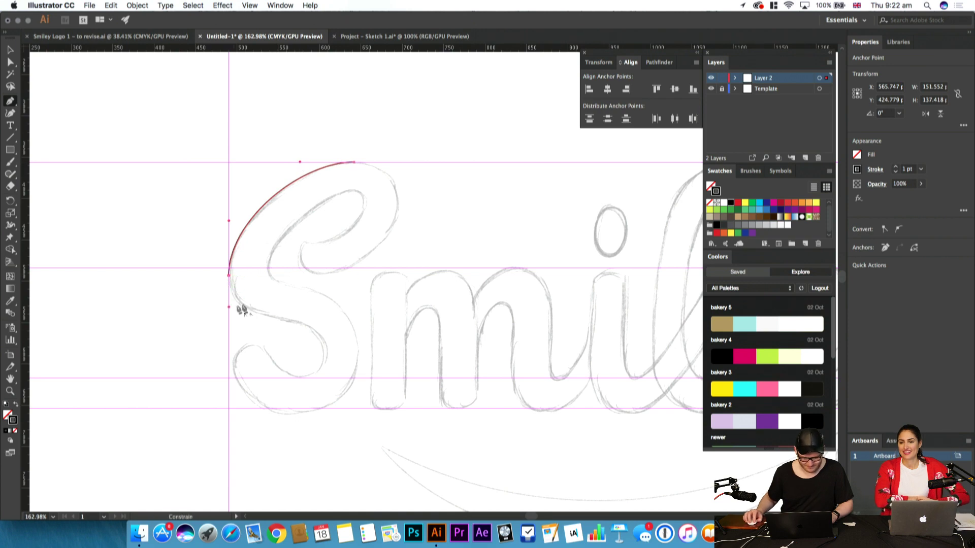
# Continue the S path down the spine and around the inner lower bowl to the terminal, with a vertical guide at the bowl's right edge
pyautogui.moveTo(25, 267); pyautogui.dragTo(324, 391)
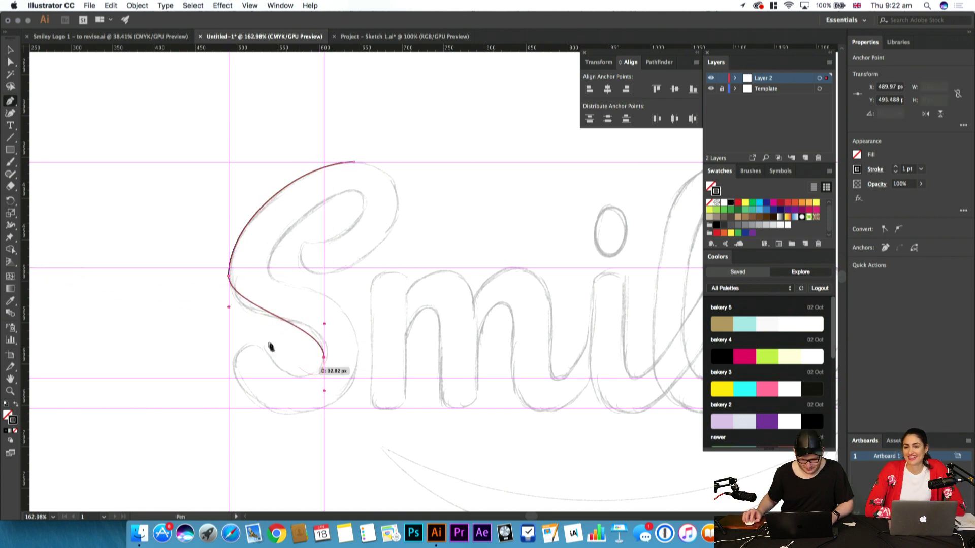
pyautogui.moveTo(228, 307); pyautogui.dragTo(228, 329)
pyautogui.moveTo(324, 323); pyautogui.dragTo(324, 306)
pyautogui.moveTo(324, 357); pyautogui.dragTo(276, 377)
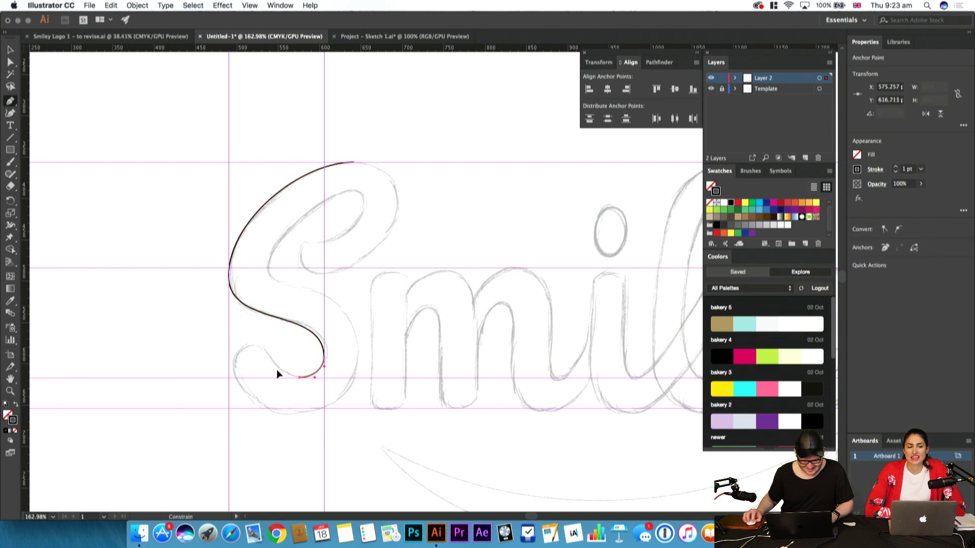
pyautogui.click(260, 345)
pyautogui.press('Escape')
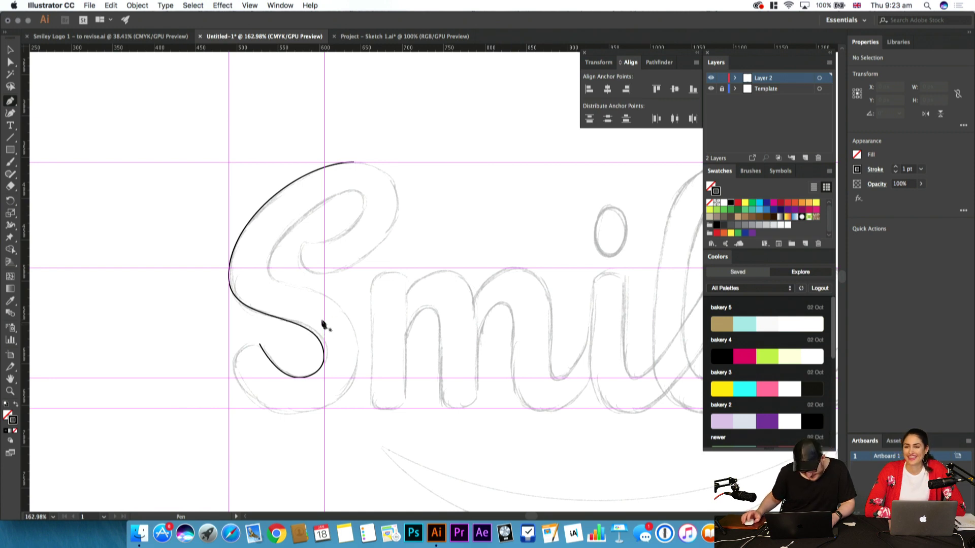
# Extend the path from the top of the S around its right side and under to the upper terminal, using vertical guides for the extremes
pyautogui.hscroll(2, 313, 232)
pyautogui.scroll(1, 313, 232)
pyautogui.click(328, 177)
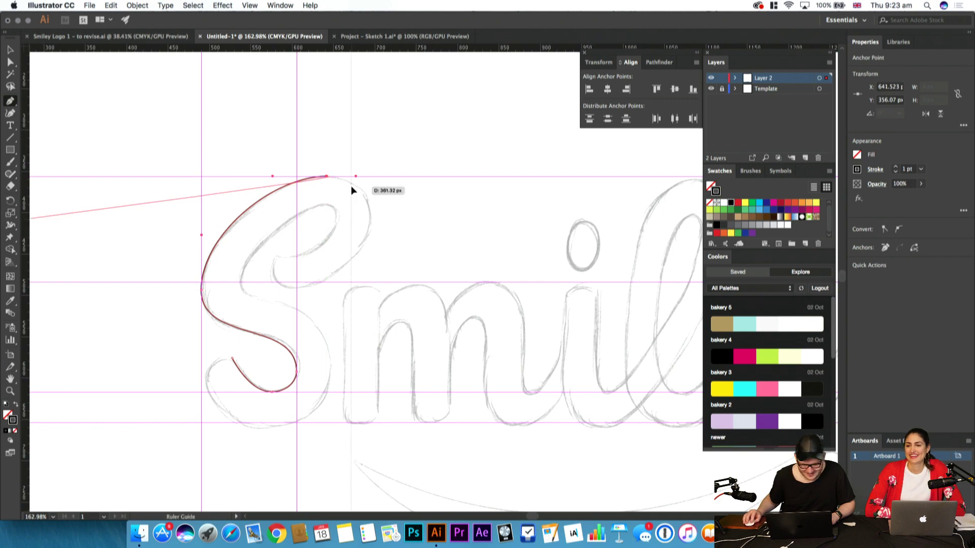
pyautogui.moveTo(371, 218); pyautogui.dragTo(371, 254)
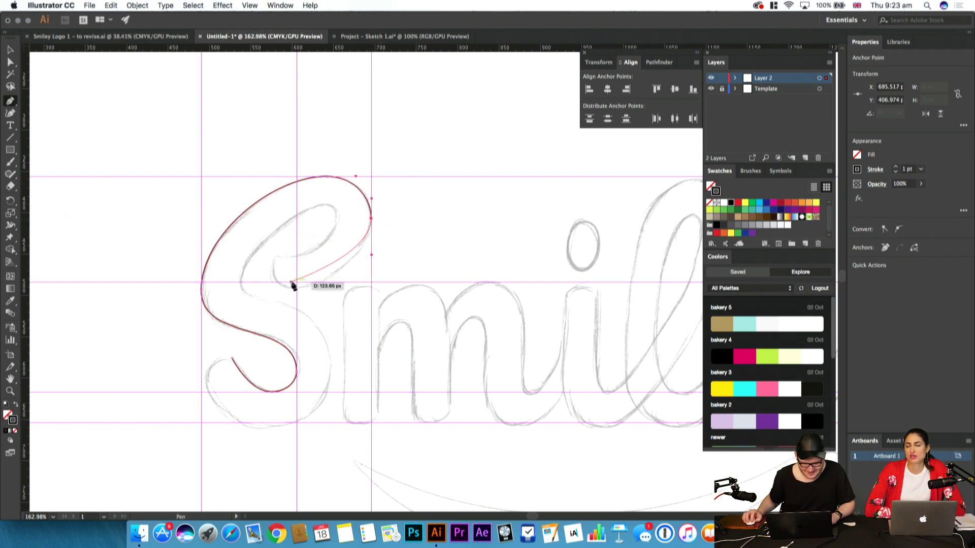
pyautogui.moveTo(294, 288); pyautogui.dragTo(272, 218)
pyautogui.moveTo(273, 255); pyautogui.dragTo(275, 257)
pyautogui.keyDown('super'); pyautogui.click(320, 215); pyautogui.keyUp('super')
# Trace a second S path from the top of the inner loop through the spine and outer lower bowl to the baseline
pyautogui.moveTo(323, 204); pyautogui.dragTo(338, 204)
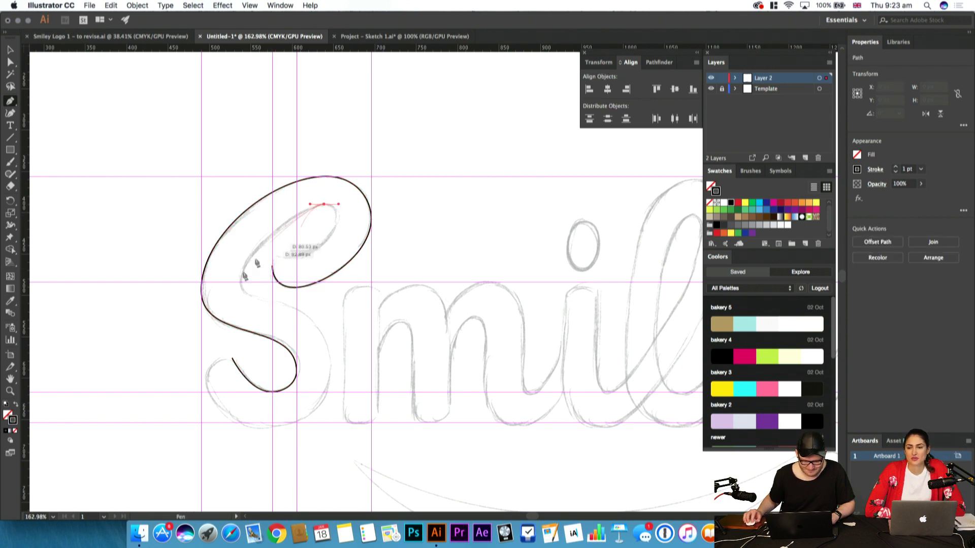
pyautogui.moveTo(240, 284); pyautogui.dragTo(240, 321)
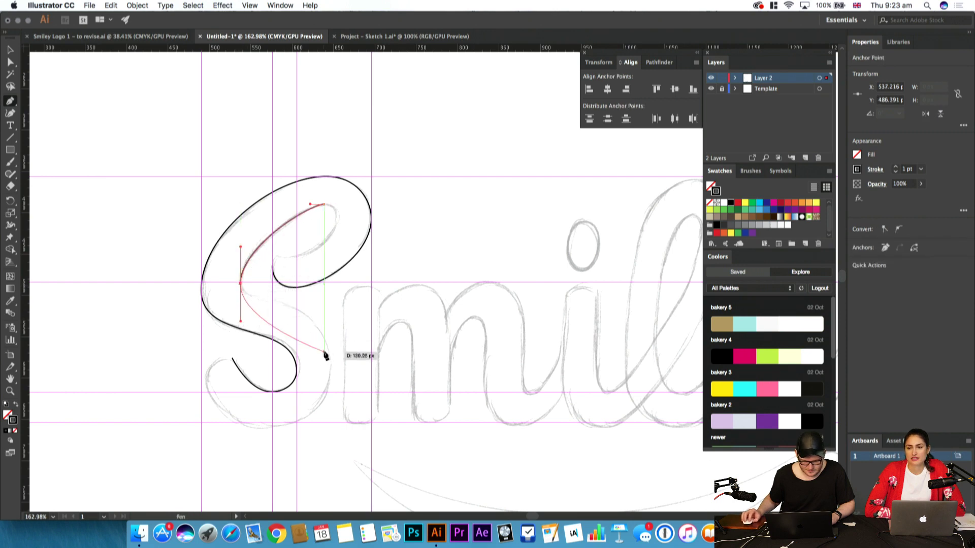
pyautogui.moveTo(331, 369); pyautogui.dragTo(324, 285)
pyautogui.moveTo(331, 374); pyautogui.dragTo(331, 396)
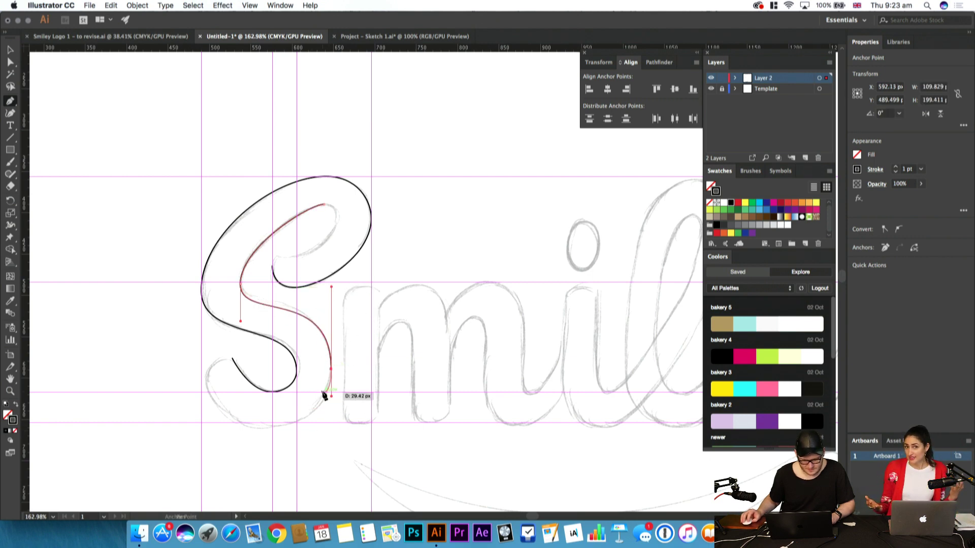
pyautogui.moveTo(266, 426); pyautogui.dragTo(233, 426)
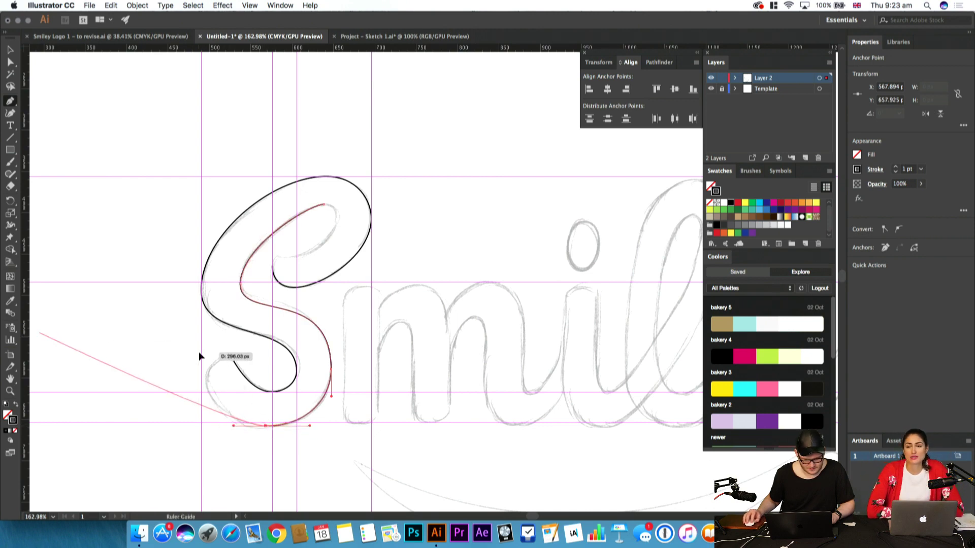
# Carry the lower bowl around to a guide aligned with the S's leftmost edge and join it to the first path's lower open end
pyautogui.moveTo(206, 379); pyautogui.dragTo(207, 362)
pyautogui.press('super+z')
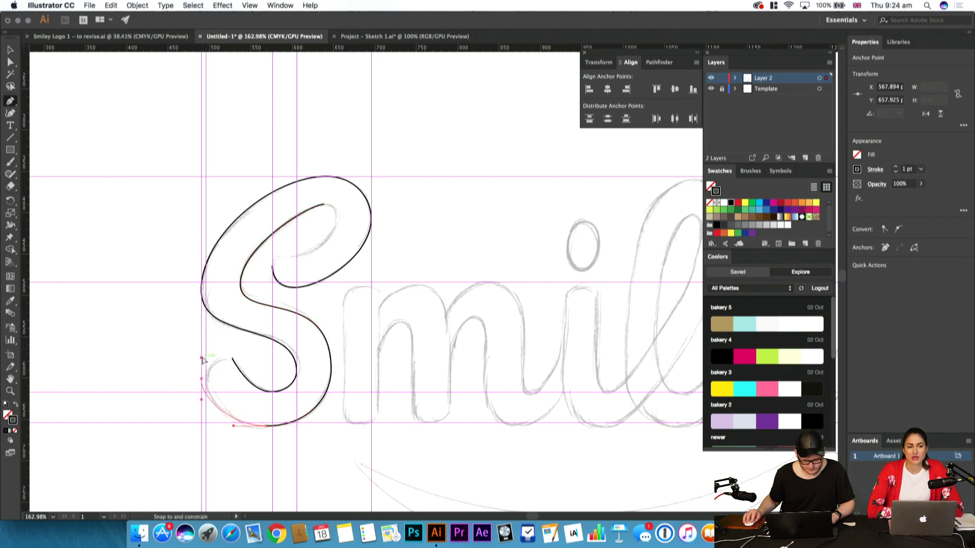
pyautogui.moveTo(201, 351); pyautogui.dragTo(232, 360)
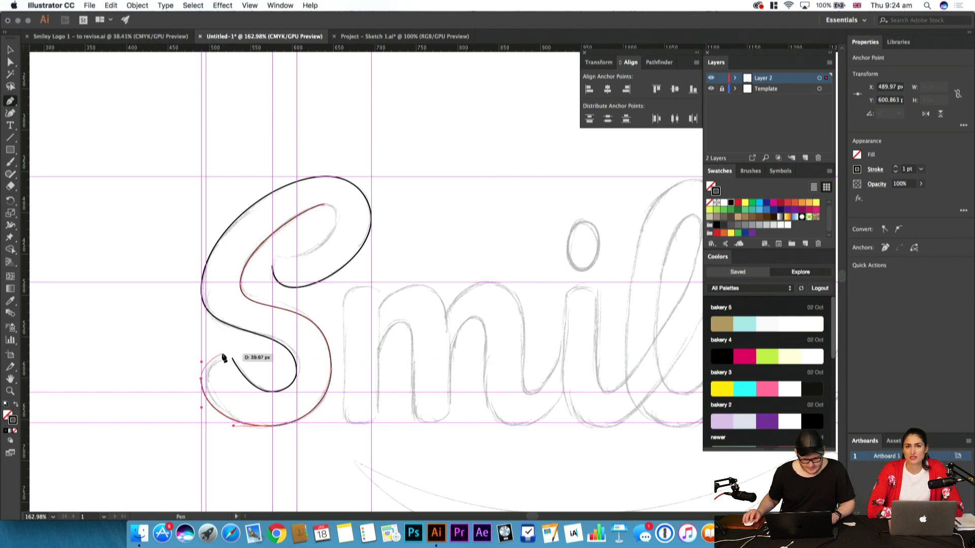
pyautogui.click(202, 378)
pyautogui.click(232, 358)
# Round the corner where the two paths meet at the lower-left terminal of the S
pyautogui.press('a')
pyautogui.keyDown('shift'); pyautogui.click(201, 379); pyautogui.keyUp('shift')
pyautogui.moveTo(228, 370); pyautogui.dragTo(227, 377)
pyautogui.click(251, 358)
pyautogui.click(229, 370)
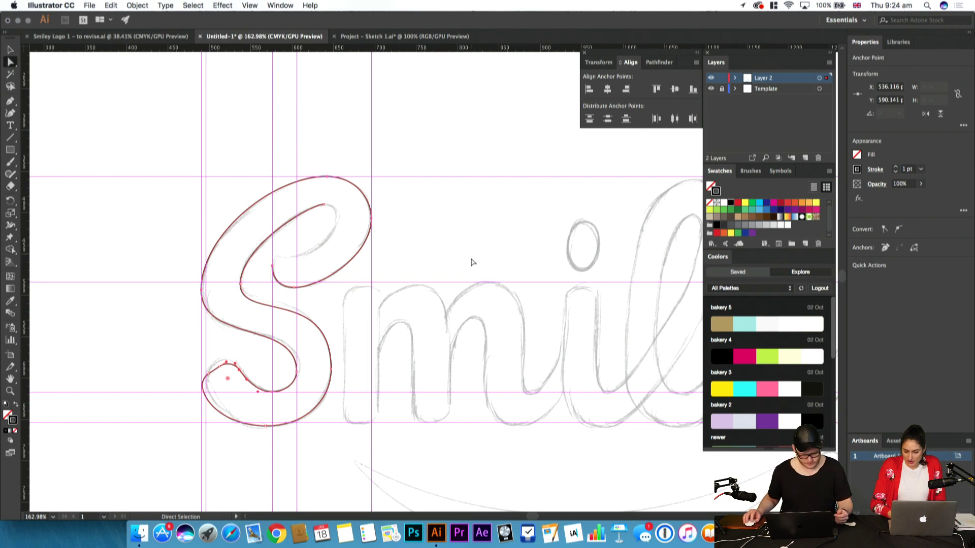
# Extend the open path at the S's upper terminal with a short curved tip following the sketch, and deselect it
pyautogui.scroll(2, 370, 246)
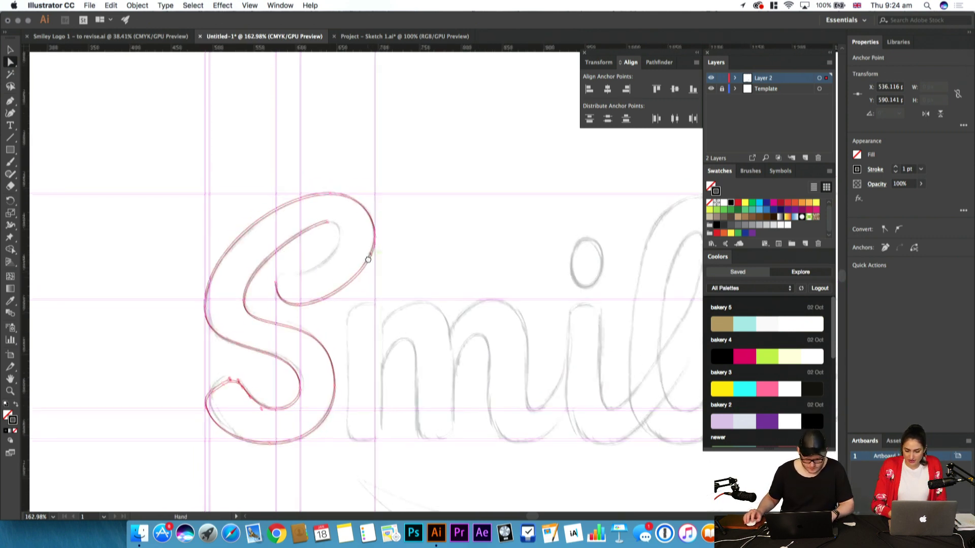
pyautogui.press('p')
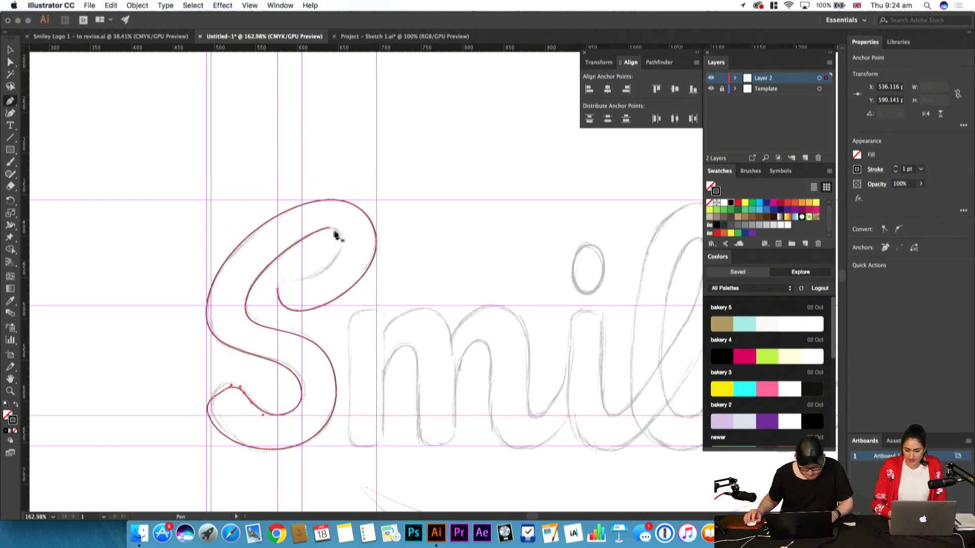
pyautogui.moveTo(278, 279); pyautogui.dragTo(285, 282)
pyautogui.click(282, 277)
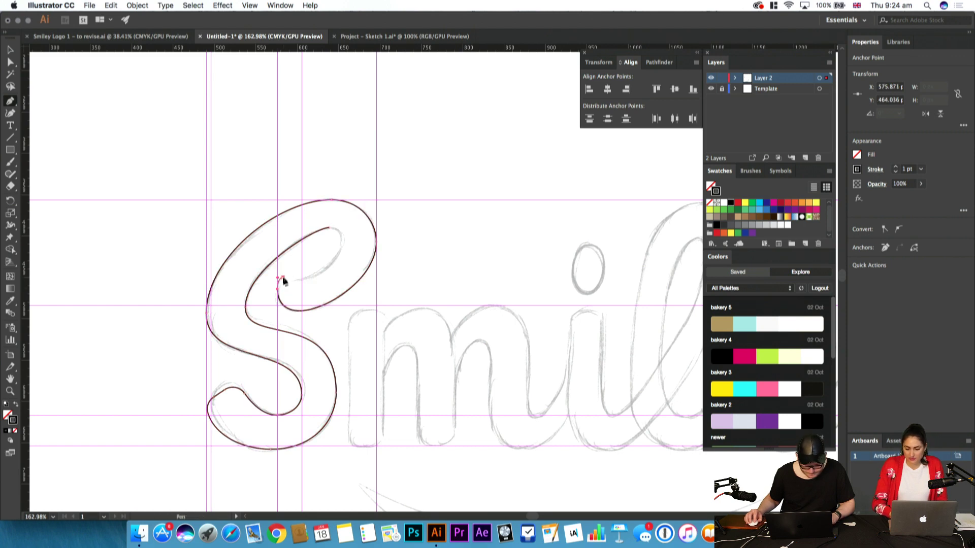
pyautogui.keyDown('super'); pyautogui.click(332, 285); pyautogui.keyUp('super')
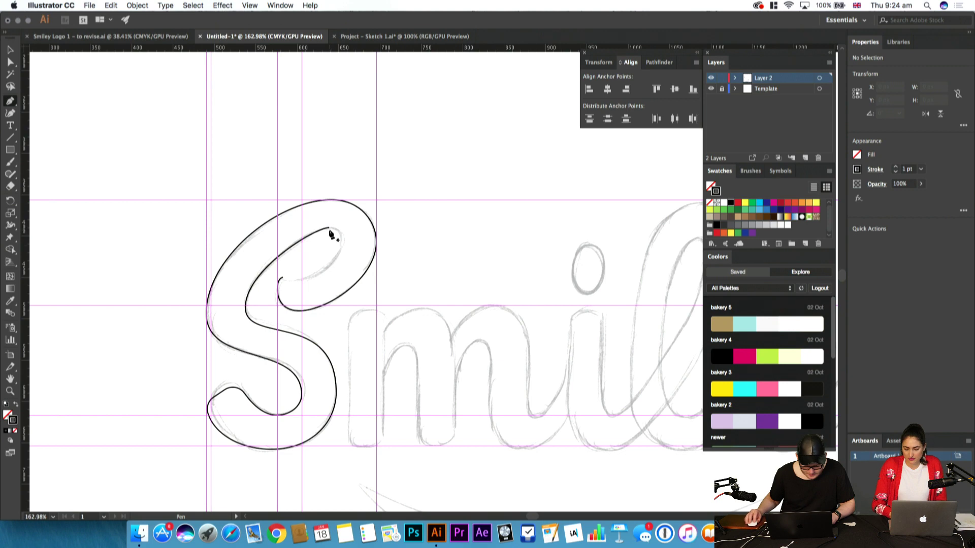
pyautogui.scroll(3, 320, 253)
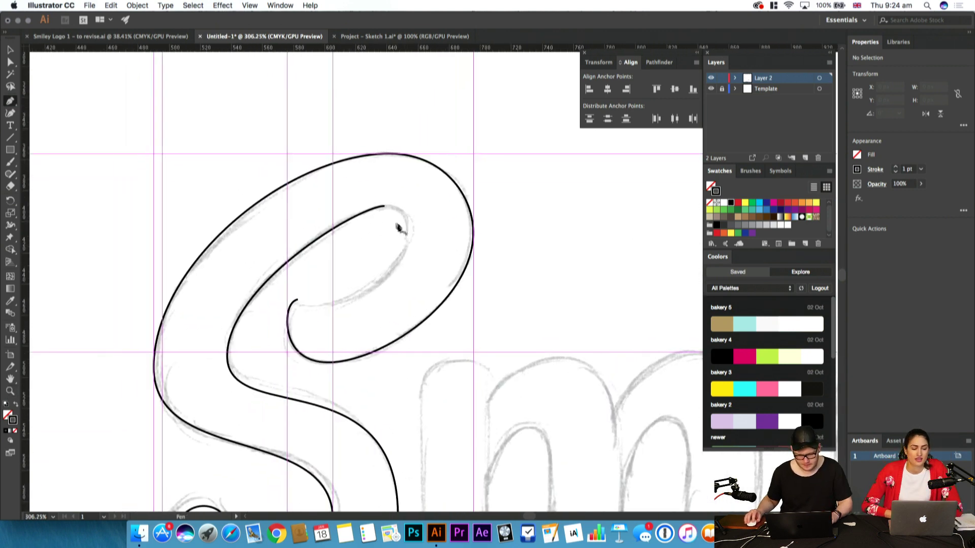
pyautogui.moveTo(385, 206); pyautogui.dragTo(409, 248)
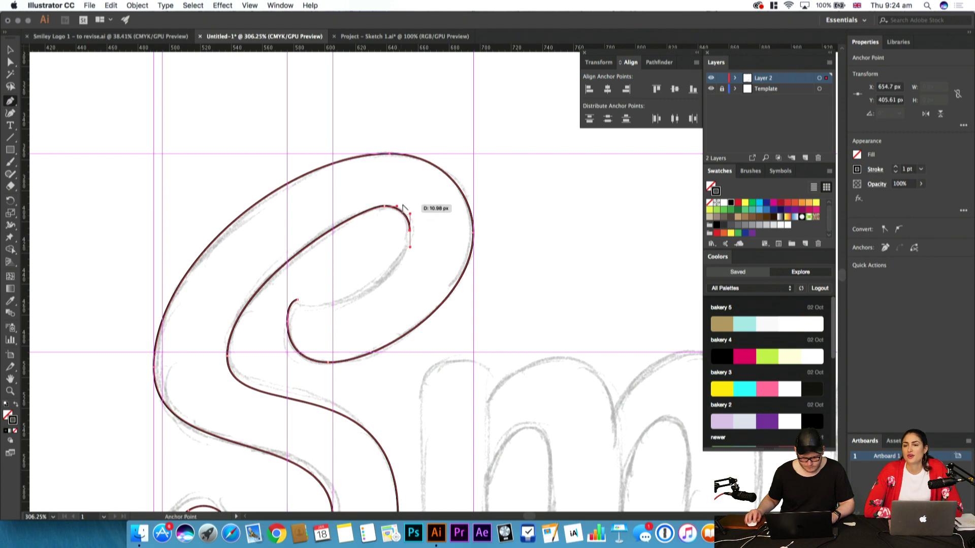
pyautogui.moveTo(400, 209); pyautogui.dragTo(403, 211)
pyautogui.scroll(-2, 403, 210)
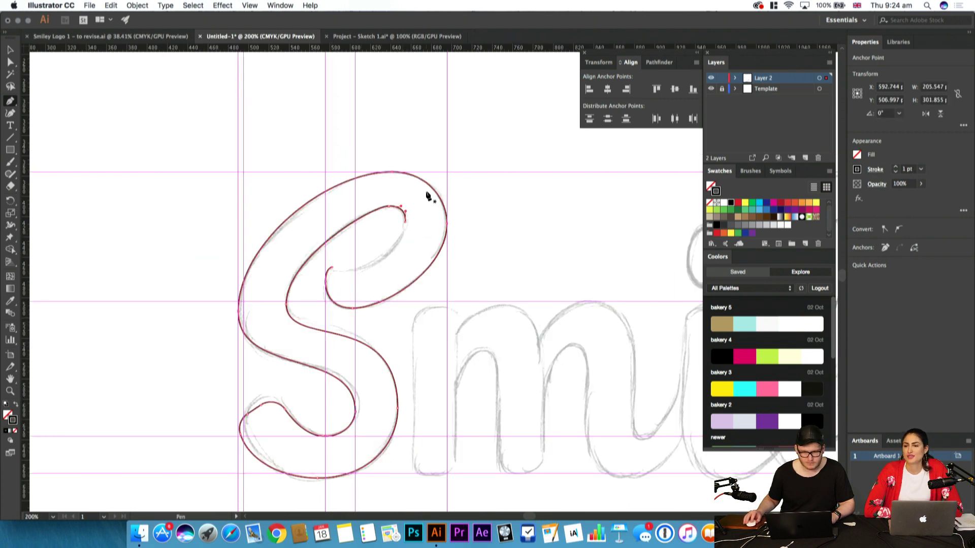
pyautogui.press('super+equal')
pyautogui.press('super+equal')
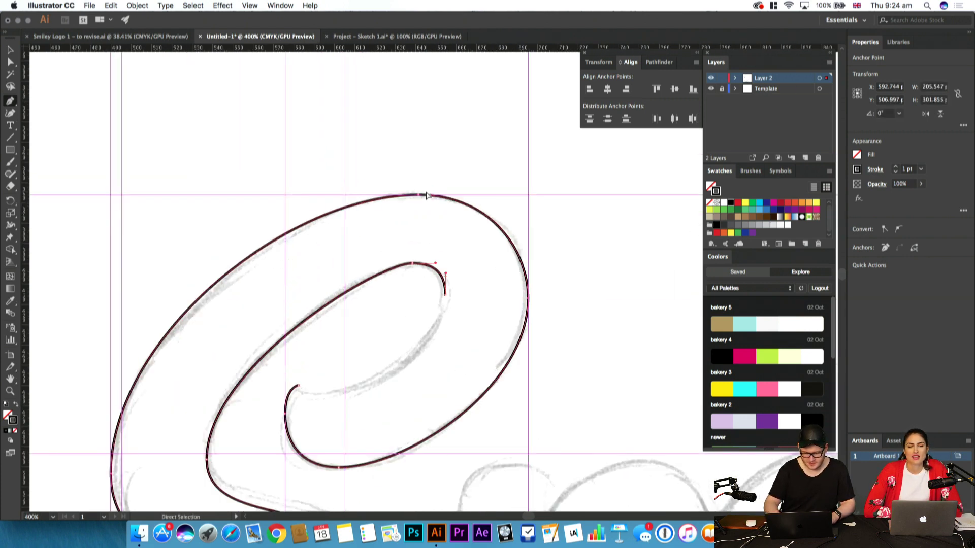
pyautogui.press('super+z')
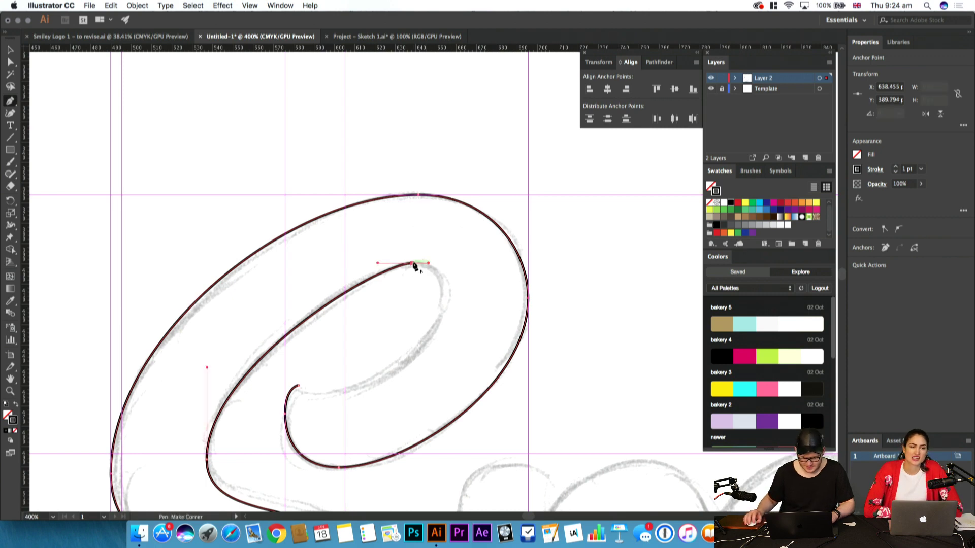
# Trace the curve from the top of the S's inner loop to its rightmost extreme and adjust the handles to fit the sketch
pyautogui.moveTo(438, 288); pyautogui.dragTo(446, 308)
pyautogui.press('a')
pyautogui.moveTo(436, 263); pyautogui.dragTo(440, 259)
pyautogui.press('super+z')
pyautogui.moveTo(446, 294); pyautogui.dragTo(446, 307)
pyautogui.click(448, 270)
pyautogui.click(395, 274)
pyautogui.click(414, 264)
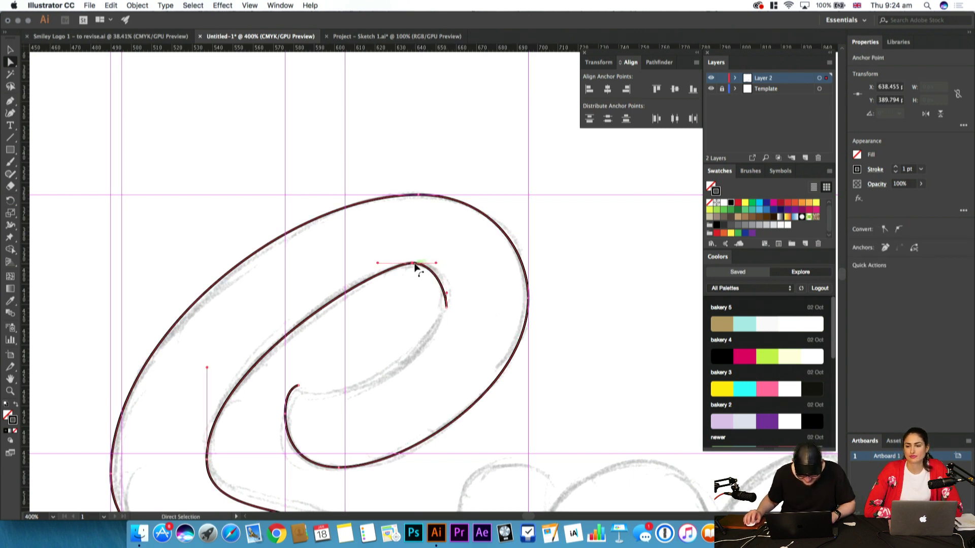
pyautogui.moveTo(436, 264); pyautogui.dragTo(446, 263)
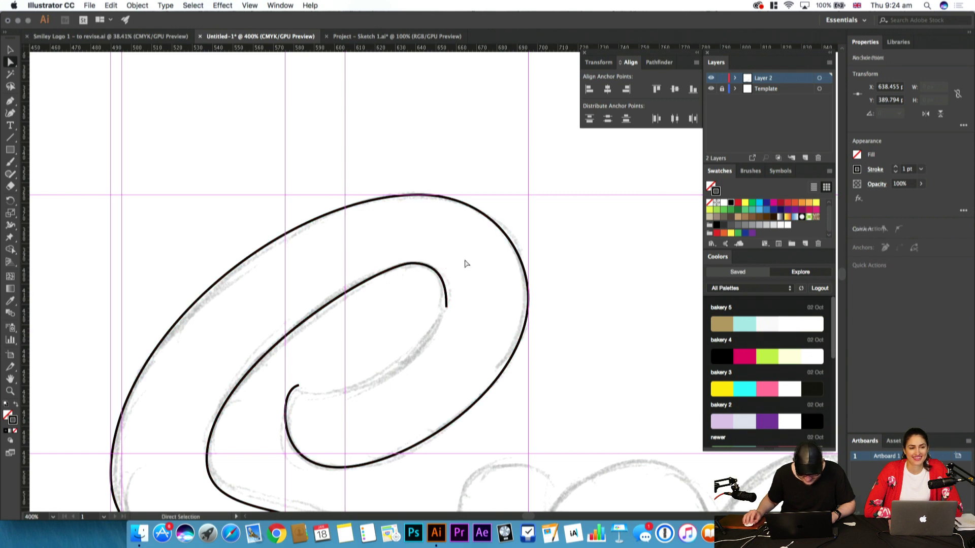
# Continue the path along the underside of the inner loop almost to the upper terminal and lengthen the handle below its rightmost anchor
pyautogui.press('p')
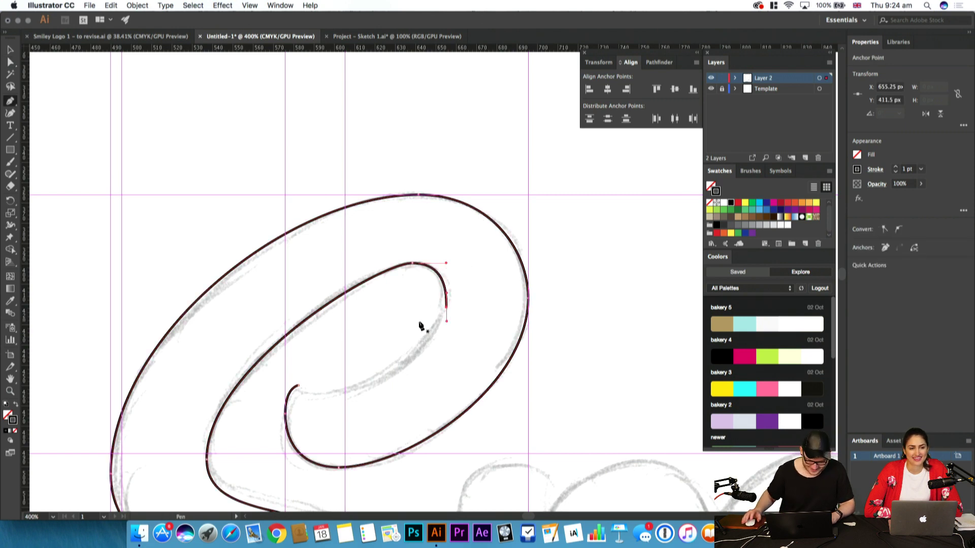
pyautogui.moveTo(446, 308); pyautogui.dragTo(446, 326)
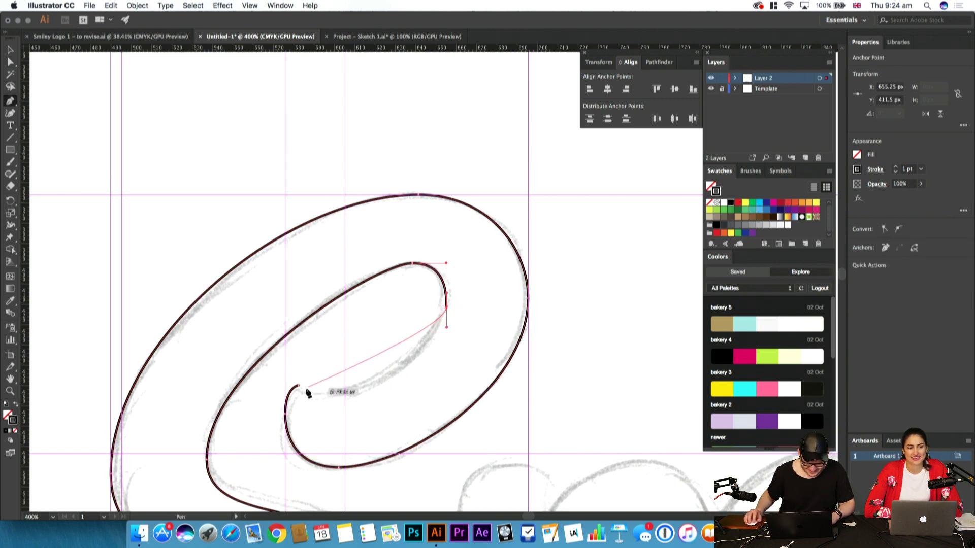
pyautogui.moveTo(321, 394); pyautogui.dragTo(270, 394)
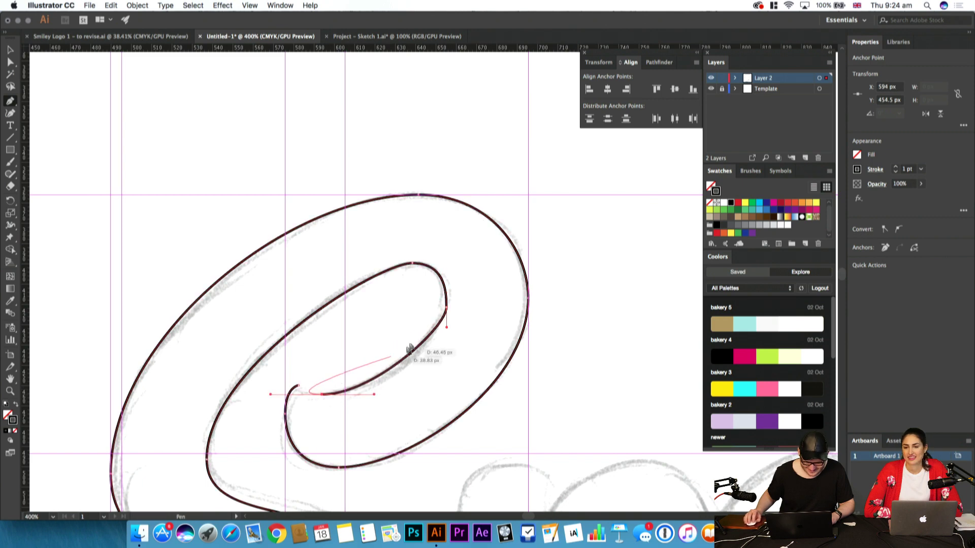
pyautogui.moveTo(446, 327); pyautogui.dragTo(446, 340)
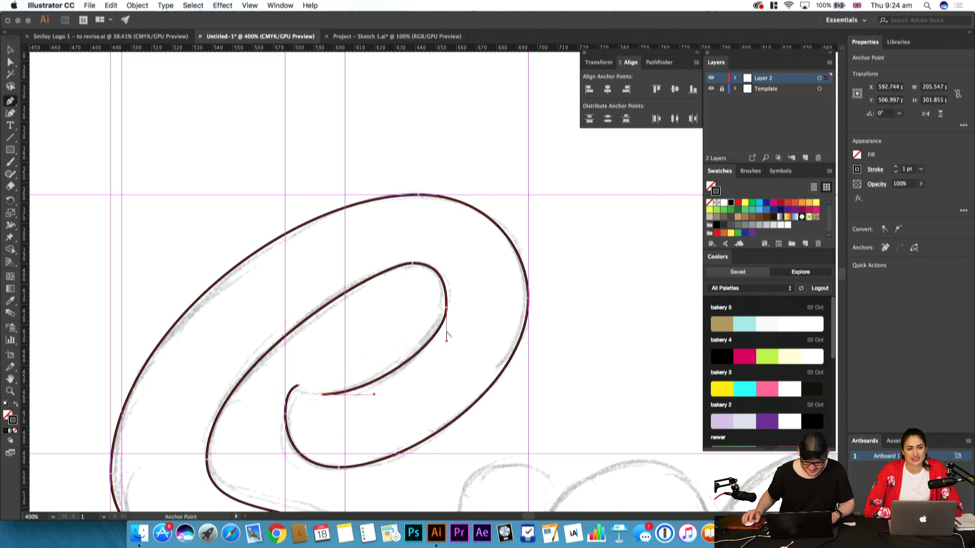
# Nudge the inner loop's rightmost anchor up 4 px to smooth the curve, and deselect the path
pyautogui.click(491, 300)
pyautogui.press('super+z')
pyautogui.press('a')
pyautogui.moveTo(475, 281); pyautogui.dragTo(447, 311)
pyautogui.click(454, 300)
pyautogui.click(446, 308)
pyautogui.press('Right')
pyautogui.press('Up')
pyautogui.press('Up')
pyautogui.press('Up')
pyautogui.press('Up')
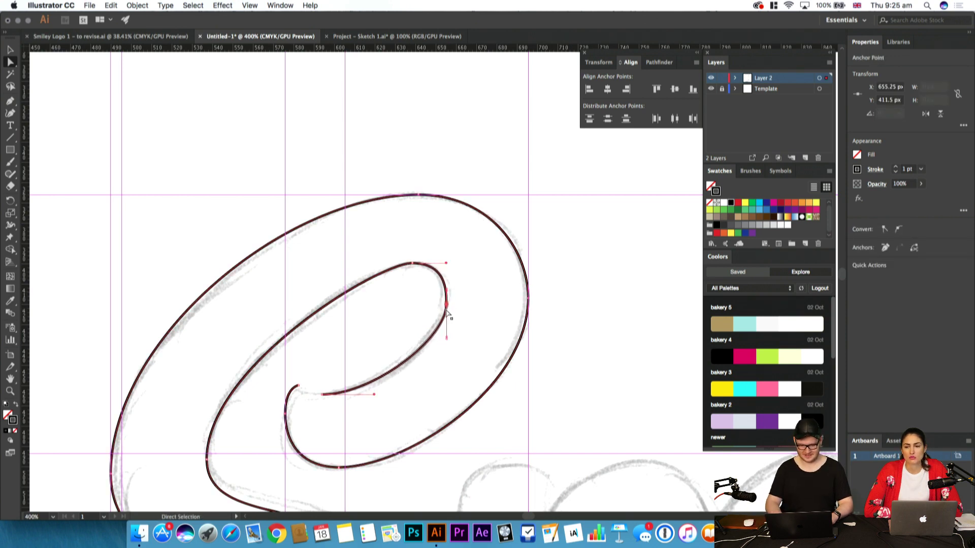
pyautogui.click(457, 342)
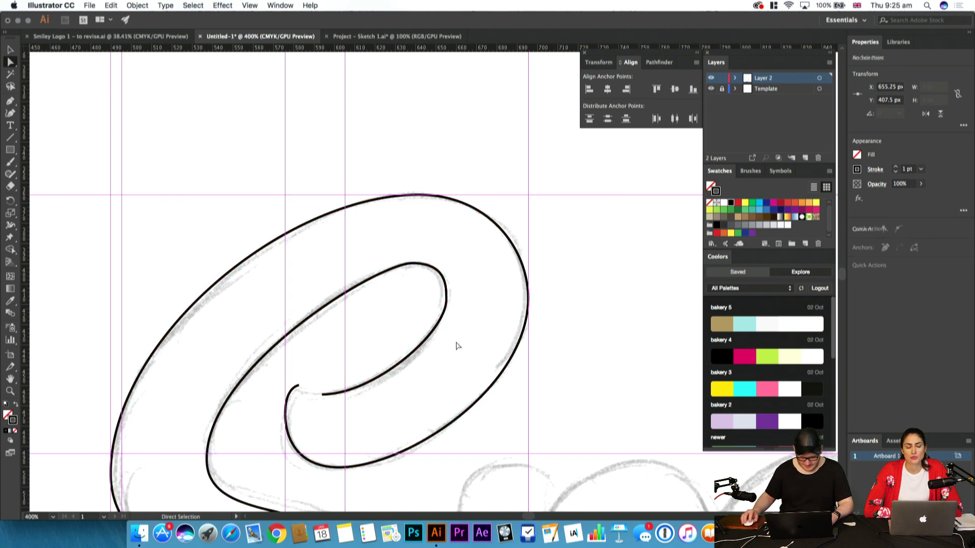
# Lengthen the incoming horizontal handle of the anchor at the top of the inner loop
pyautogui.click(411, 264)
pyautogui.moveTo(378, 263); pyautogui.dragTo(357, 263)
pyautogui.click(423, 238)
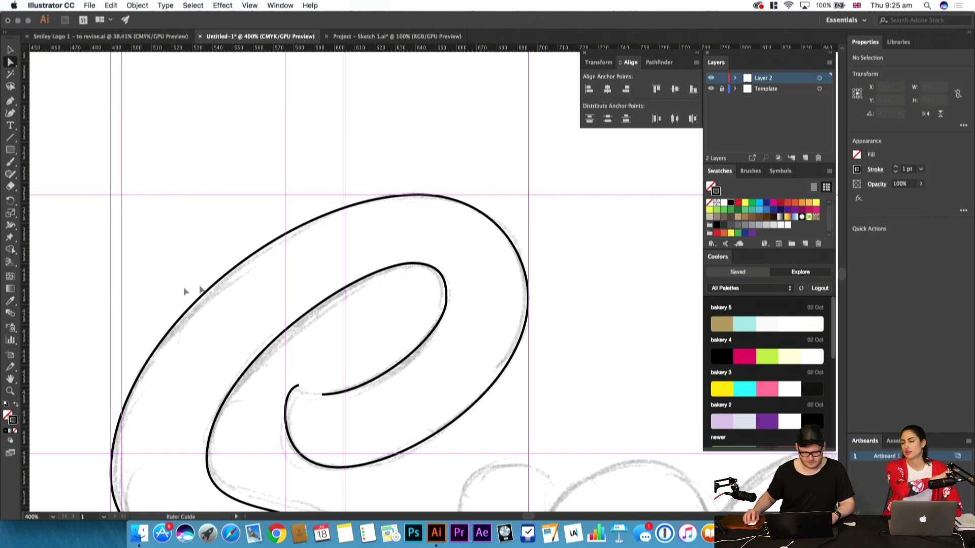
# Bring the open end of the loop's underside closer to the terminal tip and join the two ends to close the S outline
pyautogui.press('p')
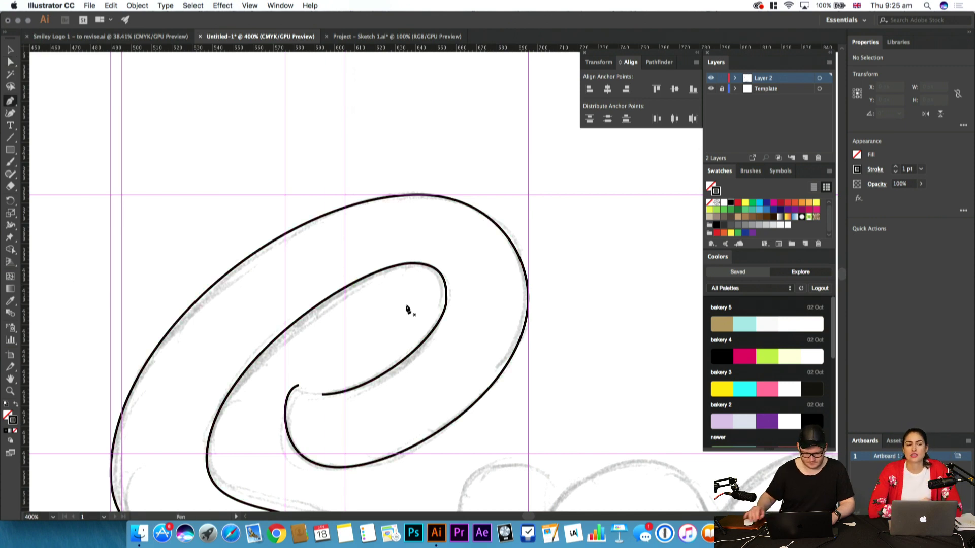
pyautogui.click(321, 394)
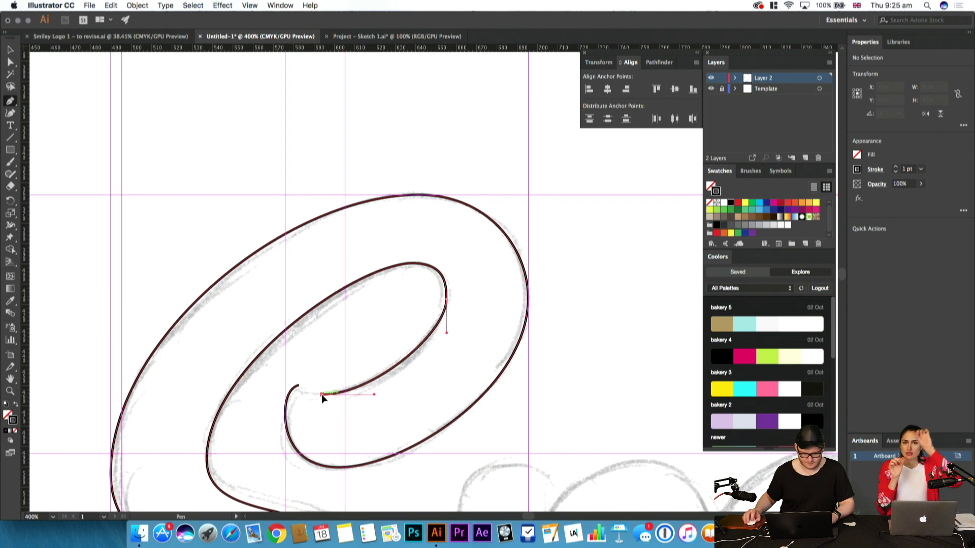
pyautogui.click(302, 394)
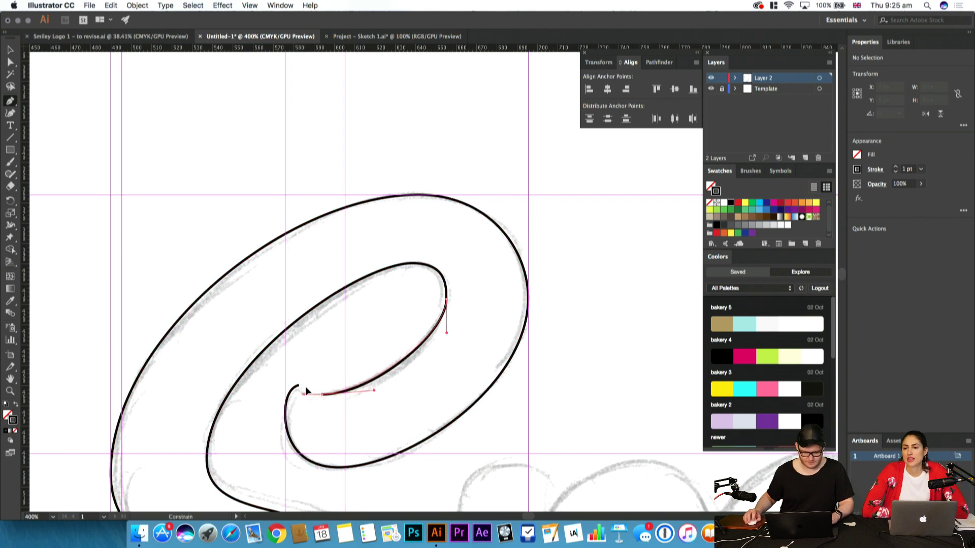
pyautogui.click(298, 386)
pyautogui.press('super+shift+a')
# Draw a rectangle about 42 by 170 px over the m's first stem, from x-height guide to baseline, and round its corners
pyautogui.press('z')
pyautogui.moveTo(409, 363); pyautogui.dragTo(385, 273)
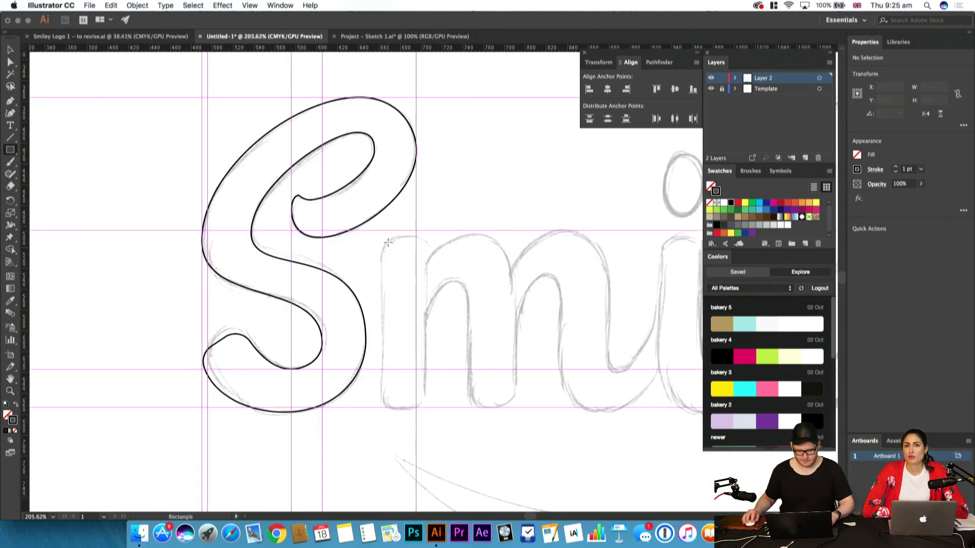
pyautogui.moveTo(381, 231); pyautogui.dragTo(425, 407)
pyautogui.moveTo(492, 340); pyautogui.dragTo(444, 365)
pyautogui.press('v')
pyautogui.click(444, 365)
pyautogui.click(377, 363)
pyautogui.press('a')
pyautogui.moveTo(371, 265); pyautogui.dragTo(379, 276)
pyautogui.moveTo(452, 279); pyautogui.dragTo(372, 291)
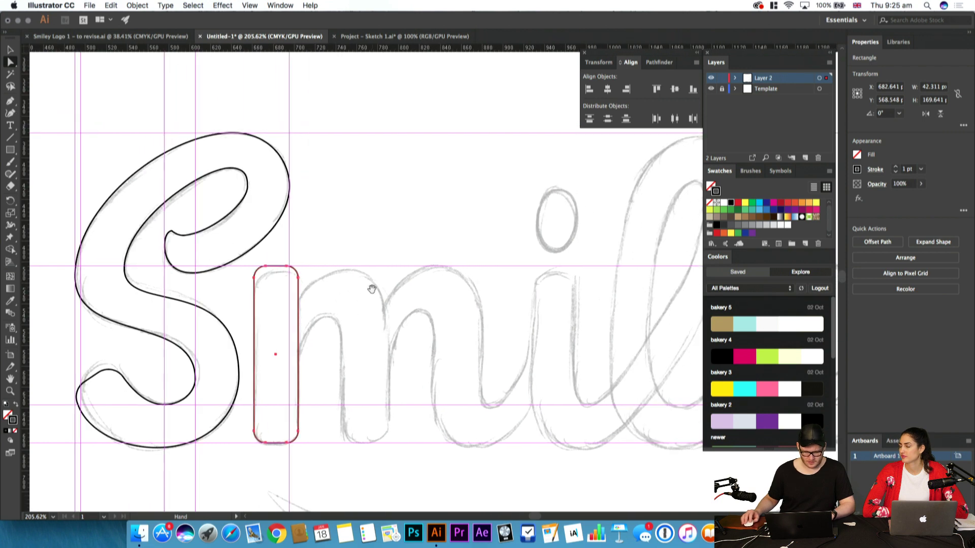
pyautogui.press('v')
pyautogui.click(371, 292)
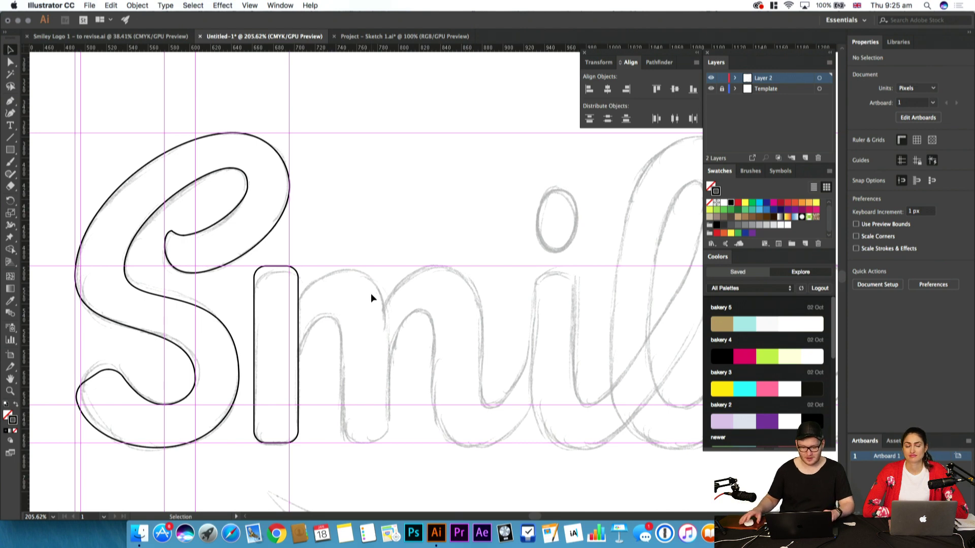
pyautogui.press('p')
pyautogui.click(276, 334)
pyautogui.press('super+z')
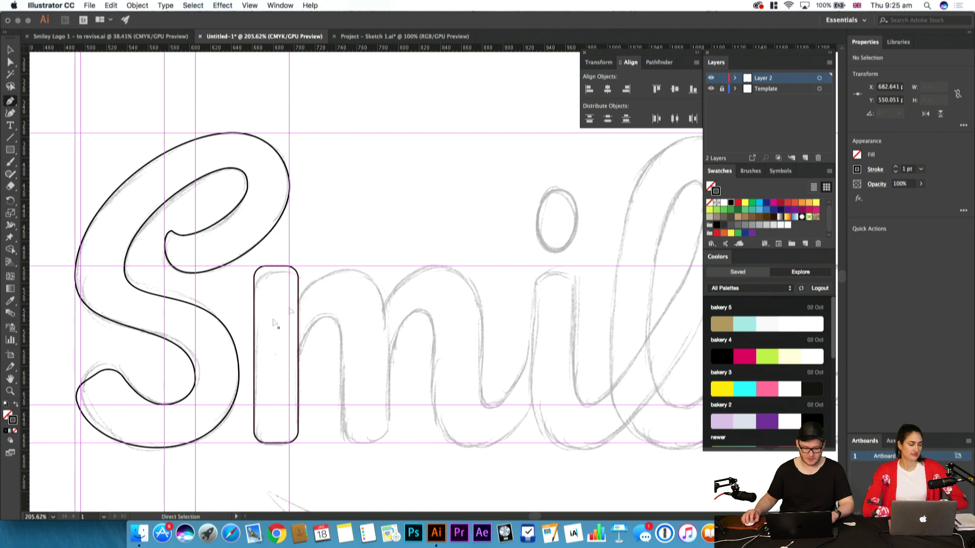
pyautogui.click(278, 339)
pyautogui.press('super+z')
pyautogui.click(272, 346)
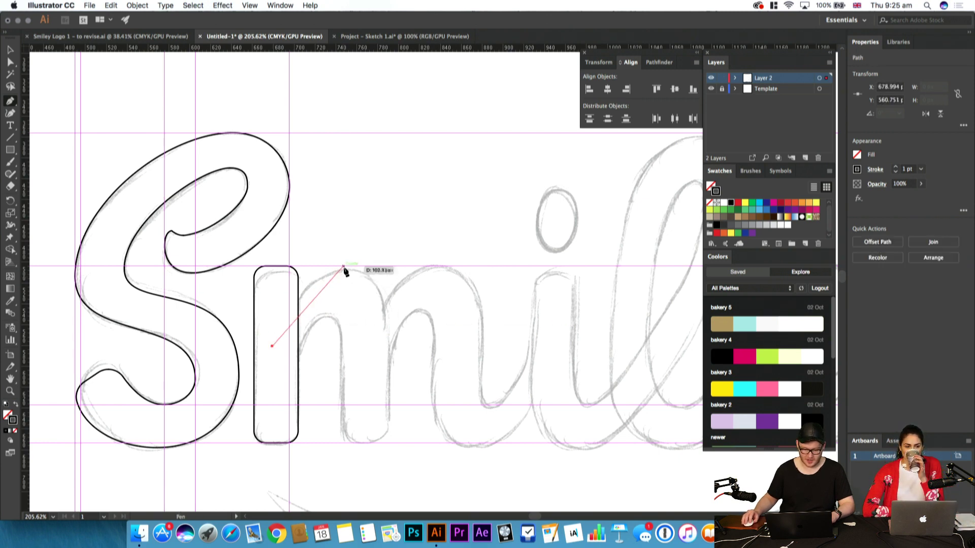
pyautogui.moveTo(348, 265); pyautogui.dragTo(397, 266)
pyautogui.press('super+space')
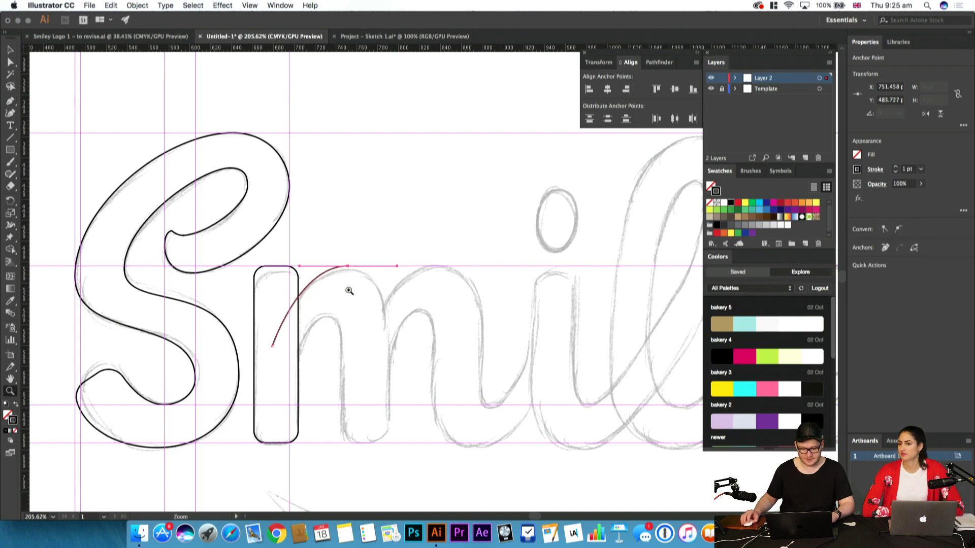
pyautogui.moveTo(339, 291); pyautogui.dragTo(394, 263)
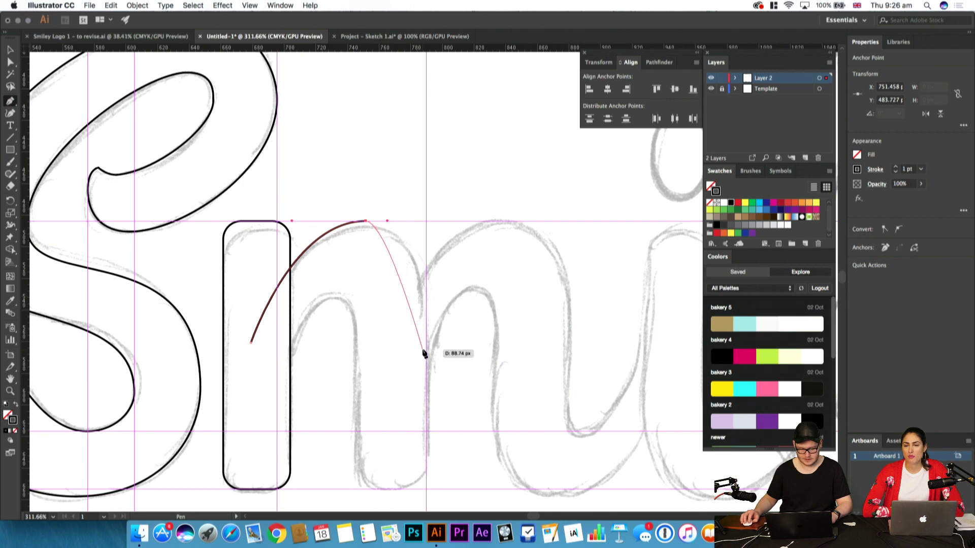
pyautogui.press('super+z')
pyautogui.press('super+z')
pyautogui.press('super+z')
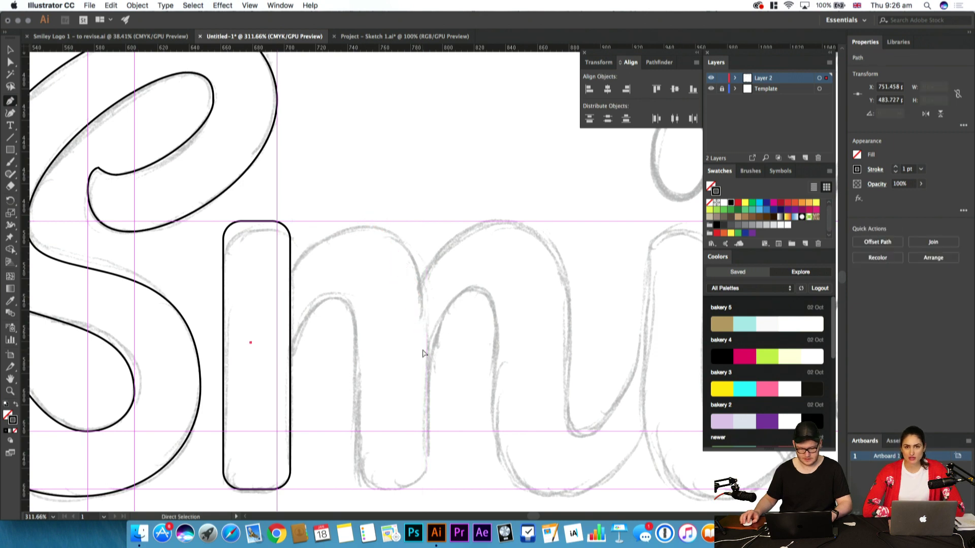
# Duplicate the first stem onto the m's second stem and shorten the copy by lowering its upper end below the arch
pyautogui.press('v')
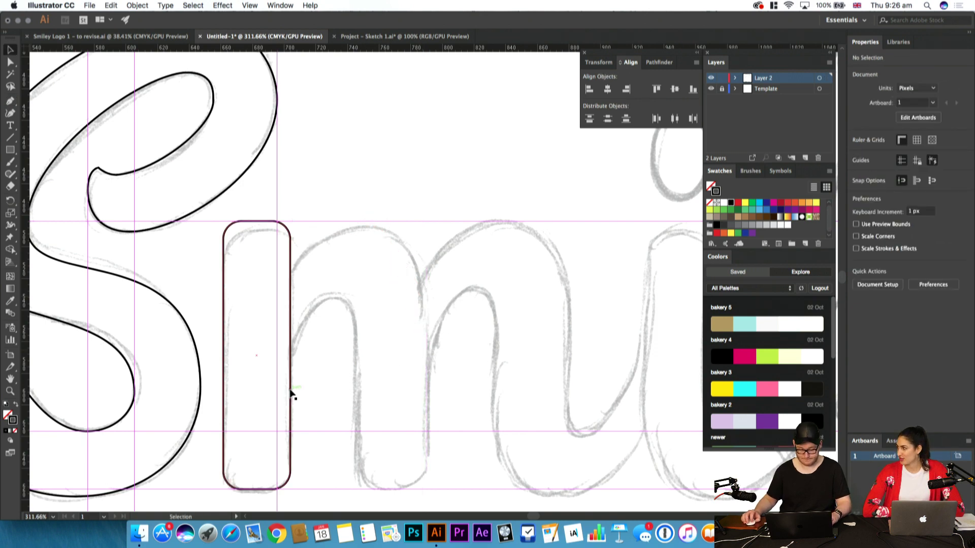
pyautogui.moveTo(291, 394); pyautogui.dragTo(435, 373)
pyautogui.moveTo(398, 225); pyautogui.dragTo(396, 310)
pyautogui.click(463, 304)
pyautogui.moveTo(318, 375); pyautogui.dragTo(276, 392)
pyautogui.click(382, 339)
# Remove the corner rounding from the m's second stem so it has square corners, and deselect it
pyautogui.press('a')
pyautogui.scroll(-4, 381, 337)
pyautogui.moveTo(348, 181); pyautogui.dragTo(463, 431)
pyautogui.moveTo(410, 374); pyautogui.dragTo(451, 421)
pyautogui.click(470, 405)
pyautogui.moveTo(461, 294); pyautogui.dragTo(458, 335)
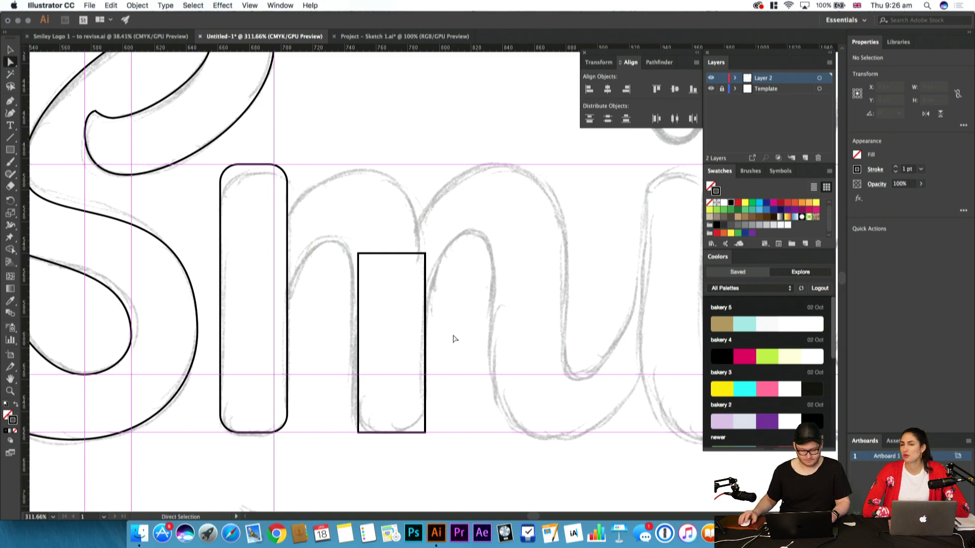
# Place a spare copy of the square-cornered stem in the empty area above the lettering
pyautogui.press('v')
pyautogui.scroll(-8, 290, 342)
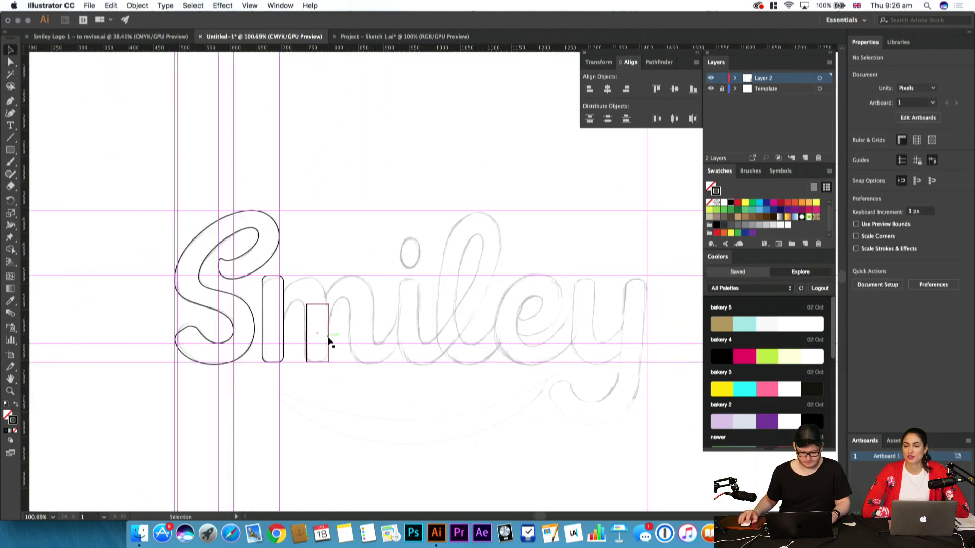
pyautogui.moveTo(328, 339); pyautogui.dragTo(345, 102)
pyautogui.click(401, 97)
pyautogui.press('z')
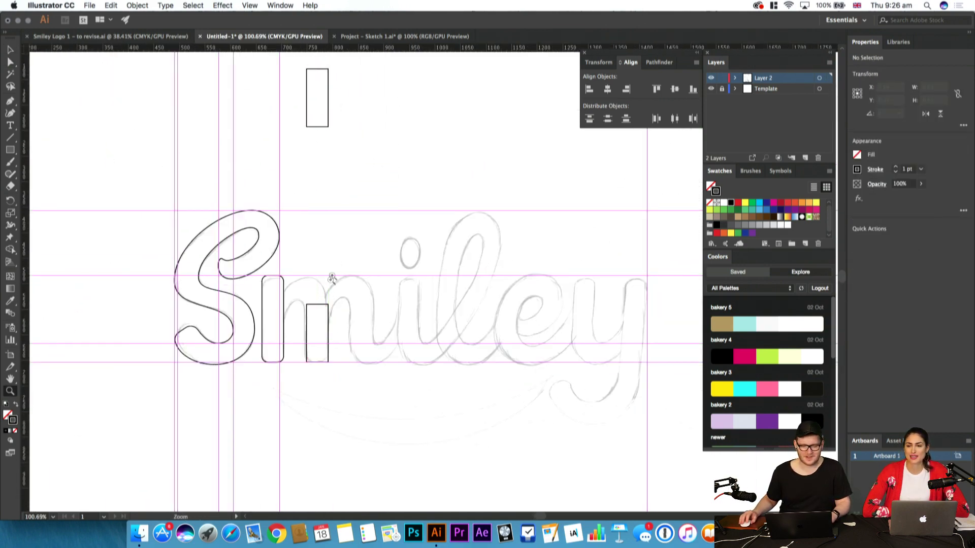
pyautogui.moveTo(329, 290); pyautogui.dragTo(444, 245)
pyautogui.moveTo(363, 332); pyautogui.dragTo(457, 210)
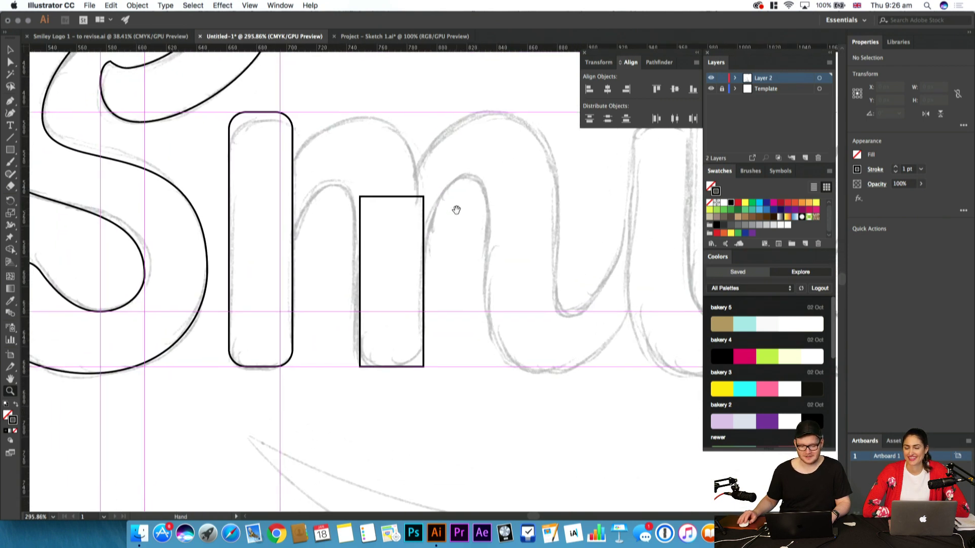
pyautogui.press('a')
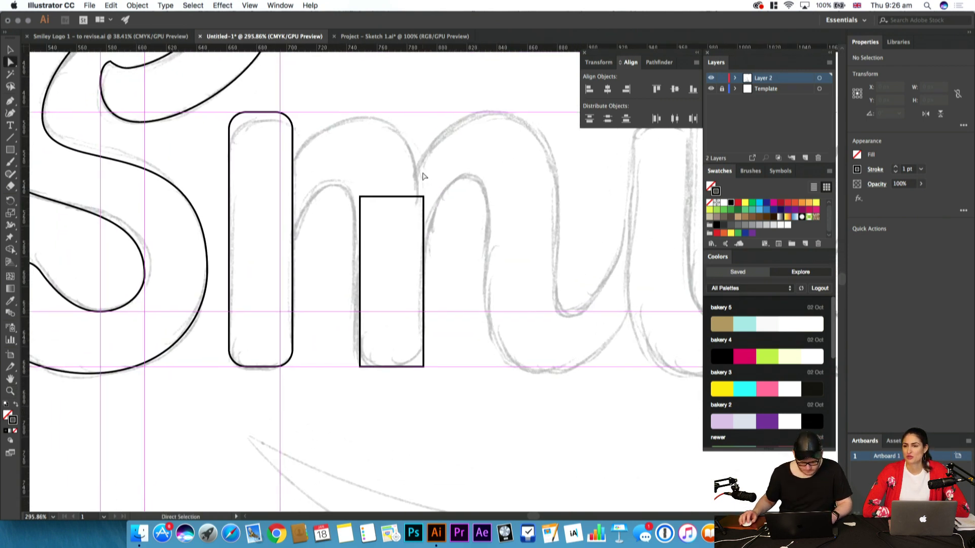
# Cut the m's second stem at its upper corner and delete its top edge, leaving the shape open
pyautogui.press('c')
pyautogui.click(360, 197)
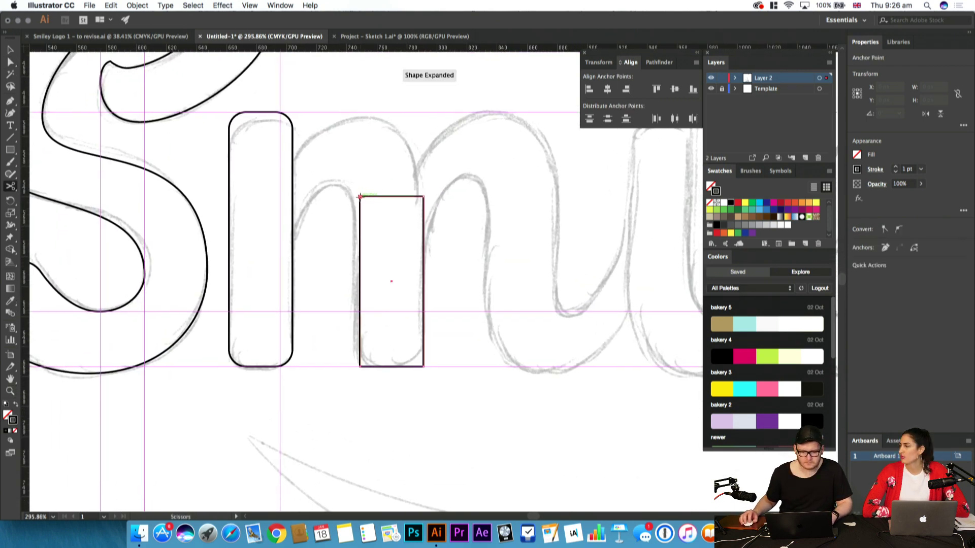
pyautogui.press('v')
pyautogui.click(401, 197)
pyautogui.press('Delete')
# Lower both open upper ends of the second stem together so the open shape is about 85 px tall
pyautogui.press('a')
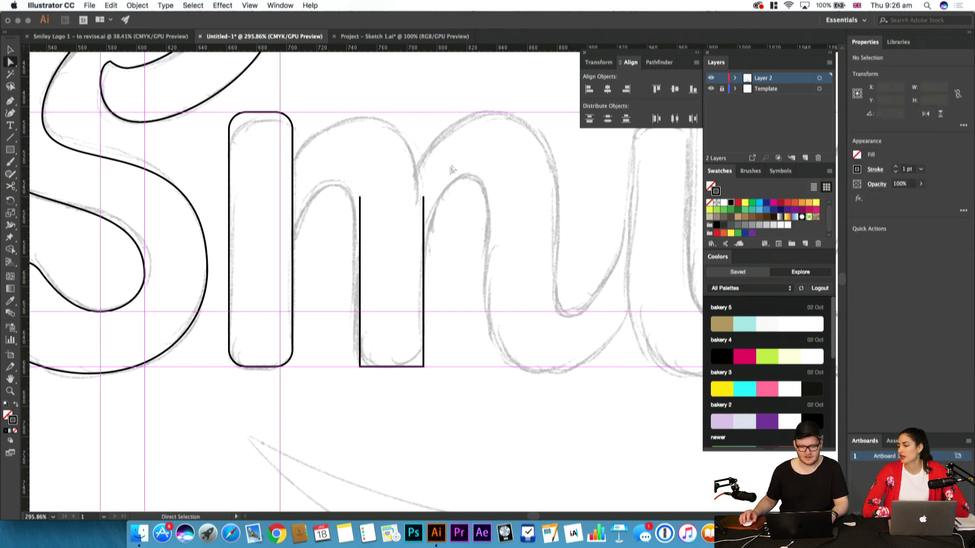
pyautogui.click(360, 197)
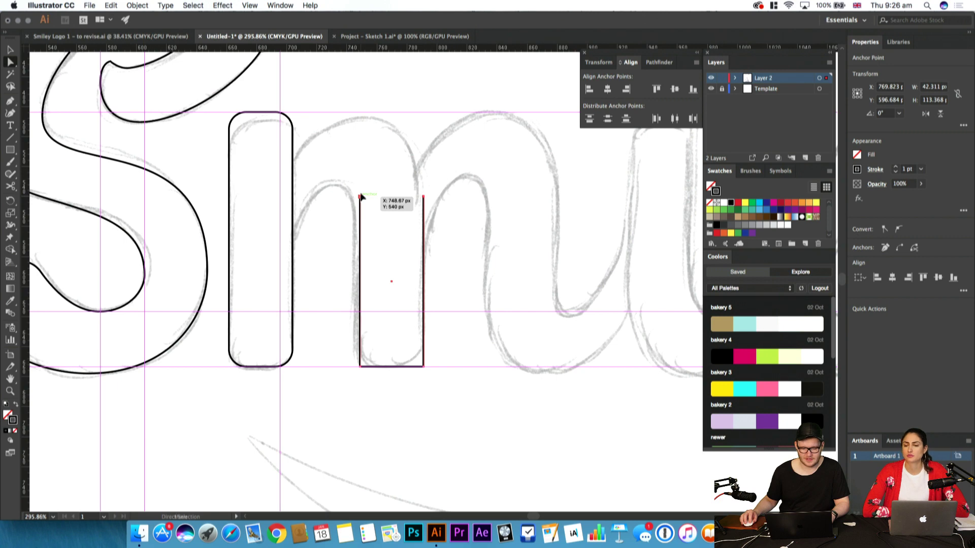
pyautogui.moveTo(361, 198); pyautogui.dragTo(356, 239)
pyautogui.click(457, 259)
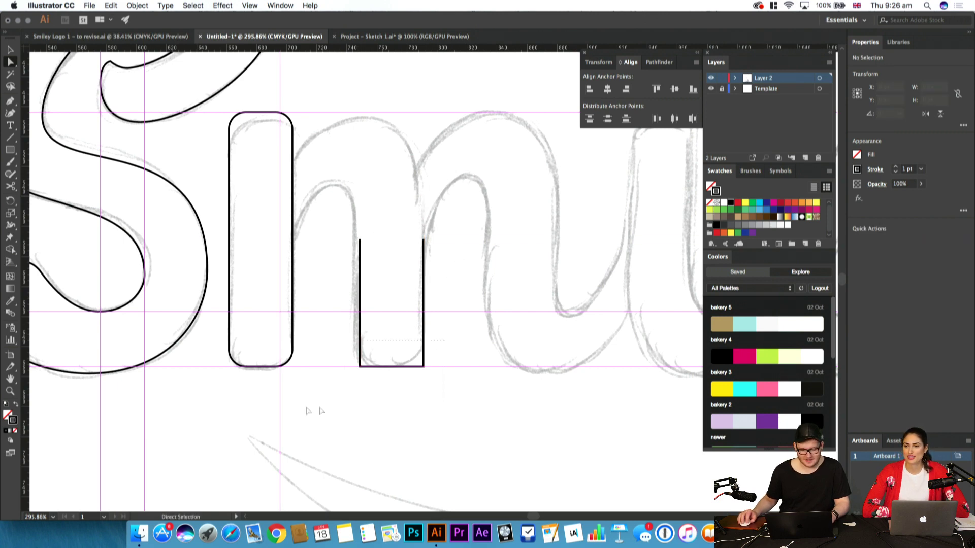
# Round the two bottom corners of the m's second stem to match the first stem
pyautogui.moveTo(329, 406); pyautogui.dragTo(304, 404)
pyautogui.moveTo(366, 359); pyautogui.dragTo(374, 353)
pyautogui.click(388, 355)
pyautogui.click(402, 278)
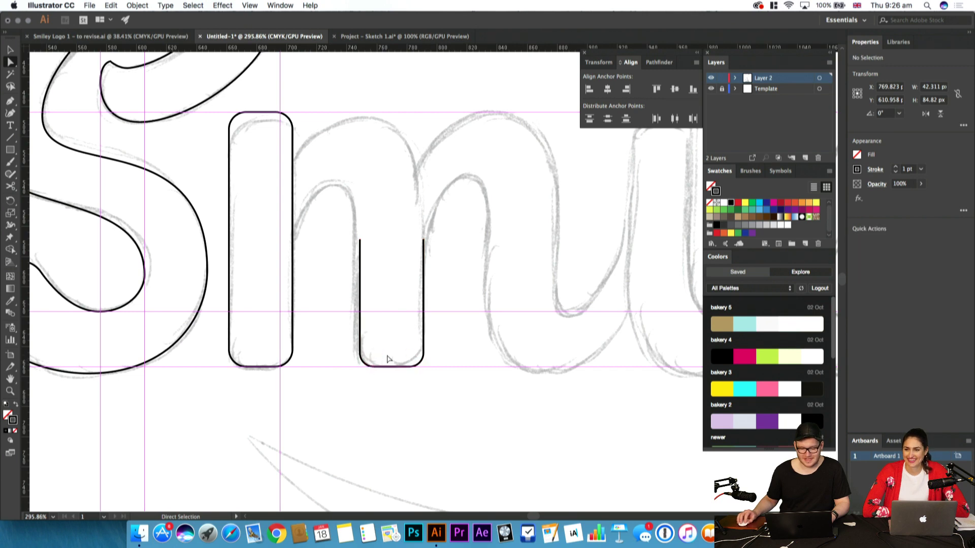
pyautogui.moveTo(402, 279); pyautogui.dragTo(402, 359)
# Draw the first arch's outer curve from inside the first stem, over a peak on the x-height guide, to the second stem's outer end
pyautogui.press('p')
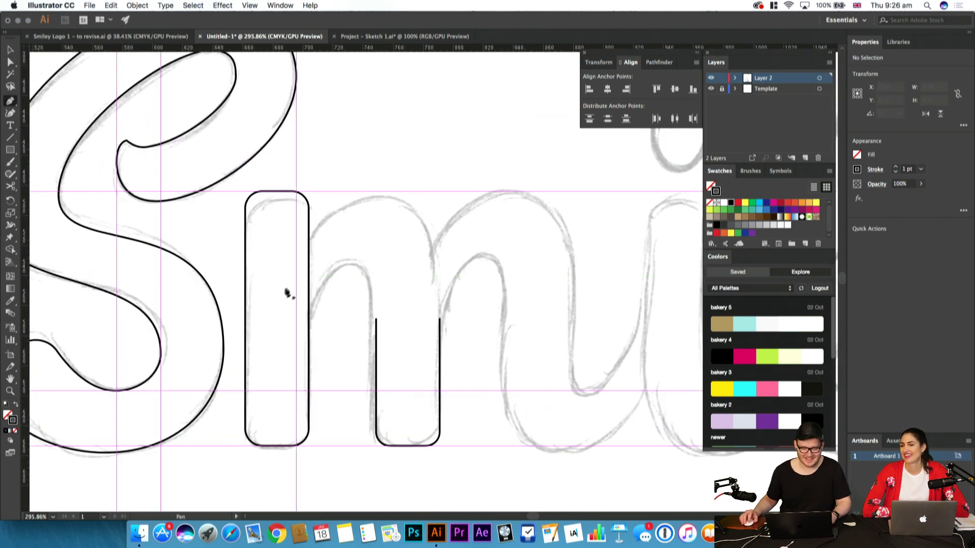
pyautogui.moveTo(273, 291); pyautogui.dragTo(273, 277)
pyautogui.moveTo(380, 191); pyautogui.dragTo(421, 190)
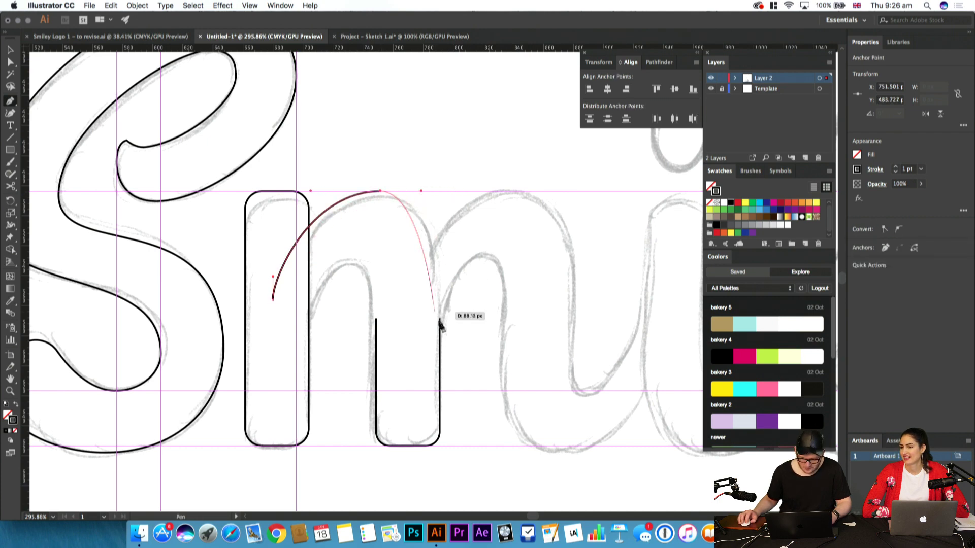
pyautogui.moveTo(440, 319); pyautogui.dragTo(421, 391)
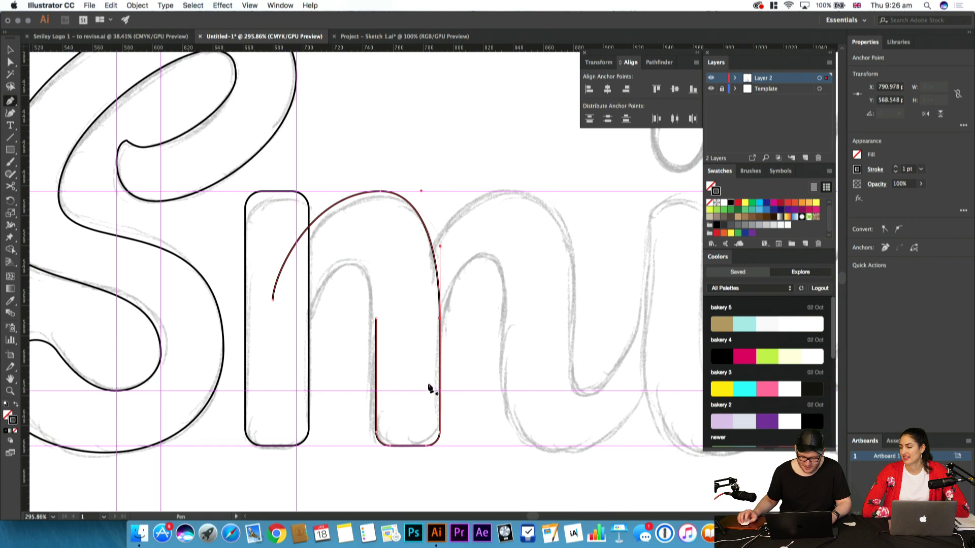
# Undo the arch's join to the second stem, shift its peak slightly right to about X 756 px, and redraw the join
pyautogui.press('super+z')
pyautogui.press('a')
pyautogui.moveTo(380, 191); pyautogui.dragTo(386, 191)
pyautogui.press('p')
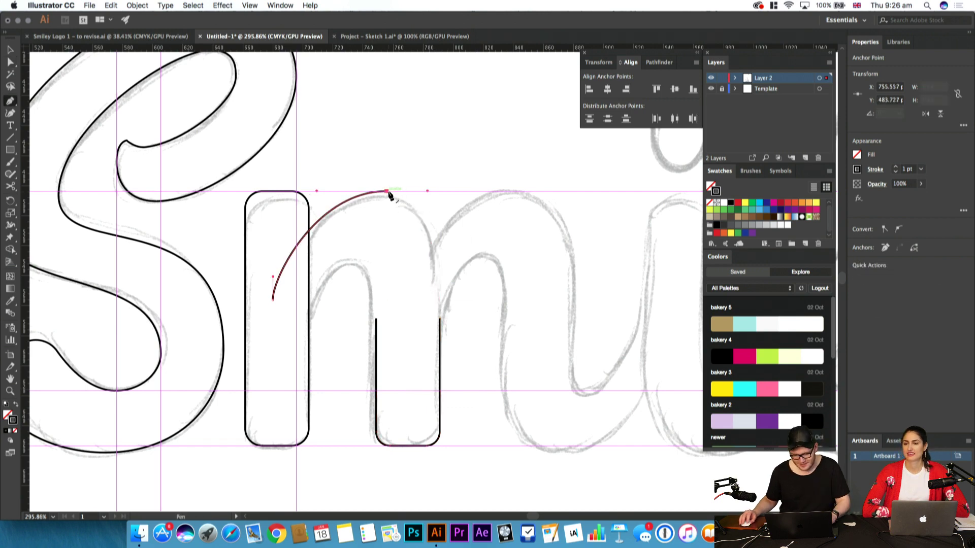
pyautogui.moveTo(440, 319); pyautogui.dragTo(425, 391)
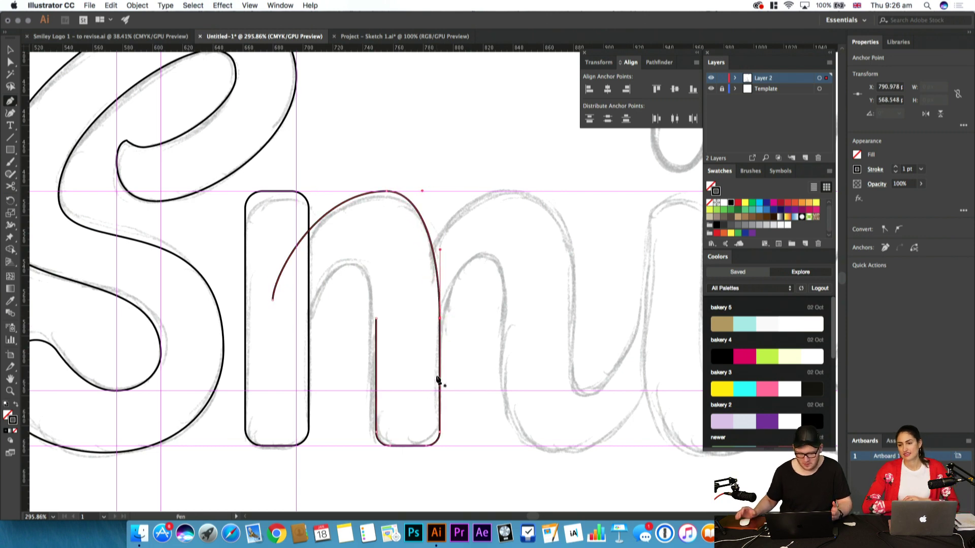
# Move the outer arch's peak left to about X 749 px and lengthen its right handle for a fuller shoulder
pyautogui.press('super+equal')
pyautogui.scroll(1, 435, 374)
pyautogui.press('a')
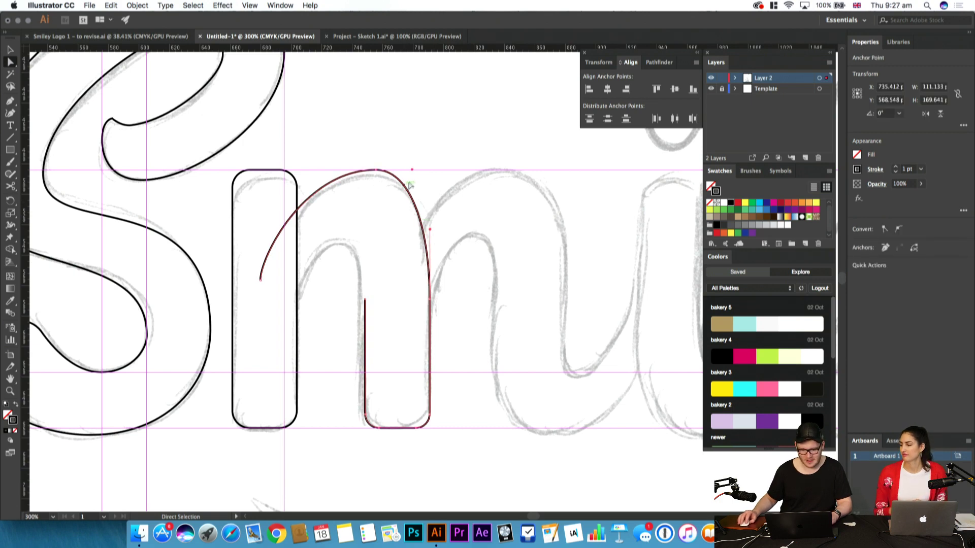
pyautogui.moveTo(376, 170); pyautogui.dragTo(402, 169)
pyautogui.click(407, 185)
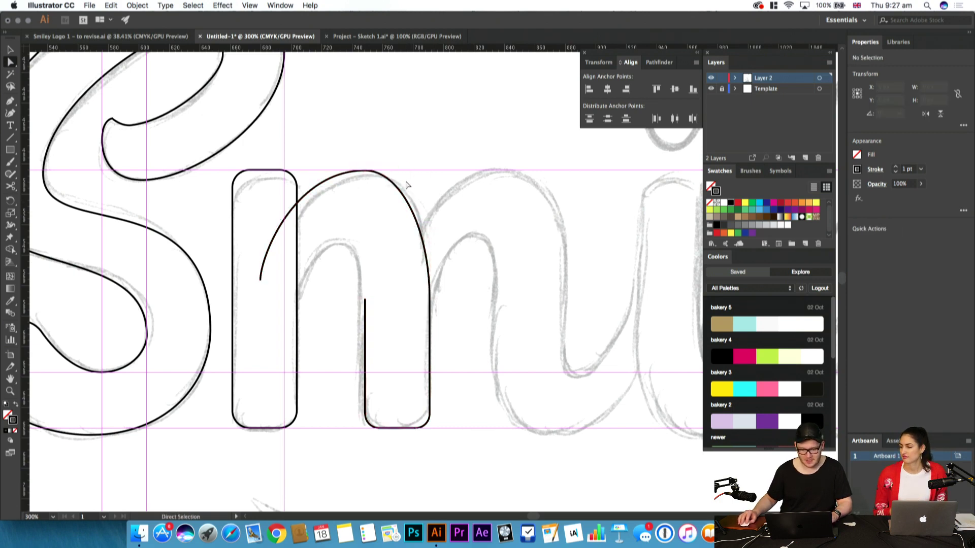
pyautogui.click(401, 170)
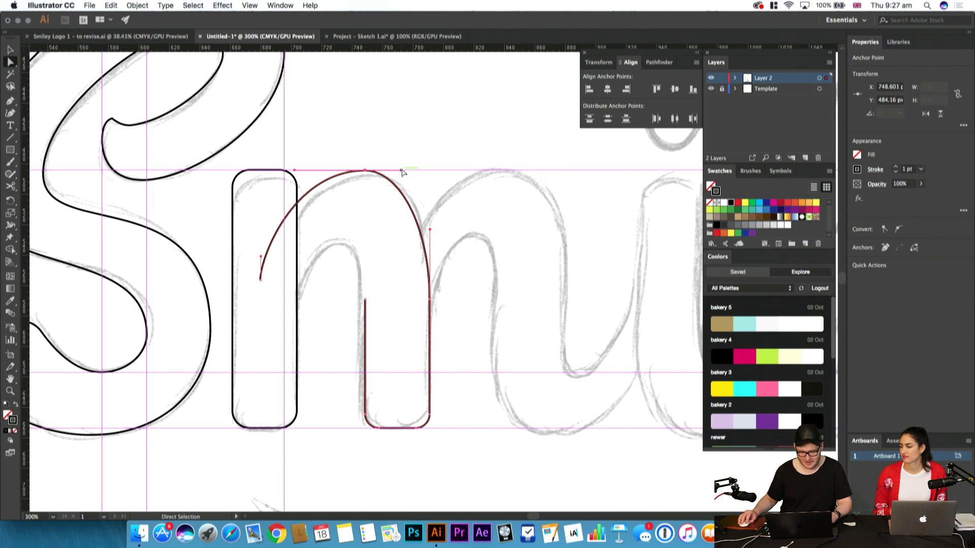
pyautogui.click(364, 330)
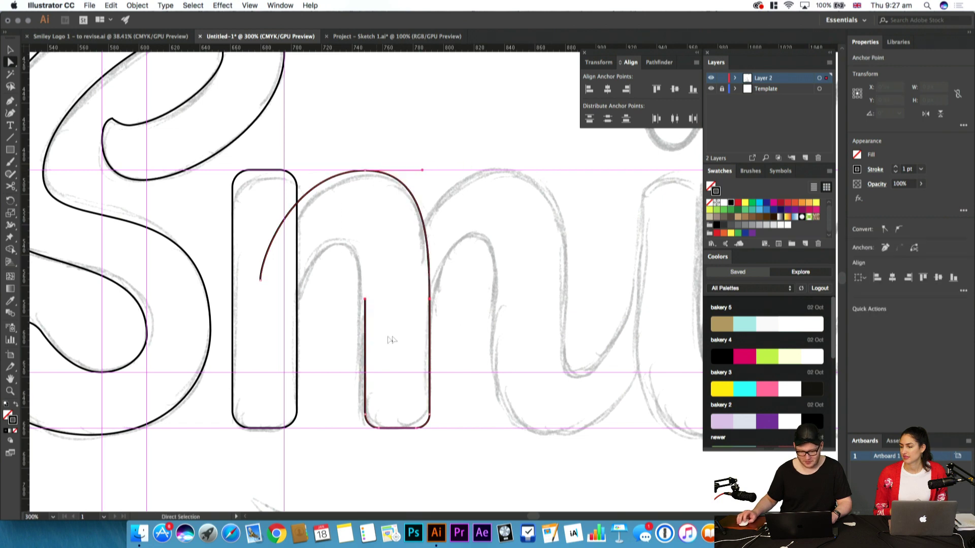
# Try to draw the arch's inner curve from inside the first stem to the inner peak of the sketch
pyautogui.press('p')
pyautogui.click(261, 331)
pyautogui.moveTo(260, 331); pyautogui.dragTo(269, 306)
pyautogui.moveTo(338, 244); pyautogui.dragTo(360, 244)
pyautogui.press('a')
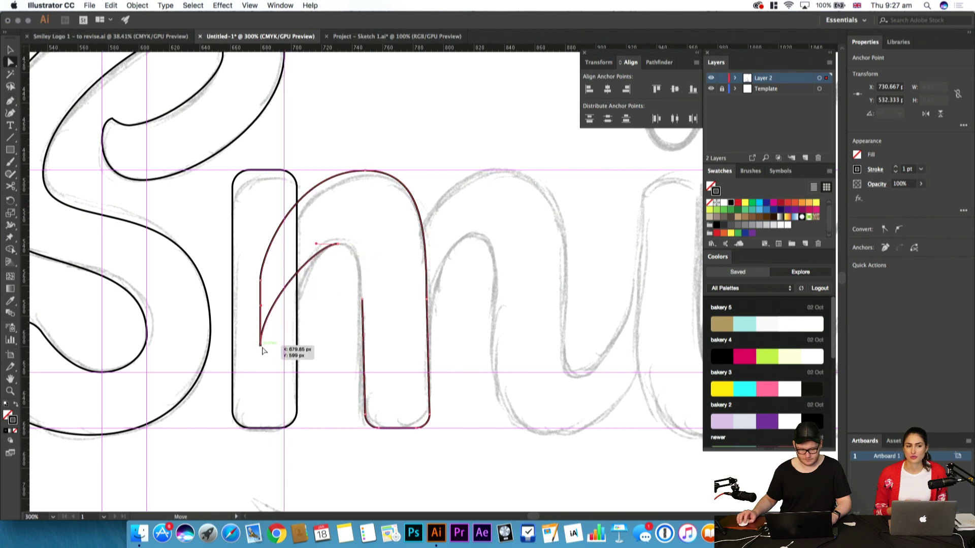
pyautogui.moveTo(261, 347); pyautogui.dragTo(288, 356)
pyautogui.keyDown('super'); pyautogui.click(327, 353); pyautogui.keyUp('super')
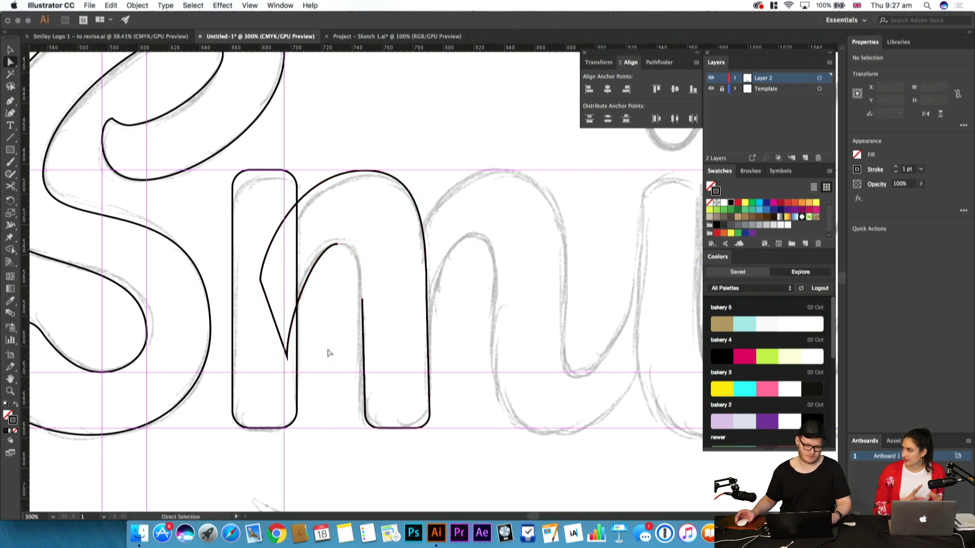
pyautogui.press('super+z')
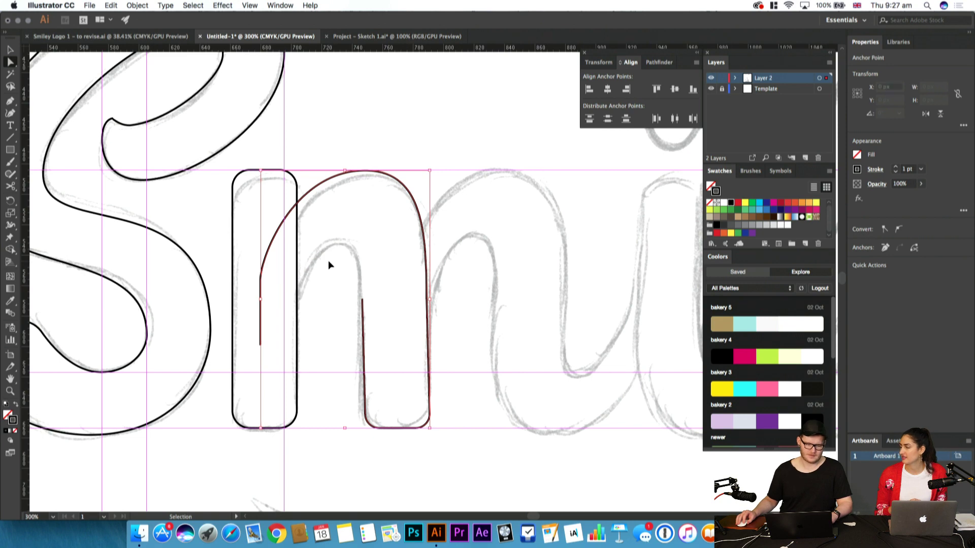
# Move the outer arch's starting point inside the first stem to X 684 px, Y 558 px, and deselect it
pyautogui.press('p')
pyautogui.click(261, 279)
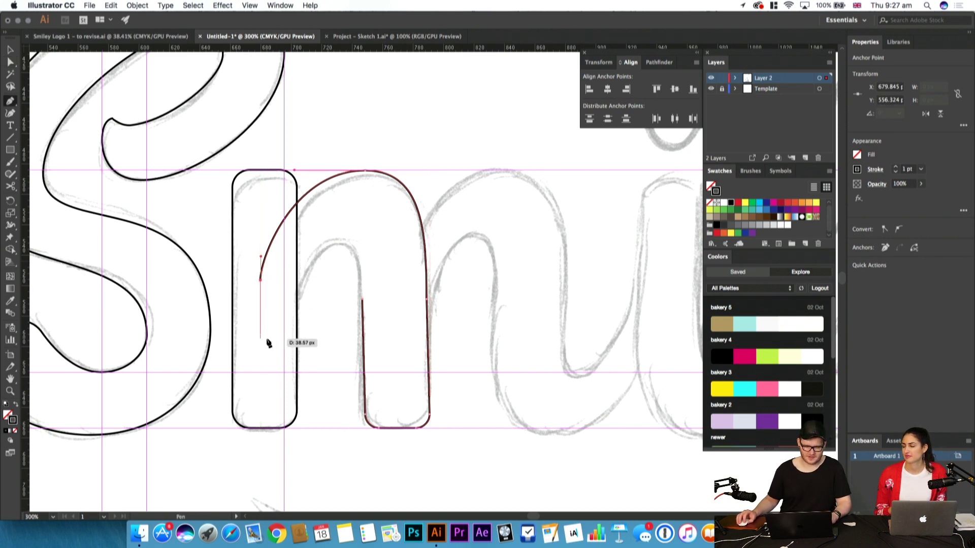
pyautogui.press('a')
pyautogui.click(263, 310)
pyautogui.moveTo(261, 280); pyautogui.dragTo(268, 288)
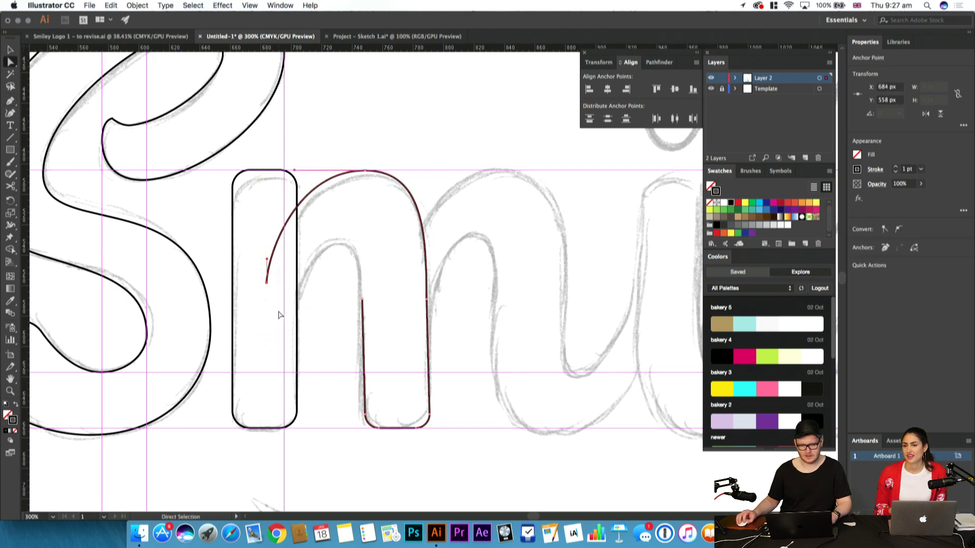
pyautogui.click(277, 314)
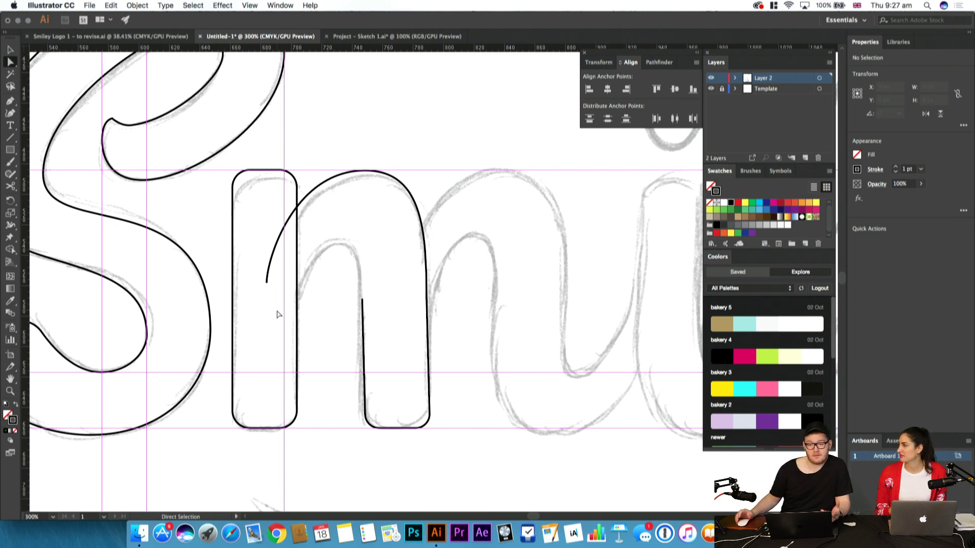
# Draw the arch's inner curve from the second stem's inner end, over the sketched inner peak, down to the first stem's edge
pyautogui.press('p')
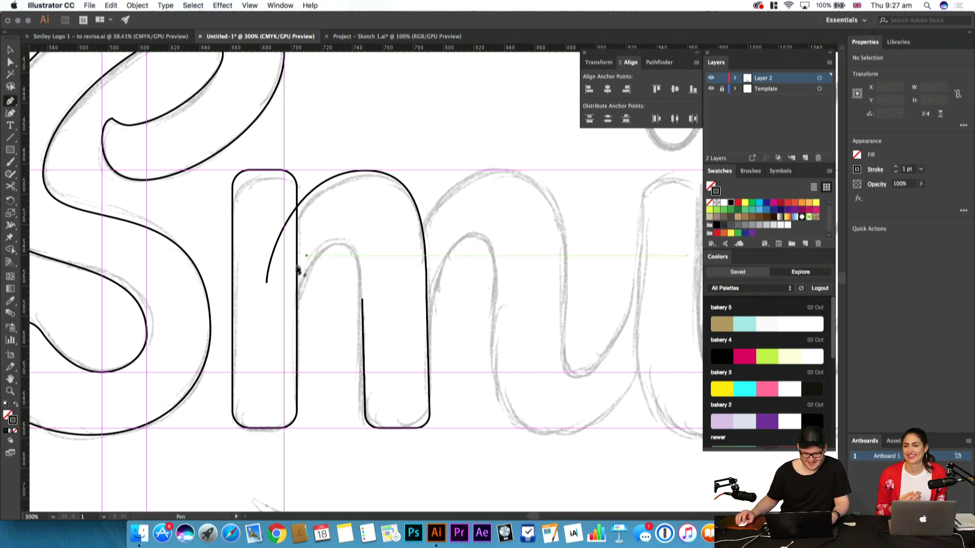
pyautogui.click(266, 283)
pyautogui.keyDown('super'); pyautogui.click(327, 317); pyautogui.keyUp('super')
pyautogui.moveTo(362, 299); pyautogui.dragTo(362, 278)
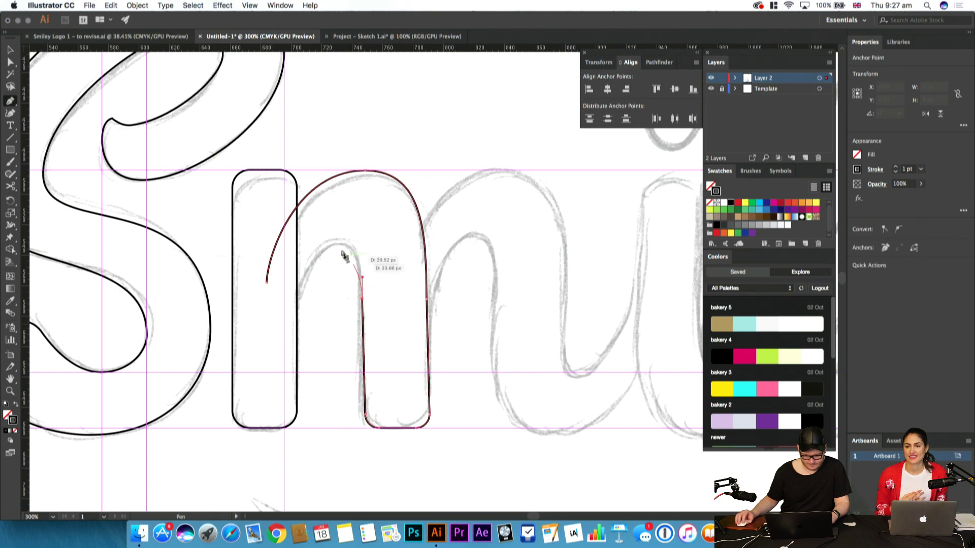
pyautogui.moveTo(340, 244); pyautogui.dragTo(322, 245)
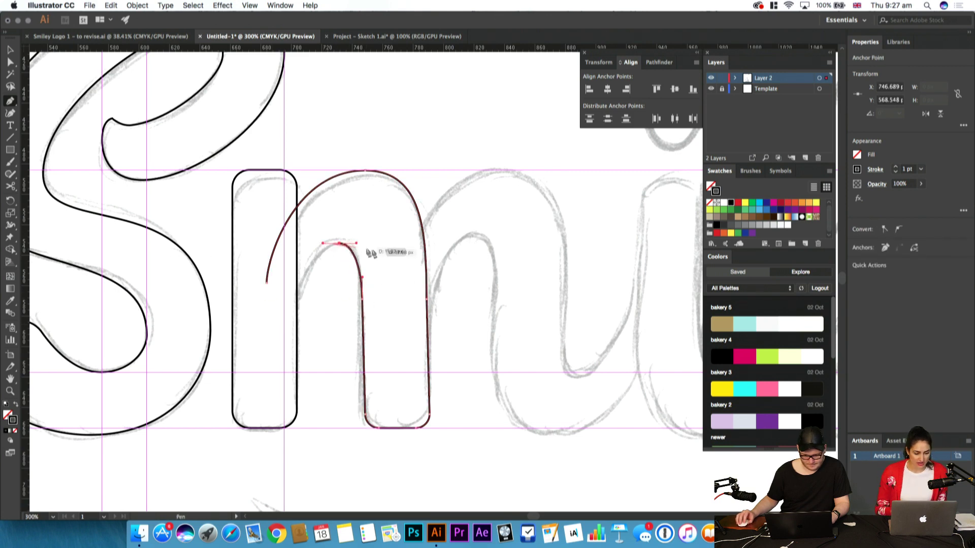
pyautogui.moveTo(362, 277); pyautogui.dragTo(320, 244)
pyautogui.moveTo(297, 313); pyautogui.dragTo(288, 345)
pyautogui.keyDown('super'); pyautogui.click(321, 340); pyautogui.keyUp('super')
pyautogui.moveTo(330, 290); pyautogui.dragTo(318, 338)
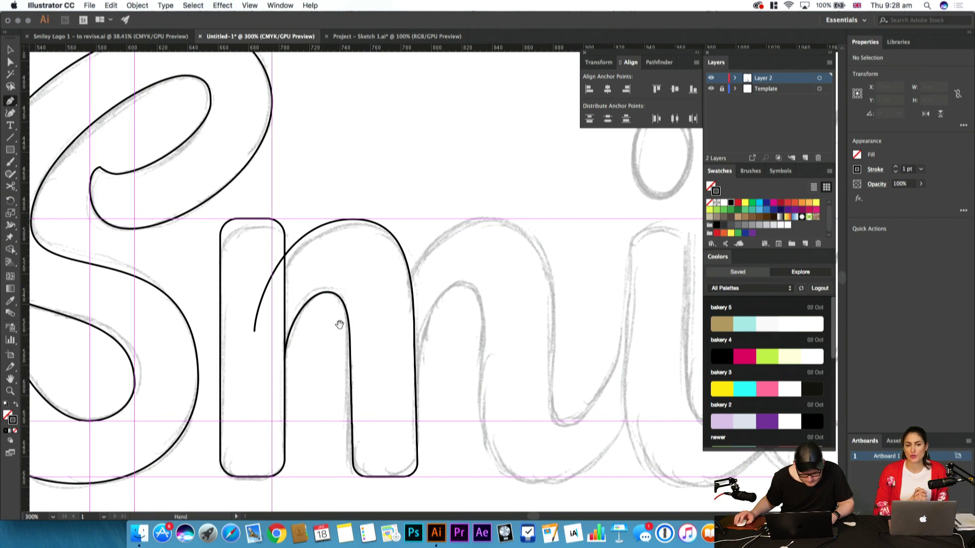
# Select the arch path's two open ends at the first stem and join them into a closed shape
pyautogui.press('v')
pyautogui.click(290, 333)
pyautogui.click(290, 333)
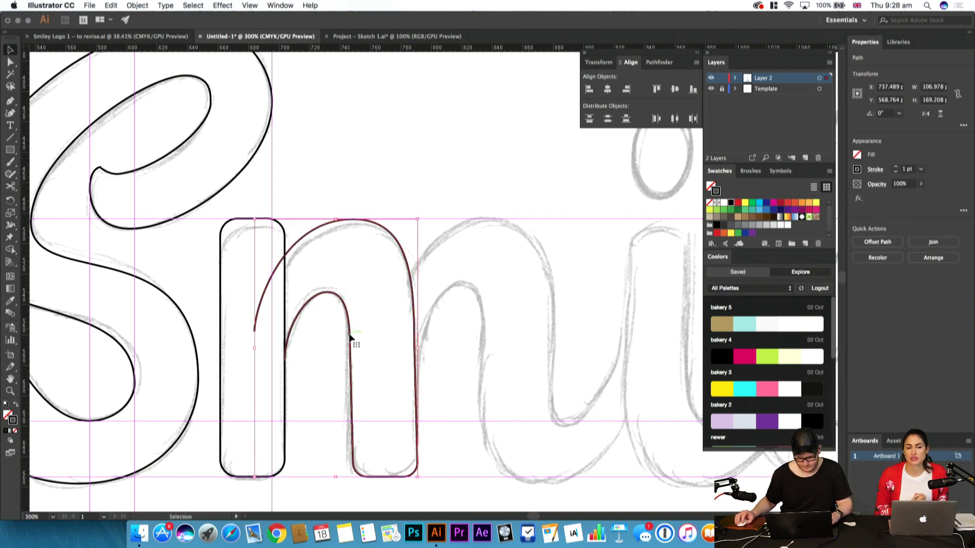
pyautogui.press('a')
pyautogui.click(344, 274)
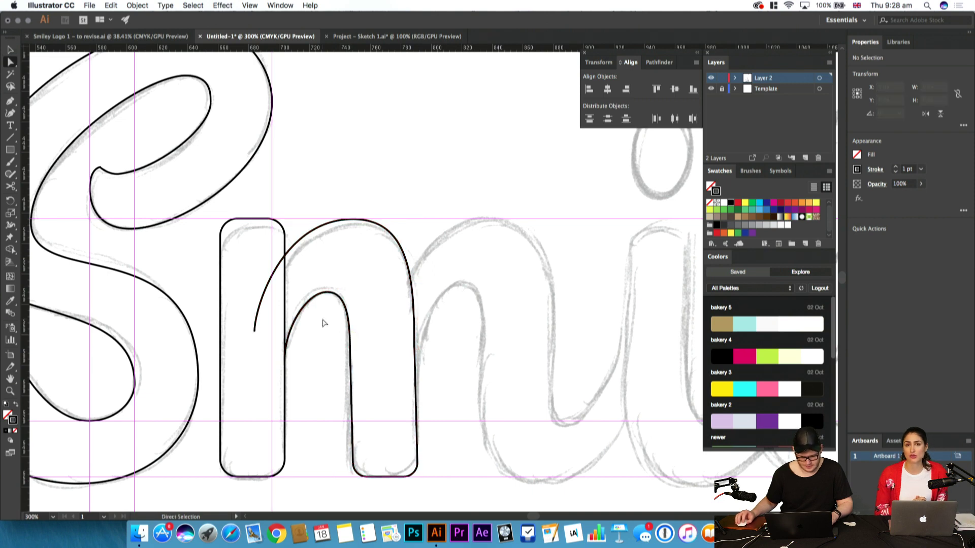
pyautogui.click(289, 337)
pyautogui.keyDown('shift'); pyautogui.click(254, 331); pyautogui.keyUp('shift')
pyautogui.click(285, 362)
pyautogui.keyDown('shift'); pyautogui.click(254, 332); pyautogui.keyUp('shift')
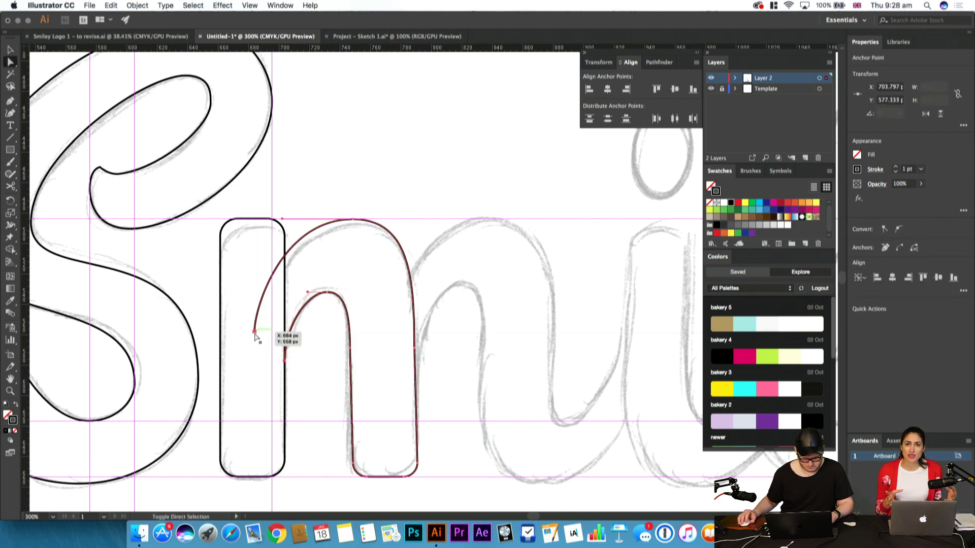
# Select the first stem and the arch shape and swap their stroke for a solid black fill
pyautogui.press('z')
pyautogui.moveTo(282, 347); pyautogui.dragTo(229, 346)
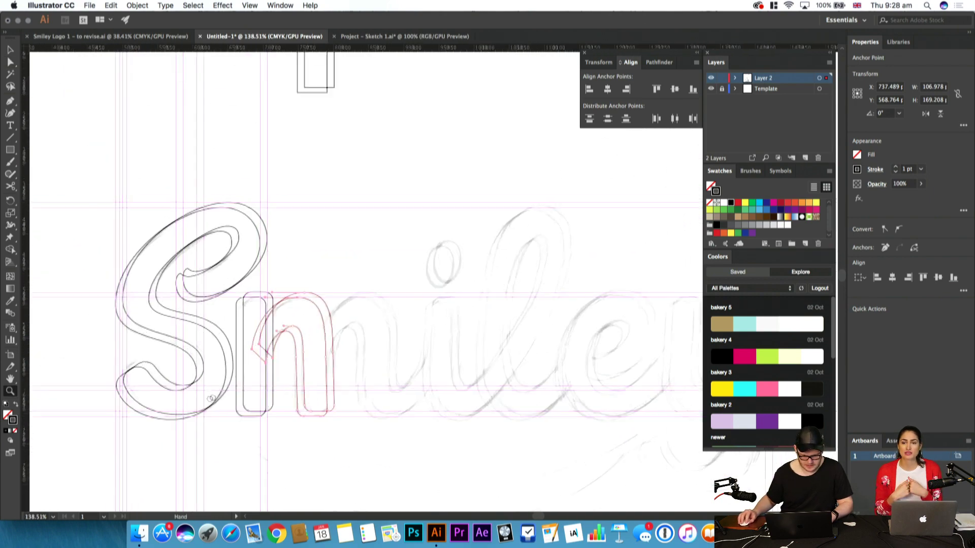
pyautogui.press('v')
pyautogui.click(361, 357)
pyautogui.moveTo(277, 411); pyautogui.dragTo(249, 439)
pyautogui.hotkey('shift', 'x')
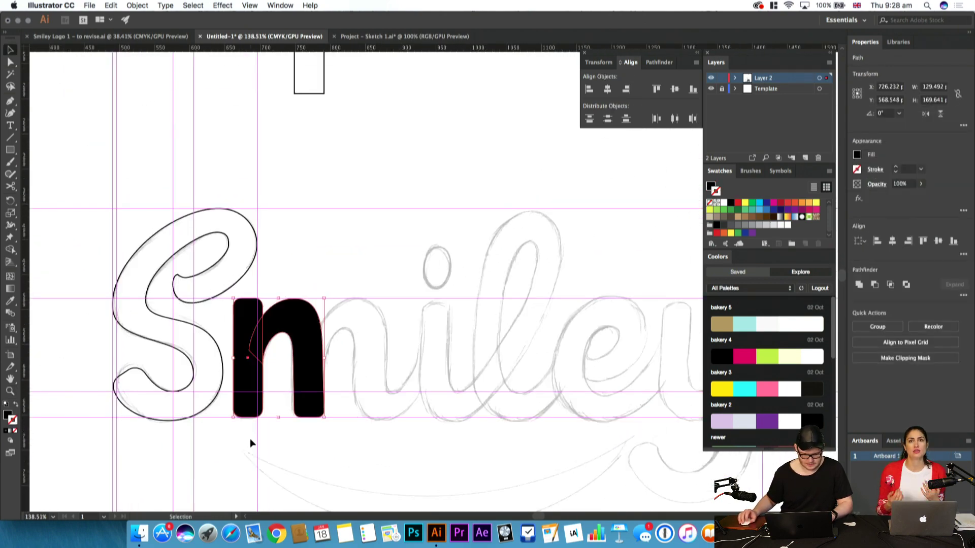
# Check the unfilled paths of the lettering in outline view, and return to the normal preview
pyautogui.press('super+shift+a')
pyautogui.press('a')
pyautogui.press('super+y')
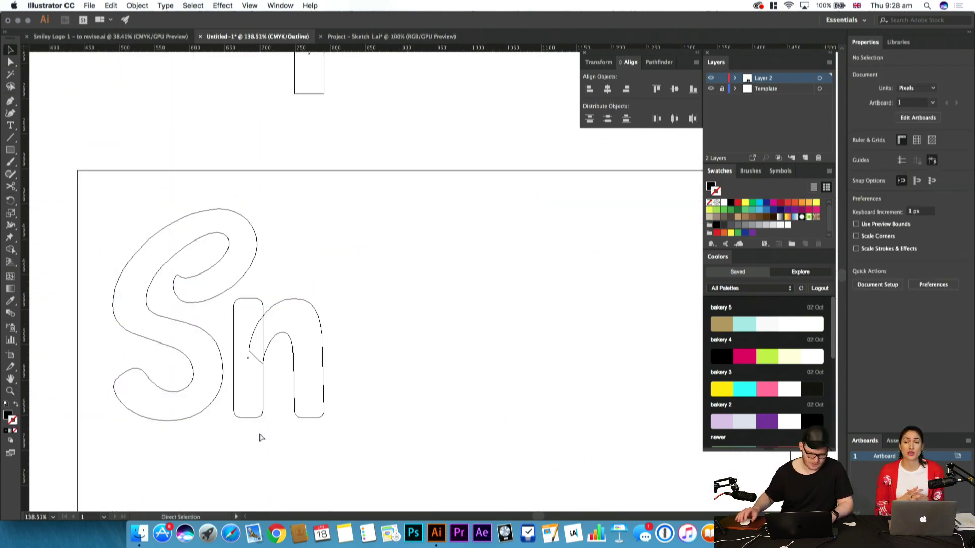
pyautogui.press('super+y')
pyautogui.press('space')
pyautogui.moveTo(302, 279); pyautogui.dragTo(394, 298)
# Restore the stem and arch to unfilled black outlines, keeping the arch path closed, and show the guides
pyautogui.press('super+z')
pyautogui.hotkey('shift', 'x')
pyautogui.press('super+j')
pyautogui.press('super+;')
pyautogui.moveTo(393, 300); pyautogui.dragTo(422, 222)
pyautogui.moveTo(421, 223); pyautogui.dragTo(309, 245)
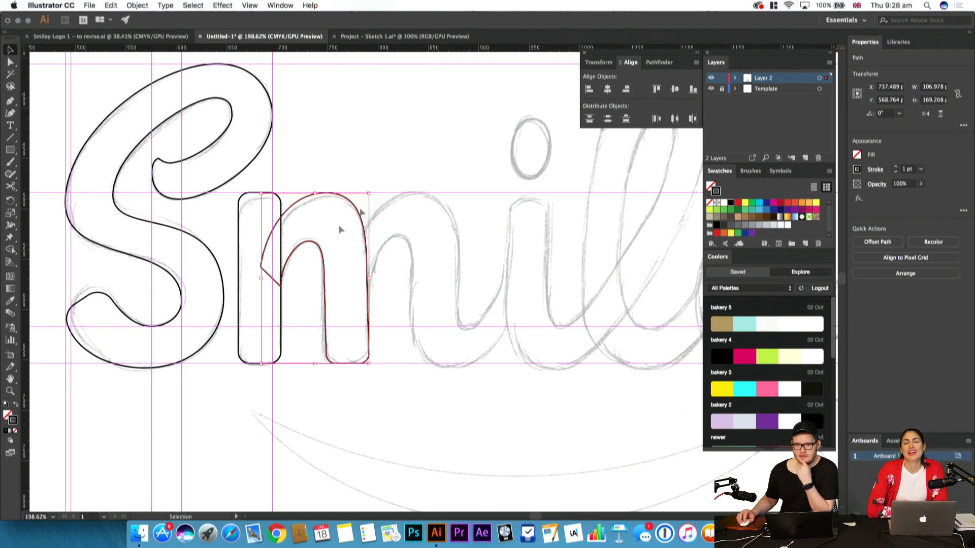
# Try to duplicate the arch shape to the right over the m's second arch and third stem
pyautogui.click(398, 206)
pyautogui.moveTo(370, 228); pyautogui.dragTo(456, 230)
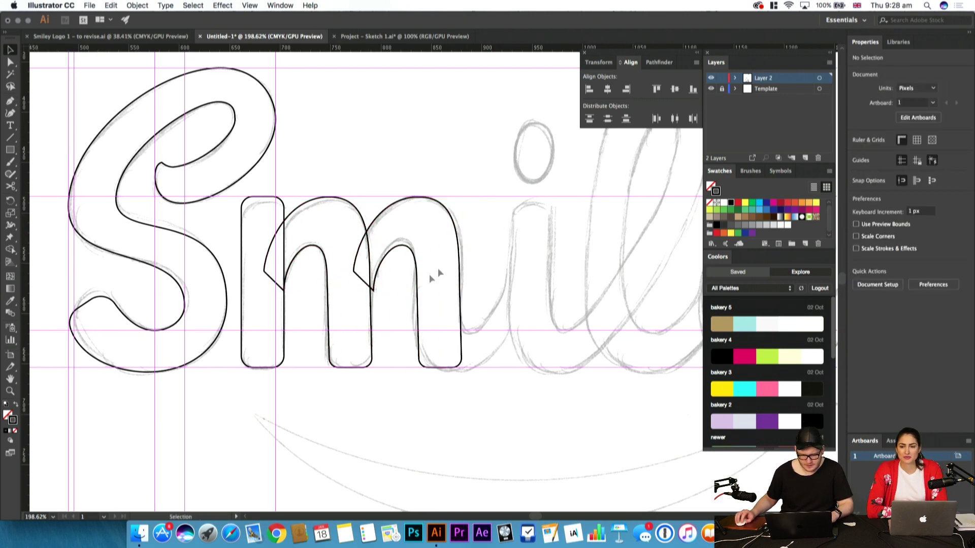
pyautogui.press('z')
pyautogui.moveTo(407, 282); pyautogui.dragTo(448, 278)
pyautogui.press('super+z')
# Try to draw a straight line down the second stem's inner edge to check that it is vertical
pyautogui.press('\\')
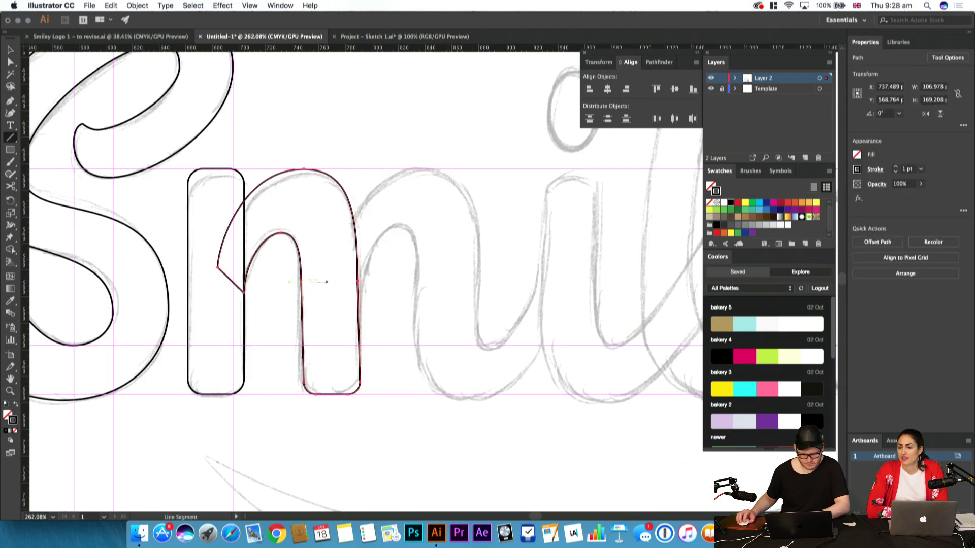
pyautogui.moveTo(300, 251); pyautogui.dragTo(306, 409)
pyautogui.press('super+z')
# Nudge the second stem's bottom anchor points left to straighten its sides, making the arch shape 105 px wide, and deselect it
pyautogui.press('a')
pyautogui.moveTo(388, 373); pyautogui.dragTo(263, 465)
pyautogui.press('Left')
pyautogui.press('Left')
pyautogui.press('Left')
pyautogui.press('Right')
pyautogui.press('Right')
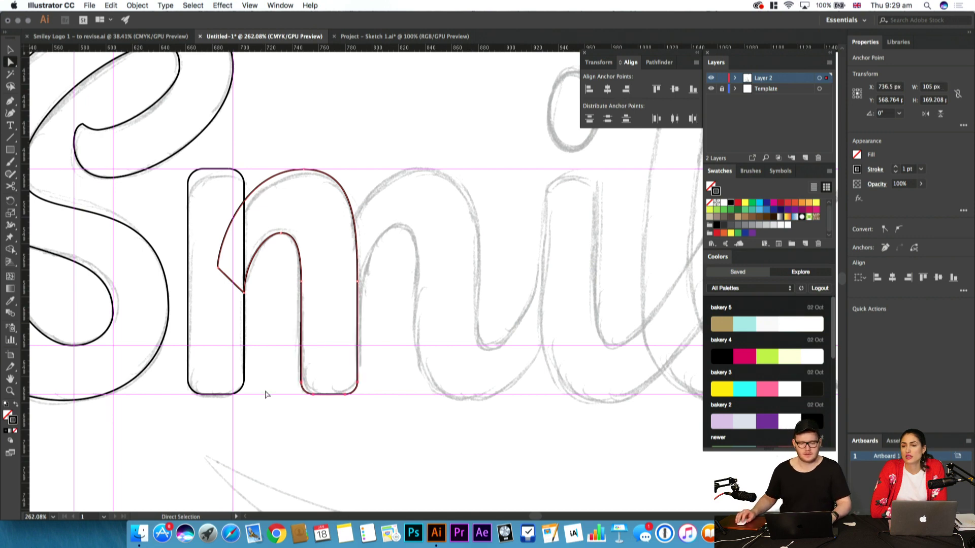
pyautogui.click(379, 358)
pyautogui.hscroll(-3, 406, 315)
pyautogui.scroll(1, 407, 315)
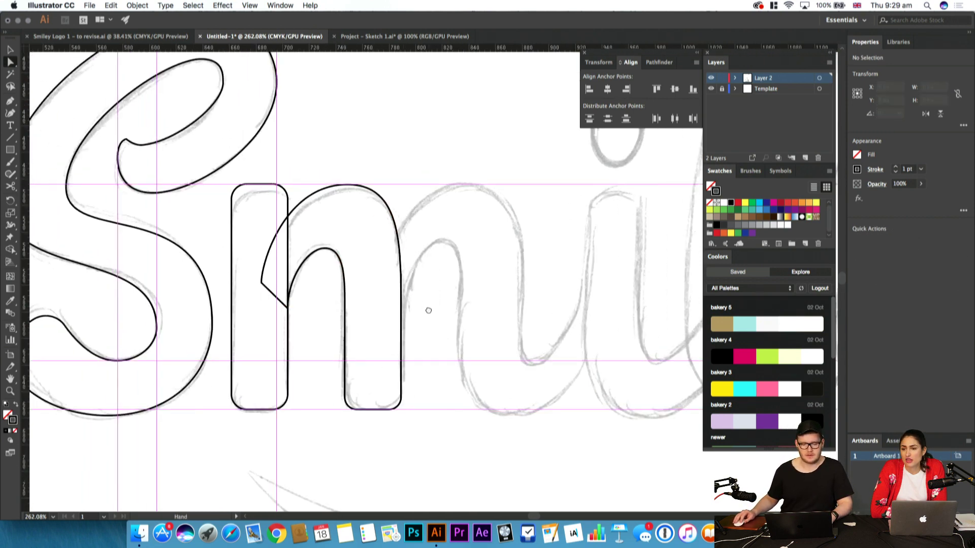
# Nudge the arch's outer and inner top anchor points slightly left to balance the curve, then deselect the arch
pyautogui.click(355, 185)
pyautogui.press('Left')
pyautogui.press('Left')
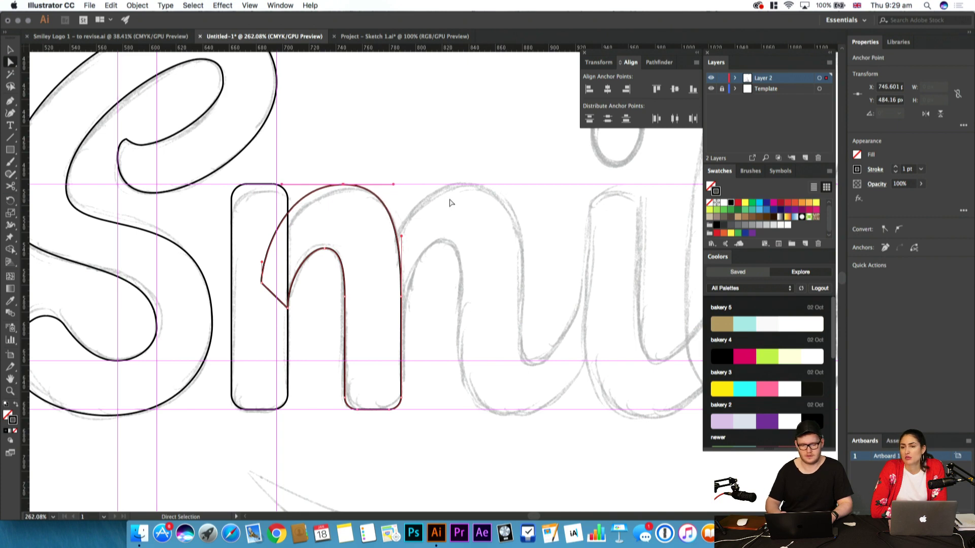
pyautogui.click(325, 290)
pyautogui.moveTo(316, 270); pyautogui.dragTo(331, 275)
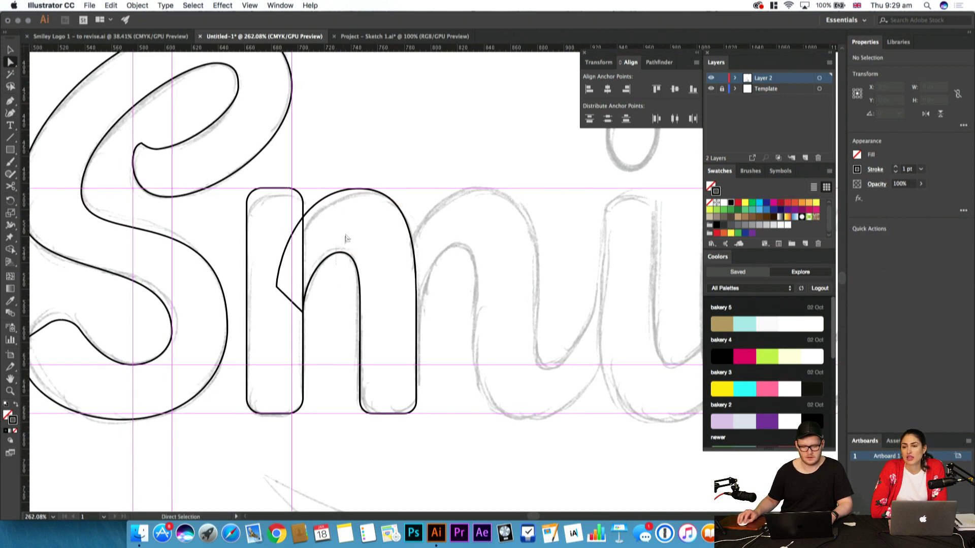
pyautogui.click(340, 253)
pyautogui.press('Left')
pyautogui.press('Left')
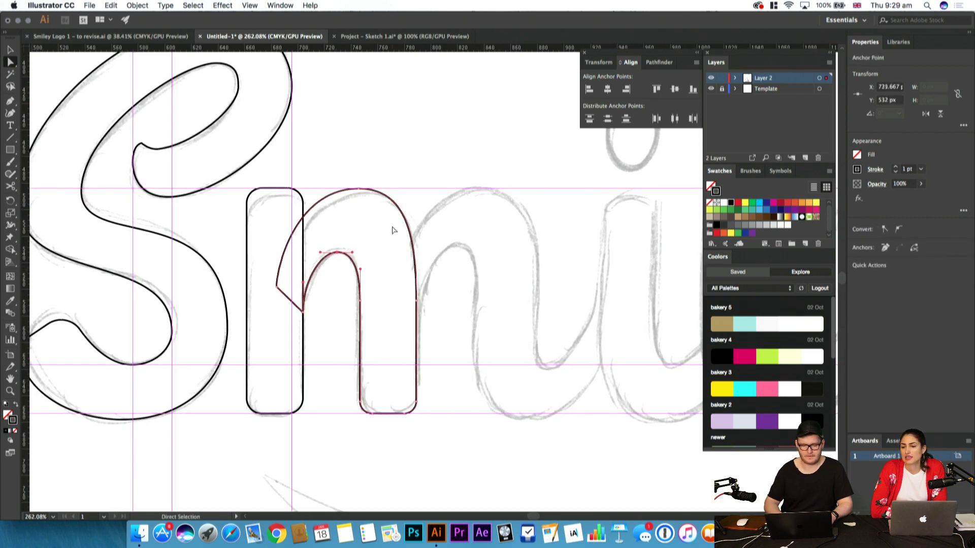
pyautogui.click(422, 223)
pyautogui.moveTo(433, 223); pyautogui.dragTo(302, 264)
pyautogui.press('z')
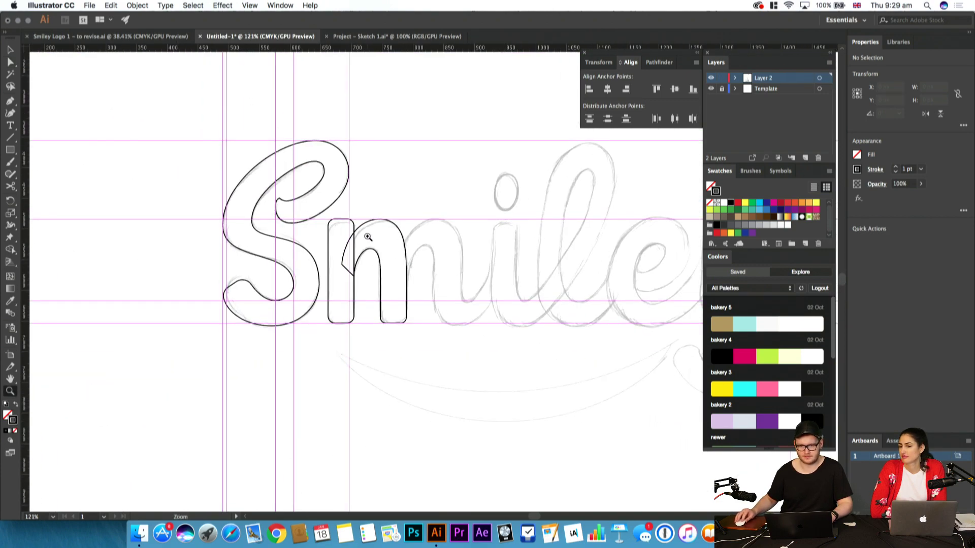
pyautogui.scroll(2, 363, 236)
pyautogui.hscroll(1, 363, 237)
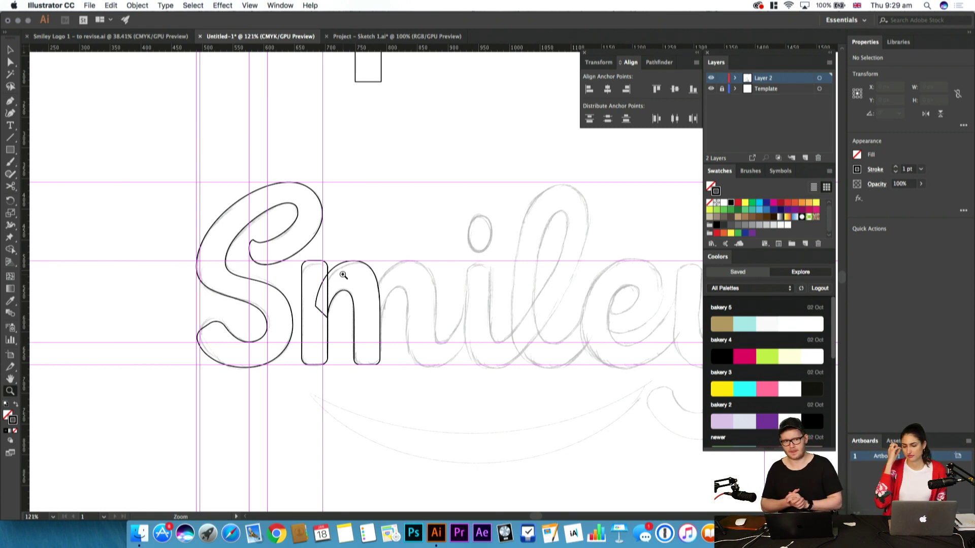
# Inspect the first arch's top anchor points and curve up close against the sketch and the upper guide
pyautogui.moveTo(343, 275); pyautogui.dragTo(474, 267)
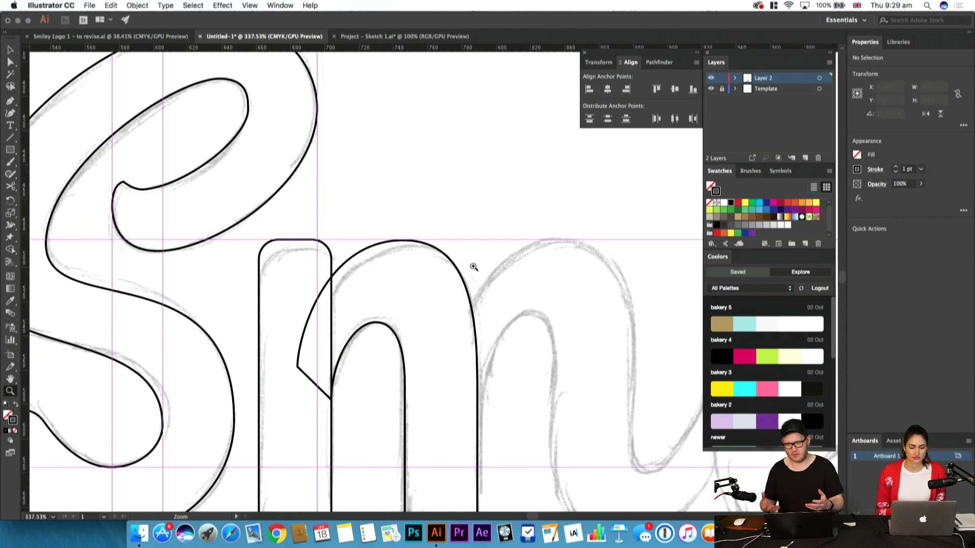
pyautogui.moveTo(426, 349); pyautogui.dragTo(382, 266)
pyautogui.press('a')
pyautogui.click(360, 276)
pyautogui.moveTo(336, 293); pyautogui.dragTo(346, 216)
pyautogui.click(347, 215)
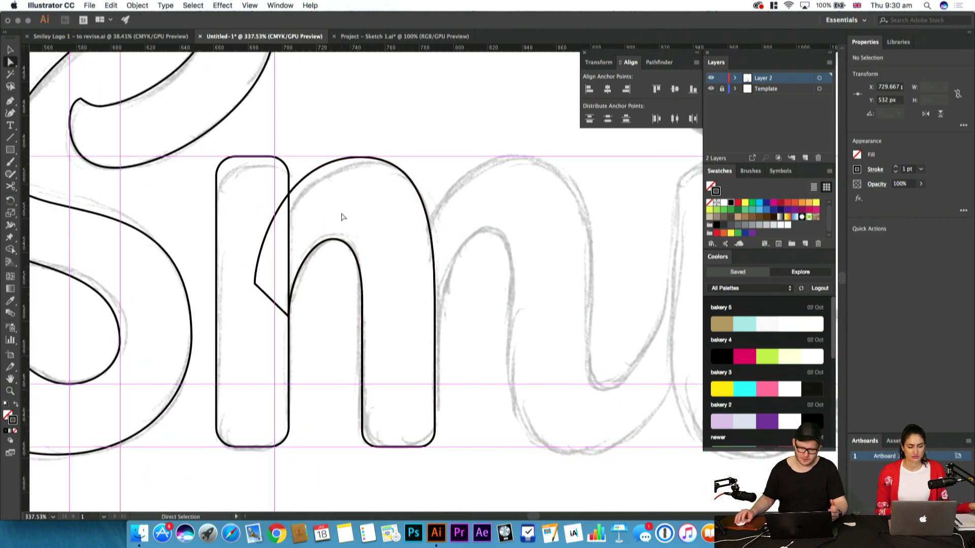
pyautogui.moveTo(381, 124); pyautogui.dragTo(334, 213)
pyautogui.press('z')
pyautogui.moveTo(354, 166); pyautogui.dragTo(357, 274)
pyautogui.scroll(5, 357, 275)
pyautogui.press('a')
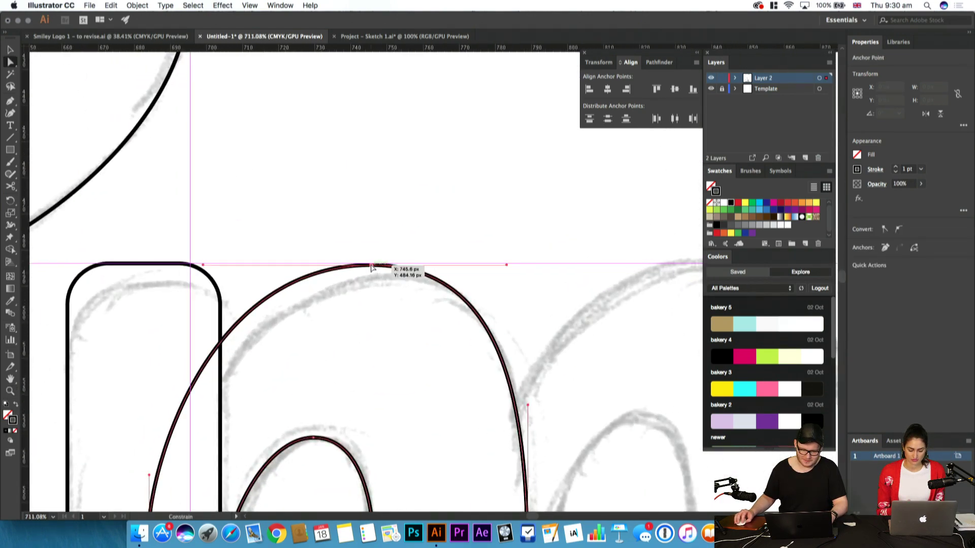
pyautogui.click(374, 272)
pyautogui.click(372, 265)
pyautogui.moveTo(371, 265); pyautogui.dragTo(330, 292)
pyautogui.click(409, 283)
pyautogui.press('z')
pyautogui.moveTo(421, 315)
pyautogui.mouseDown()
pyautogui.moveTo(490, 296)
pyautogui.moveTo(409, 310)
pyautogui.mouseUp()
pyautogui.moveTo(26, 288); pyautogui.dragTo(300, 295)
pyautogui.press('super+z')
# Duplicate the arch shape horizontally to the right, over the sketched second arch of the m
pyautogui.scroll(-5, 454, 317)
pyautogui.scroll(3, 355, 328)
pyautogui.press('v')
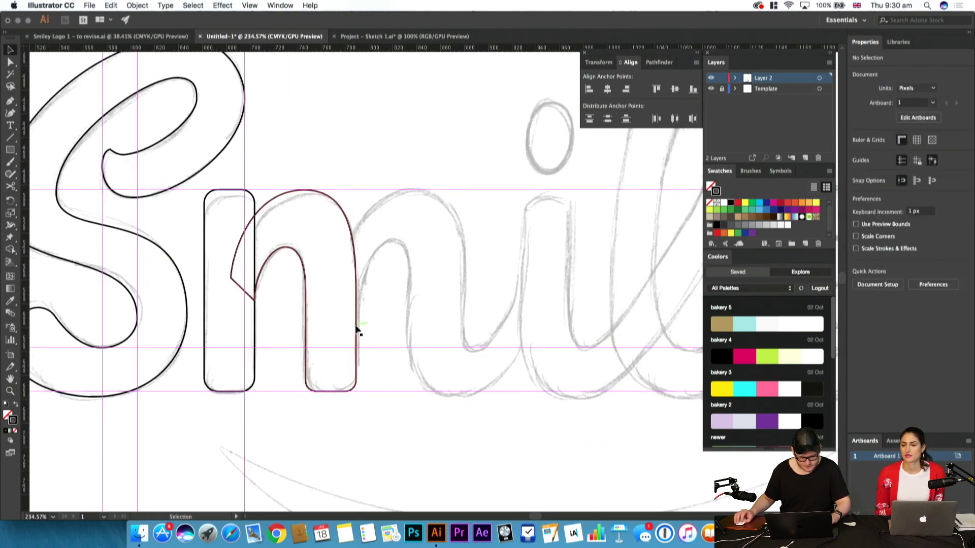
pyautogui.moveTo(355, 327); pyautogui.dragTo(516, 298)
pyautogui.click(568, 304)
pyautogui.press('z')
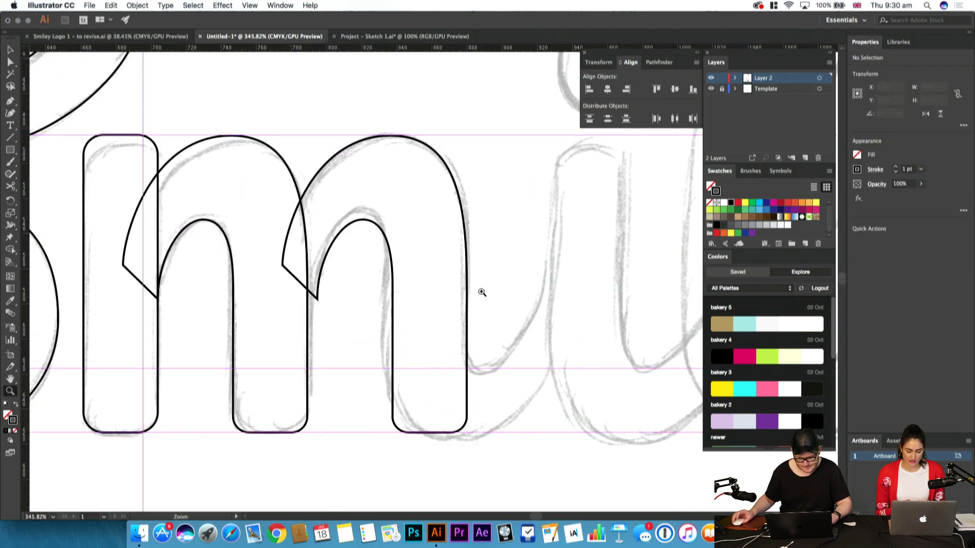
# Cut the duplicated arch with Scissors at the side anchors of its stem and delete the lower part
pyautogui.press('a')
pyautogui.click(402, 423)
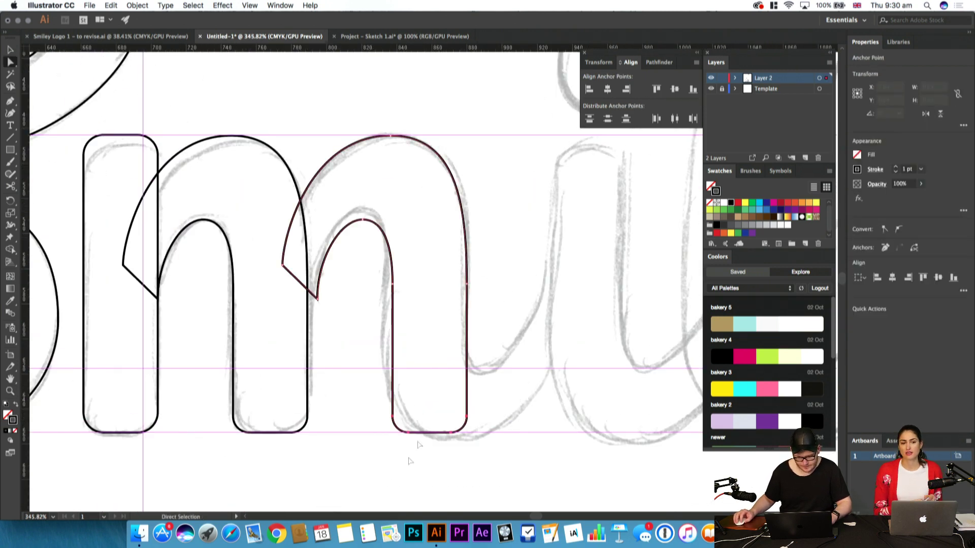
pyautogui.press('c')
pyautogui.click(392, 284)
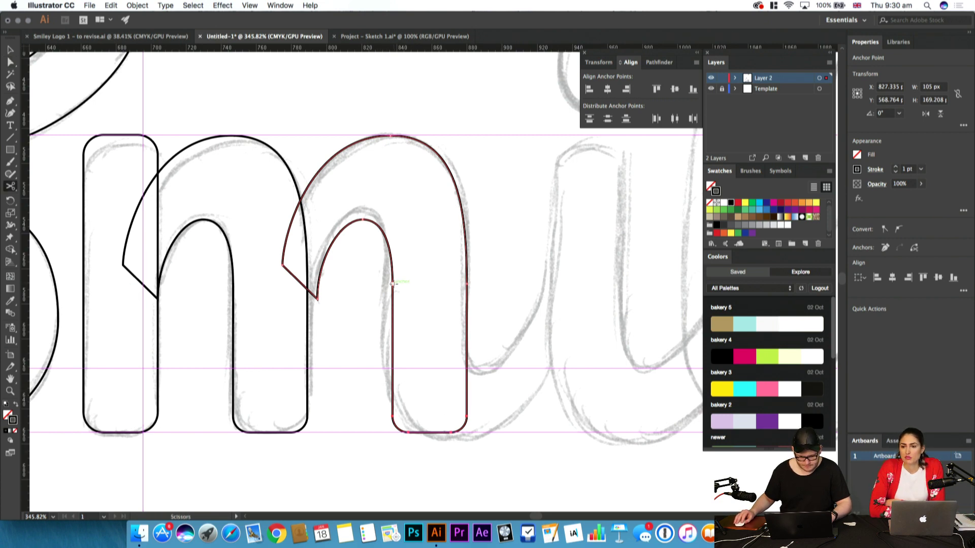
pyautogui.click(466, 284)
pyautogui.press('v')
pyautogui.moveTo(519, 296); pyautogui.dragTo(434, 378)
pyautogui.press('Delete')
# Extend the third stem's inner edge straight down with the Pen tool and curve it onto the baseline guide
pyautogui.press('p')
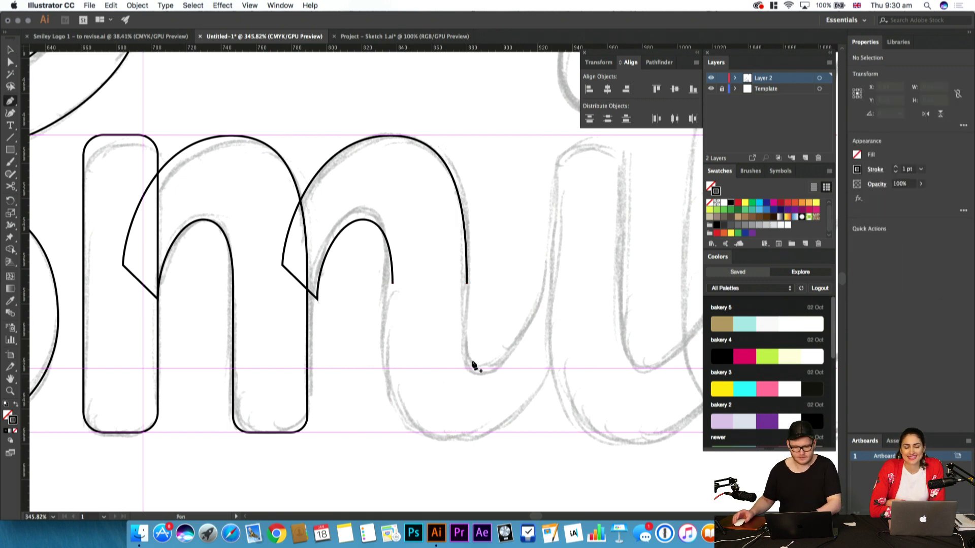
pyautogui.press('a')
pyautogui.click(393, 282)
pyautogui.press('p')
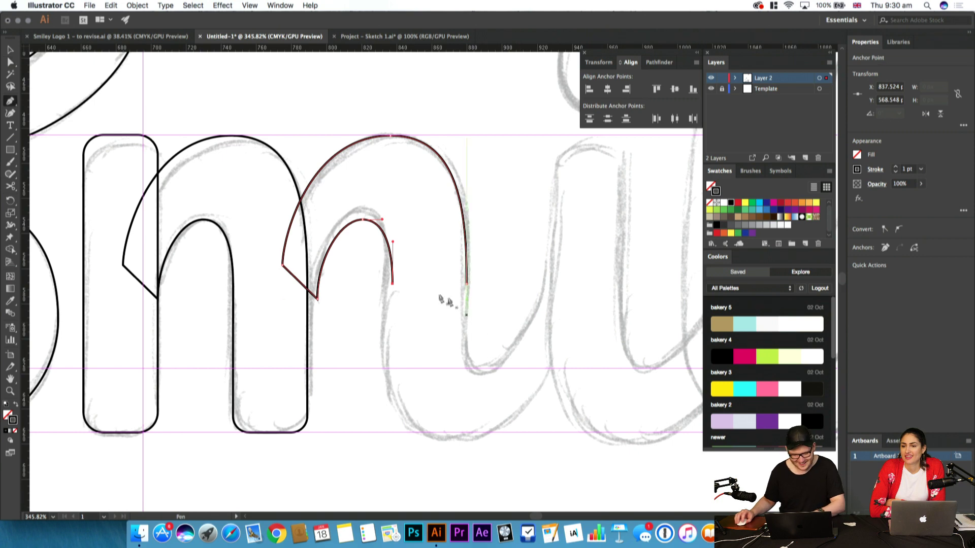
pyautogui.moveTo(393, 283); pyautogui.dragTo(392, 319)
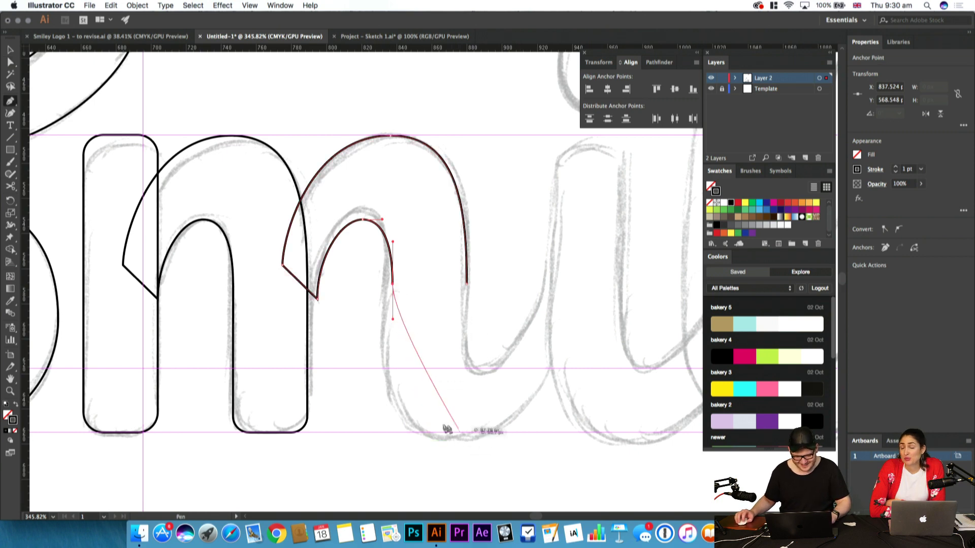
pyautogui.keyDown('shift'); pyautogui.click(393, 394); pyautogui.keyUp('shift')
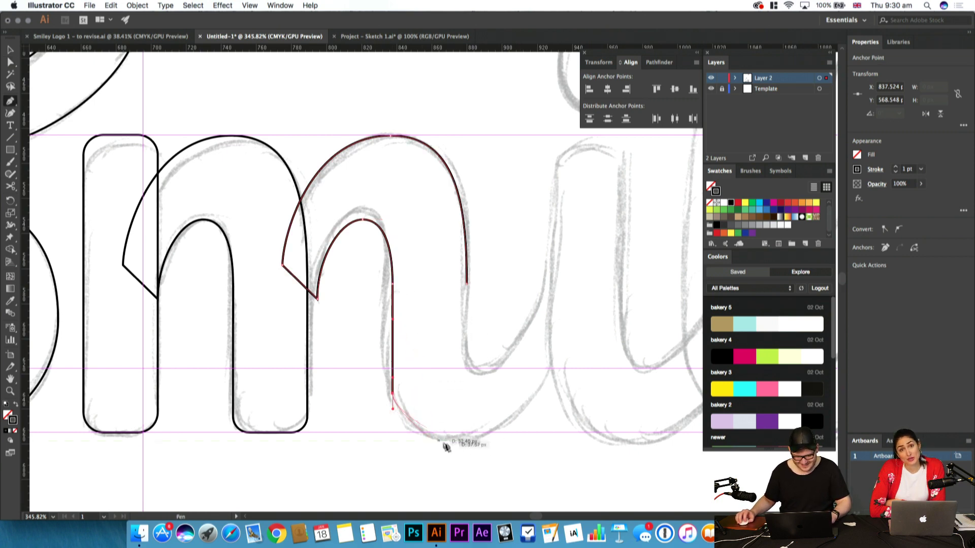
pyautogui.moveTo(457, 432); pyautogui.dragTo(497, 428)
# Raise the lower curve's starting anchor to the guide above the baseline and lengthen its handle downward
pyautogui.press('a')
pyautogui.moveTo(393, 394); pyautogui.dragTo(394, 379)
pyautogui.click(427, 360)
pyautogui.click(392, 369)
pyautogui.moveTo(392, 384); pyautogui.dragTo(393, 413)
pyautogui.click(440, 384)
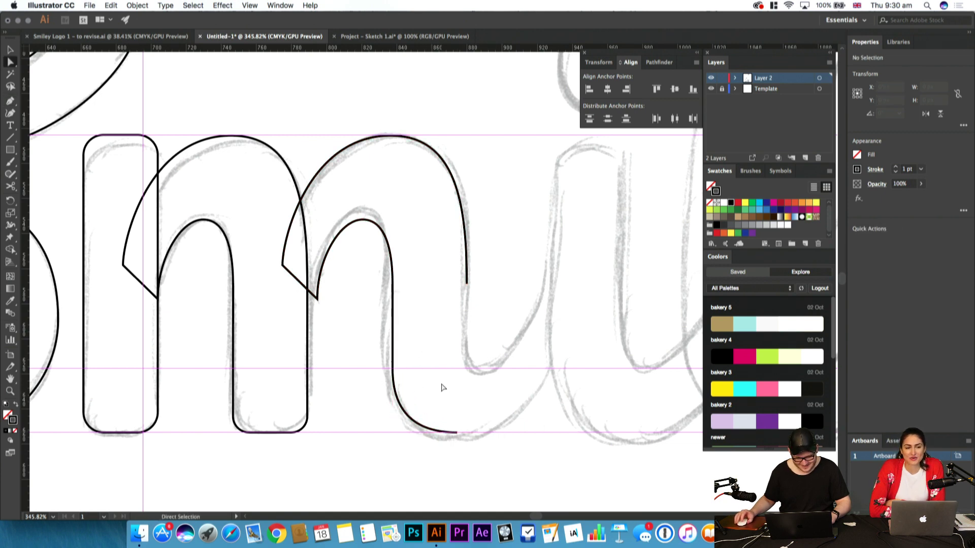
# Extend the third stem's outer edge straight down and curve it onto the guide above the baseline
pyautogui.press('p')
pyautogui.moveTo(467, 283); pyautogui.dragTo(467, 320)
pyautogui.click(466, 354)
pyautogui.press('super+z')
pyautogui.press('super+z')
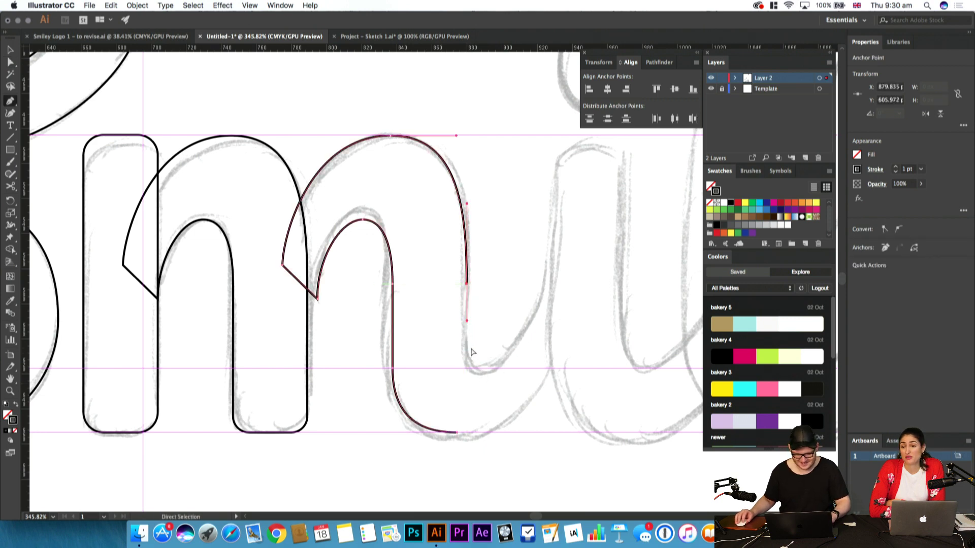
pyautogui.click(466, 283)
pyautogui.moveTo(466, 356); pyautogui.dragTo(487, 369)
pyautogui.press('super+z')
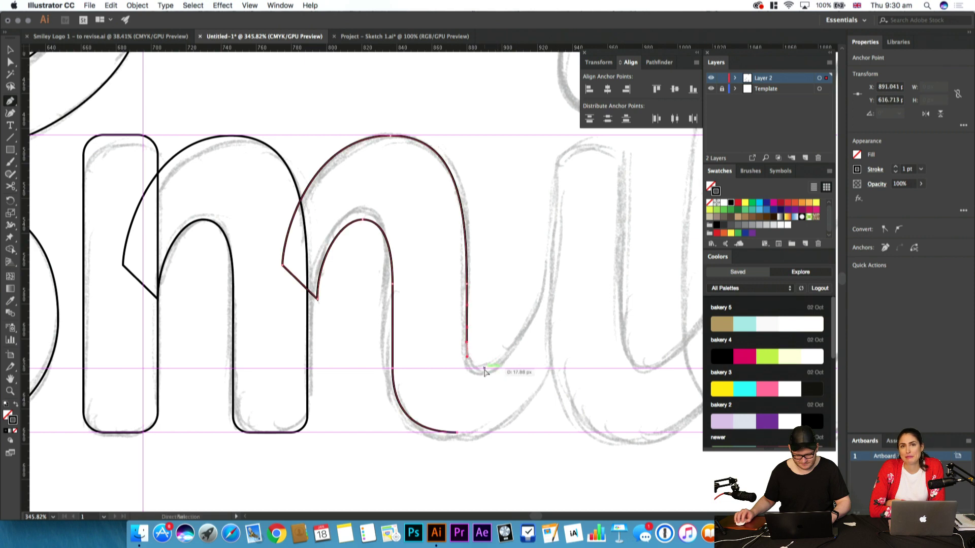
pyautogui.moveTo(498, 365); pyautogui.dragTo(496, 365)
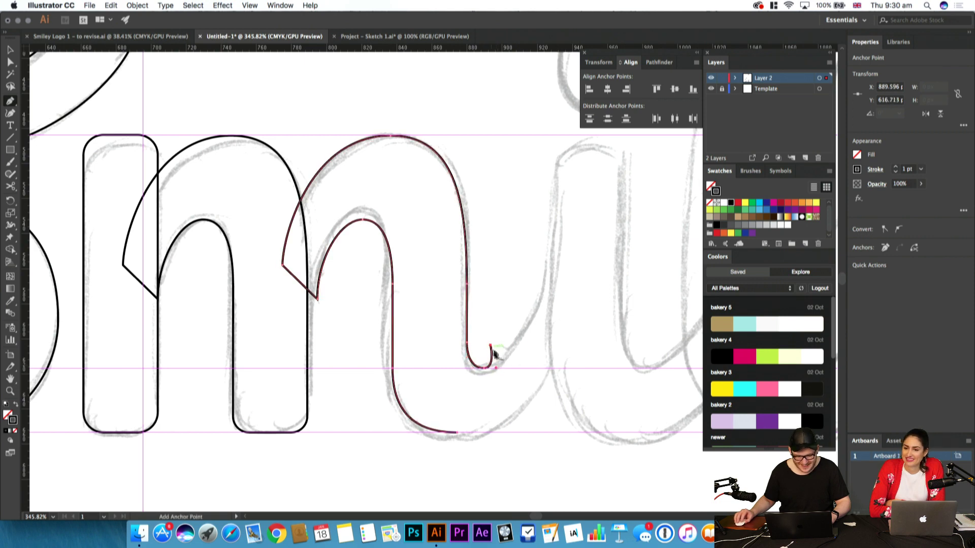
# Nudge the anchor where the third stem's inner edge starts curving up 4 px, and deselect the path
pyautogui.keyDown('super'); pyautogui.click(459, 439); pyautogui.keyUp('super')
pyautogui.click(457, 432)
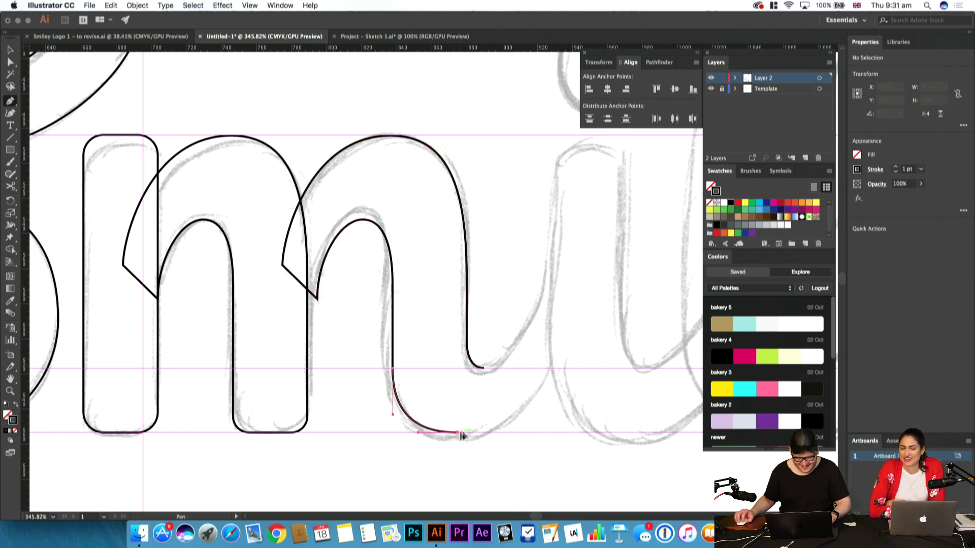
pyautogui.moveTo(492, 429); pyautogui.dragTo(494, 431)
pyautogui.moveTo(497, 422); pyautogui.dragTo(409, 444)
pyautogui.press('a')
pyautogui.click(417, 416)
pyautogui.moveTo(360, 406); pyautogui.dragTo(320, 435)
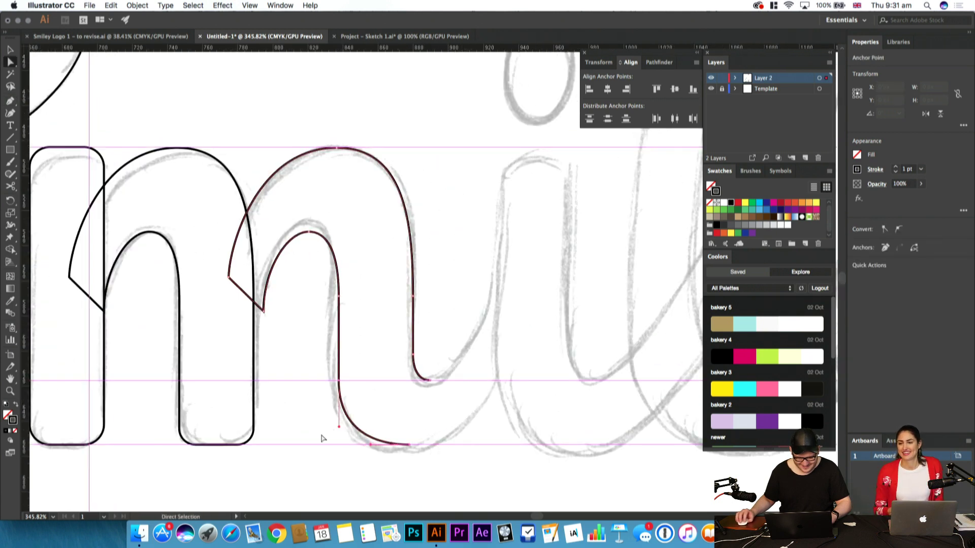
pyautogui.click(339, 381)
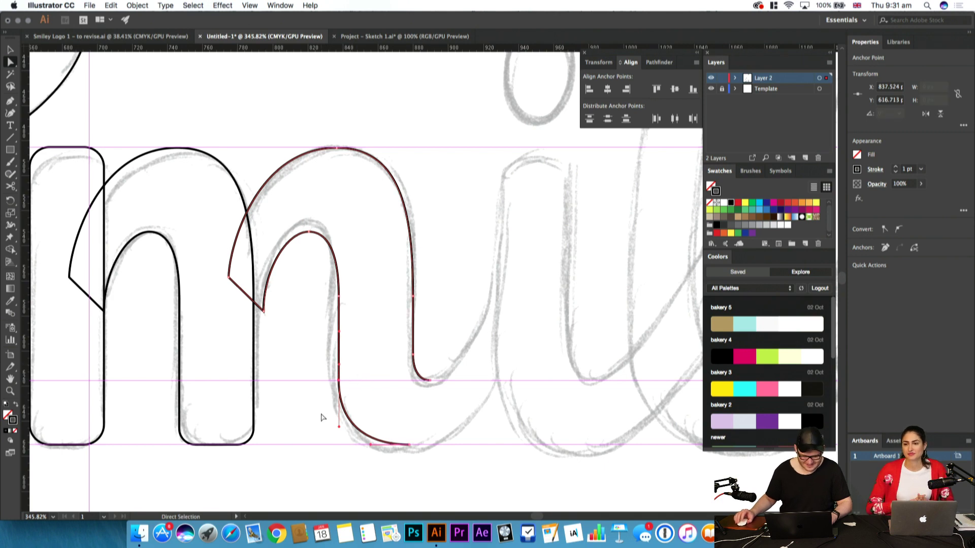
pyautogui.press('Up')
pyautogui.press('Up')
pyautogui.press('Up')
pyautogui.press('Up')
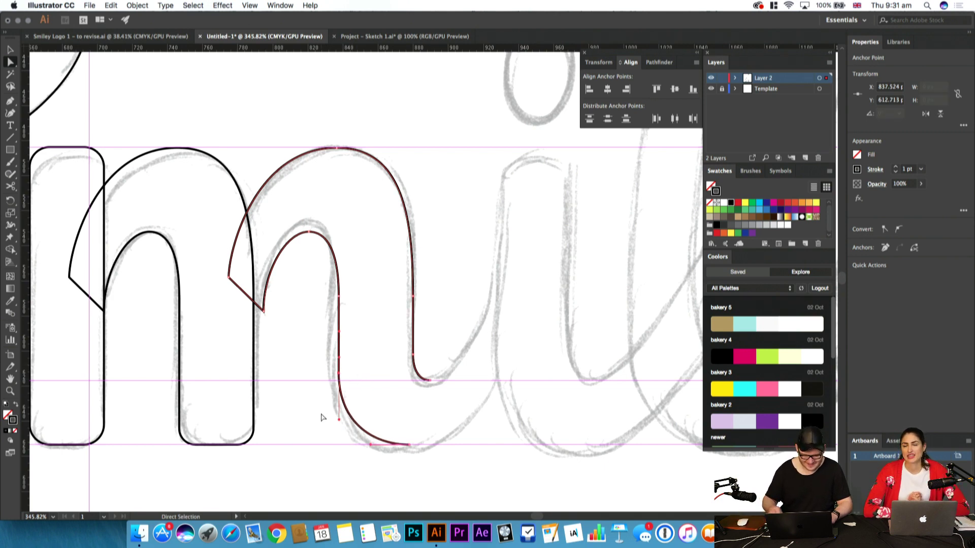
pyautogui.click(384, 418)
# Continue the lower curve from the baseline up to the left edge of the sketched i
pyautogui.press('p')
pyautogui.hscroll(2, 381, 426)
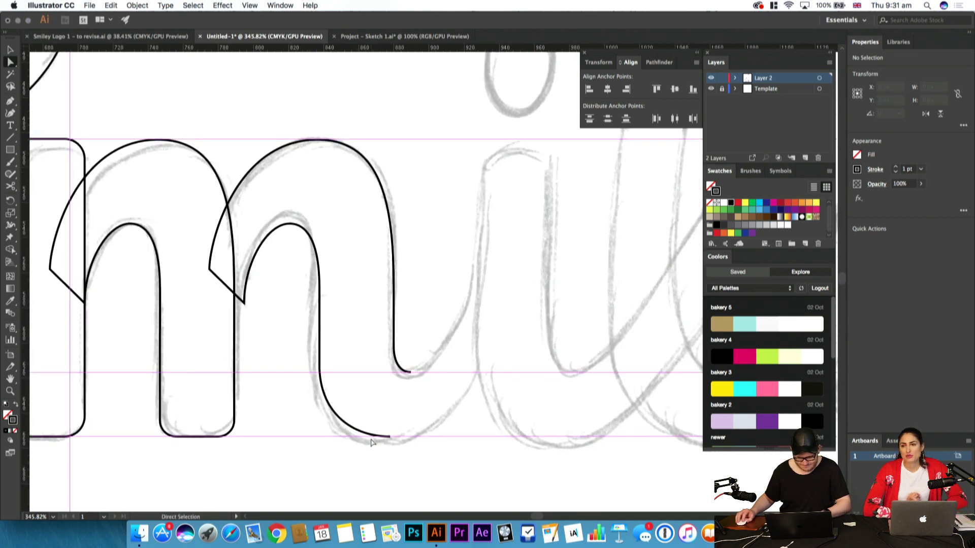
pyautogui.click(712, 89)
pyautogui.click(711, 89)
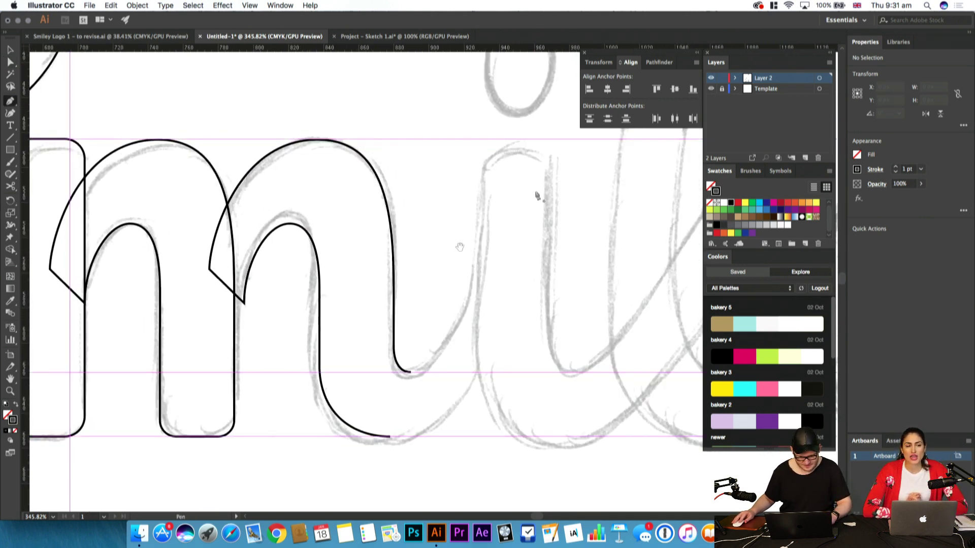
pyautogui.click(389, 437)
pyautogui.moveTo(428, 431); pyautogui.dragTo(453, 436)
pyautogui.click(478, 362)
pyautogui.keyDown('super'); pyautogui.click(486, 428); pyautogui.keyUp('super')
pyautogui.scroll(2, 485, 454)
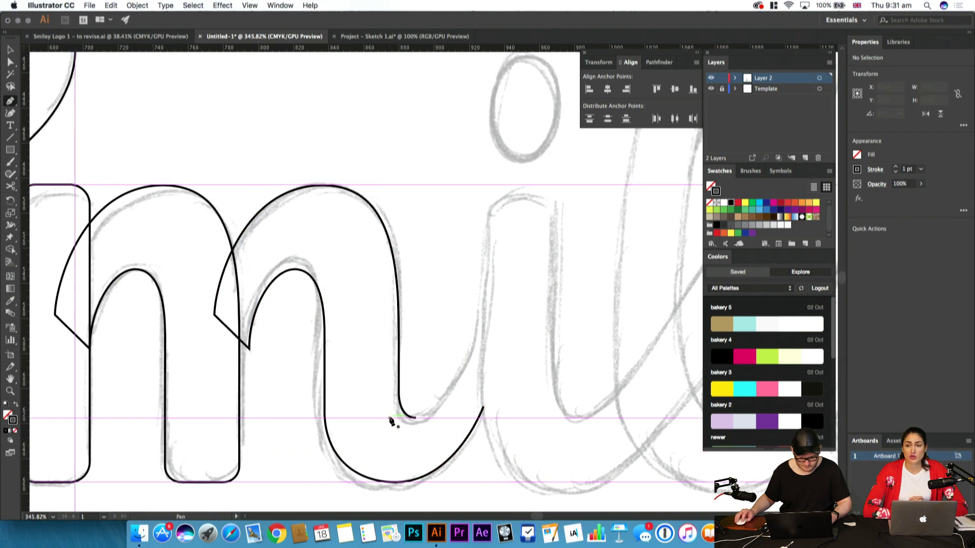
# Continue the upper edge of the connecting stroke up to the i's stem and lengthen its handle to match the sketch
pyautogui.click(416, 417)
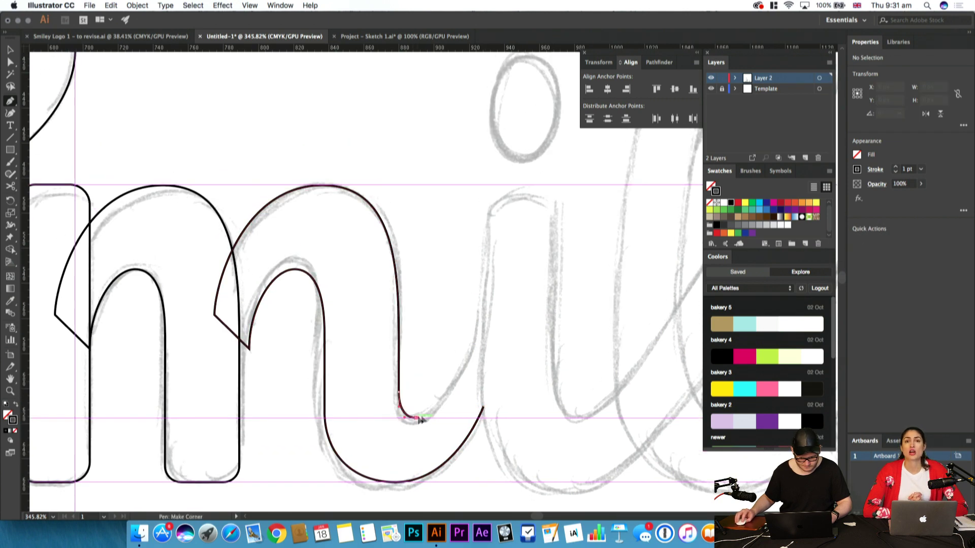
pyautogui.click(490, 294)
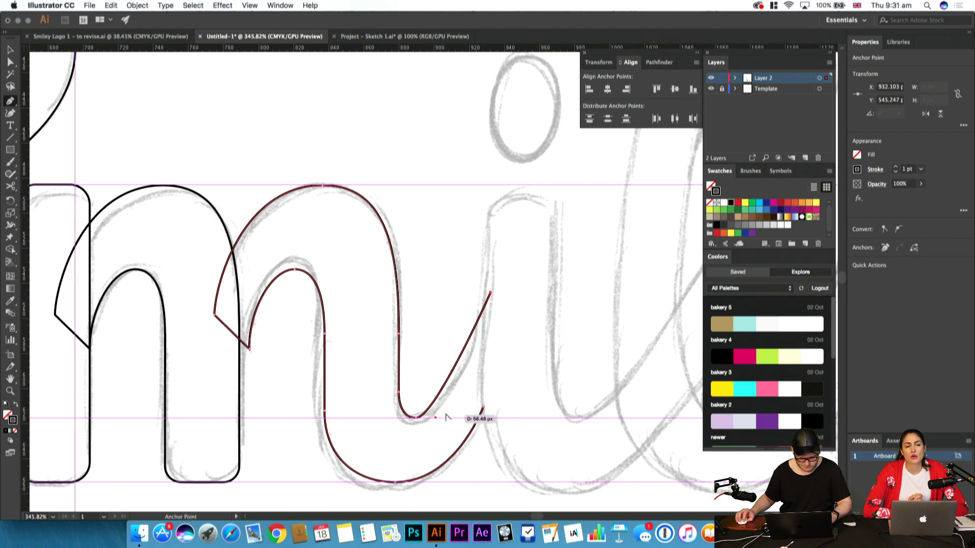
pyautogui.moveTo(436, 418); pyautogui.dragTo(494, 397)
pyautogui.keyDown('super'); pyautogui.click(482, 413); pyautogui.keyUp('super')
# Select the open second arch path and join its two end points beside the i
pyautogui.press('a')
pyautogui.click(486, 460)
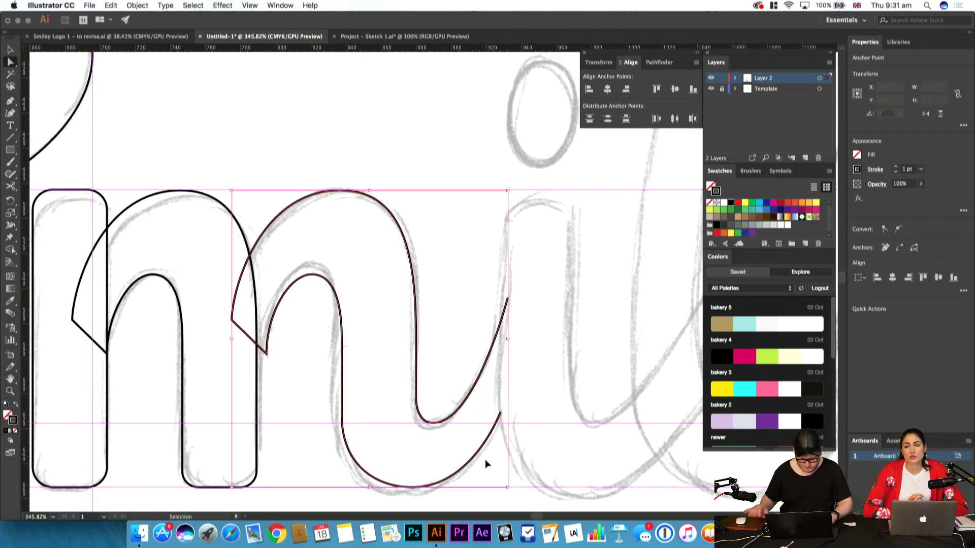
pyautogui.press('super+j')
pyautogui.moveTo(456, 464); pyautogui.dragTo(484, 423)
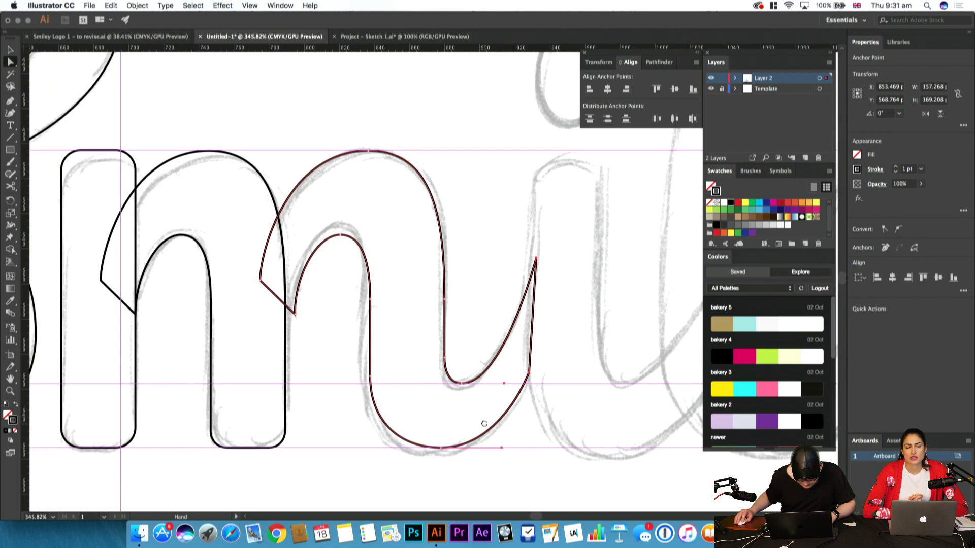
# Nudge the closed second arch shape left so its inner edge meets the second stem's edge, and deselect it
pyautogui.press('z')
pyautogui.click(461, 414)
pyautogui.moveTo(446, 373); pyautogui.dragTo(468, 441)
pyautogui.moveTo(468, 441); pyautogui.dragTo(457, 470)
pyautogui.press('v')
pyautogui.press('Left')
pyautogui.press('Left')
pyautogui.press('Left')
pyautogui.press('Left')
pyautogui.press('Left')
pyautogui.press('Left')
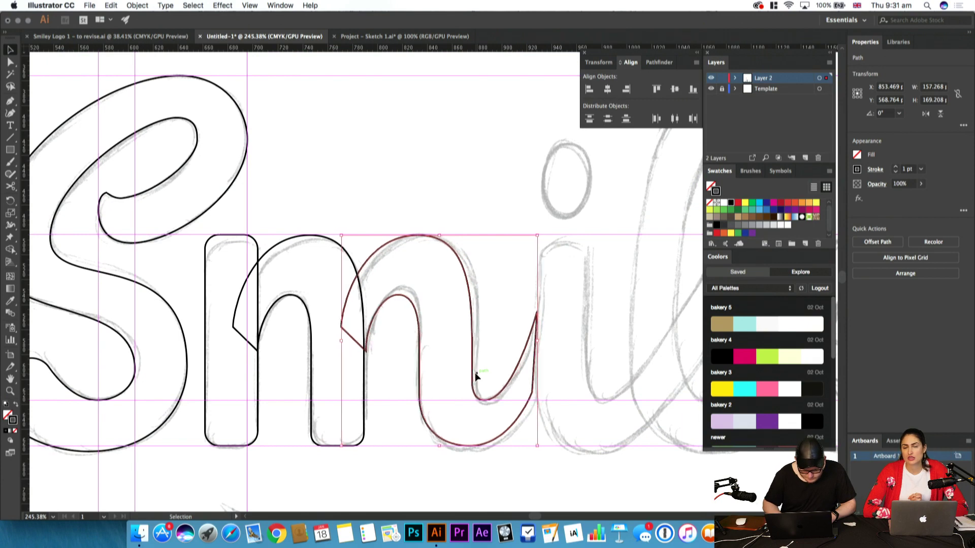
pyautogui.click(454, 388)
pyautogui.click(533, 325)
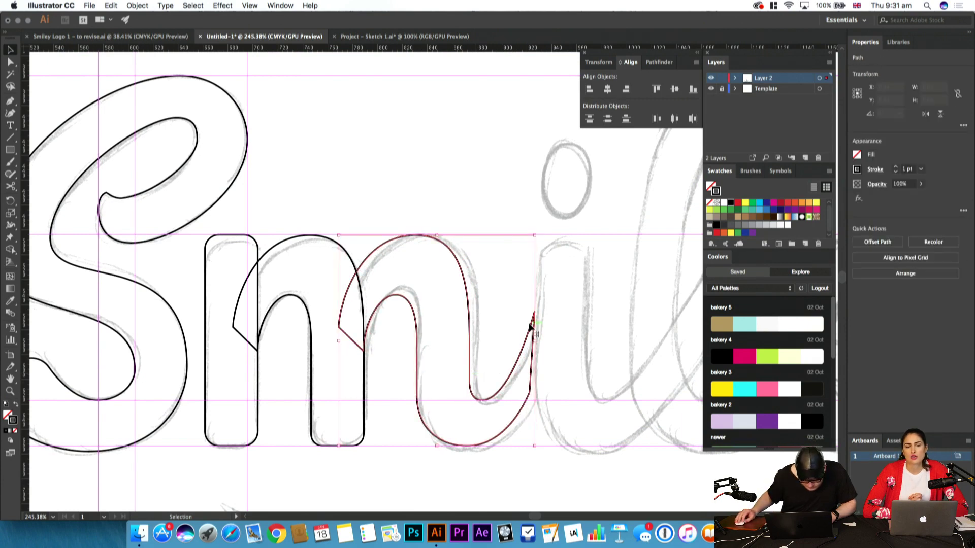
pyautogui.click(559, 294)
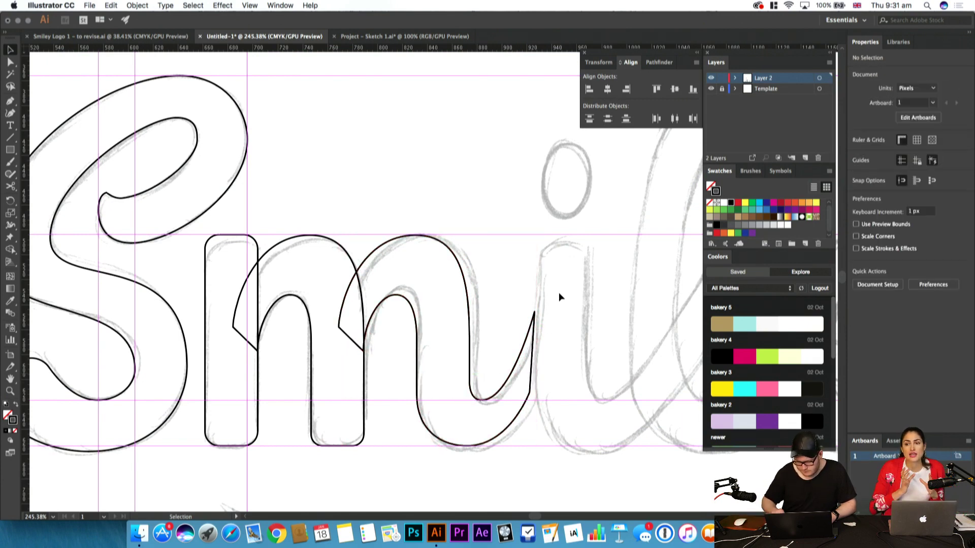
# Switch to Outline view to check how the m's overlapping paths line up
pyautogui.press('super+y')
pyautogui.press('super+y')
pyautogui.press('super+y')
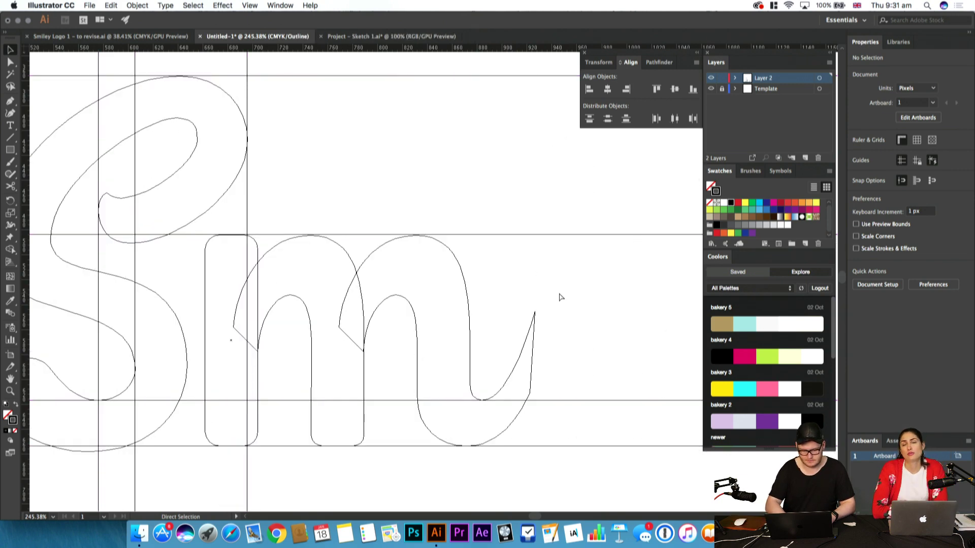
# Preview the traced letters as solid black shapes with the guides and Template layer hidden
pyautogui.press('super+y')
pyautogui.press('super+semicolon')
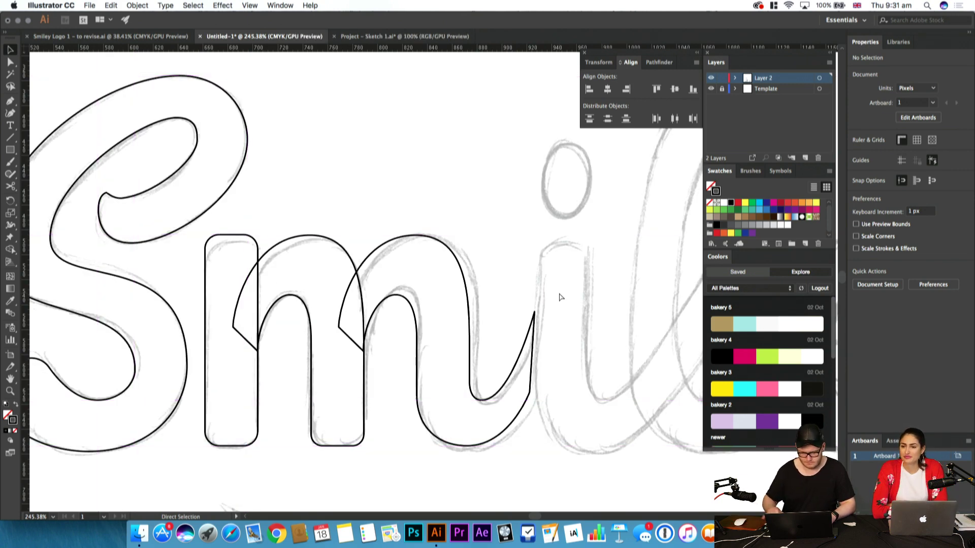
pyautogui.click(711, 89)
pyautogui.press('super+0')
pyautogui.moveTo(523, 360); pyautogui.dragTo(521, 355)
pyautogui.hotkey('shift', 'x')
pyautogui.click(542, 373)
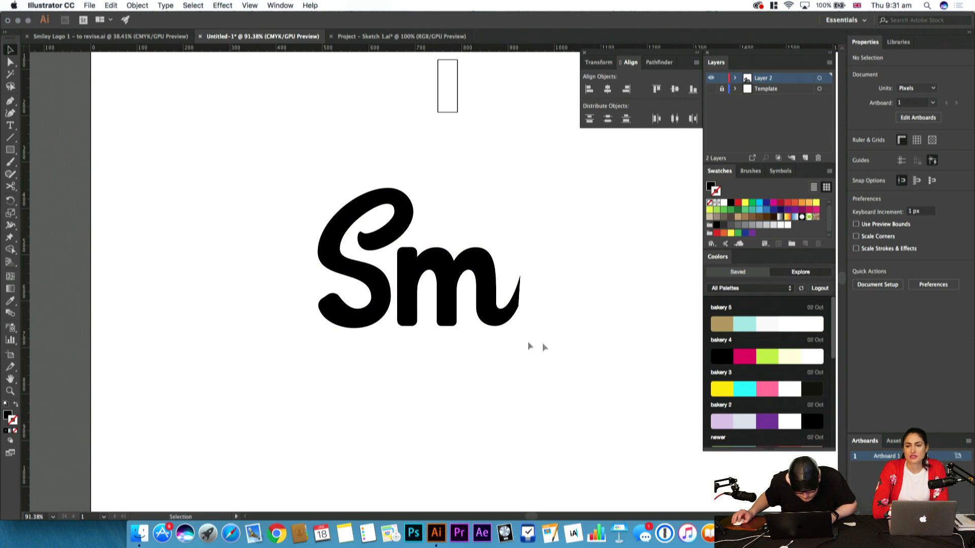
# Examine the S's lower terminal up close by selecting its anchor points
pyautogui.press('z')
pyautogui.moveTo(511, 266); pyautogui.dragTo(291, 348)
pyautogui.moveTo(510, 269); pyautogui.dragTo(623, 252)
pyautogui.moveTo(435, 270); pyautogui.dragTo(485, 277)
pyautogui.press('a')
pyautogui.moveTo(357, 257); pyautogui.dragTo(321, 357)
pyautogui.click(335, 254)
pyautogui.click(418, 379)
pyautogui.press('super+z')
pyautogui.moveTo(266, 265); pyautogui.dragTo(307, 319)
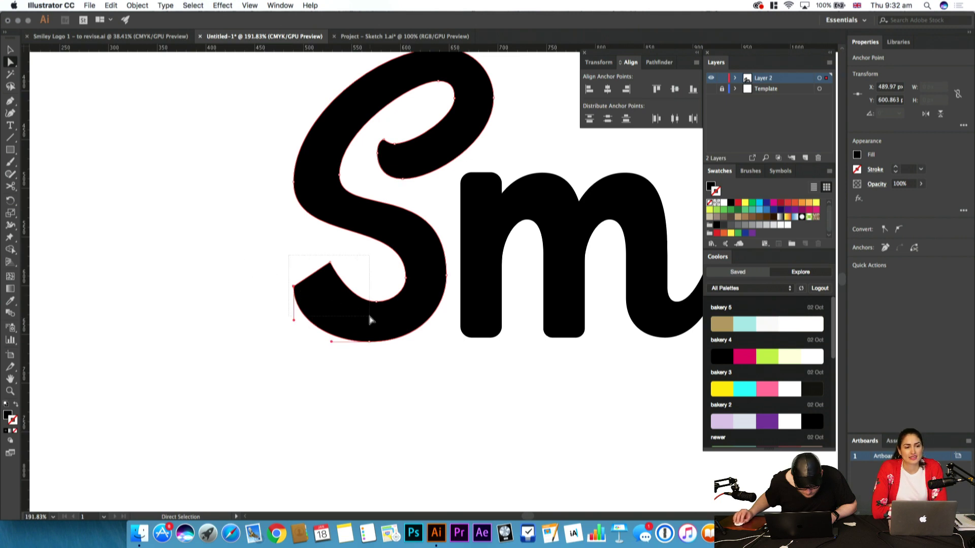
# Try adjusting the curve handle on the outer corner of the S's lower terminal
pyautogui.moveTo(370, 321); pyautogui.dragTo(372, 321)
pyautogui.click(286, 337)
pyautogui.click(297, 305)
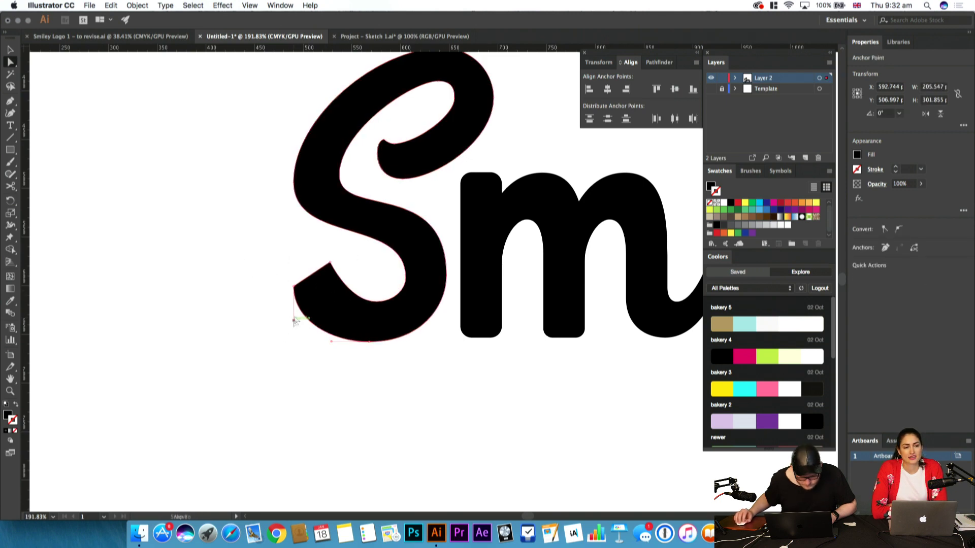
pyautogui.click(350, 371)
pyautogui.click(343, 339)
pyautogui.click(318, 370)
pyautogui.click(308, 320)
pyautogui.moveTo(294, 320); pyautogui.dragTo(299, 307)
# Undo the trial changes on the S's lower terminal and deselect it
pyautogui.click(416, 376)
pyautogui.moveTo(386, 321); pyautogui.dragTo(320, 417)
pyautogui.moveTo(283, 326)
pyautogui.mouseDown()
pyautogui.moveTo(191, 427)
pyautogui.moveTo(203, 430)
pyautogui.mouseUp()
pyautogui.press('super+z')
pyautogui.click(285, 479)
pyautogui.click(294, 404)
pyautogui.moveTo(364, 340); pyautogui.dragTo(153, 386)
pyautogui.press('super+z')
pyautogui.moveTo(339, 298); pyautogui.dragTo(355, 215)
pyautogui.click(351, 215)
pyautogui.click(308, 297)
pyautogui.click(310, 290)
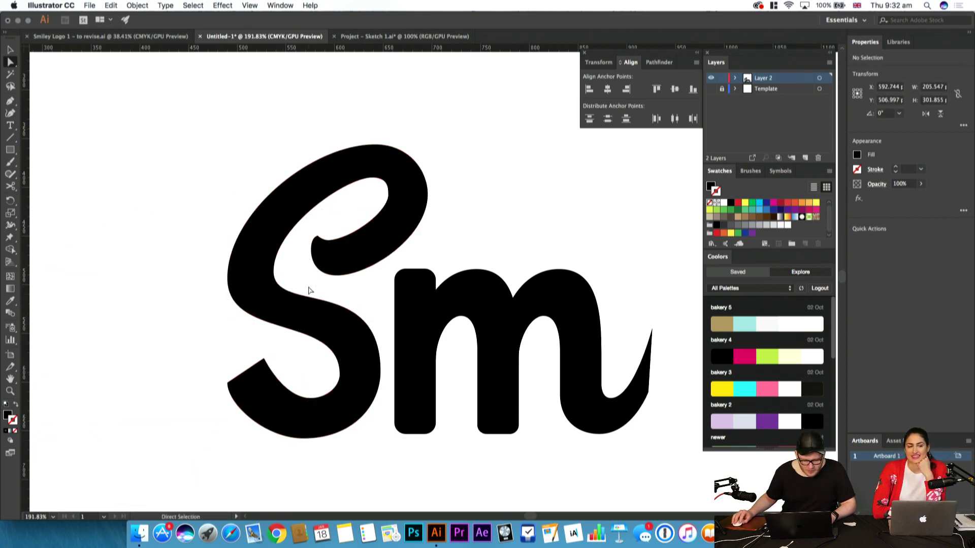
# Examine the filled S and m together, selecting the S to check its shape
pyautogui.press('z')
pyautogui.moveTo(415, 248); pyautogui.dragTo(322, 261)
pyautogui.press('space')
pyautogui.moveTo(381, 255); pyautogui.dragTo(371, 307)
pyautogui.press('space')
pyautogui.press('v')
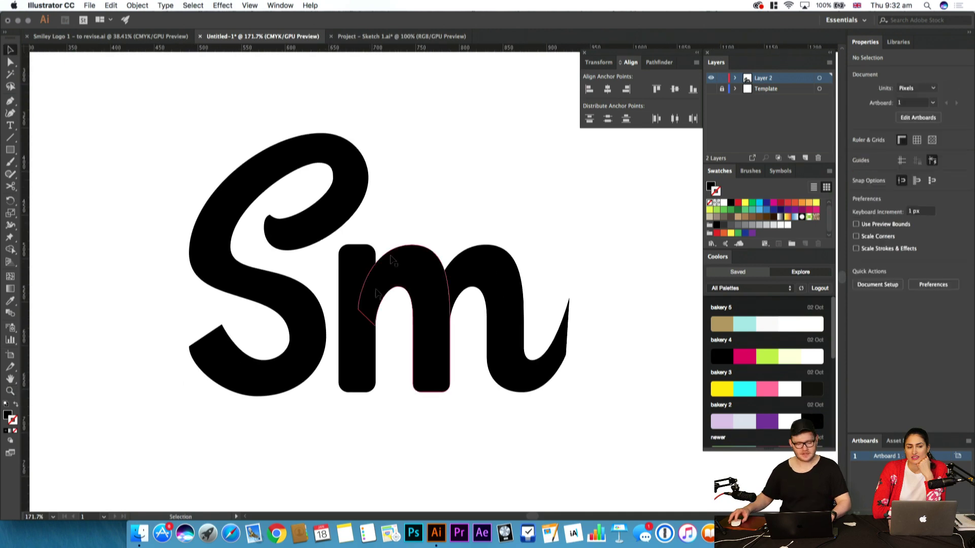
pyautogui.click(280, 176)
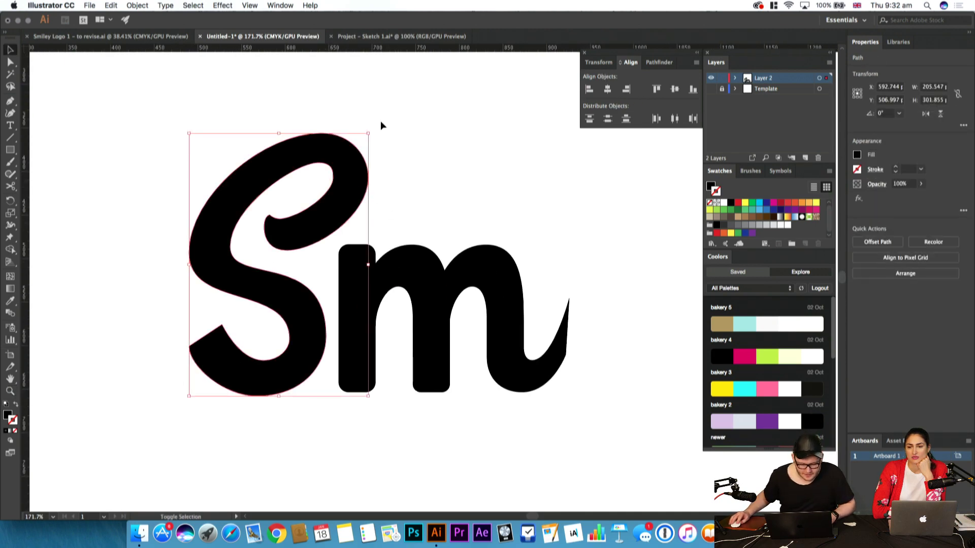
# Show the guides again and check the letter paths in Outline view before returning to Preview
pyautogui.click(484, 174)
pyautogui.press('super+;')
pyautogui.press('super+y')
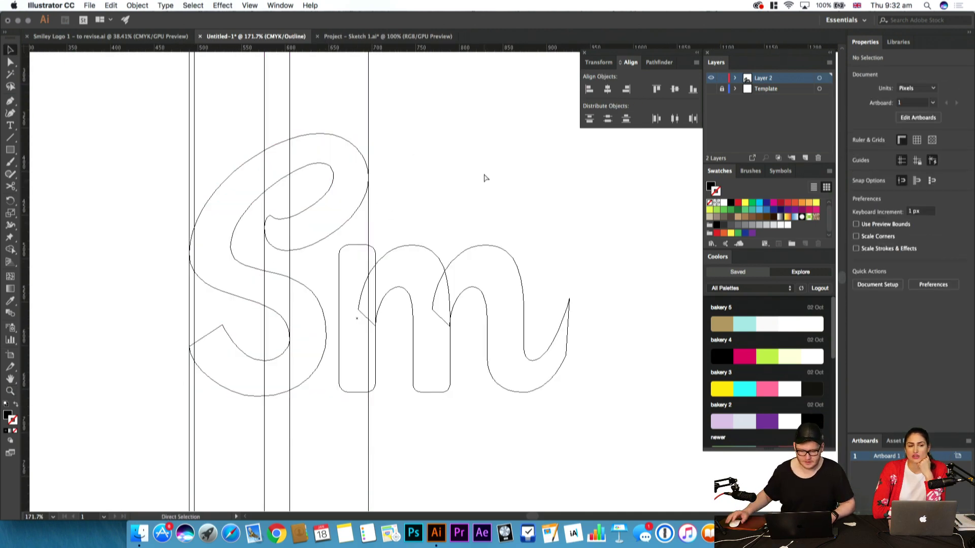
pyautogui.press('super+y')
pyautogui.press('super+z')
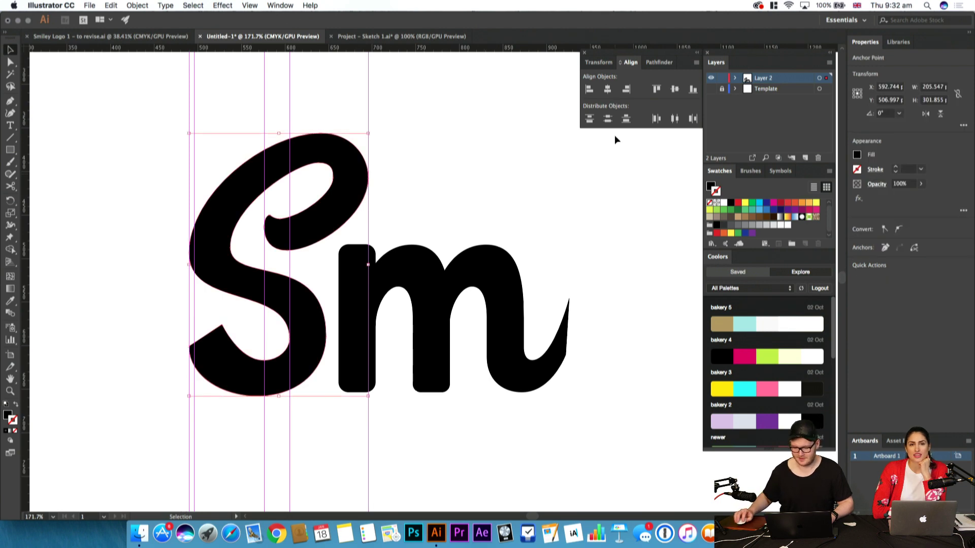
# Show the Template layer again and swap the fill and stroke of all letter paths back to black outlines
pyautogui.click(711, 88)
pyautogui.click(711, 88)
pyautogui.click(711, 88)
pyautogui.press('super+a')
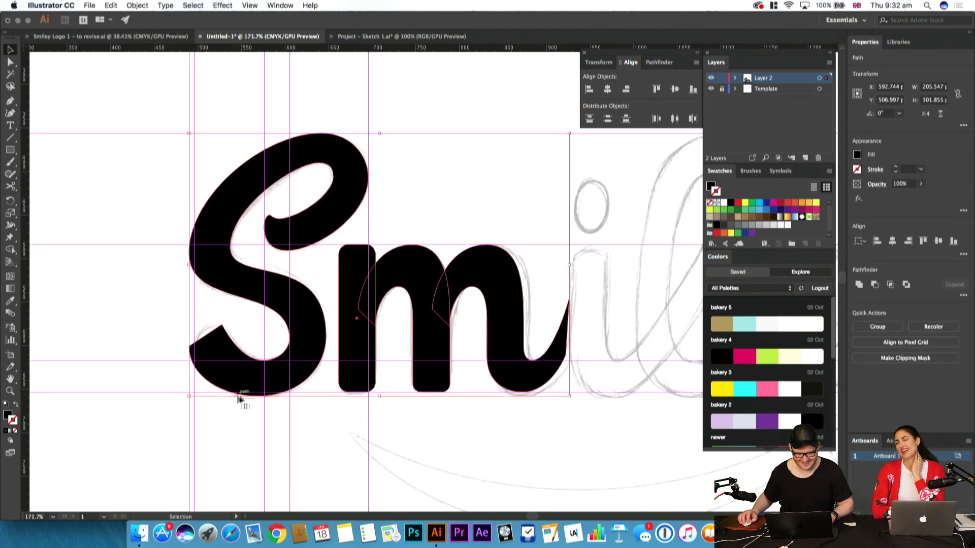
pyautogui.hotkey('shift', 'x')
pyautogui.click(326, 453)
# Duplicate the m's overlapping paths into the empty area below the smile sketch
pyautogui.press('z')
pyautogui.moveTo(594, 350)
pyautogui.keyDown('space'); pyautogui.mouseDown()
pyautogui.moveTo(443, 326)
pyautogui.moveTo(489, 305)
pyautogui.moveTo(325, 362)
pyautogui.mouseUp(); pyautogui.keyUp('space')
pyautogui.moveTo(325, 362); pyautogui.dragTo(374, 270)
pyautogui.press('v')
pyautogui.moveTo(358, 224); pyautogui.dragTo(531, 270)
pyautogui.click(500, 405)
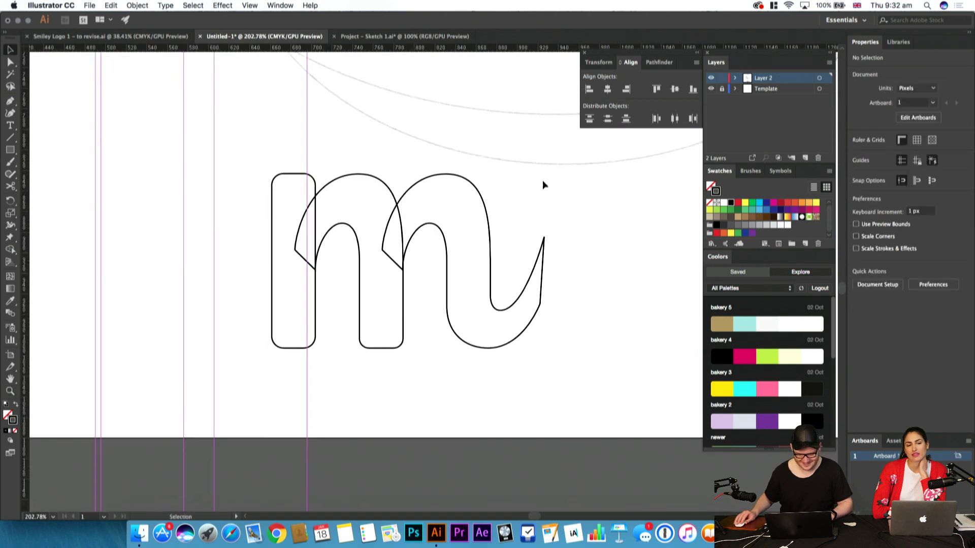
# Select all paths of the copied m and unite them into one shape
pyautogui.moveTo(263, 365); pyautogui.dragTo(263, 365)
pyautogui.hscroll(-1, 263, 364)
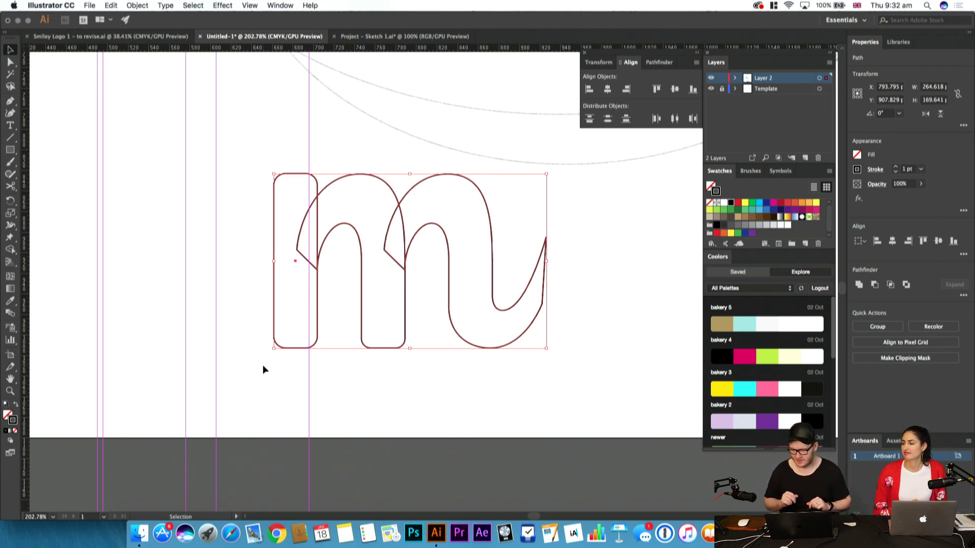
pyautogui.click(385, 351)
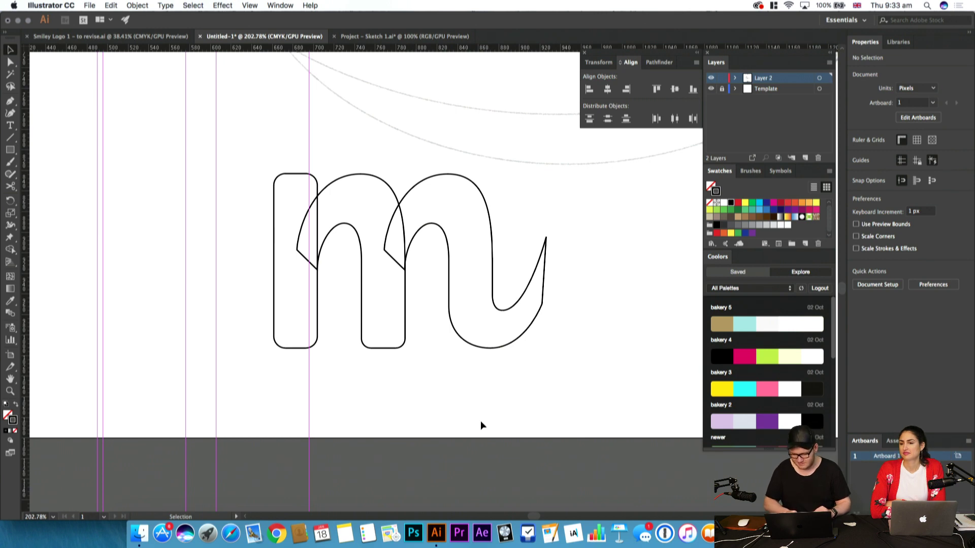
pyautogui.moveTo(524, 380); pyautogui.dragTo(521, 346)
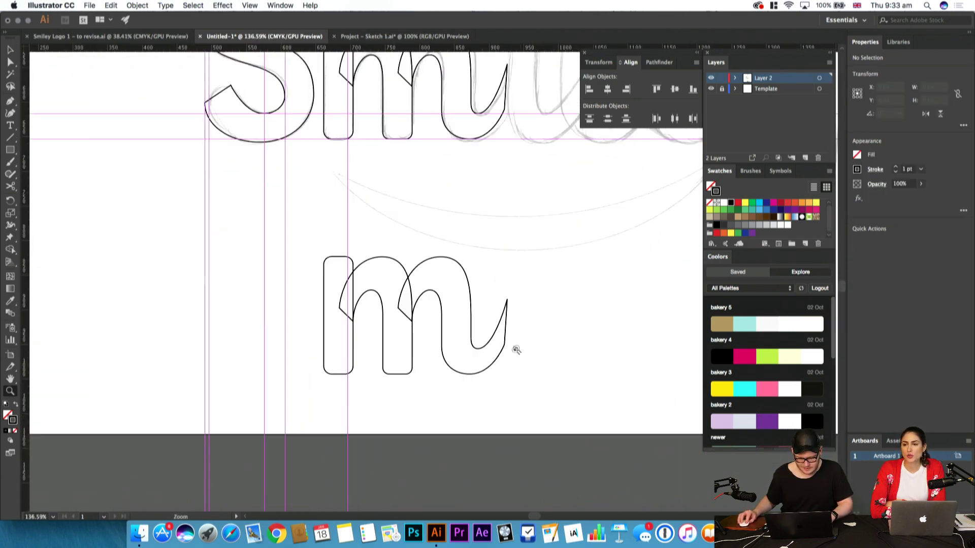
pyautogui.press('v')
pyautogui.moveTo(563, 307); pyautogui.dragTo(215, 243)
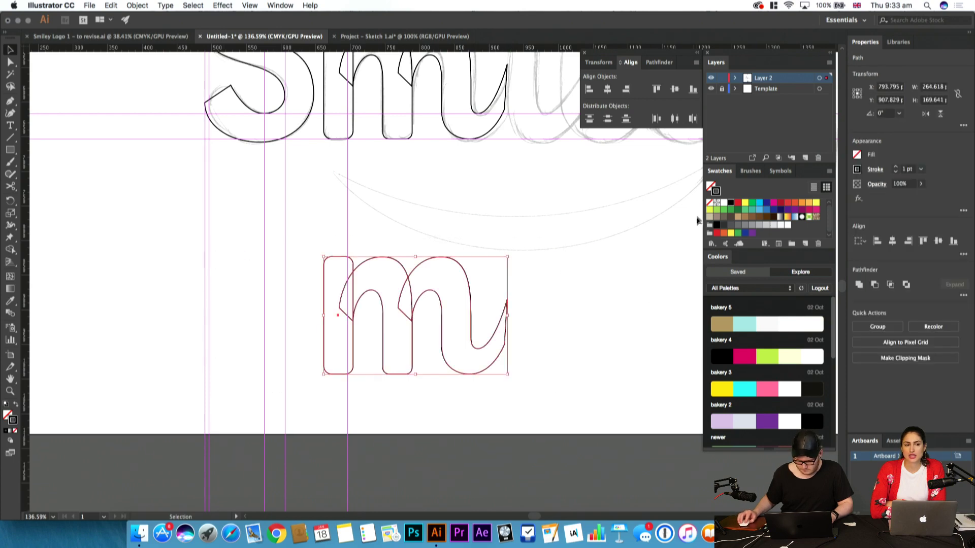
pyautogui.click(859, 285)
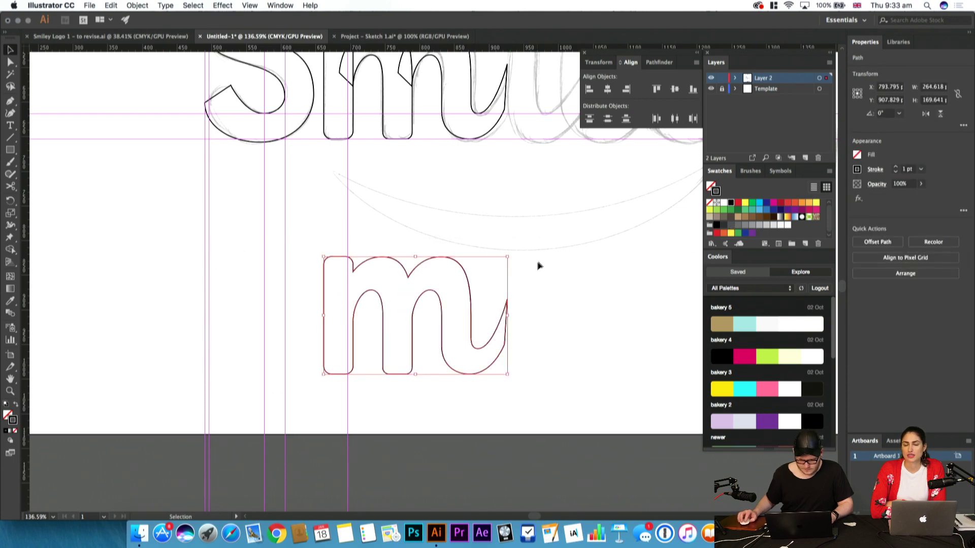
# Extend the vertical handles where the united m's two inner arches meet the stems to smooth the joins
pyautogui.click(447, 304)
pyautogui.press('z')
pyautogui.moveTo(409, 288); pyautogui.dragTo(620, 254)
pyautogui.moveTo(483, 323); pyautogui.dragTo(405, 189)
pyautogui.press('a')
pyautogui.press('z')
pyautogui.moveTo(410, 226); pyautogui.dragTo(368, 298)
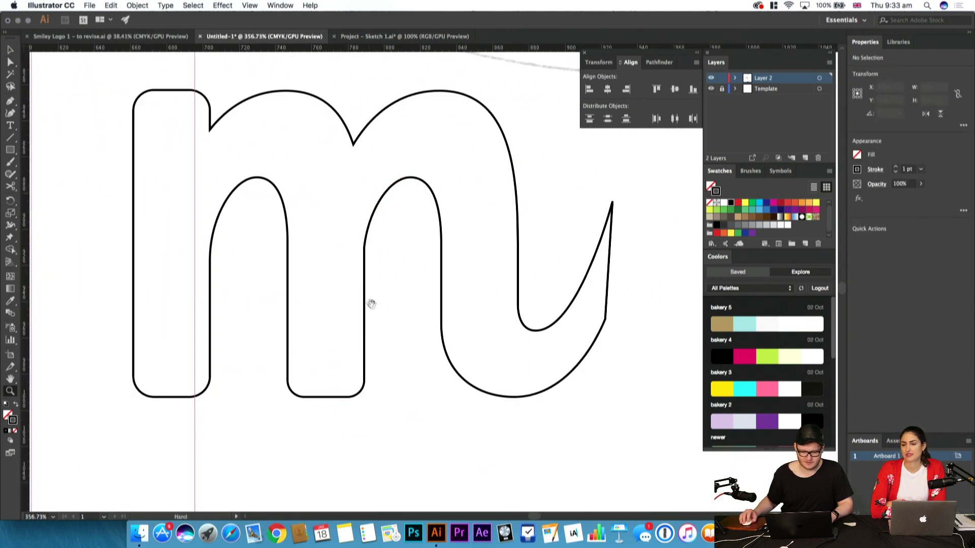
pyautogui.click(380, 308)
pyautogui.press('a')
pyautogui.click(413, 211)
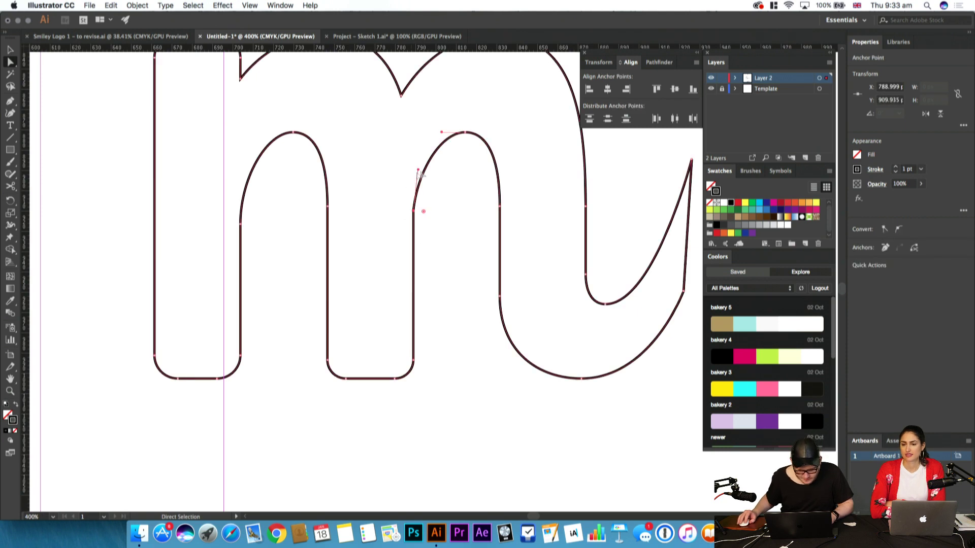
pyautogui.moveTo(418, 170); pyautogui.dragTo(413, 157)
pyautogui.click(435, 186)
pyautogui.moveTo(258, 234); pyautogui.dragTo(240, 167)
pyautogui.click(292, 198)
# Swap the united m's outline to a solid black fill and check its overall shape
pyautogui.press('z')
pyautogui.moveTo(304, 205); pyautogui.dragTo(104, 281)
pyautogui.scroll(3, 360, 278)
pyautogui.press('v')
pyautogui.press('super+y')
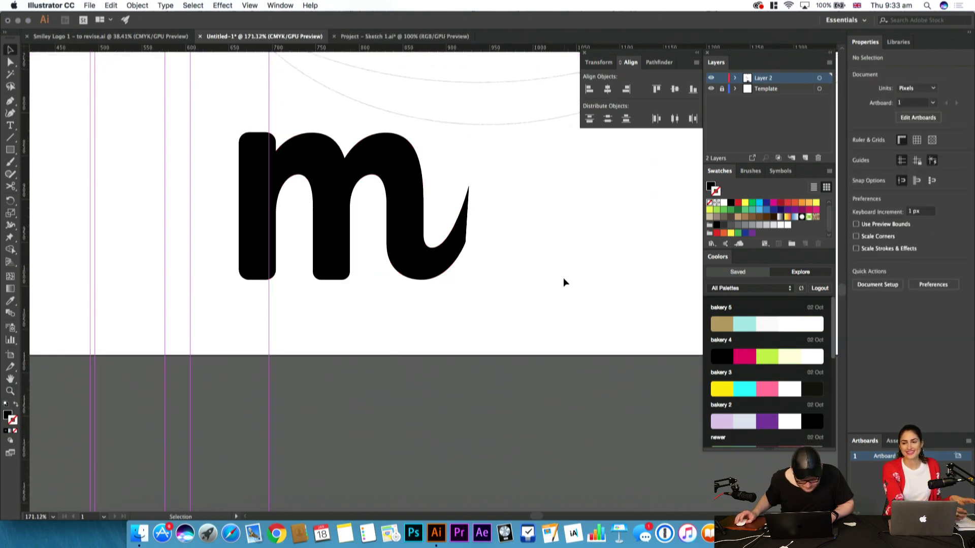
pyautogui.scroll(4, 341, 175)
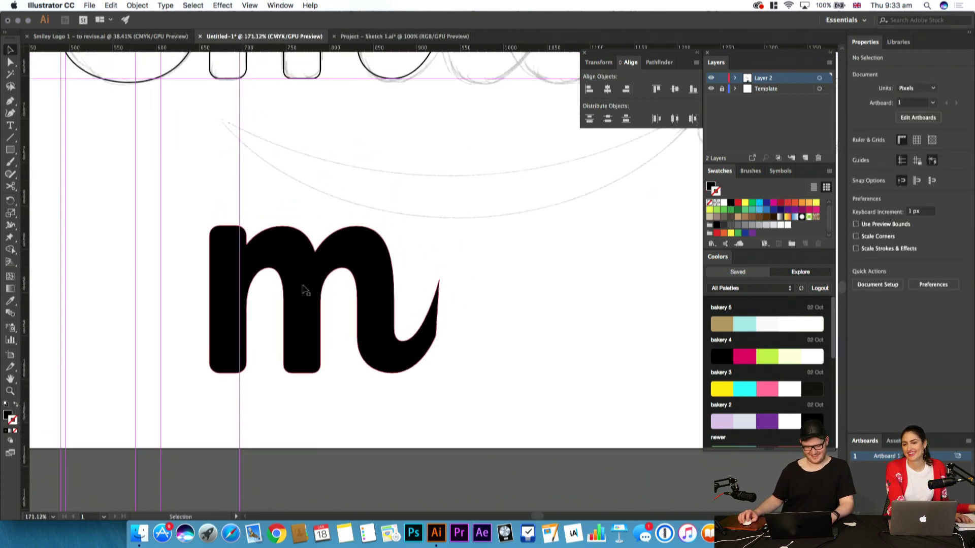
pyautogui.click(294, 227)
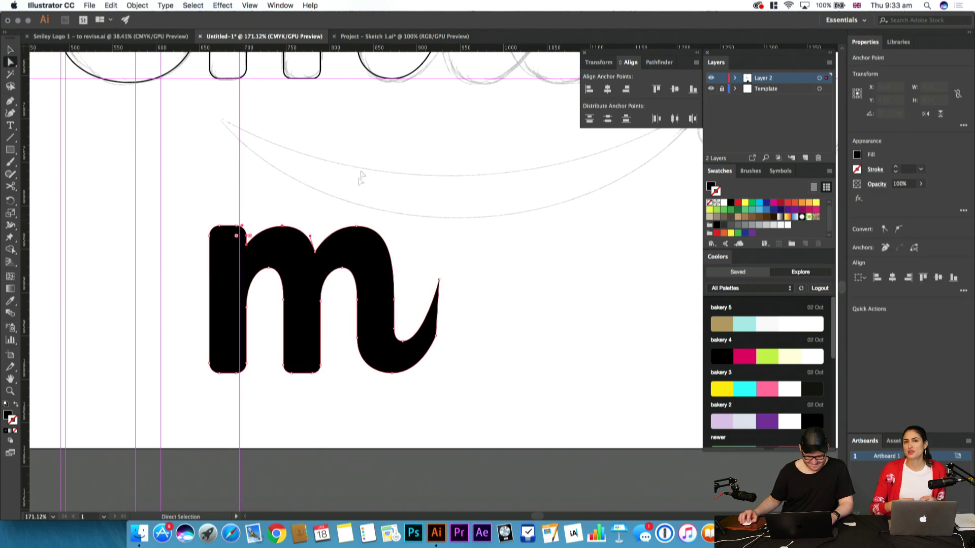
# Delete the united m copy below the sketch
pyautogui.moveTo(427, 217); pyautogui.dragTo(155, 349)
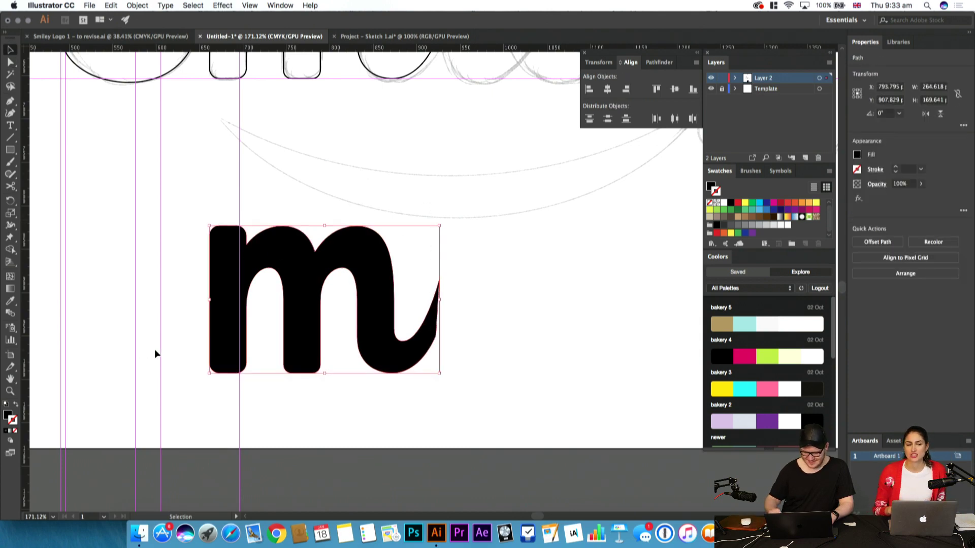
pyautogui.press('Delete')
pyautogui.scroll(6, 363, 233)
pyautogui.hscroll(3, 364, 234)
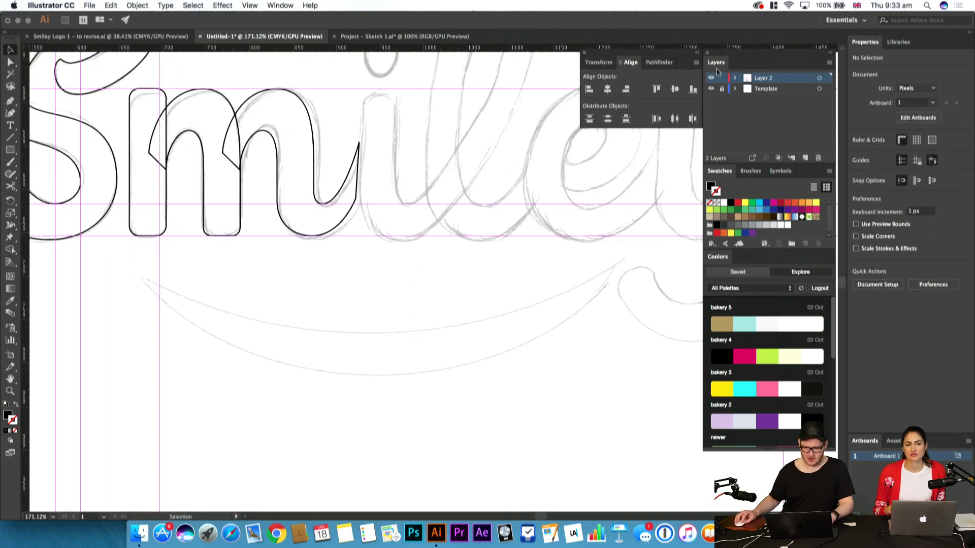
# Compare the traced S and m with the Template layer hidden and shown, and switch to Outline view
pyautogui.click(765, 90)
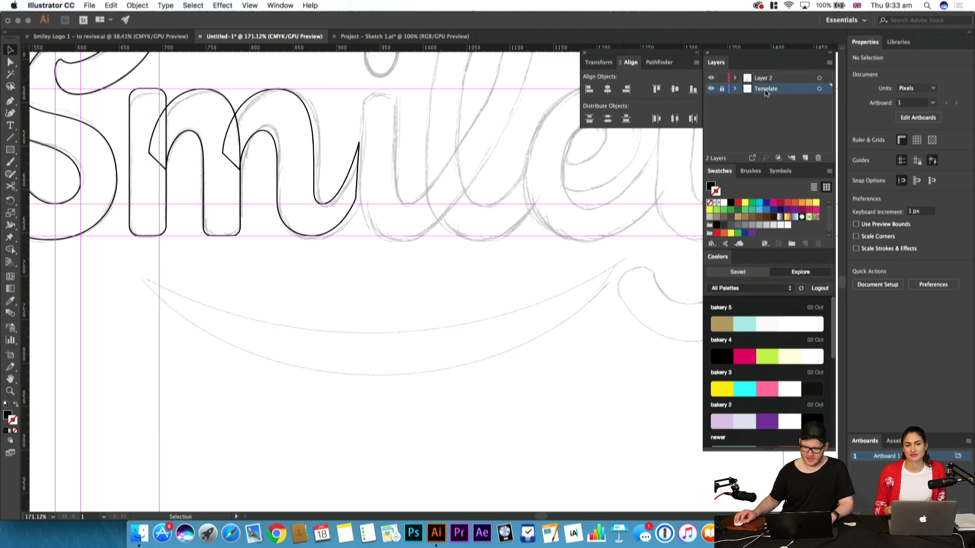
pyautogui.click(711, 89)
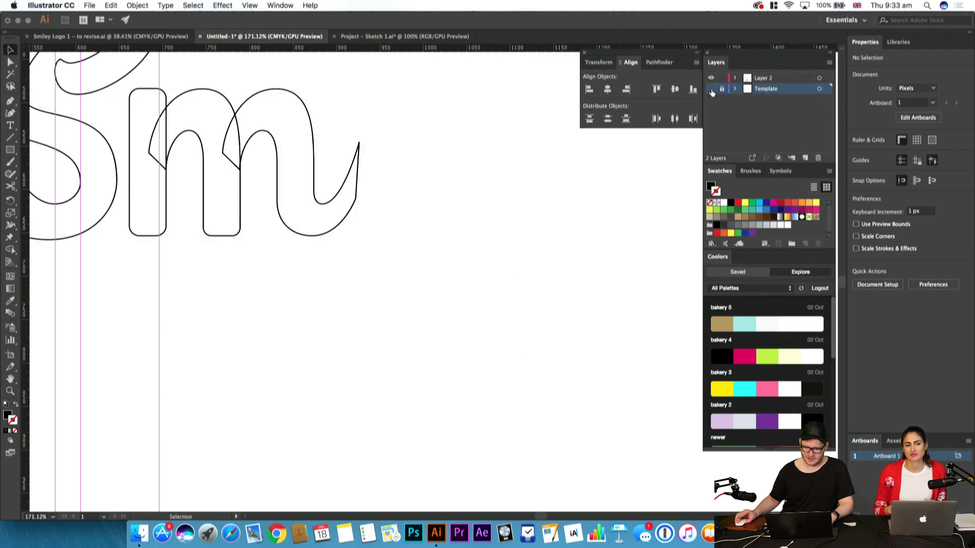
pyautogui.click(712, 89)
pyautogui.scroll(4, 428, 257)
pyautogui.hscroll(-1, 428, 257)
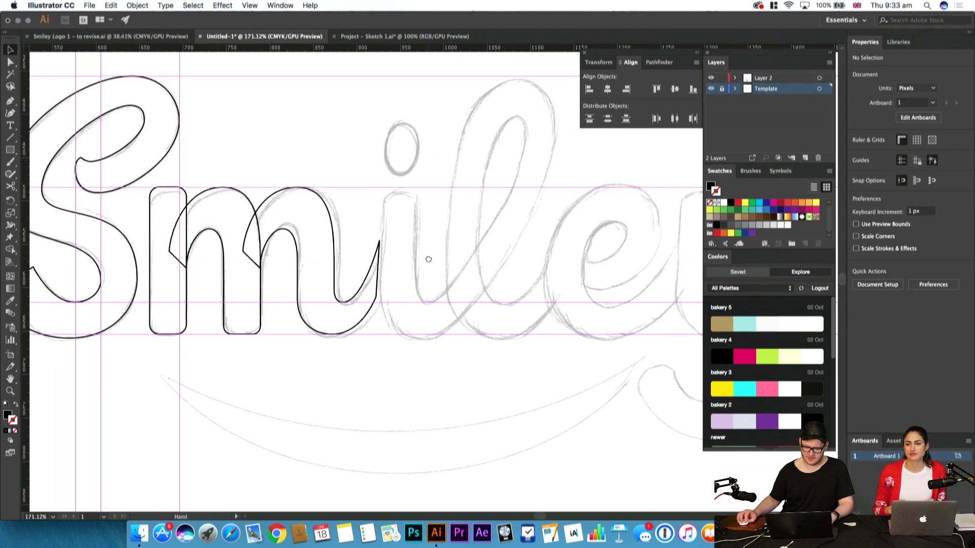
pyautogui.press('super+y')
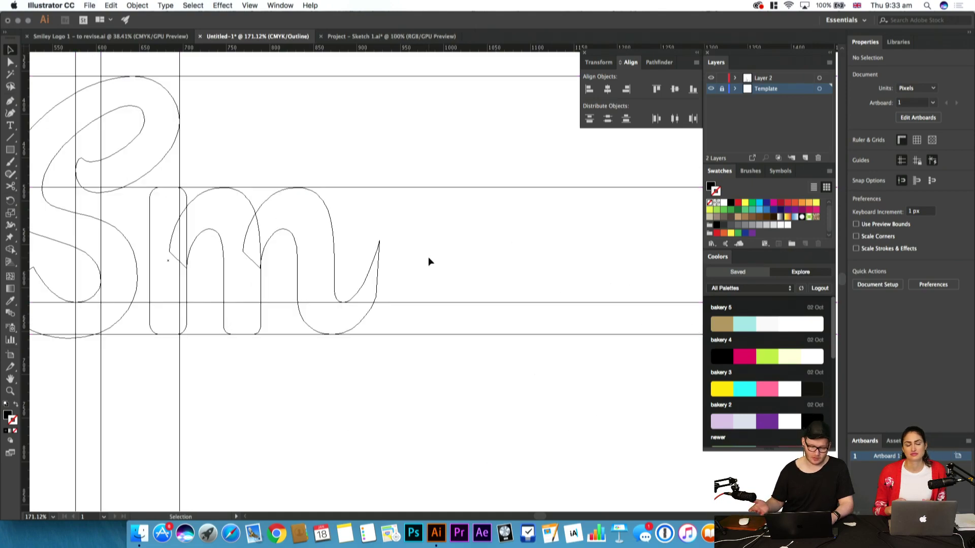
pyautogui.moveTo(351, 287); pyautogui.dragTo(430, 299)
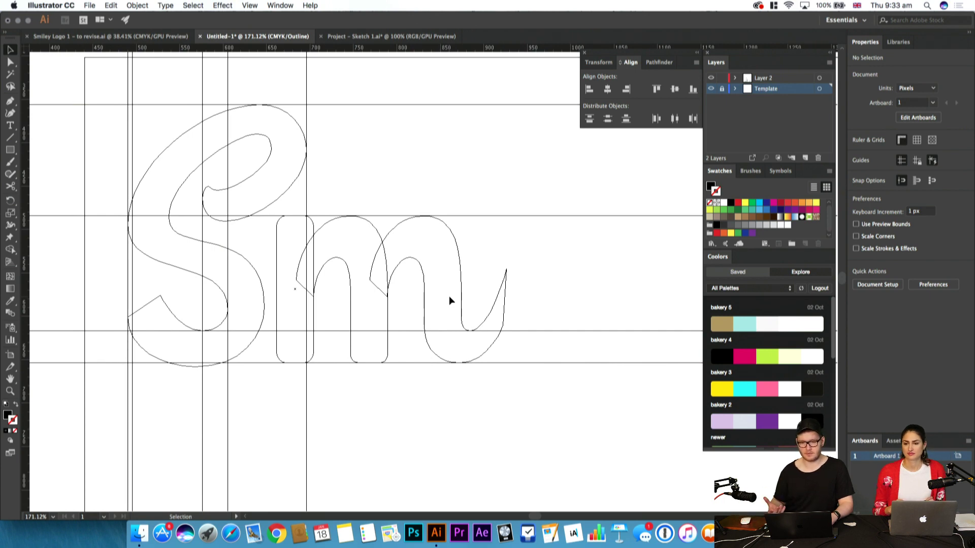
# Select the m's overlapping paths and duplicate them straight below the original
pyautogui.press('a')
pyautogui.moveTo(601, 162); pyautogui.dragTo(248, 425)
pyautogui.click(248, 426)
pyautogui.moveTo(388, 426); pyautogui.dragTo(344, 102)
pyautogui.press('z')
pyautogui.press('super+1')
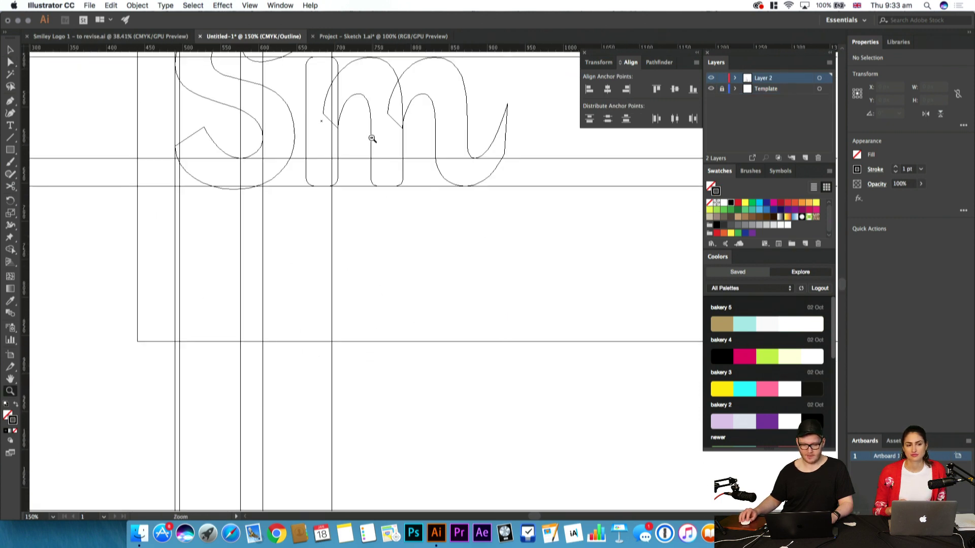
pyautogui.press('v')
pyautogui.moveTo(456, 191); pyautogui.dragTo(359, 371)
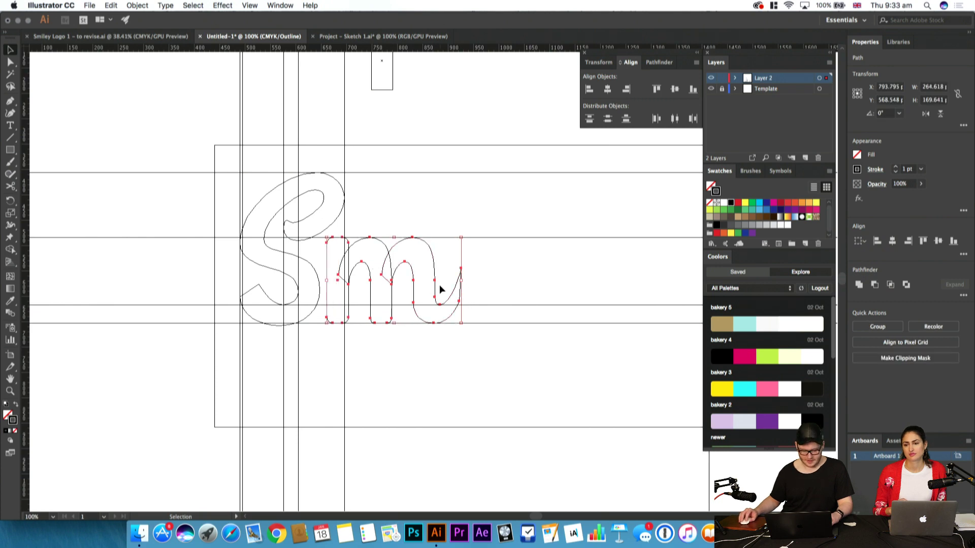
pyautogui.moveTo(435, 297); pyautogui.dragTo(532, 362)
pyautogui.press('z')
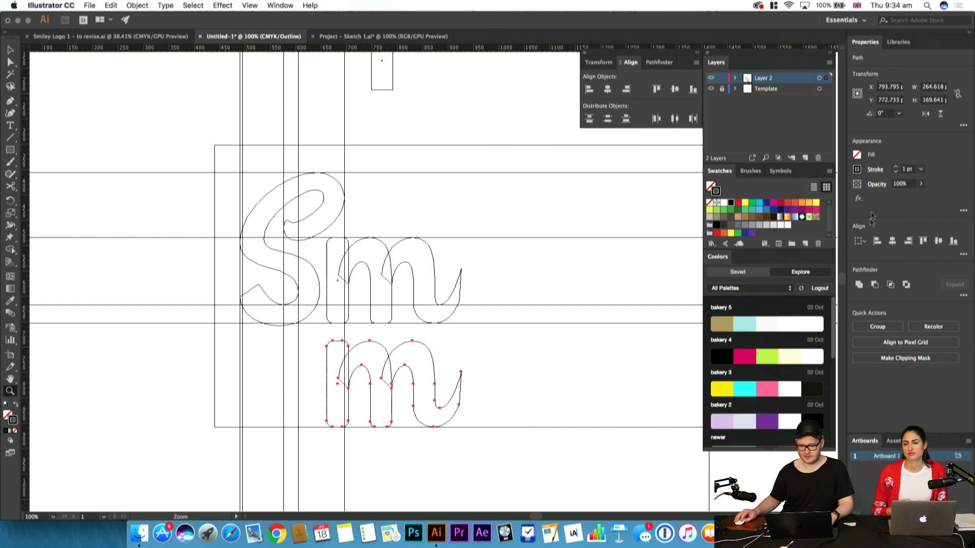
# Unite the duplicated m's paths into a single shape
pyautogui.click(858, 285)
pyautogui.scroll(-5, 381, 246)
pyautogui.press('v')
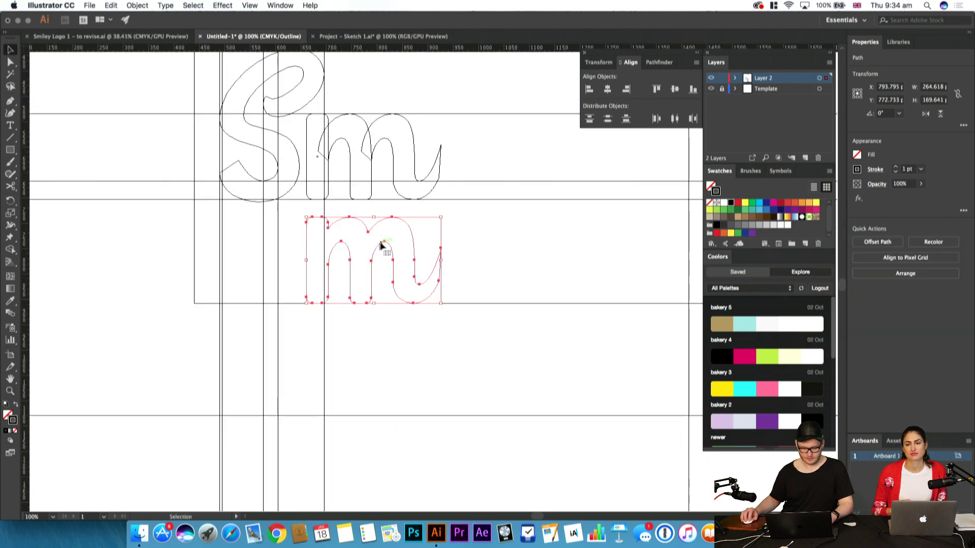
pyautogui.press('z')
pyautogui.moveTo(285, 210); pyautogui.dragTo(462, 311)
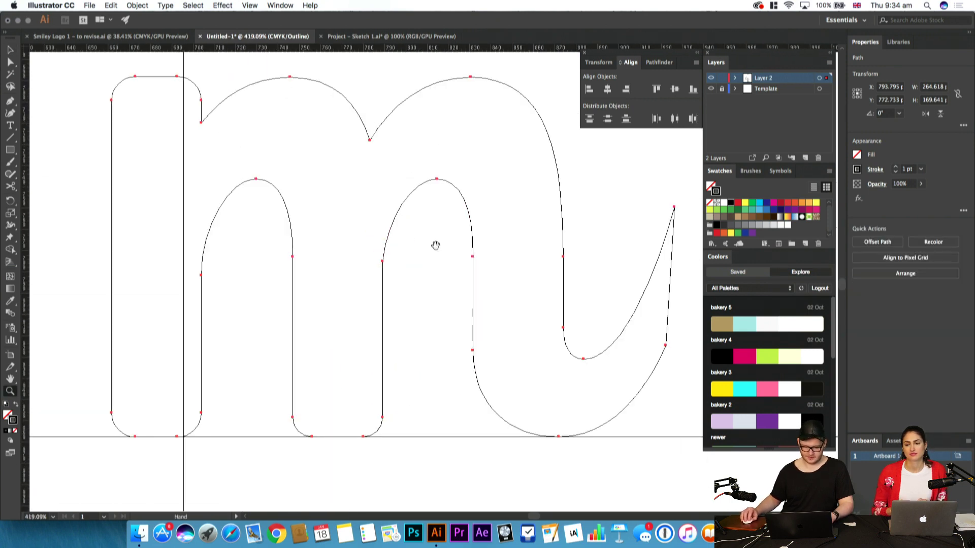
# Delete the united m copy below the original and switch the document back to Preview mode
pyautogui.press('a')
pyautogui.click(336, 143)
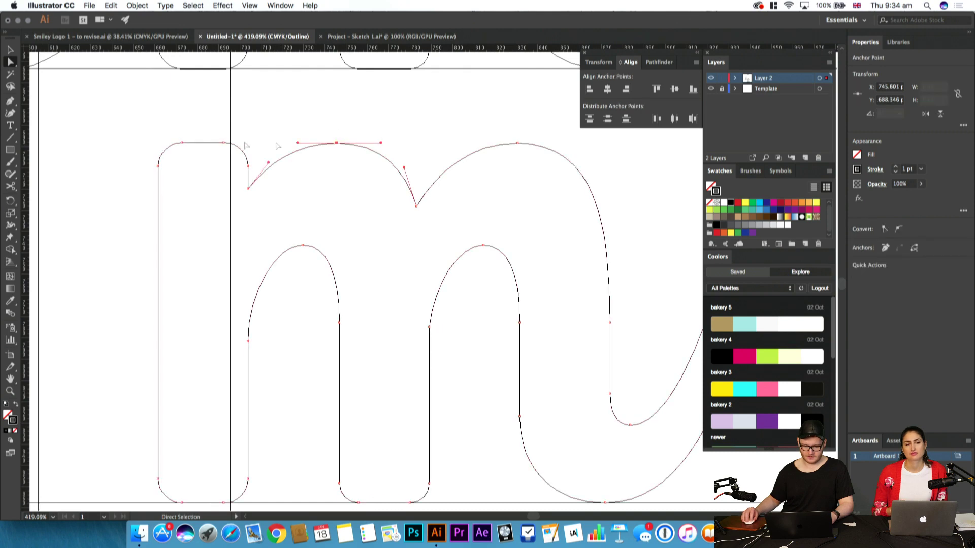
pyautogui.moveTo(272, 50); pyautogui.dragTo(236, 141)
pyautogui.press('super+a')
pyautogui.press('z')
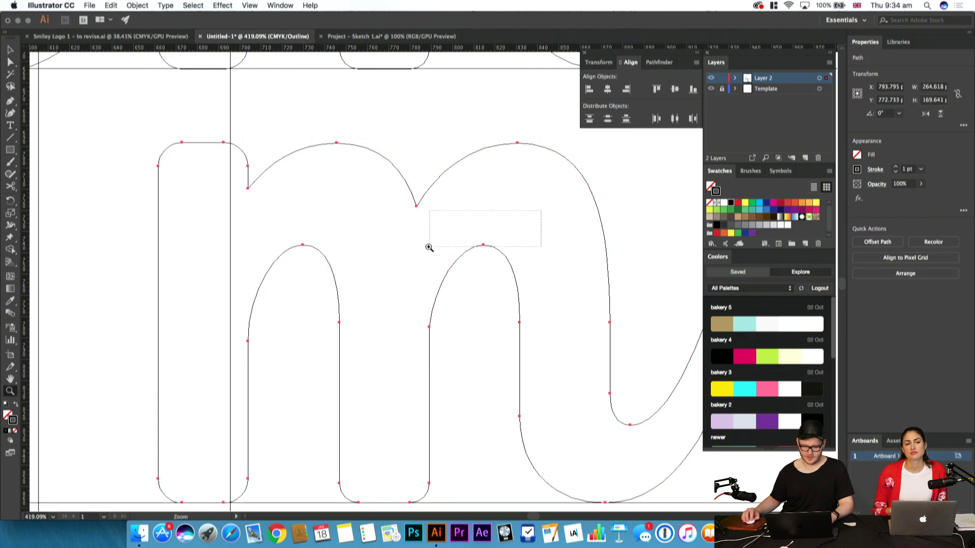
pyautogui.press('v')
pyautogui.press('Delete')
pyautogui.press('super+minus')
pyautogui.press('super+minus')
pyautogui.press('super+minus')
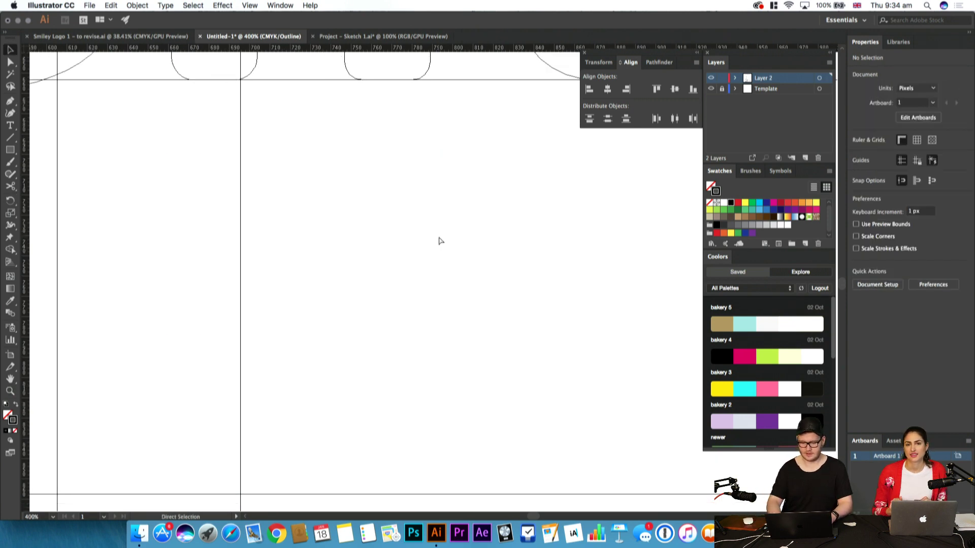
pyautogui.moveTo(438, 236); pyautogui.dragTo(330, 350)
pyautogui.press('super+y')
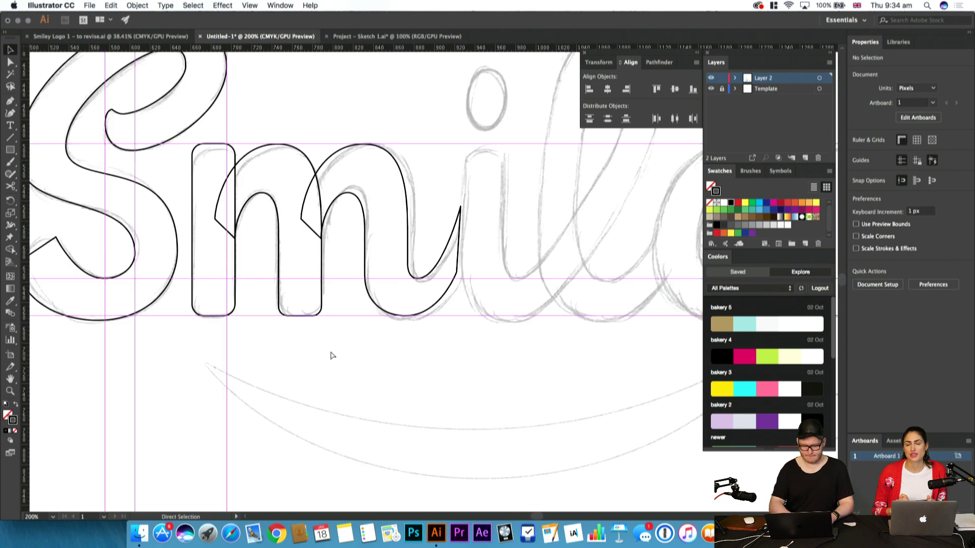
# Remove the vertical guides that cross the S and the m's first stem
pyautogui.moveTo(260, 334); pyautogui.dragTo(236, 363)
pyautogui.click(246, 6)
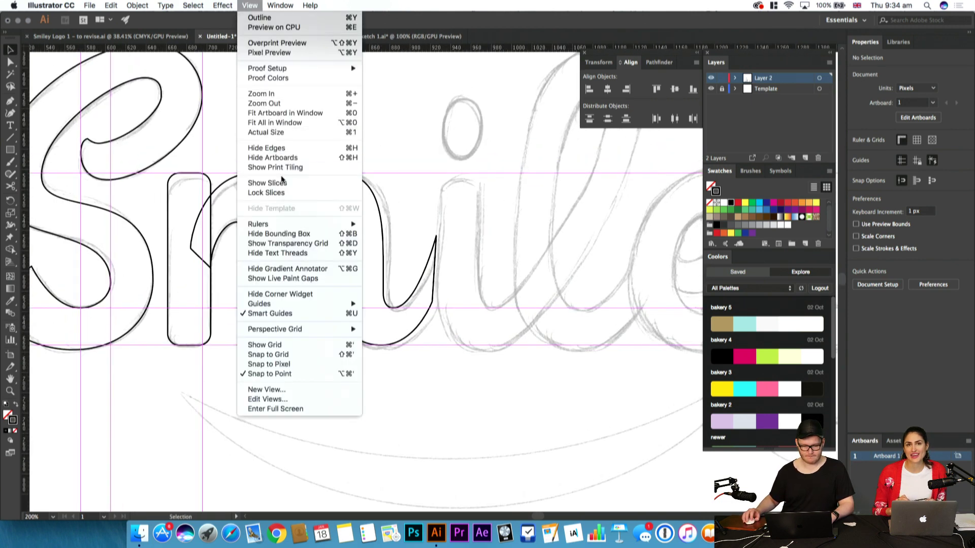
pyautogui.moveTo(278, 304)
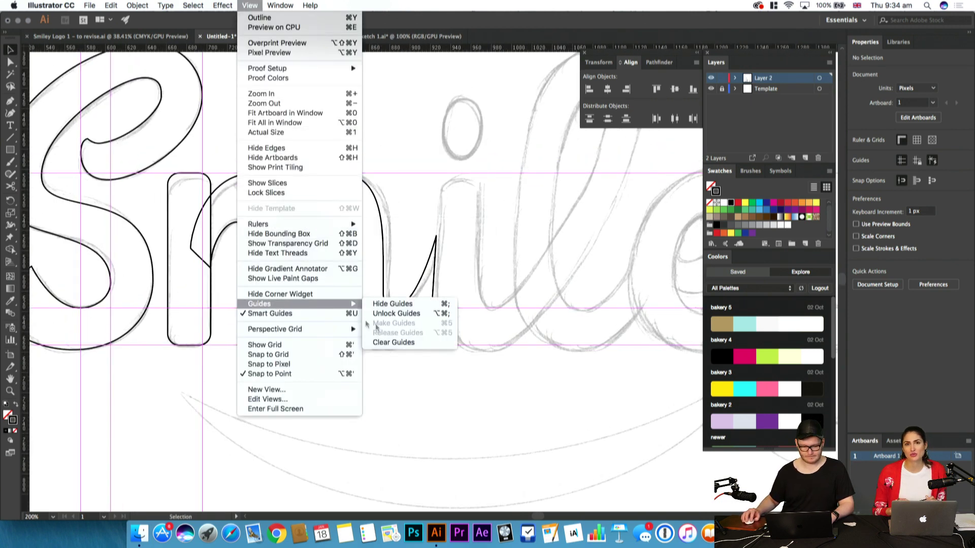
pyautogui.click(395, 344)
# Duplicate the m's first arch toward the sketched i and rotate the copy 180°
pyautogui.press('z')
pyautogui.scroll(3, 450, 301)
pyautogui.moveTo(451, 301); pyautogui.dragTo(494, 285)
pyautogui.moveTo(495, 286); pyautogui.dragTo(416, 231)
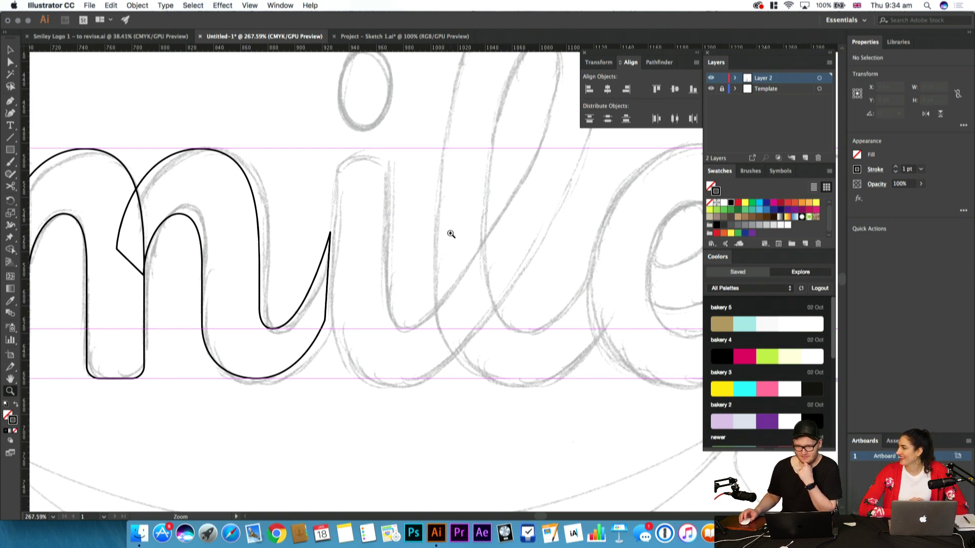
pyautogui.moveTo(356, 238); pyautogui.dragTo(384, 294)
pyautogui.moveTo(384, 294); pyautogui.dragTo(345, 235)
pyautogui.press('p')
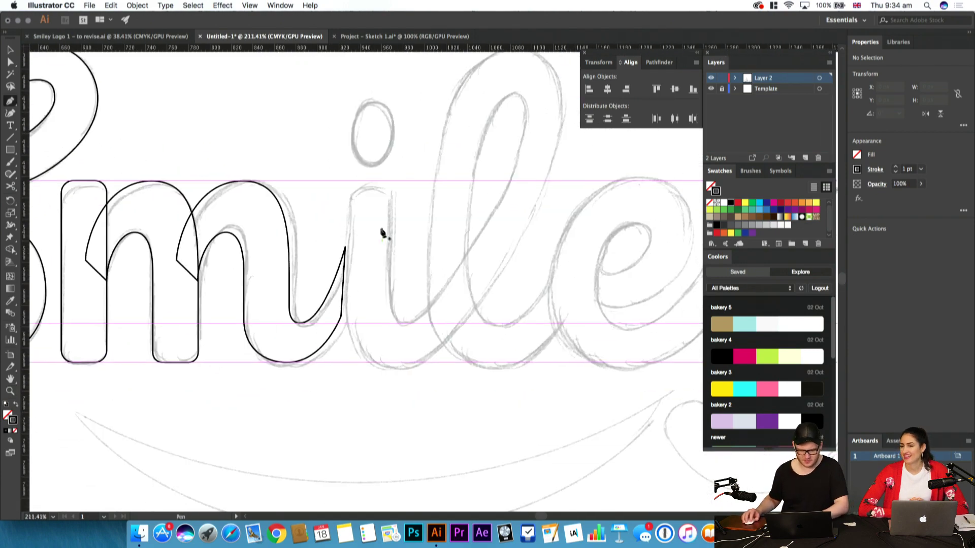
pyautogui.press('v')
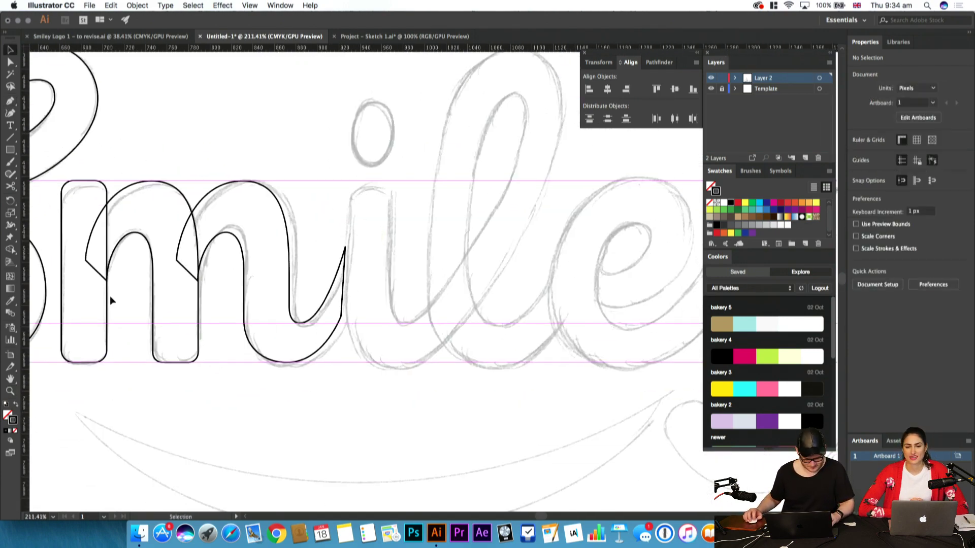
pyautogui.rightClick(204, 324)
pyautogui.click(401, 300)
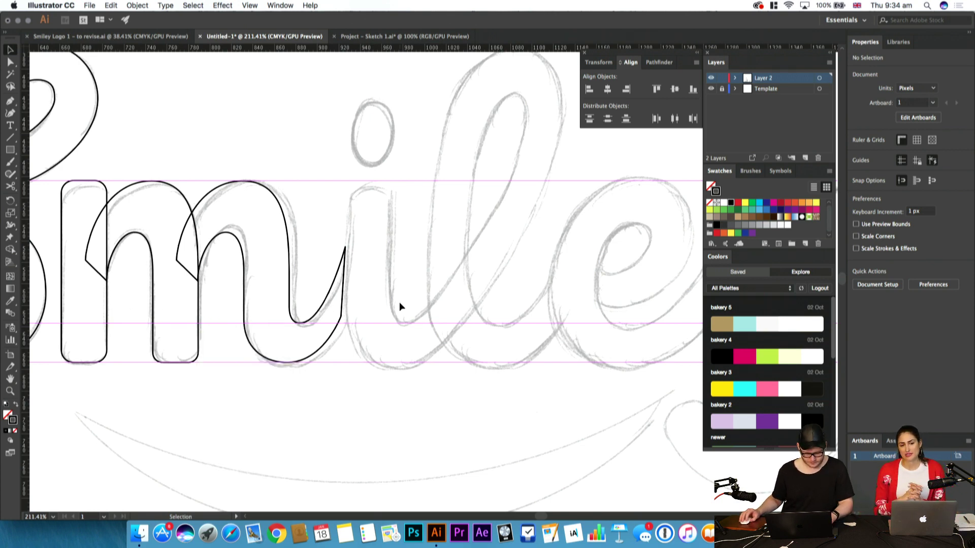
pyautogui.keyDown('alt'); pyautogui.moveTo(191, 344); pyautogui.dragTo(408, 344); pyautogui.keyUp('alt')
pyautogui.press('r')
pyautogui.keyDown('shift'); pyautogui.moveTo(531, 204); pyautogui.dragTo(286, 292); pyautogui.keyUp('shift')
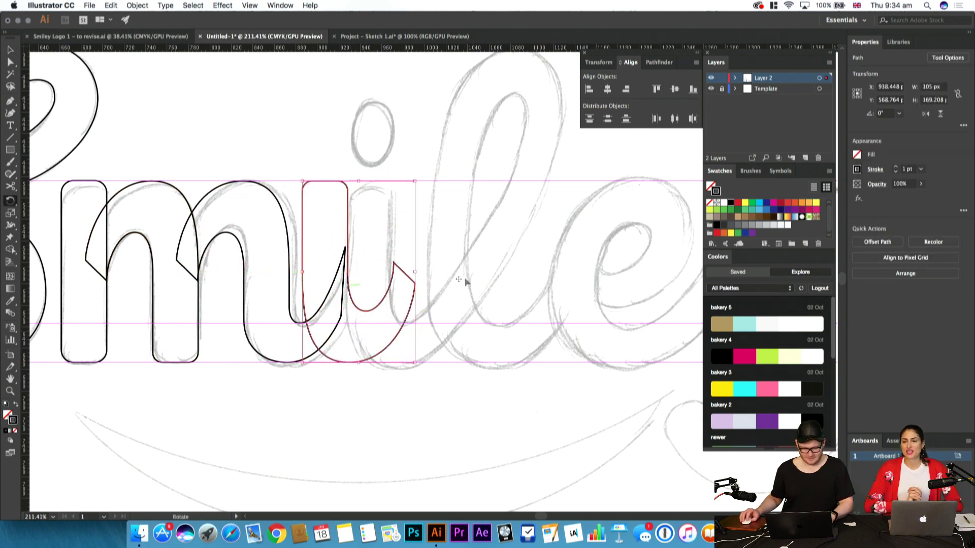
# Move the rotated arch copy over the sketched i so its stem sits beside the m's tail
pyautogui.press('v')
pyautogui.click(452, 308)
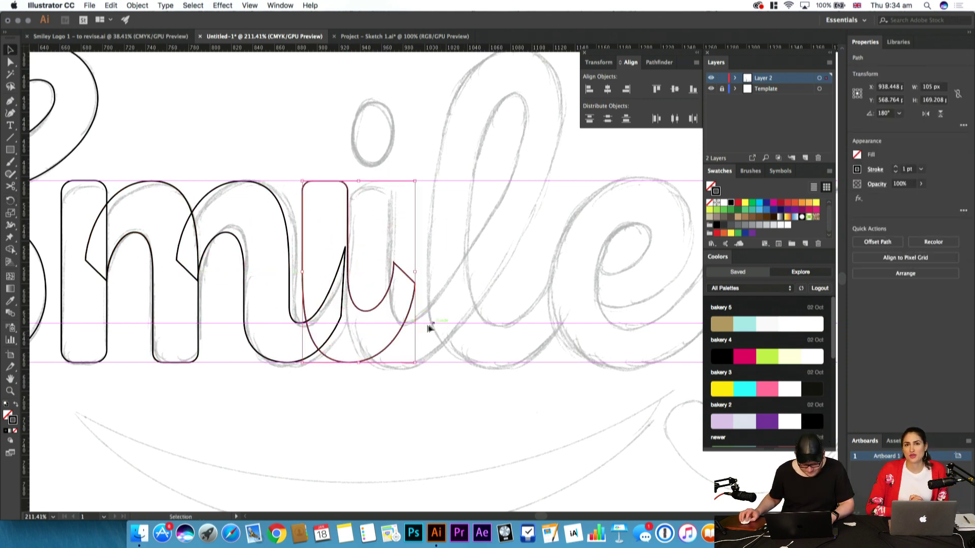
pyautogui.moveTo(404, 327); pyautogui.dragTo(473, 321)
pyautogui.click(505, 327)
pyautogui.click(531, 346)
# Lower the anchor at the bottom of the i's inner curve onto the horizontal guide shared with the m's tail
pyautogui.press('z')
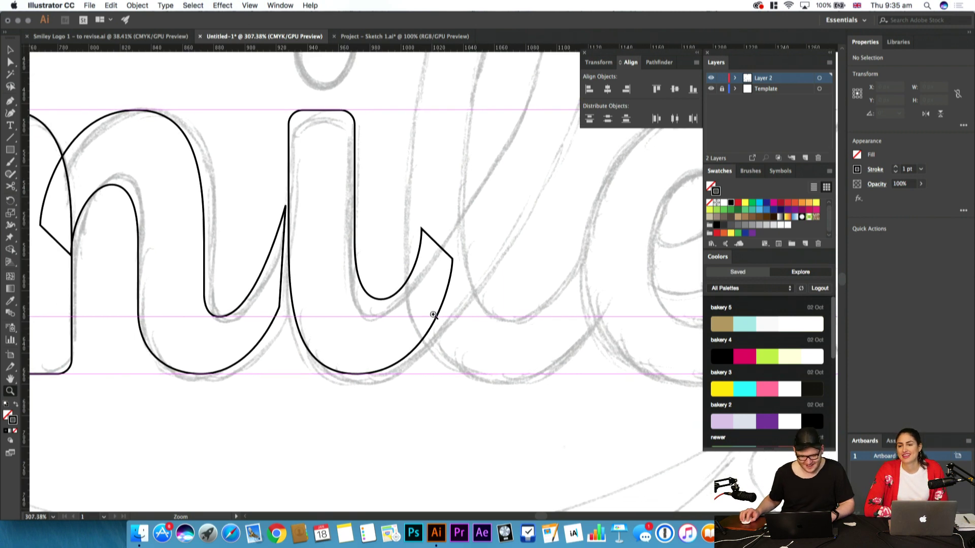
pyautogui.press('a')
pyautogui.moveTo(388, 301); pyautogui.dragTo(368, 329)
pyautogui.click(529, 321)
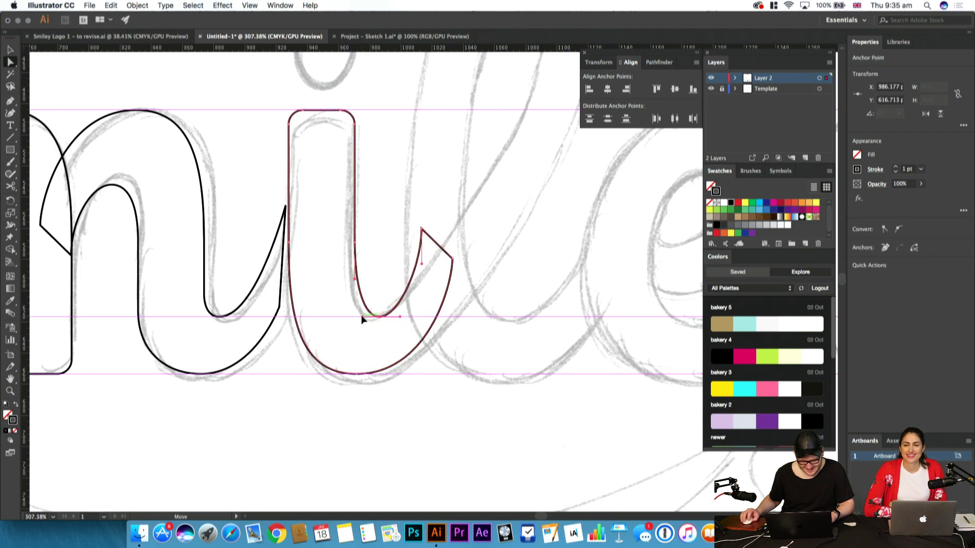
pyautogui.click(382, 252)
pyautogui.click(355, 279)
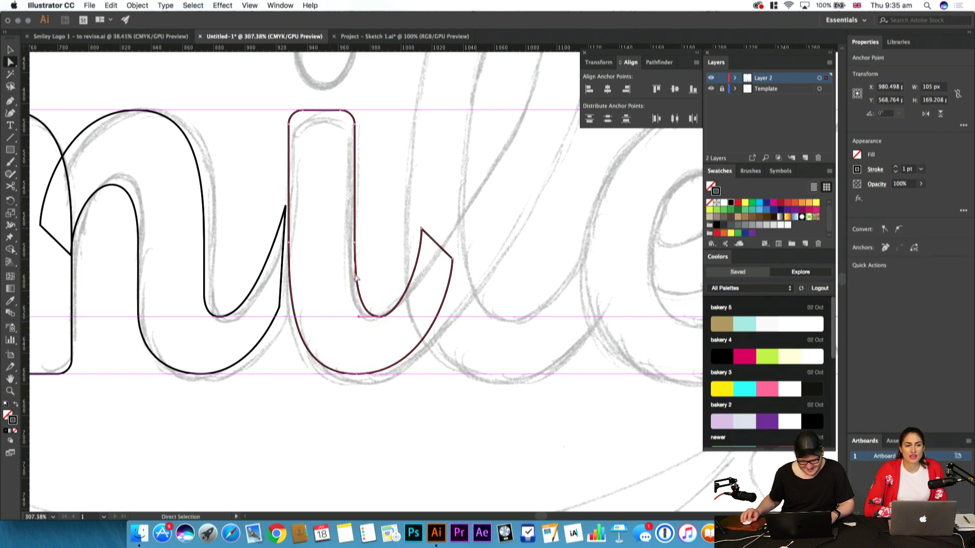
pyautogui.click(393, 283)
pyautogui.click(492, 291)
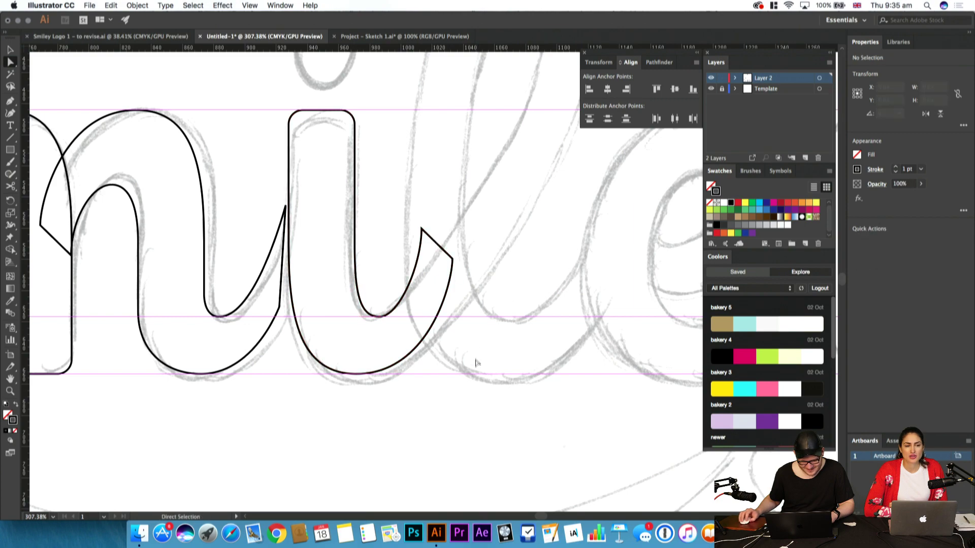
pyautogui.moveTo(473, 346); pyautogui.dragTo(398, 286)
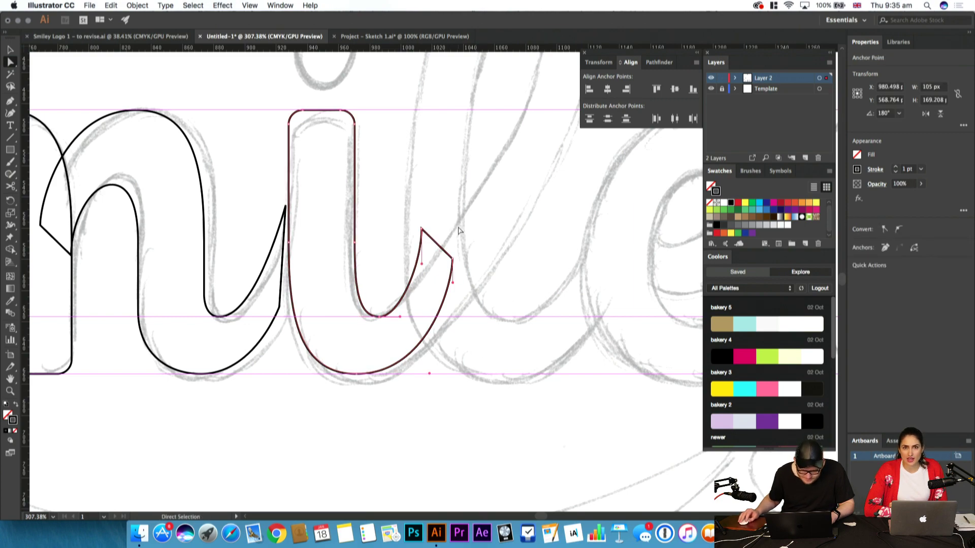
pyautogui.click(492, 230)
pyautogui.moveTo(489, 238); pyautogui.dragTo(432, 238)
# Replace the m's first arch with a duplicate of the i shape rotated 180° and aligned to the m
pyautogui.moveTo(217, 263); pyautogui.dragTo(318, 306)
pyautogui.press('v')
pyautogui.click(312, 346)
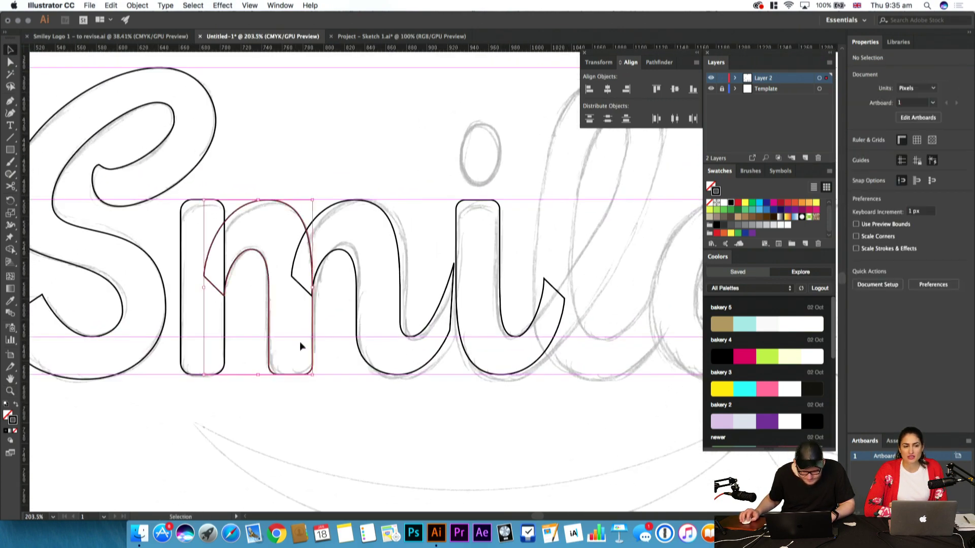
pyautogui.press('Delete')
pyautogui.moveTo(508, 333); pyautogui.dragTo(310, 340)
pyautogui.press('r')
pyautogui.moveTo(405, 152); pyautogui.dragTo(221, 440)
pyautogui.press('v')
pyautogui.moveTo(341, 379)
pyautogui.mouseDown()
pyautogui.moveTo(276, 381)
pyautogui.moveTo(290, 374)
pyautogui.mouseUp()
pyautogui.click(335, 415)
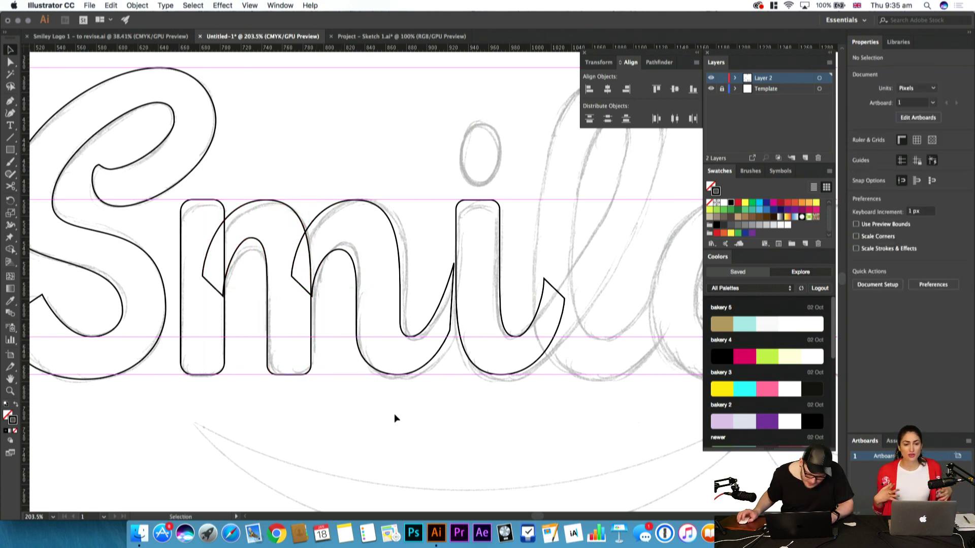
# Add a horizontal guide at the first arch's inner peak and raise the second arch's inner top anchor to it
pyautogui.press('a')
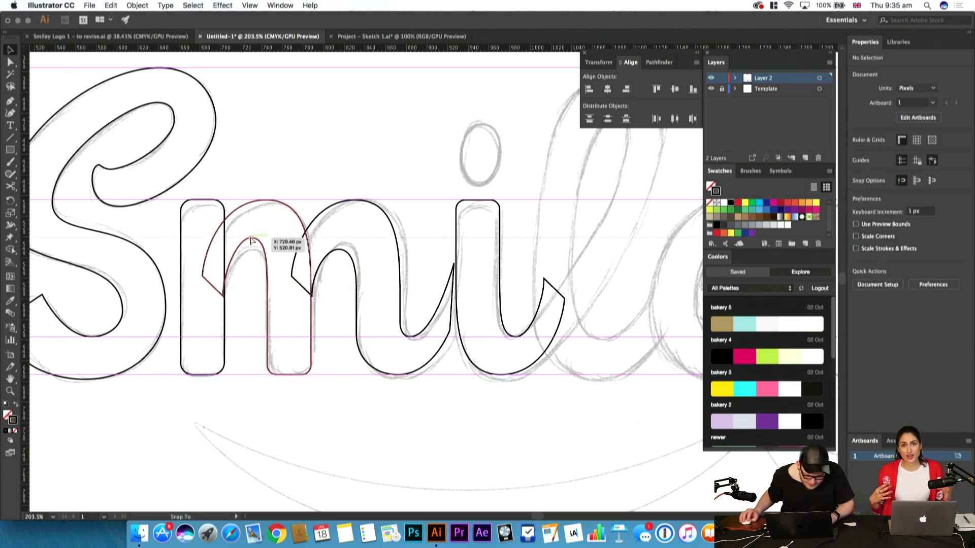
pyautogui.scroll(5, 323, 248)
pyautogui.click(374, 254)
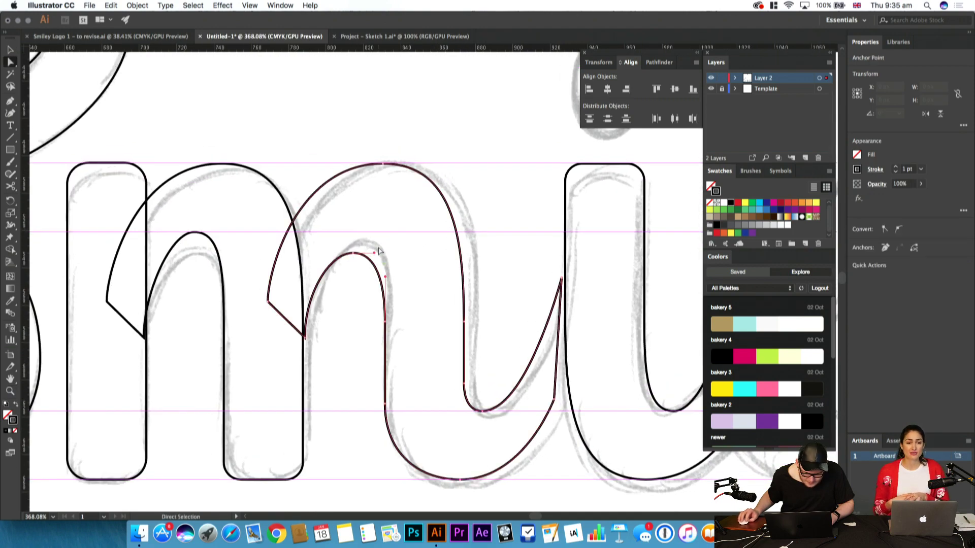
pyautogui.moveTo(353, 252); pyautogui.dragTo(384, 233)
pyautogui.click(348, 286)
pyautogui.click(370, 242)
pyautogui.click(404, 256)
# Nudge the second arch's inner top anchor slightly right and compare its curve with the first arch's
pyautogui.click(354, 232)
pyautogui.click(392, 222)
pyautogui.click(354, 232)
pyautogui.press('Right')
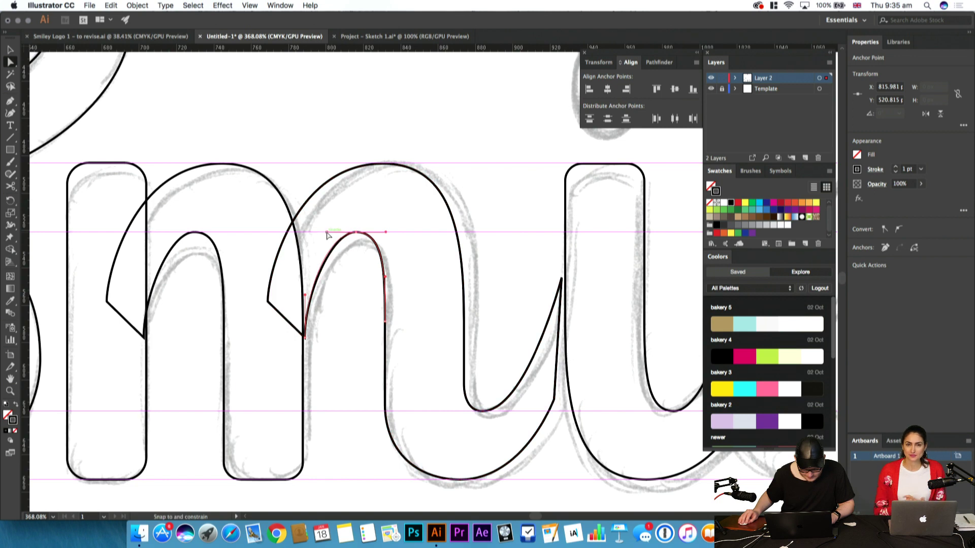
pyautogui.click(354, 263)
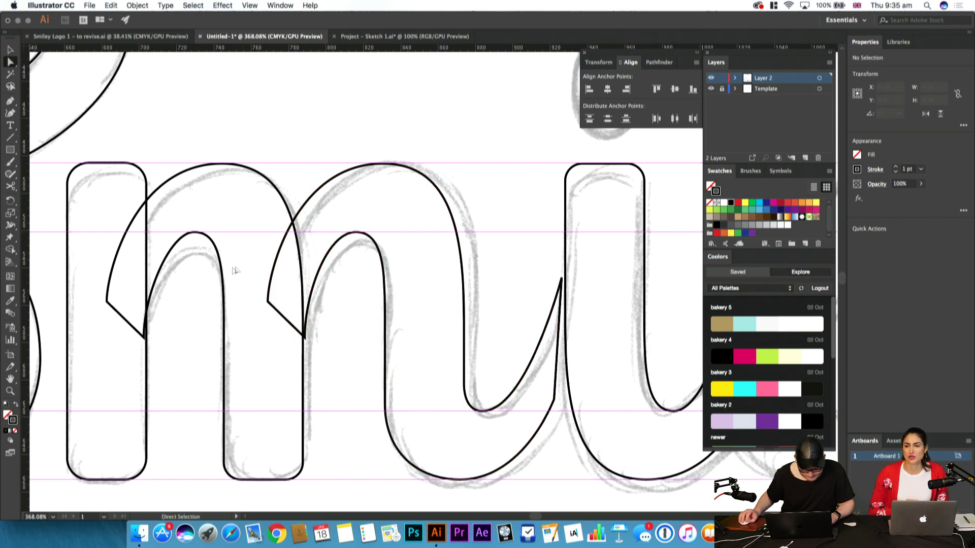
pyautogui.moveTo(240, 179); pyautogui.dragTo(223, 204)
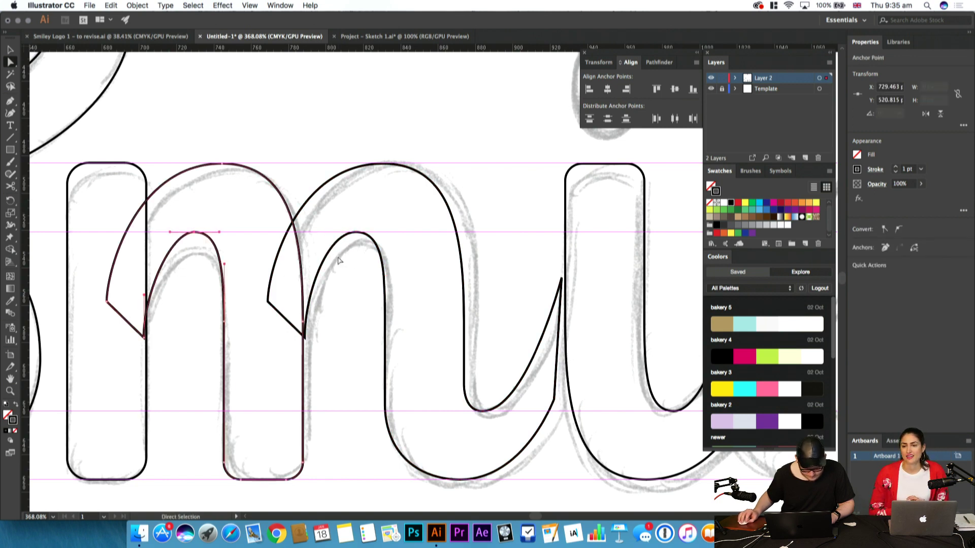
pyautogui.click(371, 223)
pyautogui.moveTo(349, 278); pyautogui.dragTo(180, 268)
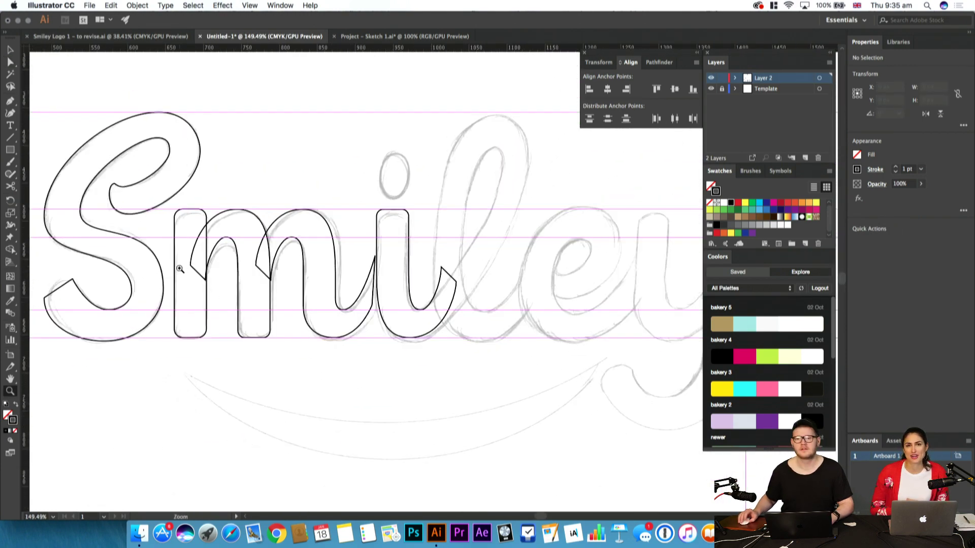
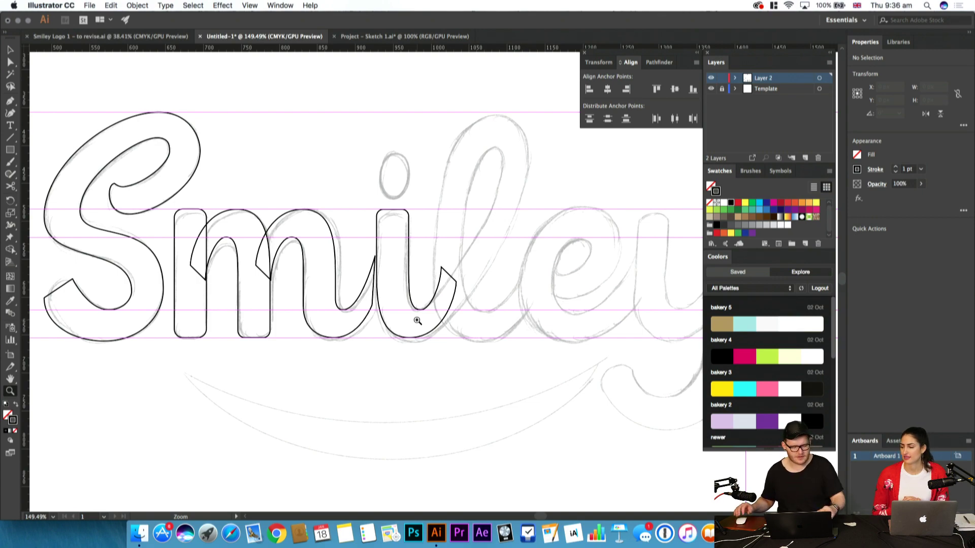
# Add a vertical guide between the tip of the m's tail and the i's stem
pyautogui.moveTo(417, 321); pyautogui.dragTo(474, 305)
pyautogui.press('a')
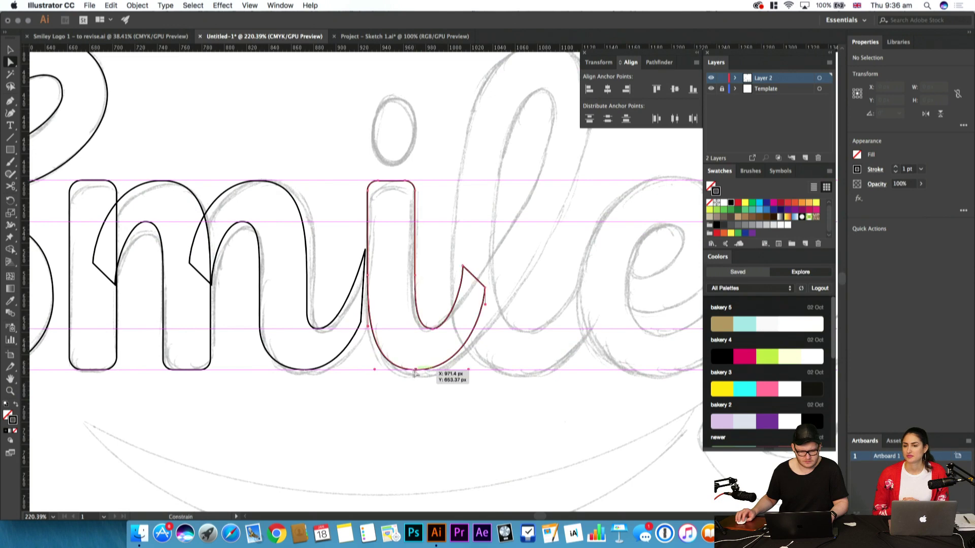
pyautogui.click(402, 370)
pyautogui.press('v')
pyautogui.click(453, 383)
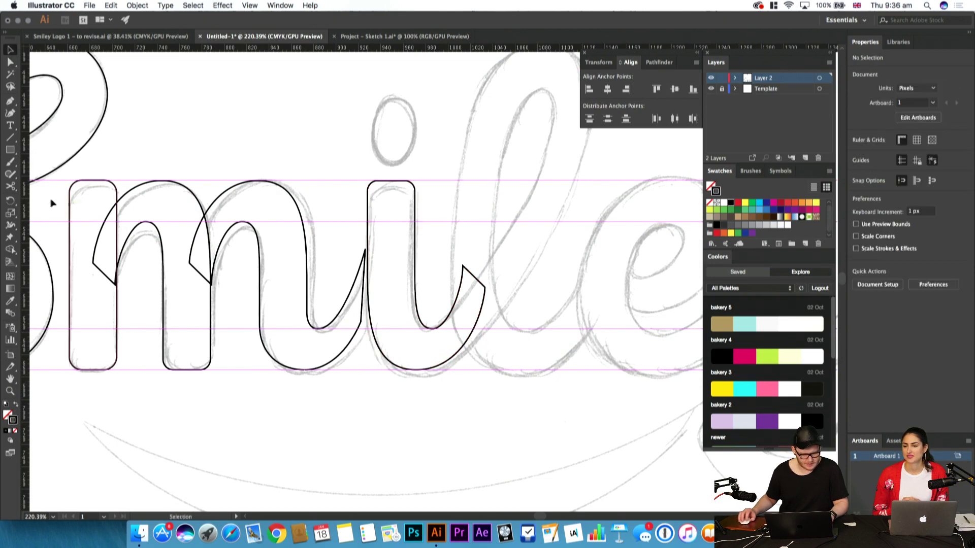
pyautogui.moveTo(362, 258); pyautogui.dragTo(368, 252)
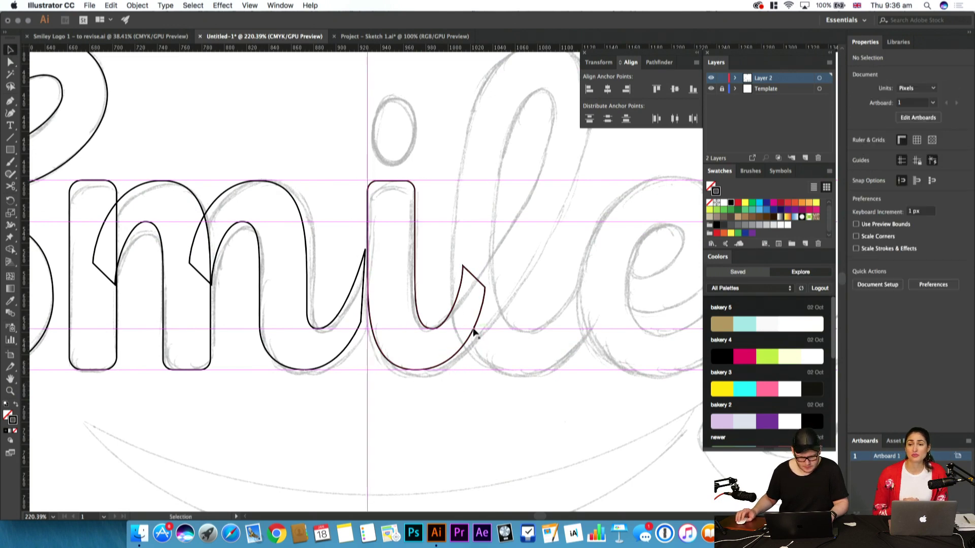
# Clear the traced i shape off the sketched i
pyautogui.press('a')
pyautogui.click(404, 368)
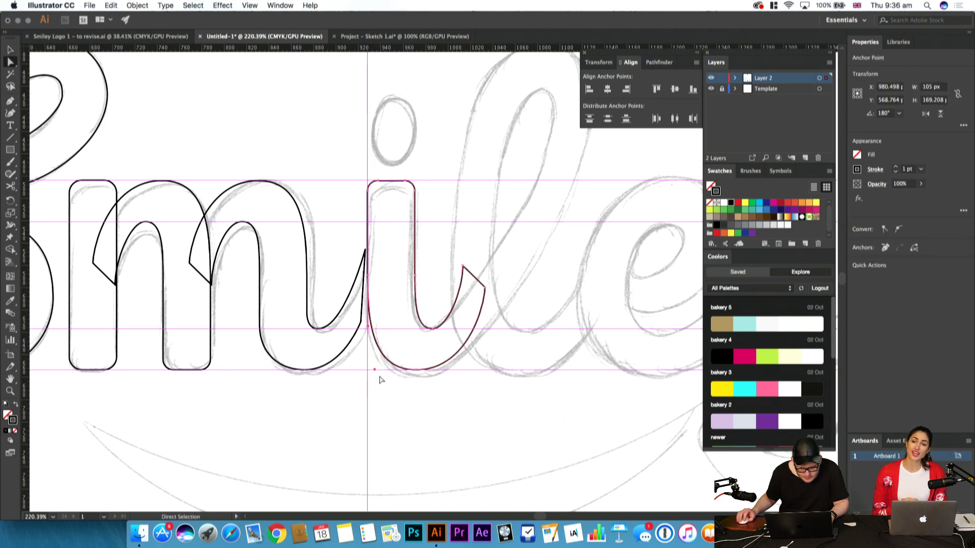
pyautogui.press('v')
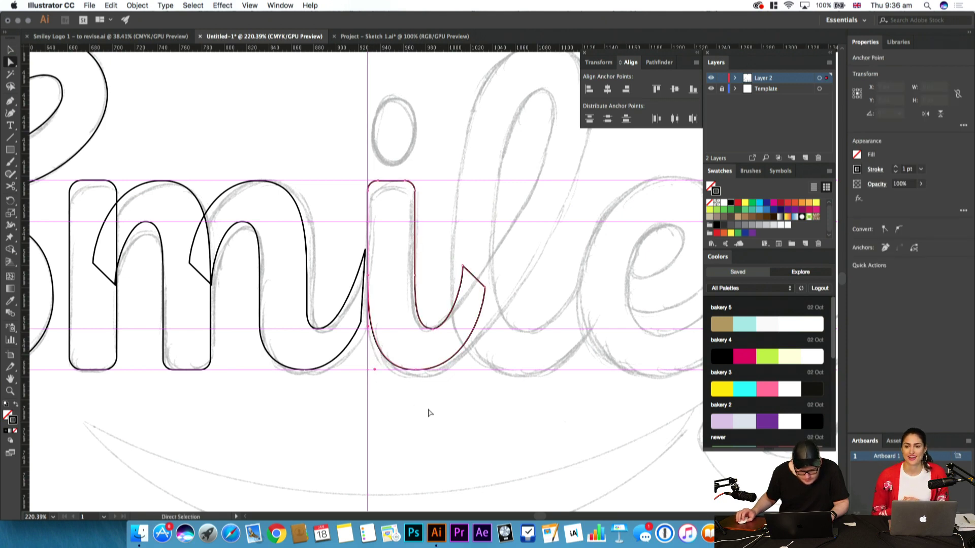
pyautogui.click(464, 270)
pyautogui.moveTo(456, 302); pyautogui.dragTo(572, 392)
pyautogui.click(394, 233)
pyautogui.moveTo(385, 231); pyautogui.dragTo(623, 228)
# Duplicate the m's first stem over the sketched i, cut it below the rounded top corners, and delete the lower part
pyautogui.moveTo(434, 220); pyautogui.dragTo(465, 207)
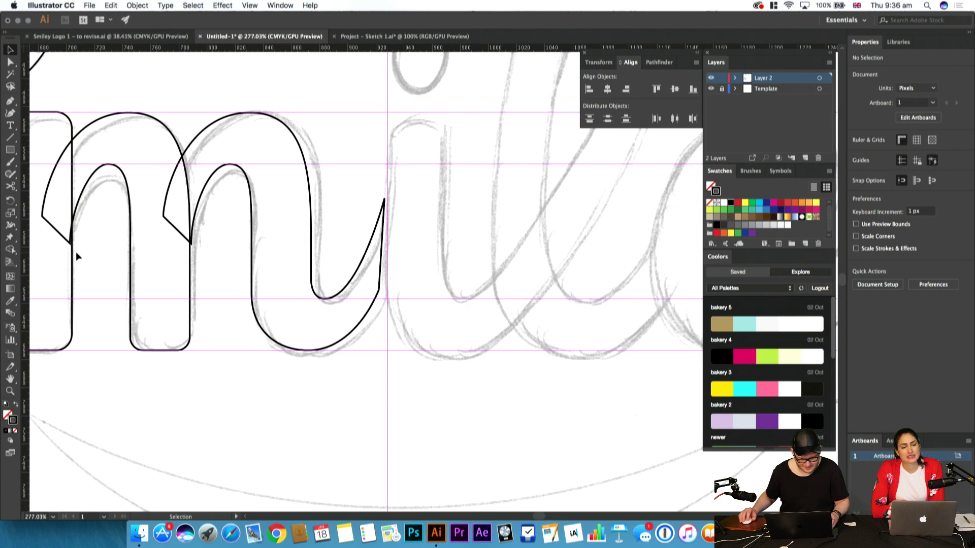
pyautogui.moveTo(73, 264); pyautogui.dragTo(452, 279)
pyautogui.press('c')
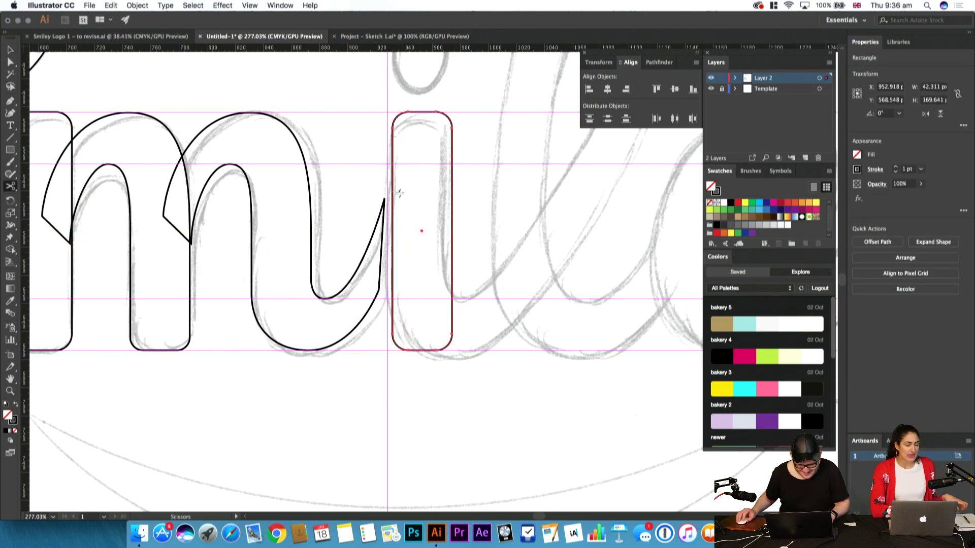
pyautogui.click(452, 128)
pyautogui.click(452, 128)
pyautogui.press('v')
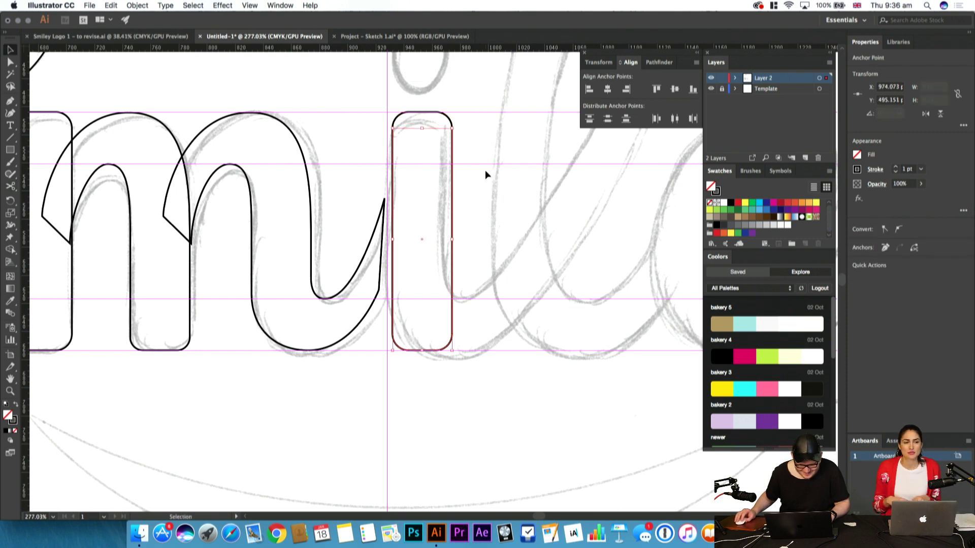
pyautogui.press('Delete')
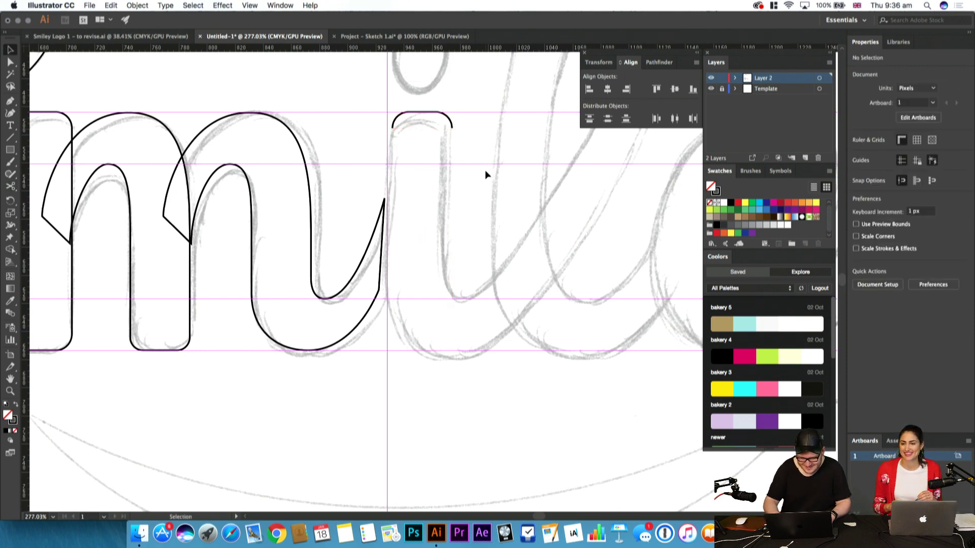
# Move the i's rounded top piece left so its outer edge sits on the vertical guide beside the m
pyautogui.moveTo(459, 165); pyautogui.dragTo(406, 174)
pyautogui.click(376, 122)
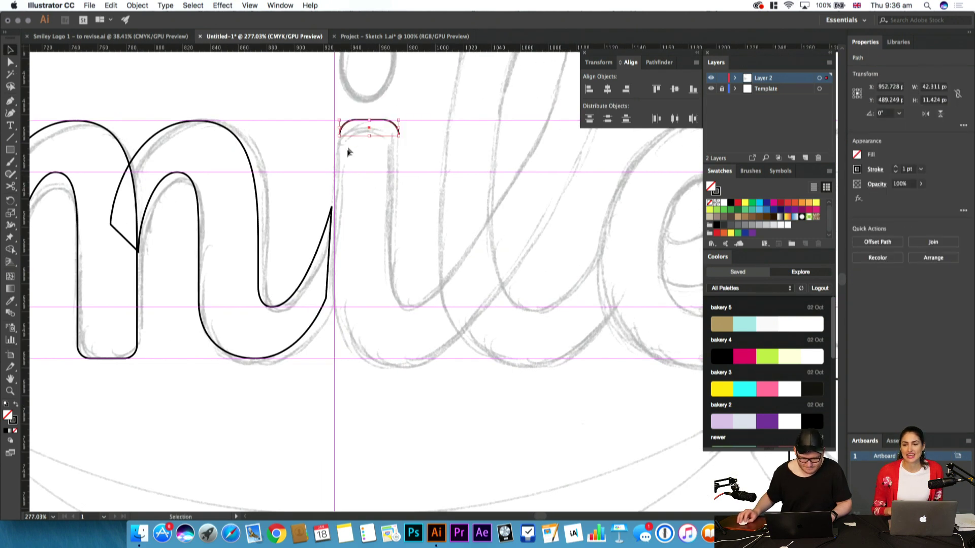
pyautogui.moveTo(370, 121); pyautogui.dragTo(365, 122)
# Extend the i's rounded top straight down the vertical guide to form the upper left edge of the stem
pyautogui.click(451, 128)
pyautogui.press('p')
pyautogui.click(334, 135)
pyautogui.moveTo(334, 193); pyautogui.dragTo(351, 194)
pyautogui.moveTo(399, 358); pyautogui.dragTo(445, 327)
pyautogui.press('super+z')
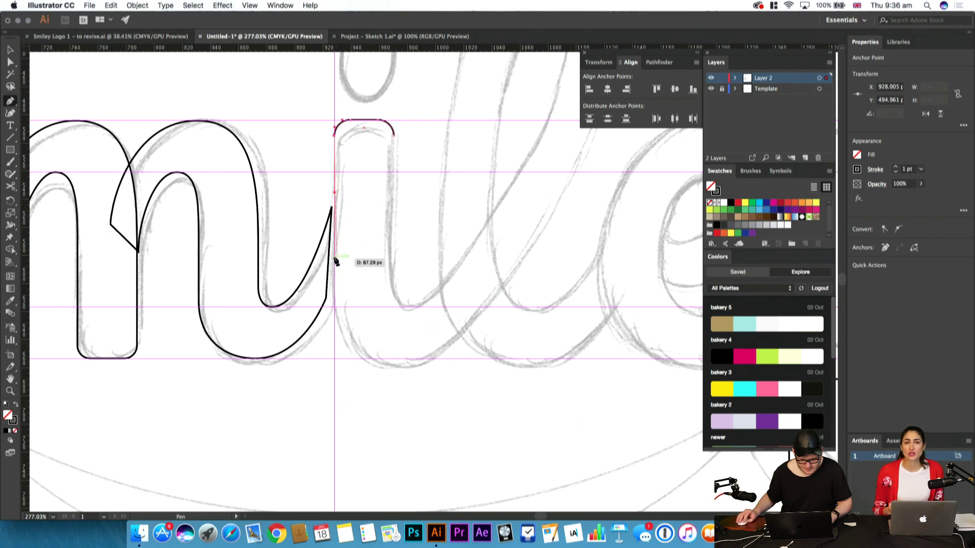
pyautogui.moveTo(334, 263); pyautogui.dragTo(334, 294)
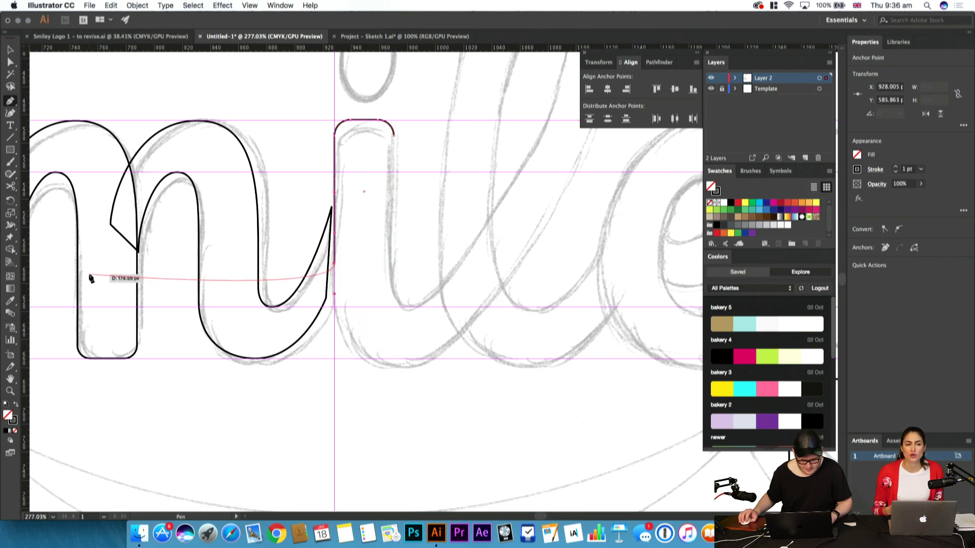
pyautogui.hotkey('ctrl', 'z')
# Unlock the Template layer, shift the sketch up about 7 px to fit the baseline guide, and lock the layer again
pyautogui.press('v')
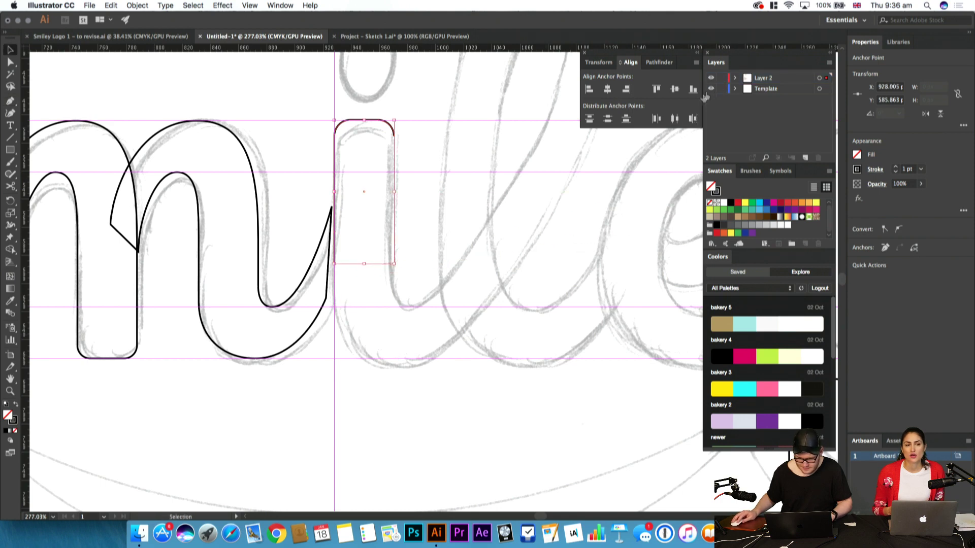
pyautogui.click(480, 212)
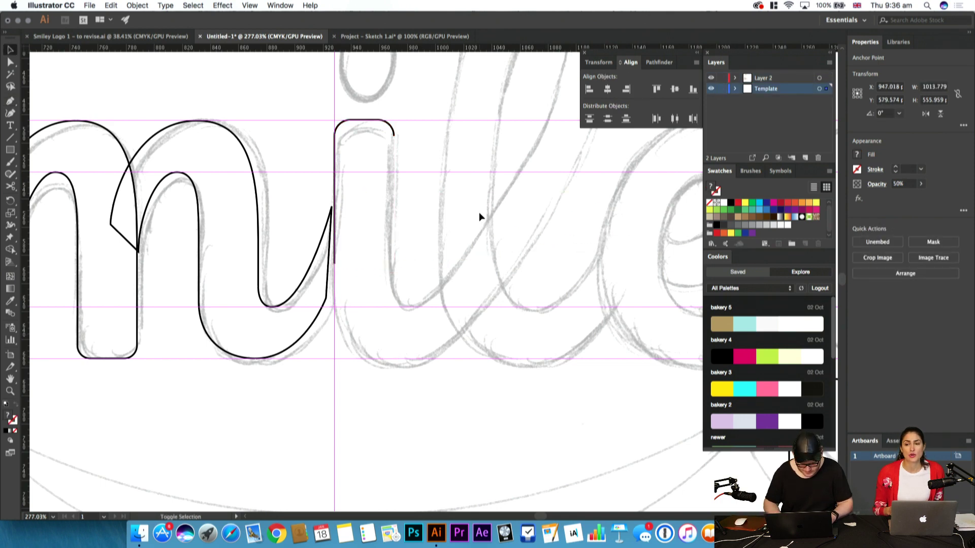
pyautogui.hotkey('shift', 'Up')
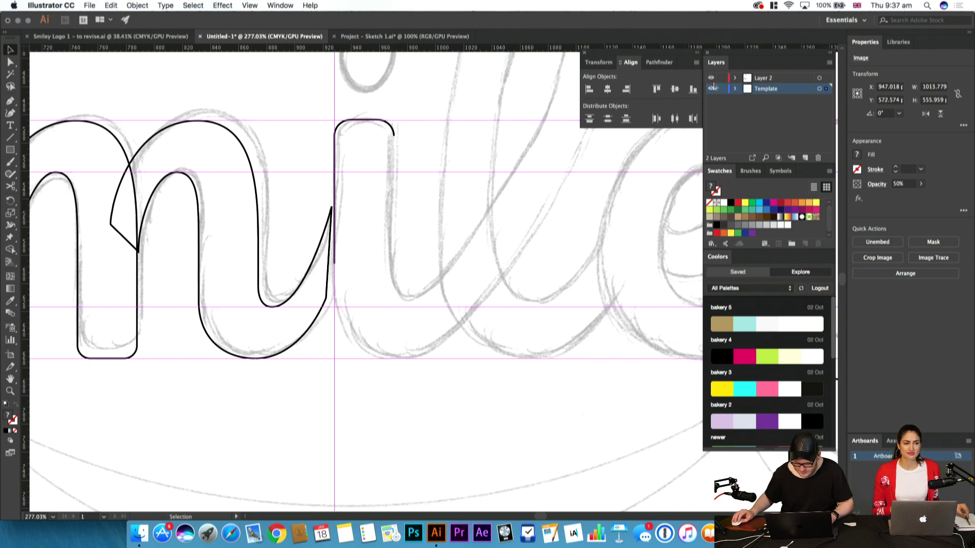
pyautogui.hotkey('ctrl', '2')
# Try to curve the i's left edge down to the baseline guide and adjust the curve's handles
pyautogui.press('p')
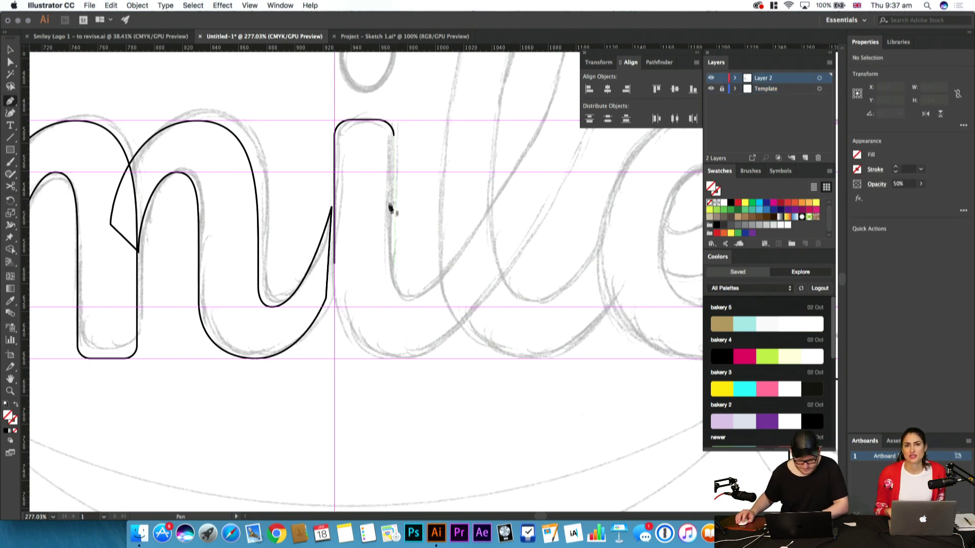
pyautogui.click(333, 267)
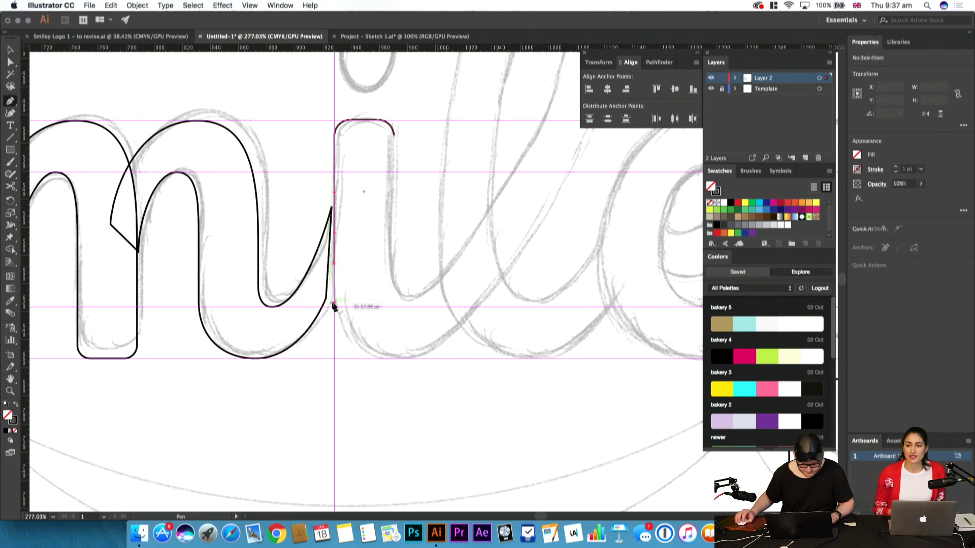
pyautogui.moveTo(397, 359); pyautogui.dragTo(445, 358)
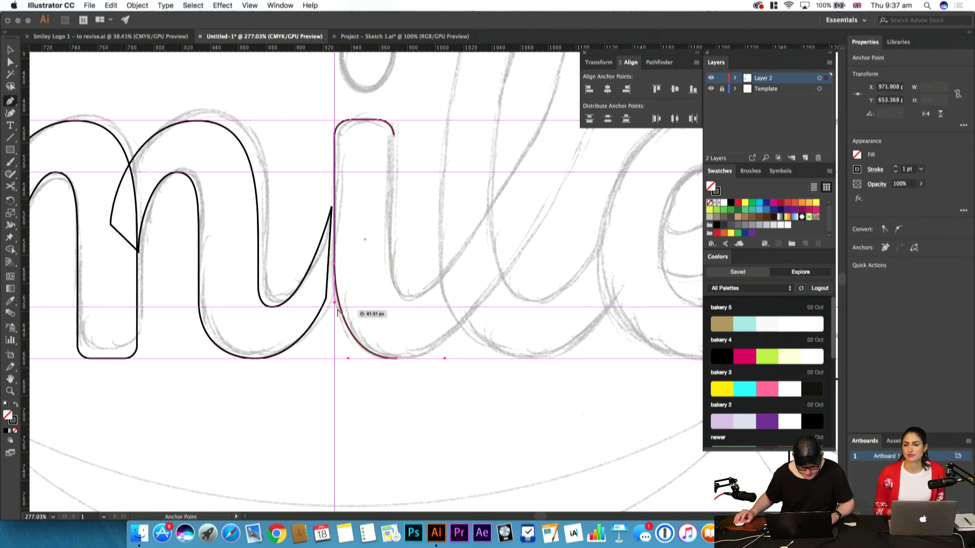
pyautogui.moveTo(334, 303); pyautogui.dragTo(340, 313)
pyautogui.moveTo(348, 359); pyautogui.dragTo(445, 358)
pyautogui.moveTo(427, 298); pyautogui.dragTo(397, 348)
pyautogui.keyDown('super'); pyautogui.click(385, 320); pyautogui.keyUp('super')
# Try to trace the i's right stem edge downward and curve it onto the guide above the baseline
pyautogui.click(364, 187)
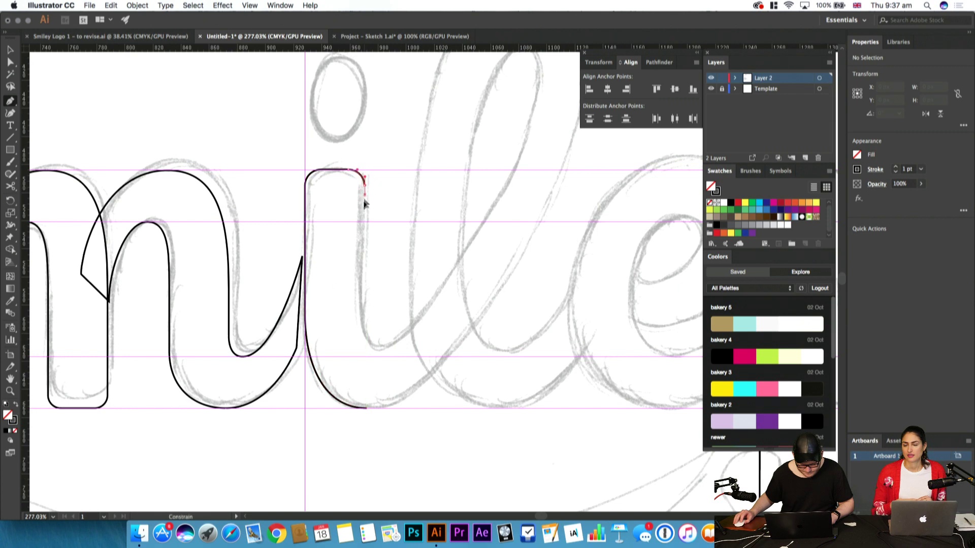
pyautogui.click(365, 340)
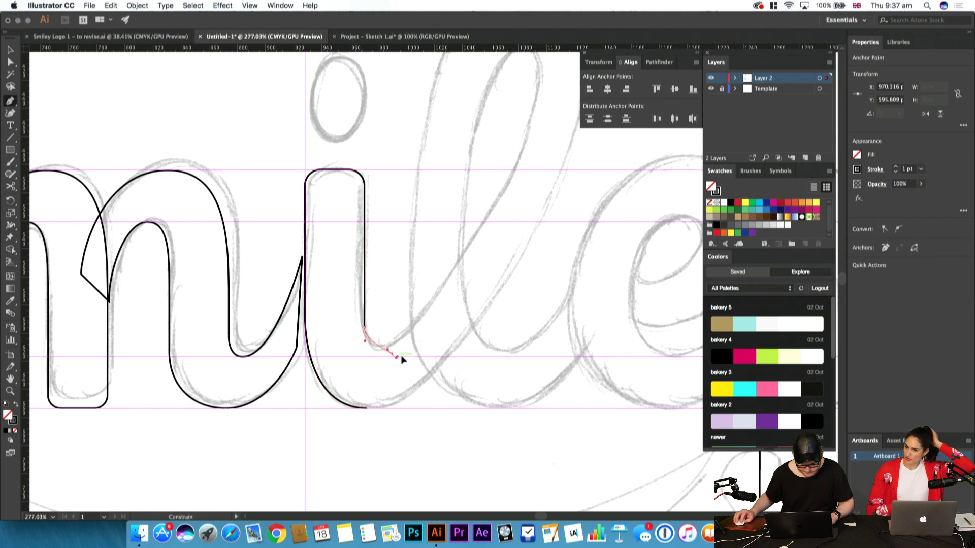
pyautogui.moveTo(385, 357); pyautogui.dragTo(402, 356)
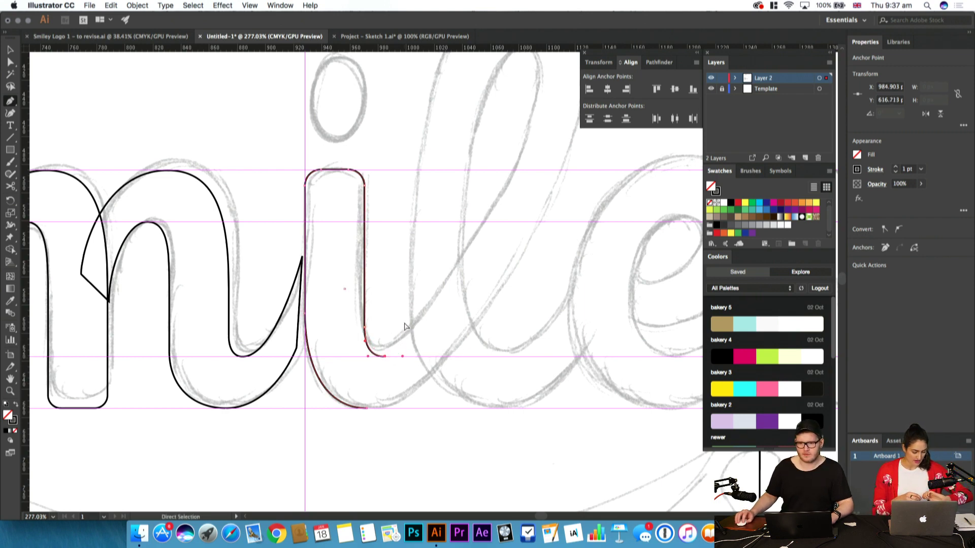
pyautogui.moveTo(374, 315); pyautogui.dragTo(347, 296)
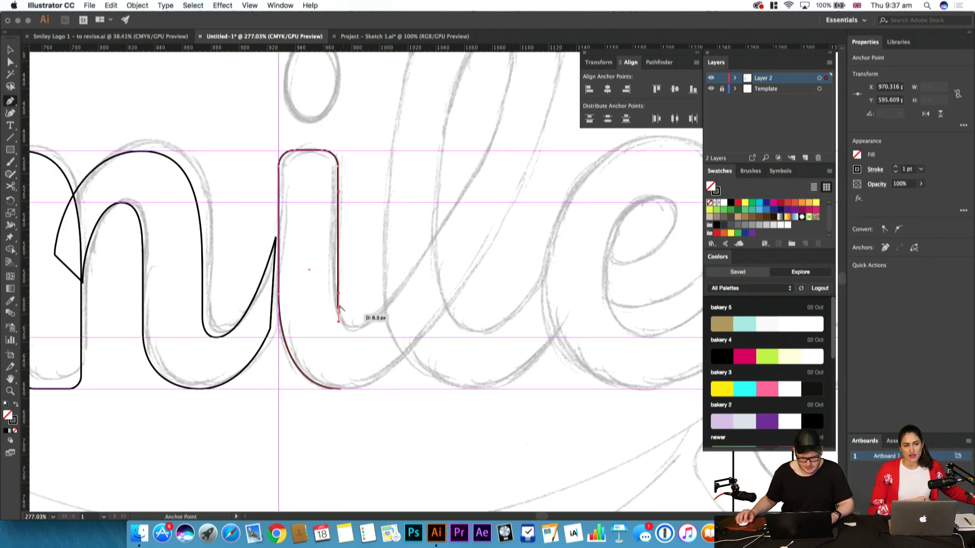
pyautogui.click(338, 316)
pyautogui.click(360, 337)
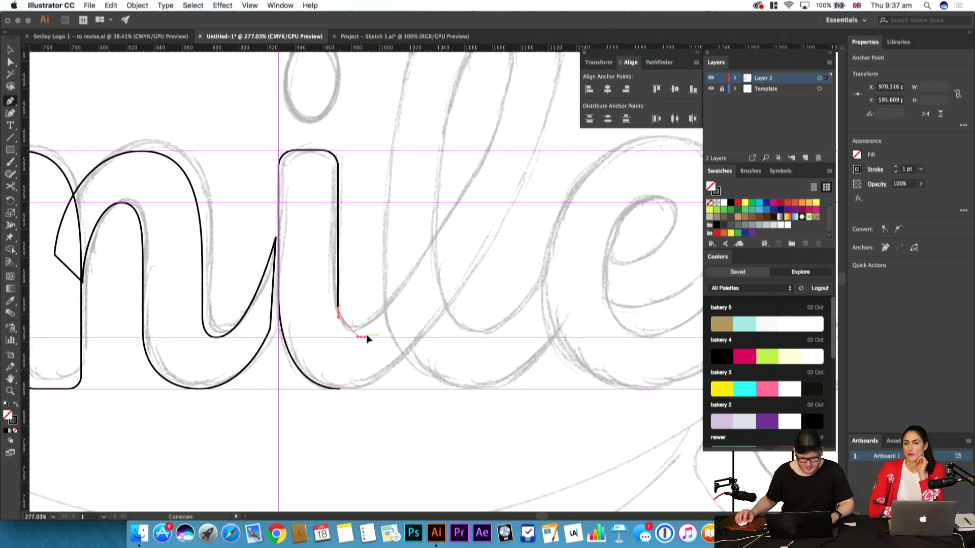
pyautogui.moveTo(377, 331); pyautogui.dragTo(375, 333)
pyautogui.hscroll(-1, 373, 352)
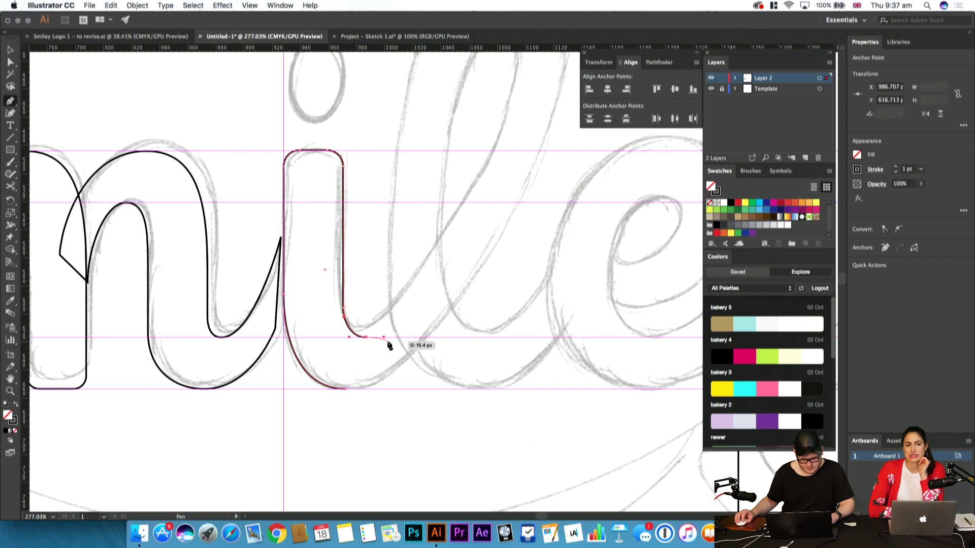
# Undo the i's traced right edge and lower curve back to the rounded top with its straight left edge
pyautogui.press('v')
pyautogui.click(231, 401)
pyautogui.click(243, 376)
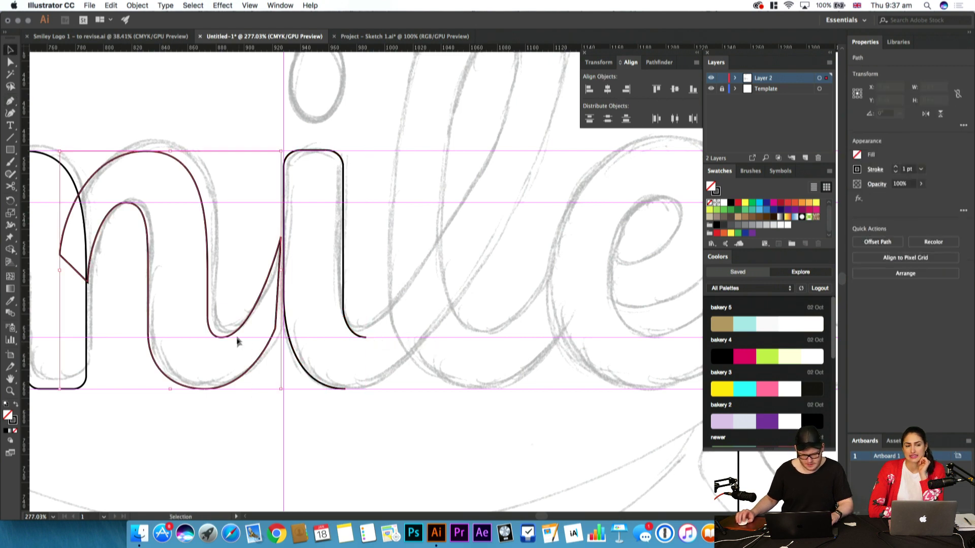
pyautogui.rightClick(238, 334)
pyautogui.click(447, 391)
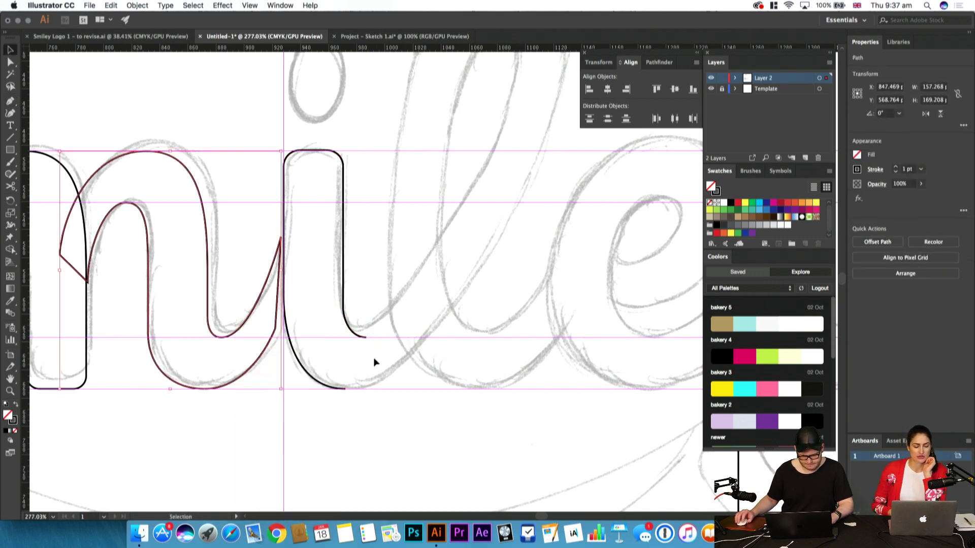
pyautogui.press('a')
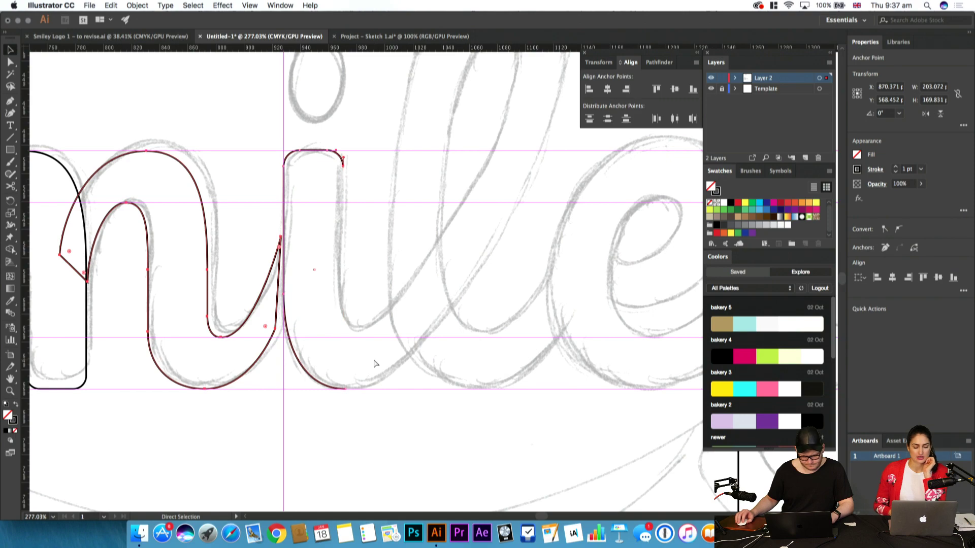
pyautogui.moveTo(373, 359); pyautogui.dragTo(429, 372)
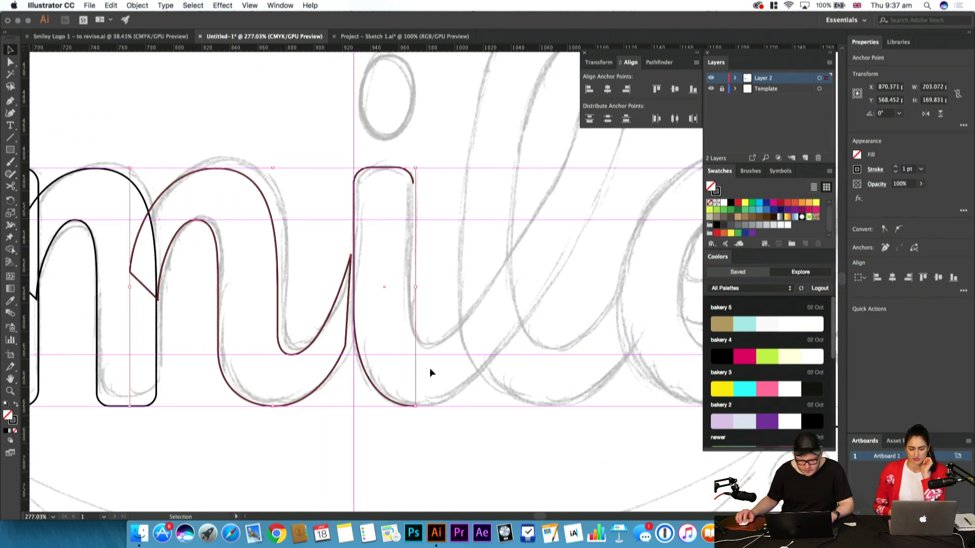
pyautogui.press('Delete')
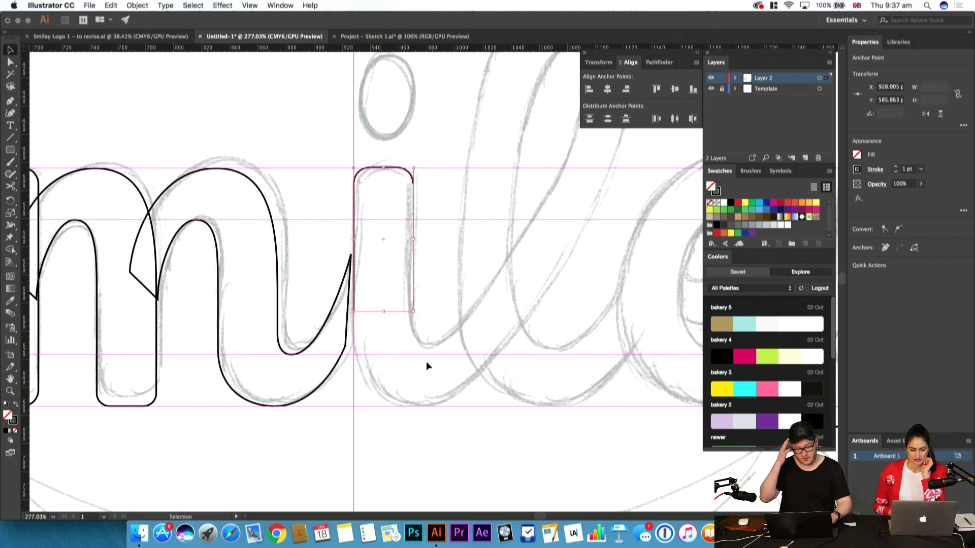
# Examine the whole Smiley lettering and compare the m's arches with the unfinished i
pyautogui.moveTo(426, 324); pyautogui.dragTo(389, 302)
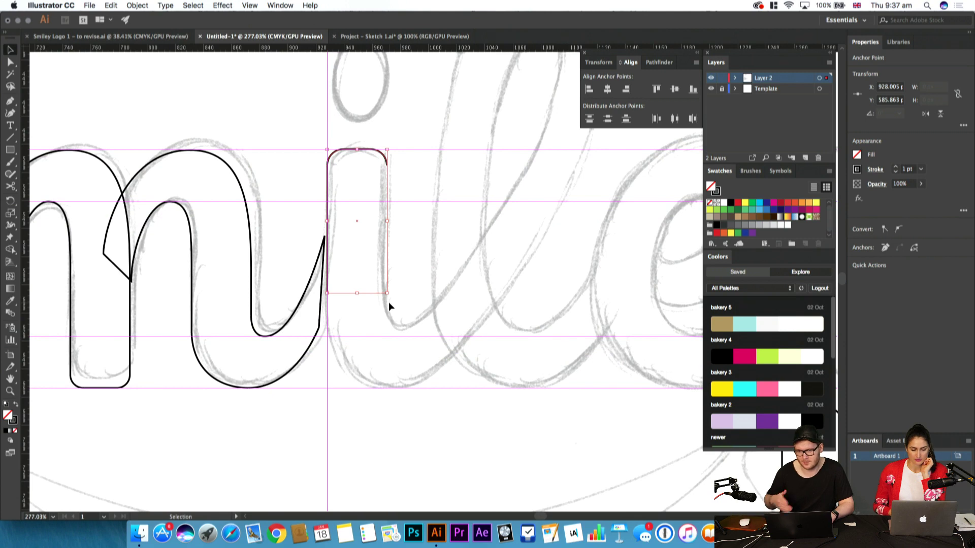
pyautogui.click(376, 331)
pyautogui.moveTo(310, 365); pyautogui.dragTo(330, 338)
pyautogui.click(492, 362)
pyautogui.press('super+z')
pyautogui.click(455, 382)
pyautogui.press('super+space')
pyautogui.write('z')
pyautogui.press('Escape')
pyautogui.press('z')
pyautogui.press('space')
pyautogui.moveTo(330, 339); pyautogui.dragTo(348, 287)
pyautogui.moveTo(430, 312); pyautogui.dragTo(163, 355)
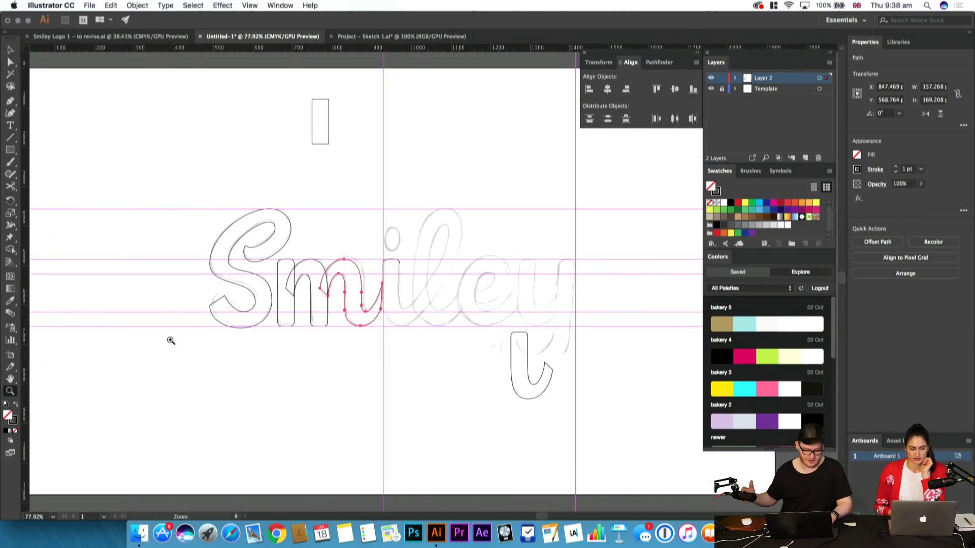
pyautogui.moveTo(283, 296); pyautogui.dragTo(296, 342)
pyautogui.moveTo(396, 316); pyautogui.dragTo(516, 289)
pyautogui.moveTo(419, 371); pyautogui.dragTo(544, 273)
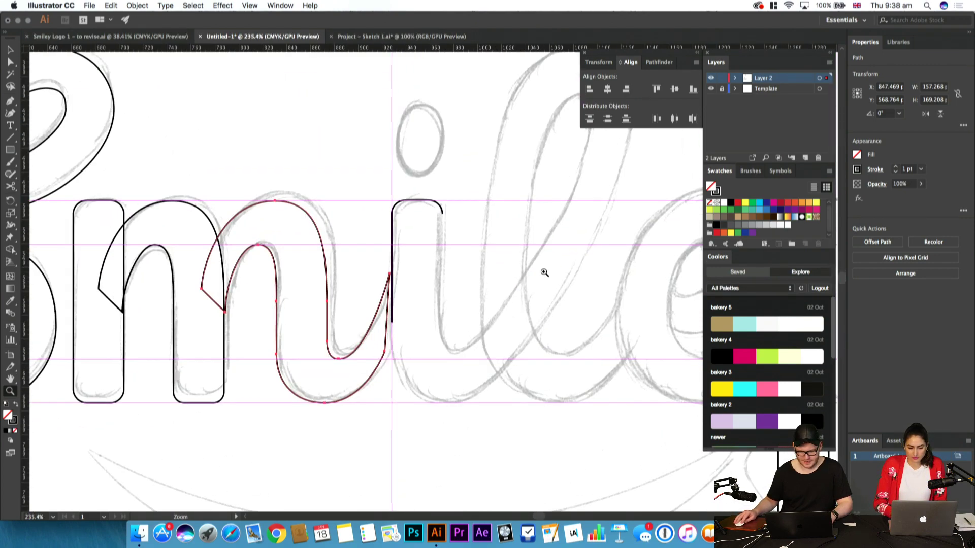
# Duplicate the m's first arch, rotate the copy 180°, and fit it over the sketched i
pyautogui.press('v')
pyautogui.keyDown('shift'); pyautogui.click(225, 360); pyautogui.keyUp('shift')
pyautogui.moveTo(225, 361); pyautogui.dragTo(526, 354)
pyautogui.press('r')
pyautogui.moveTo(637, 285); pyautogui.dragTo(144, 259)
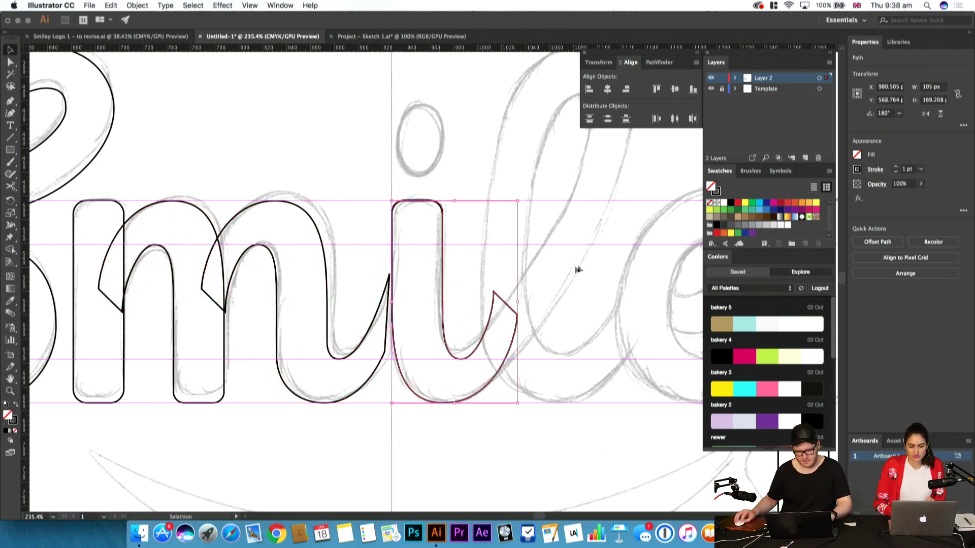
pyautogui.press('v')
# Move the rotated arch copy off the i, try shifting its inner tip anchor, and delete the copy
pyautogui.click(525, 303)
pyautogui.moveTo(443, 302); pyautogui.dragTo(512, 301)
pyautogui.press('a')
pyautogui.click(580, 279)
pyautogui.click(561, 293)
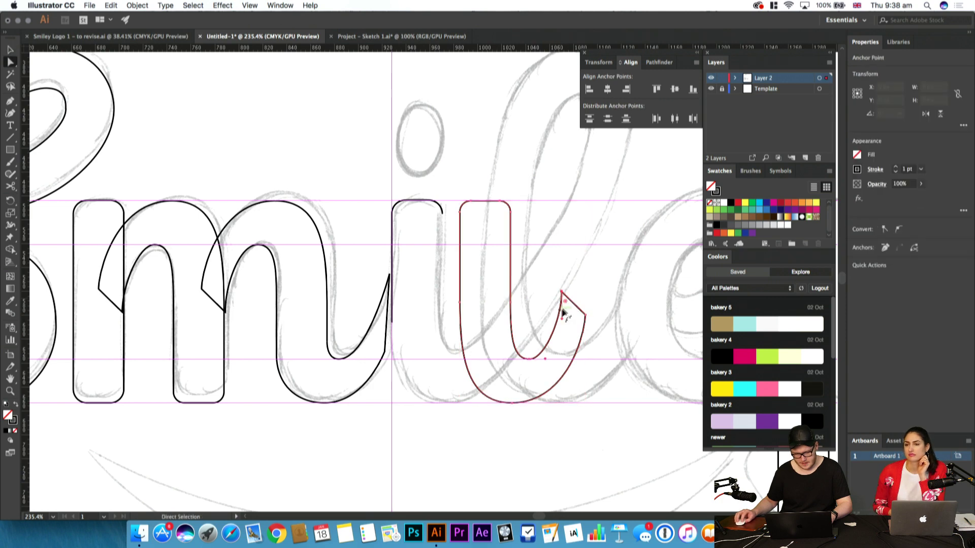
pyautogui.moveTo(565, 297); pyautogui.dragTo(570, 297)
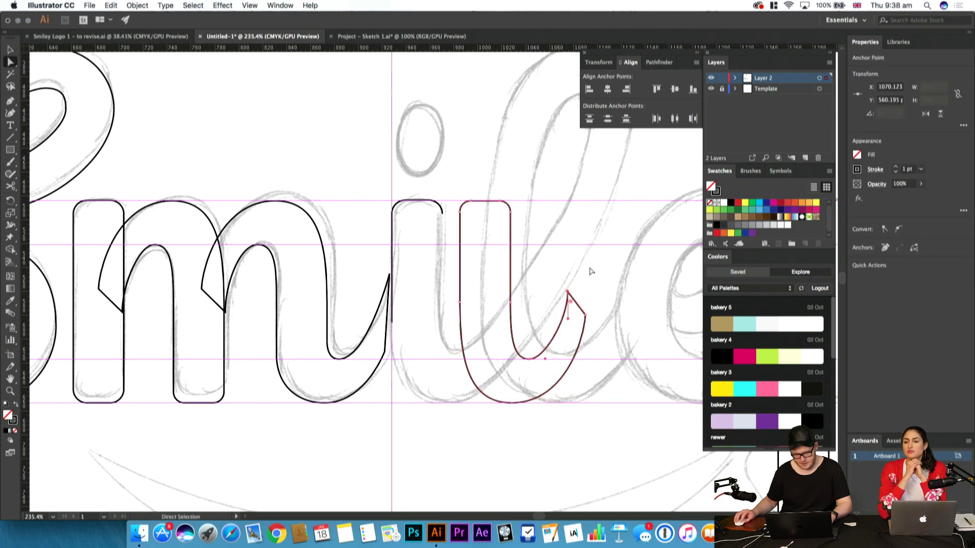
pyautogui.press('v')
pyautogui.press('Delete')
# Continue the i's left edge into a smooth curve ending on the baseline guide, and refine its handles
pyautogui.press('p')
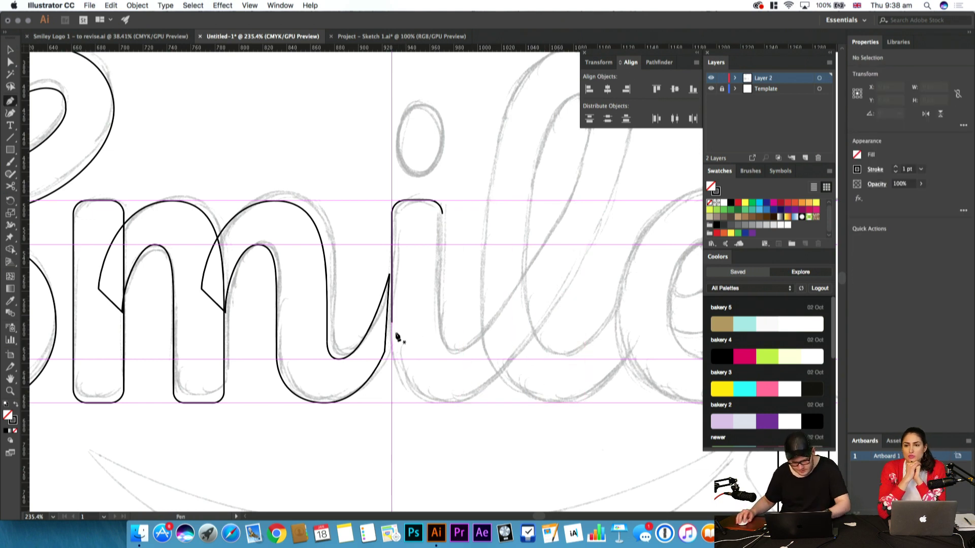
pyautogui.moveTo(446, 402)
pyautogui.mouseDown()
pyautogui.moveTo(435, 402)
pyautogui.moveTo(486, 403)
pyautogui.mouseUp()
pyautogui.moveTo(391, 353); pyautogui.dragTo(392, 374)
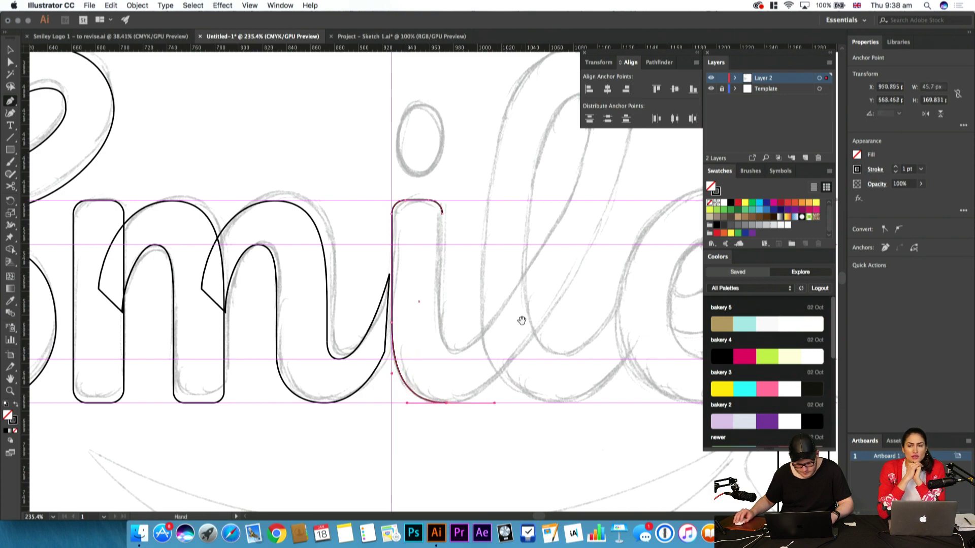
# Add a vertical guide at the l's right extreme, extend the i's path up to it, and smooth the diagonal with the handles
pyautogui.moveTo(522, 321); pyautogui.dragTo(406, 384)
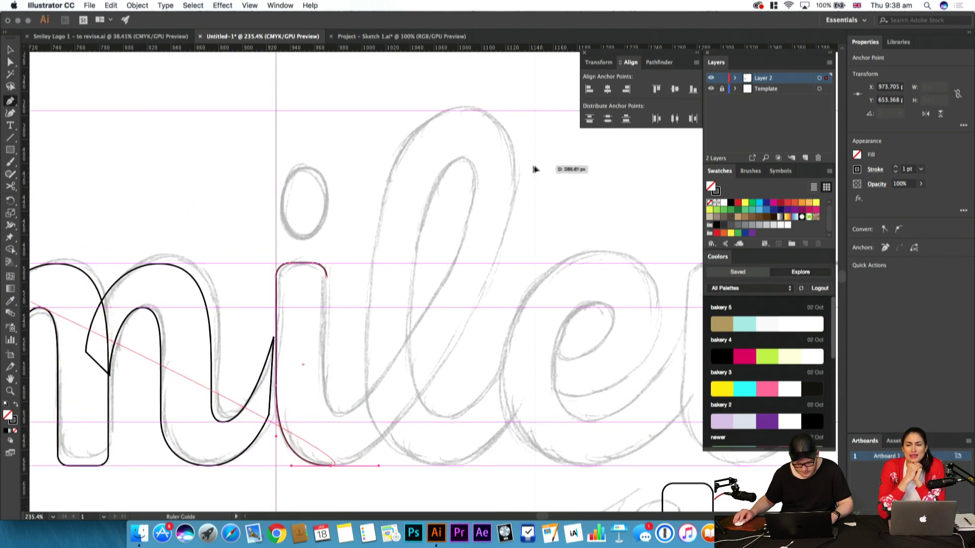
pyautogui.moveTo(516, 178); pyautogui.dragTo(516, 144)
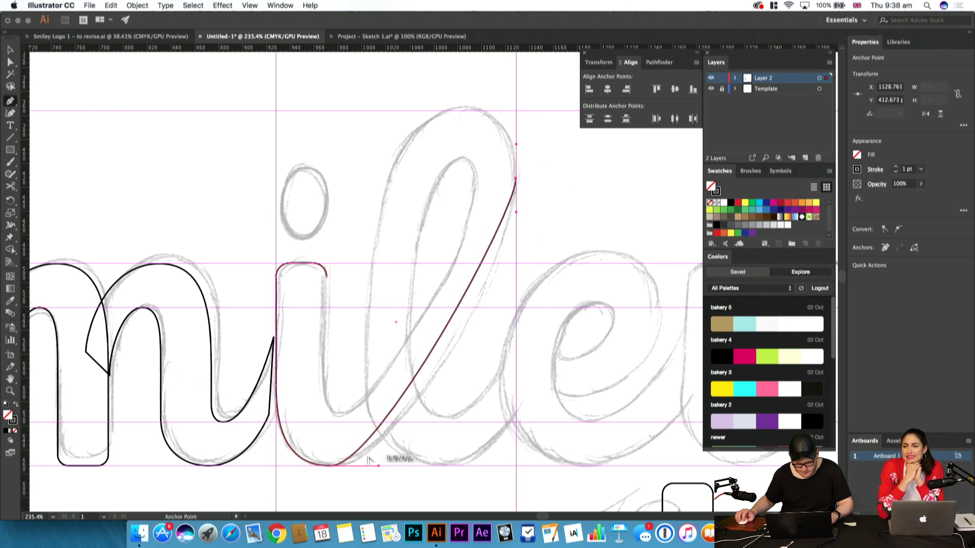
pyautogui.moveTo(376, 467); pyautogui.dragTo(390, 466)
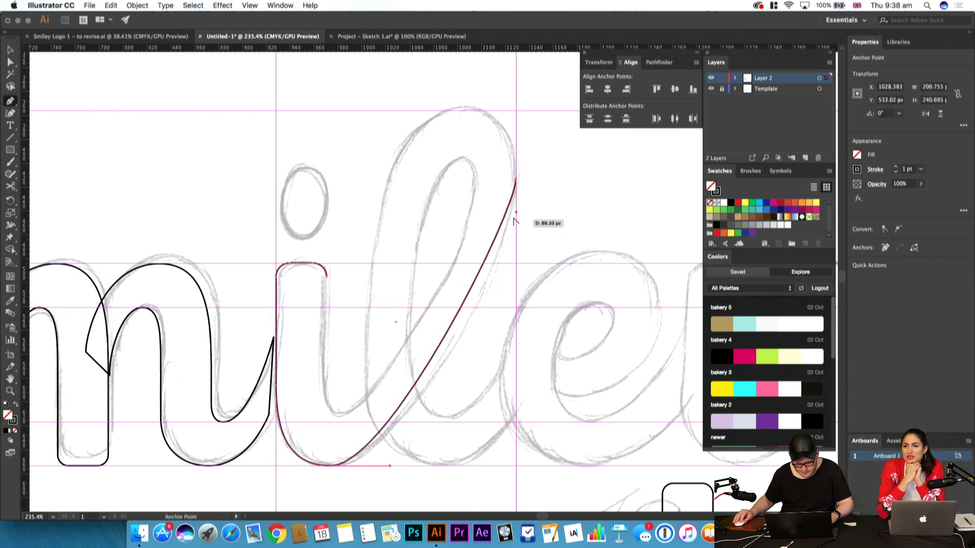
pyautogui.moveTo(516, 214); pyautogui.dragTo(514, 266)
pyautogui.moveTo(389, 465)
pyautogui.mouseDown()
pyautogui.moveTo(376, 466)
pyautogui.moveTo(396, 465)
pyautogui.mouseUp()
pyautogui.keyDown('super'); pyautogui.click(520, 337); pyautogui.keyUp('super')
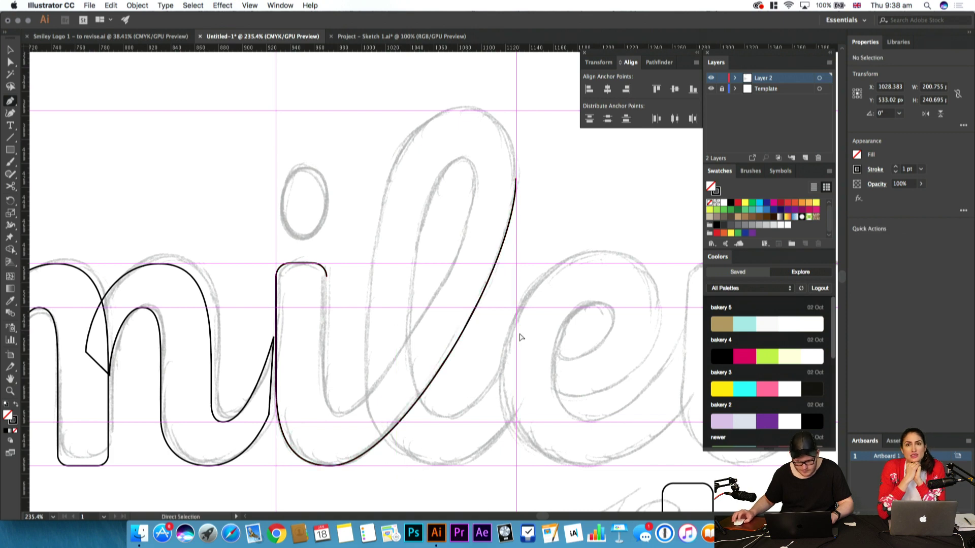
# Trace the l's outer loop over the top guide and down to a vertical guide at its left extreme
pyautogui.keyDown('super'); pyautogui.click(512, 210); pyautogui.keyUp('super')
pyautogui.moveTo(516, 178); pyautogui.dragTo(517, 168)
pyautogui.moveTo(466, 110); pyautogui.dragTo(440, 110)
pyautogui.press('super+z')
pyautogui.moveTo(547, 159); pyautogui.dragTo(468, 114)
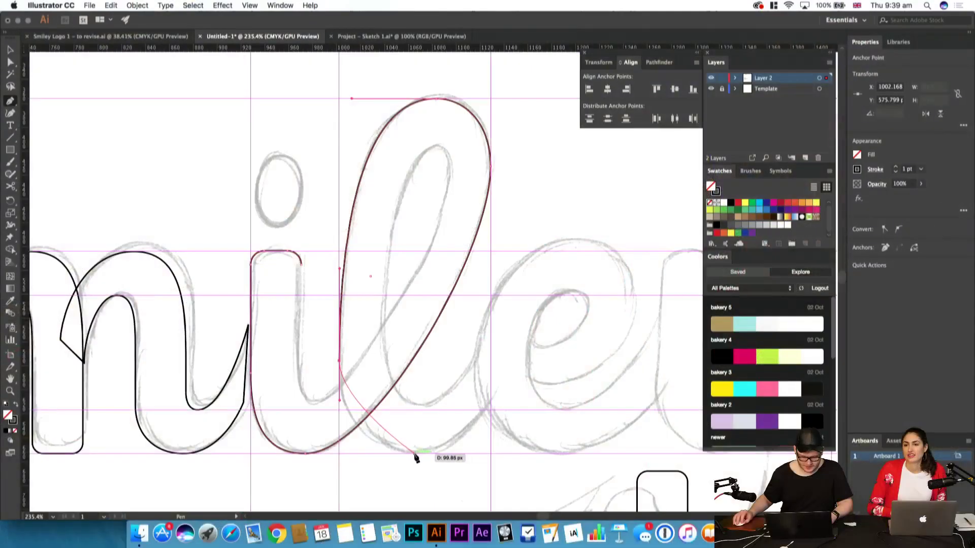
# Curve the l's outline through the baseline guide and up to the vertical guide at its right extreme
pyautogui.moveTo(415, 456); pyautogui.dragTo(467, 450)
pyautogui.click(340, 408)
pyautogui.moveTo(415, 453); pyautogui.dragTo(460, 453)
pyautogui.click(490, 403)
pyautogui.keyDown('super'); pyautogui.click(488, 453); pyautogui.keyUp('super')
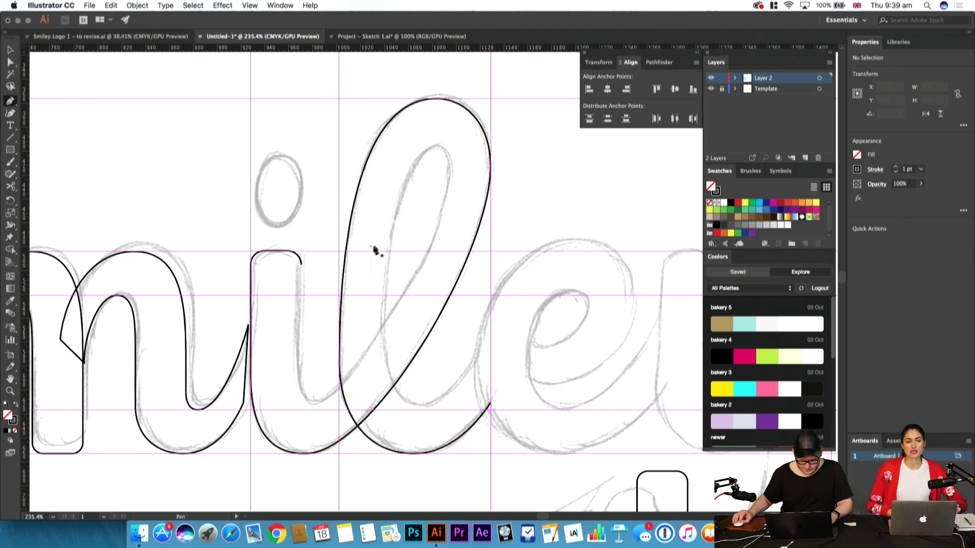
# Trace the i's right edge through the baseline guide and up the diagonal to a new vertical guide at the l's inner right extreme
pyautogui.moveTo(301, 263); pyautogui.dragTo(287, 391)
pyautogui.moveTo(353, 304); pyautogui.dragTo(26, 176)
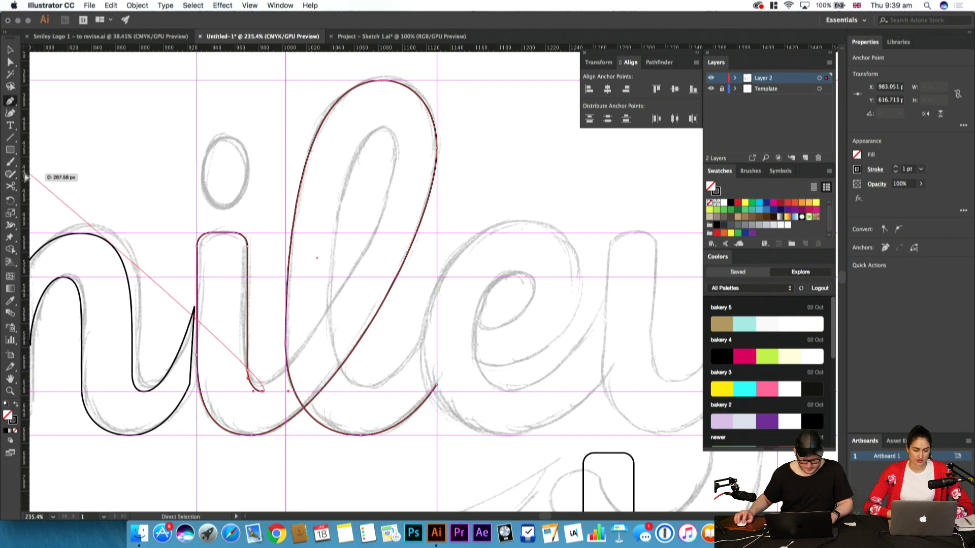
pyautogui.moveTo(396, 151)
pyautogui.mouseDown()
pyautogui.moveTo(397, 104)
pyautogui.moveTo(401, 203)
pyautogui.moveTo(398, 130)
pyautogui.moveTo(398, 189)
pyautogui.mouseUp()
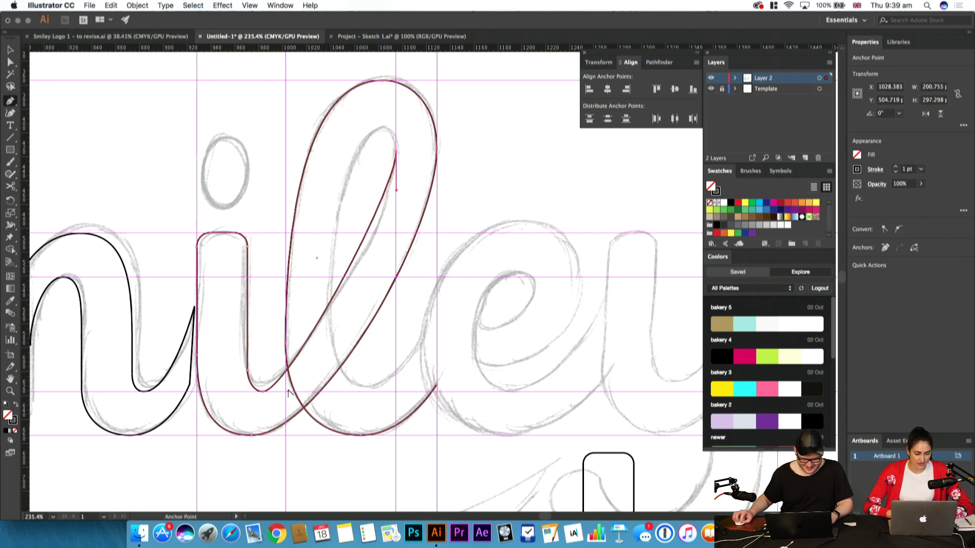
pyautogui.moveTo(288, 391); pyautogui.dragTo(440, 386)
pyautogui.moveTo(518, 196); pyautogui.dragTo(518, 213)
# Curve the l's inner loop over its top and down to a new vertical guide at its left extreme, extending the handles
pyautogui.moveTo(518, 157); pyautogui.dragTo(491, 132)
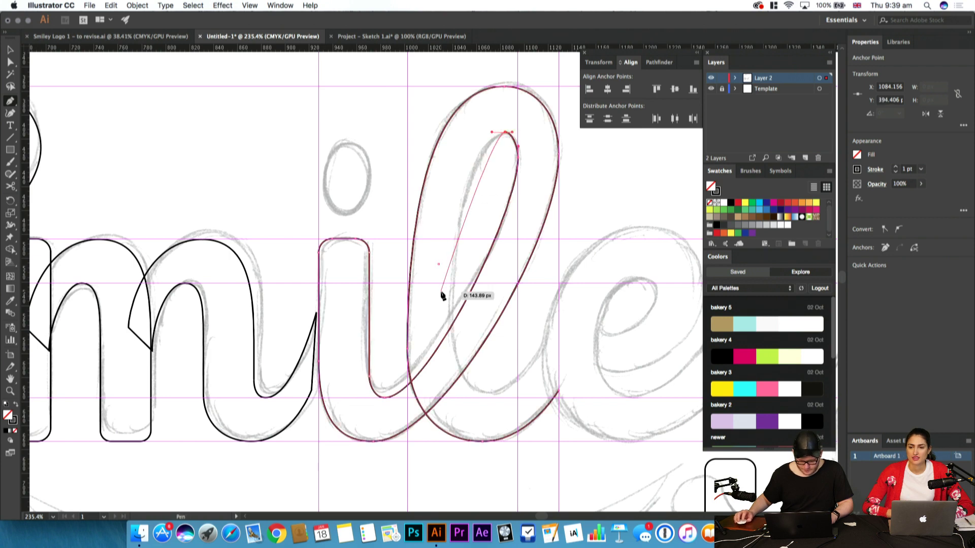
pyautogui.moveTo(60, 216); pyautogui.dragTo(20, 212)
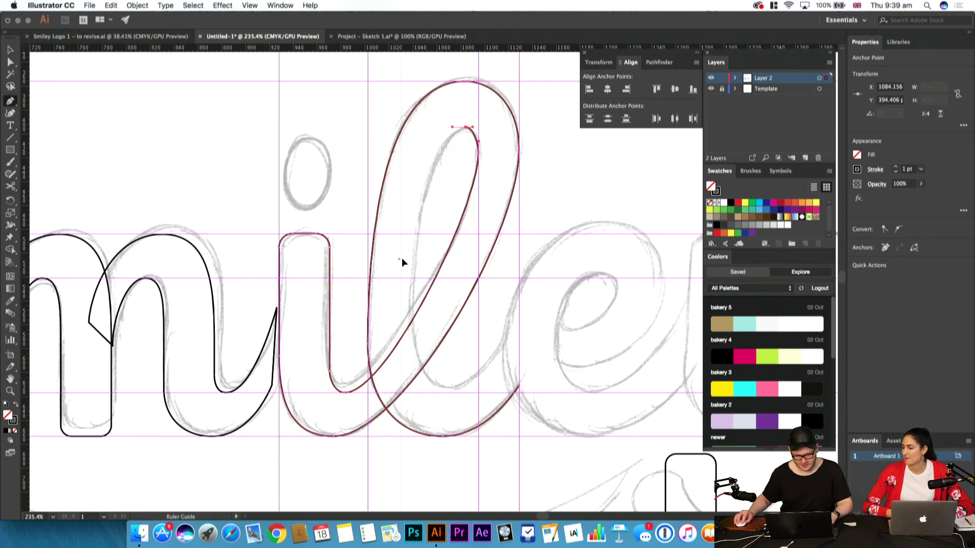
pyautogui.moveTo(412, 335); pyautogui.dragTo(412, 431)
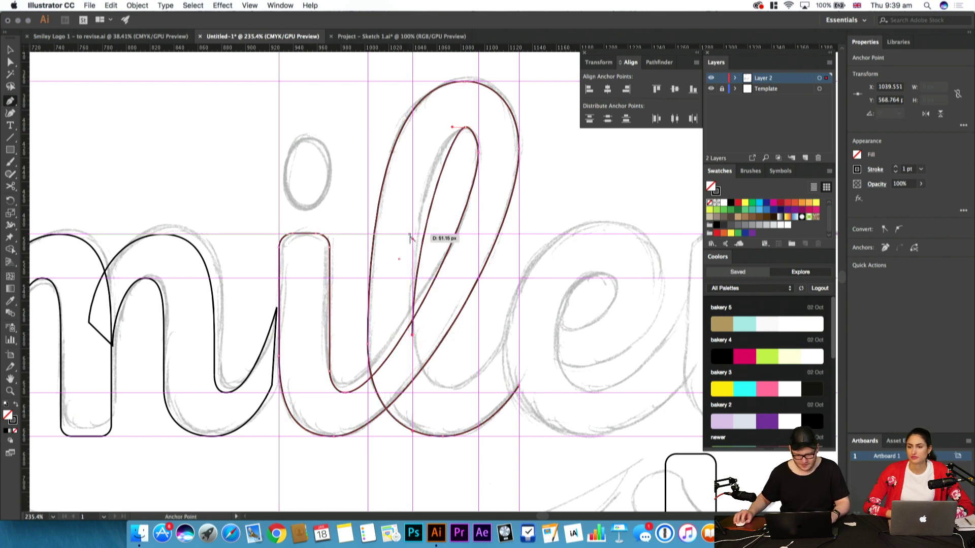
pyautogui.moveTo(412, 239); pyautogui.dragTo(412, 206)
pyautogui.moveTo(452, 127); pyautogui.dragTo(438, 127)
# Nudge the anchor at the right extreme of the l's inner loop slightly right to round the curve
pyautogui.moveTo(493, 167); pyautogui.dragTo(514, 233)
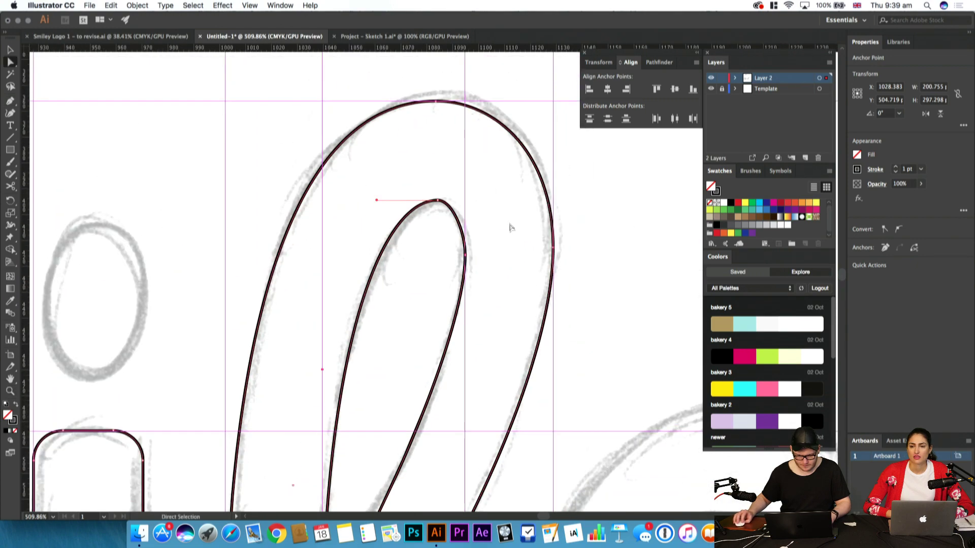
pyautogui.click(466, 258)
pyautogui.press('Right')
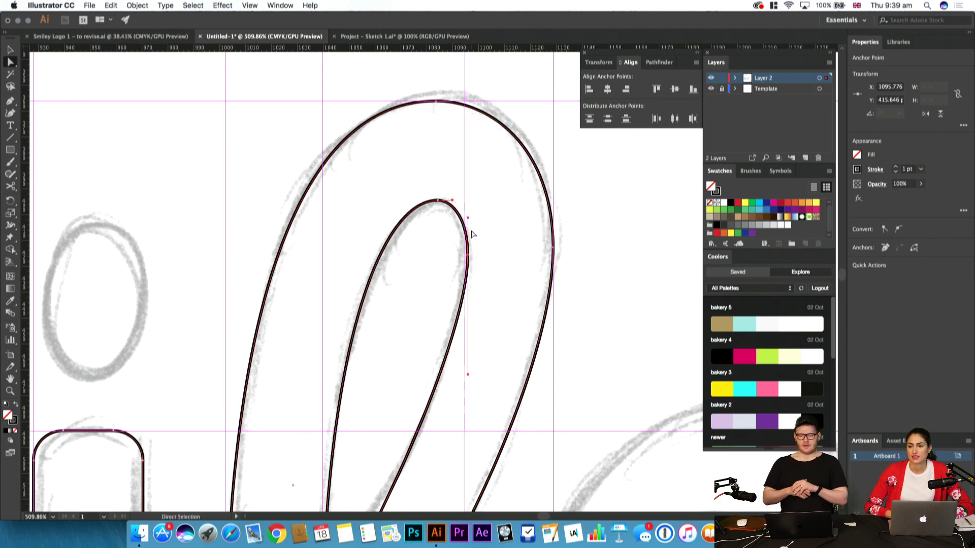
pyautogui.moveTo(471, 231); pyautogui.dragTo(307, 156)
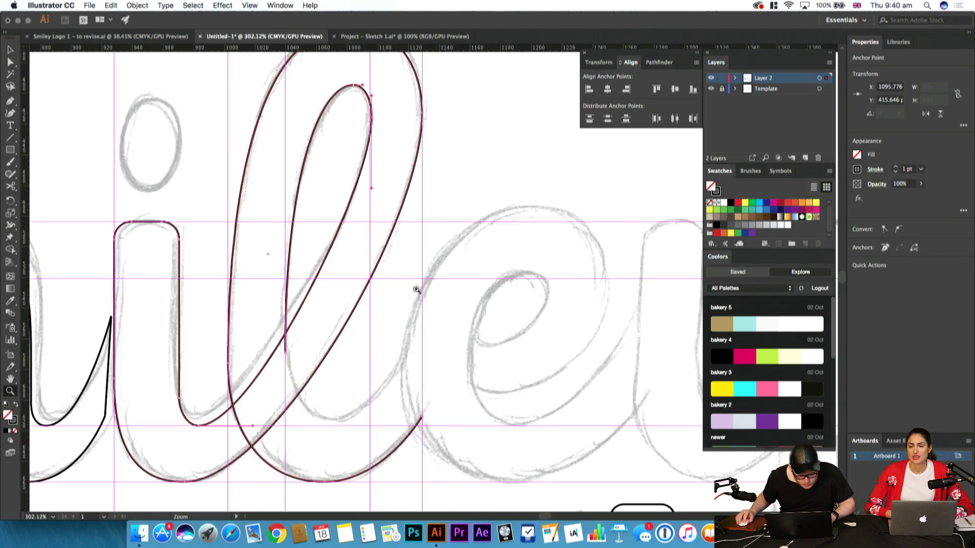
# Curve the l's inner edge through the upper baseline guide to the exit stroke's tip, and join the outline's two open ends
pyautogui.scroll(2, 419, 288)
pyautogui.moveTo(299, 403); pyautogui.dragTo(323, 328)
pyautogui.moveTo(287, 289); pyautogui.dragTo(286, 326)
pyautogui.moveTo(340, 377); pyautogui.dragTo(388, 376)
pyautogui.click(427, 295)
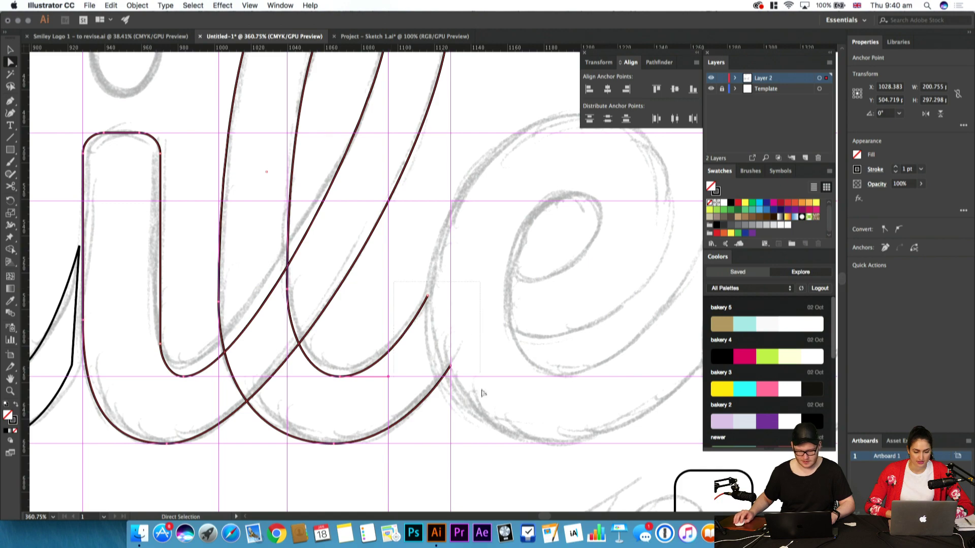
pyautogui.press('v')
pyautogui.press('super+j')
# Nudge the i's inner baseline anchor right and lengthen the lower handle of the anchor above it to smooth the bend
pyautogui.press('z')
pyautogui.moveTo(502, 408); pyautogui.dragTo(426, 442)
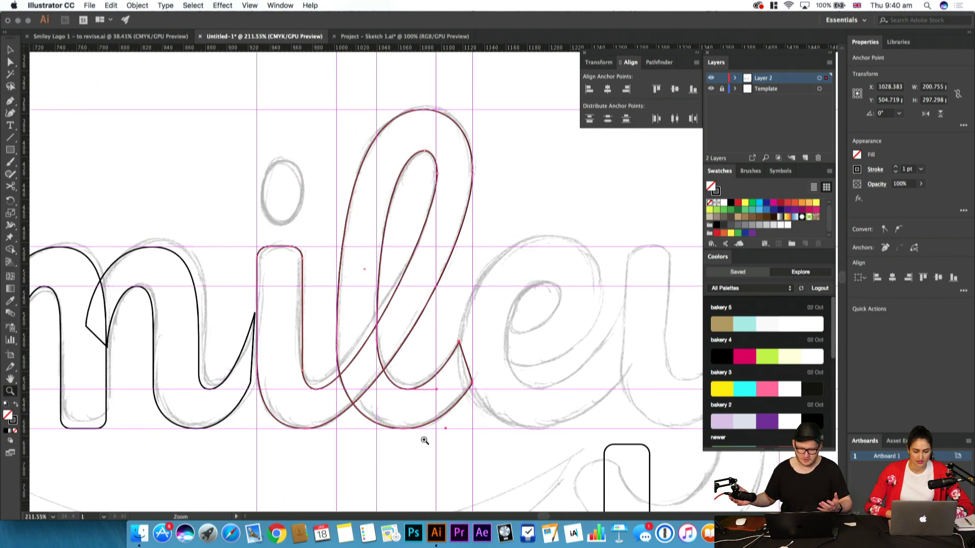
pyautogui.moveTo(357, 316); pyautogui.dragTo(353, 445)
pyautogui.click(354, 401)
pyautogui.press('a')
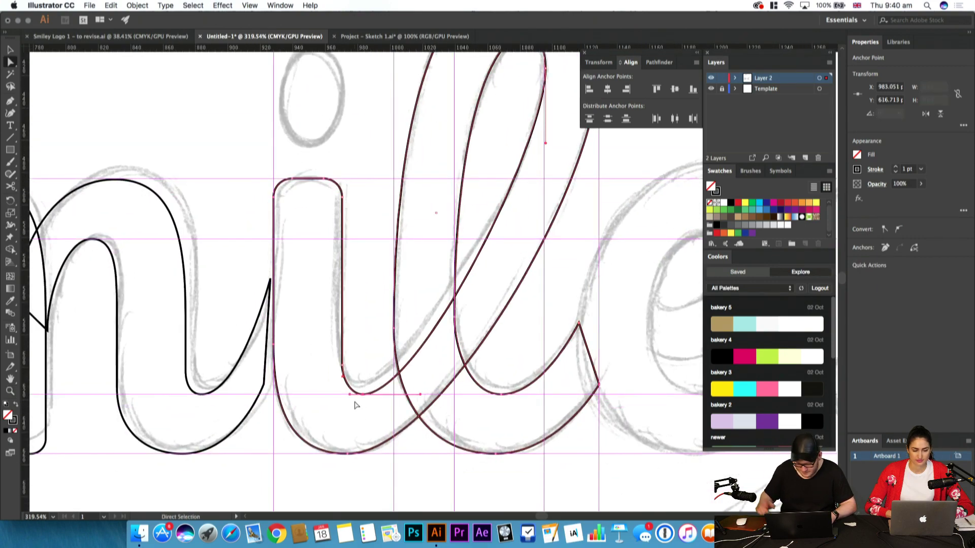
pyautogui.press('Right')
pyautogui.click(341, 380)
pyautogui.scroll(3, 361, 364)
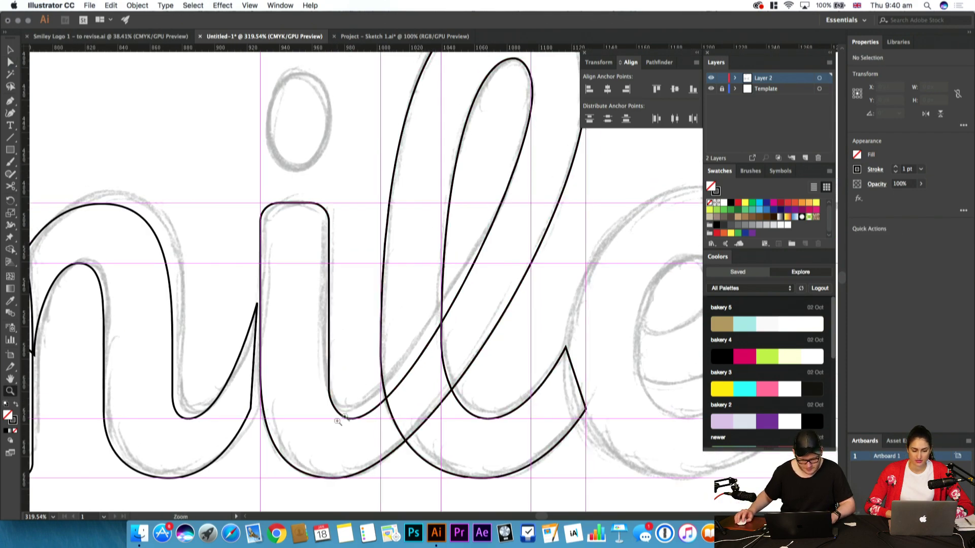
pyautogui.scroll(3, 337, 423)
pyautogui.click(374, 277)
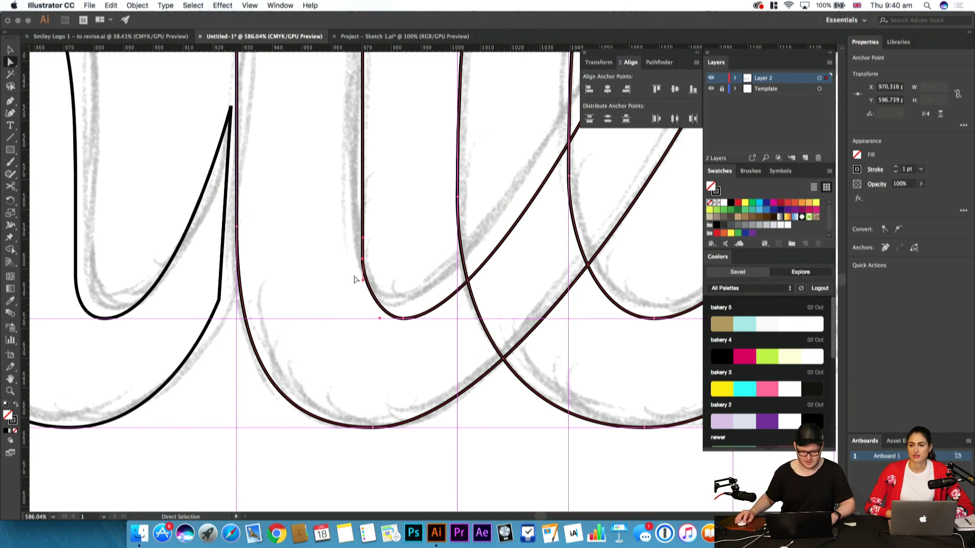
pyautogui.moveTo(364, 281); pyautogui.dragTo(361, 297)
pyautogui.click(400, 261)
# Draw an upright ellipse over the sketched dot of the i
pyautogui.press('z')
pyautogui.moveTo(400, 261); pyautogui.dragTo(311, 321)
pyautogui.moveTo(311, 321); pyautogui.dragTo(213, 463)
pyautogui.scroll(2, 212, 463)
pyautogui.hscroll(-2, 226, 451)
pyautogui.press('l')
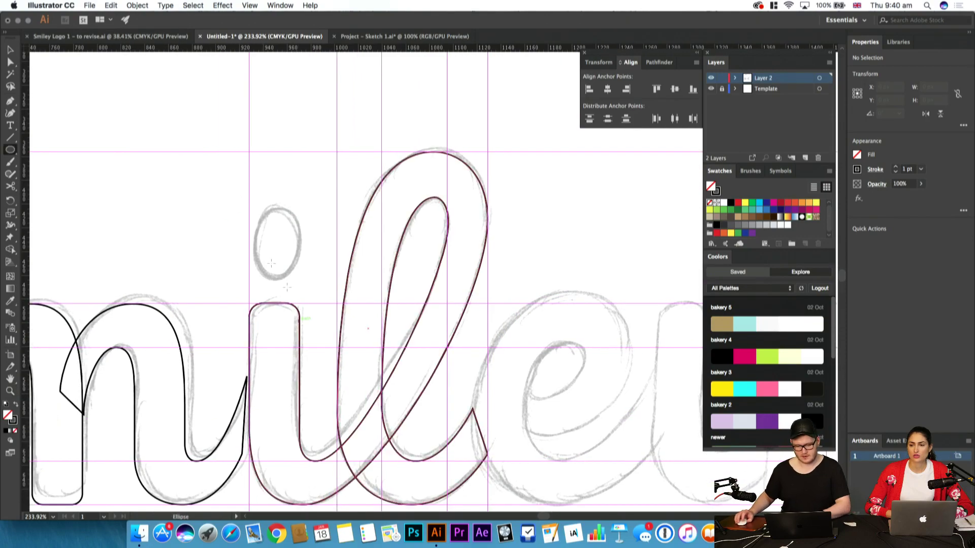
pyautogui.moveTo(258, 203)
pyautogui.mouseDown()
pyautogui.moveTo(285, 274)
pyautogui.moveTo(298, 278)
pyautogui.mouseUp()
pyautogui.press('v')
pyautogui.click(328, 275)
# Delete the separate short segment closing the l's exit stroke
pyautogui.scroll(-3, 328, 274)
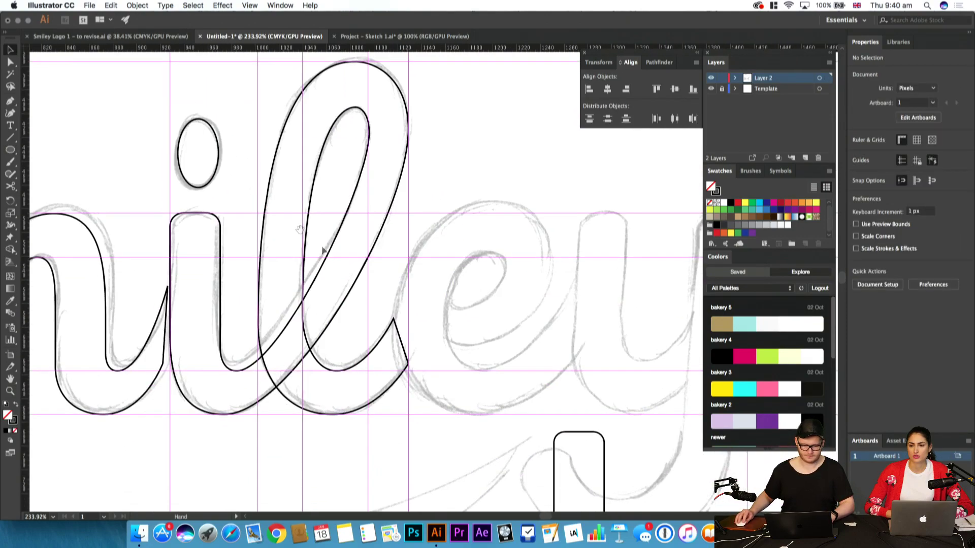
pyautogui.press('z')
pyautogui.moveTo(447, 289); pyautogui.dragTo(463, 287)
pyautogui.click(384, 313)
pyautogui.press('v')
pyautogui.press('super+shift+a')
pyautogui.click(390, 357)
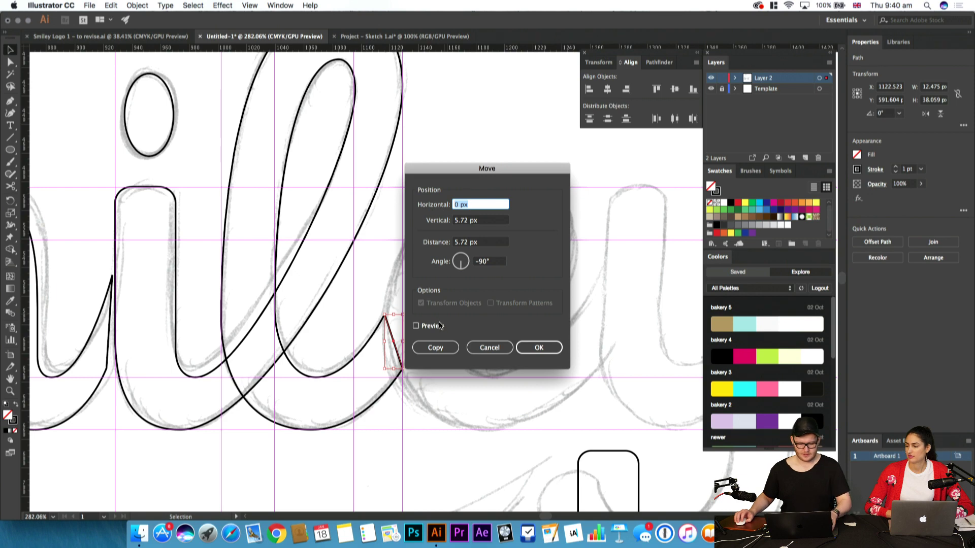
pyautogui.press('Escape')
pyautogui.press('Delete')
pyautogui.press('a')
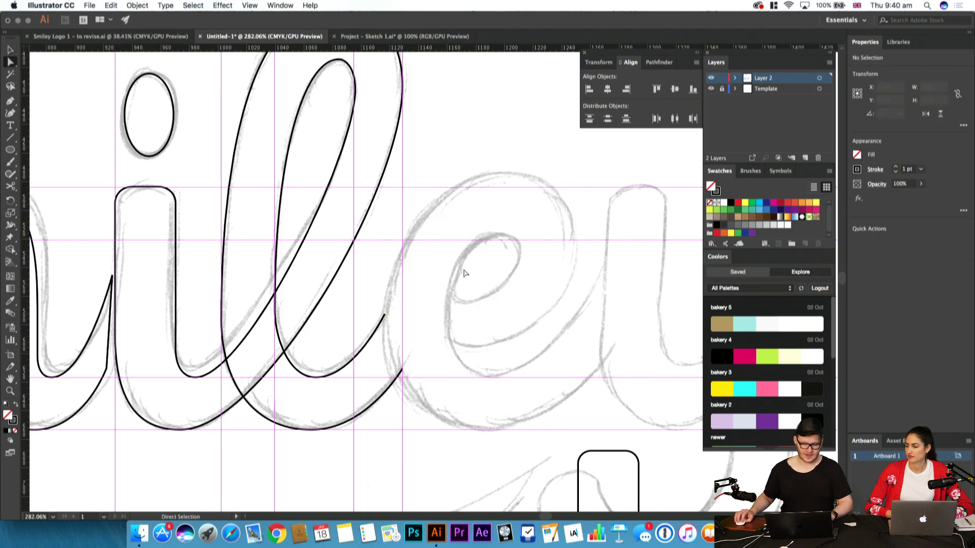
# Select the two open end anchors of the l's exit stroke and join them with a straight segment
pyautogui.click(380, 409)
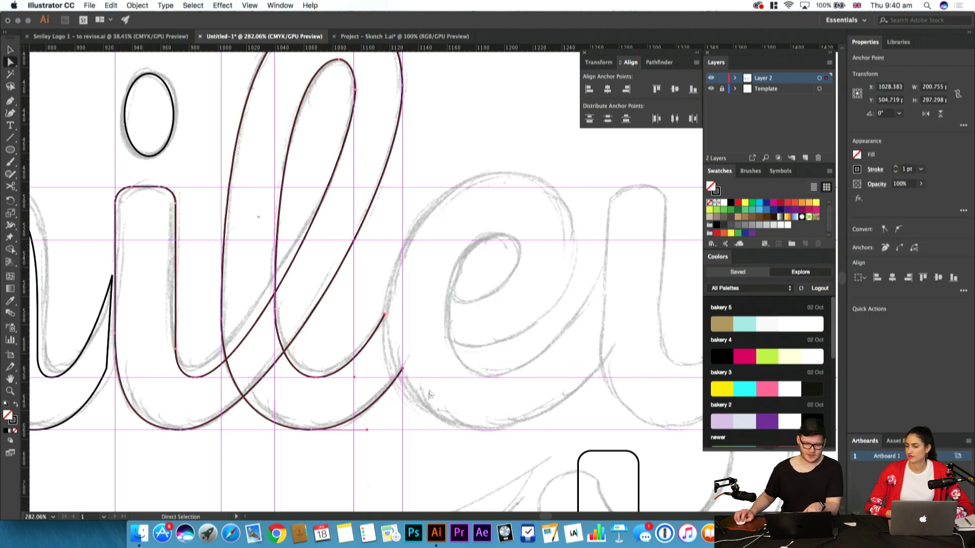
pyautogui.press('v')
pyautogui.press('super+j')
pyautogui.click(395, 301)
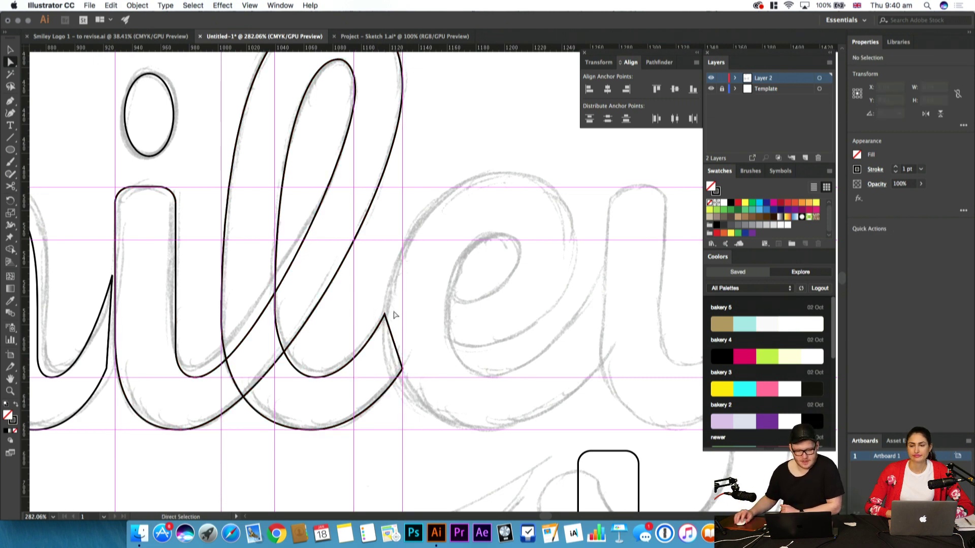
pyautogui.press('z')
pyautogui.moveTo(374, 315); pyautogui.dragTo(297, 337)
pyautogui.moveTo(297, 338); pyautogui.dragTo(541, 355)
pyautogui.moveTo(563, 316); pyautogui.dragTo(458, 341)
pyautogui.moveTo(408, 392); pyautogui.dragTo(435, 374)
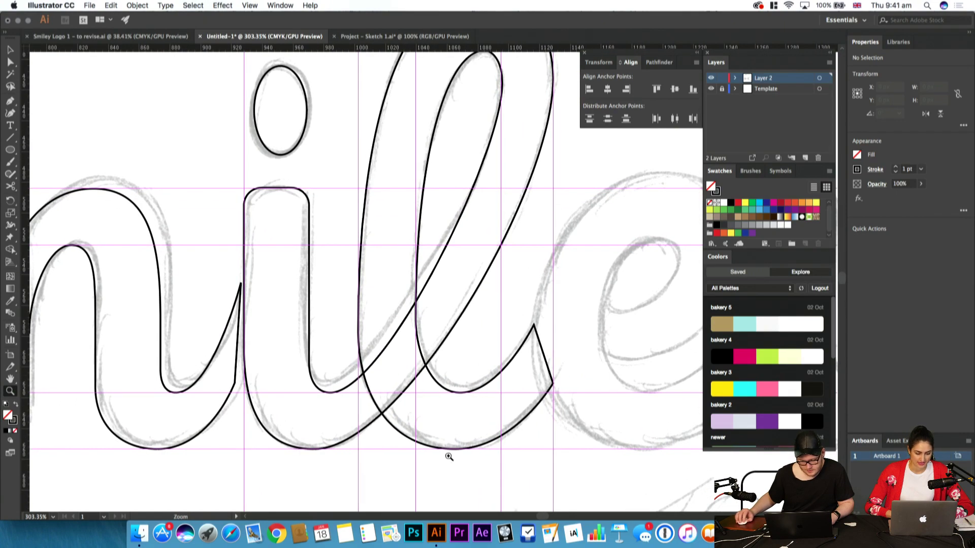
pyautogui.click(462, 448)
pyautogui.click(470, 425)
pyautogui.press('super+space')
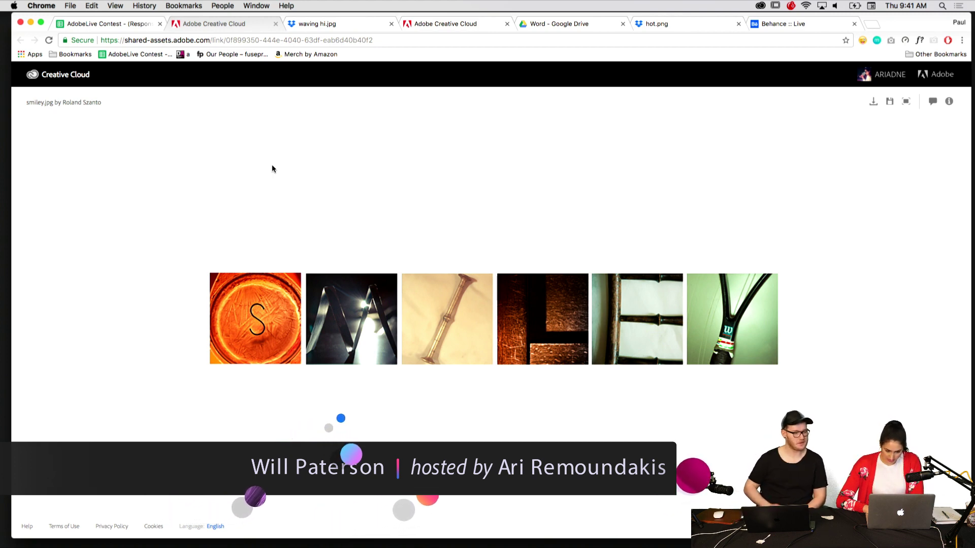
# Enlarge the smiley.jpg contest entry in Chrome and examine its photographed letters across the image
pyautogui.click(239, 213)
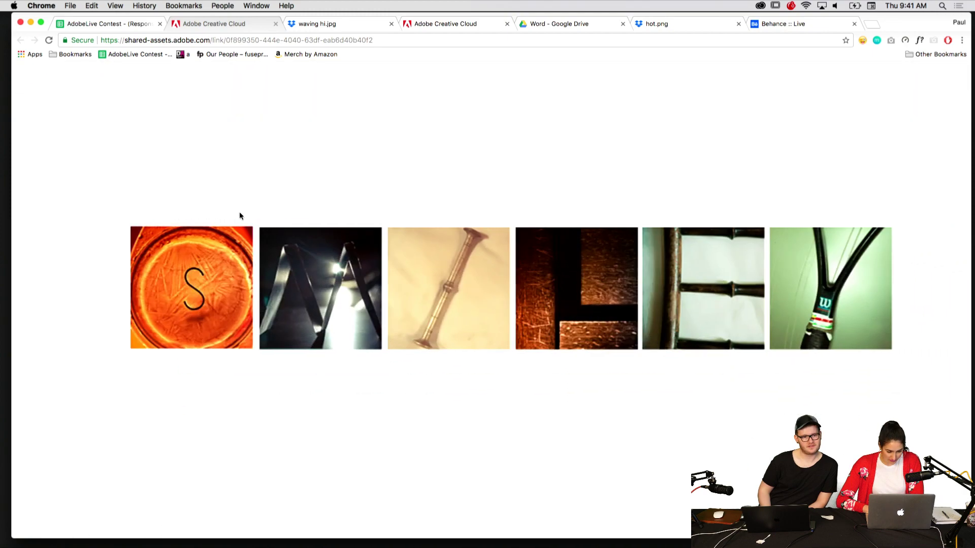
pyautogui.click(244, 334)
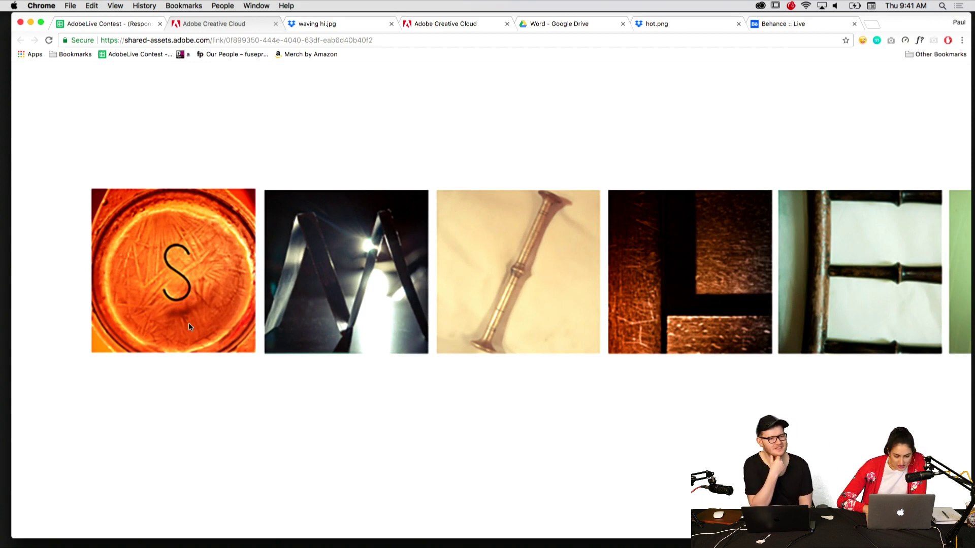
pyautogui.hscroll(2, 202, 317)
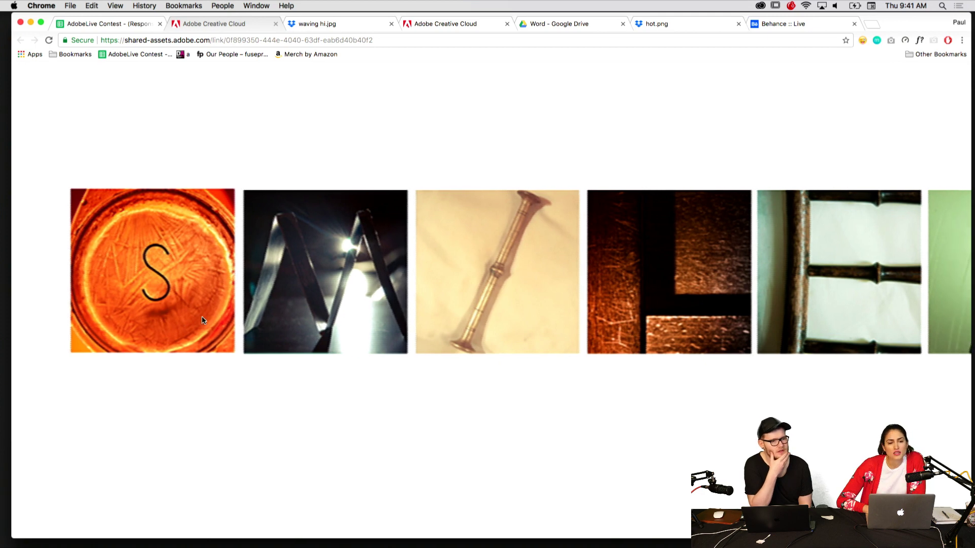
pyautogui.hscroll(2, 202, 320)
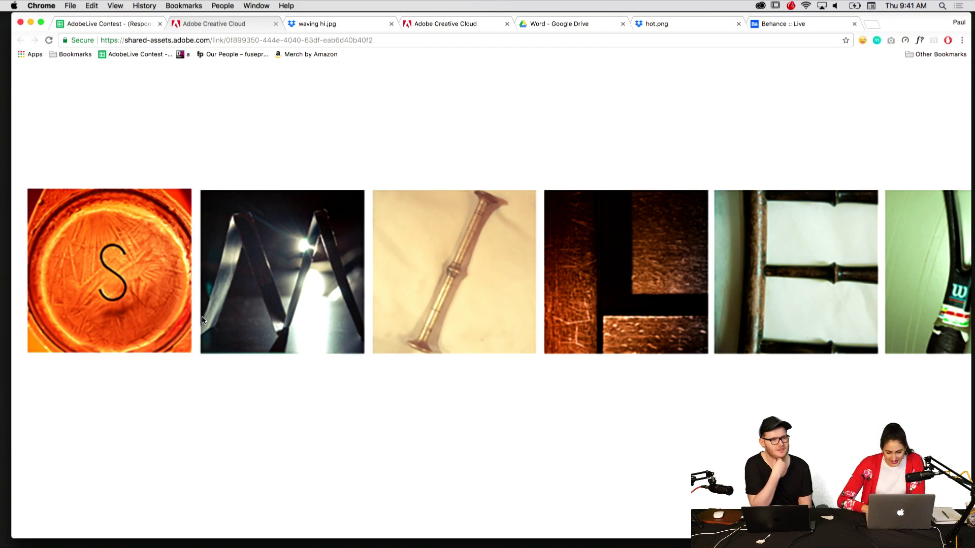
pyautogui.scroll(-3, 202, 320)
pyautogui.hscroll(1, 202, 320)
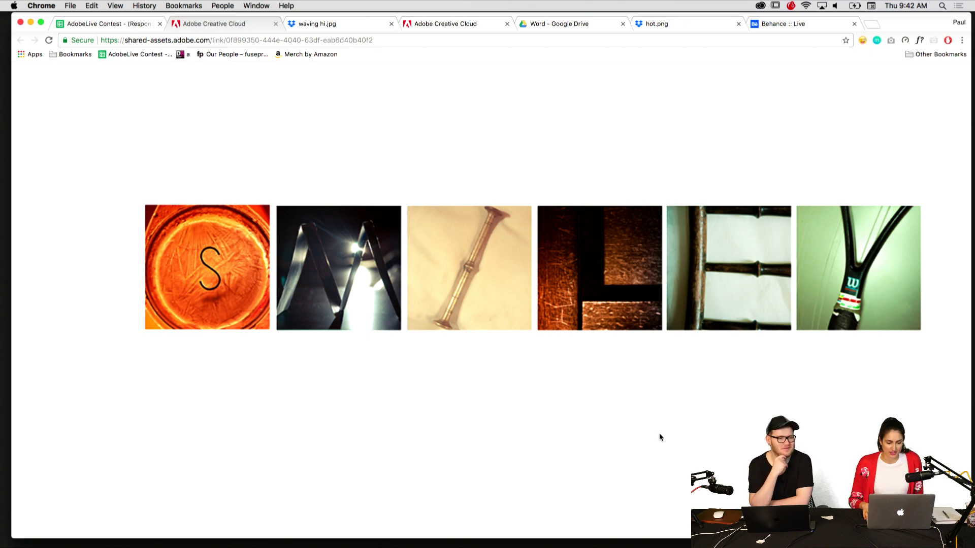
# View the waving hi.jpg and Lentils entries and the cork lettering in the Word folder, opening IMG_0906.JPG
pyautogui.hotkey('ctrl', 'Tab')
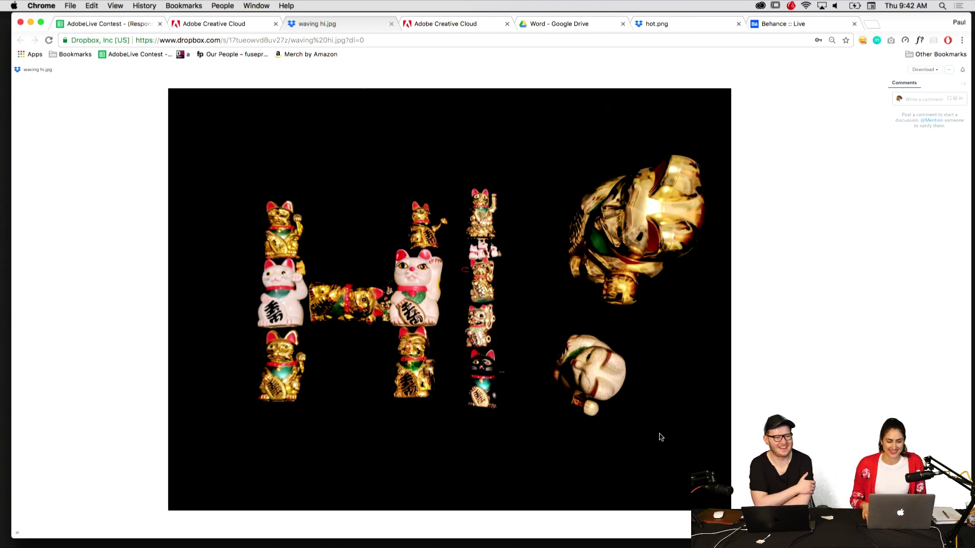
pyautogui.hotkey('ctrl', 'Tab')
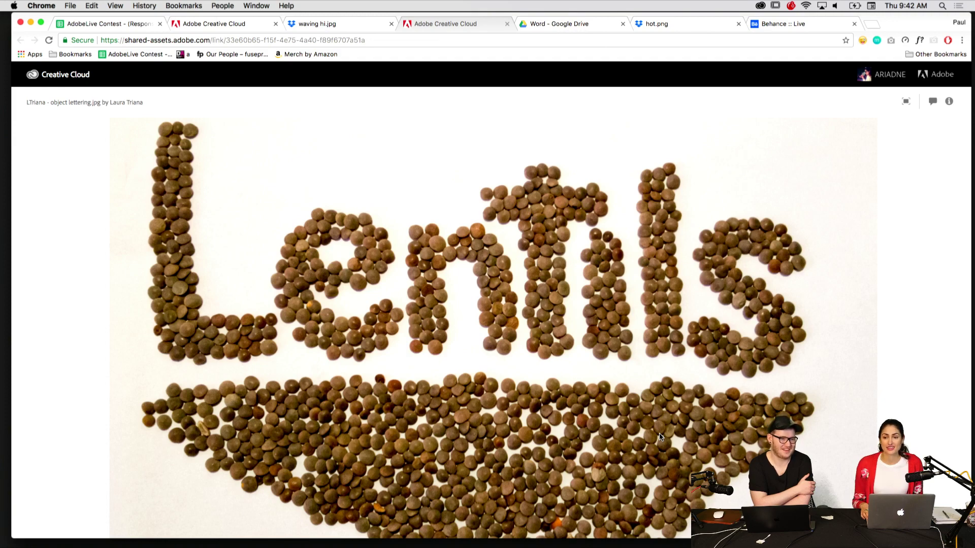
pyautogui.hotkey('ctrl', 'Tab')
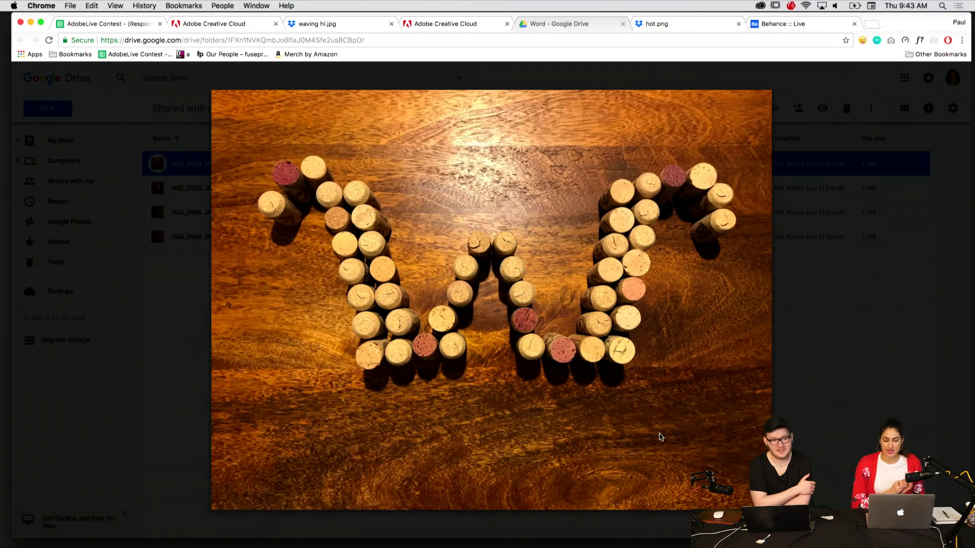
pyautogui.click(180, 218)
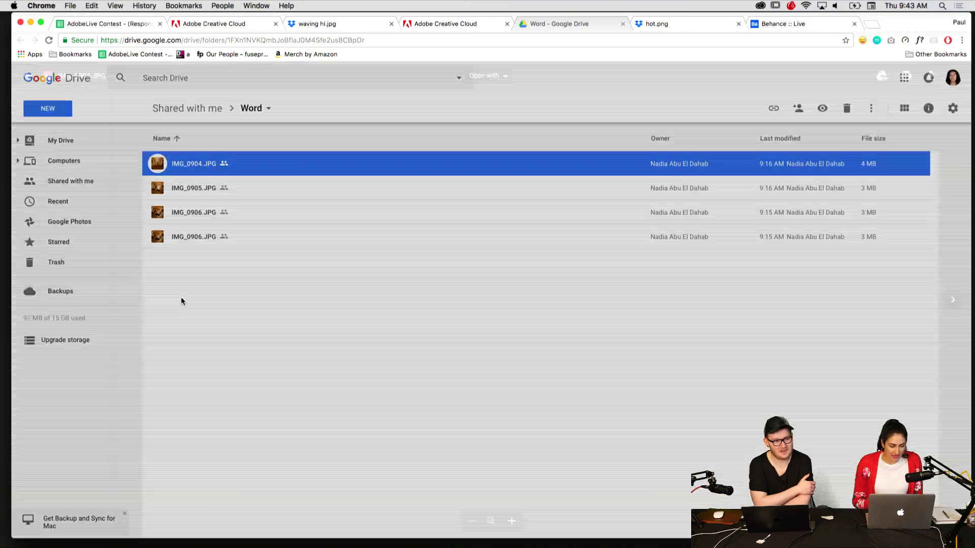
pyautogui.click(178, 215)
pyautogui.doubleClick(178, 215)
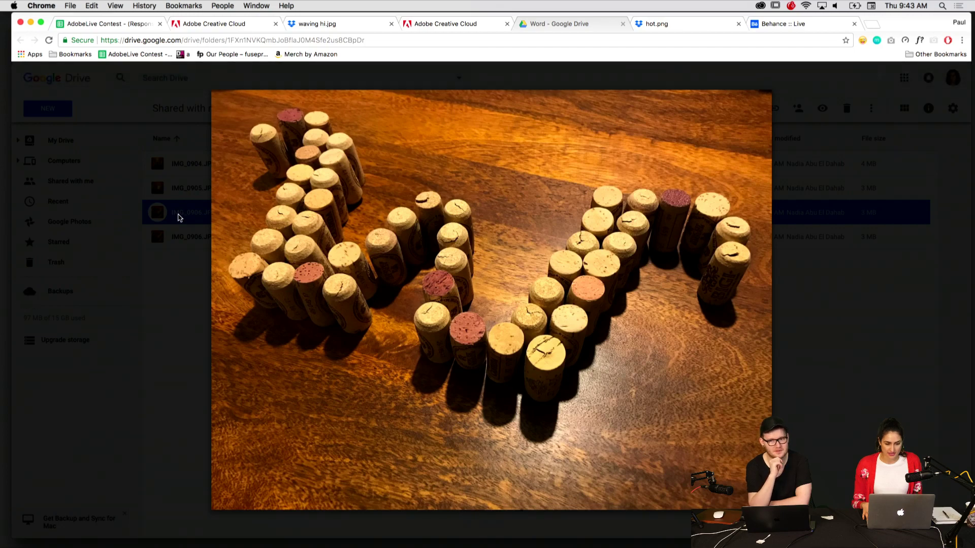
# View the hot.png entry and go back through the entries to smiley.jpg
pyautogui.hotkey('ctrl', 'Tab')
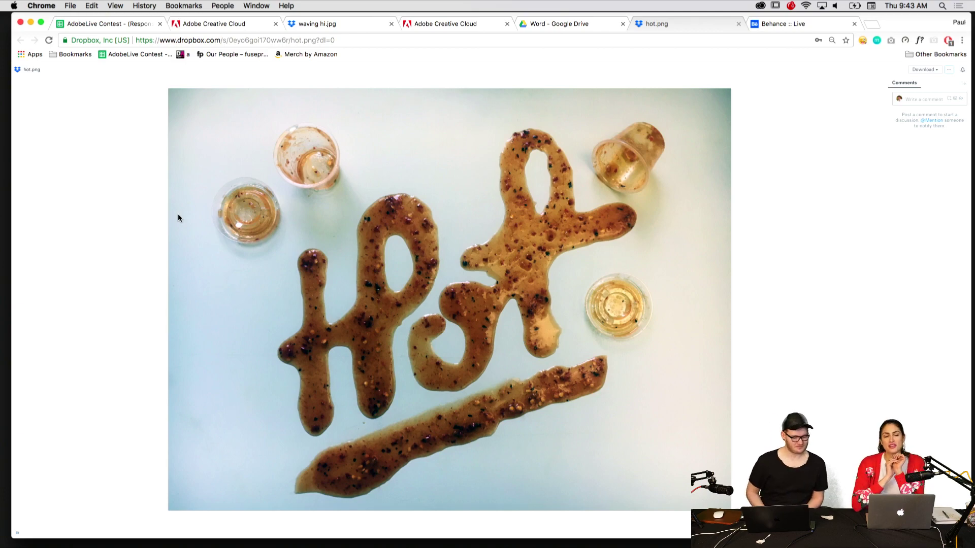
pyautogui.hotkey('ctrl', 'shift', 'Tab')
pyautogui.hotkey('ctrl', 'shift', 'Tab')
pyautogui.hotkey('ctrl', 'shift', 'Tab')
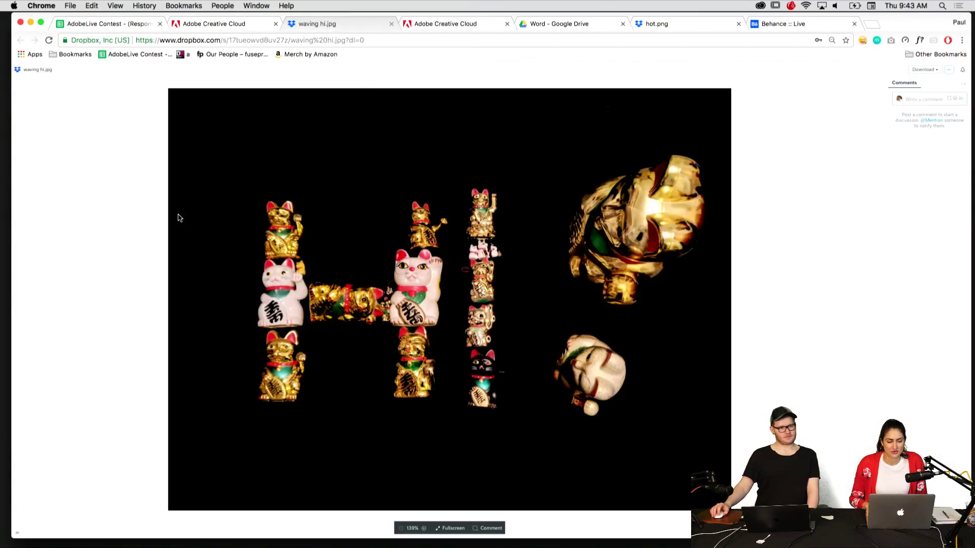
pyautogui.hotkey('ctrl', 'shift', 'Tab')
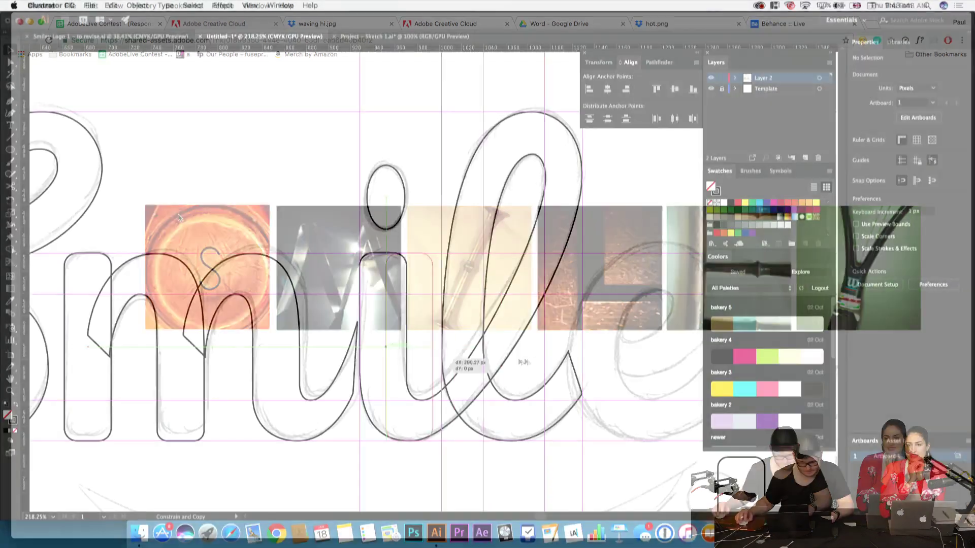
# Switch back to Illustrator, try to place a copy of the m's first stem over the i, and undo it
pyautogui.moveTo(462, 345); pyautogui.dragTo(489, 356)
pyautogui.press('super+z')
# Nudge the anchor on the left side of the l's inner loop slightly to the right
pyautogui.press('a')
pyautogui.click(487, 294)
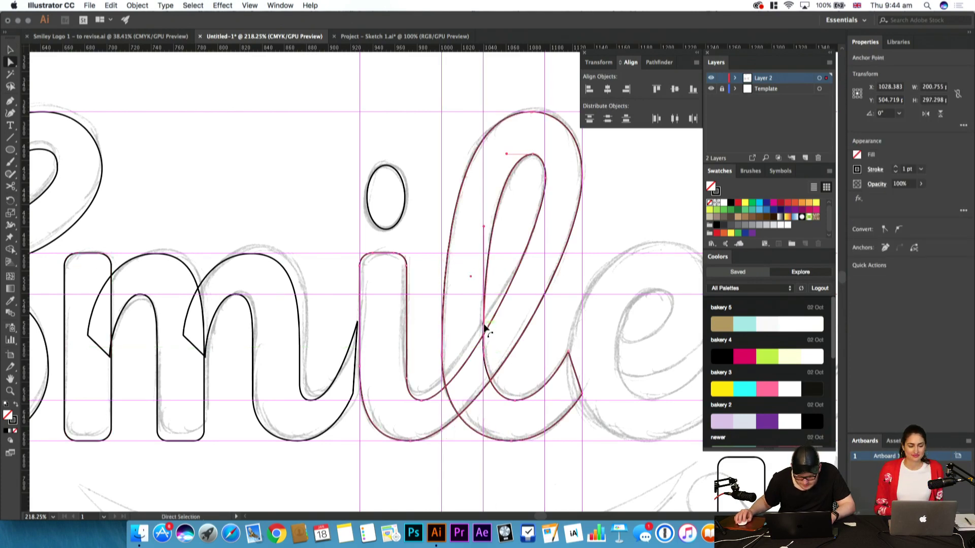
pyautogui.click(497, 354)
pyautogui.press('Right')
pyautogui.press('Right')
pyautogui.press('Right')
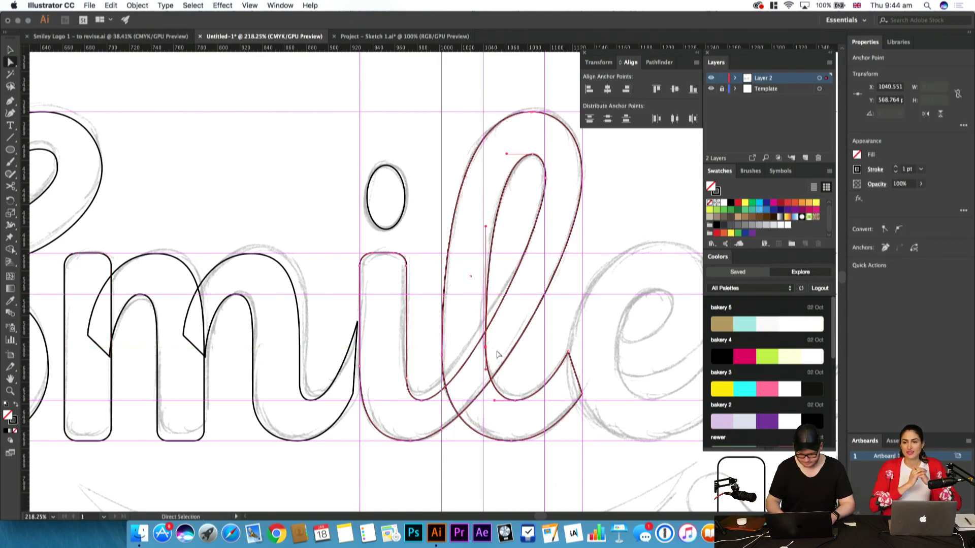
# Add a second artboard beside the first and place a copy of the traced Smil lettering on it
pyautogui.click(532, 342)
pyautogui.moveTo(531, 342); pyautogui.dragTo(296, 328)
pyautogui.moveTo(398, 342); pyautogui.dragTo(231, 268)
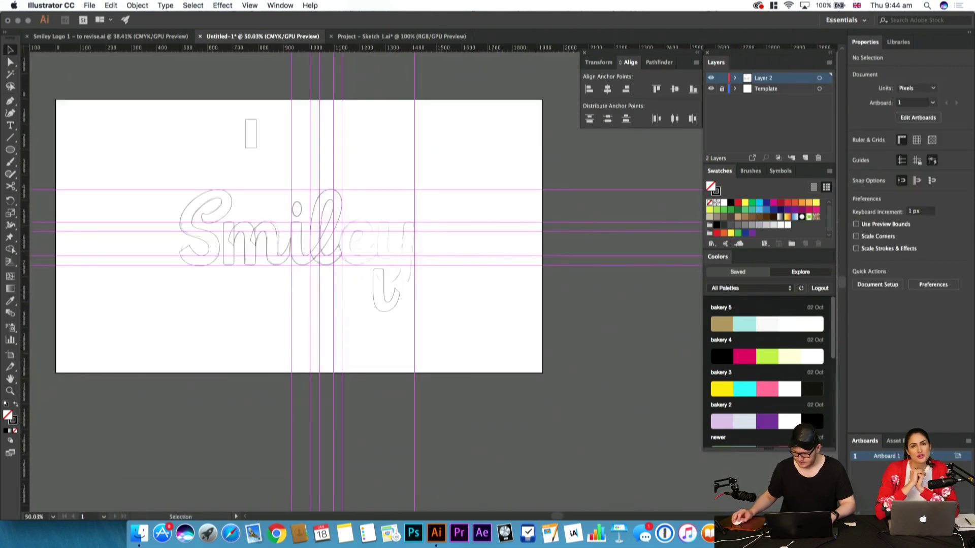
pyautogui.moveTo(405, 326); pyautogui.dragTo(587, 325)
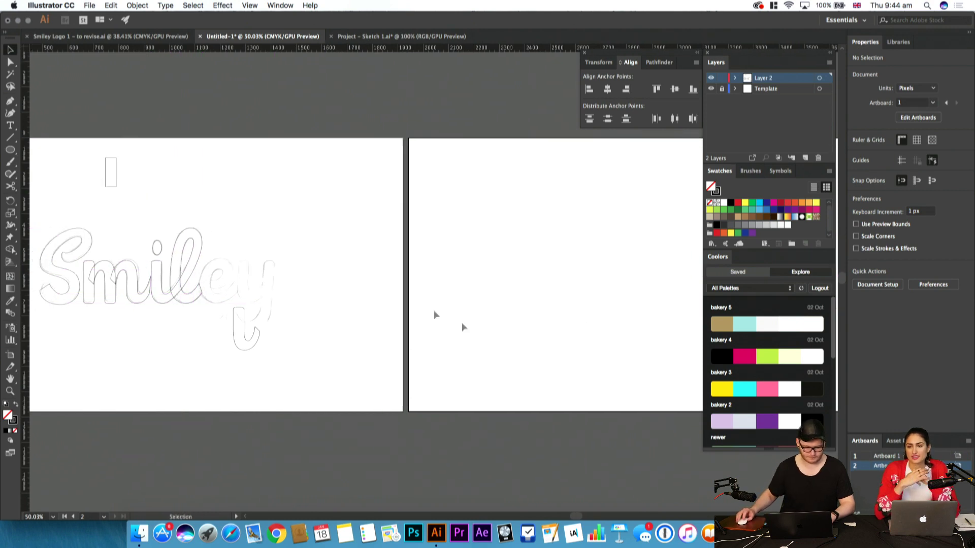
pyautogui.click(74, 329)
pyautogui.moveTo(51, 319); pyautogui.dragTo(513, 294)
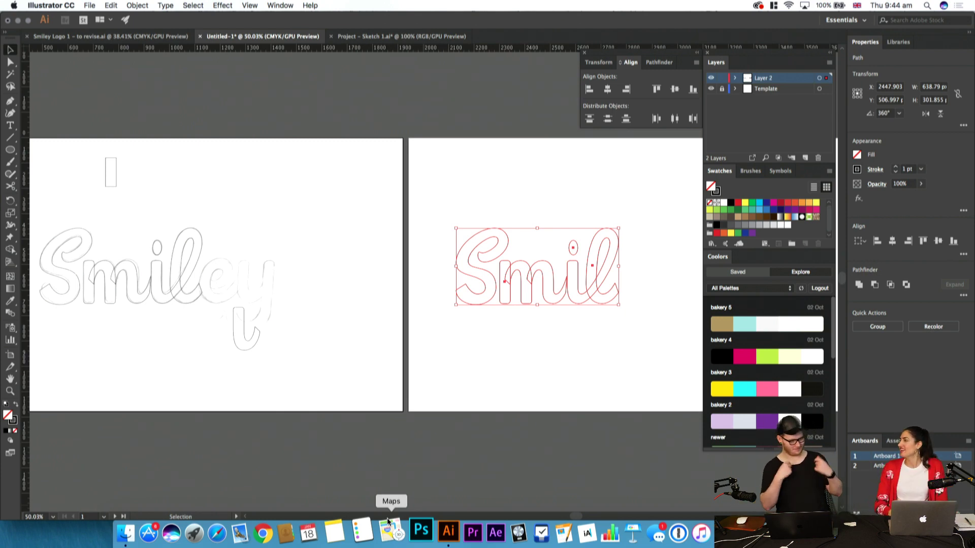
# Round the sharp corners of the lower terminal of the copied S
pyautogui.press('space')
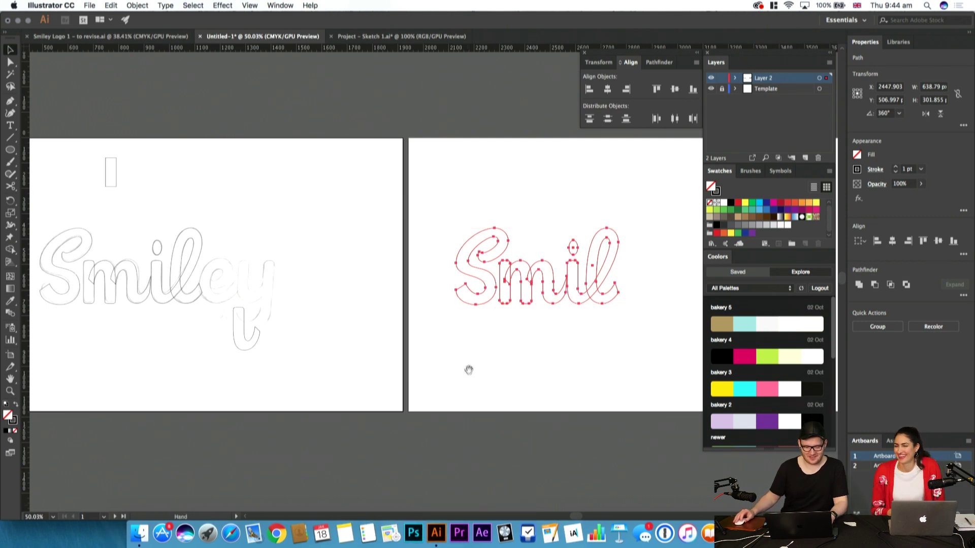
pyautogui.moveTo(468, 375); pyautogui.dragTo(341, 407)
pyautogui.press('z')
pyautogui.moveTo(391, 343); pyautogui.dragTo(434, 423)
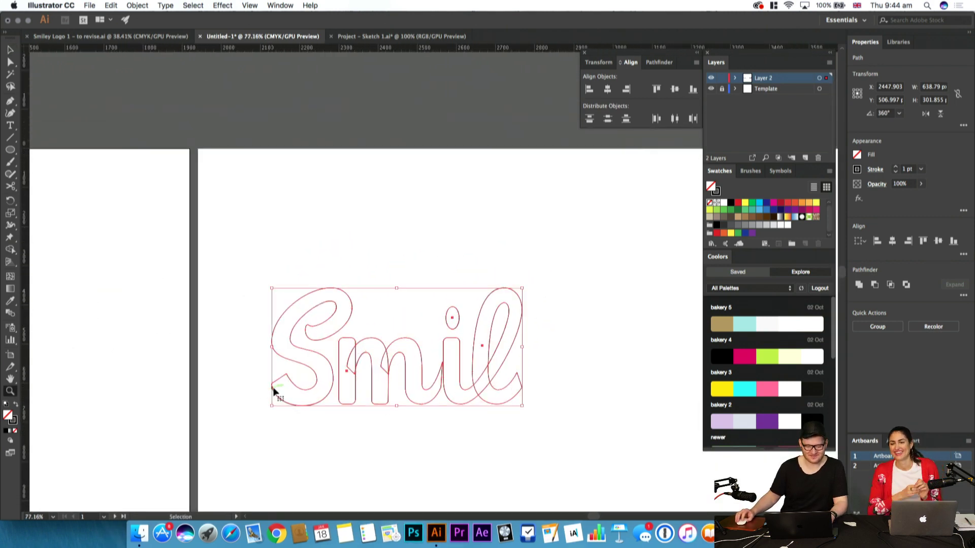
pyautogui.scroll(5, 273, 391)
pyautogui.press('a')
pyautogui.click(284, 374)
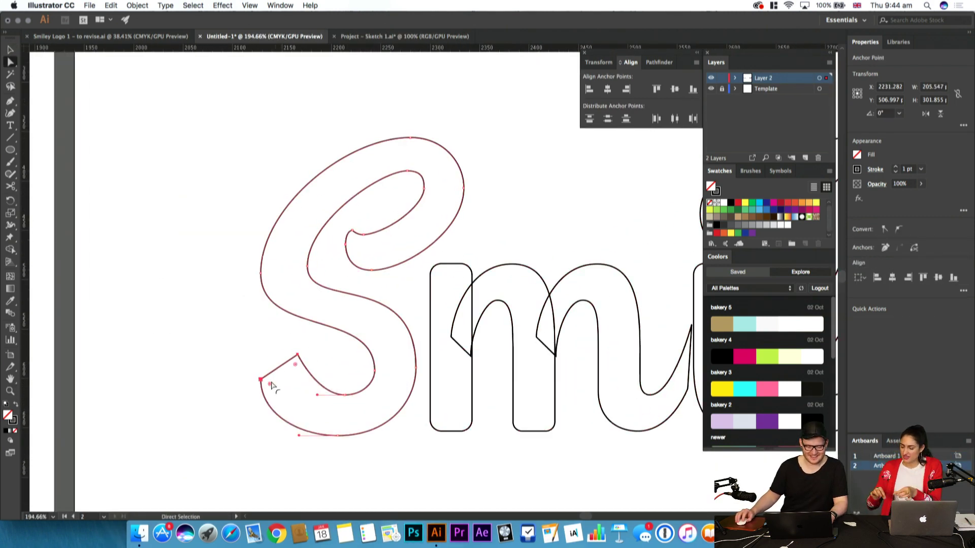
pyautogui.click(322, 356)
pyautogui.press('z')
pyautogui.moveTo(322, 356); pyautogui.dragTo(288, 369)
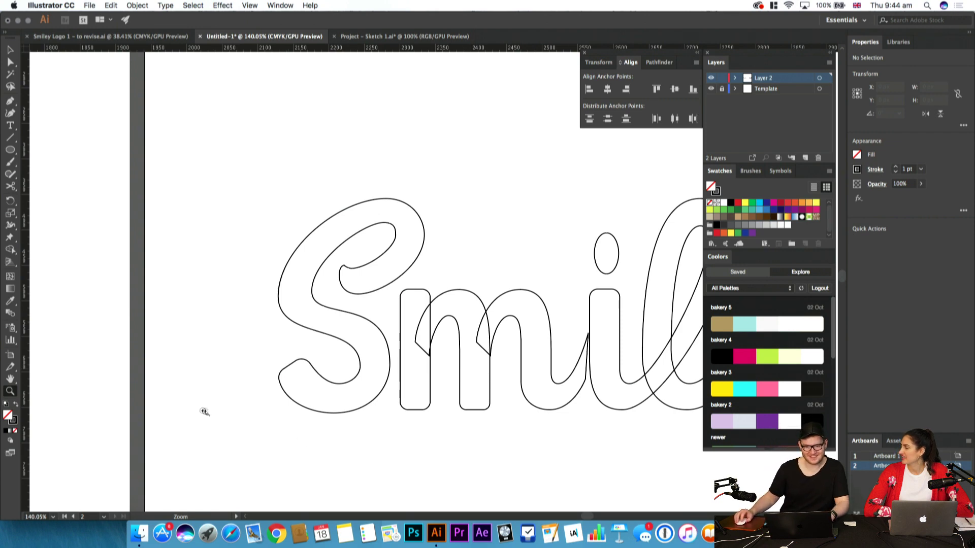
# Refine the corner rounding at the tip of the S's lower terminal
pyautogui.moveTo(359, 357); pyautogui.dragTo(254, 386)
pyautogui.moveTo(253, 385); pyautogui.dragTo(309, 354)
pyautogui.press('a')
pyautogui.click(254, 336)
pyautogui.moveTo(240, 347); pyautogui.dragTo(237, 353)
pyautogui.click(280, 316)
# Widen the dot of the i equally on both sides while keeping its height
pyautogui.press('z')
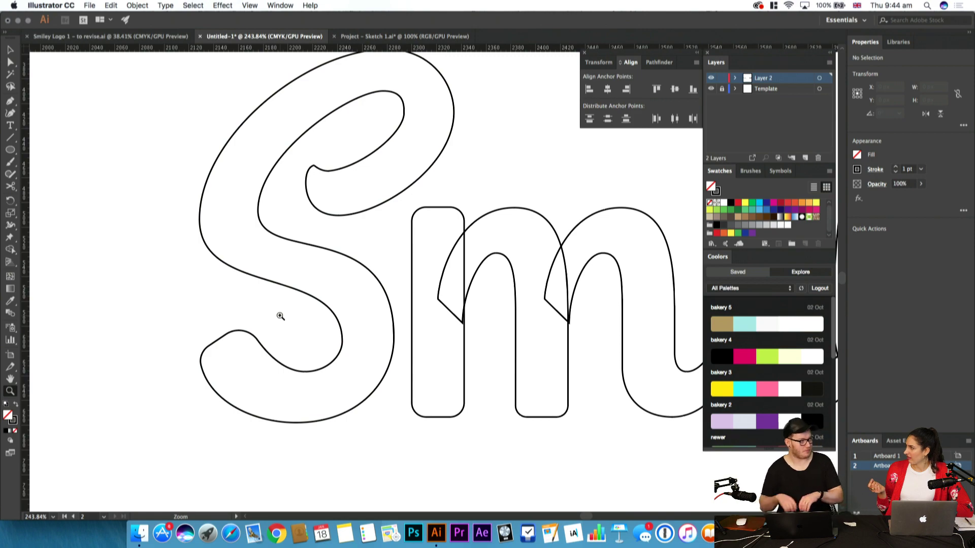
pyautogui.moveTo(438, 299); pyautogui.dragTo(295, 315)
pyautogui.moveTo(602, 326); pyautogui.dragTo(472, 342)
pyautogui.moveTo(620, 351); pyautogui.dragTo(481, 350)
pyautogui.moveTo(436, 353); pyautogui.dragTo(429, 316)
pyautogui.press('v')
pyautogui.click(427, 313)
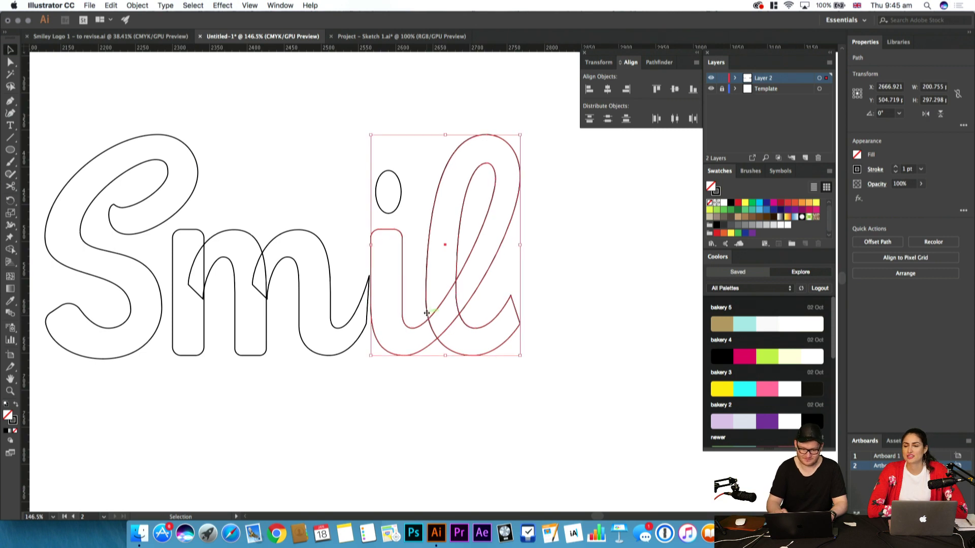
pyautogui.click(532, 257)
pyautogui.click(400, 192)
pyautogui.moveTo(403, 193); pyautogui.dragTo(407, 192)
pyautogui.click(416, 198)
# Nudge the joined i and l shape together with the dot 5 px left toward the m
pyautogui.moveTo(469, 303); pyautogui.dragTo(407, 236)
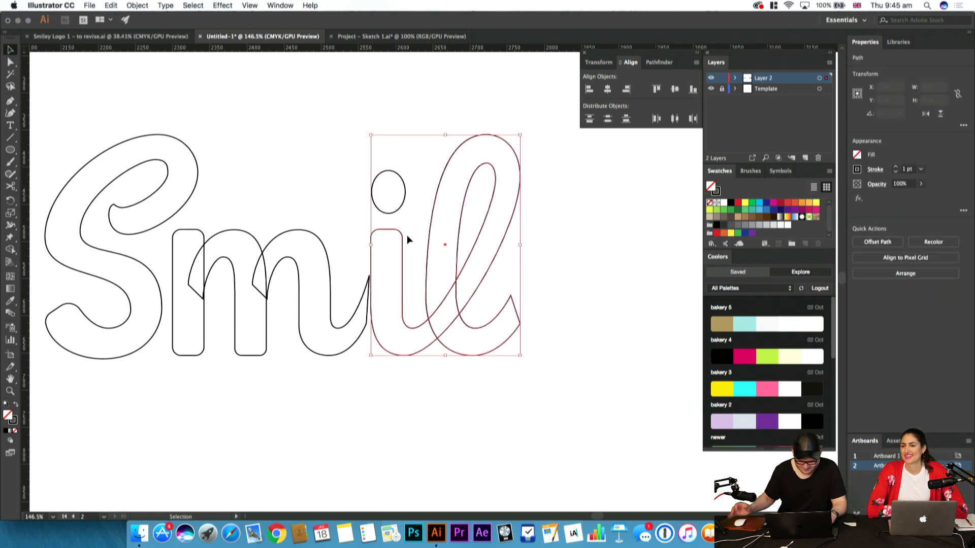
pyautogui.keyDown('shift'); pyautogui.click(377, 175); pyautogui.keyUp('shift')
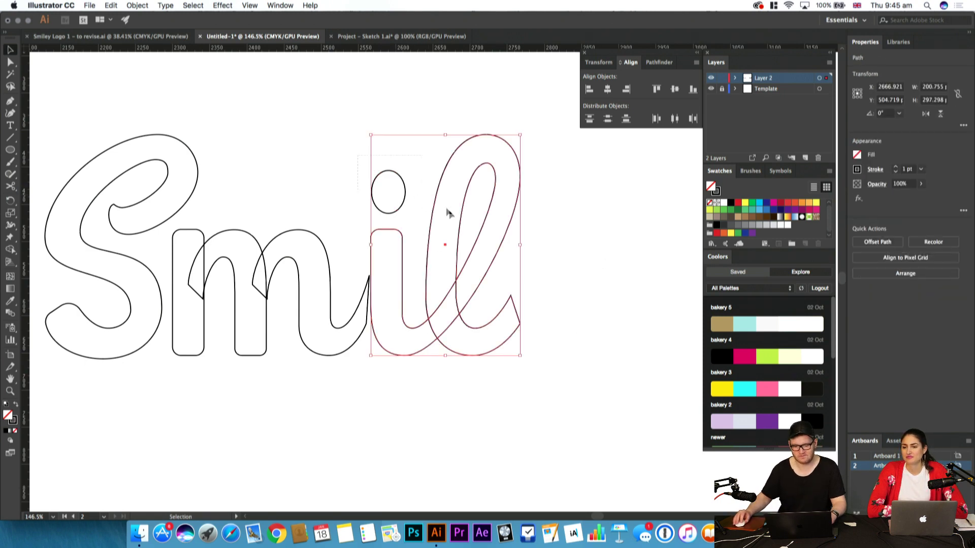
pyautogui.press('Left')
pyautogui.press('Left')
pyautogui.press('Left')
pyautogui.press('Left')
pyautogui.press('Left')
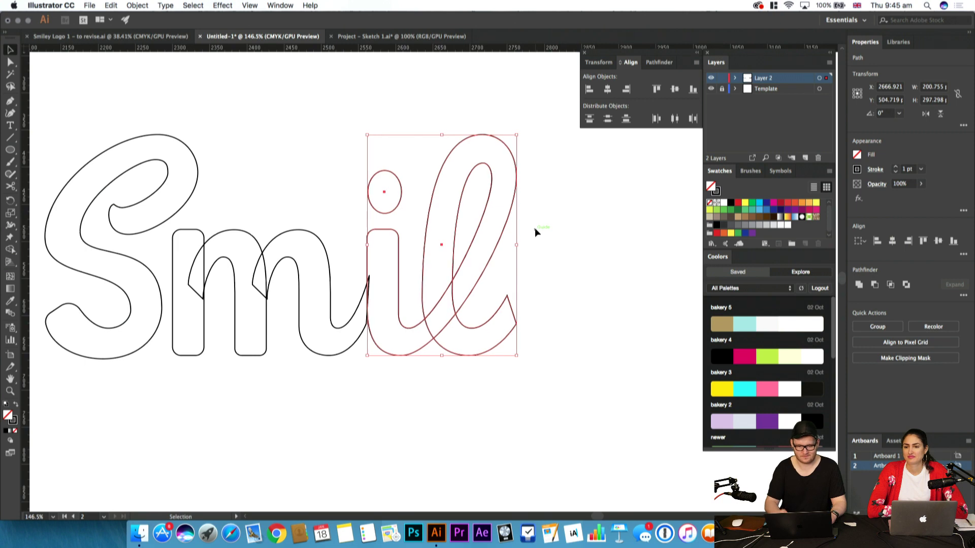
# Give all the Smil letter shapes a solid black fill with no stroke
pyautogui.moveTo(572, 292)
pyautogui.mouseDown()
pyautogui.moveTo(359, 359)
pyautogui.moveTo(364, 385)
pyautogui.mouseUp()
pyautogui.click(365, 385)
pyautogui.moveTo(410, 297); pyautogui.dragTo(367, 355)
pyautogui.press('z')
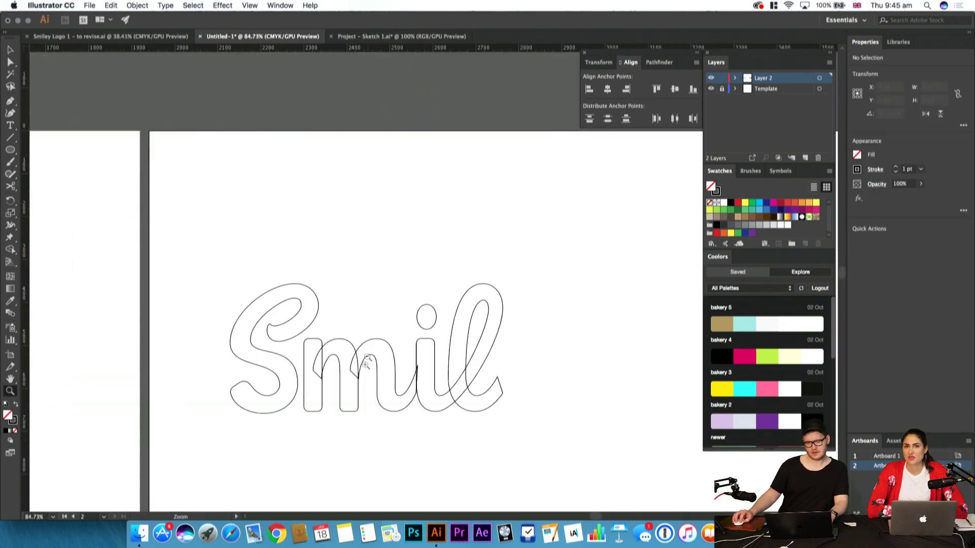
pyautogui.moveTo(343, 390); pyautogui.dragTo(375, 337)
pyautogui.press('v')
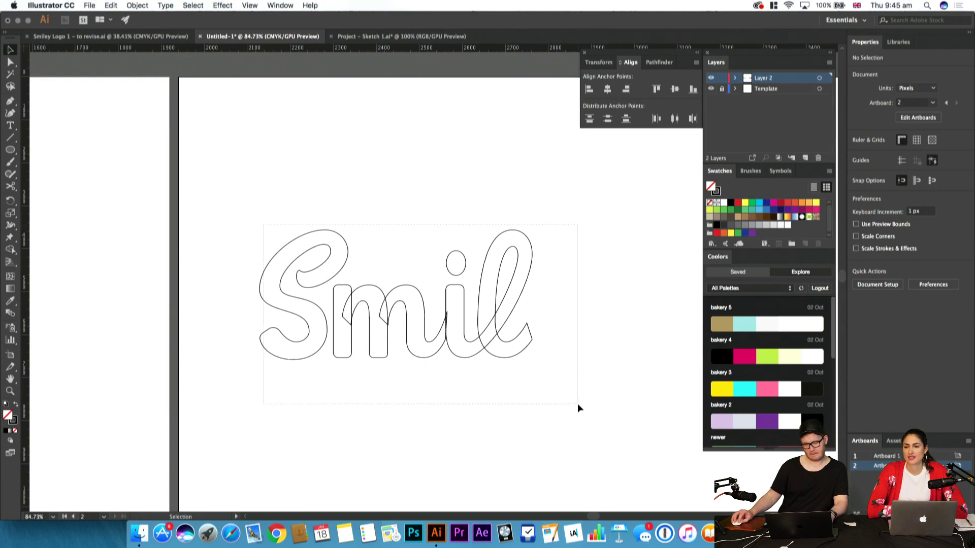
pyautogui.press('super+y')
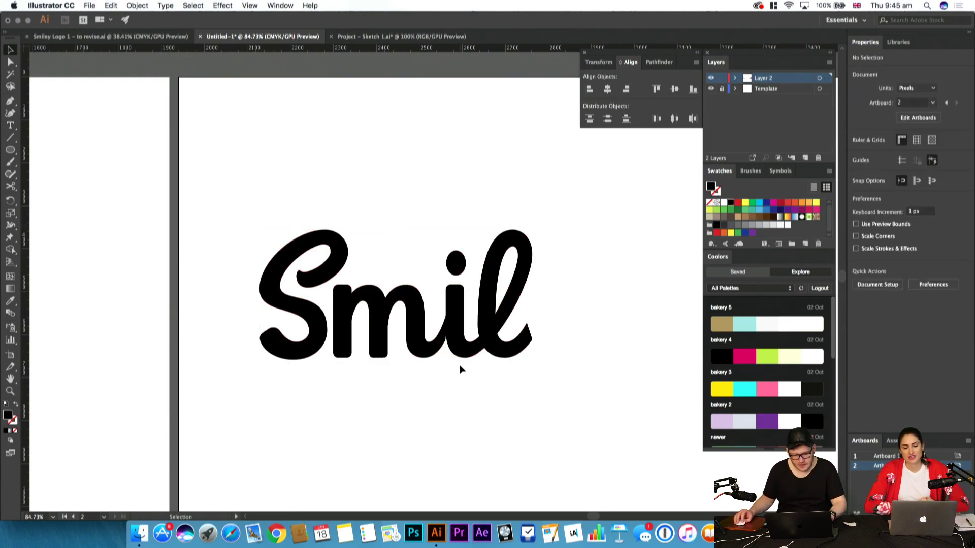
# Move the lower end anchor of the m's exit stroke into the i's stem to close the notch between them
pyautogui.press('z')
pyautogui.moveTo(427, 350); pyautogui.dragTo(424, 358)
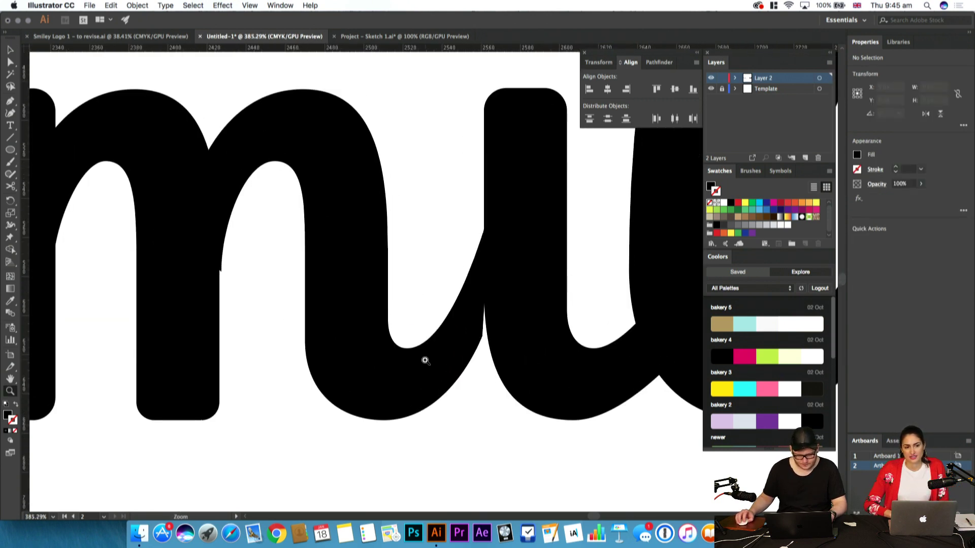
pyautogui.press('a')
pyautogui.click(483, 337)
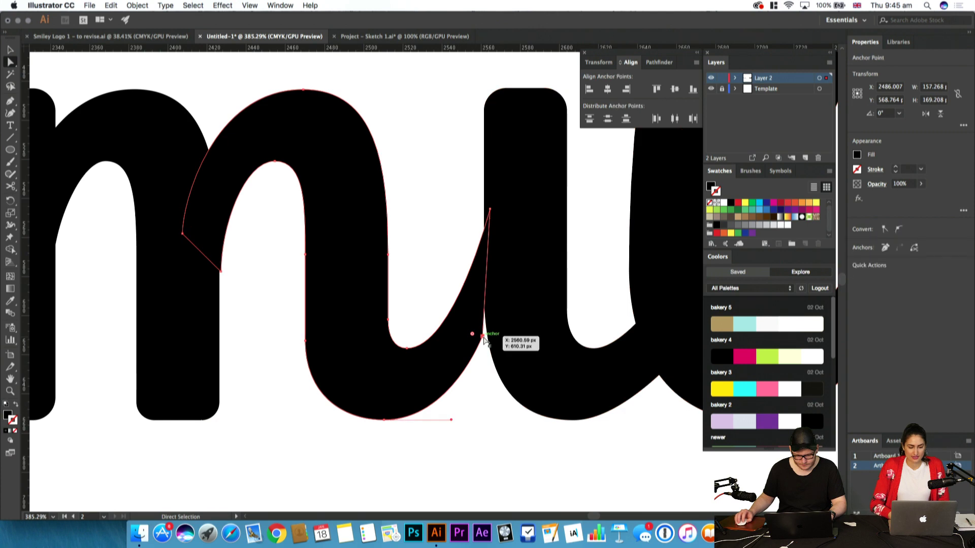
pyautogui.moveTo(484, 338); pyautogui.dragTo(491, 341)
pyautogui.click(498, 445)
pyautogui.click(468, 374)
pyautogui.click(491, 430)
pyautogui.press('z')
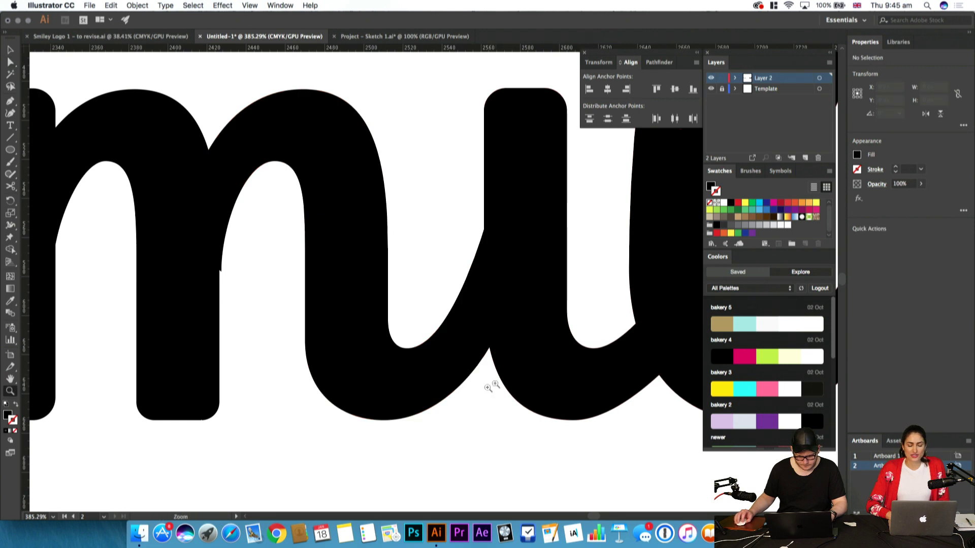
pyautogui.moveTo(496, 383); pyautogui.dragTo(295, 439)
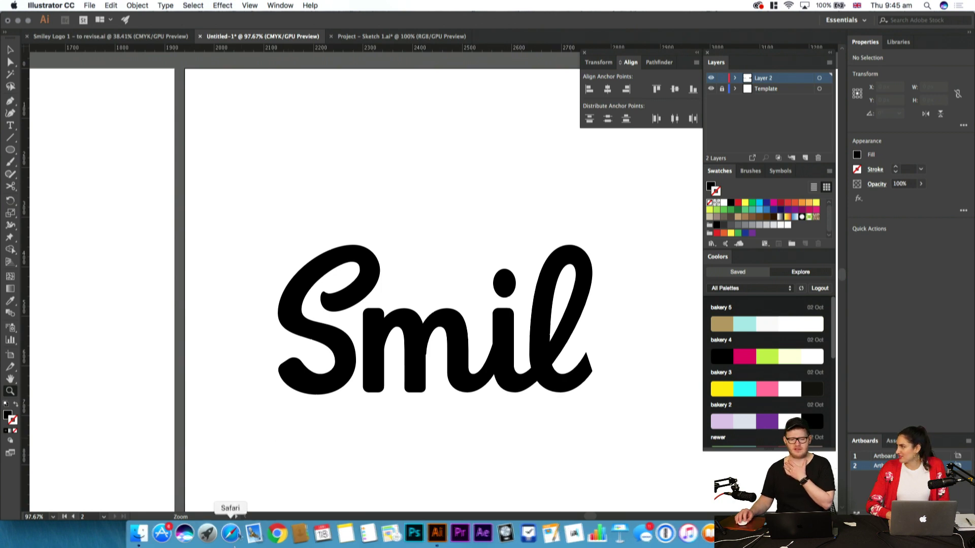
# Switch to Chrome and search Google for "cheese strings"
pyautogui.click(277, 534)
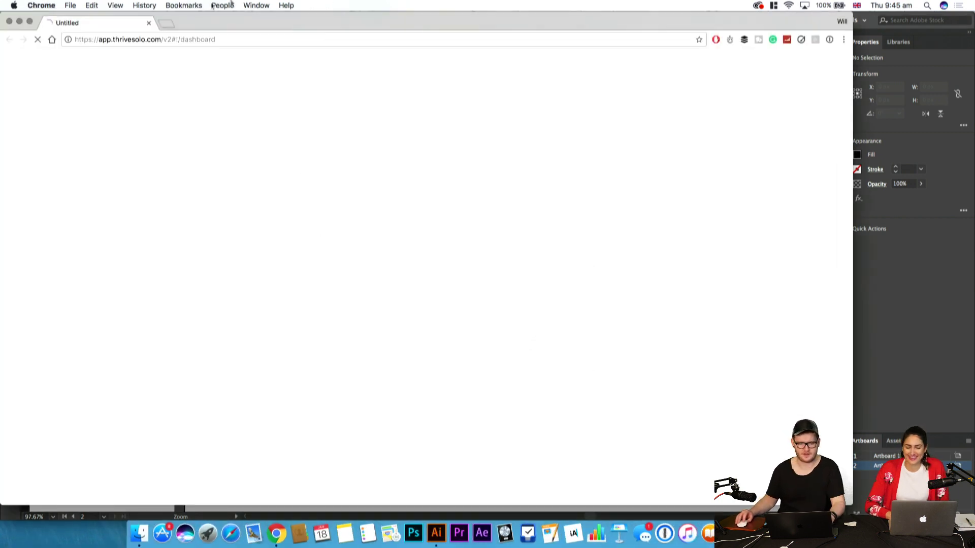
pyautogui.click(166, 24)
pyautogui.click(149, 23)
pyautogui.write('che')
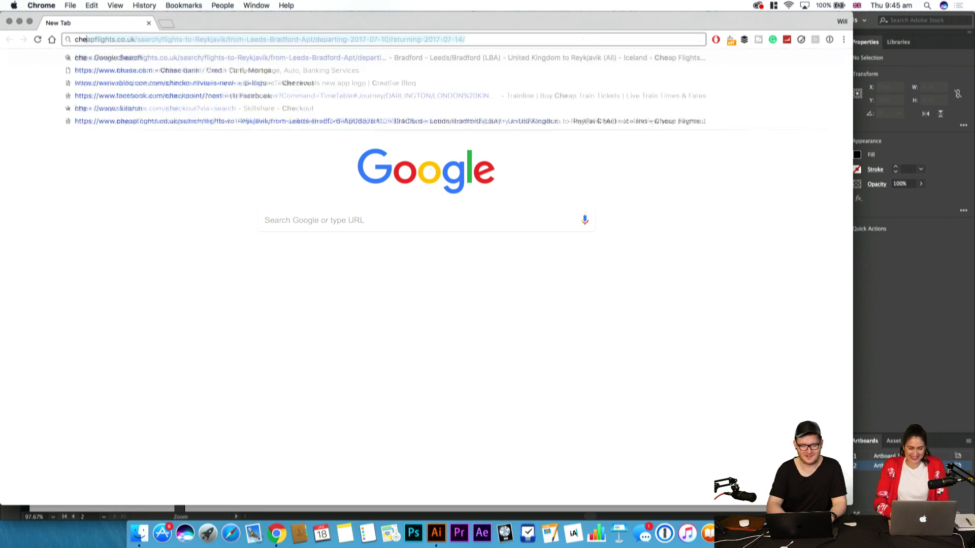
pyautogui.write('ese strings')
pyautogui.press('Return')
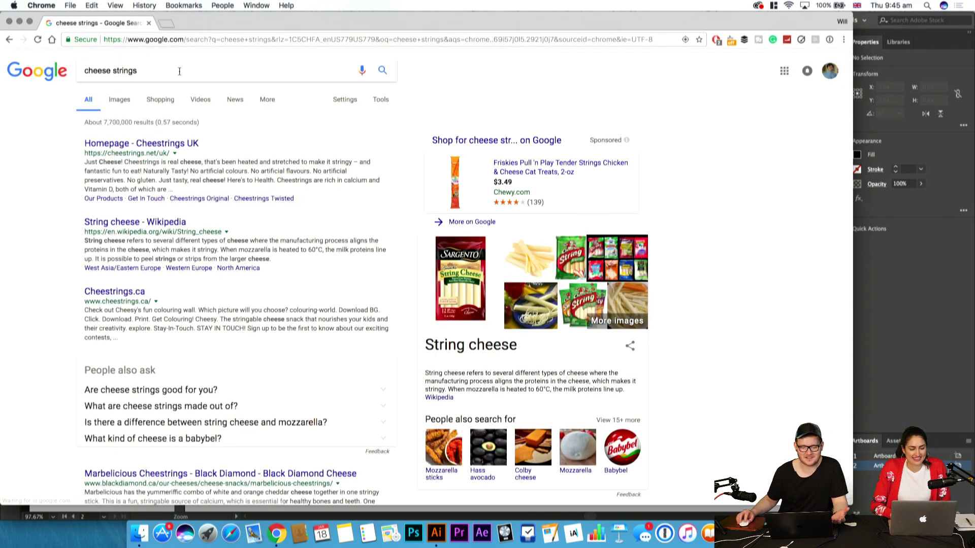
# View the Cheesestrings Twister picture in the image results and close the browser tab
pyautogui.click(131, 101)
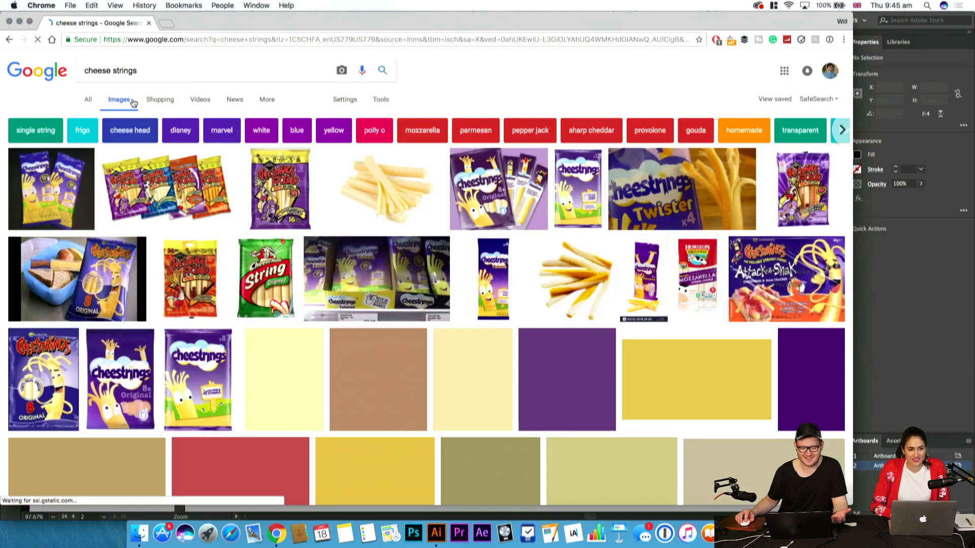
pyautogui.click(683, 201)
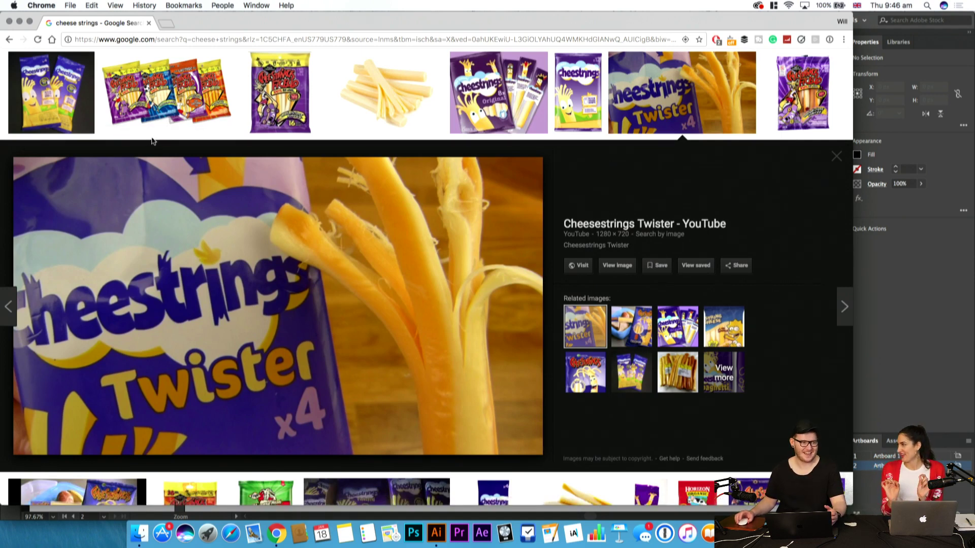
pyautogui.click(150, 23)
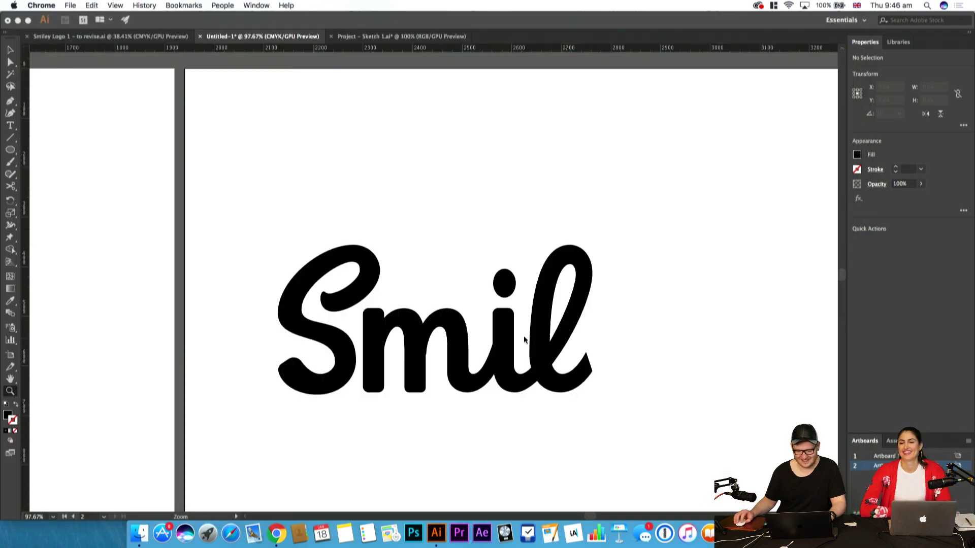
# Back in Illustrator, nudge the m's last arch 1 px left to line up with its middle stem
pyautogui.click(525, 339)
pyautogui.click(441, 320)
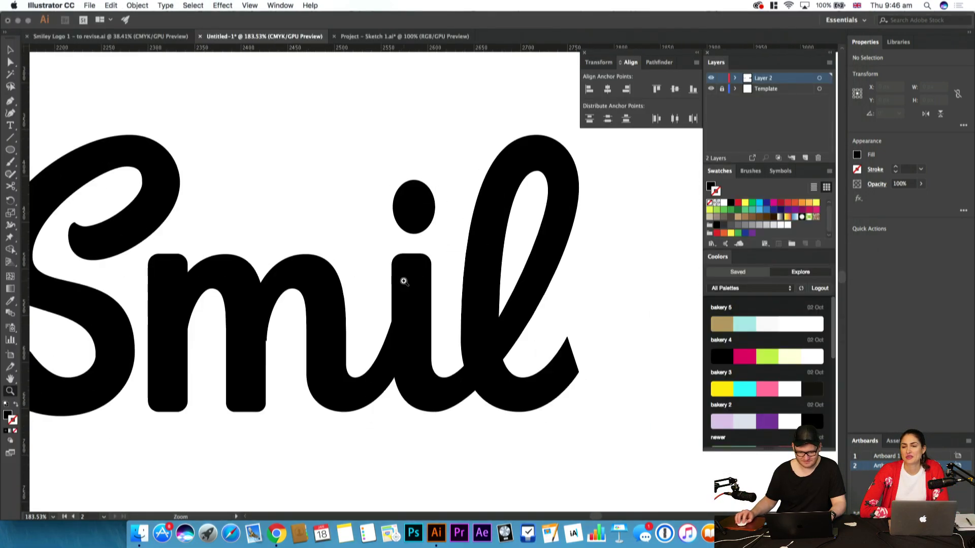
pyautogui.moveTo(206, 356); pyautogui.dragTo(427, 330)
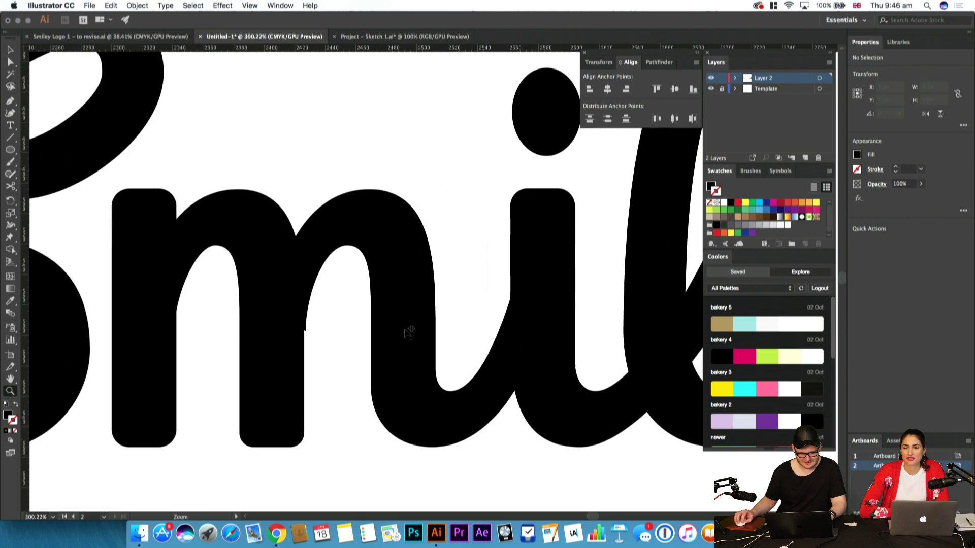
pyautogui.press('v')
pyautogui.click(406, 331)
pyautogui.press('Left')
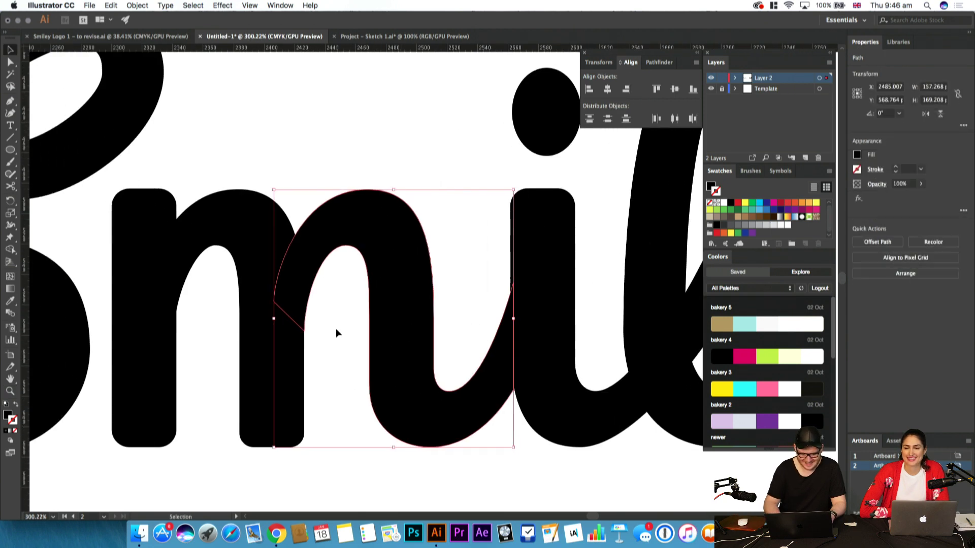
pyautogui.click(336, 329)
pyautogui.press('z')
pyautogui.moveTo(344, 328); pyautogui.dragTo(300, 395)
pyautogui.hscroll(3, 300, 394)
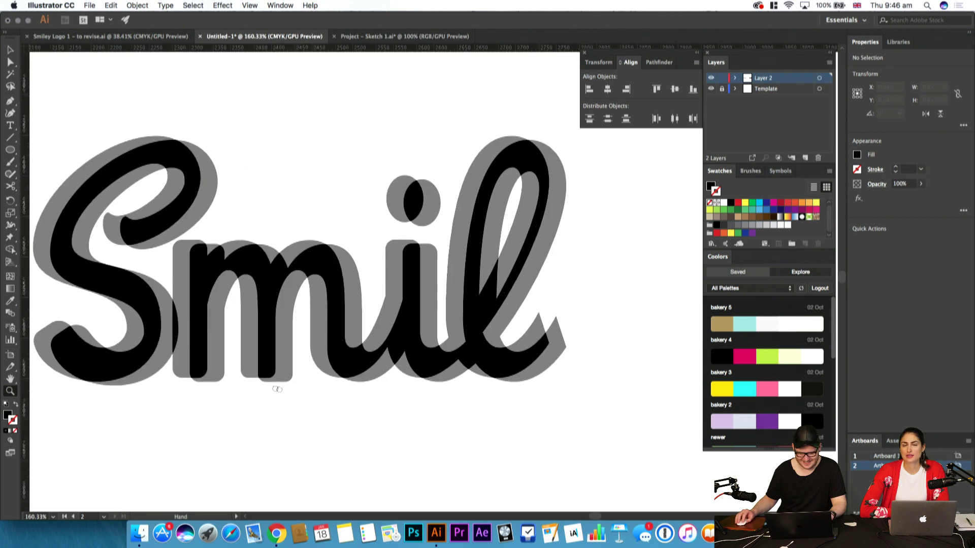
# Try to move the joined i and l shape left and slightly down, and undo the move
pyautogui.keyDown('super'); pyautogui.click(441, 359); pyautogui.keyUp('super')
pyautogui.click(446, 382)
pyautogui.press('v')
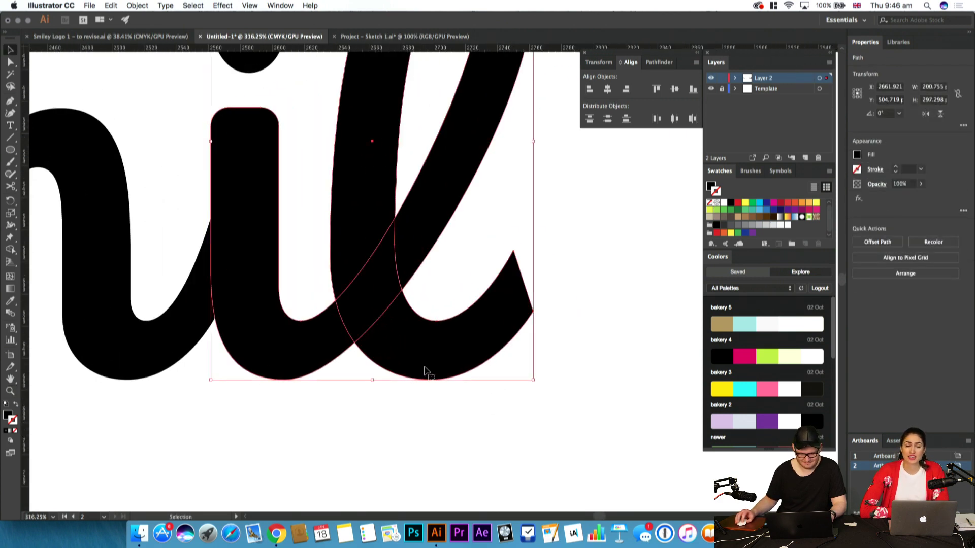
pyautogui.scroll(5, 426, 373)
pyautogui.press('a')
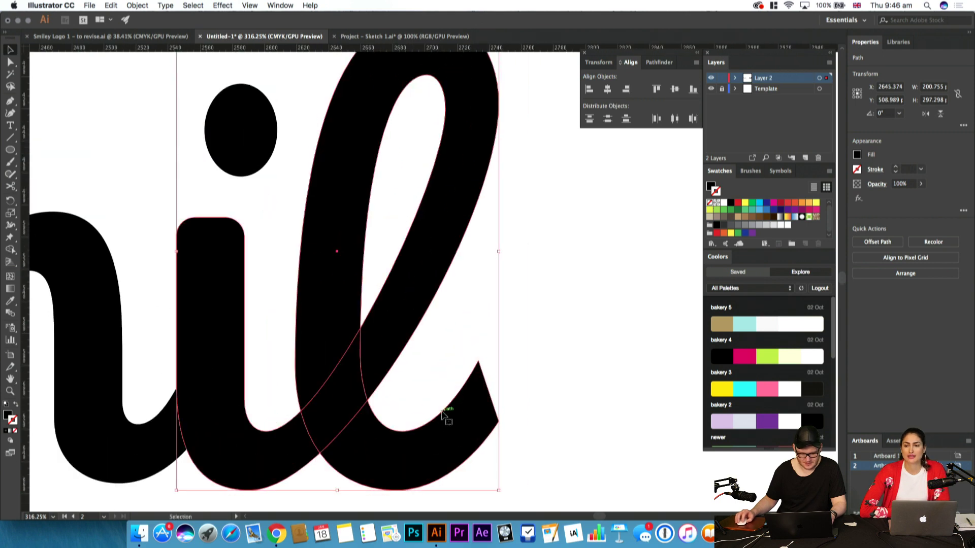
pyautogui.click(538, 340)
pyautogui.press('z')
pyautogui.moveTo(521, 343); pyautogui.dragTo(457, 340)
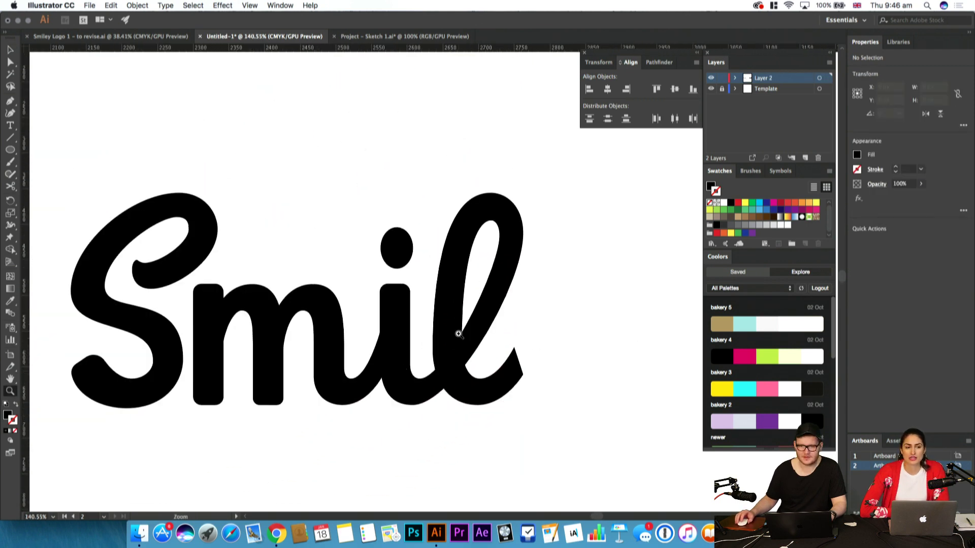
# Examine the joins, spacing and weight of the filled Smil letters at different zoom levels
pyautogui.moveTo(467, 294); pyautogui.dragTo(283, 336)
pyautogui.moveTo(342, 347); pyautogui.dragTo(448, 326)
pyautogui.moveTo(448, 326); pyautogui.dragTo(462, 290)
pyautogui.keyDown('super'); pyautogui.click(405, 333); pyautogui.keyUp('super')
pyautogui.moveTo(443, 341); pyautogui.dragTo(500, 333)
pyautogui.moveTo(500, 333); pyautogui.dragTo(607, 366)
pyautogui.click(479, 263)
pyautogui.moveTo(310, 135); pyautogui.dragTo(295, 295)
pyautogui.click(327, 130)
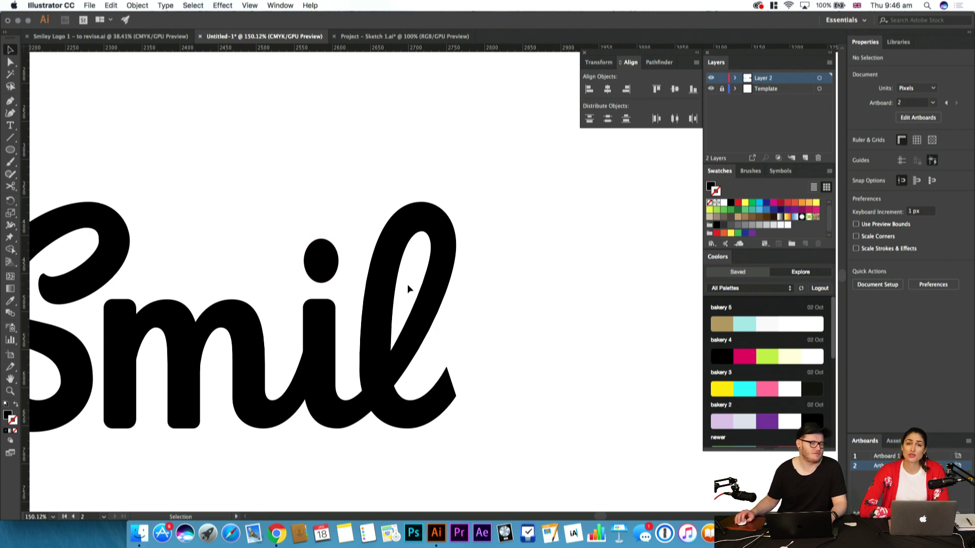
pyautogui.moveTo(485, 331); pyautogui.dragTo(491, 359)
pyautogui.moveTo(417, 387); pyautogui.dragTo(452, 381)
pyautogui.moveTo(452, 381); pyautogui.dragTo(506, 324)
# Select the joined i and l shape for direct editing of its anchor points
pyautogui.click(451, 332)
pyautogui.click(514, 326)
pyautogui.press('a')
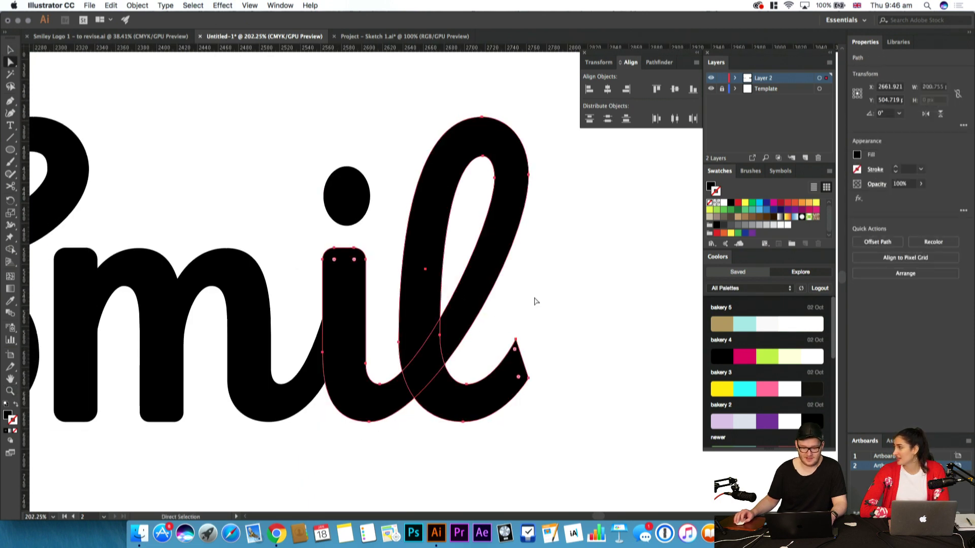
# Deselect the l's anchor points and return to the outlined wordmark over the pencil sketch with the guides shown
pyautogui.moveTo(466, 196); pyautogui.dragTo(522, 141)
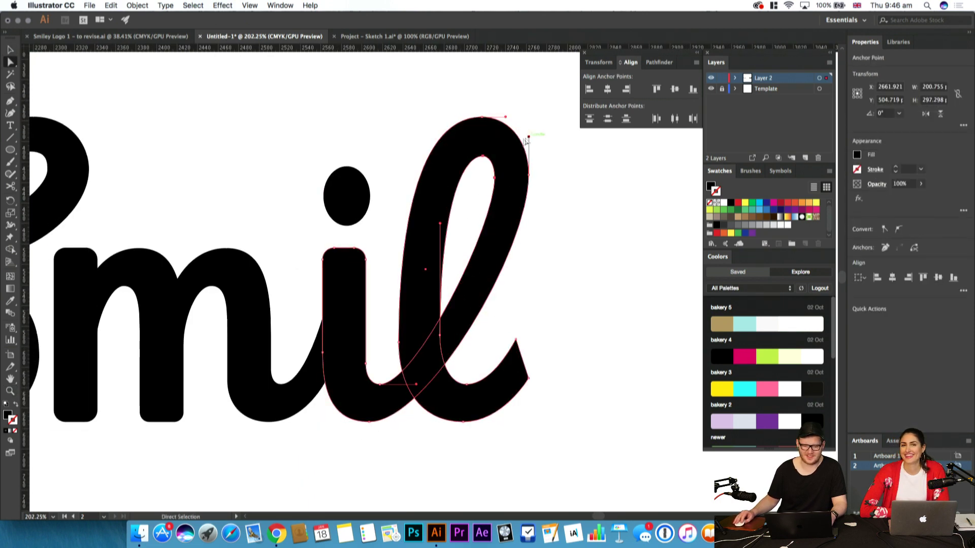
pyautogui.click(533, 304)
pyautogui.press('z')
pyautogui.moveTo(493, 314); pyautogui.dragTo(393, 355)
pyautogui.moveTo(201, 389)
pyautogui.mouseDown()
pyautogui.moveTo(323, 360)
pyautogui.moveTo(540, 338)
pyautogui.mouseUp()
pyautogui.moveTo(364, 337)
pyautogui.mouseDown()
pyautogui.moveTo(294, 338)
pyautogui.moveTo(502, 319)
pyautogui.mouseUp()
pyautogui.moveTo(325, 271); pyautogui.dragTo(457, 261)
pyautogui.press('super+semicolon')
pyautogui.press('super+y')
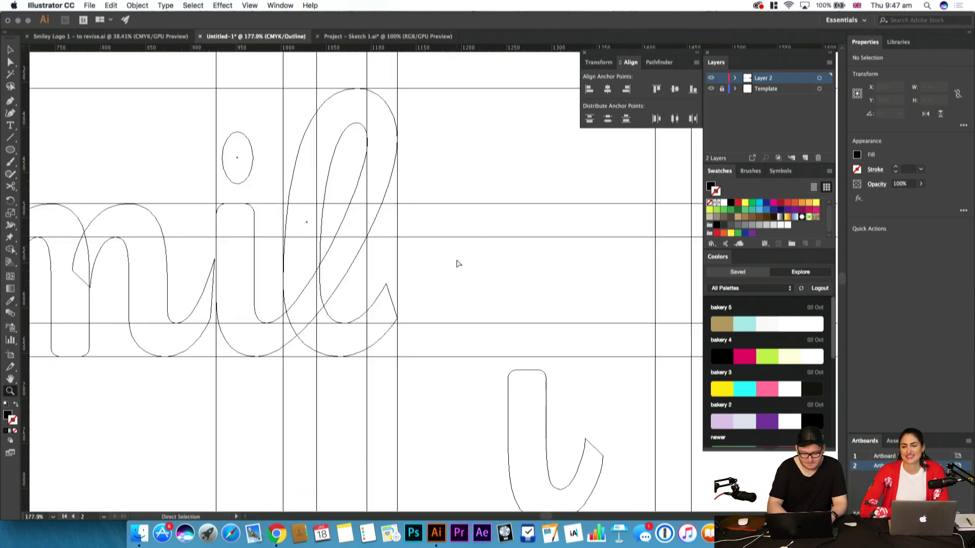
pyautogui.press('super+y')
# Clear the existing guides from the lettering artwork
pyautogui.press('v')
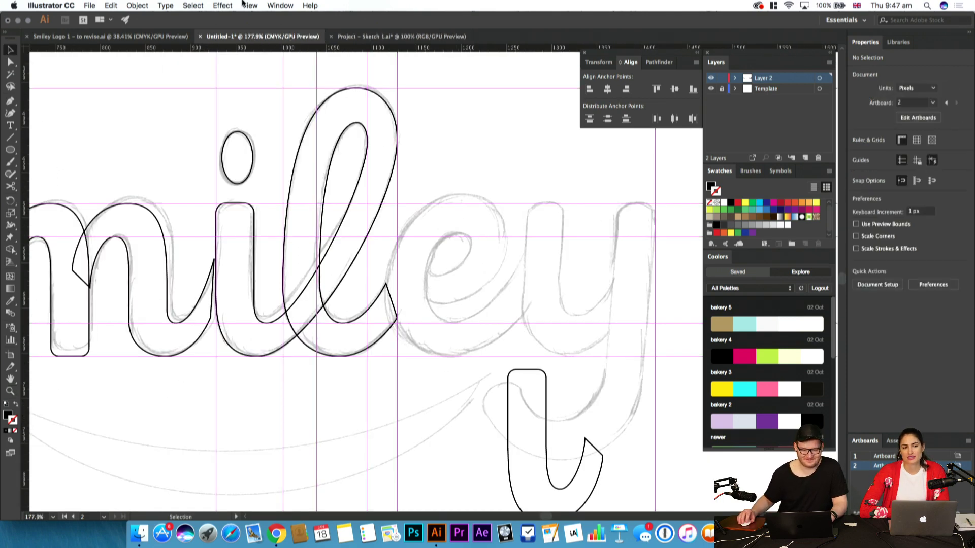
pyautogui.click(244, 5)
pyautogui.moveTo(311, 304)
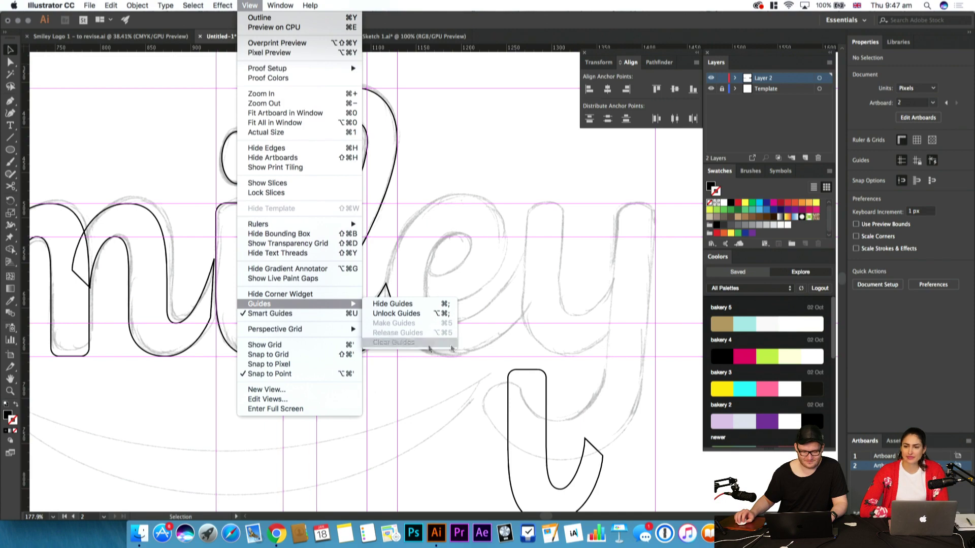
pyautogui.click(401, 343)
# Unlock the Template layer, nudge the sketch image down 8 px, and lock the layer again
pyautogui.press('z')
pyautogui.moveTo(447, 234); pyautogui.dragTo(436, 270)
pyautogui.moveTo(437, 270); pyautogui.dragTo(430, 217)
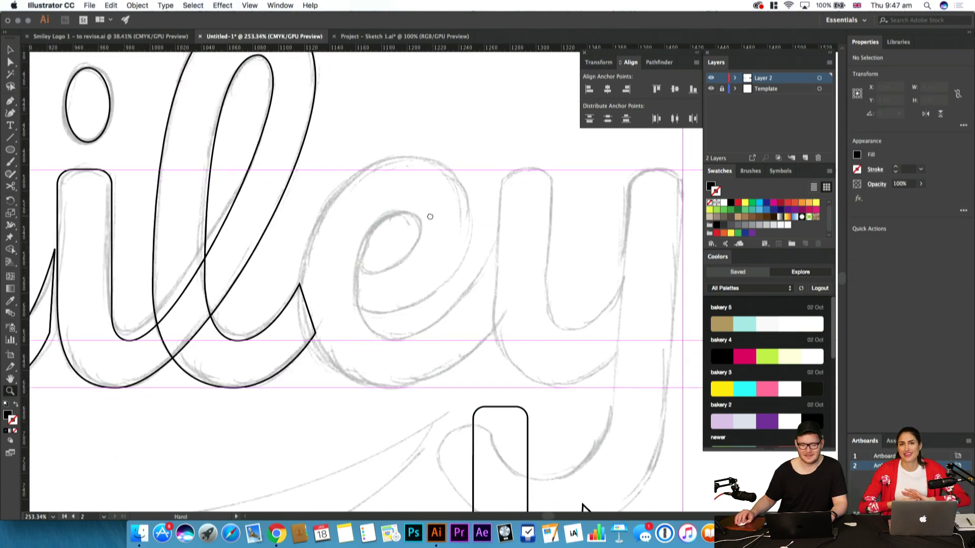
pyautogui.press('p')
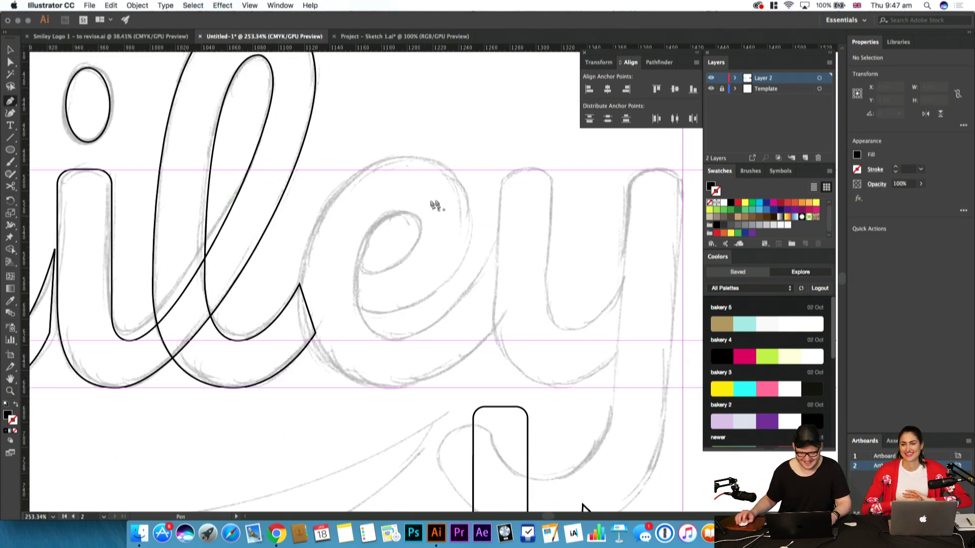
pyautogui.click(731, 92)
pyautogui.press('v')
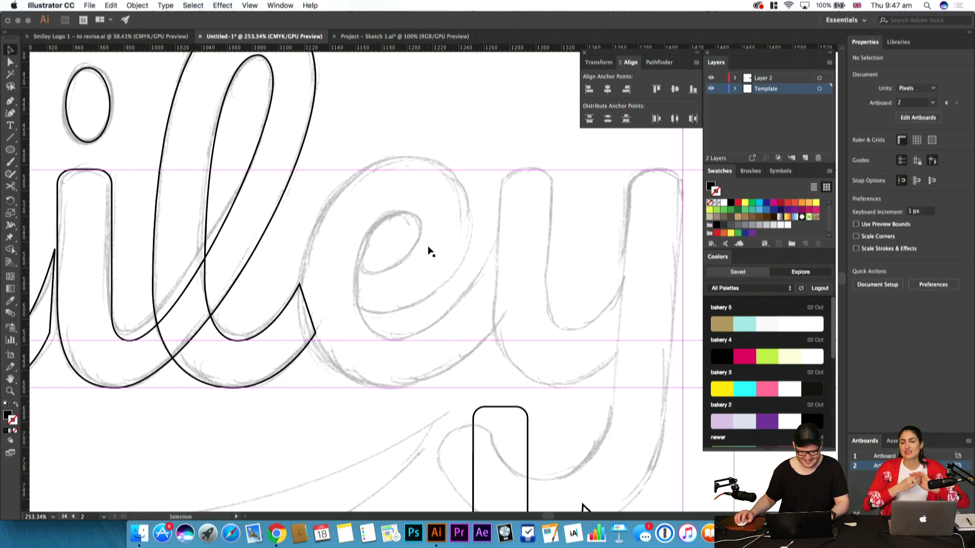
pyautogui.click(428, 247)
pyautogui.hotkey('shift', 'Down')
pyautogui.press('Up')
pyautogui.press('Up')
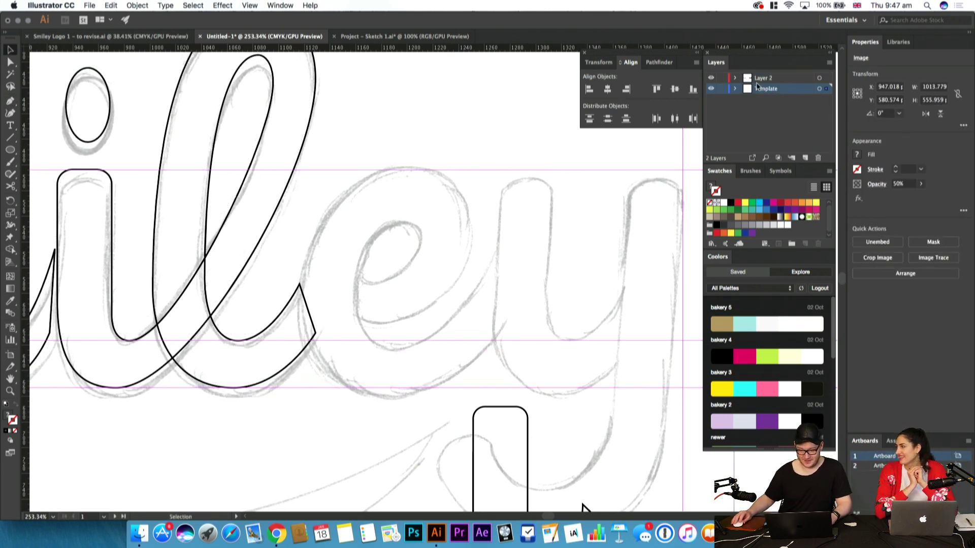
pyautogui.click(721, 89)
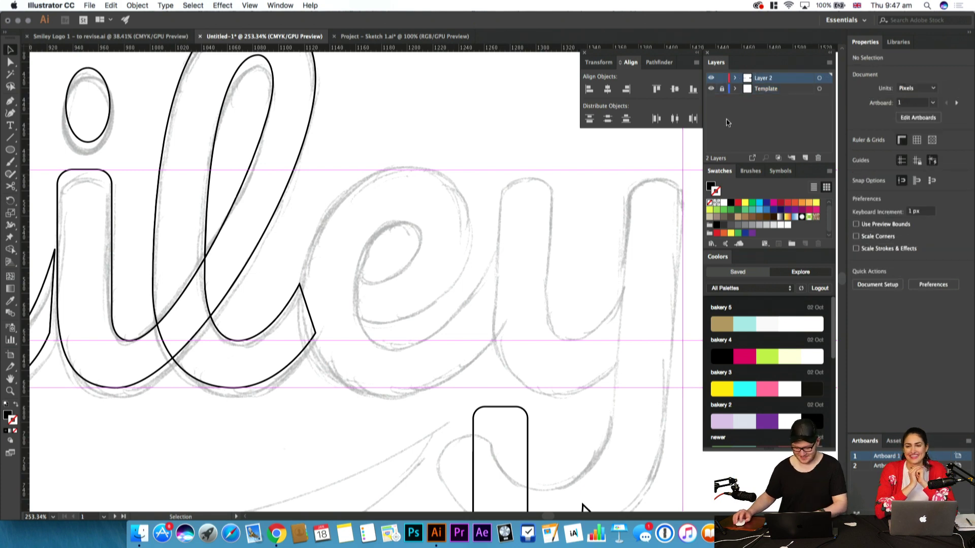
# Draw the e's upper-left outer curve with the Pen tool, from the x-height guide to a new vertical guide, as an unfilled stroke
pyautogui.press('p')
pyautogui.moveTo(408, 170); pyautogui.dragTo(340, 181)
pyautogui.press('super+z')
pyautogui.click(362, 171)
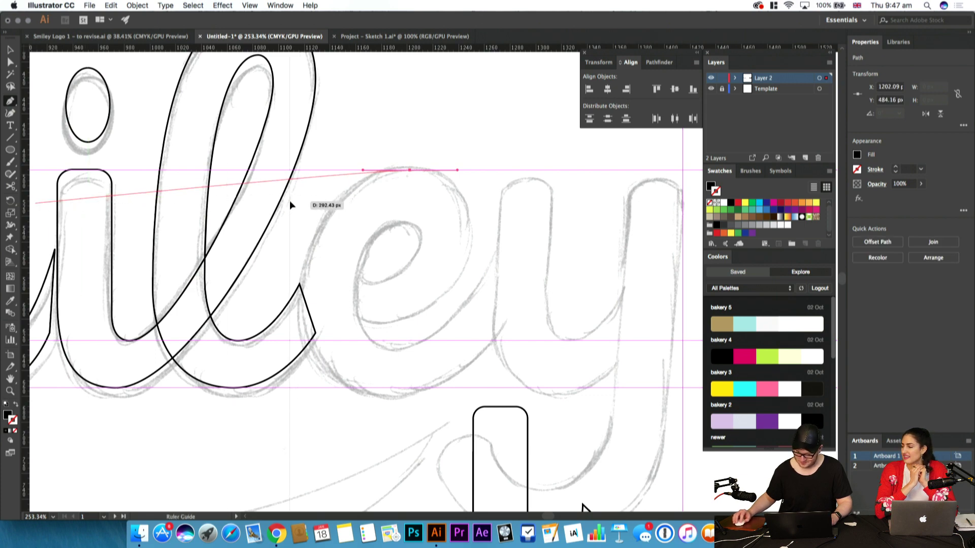
pyautogui.moveTo(300, 199); pyautogui.dragTo(300, 199)
pyautogui.moveTo(300, 318); pyautogui.dragTo(301, 350)
pyautogui.hotkey('shift', 'x')
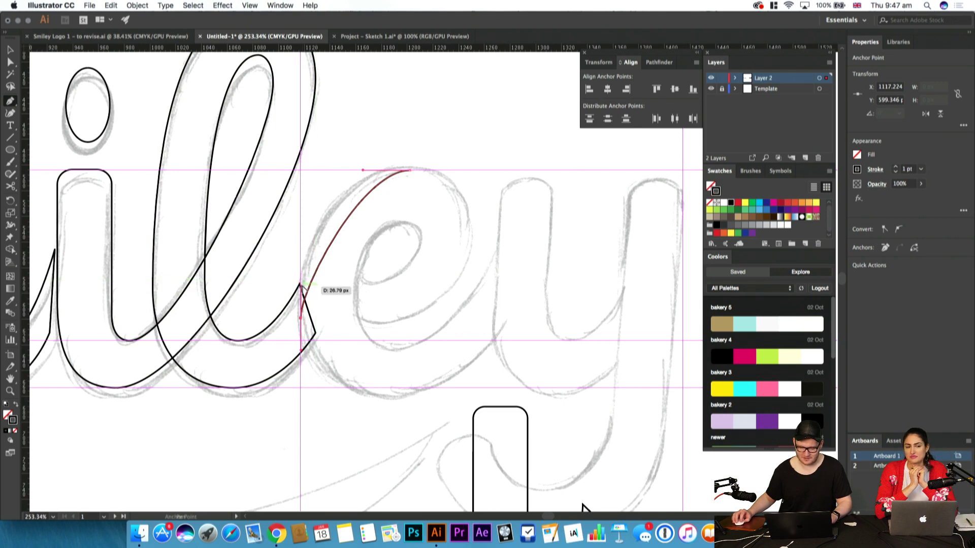
# Adjust the direction handles of the e's upper-left curve to follow the sketched outline
pyautogui.moveTo(302, 250); pyautogui.dragTo(327, 239)
pyautogui.moveTo(362, 171); pyautogui.dragTo(343, 173)
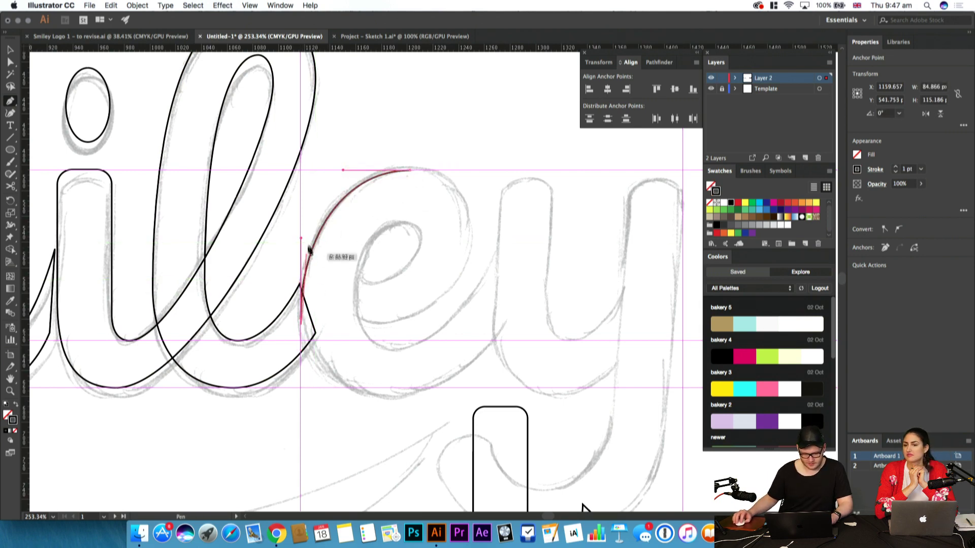
pyautogui.moveTo(301, 238); pyautogui.dragTo(295, 230)
pyautogui.press('a')
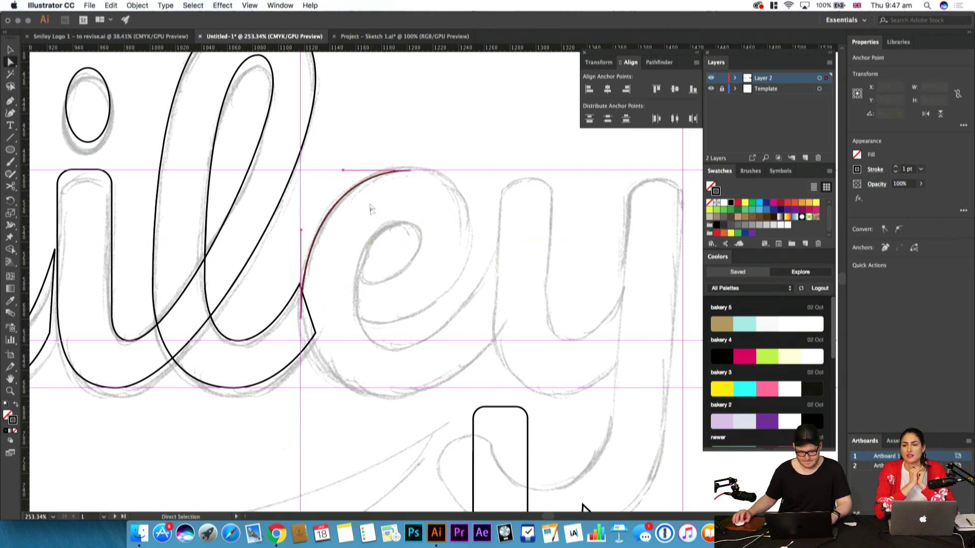
pyautogui.moveTo(343, 170); pyautogui.dragTo(350, 170)
pyautogui.moveTo(399, 222); pyautogui.dragTo(248, 97)
pyautogui.click(400, 247)
# Extend the e's outer path with the Pen tool from its top anchor to a new vertical guide at the right extreme
pyautogui.press('p')
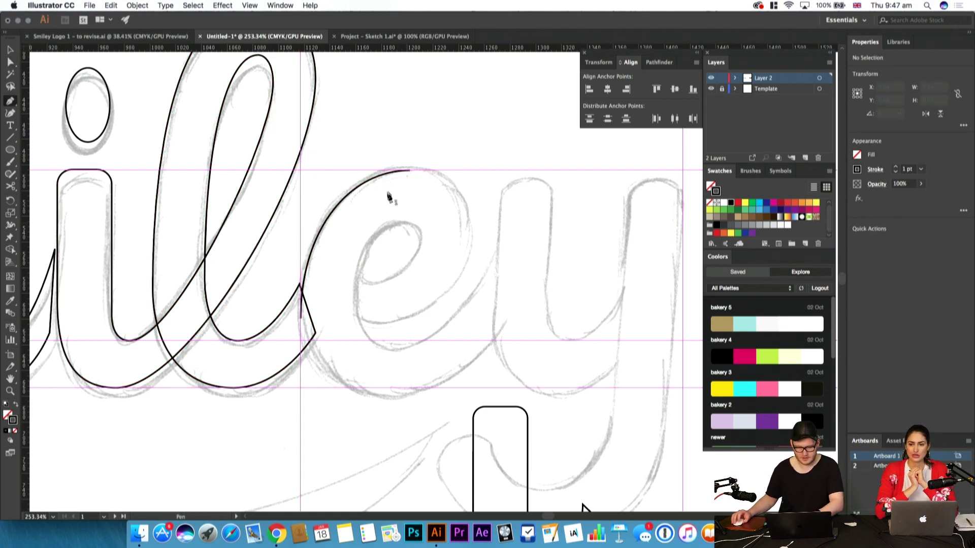
pyautogui.moveTo(410, 172); pyautogui.dragTo(432, 171)
pyautogui.moveTo(280, 251); pyautogui.dragTo(343, 290)
pyautogui.press('a')
pyautogui.click(161, 303)
pyautogui.click(235, 339)
pyautogui.press('z')
pyautogui.moveTo(462, 271); pyautogui.dragTo(573, 271)
pyautogui.moveTo(573, 271); pyautogui.dragTo(331, 272)
pyautogui.press('p')
pyautogui.click(374, 186)
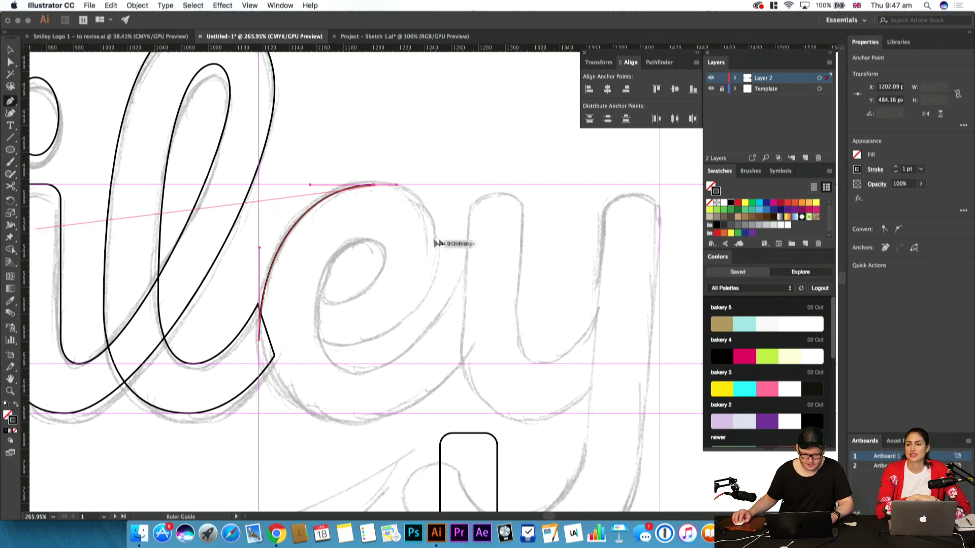
pyautogui.moveTo(441, 257); pyautogui.dragTo(440, 310)
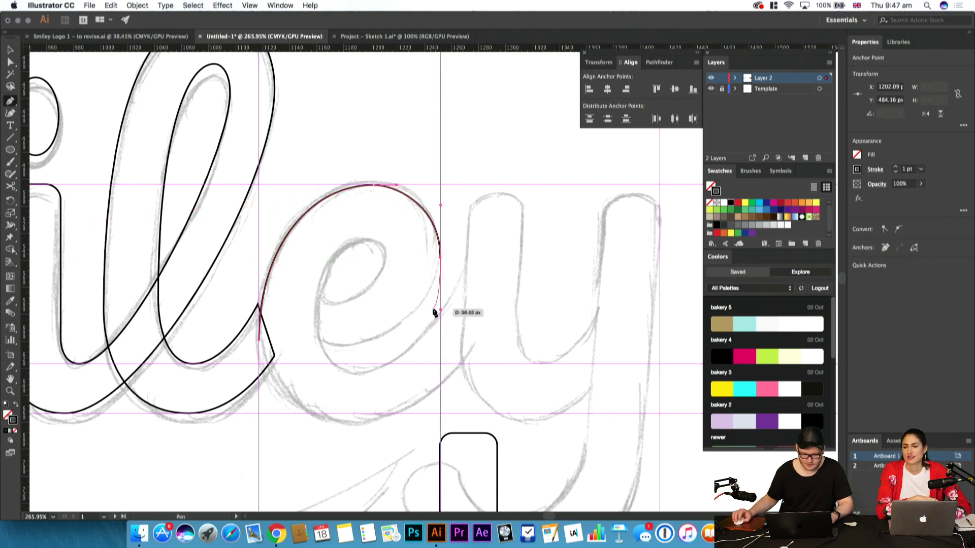
# Continue the e's path around the underside of the bowl to its inner left edge and refine the lower curve
pyautogui.moveTo(440, 257); pyautogui.dragTo(432, 321)
pyautogui.moveTo(346, 347); pyautogui.dragTo(320, 348)
pyautogui.click(308, 337)
pyautogui.press('super+z')
pyautogui.press('a')
pyautogui.click(347, 366)
pyautogui.moveTo(368, 306); pyautogui.dragTo(460, 262)
pyautogui.click(509, 270)
# Draw the e's inner left curve with the Pen tool from the counter's top to the inner baseline, using new guides at its extremes
pyautogui.press('p')
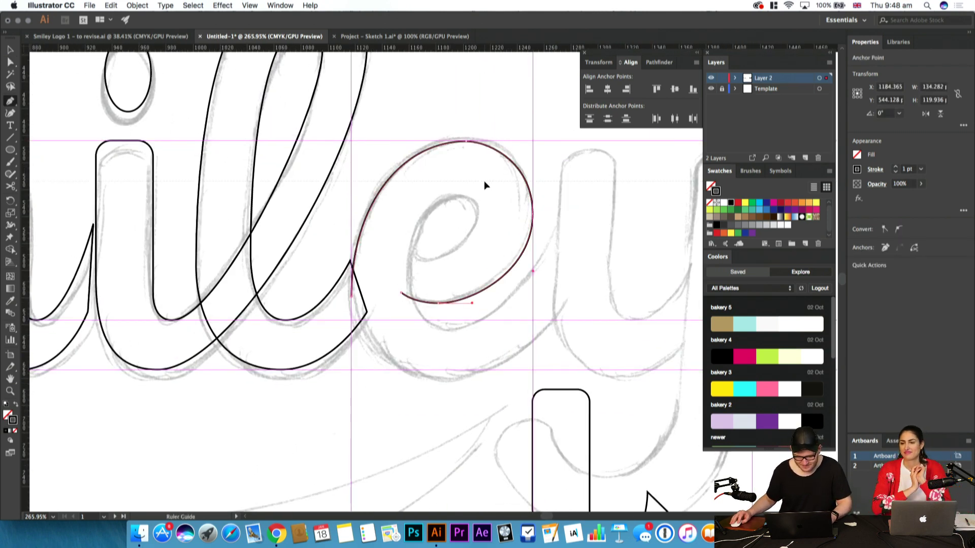
pyautogui.moveTo(457, 196); pyautogui.dragTo(433, 210)
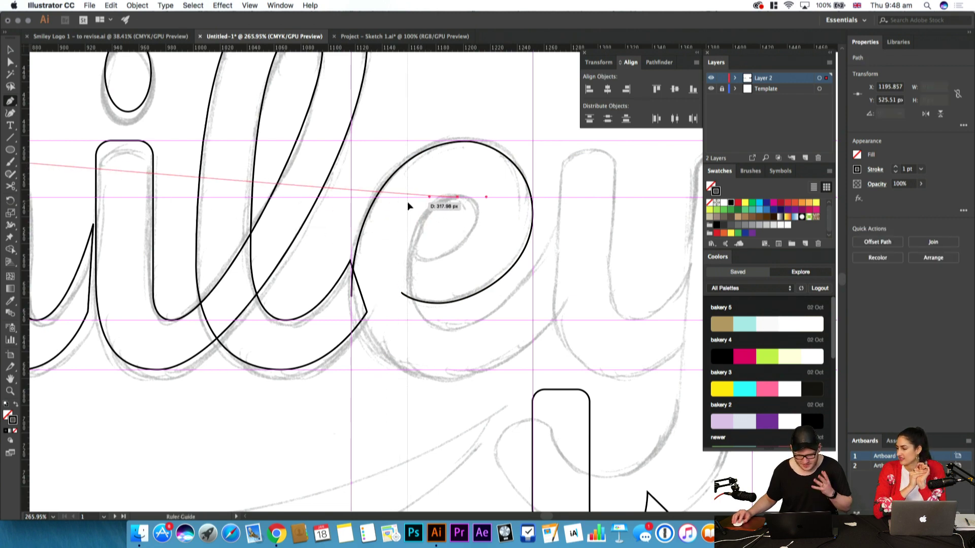
pyautogui.moveTo(409, 284); pyautogui.dragTo(411, 339)
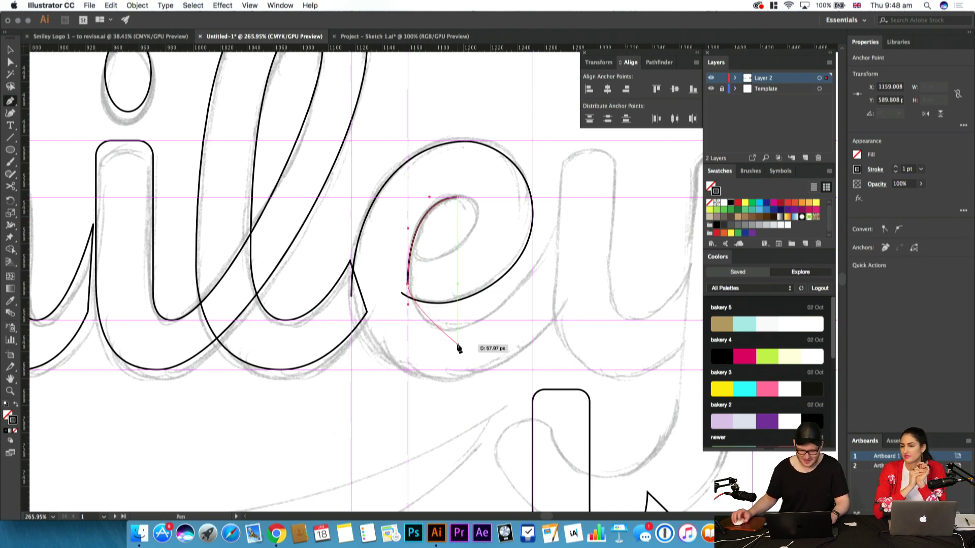
pyautogui.moveTo(451, 321); pyautogui.dragTo(469, 320)
# Move the left-extreme anchor of the e's inner curve up and check its handles against the sketch
pyautogui.press('a')
pyautogui.moveTo(409, 288); pyautogui.dragTo(409, 262)
pyautogui.press('v')
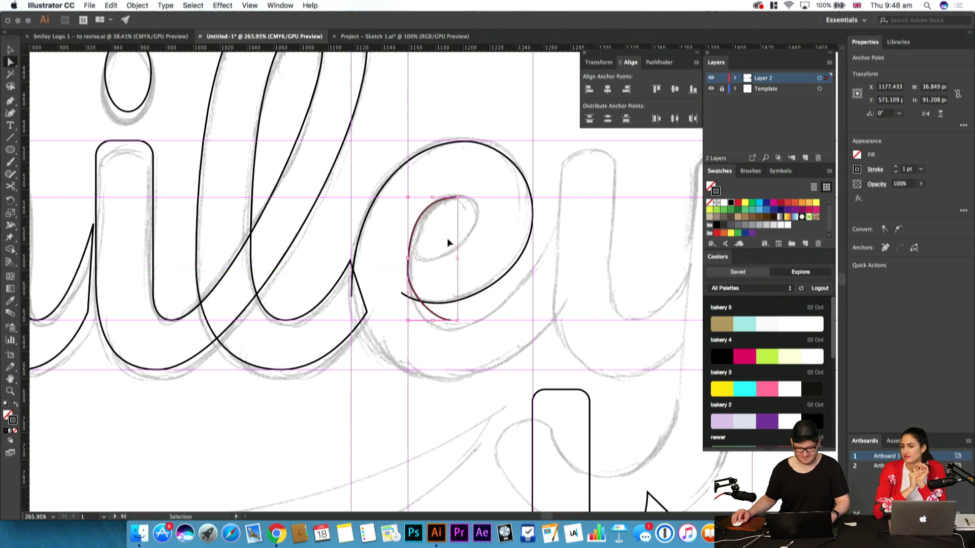
pyautogui.click(447, 239)
pyautogui.click(399, 263)
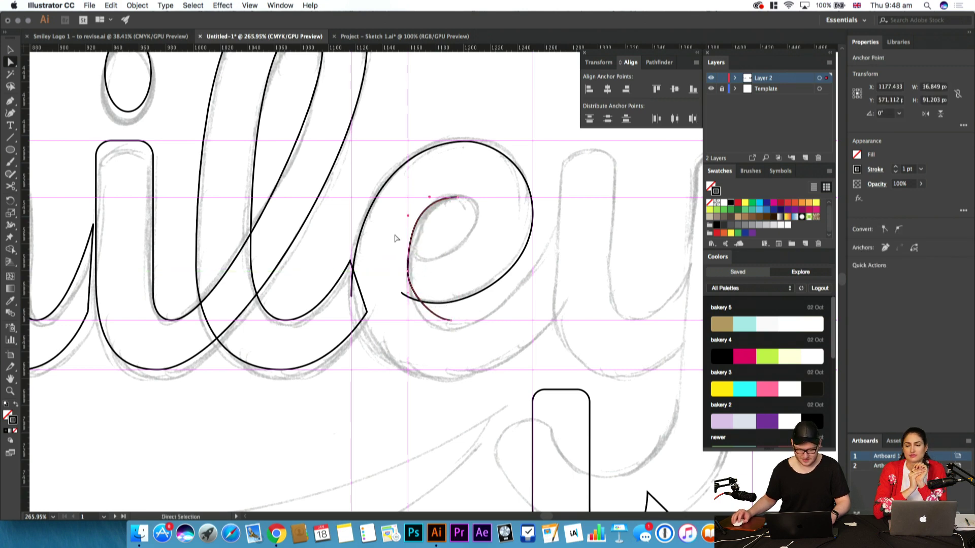
pyautogui.click(409, 293)
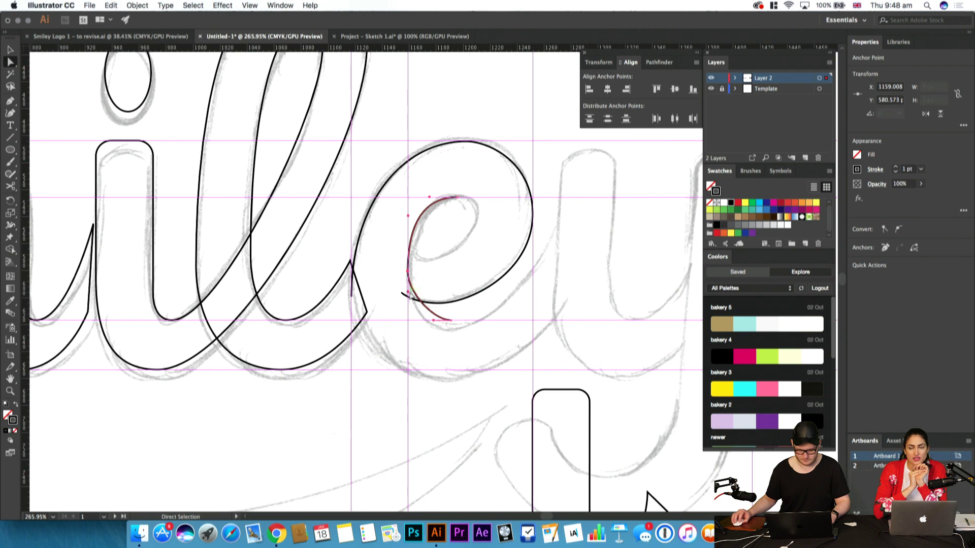
pyautogui.click(501, 318)
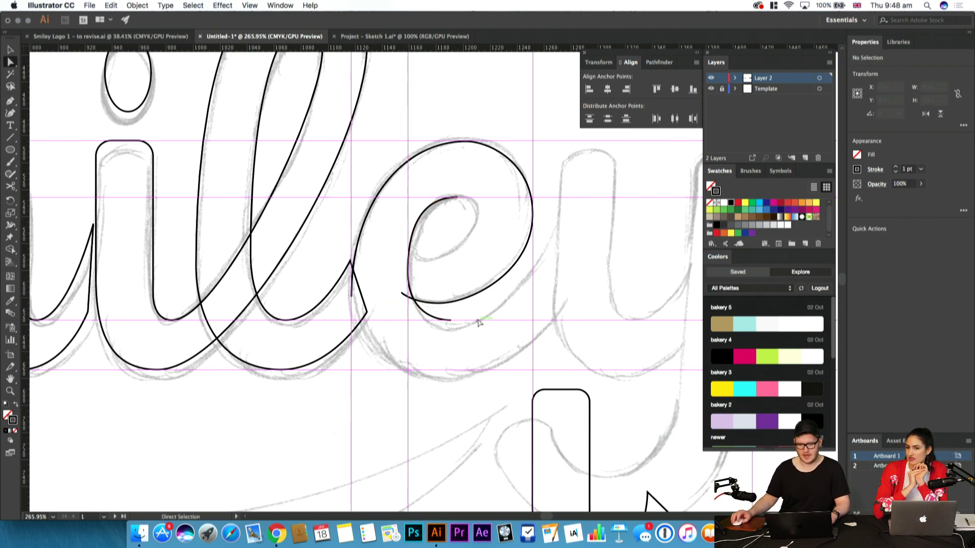
# Compare the traced Smiley lettering with the sketch by toggling the Template layer's visibility
pyautogui.click(249, 5)
pyautogui.click(249, 5)
pyautogui.click(249, 6)
pyautogui.click(520, 228)
pyautogui.press('z')
pyautogui.moveTo(521, 229); pyautogui.dragTo(346, 285)
pyautogui.scroll(3, 345, 285)
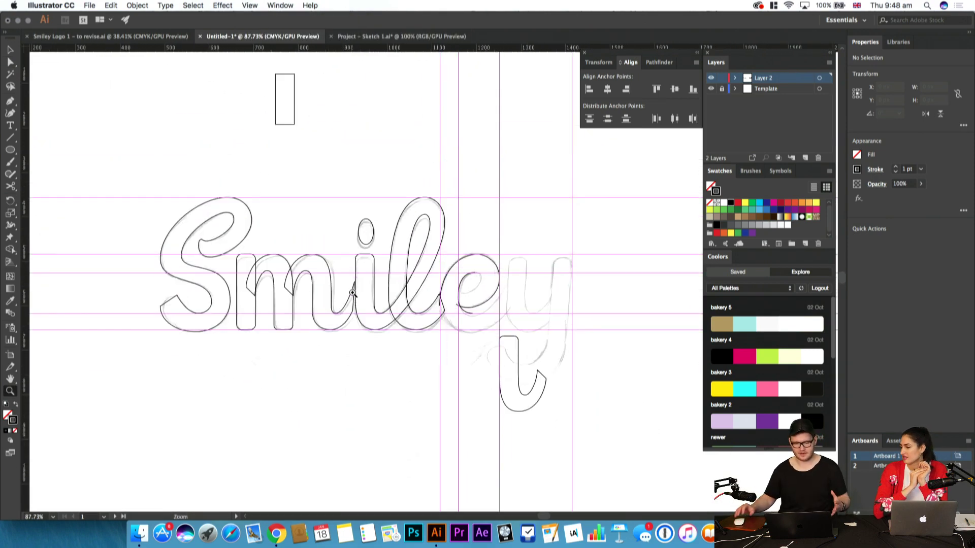
pyautogui.click(711, 89)
pyautogui.click(711, 90)
pyautogui.click(711, 89)
pyautogui.click(710, 90)
pyautogui.click(711, 89)
pyautogui.click(710, 89)
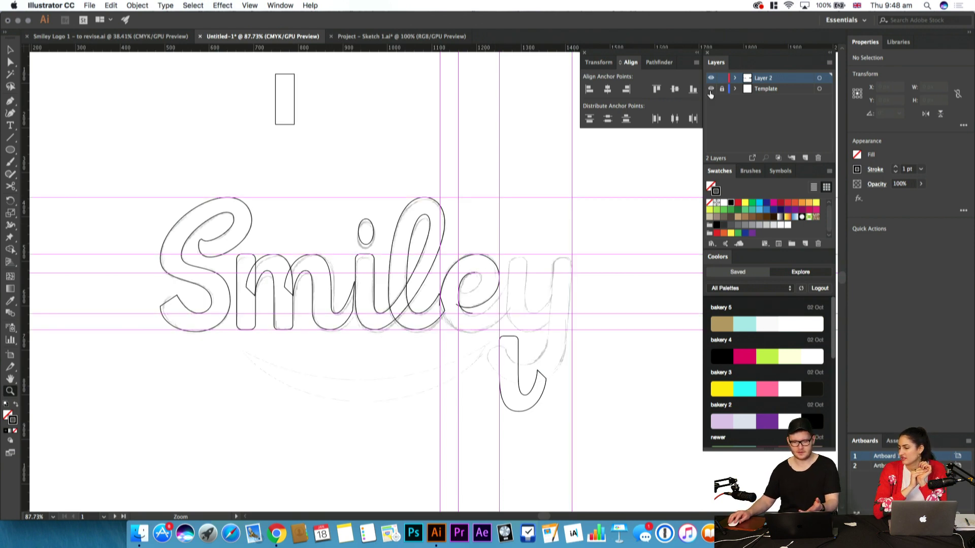
# Rename Layer 2 as Vector
pyautogui.moveTo(449, 312); pyautogui.dragTo(618, 260)
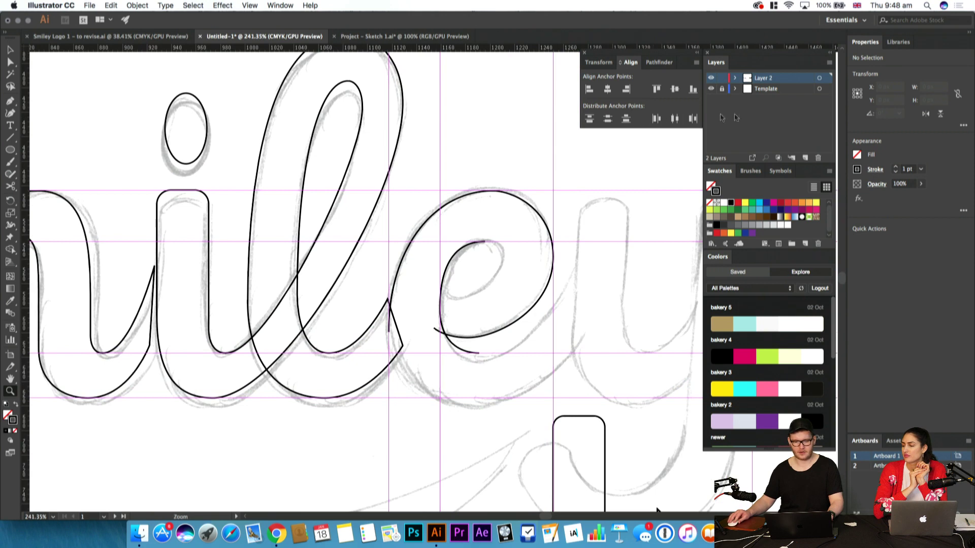
pyautogui.doubleClick(762, 77)
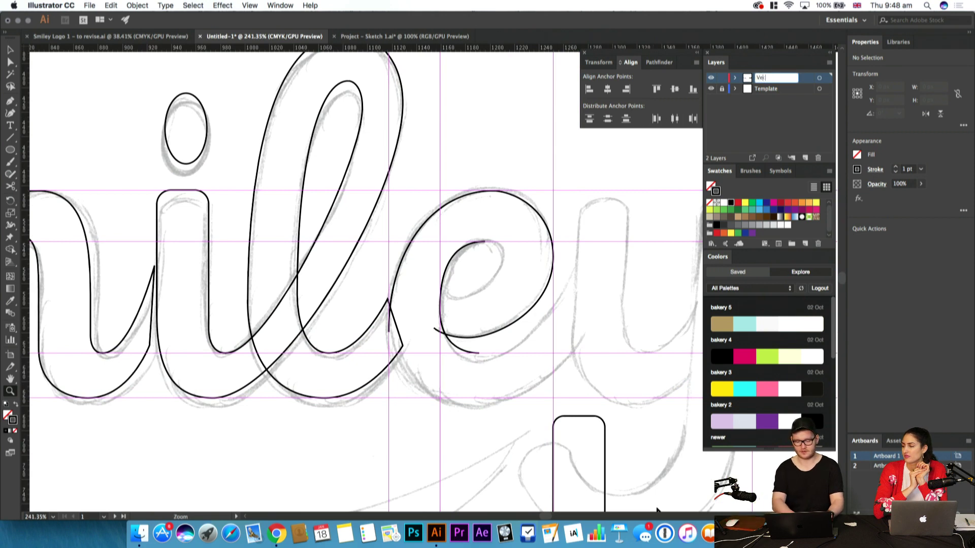
pyautogui.press('Return')
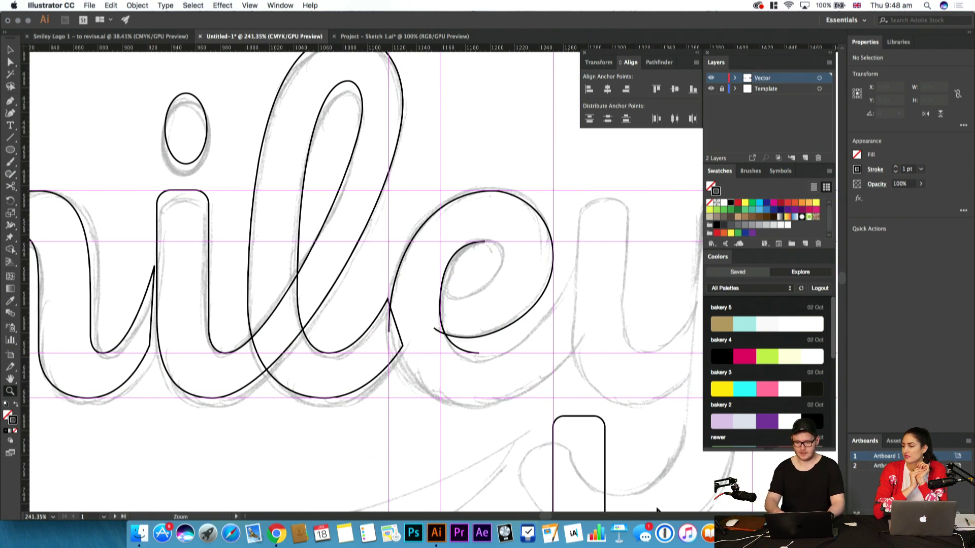
# Refine the top anchor and handle of the e's inner curve to match the sketched counter
pyautogui.moveTo(474, 290); pyautogui.dragTo(462, 268)
pyautogui.moveTo(462, 268); pyautogui.dragTo(489, 257)
pyautogui.press('p')
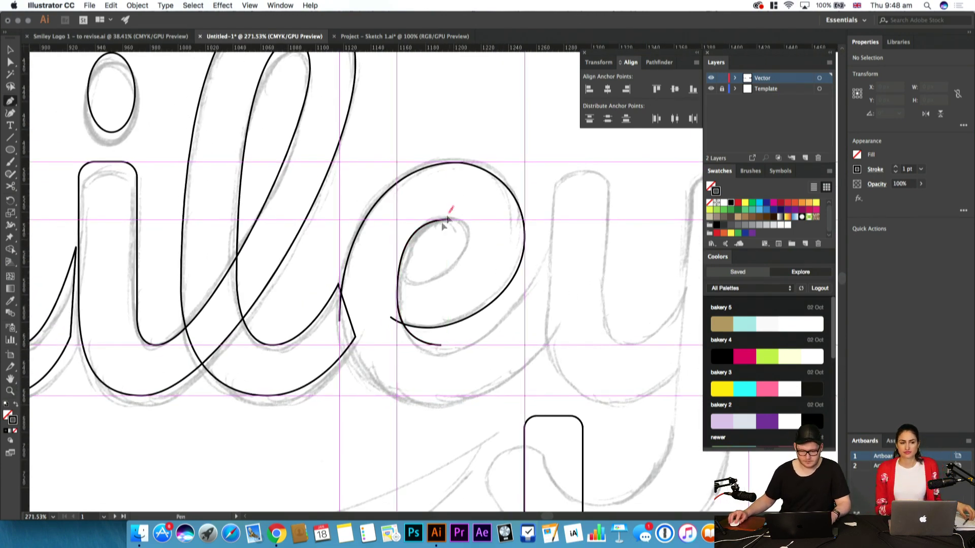
pyautogui.press('a')
pyautogui.click(449, 222)
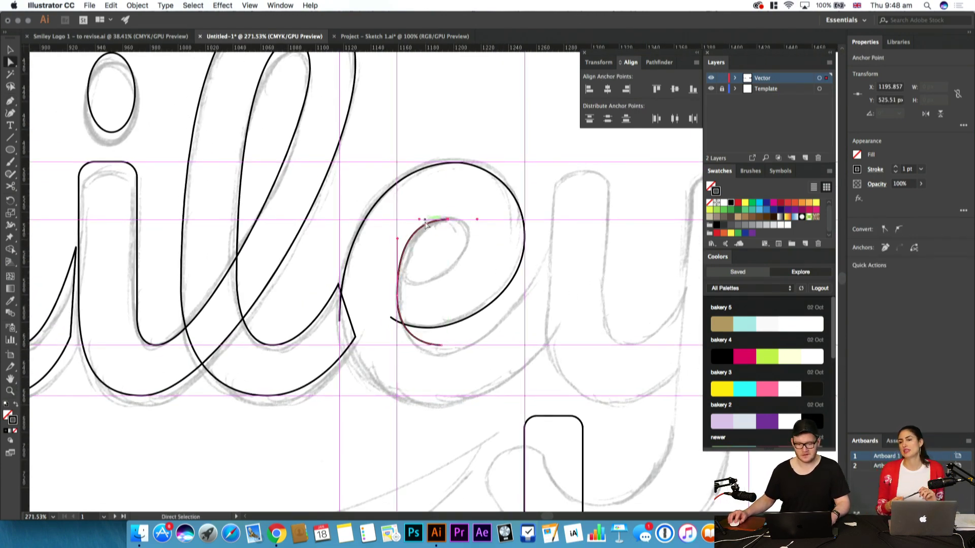
pyautogui.click(449, 223)
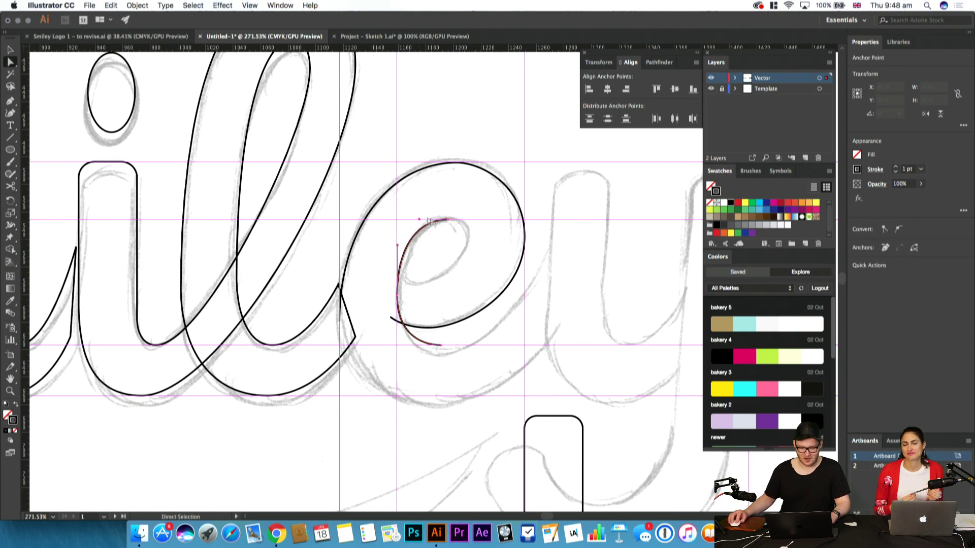
pyautogui.click(449, 223)
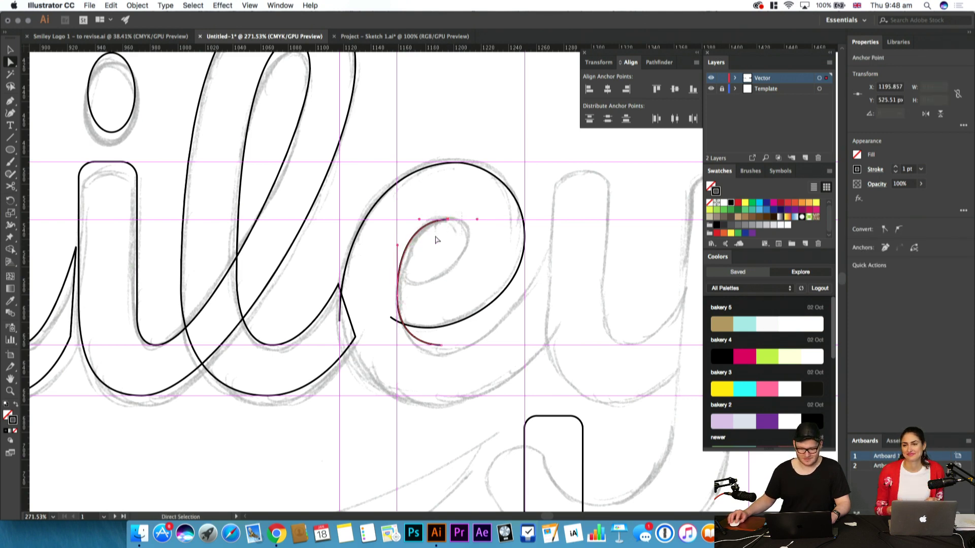
pyautogui.press('Left')
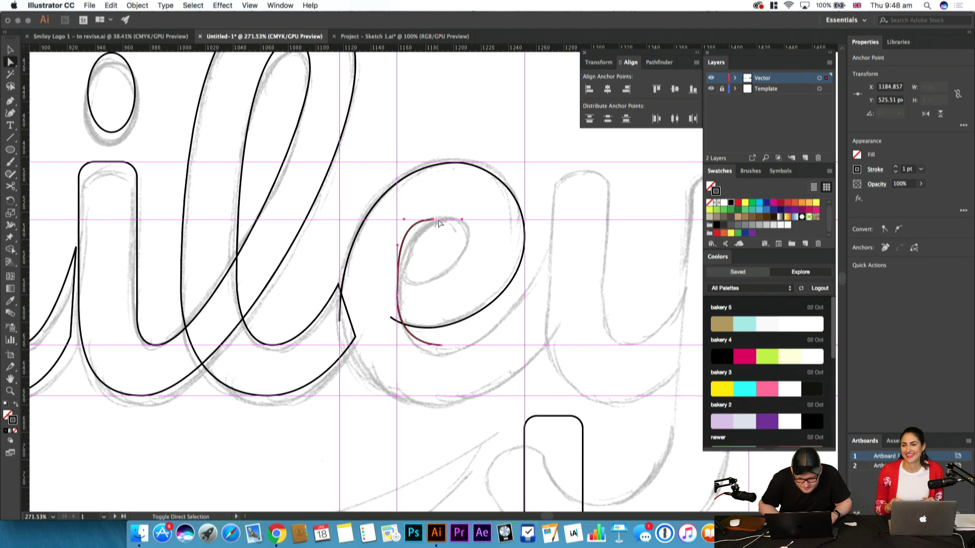
pyautogui.moveTo(418, 220); pyautogui.dragTo(429, 219)
pyautogui.moveTo(453, 206); pyautogui.dragTo(410, 250)
pyautogui.click(428, 267)
# Continue the e's inner curve around its counter with the Pen tool and connect it to the inner end of the outer curve
pyautogui.press('p')
pyautogui.click(446, 220)
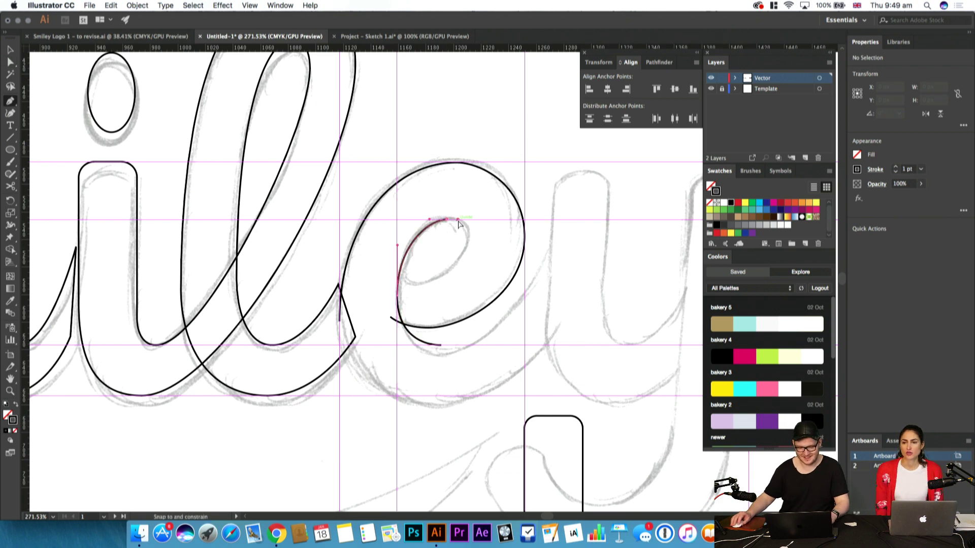
pyautogui.moveTo(467, 239); pyautogui.dragTo(468, 260)
pyautogui.moveTo(418, 282); pyautogui.dragTo(383, 272)
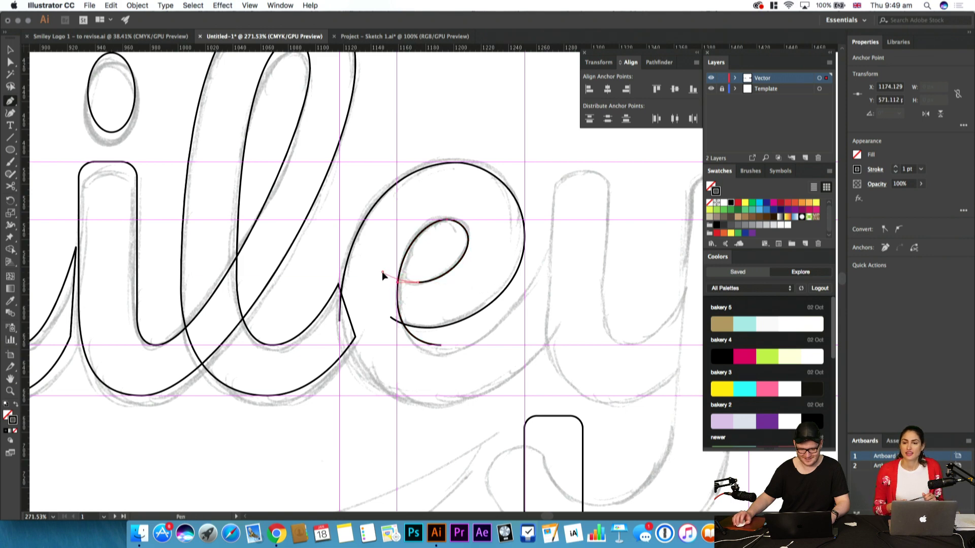
pyautogui.keyDown('shift'); pyautogui.click(388, 319); pyautogui.keyUp('shift')
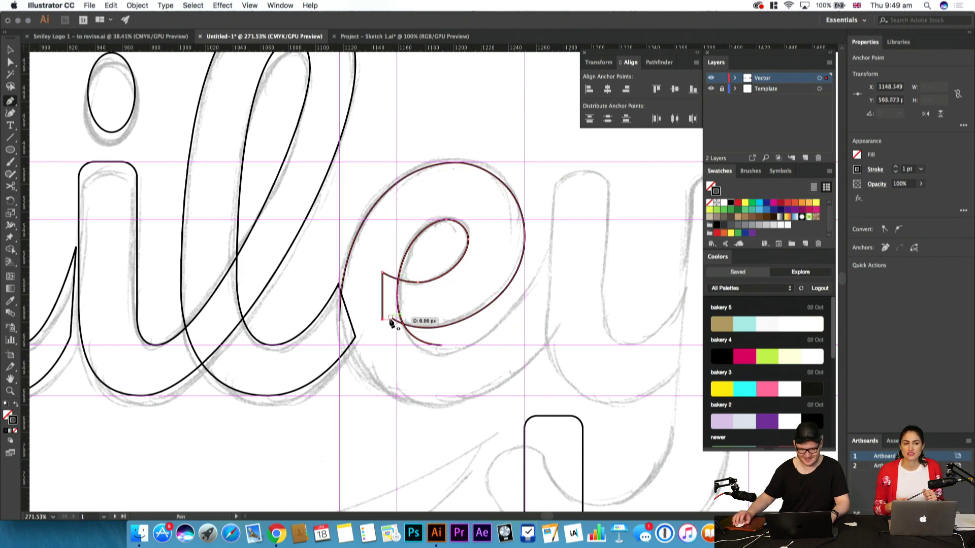
pyautogui.press('super+z')
pyautogui.click(391, 318)
# Extend a vertical handle downward from the lower-left endpoint of the e's outer curve
pyautogui.press('v')
pyautogui.click(395, 352)
pyautogui.moveTo(428, 344); pyautogui.dragTo(413, 341)
pyautogui.keyDown('super'); pyautogui.click(413, 342); pyautogui.keyUp('super')
pyautogui.press('p')
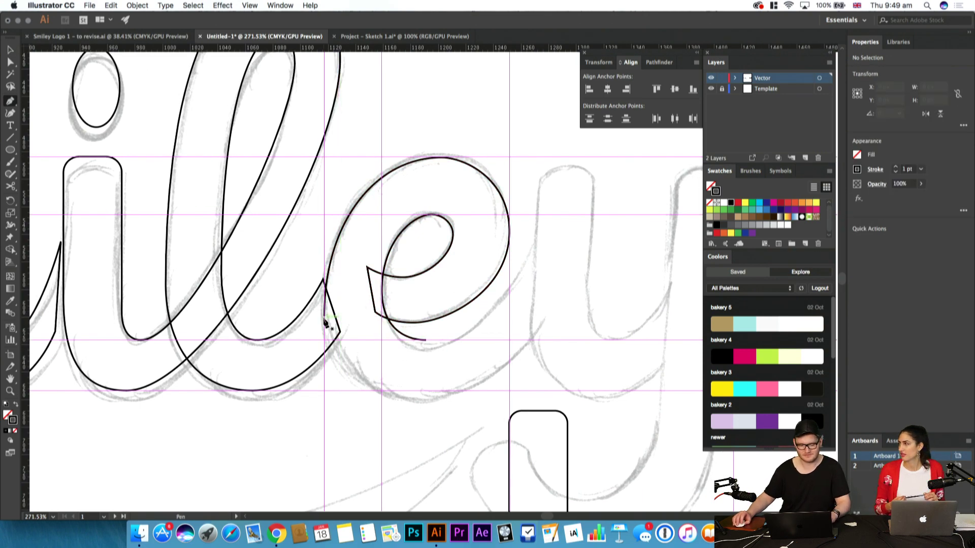
pyautogui.moveTo(325, 317); pyautogui.dragTo(325, 359)
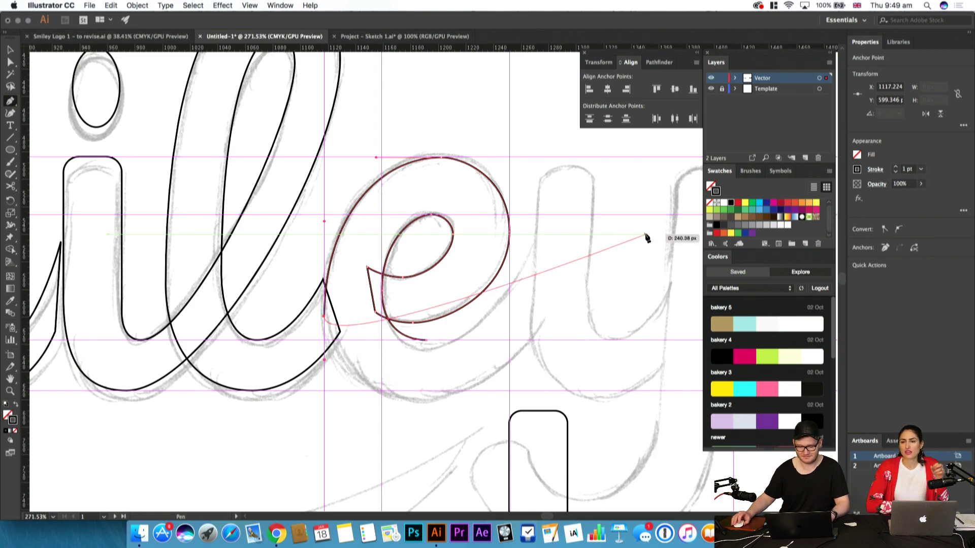
pyautogui.keyDown('super'); pyautogui.click(571, 295); pyautogui.keyUp('super')
pyautogui.moveTo(524, 275)
pyautogui.mouseDown()
pyautogui.moveTo(435, 310)
pyautogui.moveTo(394, 340)
pyautogui.moveTo(457, 325)
pyautogui.moveTo(473, 284)
pyautogui.mouseUp()
pyautogui.click(447, 250)
pyautogui.click(368, 112)
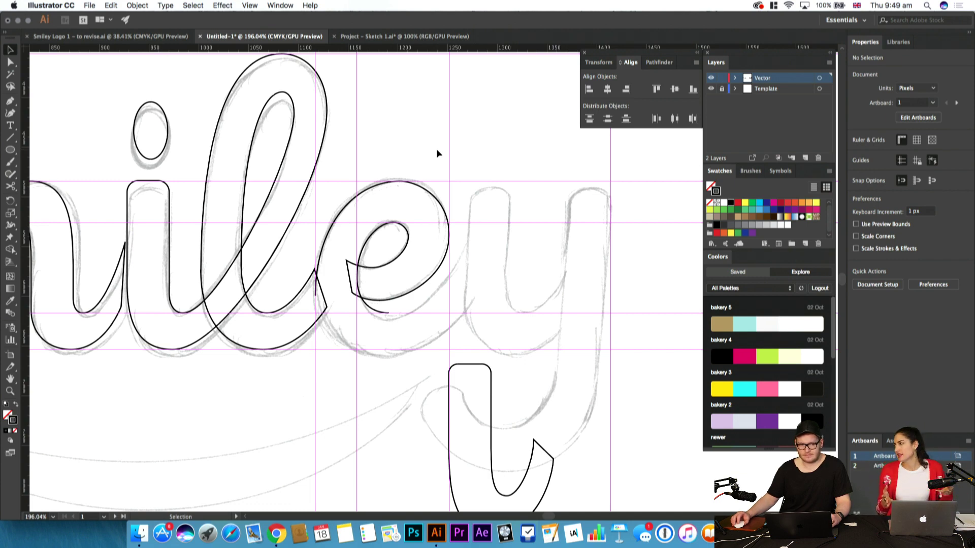
pyautogui.moveTo(442, 278); pyautogui.dragTo(404, 323)
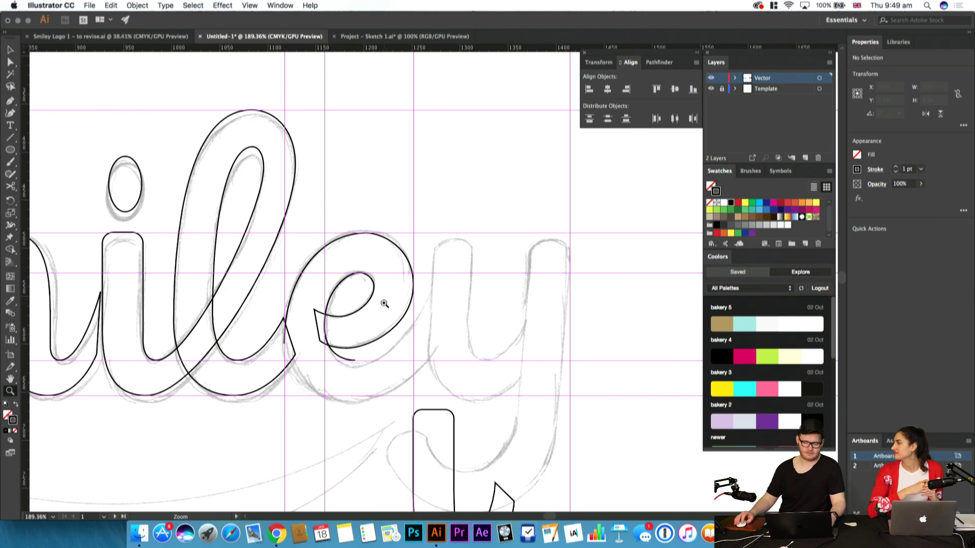
# Add an area text frame with Lorem ipsum placeholder text near the y and enlarge the frame
pyautogui.press('t')
pyautogui.moveTo(477, 162); pyautogui.dragTo(463, 391)
pyautogui.press('Escape')
pyautogui.press('z')
pyautogui.press('v')
pyautogui.moveTo(513, 282); pyautogui.dragTo(516, 269)
pyautogui.moveTo(510, 305); pyautogui.dragTo(526, 199)
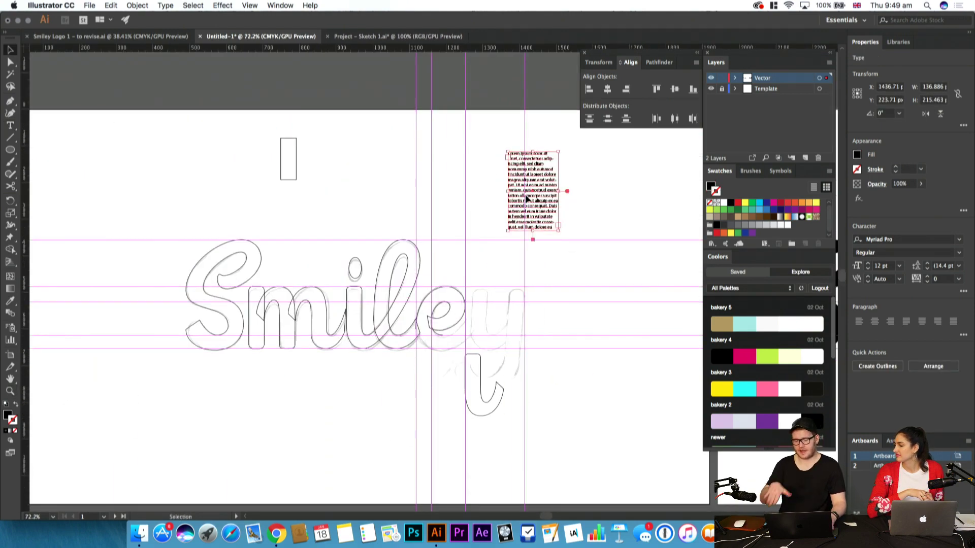
pyautogui.moveTo(559, 231); pyautogui.dragTo(624, 402)
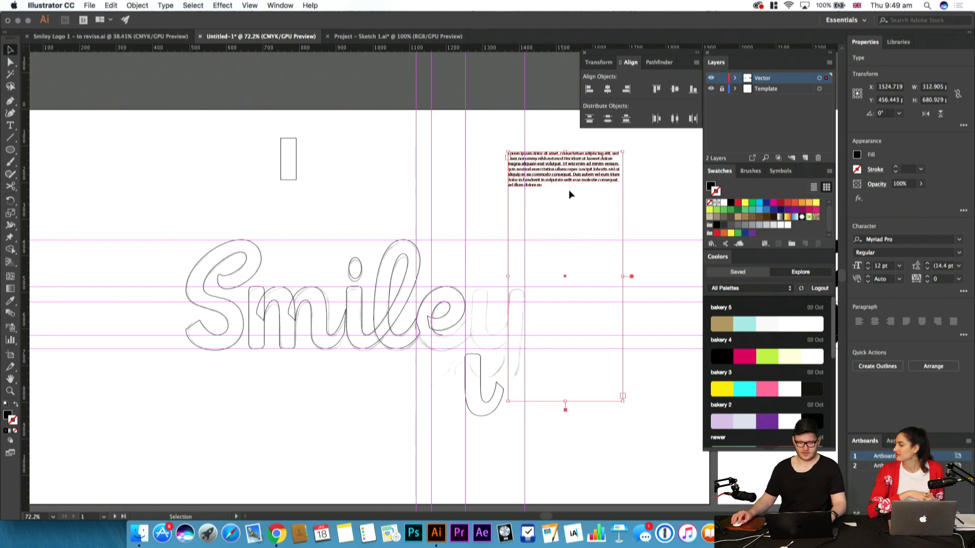
# Add a point text object below the placeholder paragraph and delete both text objects
pyautogui.press('t')
pyautogui.click(568, 190)
pyautogui.press('Escape')
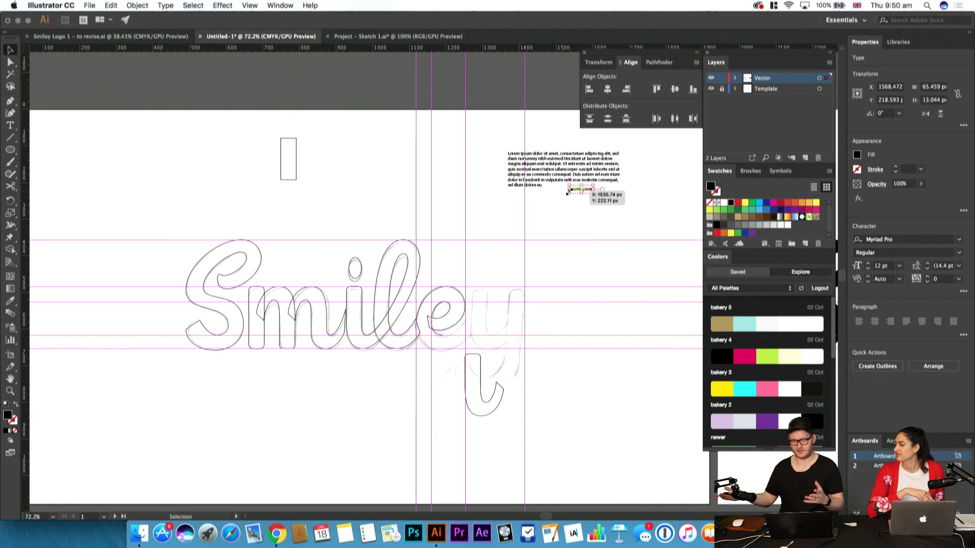
pyautogui.press('z')
pyautogui.press('BackSpace')
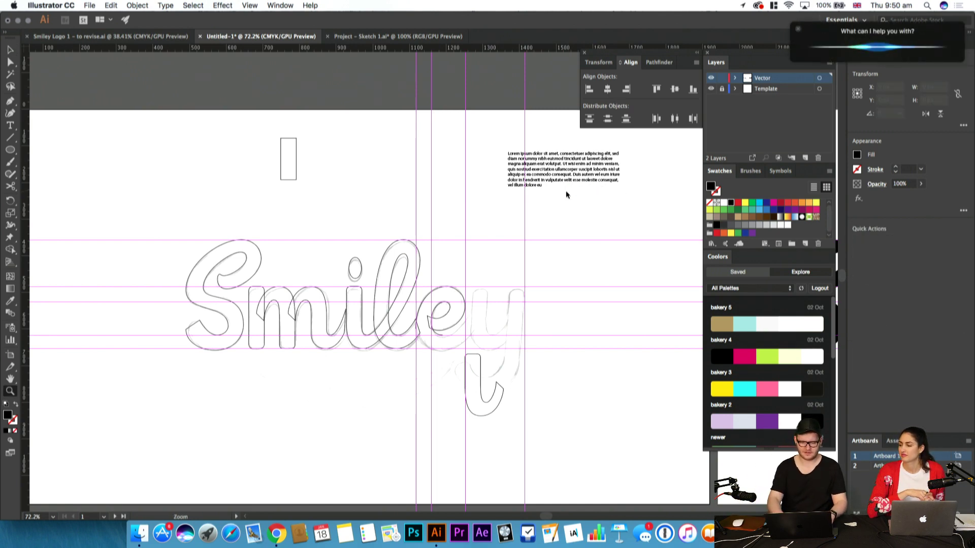
pyautogui.click(583, 159)
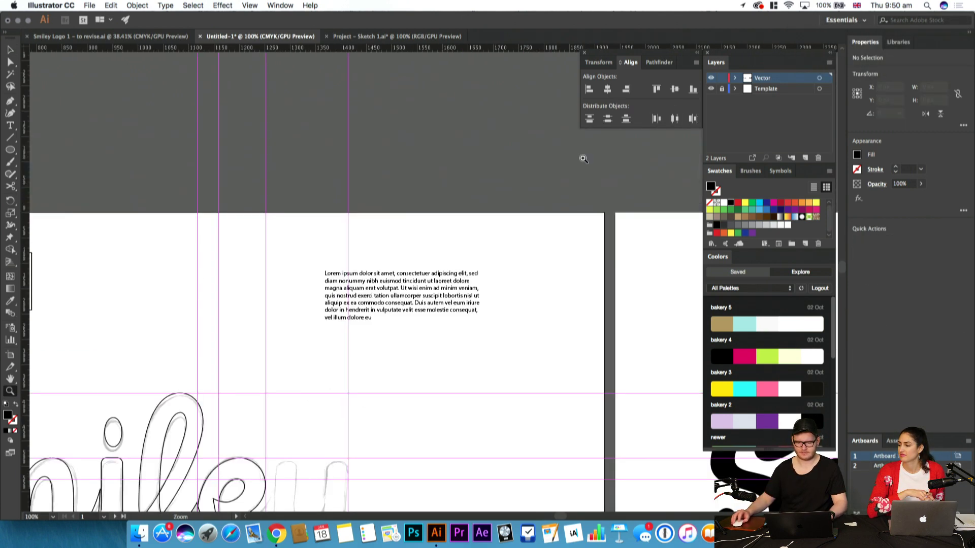
pyautogui.press('v')
pyautogui.click(437, 296)
pyautogui.press('Delete')
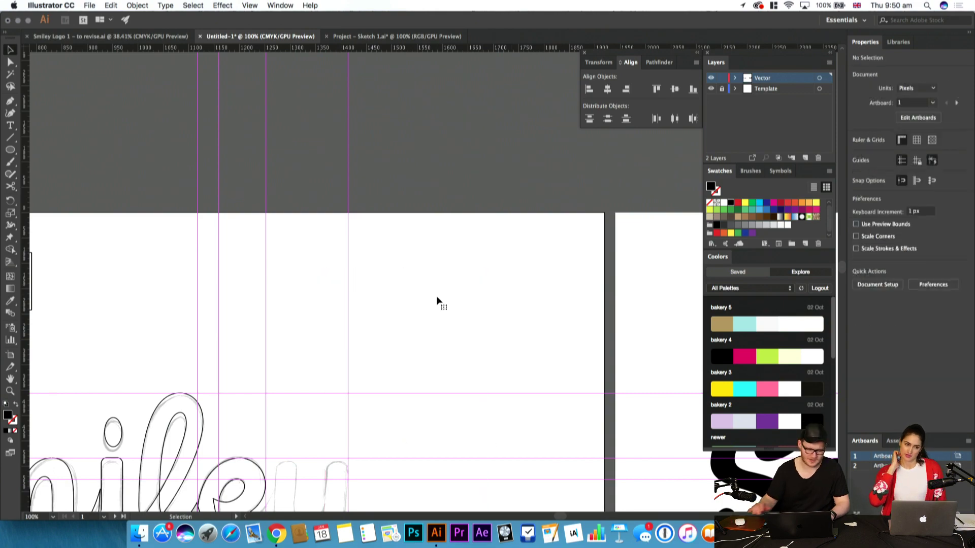
# Continue the e's outer curve from its left endpoint to a smooth anchor on the lowest horizontal guide
pyautogui.moveTo(291, 527)
pyautogui.mouseDown()
pyautogui.moveTo(335, 446)
pyautogui.moveTo(300, 528)
pyautogui.mouseUp()
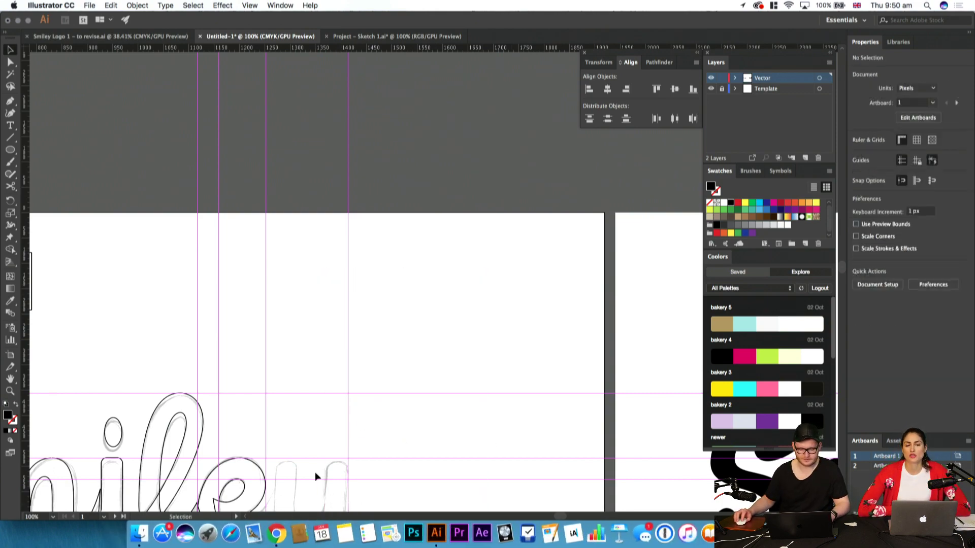
pyautogui.moveTo(313, 476); pyautogui.dragTo(423, 344)
pyautogui.press('z')
pyautogui.moveTo(355, 398); pyautogui.dragTo(531, 329)
pyautogui.press('p')
pyautogui.moveTo(365, 283); pyautogui.dragTo(366, 306)
pyautogui.click(366, 306)
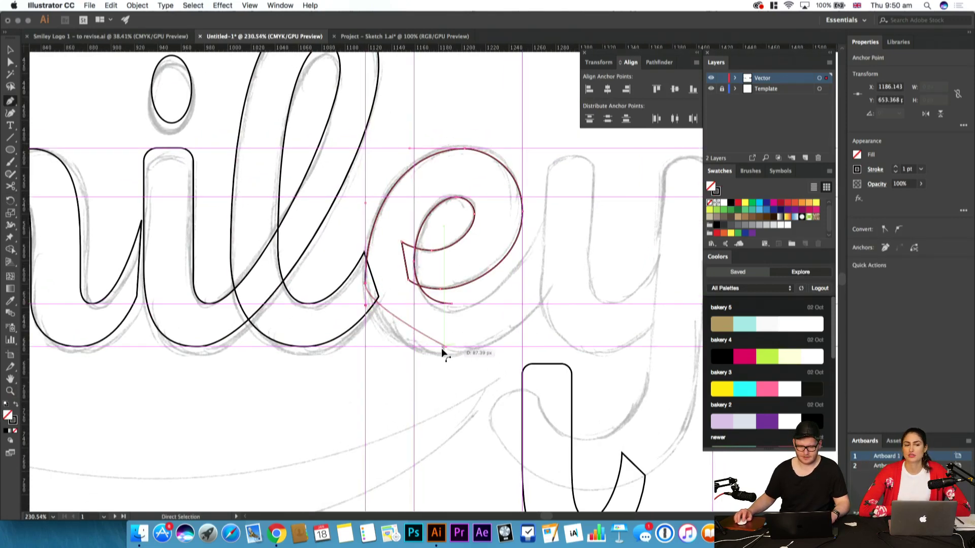
pyautogui.moveTo(445, 347); pyautogui.dragTo(496, 340)
# Move the e's left-extreme anchor up along the vertical guide and adjust the handle above it to smooth the outer curve
pyautogui.press('a')
pyautogui.moveTo(366, 284); pyautogui.dragTo(368, 269)
pyautogui.click(396, 205)
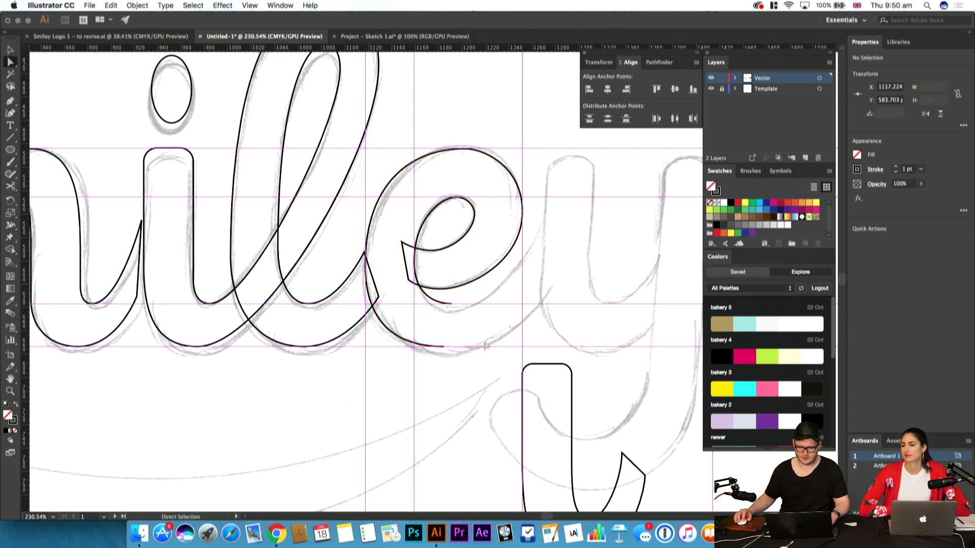
pyautogui.moveTo(396, 204); pyautogui.dragTo(364, 188)
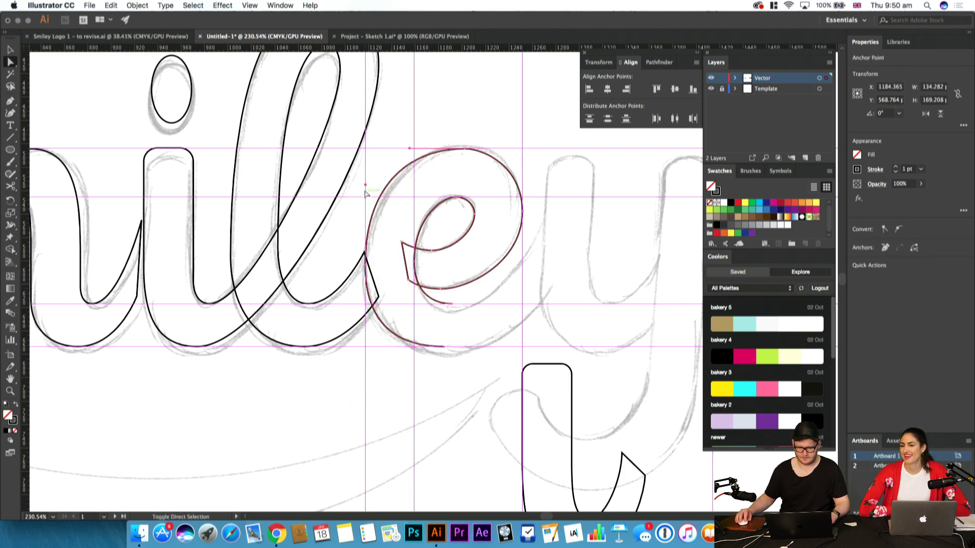
pyautogui.click(461, 183)
pyautogui.hscroll(-1, 458, 229)
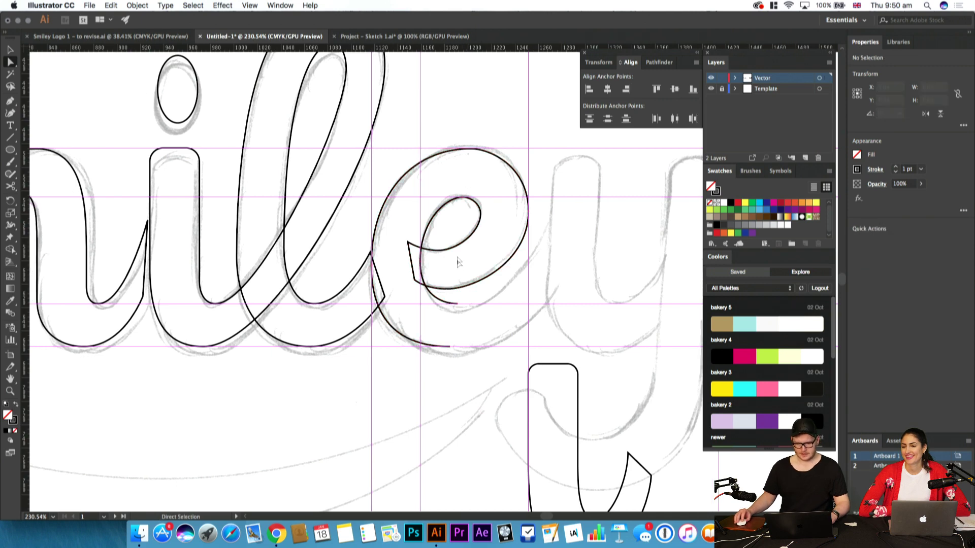
# Extend the e's outer curve from its bottom anchor into the lower edge of the exit stroke, ending at the sketched y
pyautogui.click(450, 347)
pyautogui.press('p')
pyautogui.moveTo(453, 347); pyautogui.dragTo(530, 344)
pyautogui.hscroll(-2, 504, 330)
pyautogui.click(582, 286)
pyautogui.press('a')
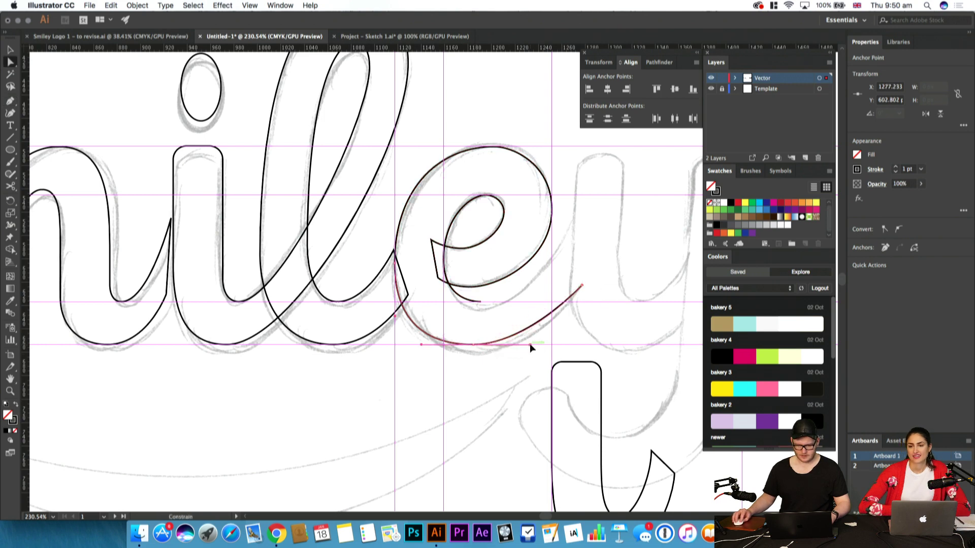
pyautogui.click(541, 351)
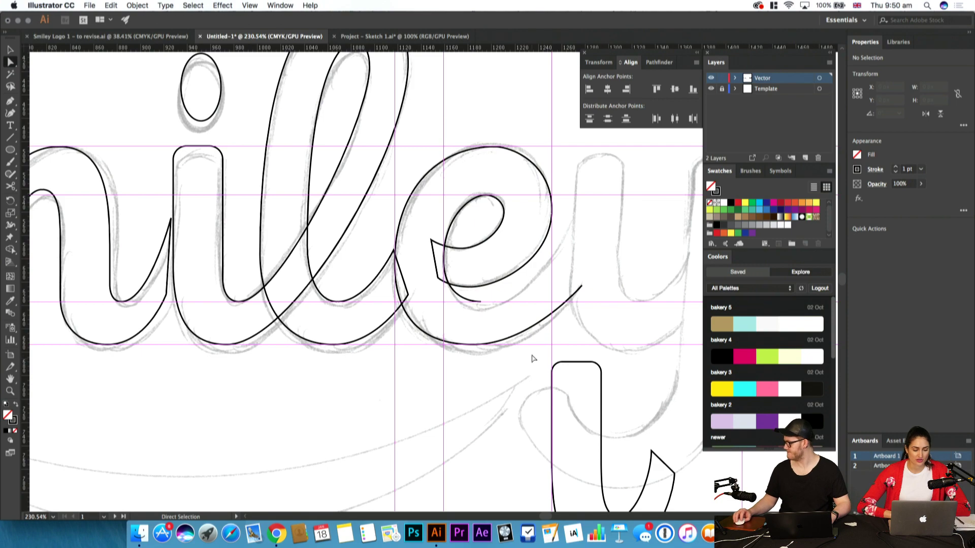
# Extend the e's inner curve from its bottom endpoint into the upper edge of the exit stroke toward the y
pyautogui.moveTo(513, 326); pyautogui.dragTo(500, 355)
pyautogui.moveTo(493, 313); pyautogui.dragTo(469, 314)
pyautogui.press('s')
pyautogui.press('a')
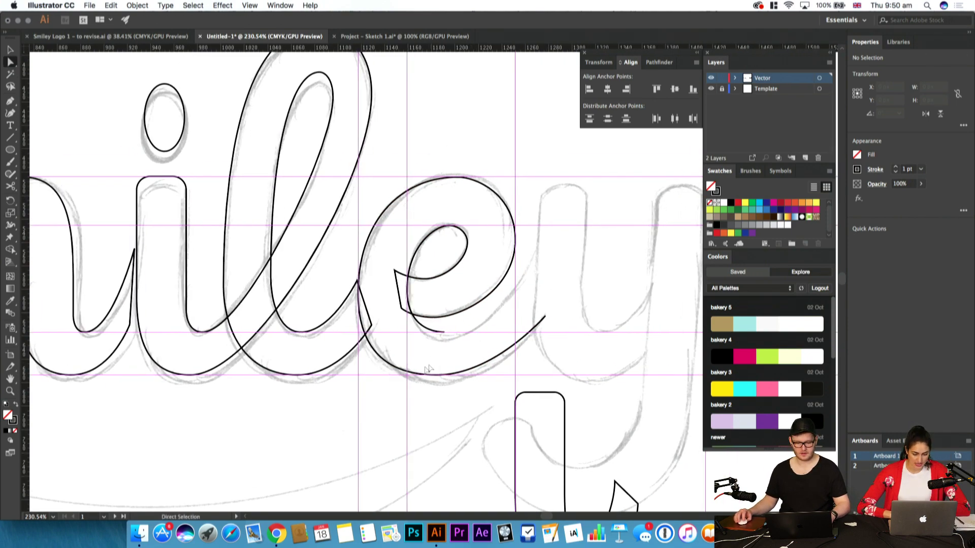
pyautogui.click(435, 375)
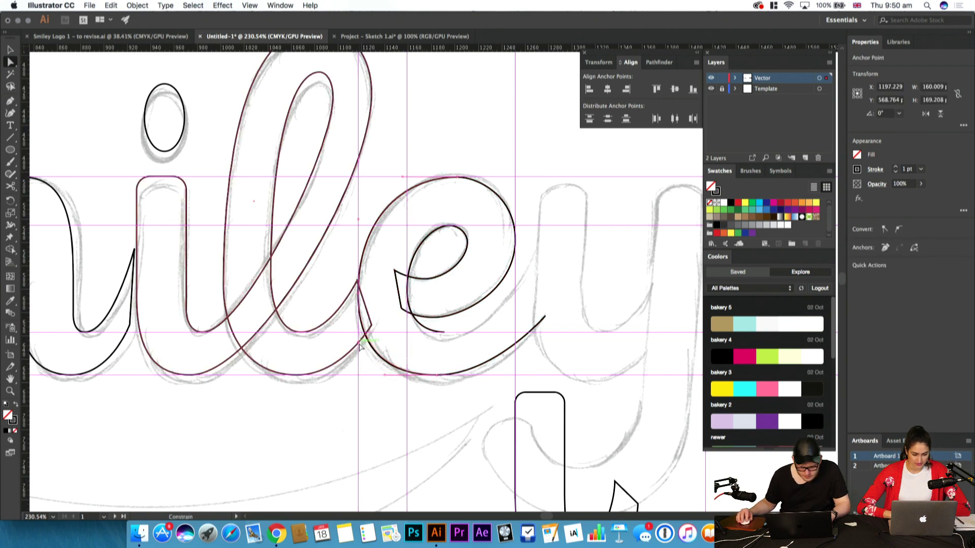
pyautogui.moveTo(451, 363); pyautogui.dragTo(457, 386)
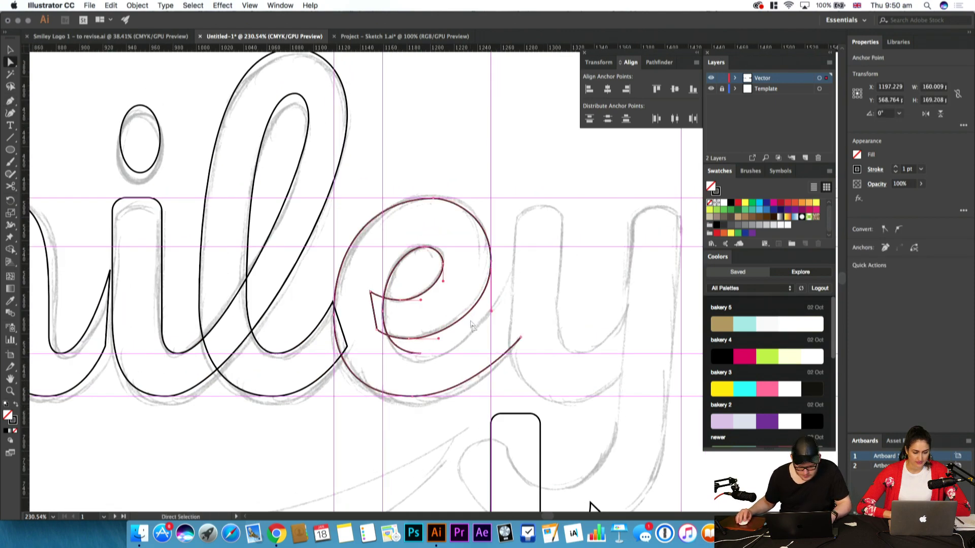
pyautogui.press('p')
pyautogui.click(422, 353)
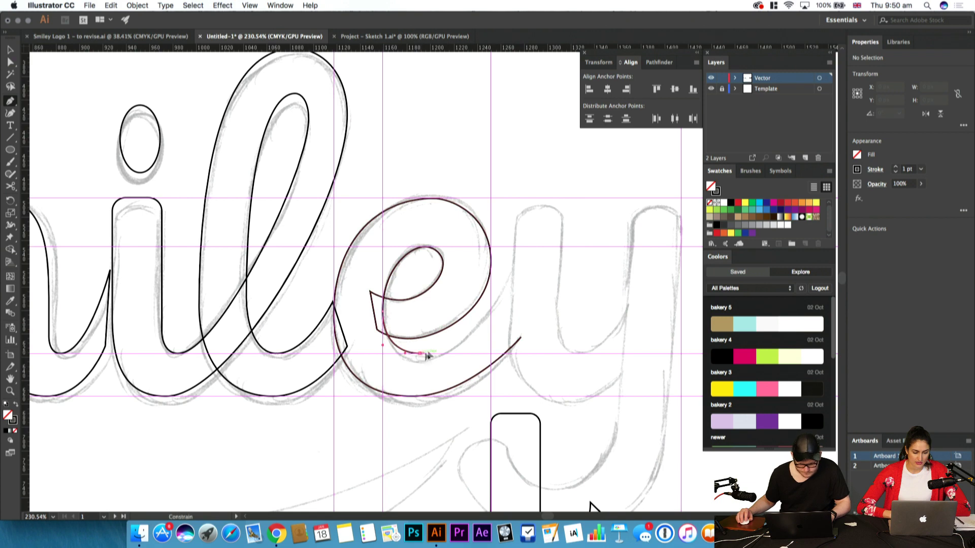
pyautogui.moveTo(450, 349); pyautogui.dragTo(457, 351)
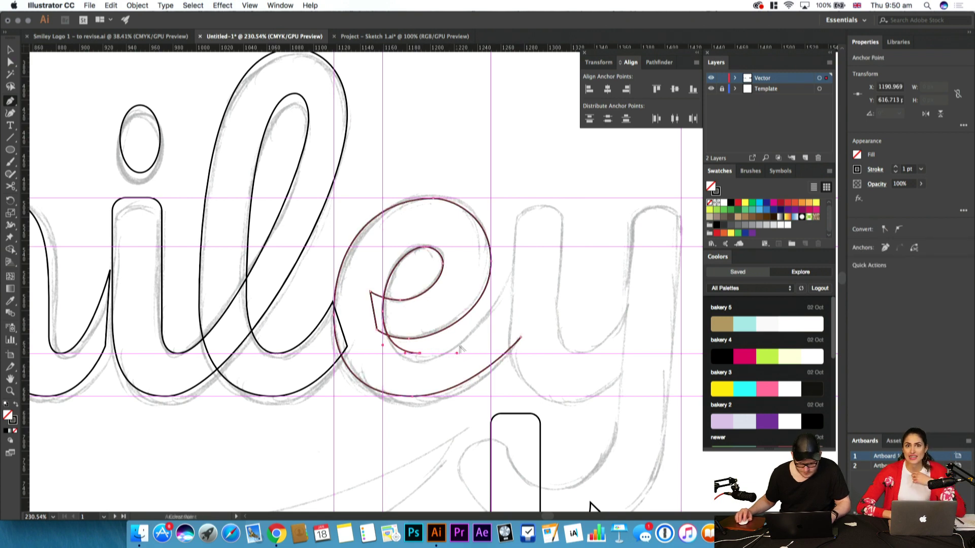
pyautogui.click(511, 271)
pyautogui.click(511, 272)
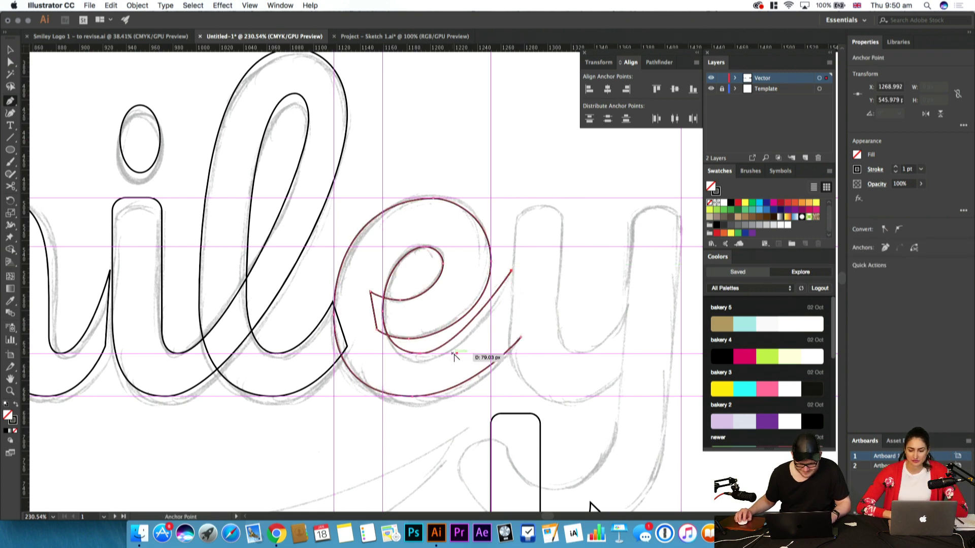
# Move the upper endpoint of the e's exit stroke outward to align vertically with the lower endpoint
pyautogui.press('a')
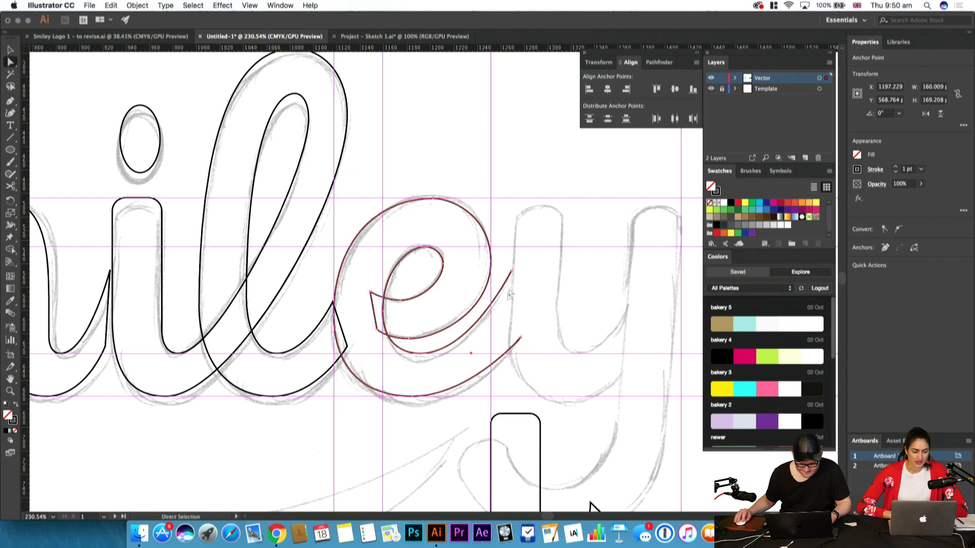
pyautogui.moveTo(512, 273); pyautogui.dragTo(521, 272)
pyautogui.click(535, 316)
pyautogui.moveTo(453, 349); pyautogui.dragTo(482, 352)
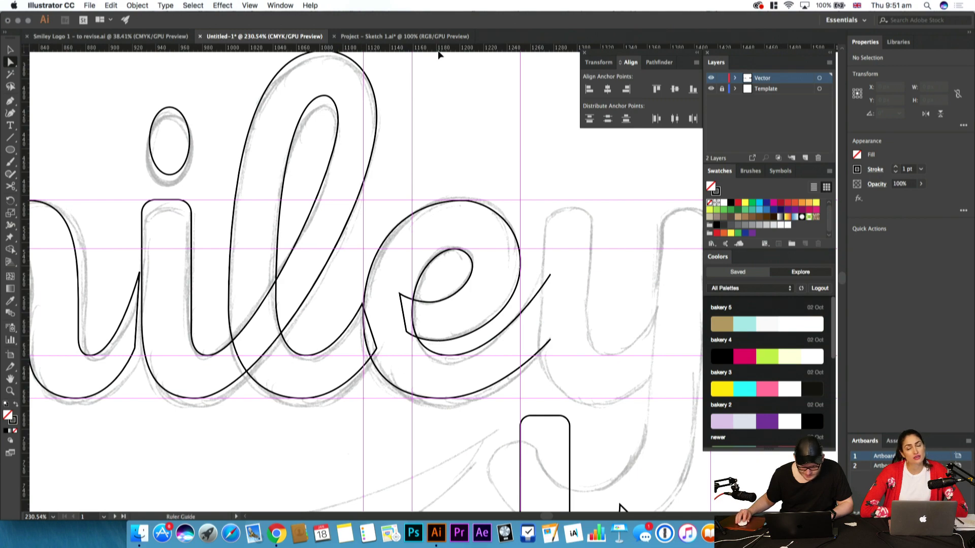
# Place a horizontal guide at the upper tip of the l's exit stroke
pyautogui.moveTo(362, 305); pyautogui.dragTo(362, 303)
pyautogui.moveTo(193, 356); pyautogui.dragTo(289, 348)
pyautogui.moveTo(370, 352); pyautogui.dragTo(325, 352)
# Select the i with its dot, the l and the e, and nudge them 5 px left toward the m
pyautogui.press('v')
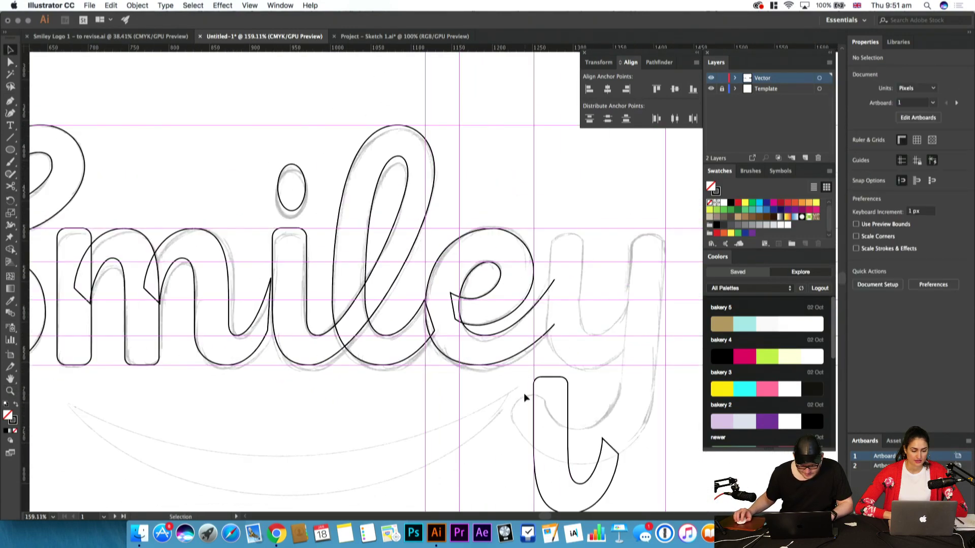
pyautogui.click(282, 175)
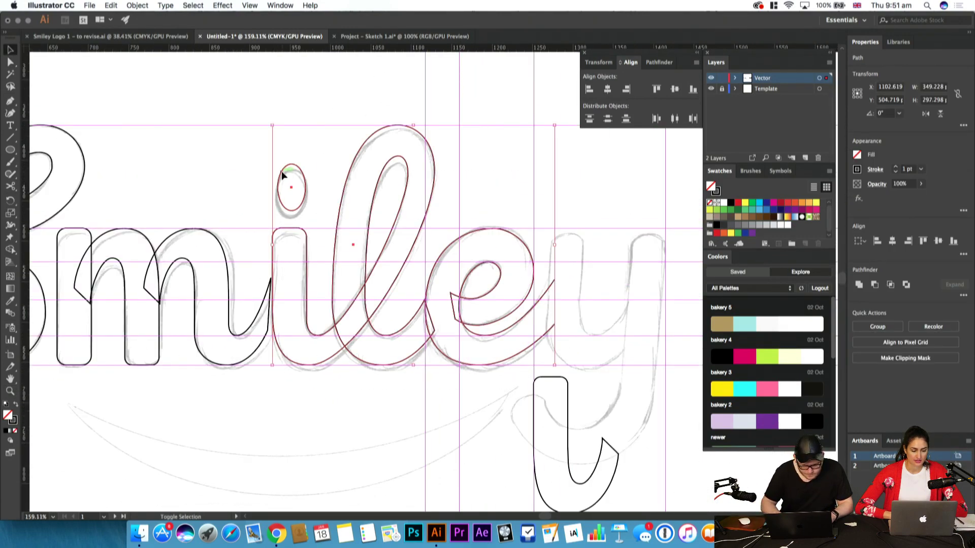
pyautogui.press('Left')
pyautogui.press('Left')
pyautogui.press('Left')
pyautogui.press('Left')
pyautogui.press('Left')
pyautogui.press('Left')
pyautogui.press('Right')
pyautogui.press('Right')
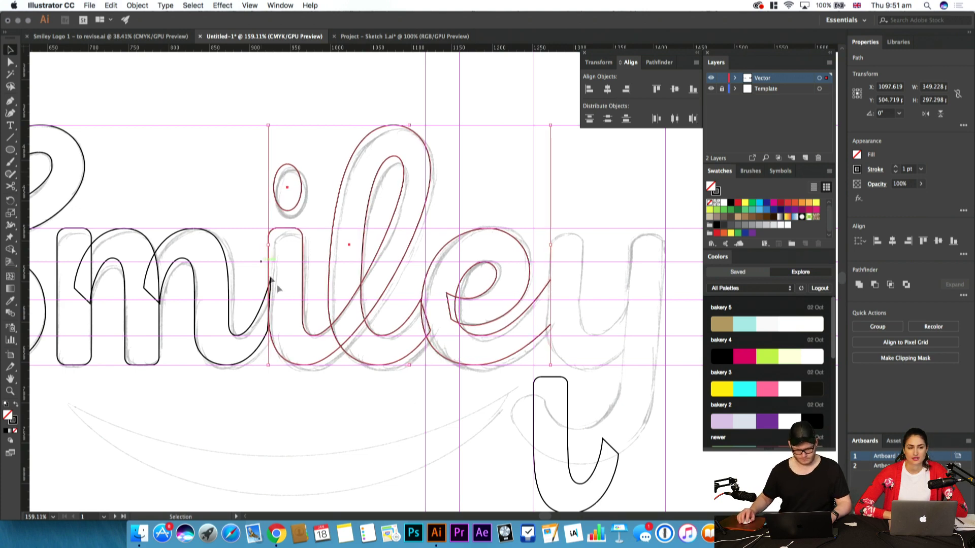
# Reposition the upper and lower end anchors of the m's exit stroke so they meet the shifted i stem
pyautogui.click(410, 454)
pyautogui.press('z')
pyautogui.moveTo(351, 365); pyautogui.dragTo(403, 365)
pyautogui.press('space')
pyautogui.moveTo(404, 365); pyautogui.dragTo(467, 376)
pyautogui.press('a')
pyautogui.click(238, 291)
pyautogui.moveTo(261, 315); pyautogui.dragTo(263, 330)
pyautogui.moveTo(267, 221); pyautogui.dragTo(266, 238)
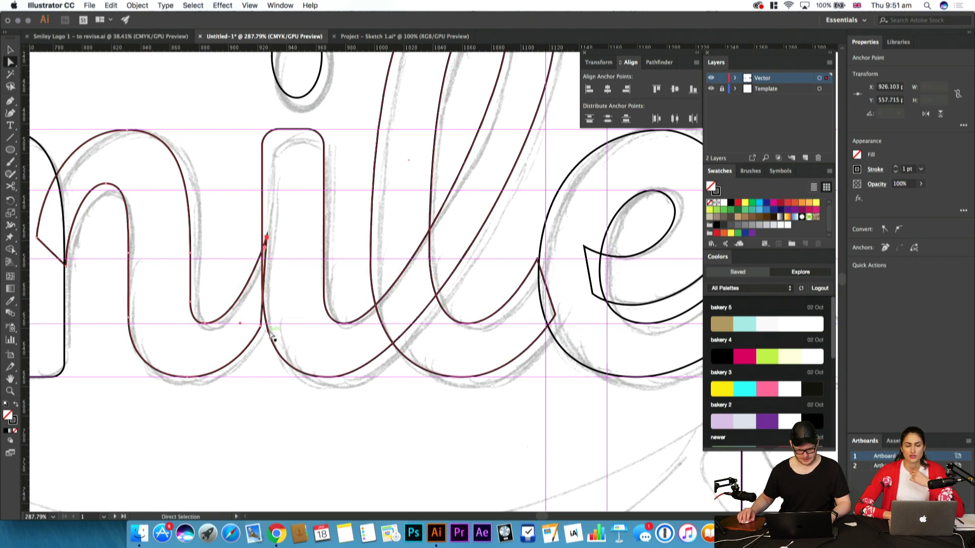
pyautogui.moveTo(261, 326); pyautogui.dragTo(267, 327)
pyautogui.click(291, 330)
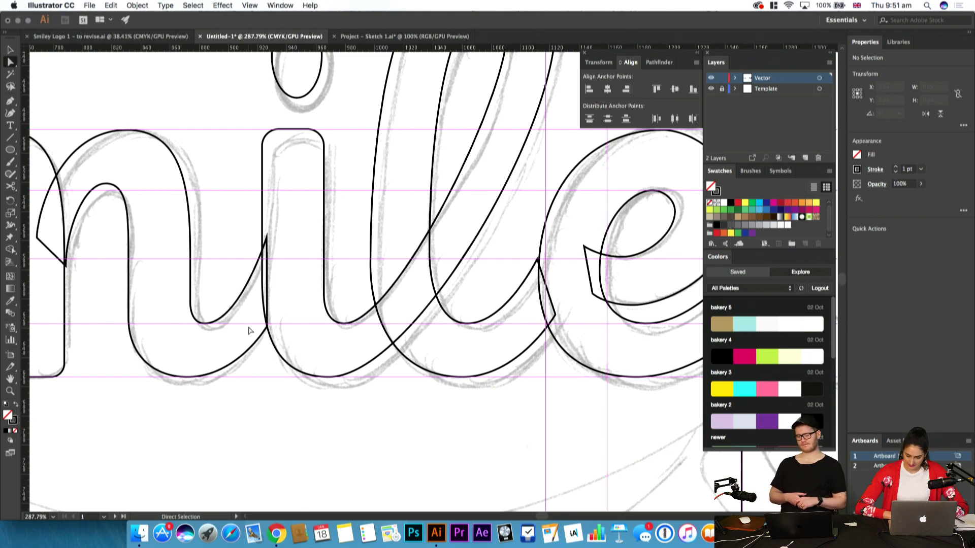
# Join the two open endpoints of the e's exit stroke with a straight vertical segment
pyautogui.moveTo(499, 351); pyautogui.dragTo(325, 359)
pyautogui.press('z')
pyautogui.moveTo(574, 327); pyautogui.dragTo(477, 350)
pyautogui.moveTo(475, 349); pyautogui.dragTo(382, 364)
pyautogui.moveTo(528, 313); pyautogui.dragTo(562, 313)
pyautogui.moveTo(524, 252); pyautogui.dragTo(443, 380)
pyautogui.press('a')
pyautogui.hotkey('ctrl', 'j')
pyautogui.click(442, 379)
pyautogui.moveTo(475, 319); pyautogui.dragTo(443, 337)
pyautogui.press('p')
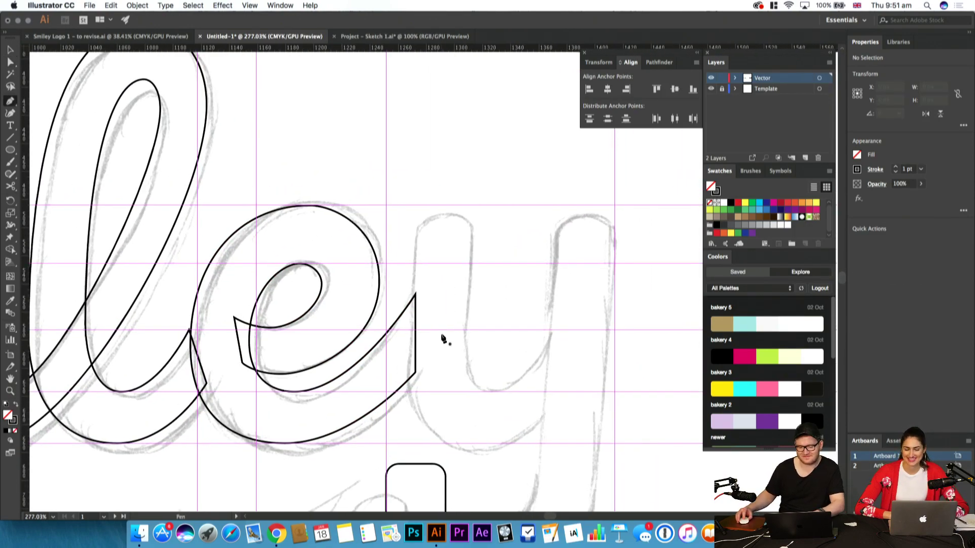
# Widen the ellipse that dots the i to about 40 px
pyautogui.moveTo(426, 255); pyautogui.dragTo(366, 259)
pyautogui.press('z')
pyautogui.moveTo(367, 259); pyautogui.dragTo(453, 230)
pyautogui.press('v')
pyautogui.click(317, 156)
pyautogui.moveTo(344, 158); pyautogui.dragTo(340, 192)
pyautogui.click(352, 183)
pyautogui.scroll(3, 349, 186)
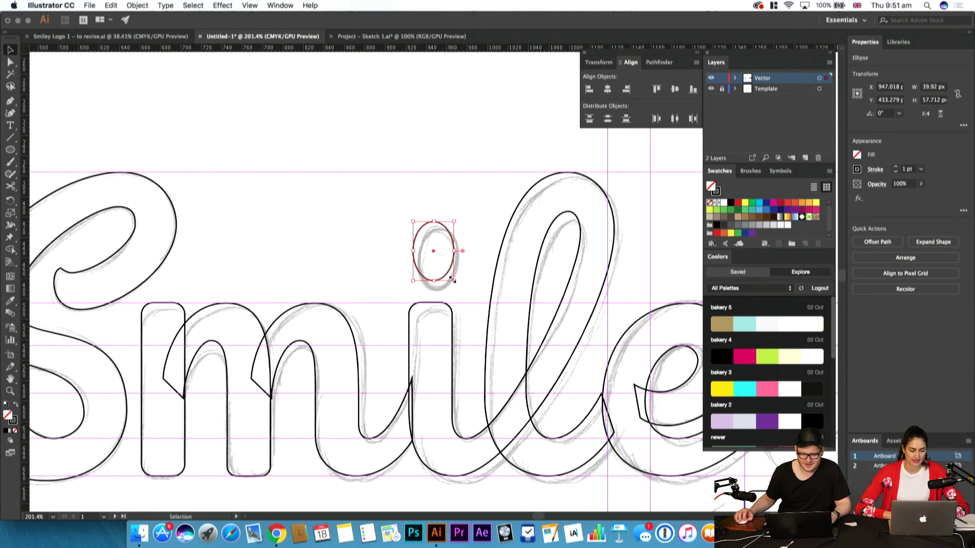
# Enlarge the ellipse that dots the i in both directions to about 62 px tall
pyautogui.moveTo(452, 279)
pyautogui.mouseDown()
pyautogui.moveTo(469, 282)
pyautogui.moveTo(447, 281)
pyautogui.mouseUp()
pyautogui.click(458, 277)
pyautogui.click(446, 279)
pyautogui.click(468, 287)
pyautogui.click(393, 237)
pyautogui.press('super+z')
pyautogui.press('super+shift+z')
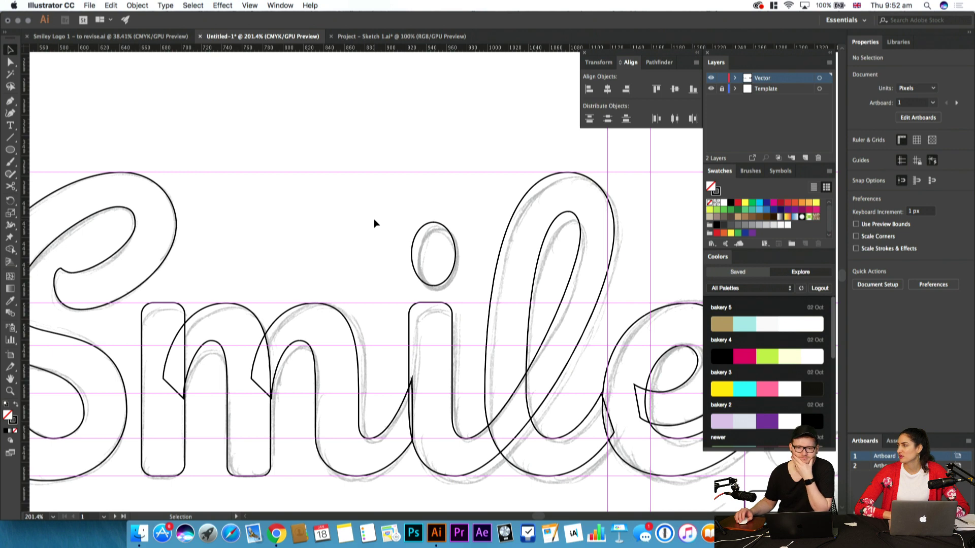
# Nudge the anchor at the e's outermost left curve 1 px to the right, where the l's exit stroke meets it
pyautogui.moveTo(417, 258); pyautogui.dragTo(464, 208)
pyautogui.click(405, 293)
pyautogui.moveTo(397, 300); pyautogui.dragTo(330, 219)
pyautogui.press('z')
pyautogui.press('space')
pyautogui.moveTo(453, 299); pyautogui.dragTo(523, 277)
pyautogui.press('a')
pyautogui.click(371, 241)
pyautogui.click(306, 256)
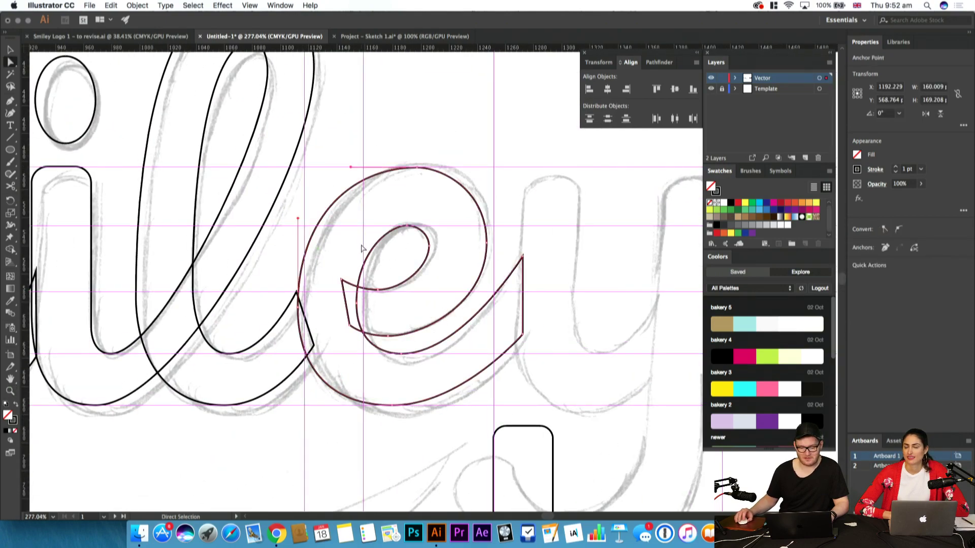
pyautogui.click(296, 308)
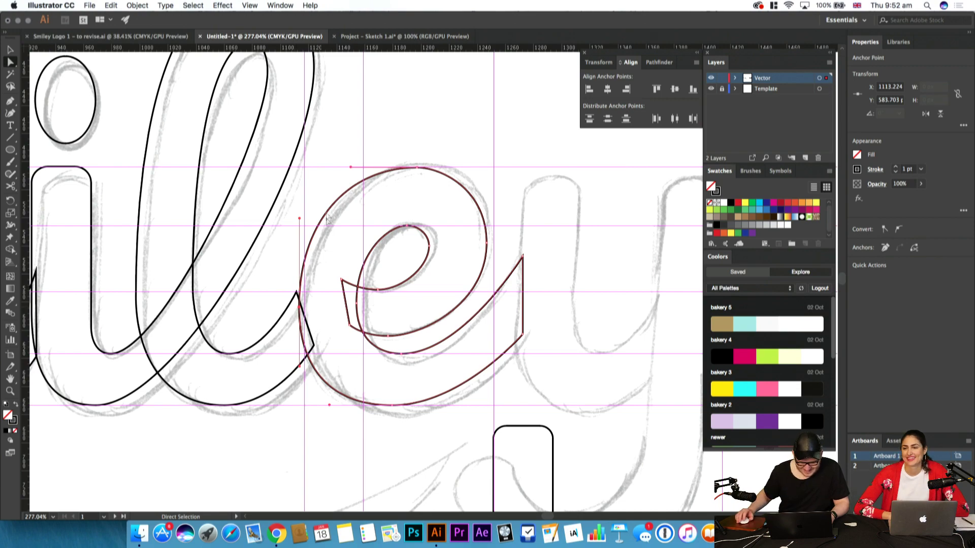
pyautogui.moveTo(344, 227); pyautogui.dragTo(228, 272)
pyautogui.click(343, 247)
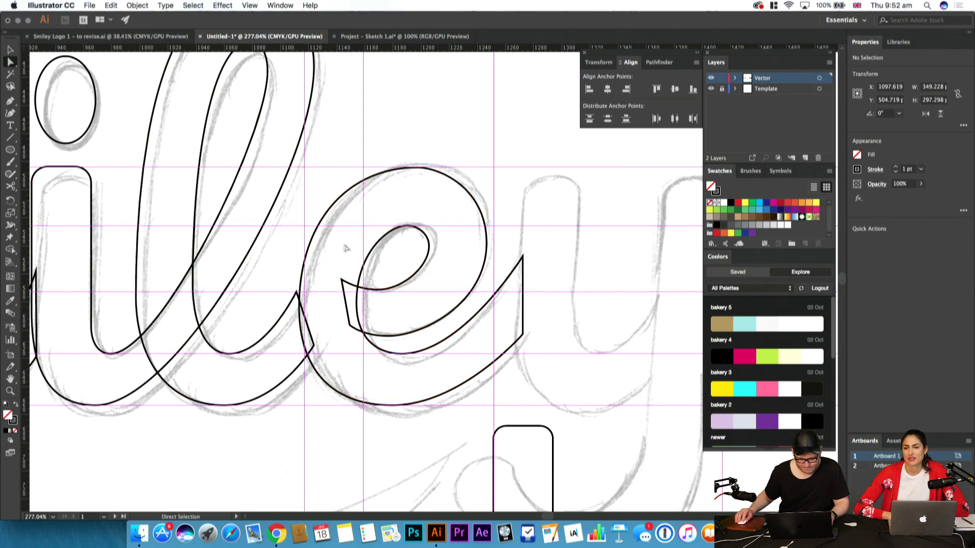
# Widen the i's dot to about 47 px and lower it by about 4 px
pyautogui.press('z')
pyautogui.moveTo(347, 248); pyautogui.dragTo(368, 265)
pyautogui.moveTo(346, 205); pyautogui.dragTo(384, 227)
pyautogui.press('v')
pyautogui.moveTo(355, 196); pyautogui.dragTo(355, 189)
pyautogui.click(386, 194)
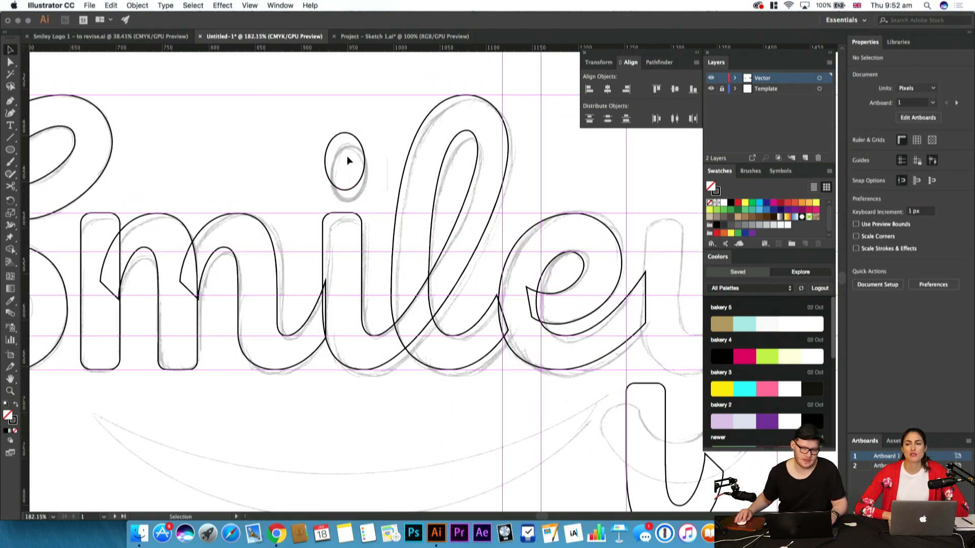
pyautogui.click(364, 161)
pyautogui.moveTo(368, 161); pyautogui.dragTo(369, 161)
pyautogui.click(381, 159)
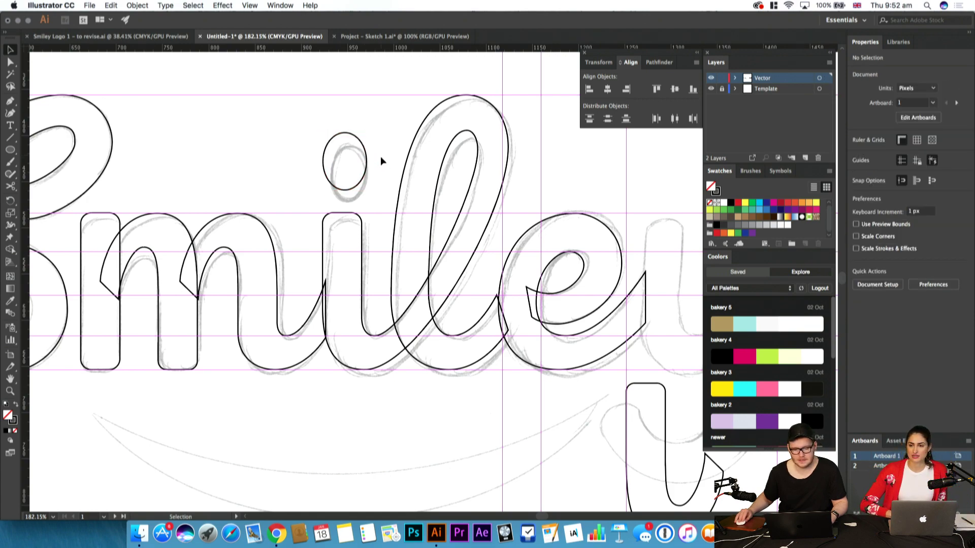
pyautogui.scroll(3, 381, 172)
pyautogui.moveTo(369, 202); pyautogui.dragTo(370, 206)
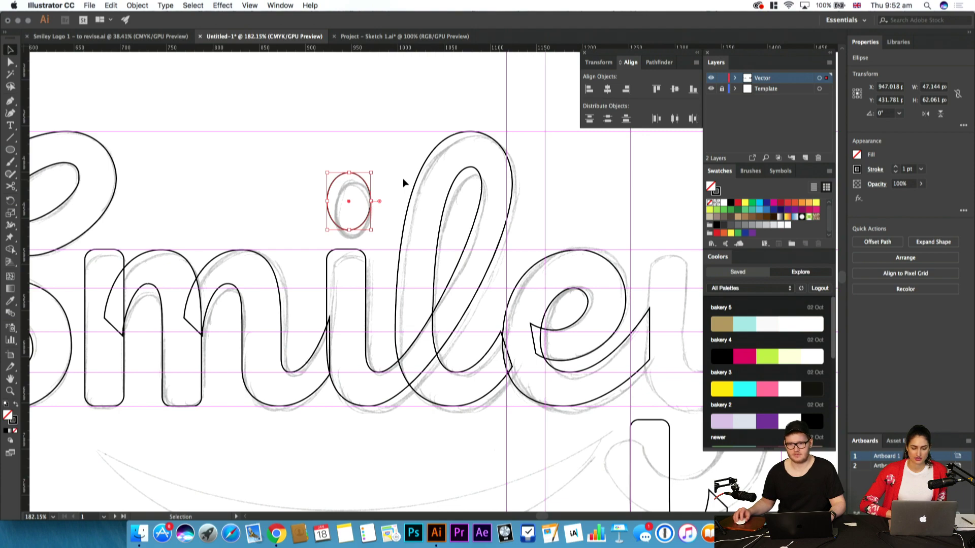
# Examine the anchors and handles along the e's left curve where the l's exit stroke joins it
pyautogui.moveTo(454, 220); pyautogui.dragTo(343, 193)
pyautogui.press('z')
pyautogui.moveTo(363, 284); pyautogui.dragTo(404, 277)
pyautogui.moveTo(403, 277); pyautogui.dragTo(427, 272)
pyautogui.press('a')
pyautogui.click(409, 260)
pyautogui.click(405, 267)
pyautogui.click(327, 257)
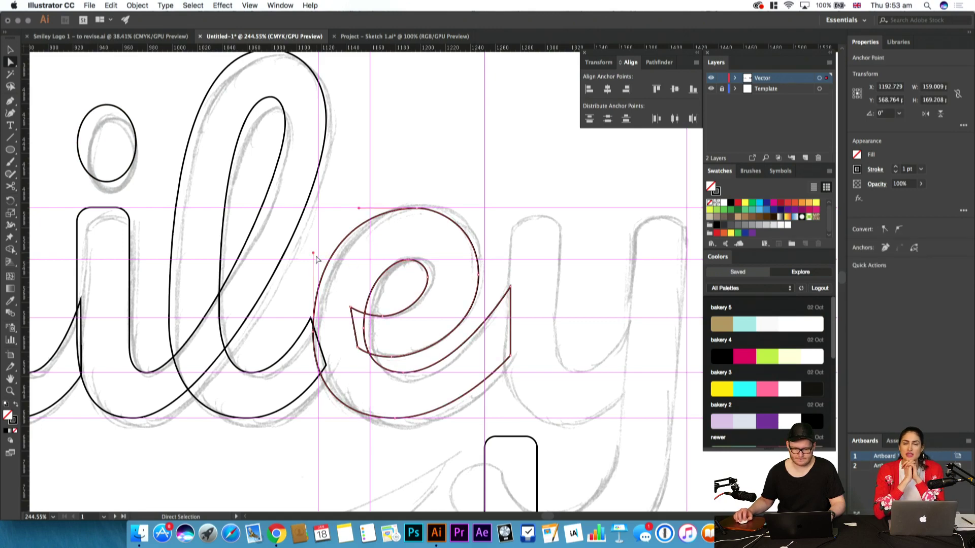
pyautogui.moveTo(313, 332); pyautogui.dragTo(317, 320)
pyautogui.click(325, 321)
pyautogui.moveTo(313, 238); pyautogui.dragTo(313, 262)
pyautogui.press('v')
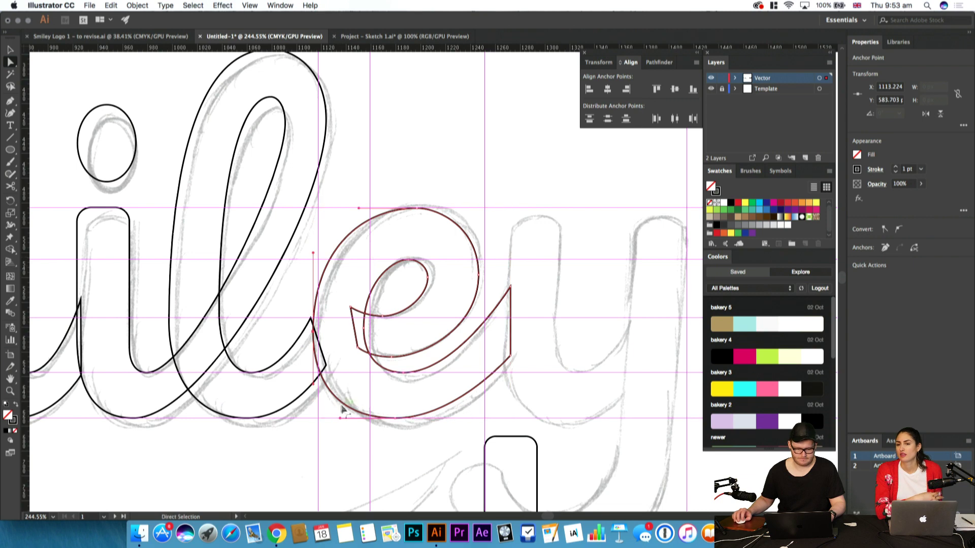
pyautogui.press('super+z')
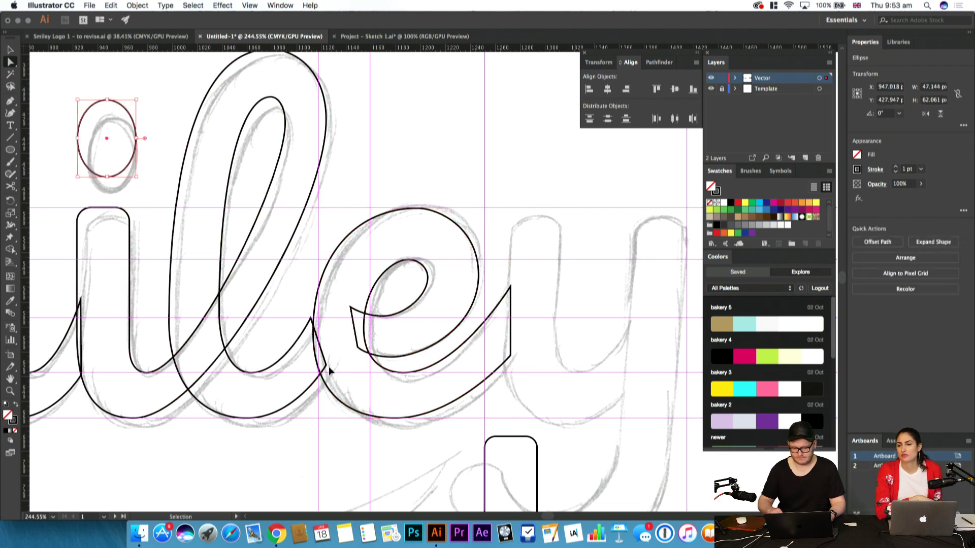
pyautogui.press('a')
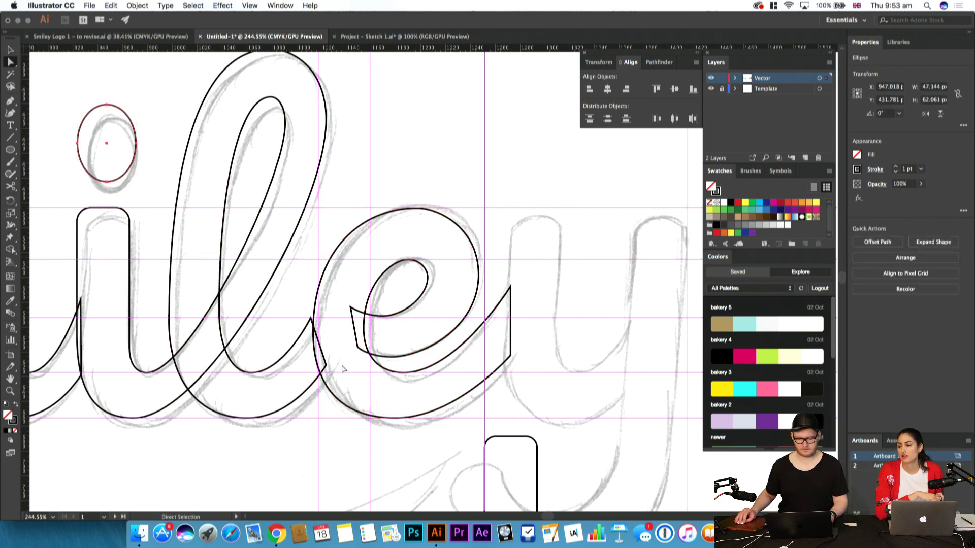
pyautogui.click(341, 370)
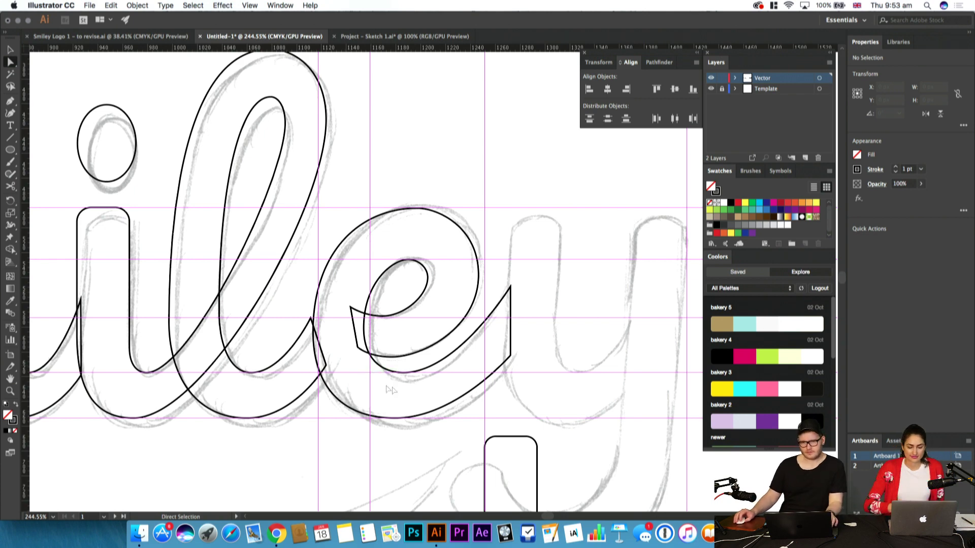
# Nudge the anchor at the base of the e's inner lower curve 4 px to the right
pyautogui.moveTo(446, 376); pyautogui.dragTo(455, 350)
pyautogui.moveTo(423, 393); pyautogui.dragTo(396, 373)
pyautogui.press('Right')
pyautogui.press('Right')
pyautogui.press('Right')
pyautogui.press('Right')
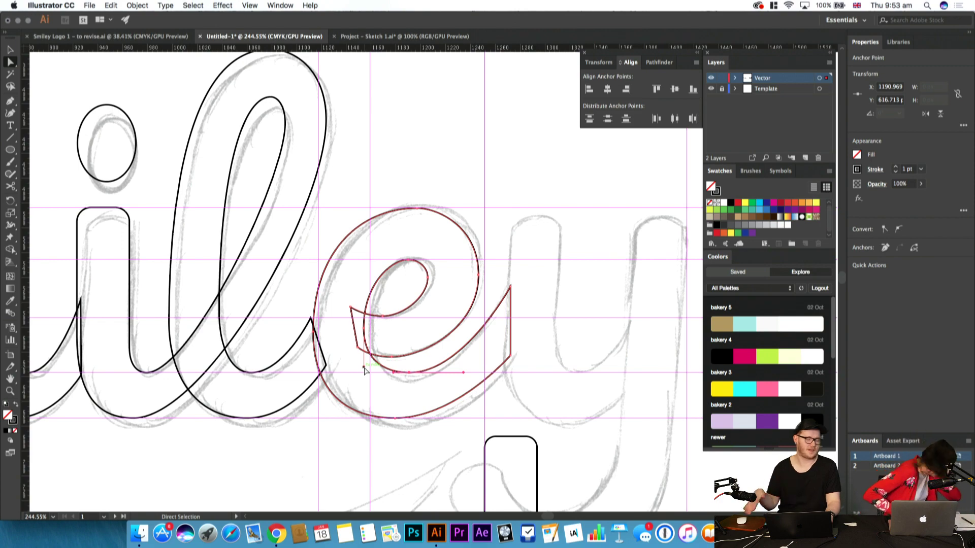
# Nudge the anchor at the base of the e's outer curve 5 px to the right, to X 1184.365 px
pyautogui.moveTo(467, 384); pyautogui.dragTo(453, 354)
pyautogui.moveTo(453, 354); pyautogui.dragTo(494, 357)
pyautogui.click(445, 376)
pyautogui.press('Right')
pyautogui.press('Right')
pyautogui.press('Right')
pyautogui.press('Right')
pyautogui.press('Right')
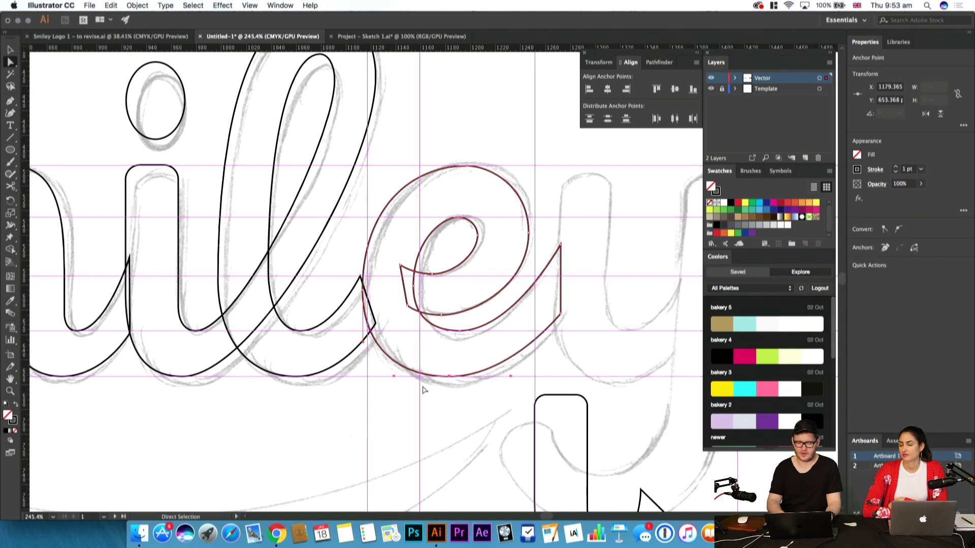
pyautogui.click(467, 410)
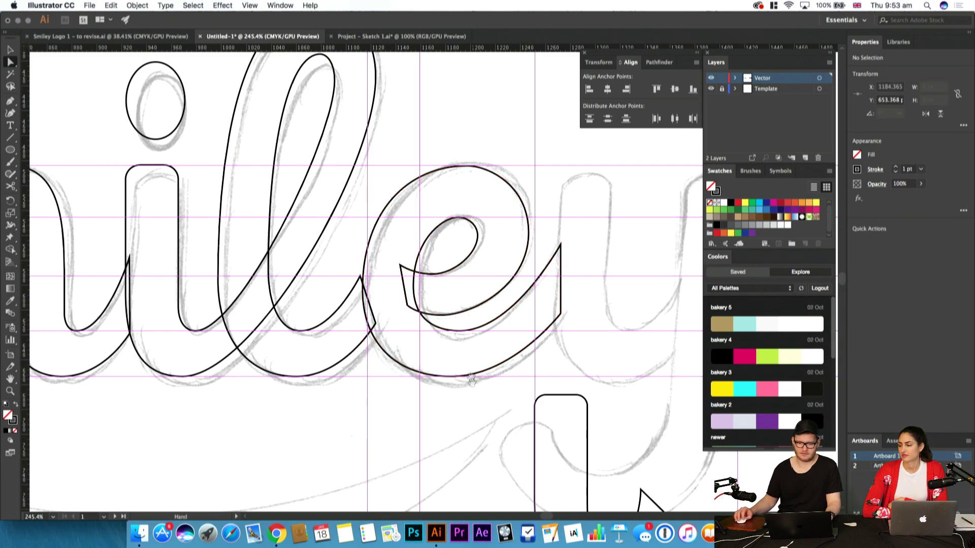
pyautogui.moveTo(472, 388); pyautogui.dragTo(388, 404)
pyautogui.rightClick(377, 391)
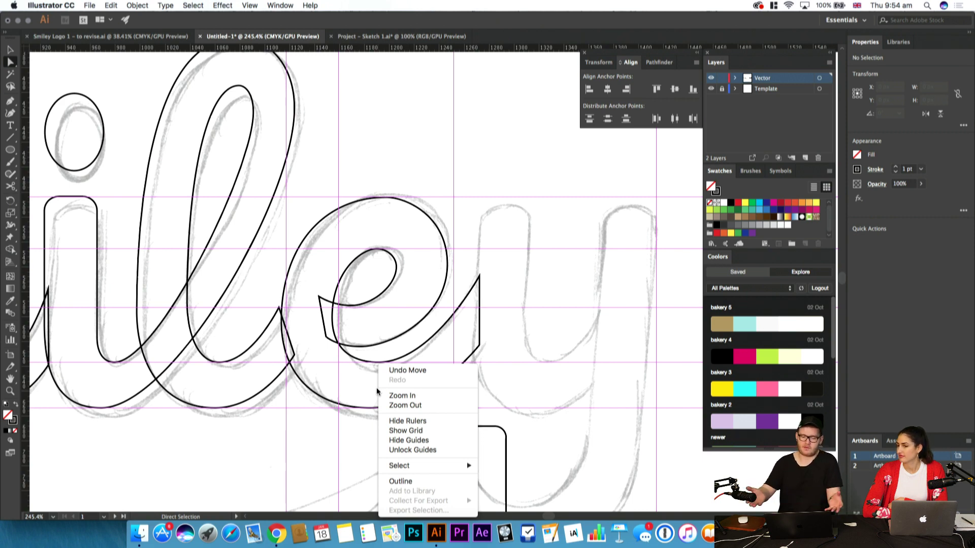
pyautogui.click(571, 322)
pyautogui.moveTo(489, 336); pyautogui.dragTo(425, 331)
pyautogui.press('super+z')
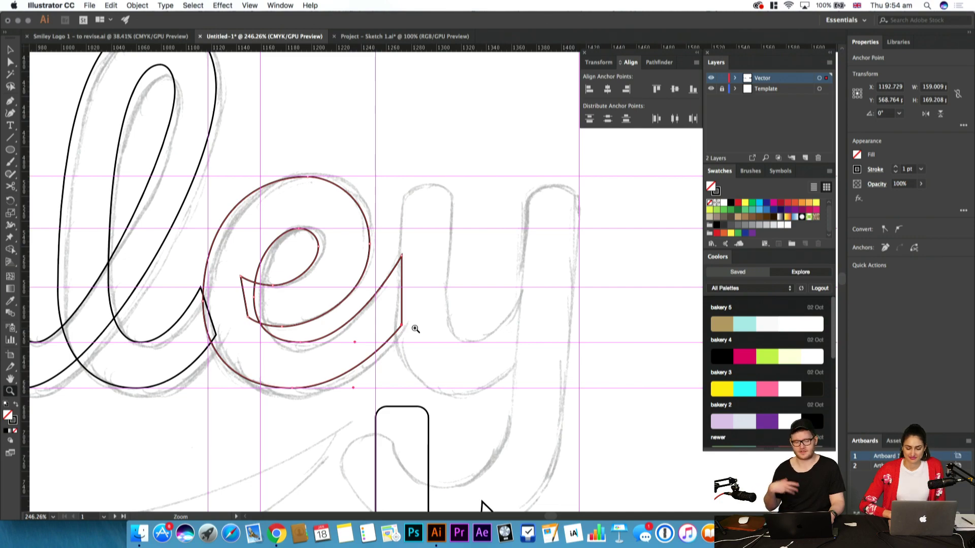
pyautogui.moveTo(414, 293); pyautogui.dragTo(394, 265)
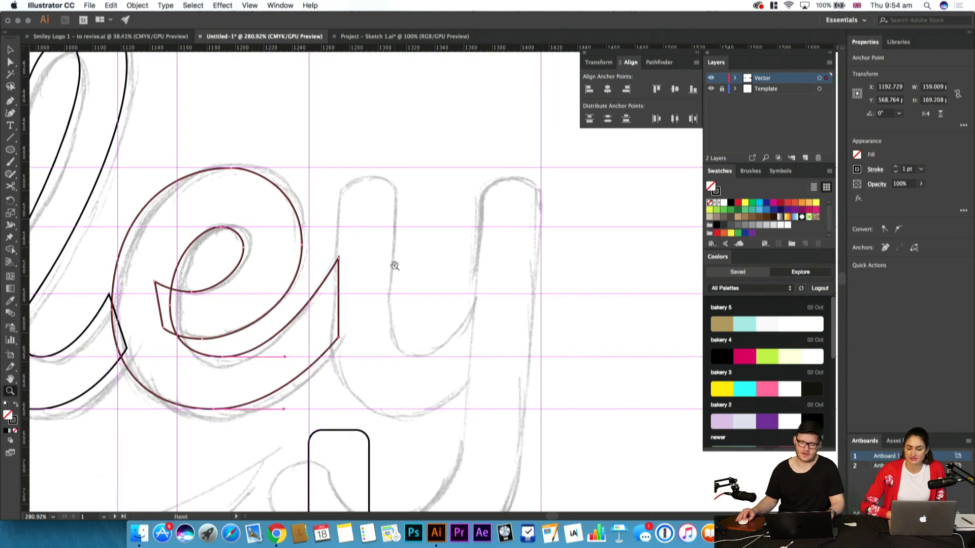
pyautogui.press('m')
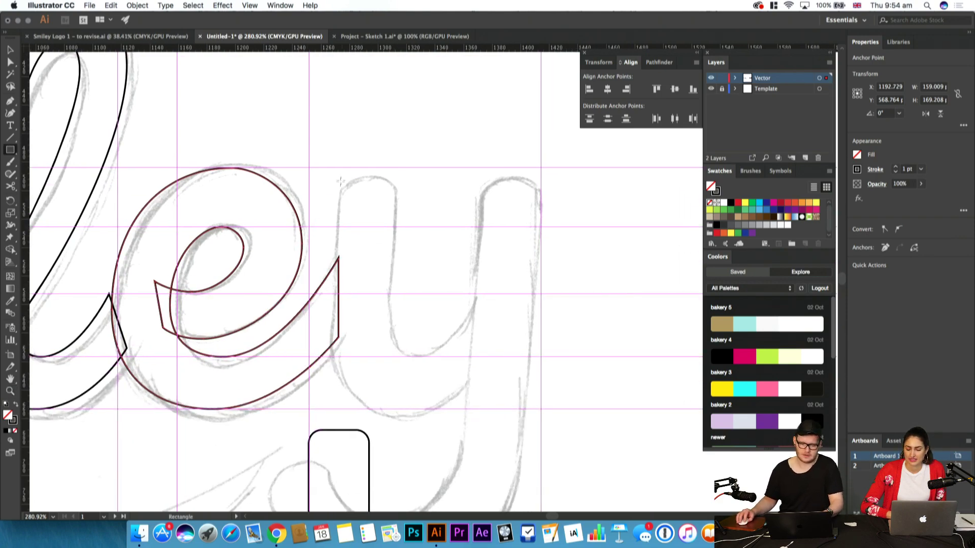
# Switch to Chrome, search Google for £5000, and close the tab to return to the Illustrator drawing
pyautogui.click(276, 533)
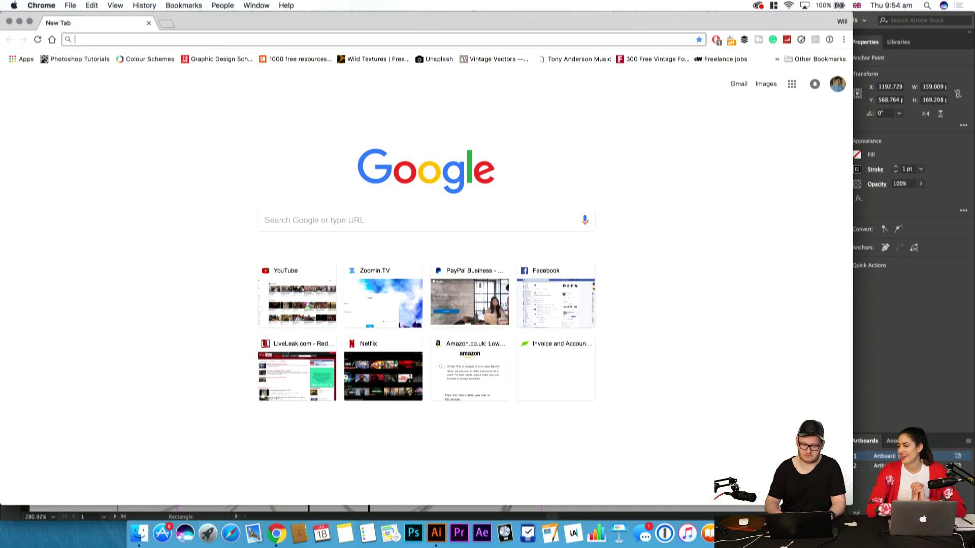
pyautogui.write('£5000')
pyautogui.press('Return')
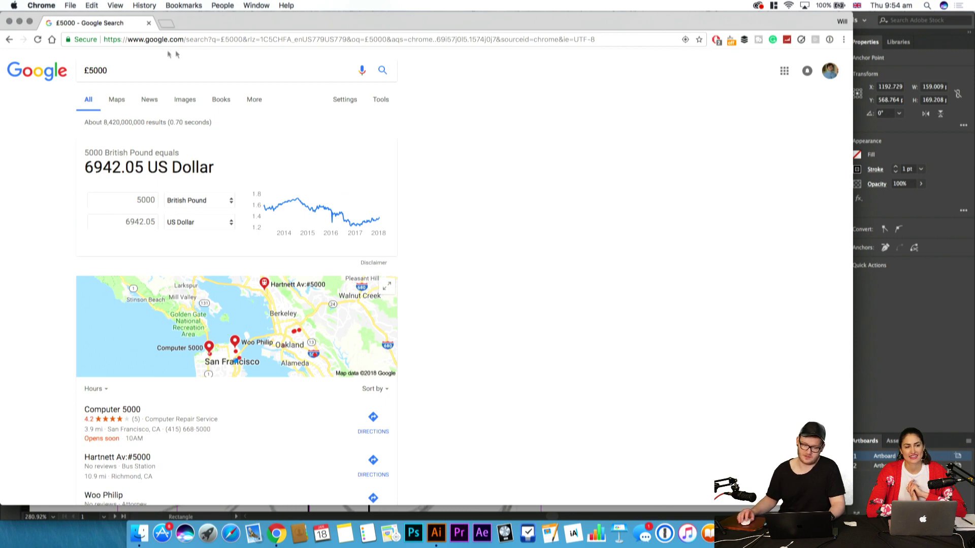
pyautogui.click(148, 23)
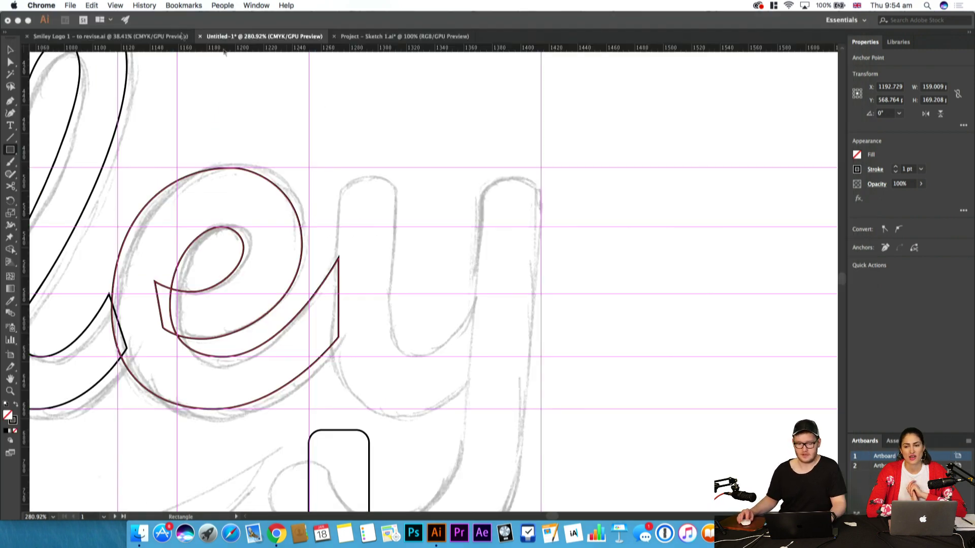
pyautogui.click(343, 172)
pyautogui.moveTo(341, 168)
pyautogui.mouseDown()
pyautogui.moveTo(394, 266)
pyautogui.moveTo(303, 307)
pyautogui.moveTo(523, 275)
pyautogui.moveTo(485, 302)
pyautogui.mouseUp()
pyautogui.press('super+z')
# Duplicate the m's first arch with its middle stem and place the copy over the sketched y, level with the other letters
pyautogui.press('z')
pyautogui.scroll(-3, 485, 303)
pyautogui.hscroll(3, 490, 289)
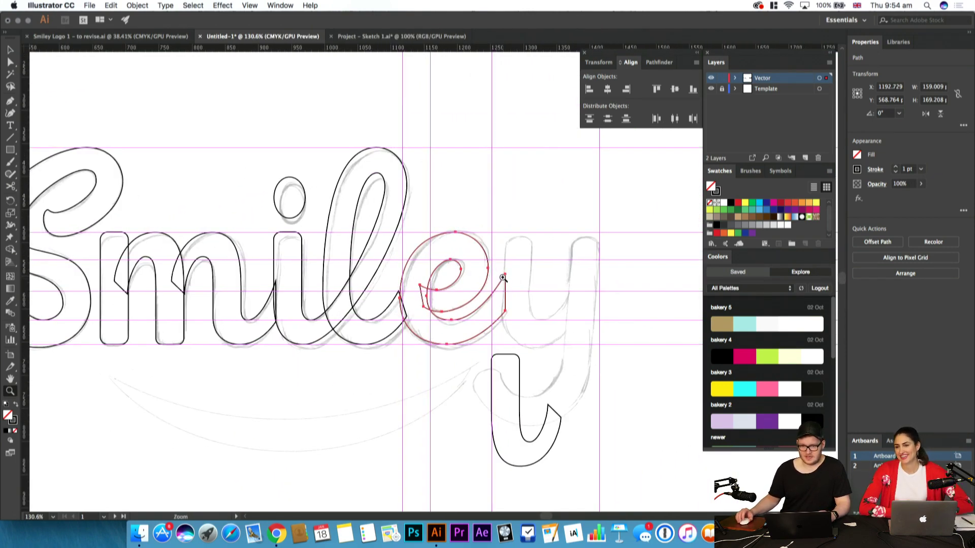
pyautogui.moveTo(452, 271); pyautogui.dragTo(417, 287)
pyautogui.press('v')
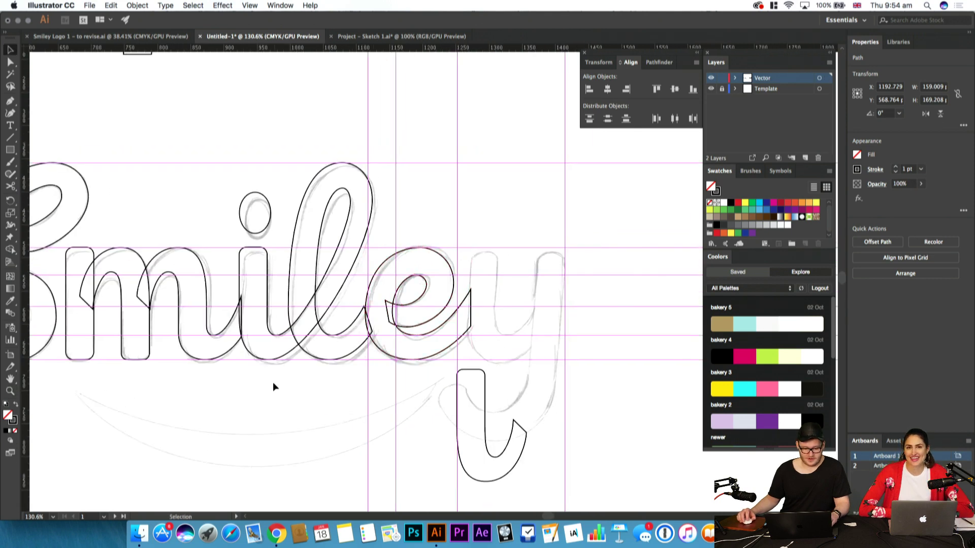
pyautogui.click(273, 389)
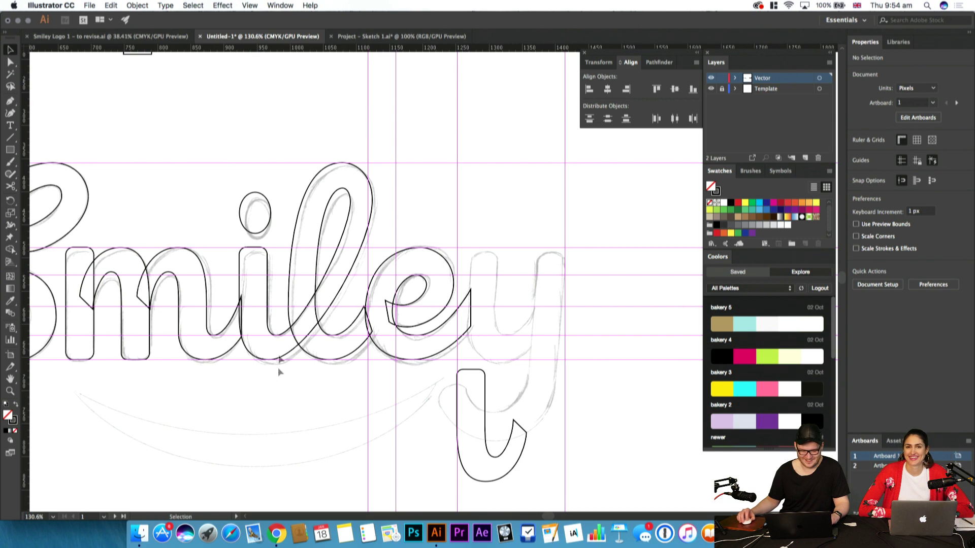
pyautogui.hscroll(-3, 274, 381)
pyautogui.scroll(-1, 275, 381)
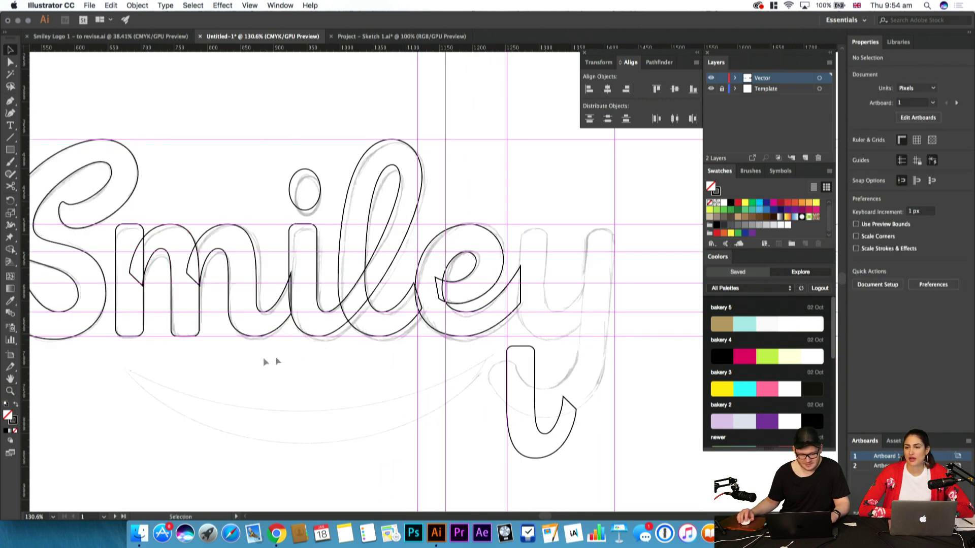
pyautogui.moveTo(196, 338); pyautogui.dragTo(569, 349)
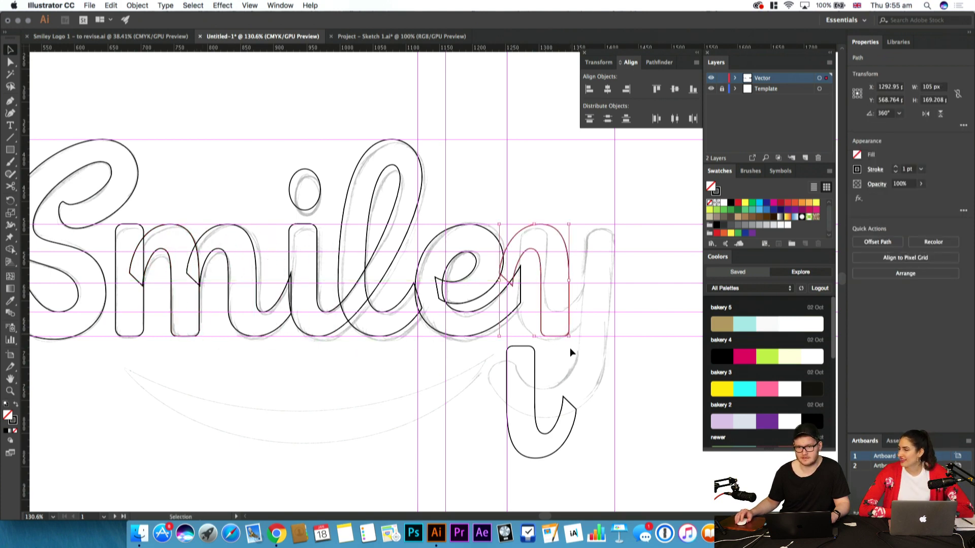
# Rotate the copied arch 180° and align its stem with the y's first stem so it meets the e's exit stroke
pyautogui.press('z')
pyautogui.moveTo(569, 311); pyautogui.dragTo(579, 327)
pyautogui.press('r')
pyautogui.moveTo(524, 161); pyautogui.dragTo(346, 426)
pyautogui.press('v')
pyautogui.moveTo(509, 328); pyautogui.dragTo(537, 328)
pyautogui.click(630, 355)
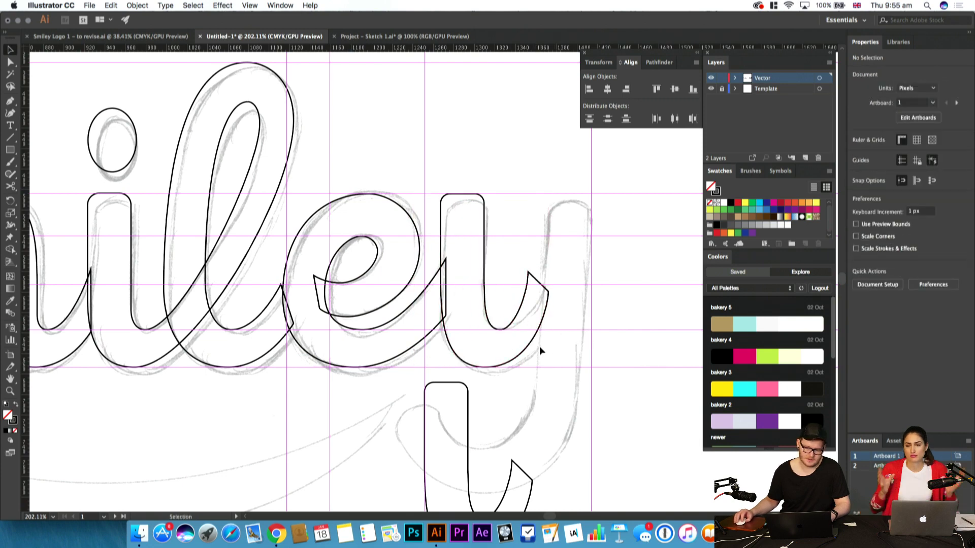
pyautogui.press('a')
pyautogui.moveTo(574, 244); pyautogui.dragTo(559, 293)
pyautogui.press('super+z')
pyautogui.click(537, 344)
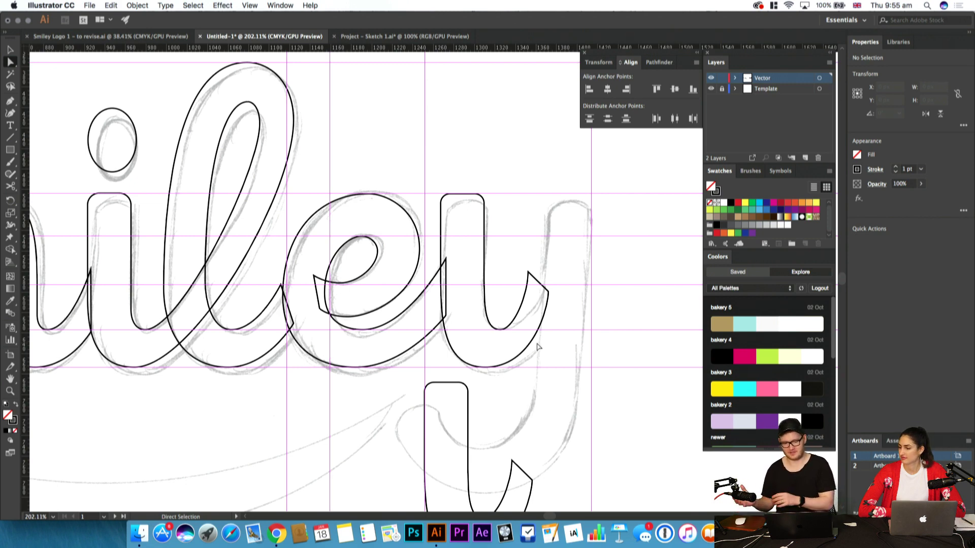
# Examine the end anchors of the y's first stroke and compare it and the i's dot with the rest of the wordmark
pyautogui.press('z')
pyautogui.moveTo(537, 342)
pyautogui.mouseDown()
pyautogui.moveTo(483, 377)
pyautogui.moveTo(551, 339)
pyautogui.mouseUp()
pyautogui.moveTo(550, 340); pyautogui.dragTo(546, 298)
pyautogui.moveTo(526, 240); pyautogui.dragTo(495, 289)
pyautogui.press('a')
pyautogui.moveTo(532, 263)
pyautogui.mouseDown()
pyautogui.moveTo(493, 326)
pyautogui.moveTo(435, 362)
pyautogui.mouseUp()
pyautogui.press('z')
pyautogui.moveTo(434, 362); pyautogui.dragTo(506, 444)
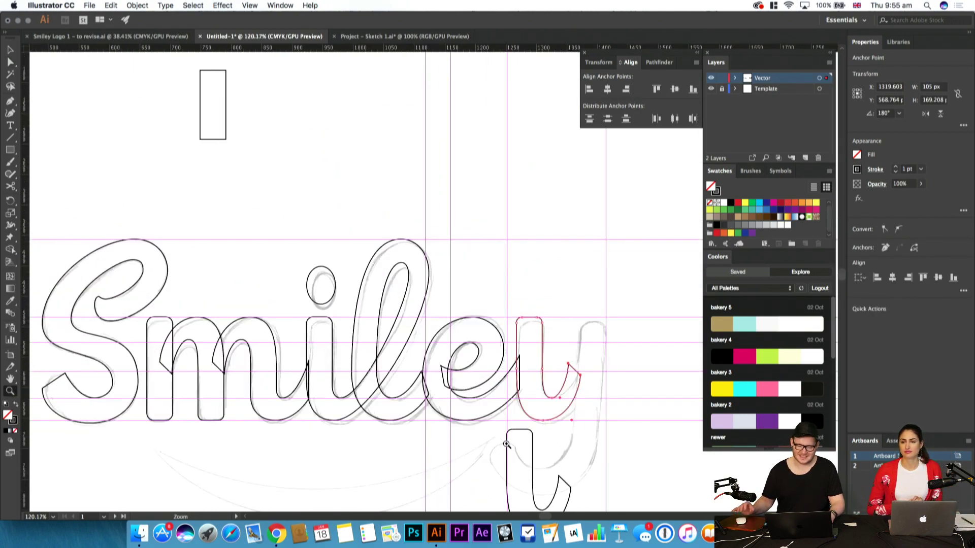
pyautogui.moveTo(346, 399); pyautogui.dragTo(548, 430)
pyautogui.press('v')
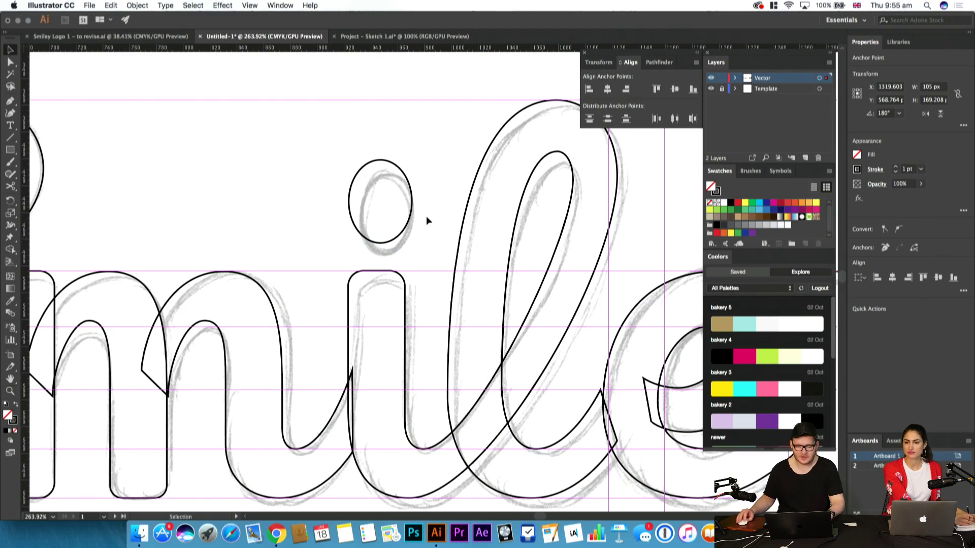
pyautogui.click(386, 193)
pyautogui.click(444, 176)
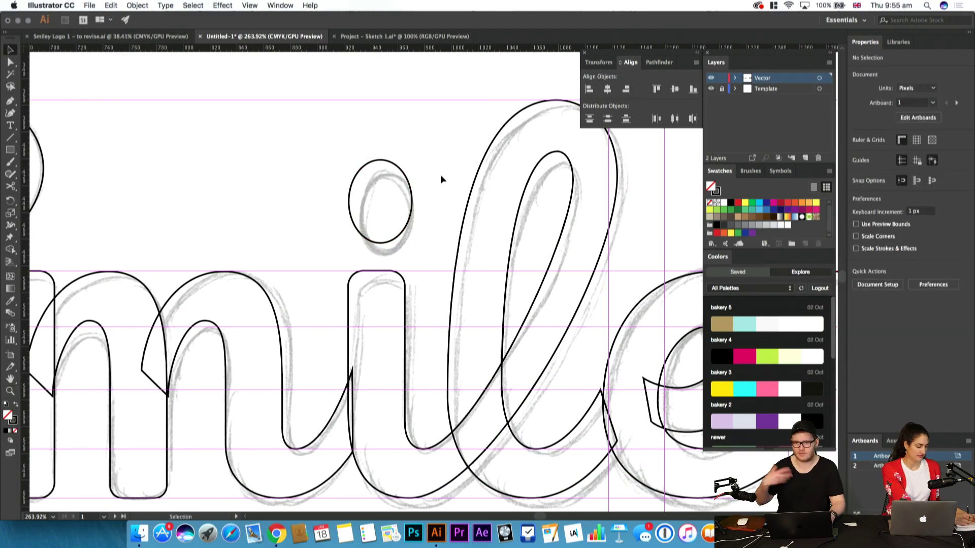
# Examine the anchors of the e's inner loop and the e's join with the y against the sketch
pyautogui.moveTo(440, 175); pyautogui.dragTo(282, 195)
pyautogui.press('z')
pyautogui.moveTo(515, 325); pyautogui.dragTo(492, 312)
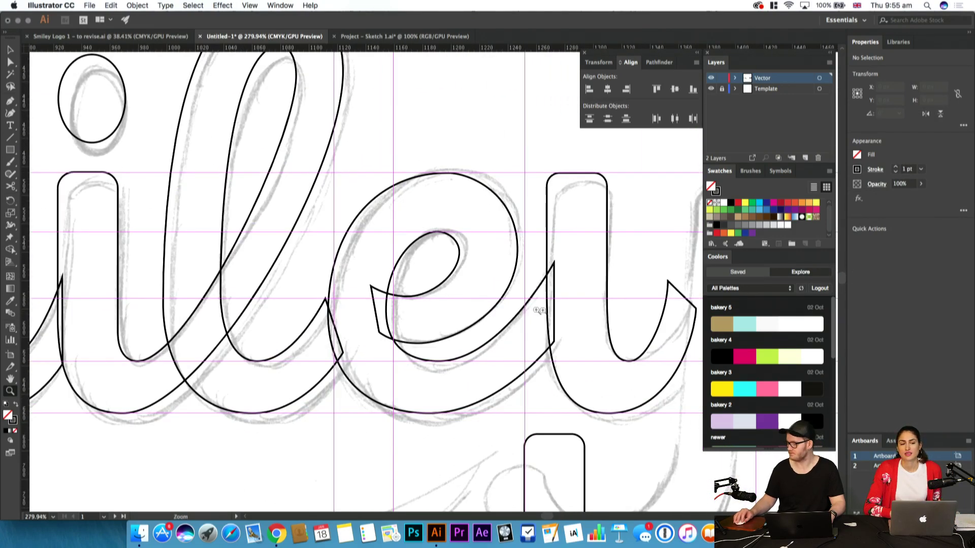
pyautogui.hscroll(2, 460, 311)
pyautogui.scroll(-1, 459, 311)
pyautogui.press('a')
pyautogui.click(432, 243)
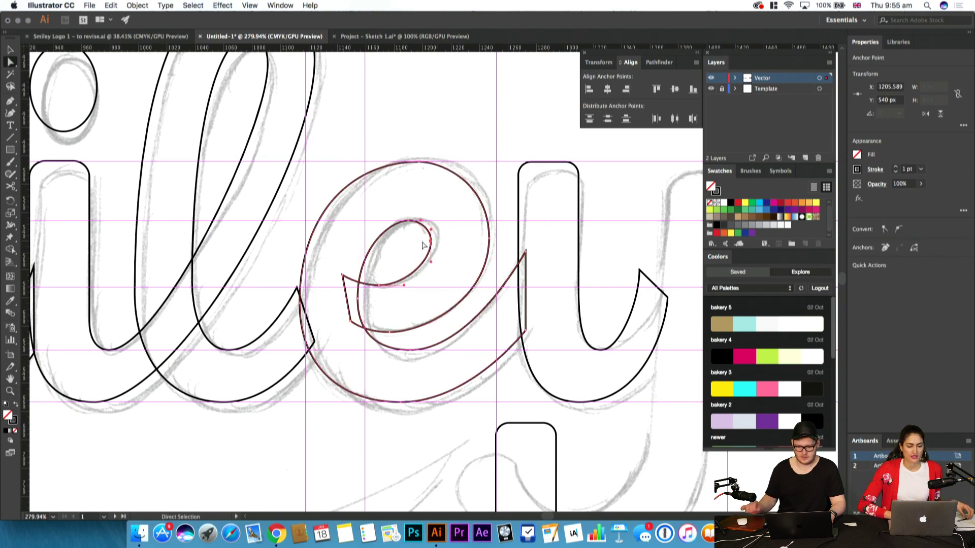
pyautogui.press('Down')
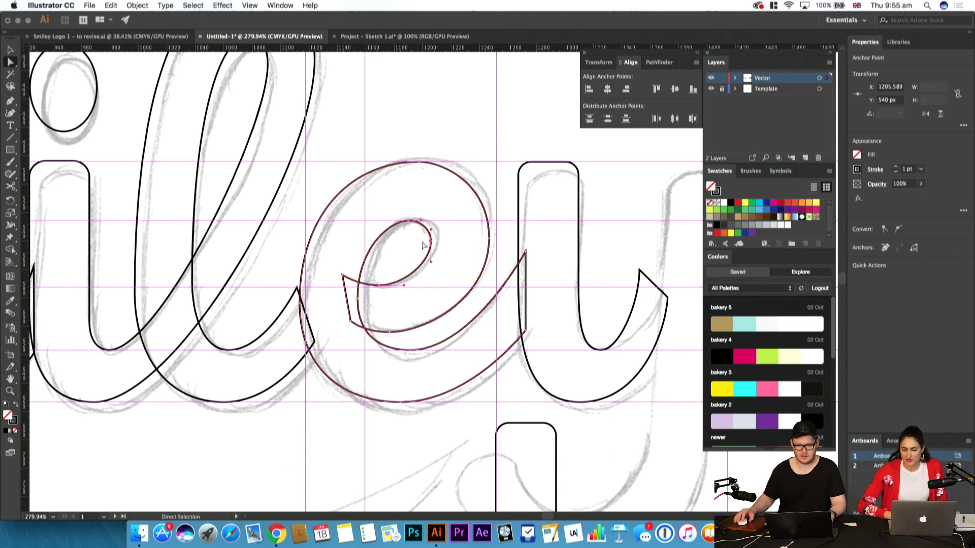
pyautogui.moveTo(421, 220); pyautogui.dragTo(424, 221)
pyautogui.click(446, 217)
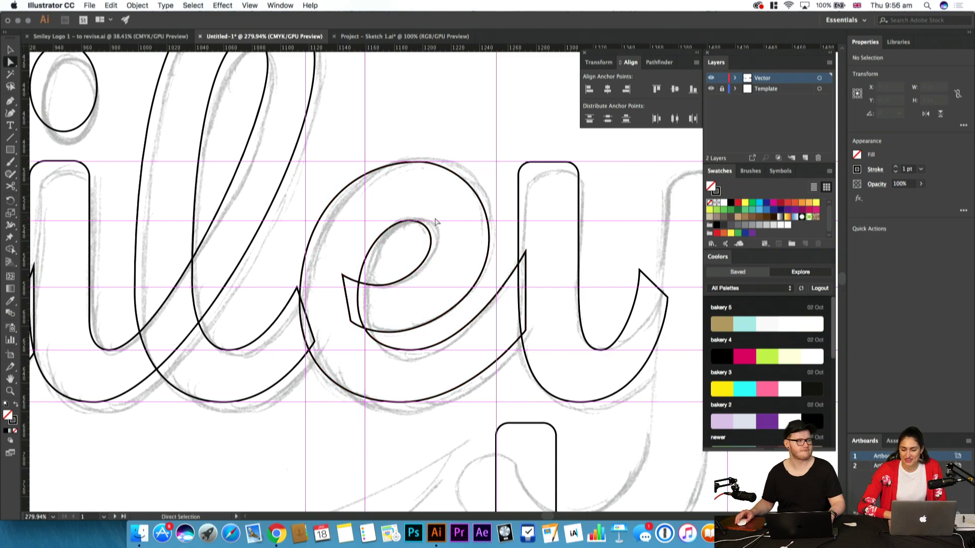
pyautogui.moveTo(501, 211); pyautogui.dragTo(488, 216)
pyautogui.press('space')
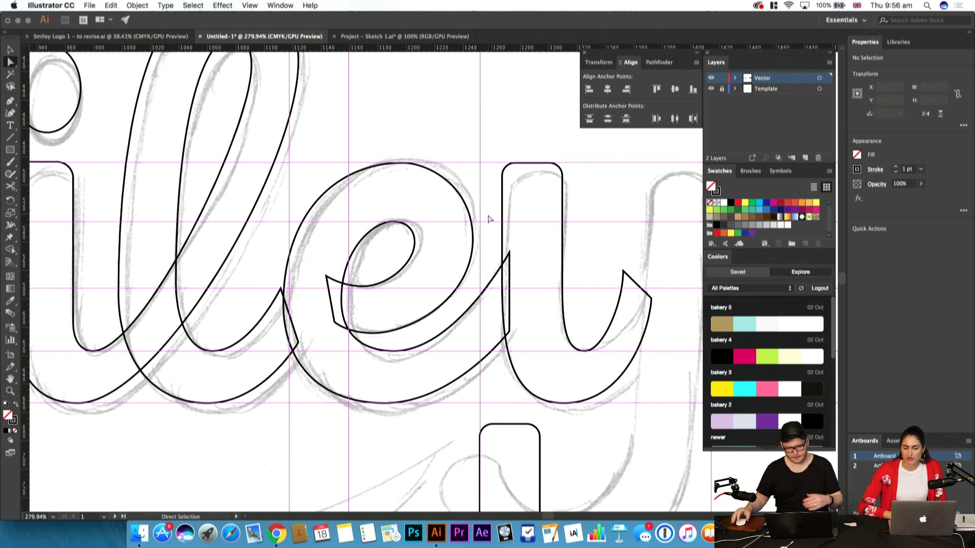
pyautogui.moveTo(457, 302); pyautogui.dragTo(386, 302)
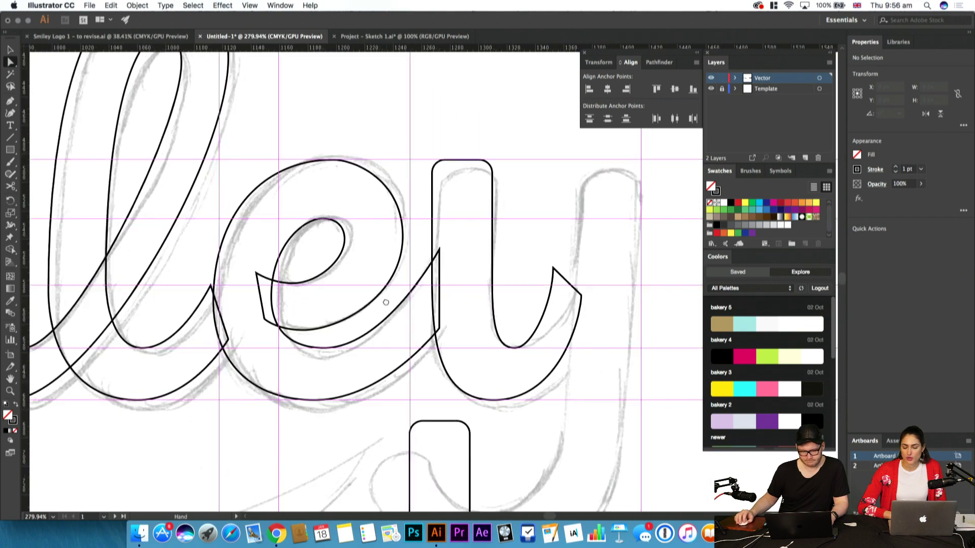
# Try placing a copy of the m's last arch stroke over the y, joined to the end of its first stroke
pyautogui.press('p')
pyautogui.press('z')
pyautogui.moveTo(457, 251); pyautogui.dragTo(267, 272)
pyautogui.moveTo(267, 271); pyautogui.dragTo(310, 308)
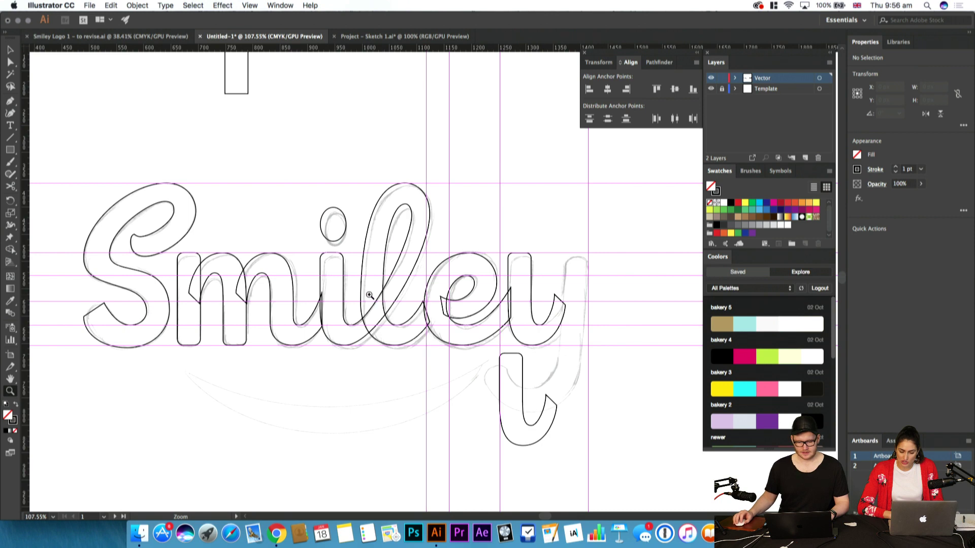
pyautogui.press('v')
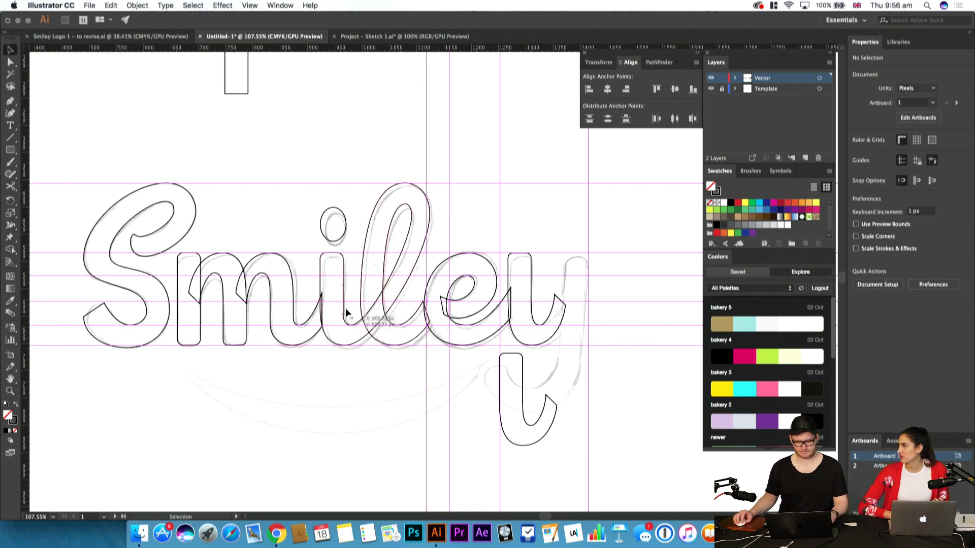
pyautogui.click(293, 314)
pyautogui.moveTo(294, 310); pyautogui.dragTo(589, 325)
pyautogui.press('z')
pyautogui.click(590, 324)
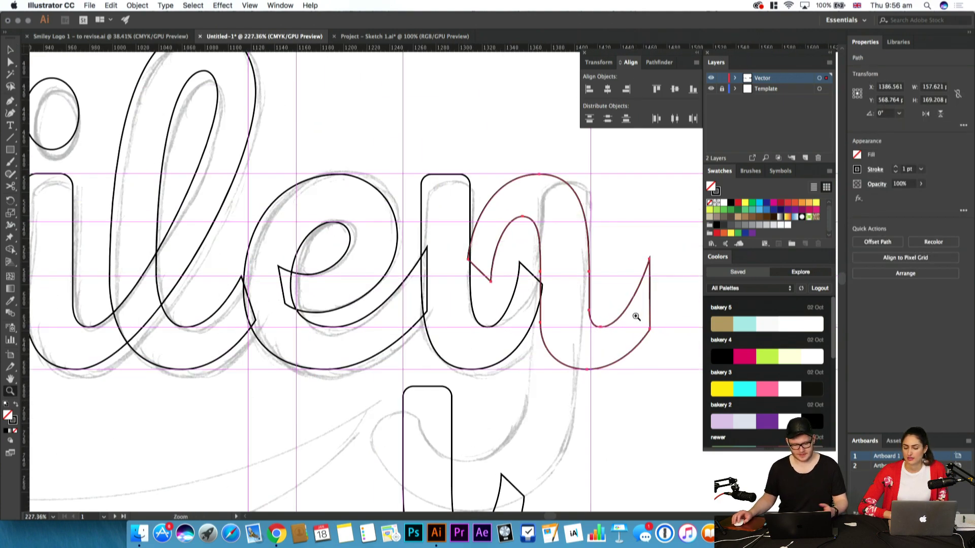
pyautogui.moveTo(619, 294); pyautogui.dragTo(529, 266)
pyautogui.press('c')
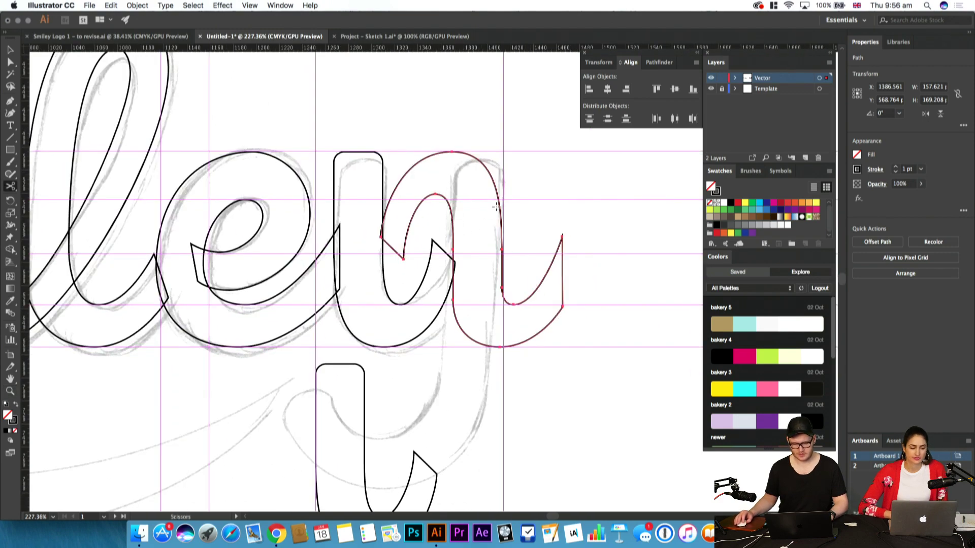
pyautogui.press('v')
pyautogui.moveTo(511, 215); pyautogui.dragTo(570, 222)
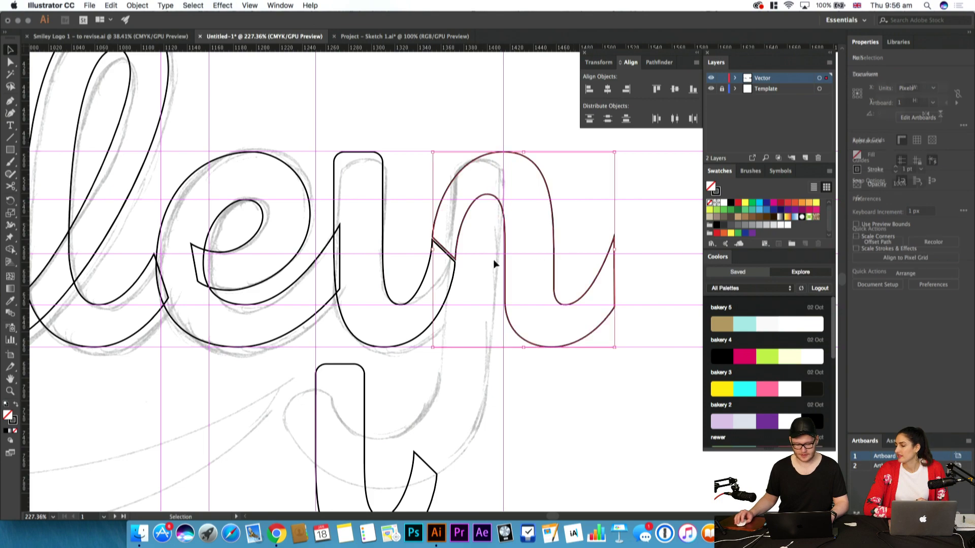
# Cut the copied arch's inner edge with the Scissors tool, and undo the cut and the copy
pyautogui.press('c')
pyautogui.click(505, 248)
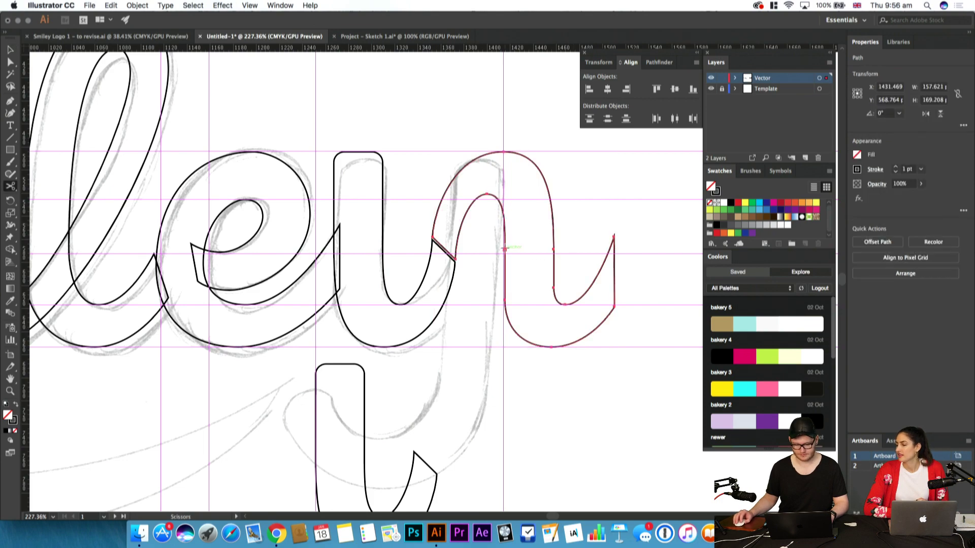
pyautogui.press('super+z')
pyautogui.press('super+z')
pyautogui.press('super+z')
# Examine the e's exit stroke and inner loop anchors and the end anchor of the l's exit stroke
pyautogui.press('z')
pyautogui.moveTo(507, 249); pyautogui.dragTo(446, 263)
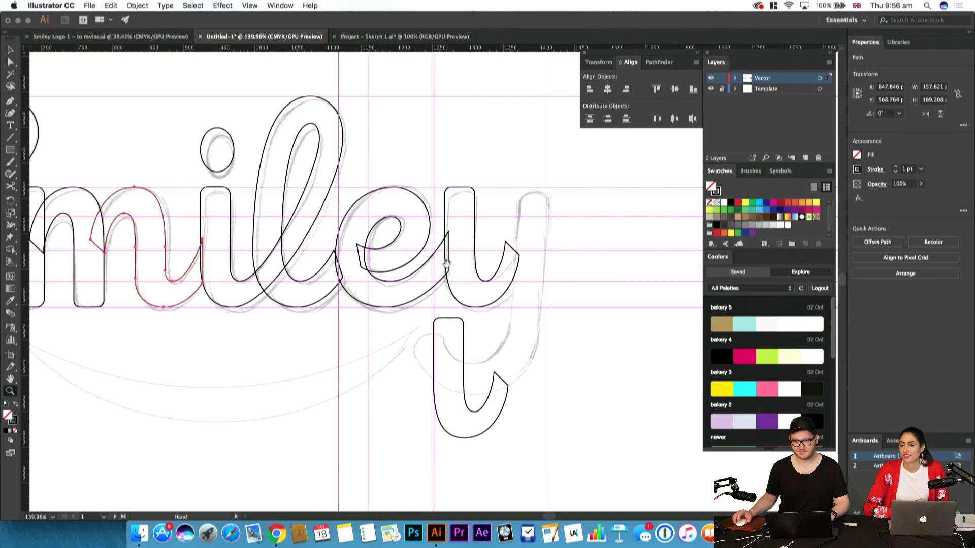
pyautogui.moveTo(436, 257)
pyautogui.mouseDown()
pyautogui.moveTo(478, 279)
pyautogui.moveTo(478, 260)
pyautogui.moveTo(444, 274)
pyautogui.mouseUp()
pyautogui.keyDown('super'); pyautogui.click(538, 259); pyautogui.keyUp('super')
pyautogui.moveTo(424, 312); pyautogui.dragTo(457, 297)
pyautogui.moveTo(471, 305); pyautogui.dragTo(528, 290)
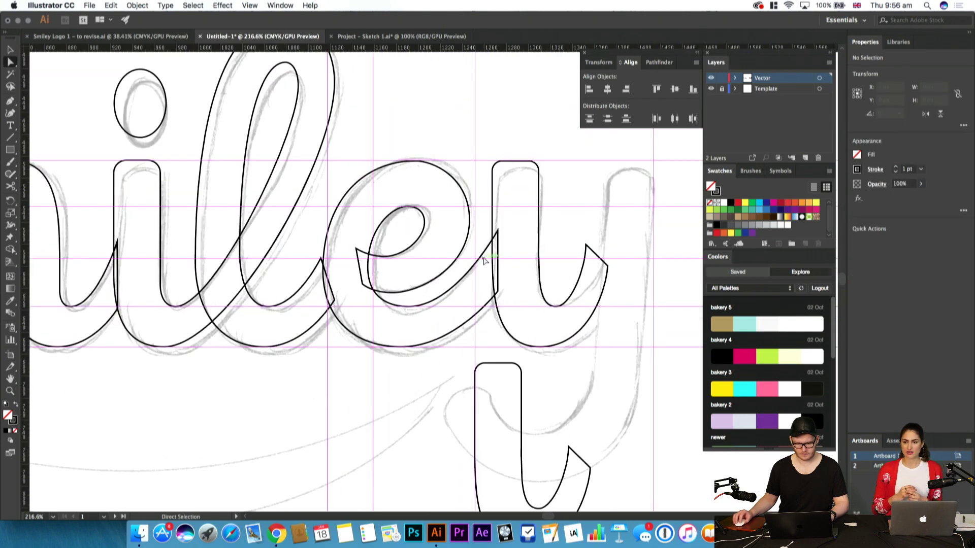
pyautogui.moveTo(498, 230); pyautogui.dragTo(487, 255)
pyautogui.click(516, 231)
pyautogui.click(375, 323)
pyautogui.click(386, 315)
pyautogui.click(387, 224)
pyautogui.click(406, 205)
pyautogui.moveTo(395, 227); pyautogui.dragTo(490, 267)
pyautogui.moveTo(213, 172); pyautogui.dragTo(292, 231)
pyautogui.moveTo(357, 360); pyautogui.dragTo(430, 275)
pyautogui.click(420, 276)
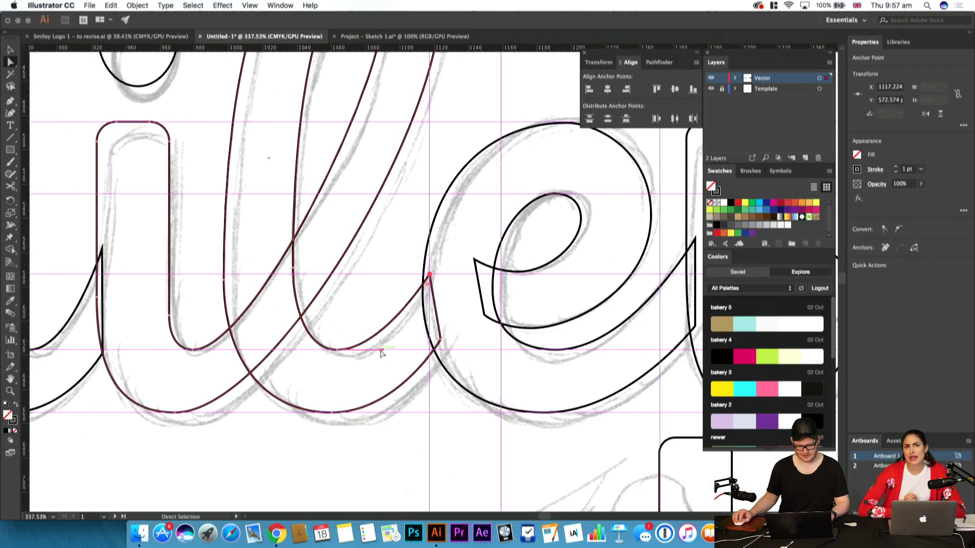
# Shift the anchor at the base of the l's inner curve to X 1065.33 px and deselect the path
pyautogui.moveTo(385, 349); pyautogui.dragTo(386, 349)
pyautogui.click(350, 367)
pyautogui.click(338, 348)
pyautogui.hscroll(-1, 339, 348)
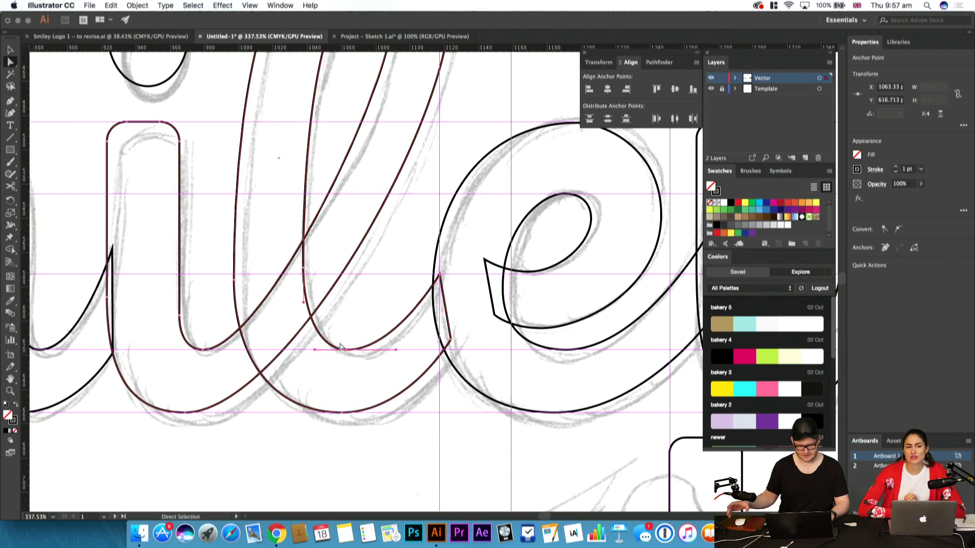
pyautogui.click(327, 397)
pyautogui.click(326, 397)
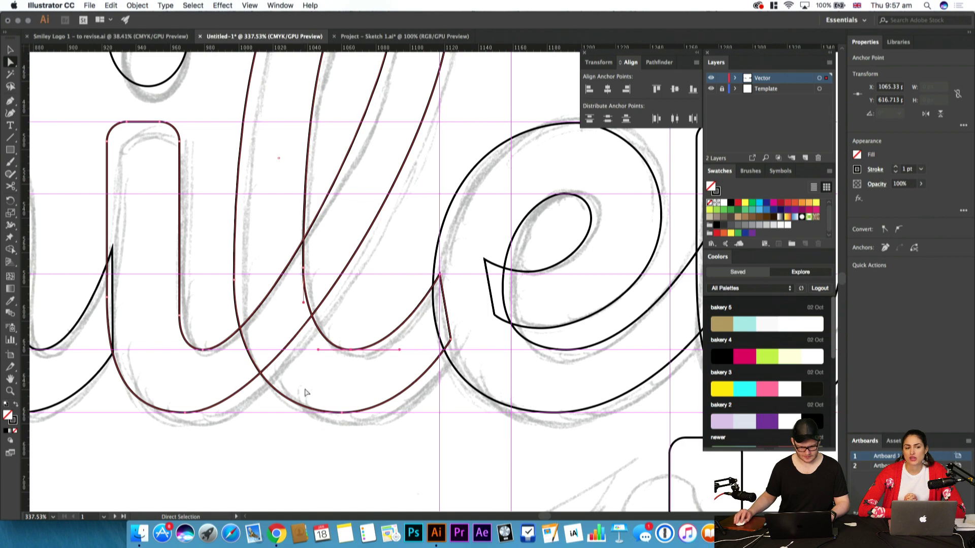
pyautogui.press('z')
pyautogui.moveTo(307, 380); pyautogui.dragTo(280, 381)
pyautogui.moveTo(378, 379); pyautogui.dragTo(466, 371)
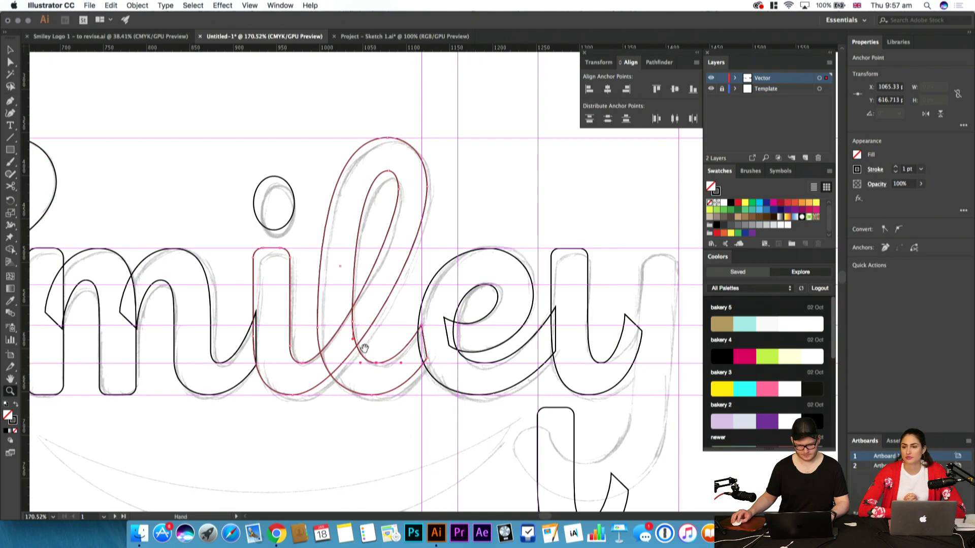
pyautogui.scroll(2, 365, 348)
pyautogui.press('a')
pyautogui.click(329, 349)
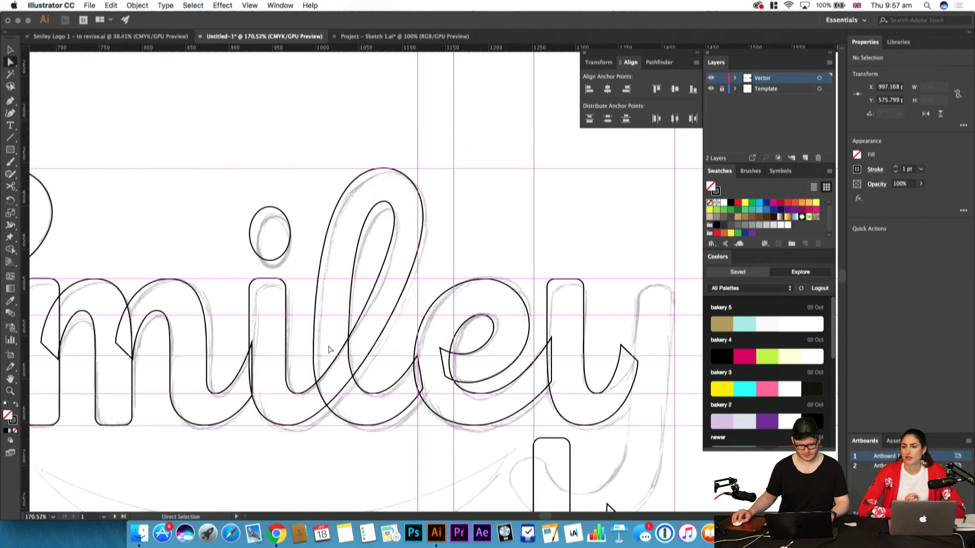
# Try shifting an end anchor of the y's first stroke toward the sketched second stem
pyautogui.press('z')
pyautogui.moveTo(394, 410); pyautogui.dragTo(429, 399)
pyautogui.press('space')
pyautogui.moveTo(442, 398); pyautogui.dragTo(289, 403)
pyautogui.press('a')
pyautogui.moveTo(439, 320); pyautogui.dragTo(442, 317)
pyautogui.moveTo(405, 265); pyautogui.dragTo(404, 266)
pyautogui.click(328, 312)
pyautogui.click(436, 306)
pyautogui.press('space')
pyautogui.moveTo(500, 339); pyautogui.dragTo(361, 323)
pyautogui.moveTo(386, 261); pyautogui.dragTo(472, 363)
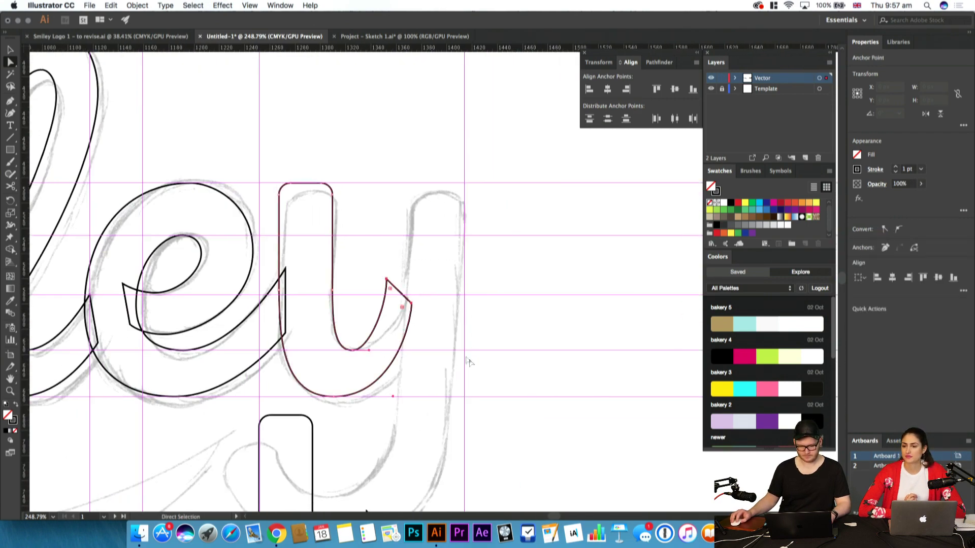
pyautogui.moveTo(411, 303); pyautogui.dragTo(426, 304)
pyautogui.press('super+z')
# Delete the spare copy of the y's first stroke below the wordmark
pyautogui.click(440, 306)
pyautogui.moveTo(449, 270); pyautogui.dragTo(376, 325)
pyautogui.press('z')
pyautogui.moveTo(440, 371); pyautogui.dragTo(507, 392)
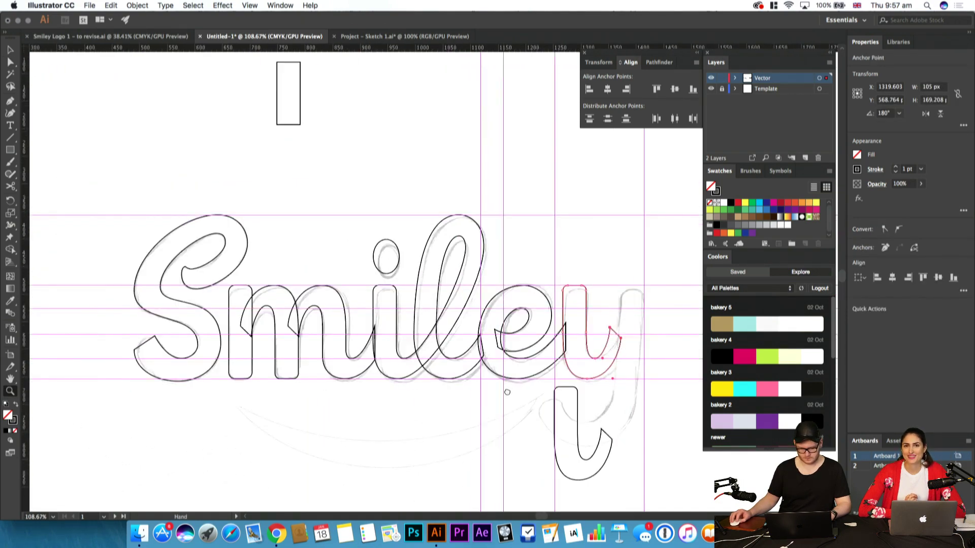
pyautogui.scroll(4, 507, 392)
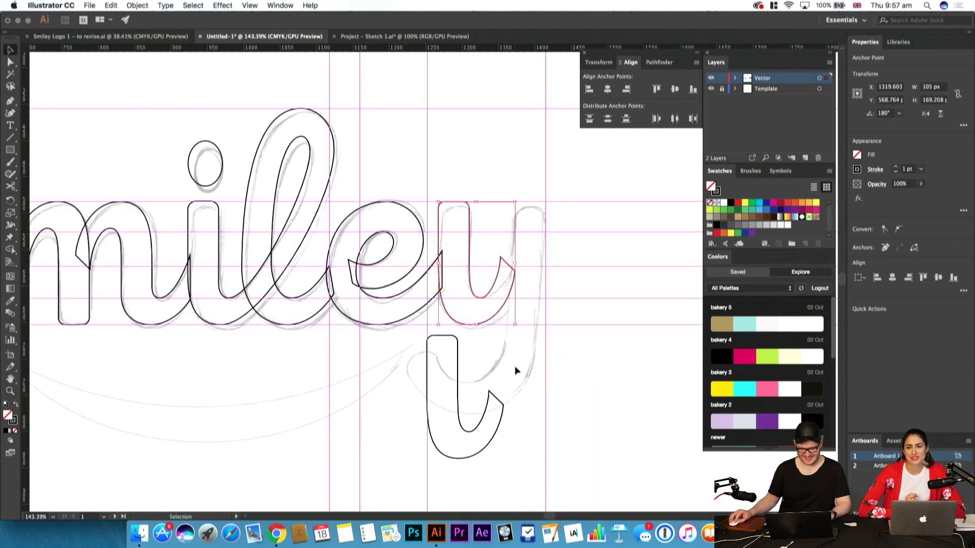
pyautogui.click(441, 453)
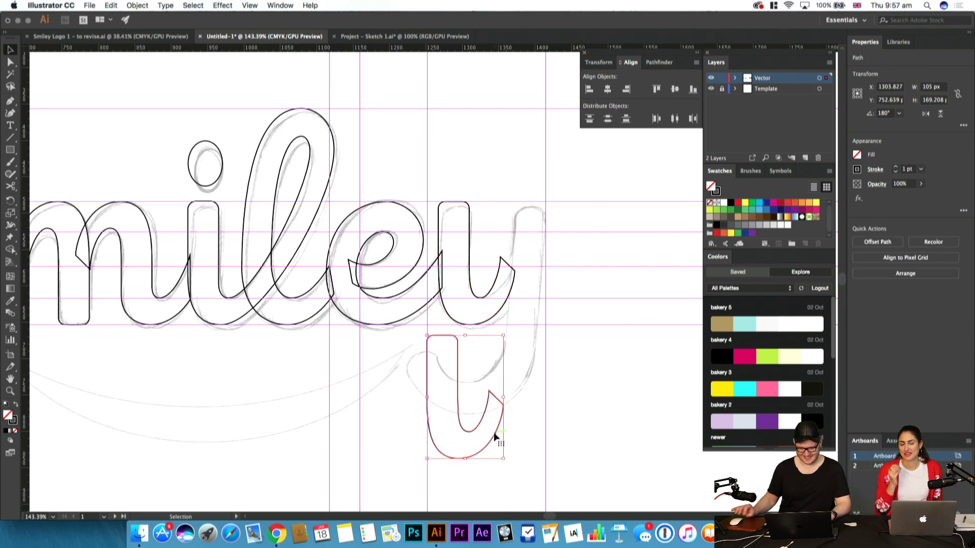
pyautogui.press('Delete')
# Duplicate the y's first stroke beside it, reflect the copy across the vertical axis and move it clear of the wordmark
pyautogui.moveTo(496, 315); pyautogui.dragTo(569, 304)
pyautogui.press('o')
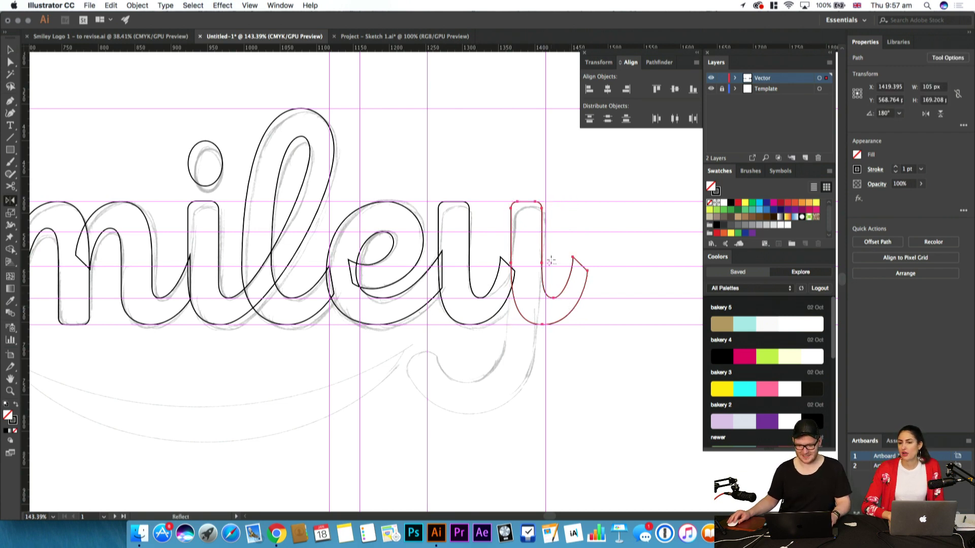
pyautogui.keyDown('alt'); pyautogui.click(575, 324); pyautogui.keyUp('alt')
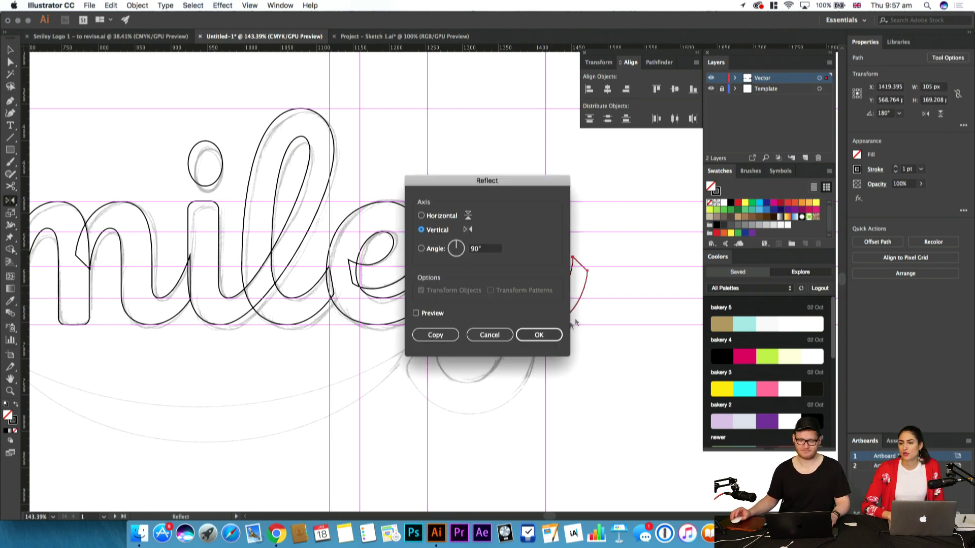
pyautogui.click(538, 335)
pyautogui.press('v')
pyautogui.click(613, 330)
pyautogui.moveTo(569, 322); pyautogui.dragTo(610, 318)
# Lengthen the reflected stroke into a descender about 356 px tall and place it as the y's second stem against the vertical guide
pyautogui.press('a')
pyautogui.click(576, 289)
pyautogui.moveTo(576, 289); pyautogui.dragTo(577, 427)
pyautogui.press('v')
pyautogui.click(639, 176)
pyautogui.click(613, 248)
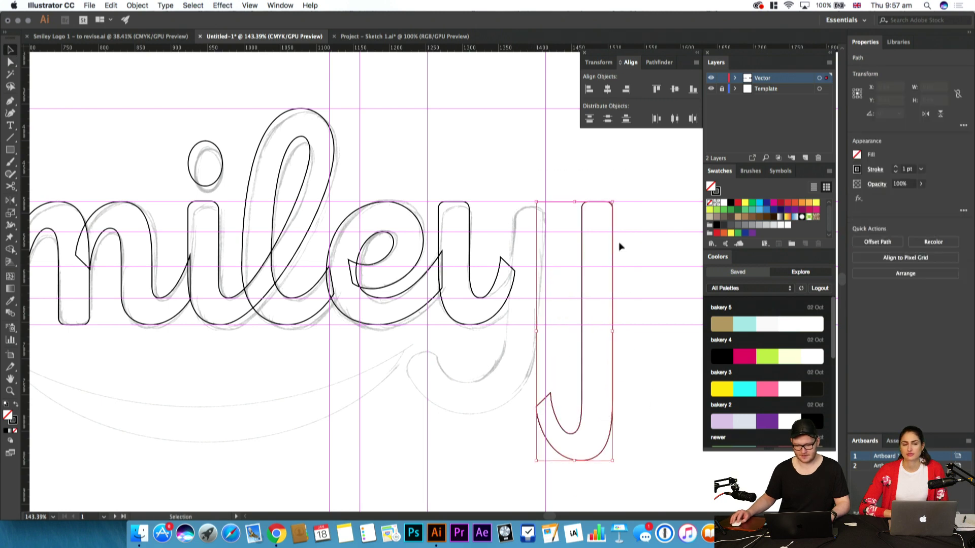
pyautogui.moveTo(614, 248); pyautogui.dragTo(547, 259)
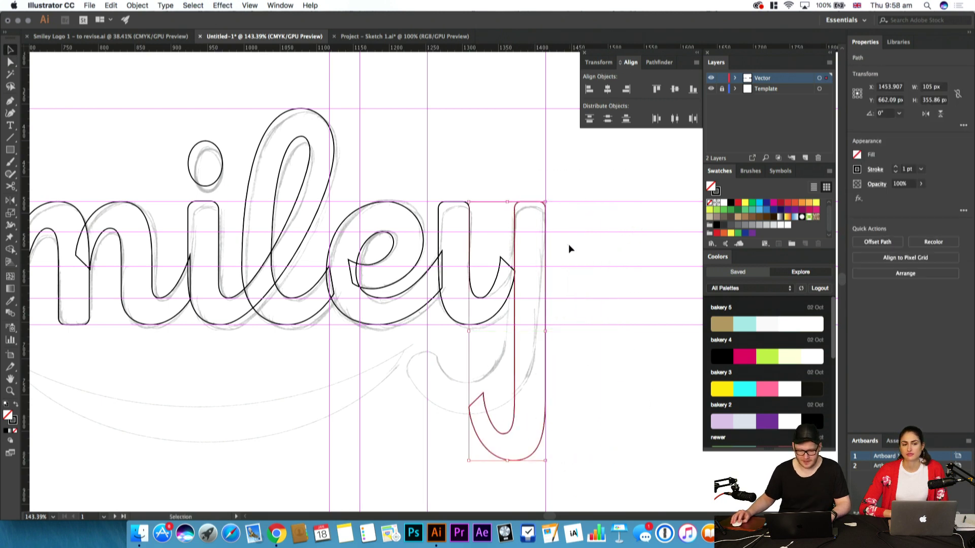
# Cut both sides of the y's descender just above its hook with the Scissors tool and delete the hook
pyautogui.press('a')
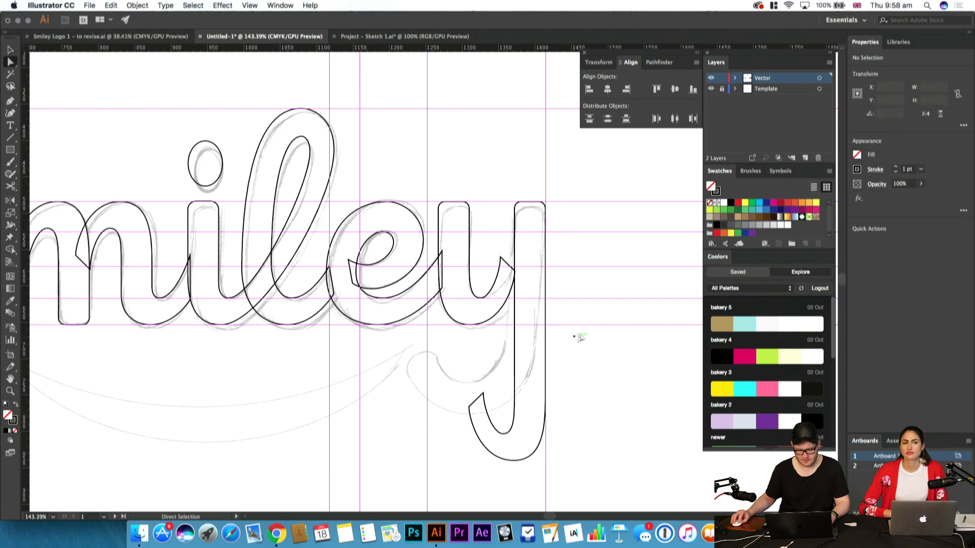
pyautogui.moveTo(573, 337); pyautogui.dragTo(464, 405)
pyautogui.press('c')
pyautogui.click(514, 399)
pyautogui.click(545, 399)
pyautogui.press('v')
pyautogui.click(574, 404)
pyautogui.moveTo(565, 430); pyautogui.dragTo(494, 437)
pyautogui.press('Delete')
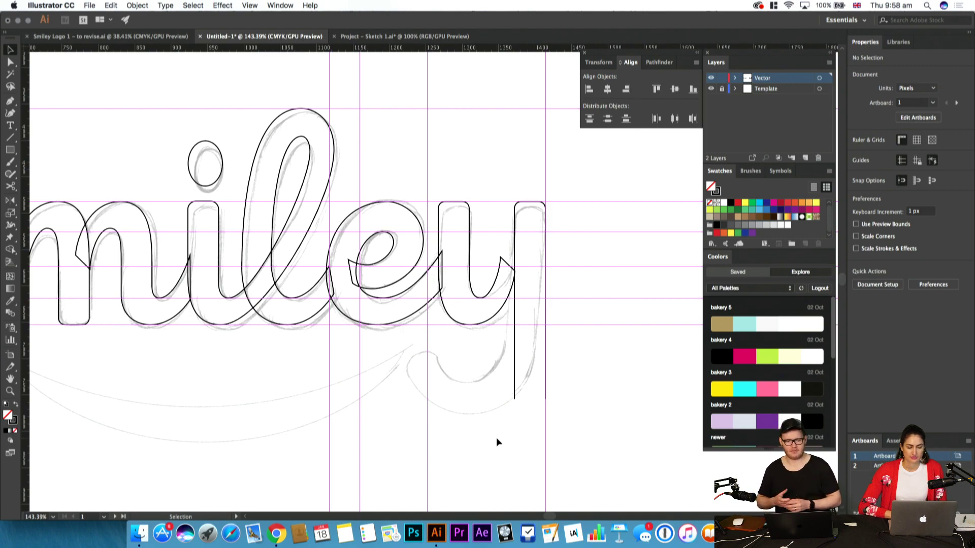
# Examine the solid black Smil lettering on the second artboard
pyautogui.moveTo(249, 362); pyautogui.dragTo(165, 374)
pyautogui.moveTo(294, 348); pyautogui.dragTo(674, 338)
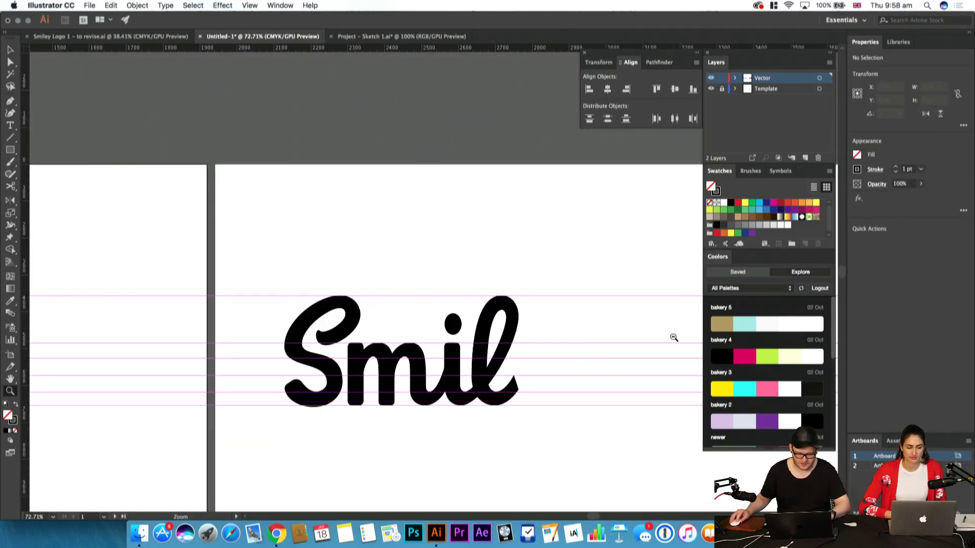
pyautogui.moveTo(475, 369); pyautogui.dragTo(538, 360)
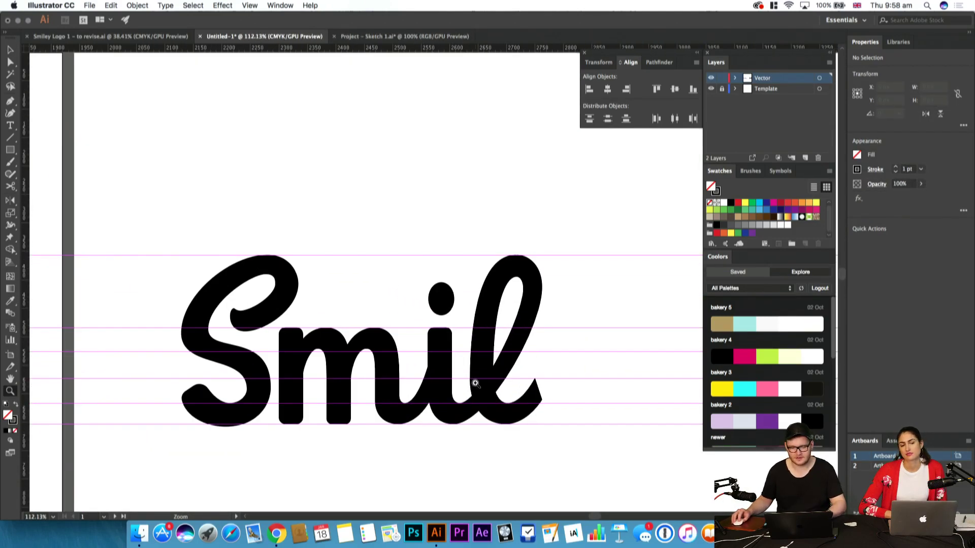
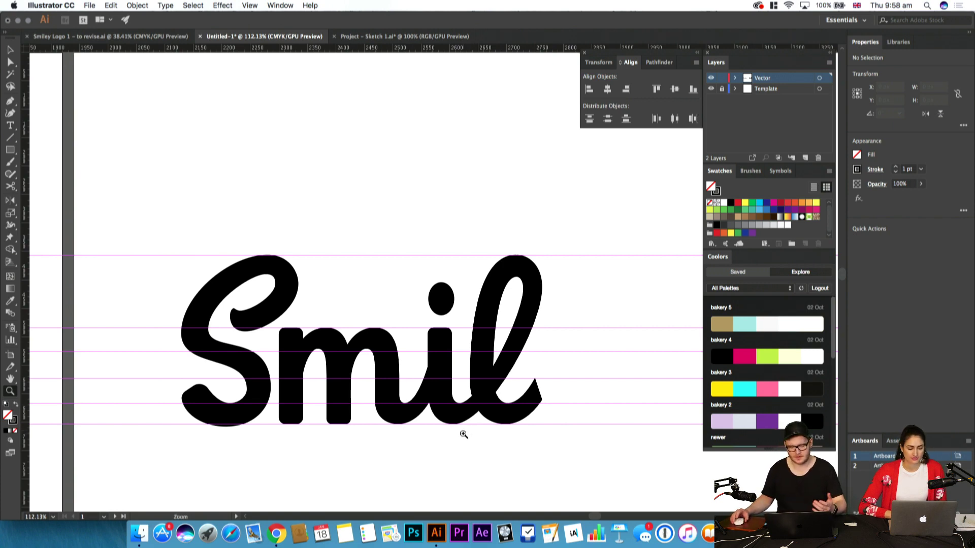
pyautogui.moveTo(454, 418); pyautogui.dragTo(445, 377)
pyautogui.press('v')
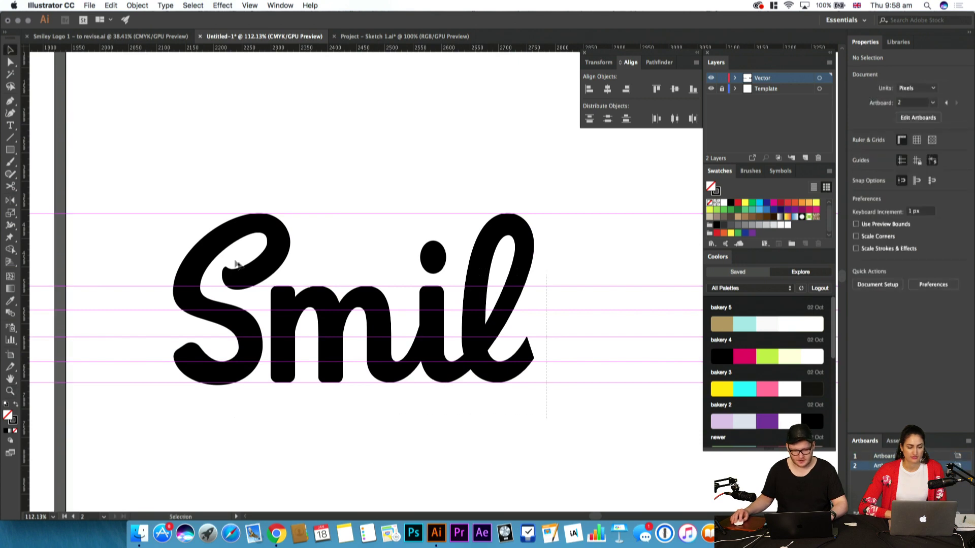
pyautogui.click(284, 263)
# Look over the finished logo versions in Smiley Logo 1 – to revise.ai and switch to Project – Sketch 1.ai
pyautogui.click(149, 36)
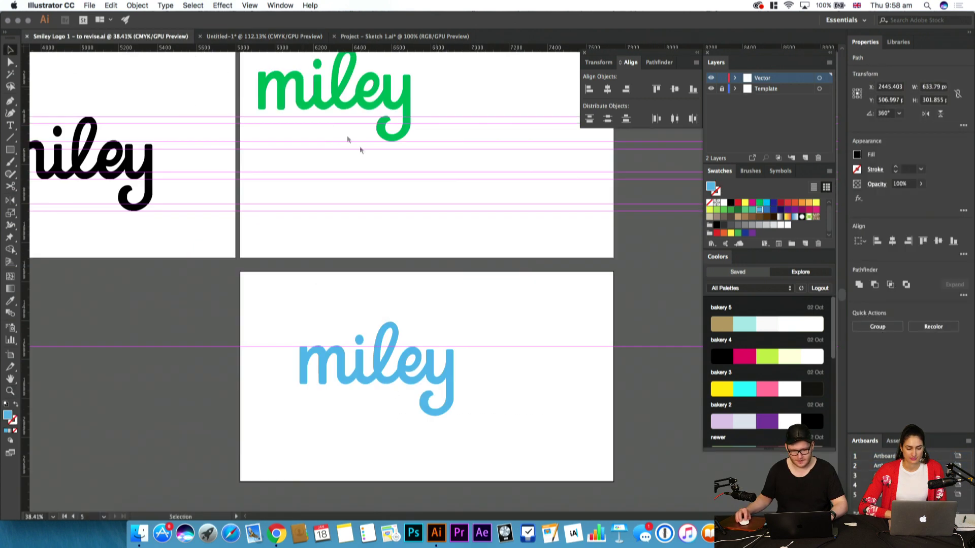
pyautogui.moveTo(466, 327); pyautogui.dragTo(745, 510)
pyautogui.moveTo(478, 246); pyautogui.dragTo(297, 162)
pyautogui.click(348, 39)
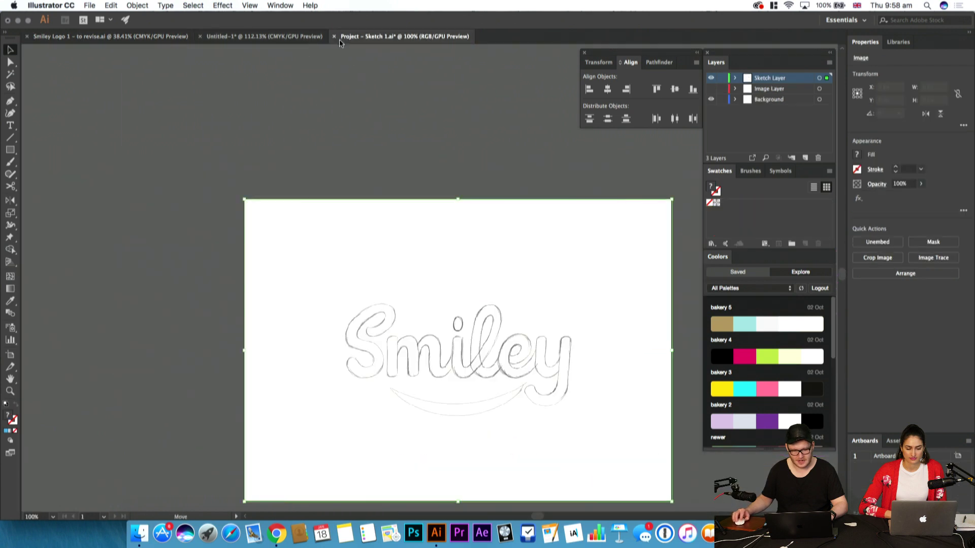
# Switch to the Untitled-1 document and recolor the black Smil lettering on the second artboard dark red
pyautogui.click(264, 37)
pyautogui.moveTo(401, 197); pyautogui.dragTo(391, 191)
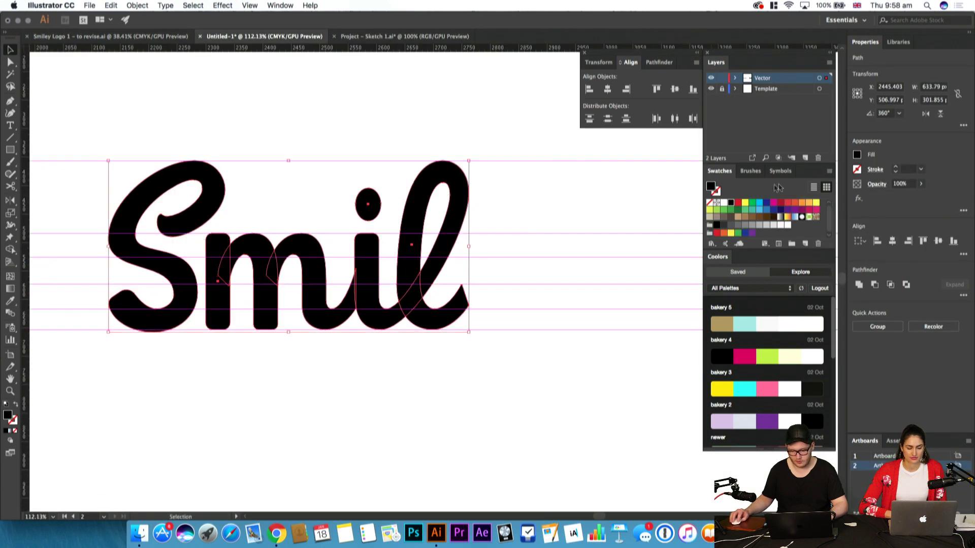
pyautogui.click(782, 204)
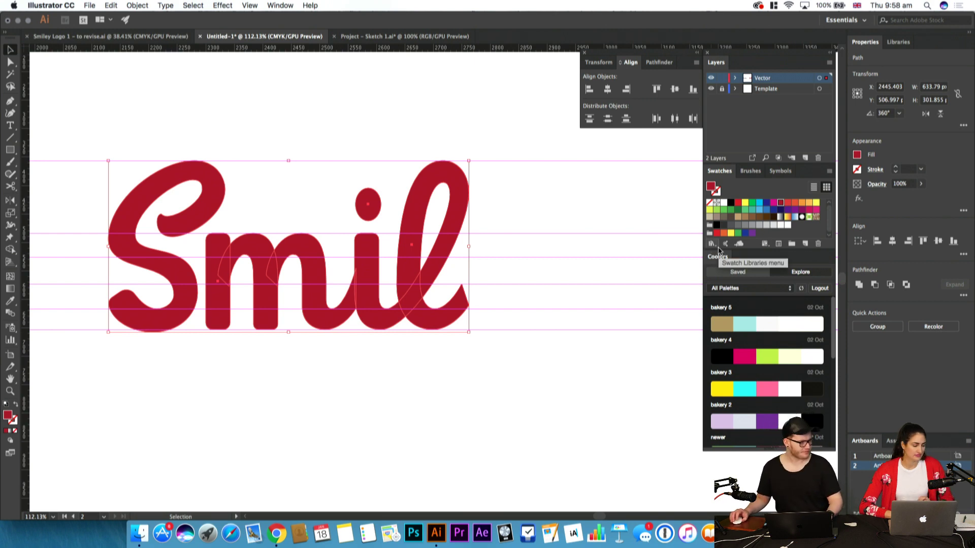
pyautogui.click(497, 249)
# Examine the dark red Smil lettering at several magnifications
pyautogui.hscroll(-4, 503, 248)
pyautogui.scroll(1, 503, 249)
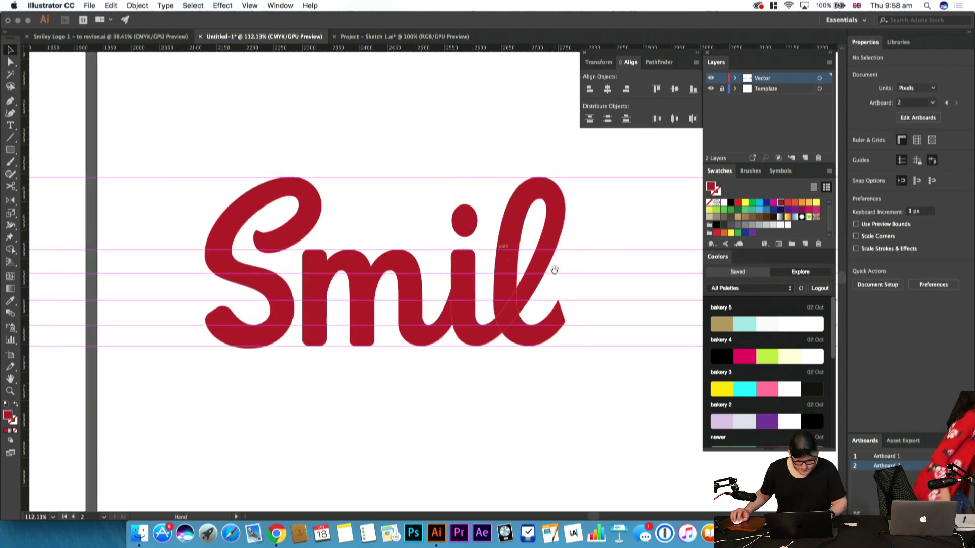
pyautogui.press('z')
pyautogui.keyDown('alt'); pyautogui.click(501, 301); pyautogui.keyUp('alt')
pyautogui.moveTo(499, 303); pyautogui.dragTo(451, 354)
pyautogui.press('v')
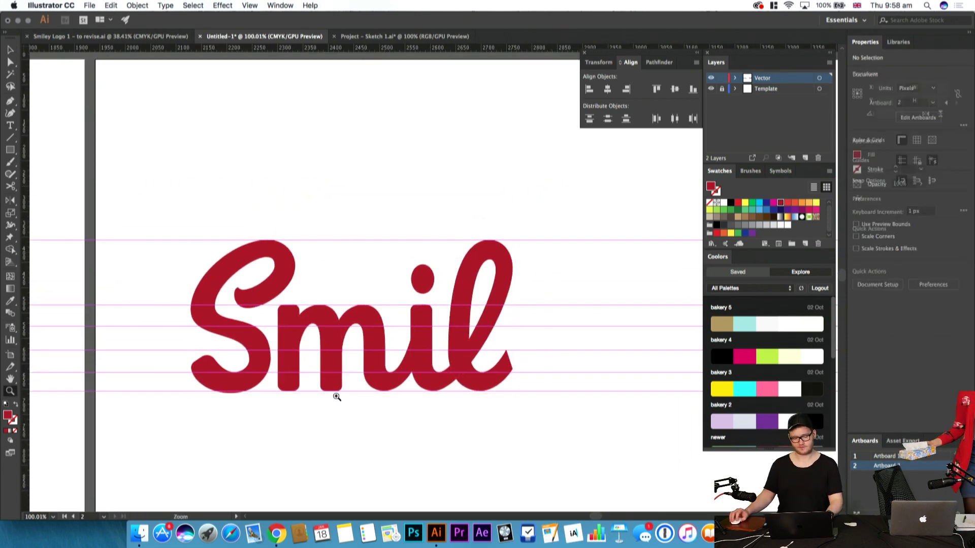
pyautogui.press('z')
pyautogui.moveTo(338, 402); pyautogui.dragTo(301, 410)
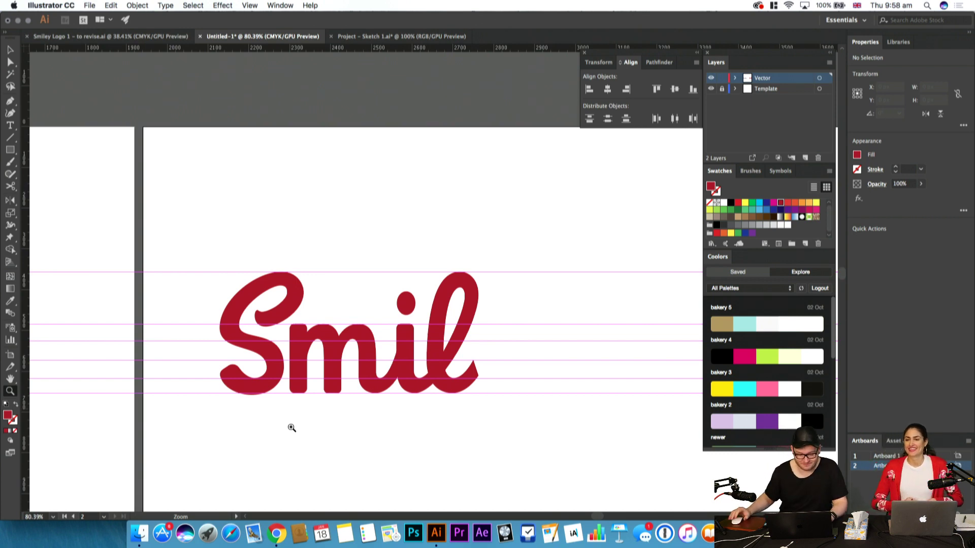
pyautogui.moveTo(315, 406); pyautogui.dragTo(389, 405)
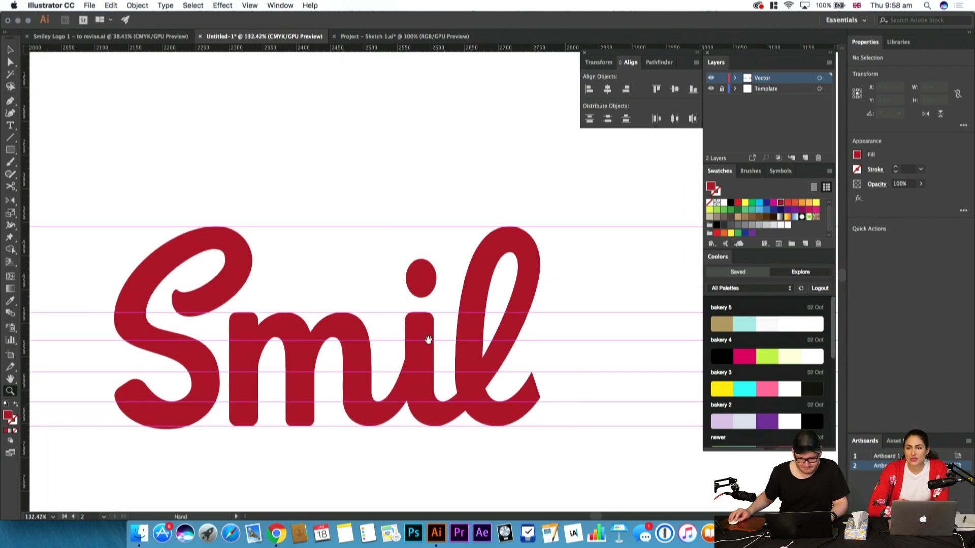
pyautogui.press('v')
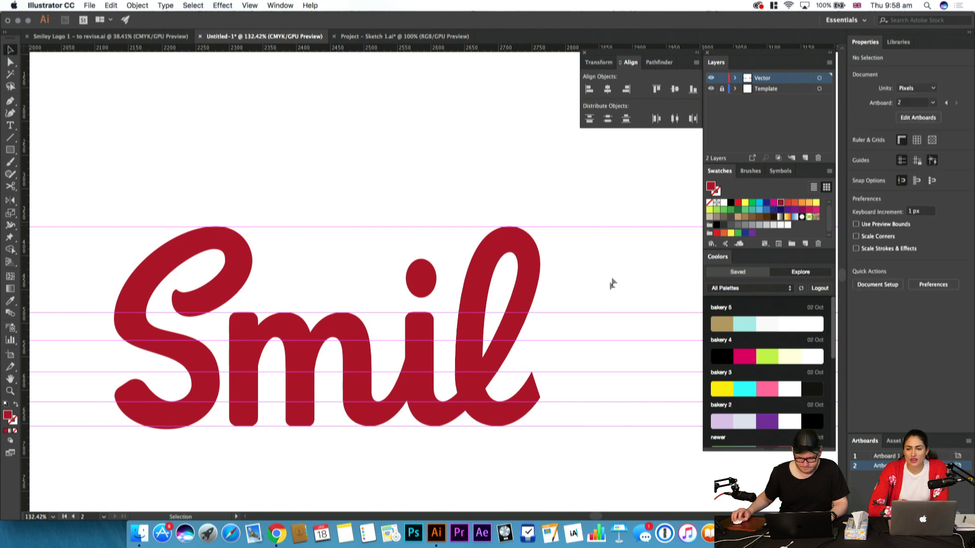
# Fill all the Smil letters with magenta
pyautogui.moveTo(221, 459); pyautogui.dragTo(211, 456)
pyautogui.click(773, 204)
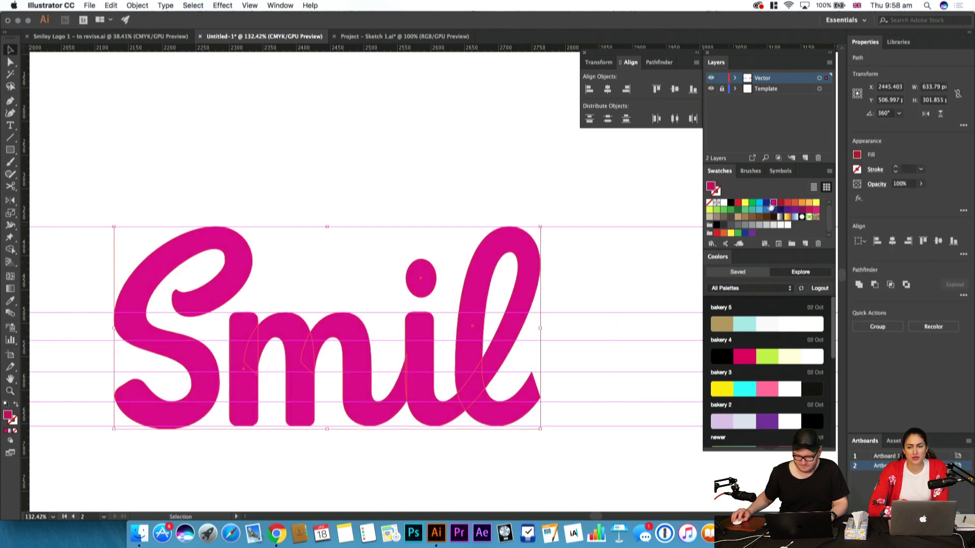
pyautogui.click(533, 349)
pyautogui.moveTo(532, 345); pyautogui.dragTo(496, 364)
# On the first artboard, shorten the inner side of the y's descender by raising its bottom anchor straight up
pyautogui.press('z')
pyautogui.moveTo(288, 344); pyautogui.dragTo(466, 340)
pyautogui.press('super+y')
pyautogui.hscroll(-10, 410, 339)
pyautogui.scroll(-4, 551, 344)
pyautogui.moveTo(503, 267); pyautogui.dragTo(557, 279)
pyautogui.scroll(-4, 568, 315)
pyautogui.press('a')
pyautogui.moveTo(517, 375); pyautogui.dragTo(516, 289)
pyautogui.click(588, 321)
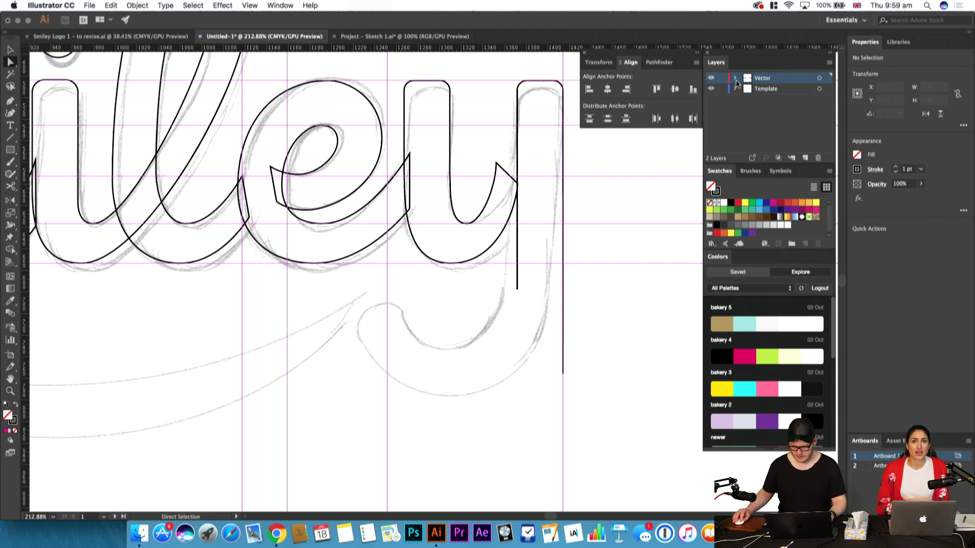
# Rotate the sketch template to about 4.58°, shift it so its tail meets the y's stem, relock it and activate the Vector layer
pyautogui.click(498, 279)
pyautogui.press('r')
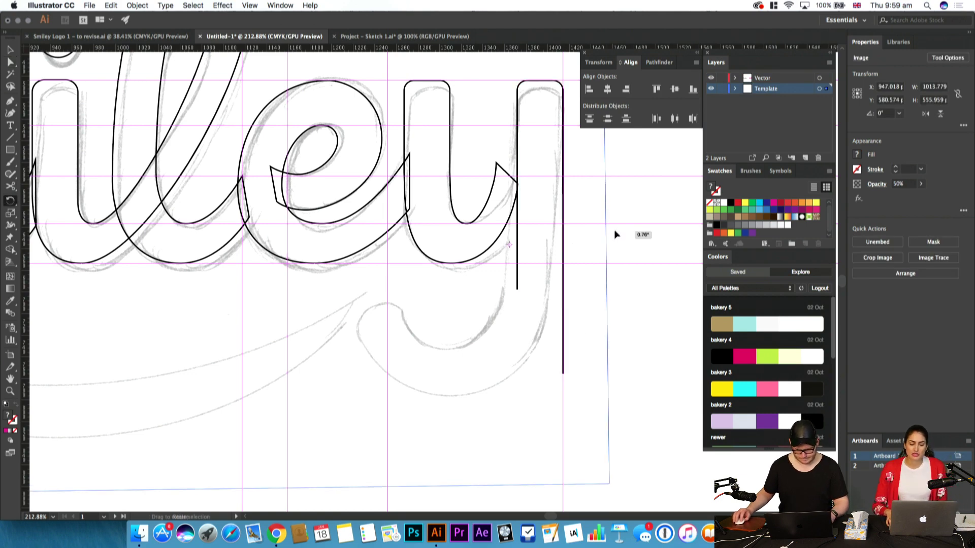
pyautogui.moveTo(614, 232); pyautogui.dragTo(615, 224)
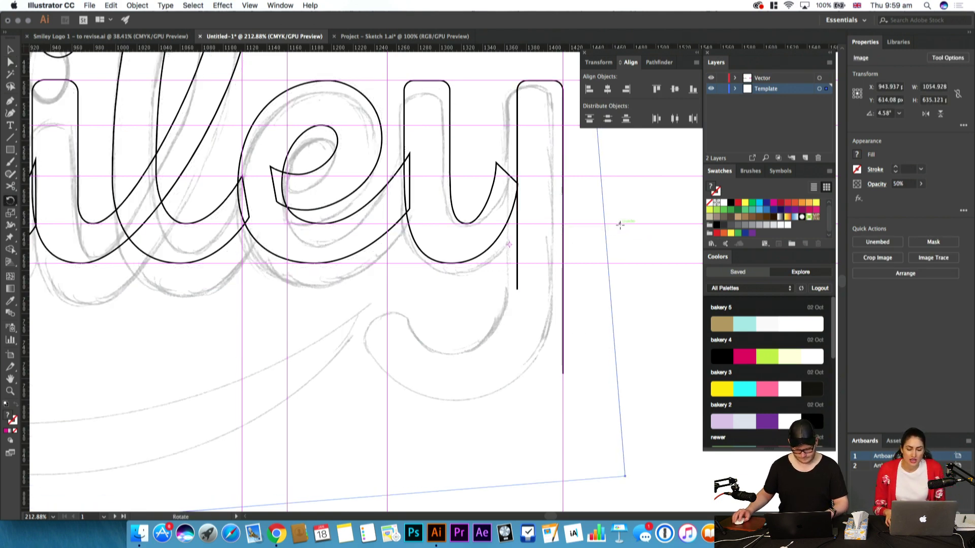
pyautogui.press('v')
pyautogui.moveTo(484, 320); pyautogui.dragTo(492, 328)
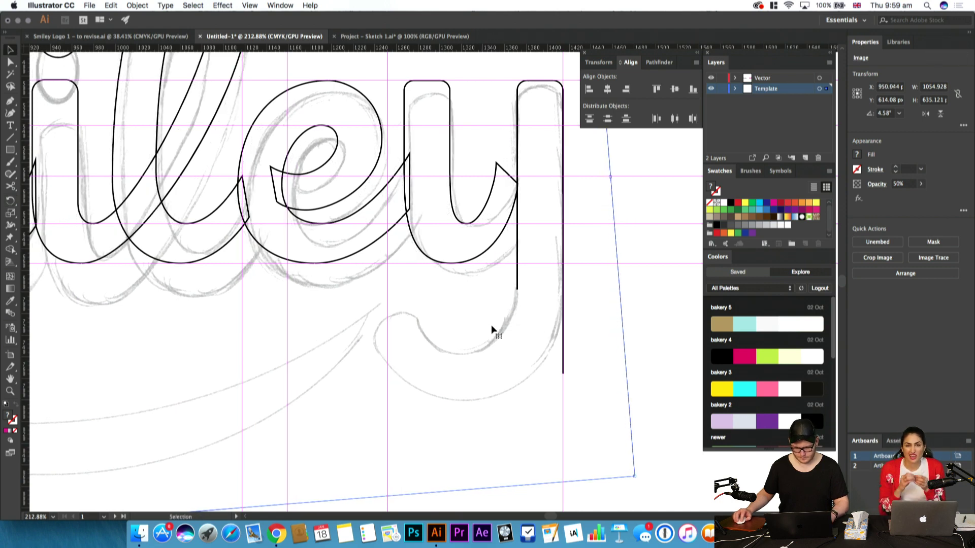
pyautogui.click(722, 88)
pyautogui.click(753, 78)
# Draw a circle about 101.6 px in diameter over the inner curve of the sketched y hook
pyautogui.press('p')
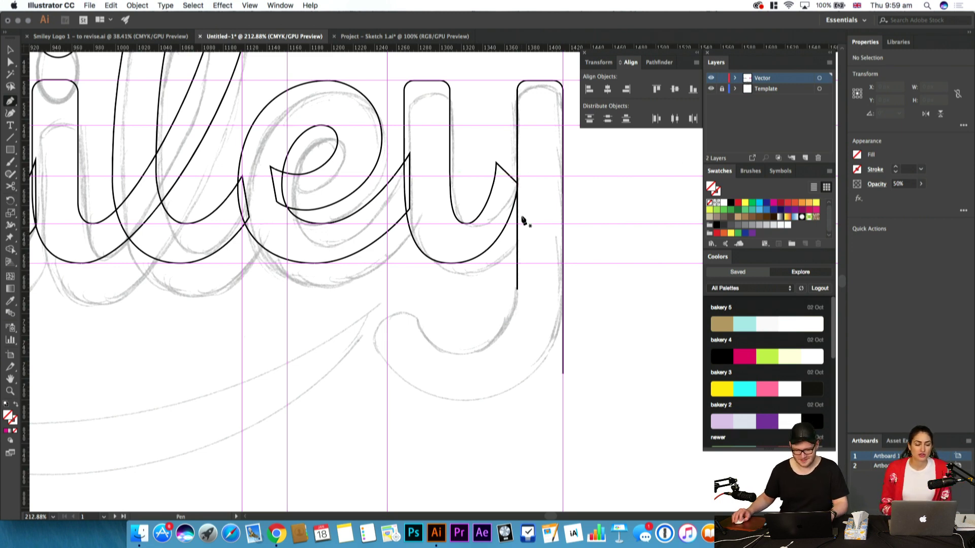
pyautogui.press('l')
pyautogui.moveTo(460, 290); pyautogui.dragTo(513, 352)
pyautogui.click(504, 375)
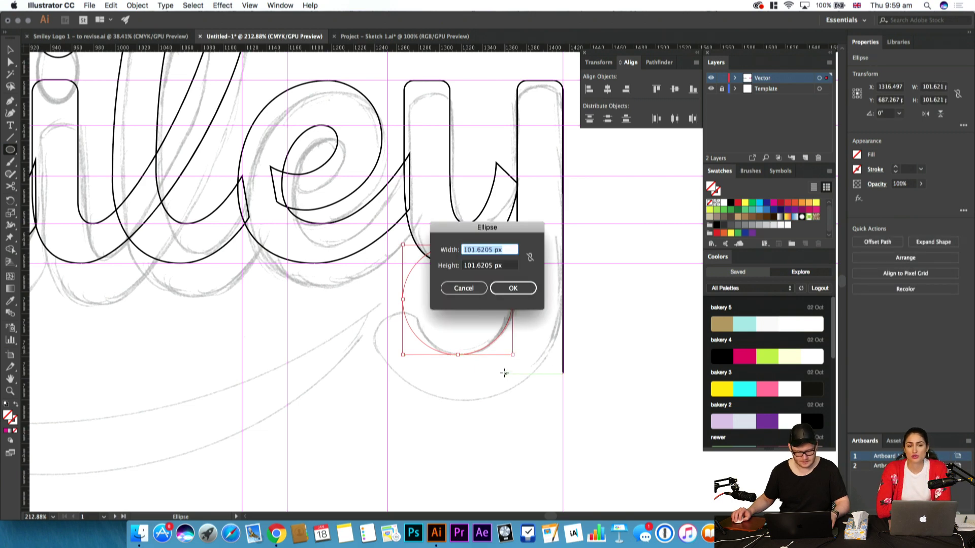
pyautogui.press('Escape')
# Give the hook circle the same 1 pt black stroke as the y outline using the Eyedropper
pyautogui.press('v')
pyautogui.click(499, 373)
pyautogui.click(483, 349)
pyautogui.press('i')
pyautogui.click(518, 203)
pyautogui.press('v')
pyautogui.click(533, 251)
# Move the circle beside the y's inner stem and scale it down to about 98 px to match the sketched inner curve
pyautogui.moveTo(497, 289); pyautogui.dragTo(507, 302)
pyautogui.moveTo(512, 368); pyautogui.dragTo(528, 369)
pyautogui.press('a')
pyautogui.moveTo(475, 348)
pyautogui.mouseDown()
pyautogui.moveTo(457, 403)
pyautogui.moveTo(462, 378)
pyautogui.moveTo(449, 354)
pyautogui.moveTo(477, 362)
pyautogui.moveTo(474, 370)
pyautogui.moveTo(484, 363)
pyautogui.mouseUp()
pyautogui.press('super+z')
pyautogui.press('v')
pyautogui.click(485, 395)
pyautogui.click(510, 400)
pyautogui.moveTo(396, 366); pyautogui.dragTo(401, 363)
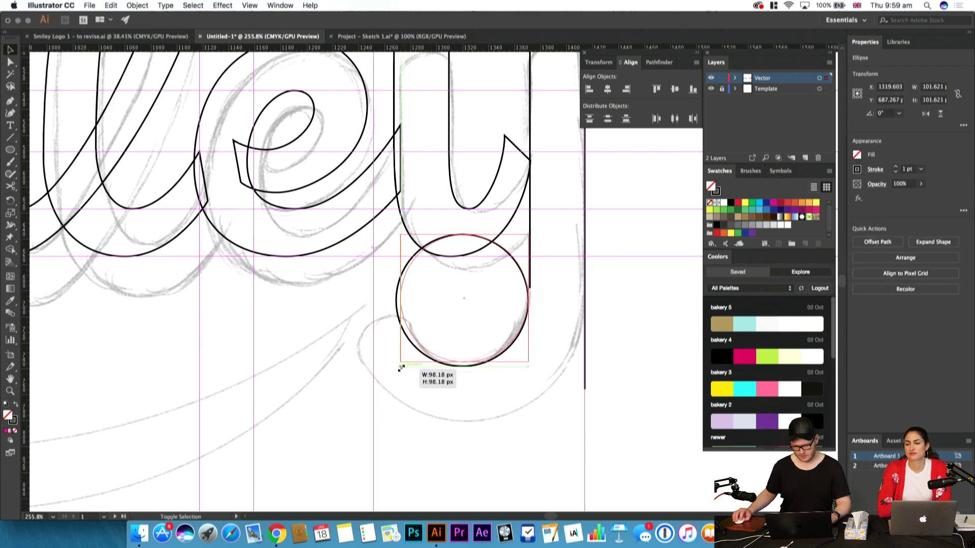
pyautogui.click(446, 382)
# Duplicate the circle downward, enlarge the copy to about 156 px and align its bottom with the sketched outer hook
pyautogui.click(458, 362)
pyautogui.click(477, 366)
pyautogui.moveTo(477, 363); pyautogui.dragTo(494, 394)
pyautogui.click(512, 420)
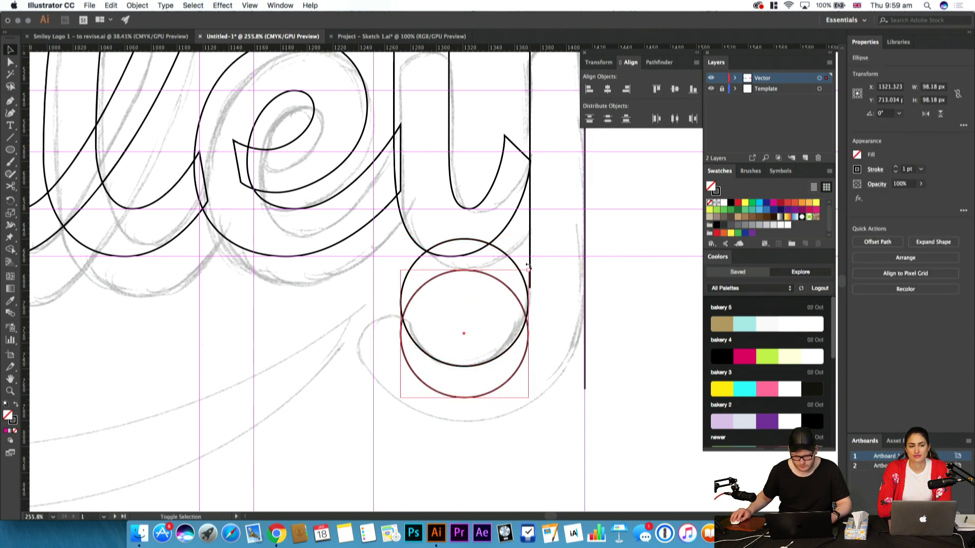
pyautogui.moveTo(529, 270); pyautogui.dragTo(566, 233)
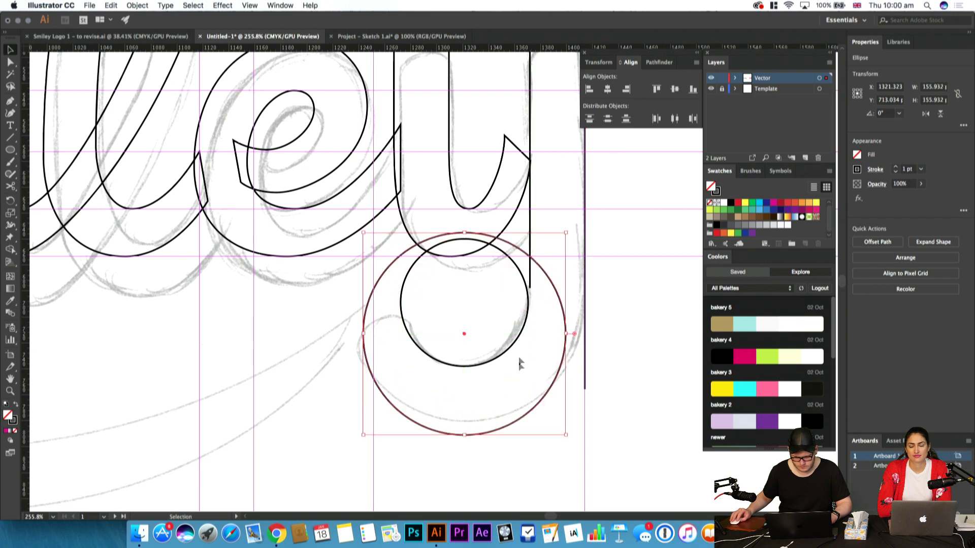
pyautogui.moveTo(529, 411); pyautogui.dragTo(529, 392)
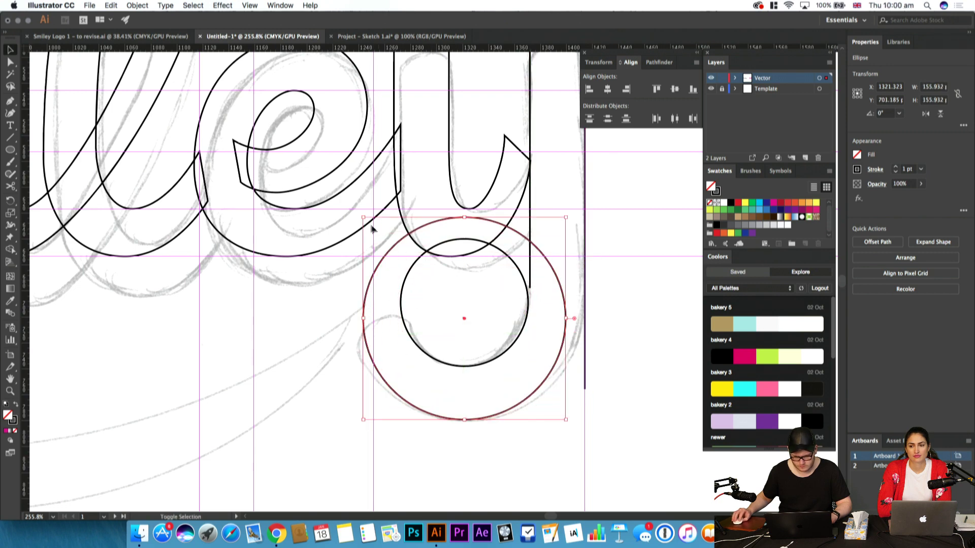
# Scale the outer circle from its bottom point to about 185 px so it meets the y's outer stem
pyautogui.press('s')
pyautogui.click(464, 419)
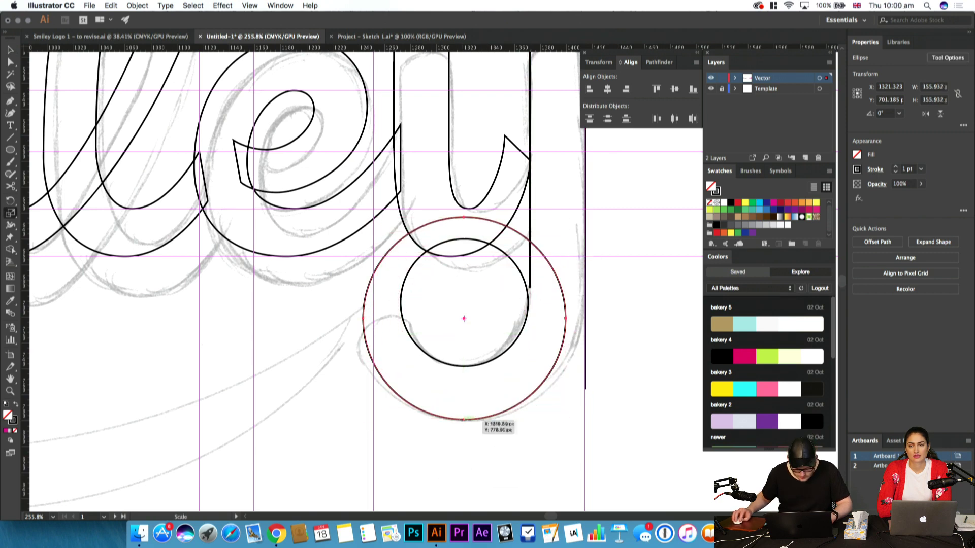
pyautogui.moveTo(547, 253); pyautogui.dragTo(618, 189)
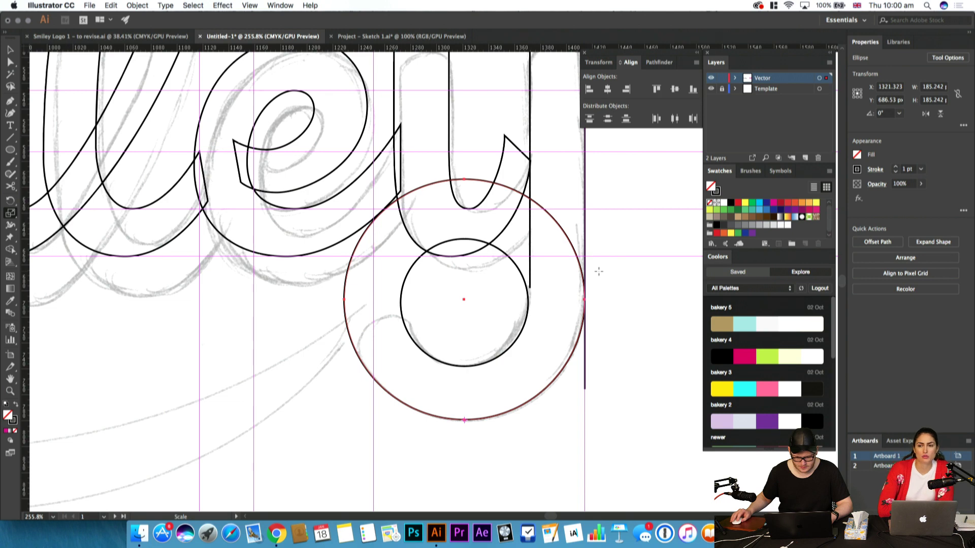
# Cut both hook circles with the Scissors tool where they meet the stems and where the sketched tail ends
pyautogui.press('c')
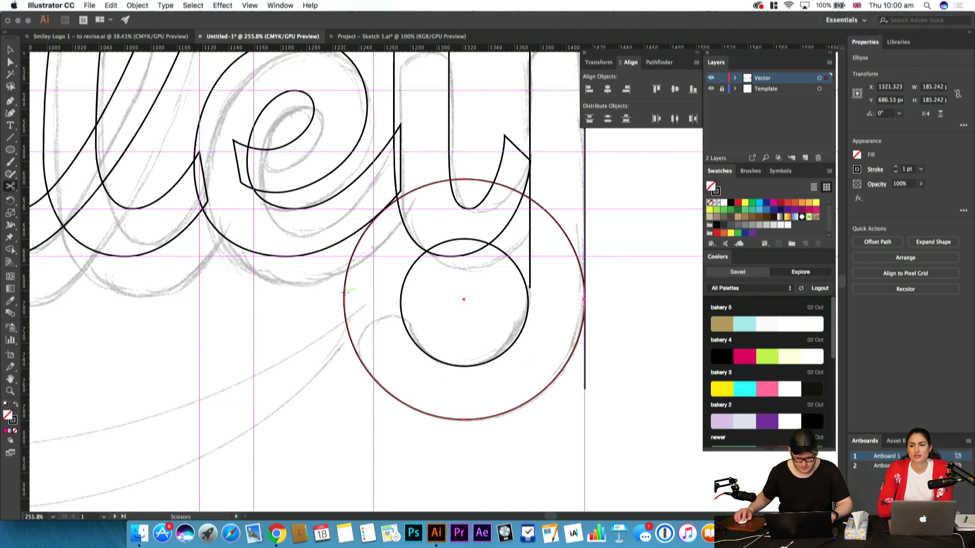
pyautogui.click(356, 351)
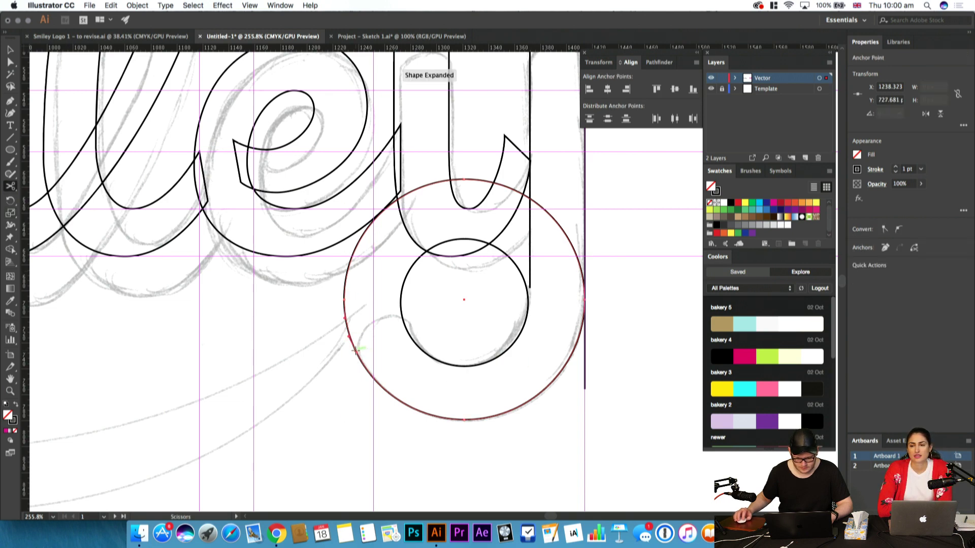
pyautogui.click(584, 299)
pyautogui.moveTo(530, 370); pyautogui.dragTo(476, 349)
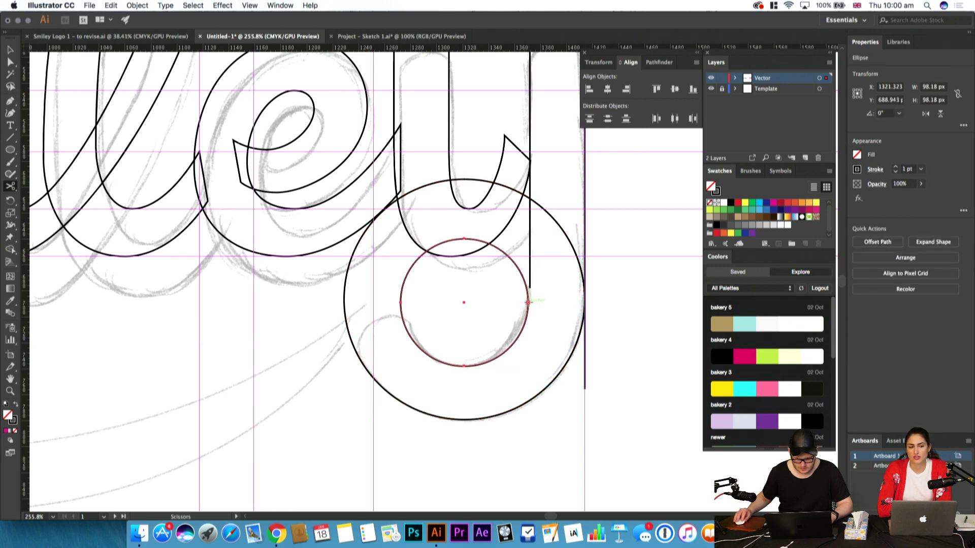
pyautogui.click(528, 303)
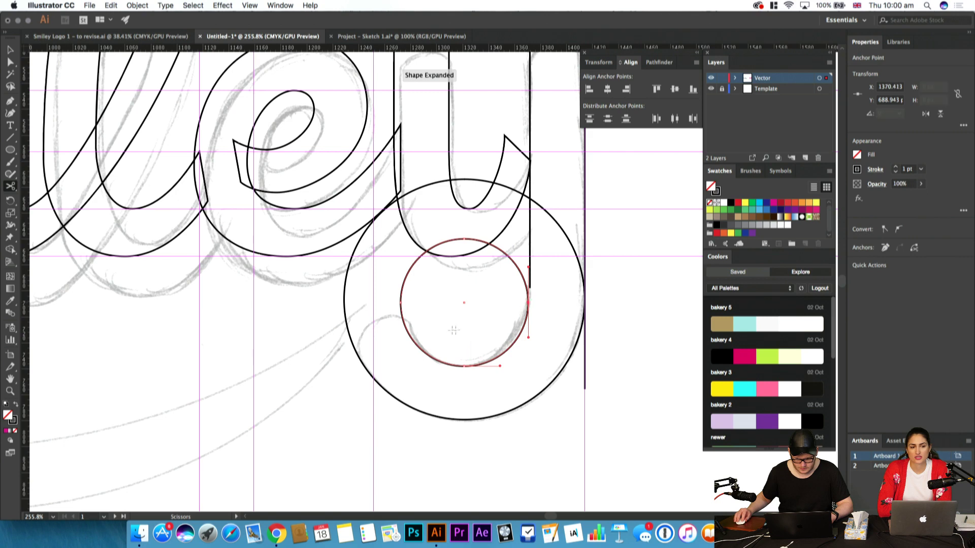
pyautogui.click(404, 323)
# Delete the upper arcs of both cut circles, keeping only the lower hook curves
pyautogui.press('v')
pyautogui.moveTo(434, 281); pyautogui.dragTo(325, 284)
pyautogui.press('Delete')
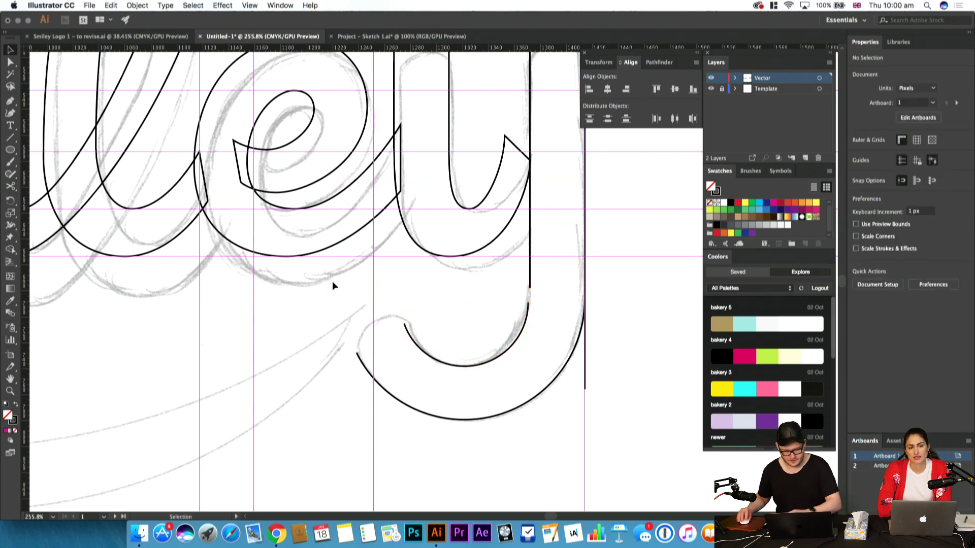
# Shorten the outer side of the y's descender to end above the hook and join it to the outer arc
pyautogui.click(584, 386)
pyautogui.press('a')
pyautogui.click(585, 390)
pyautogui.press('Delete')
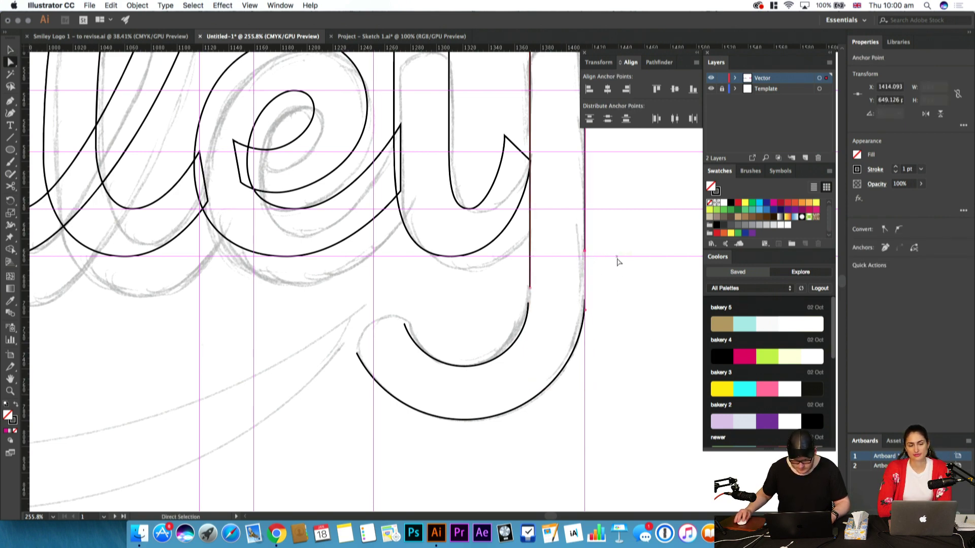
pyautogui.moveTo(600, 232); pyautogui.dragTo(565, 335)
pyautogui.click(600, 327)
# In Outline view, move the inner hook arc sideways so its upper end lines up with the y's inner stem
pyautogui.press('z')
pyautogui.moveTo(498, 318); pyautogui.dragTo(519, 321)
pyautogui.press('v')
pyautogui.click(485, 341)
pyautogui.press('super+y')
pyautogui.click(560, 340)
pyautogui.press('z')
pyautogui.click(560, 335)
pyautogui.press('a')
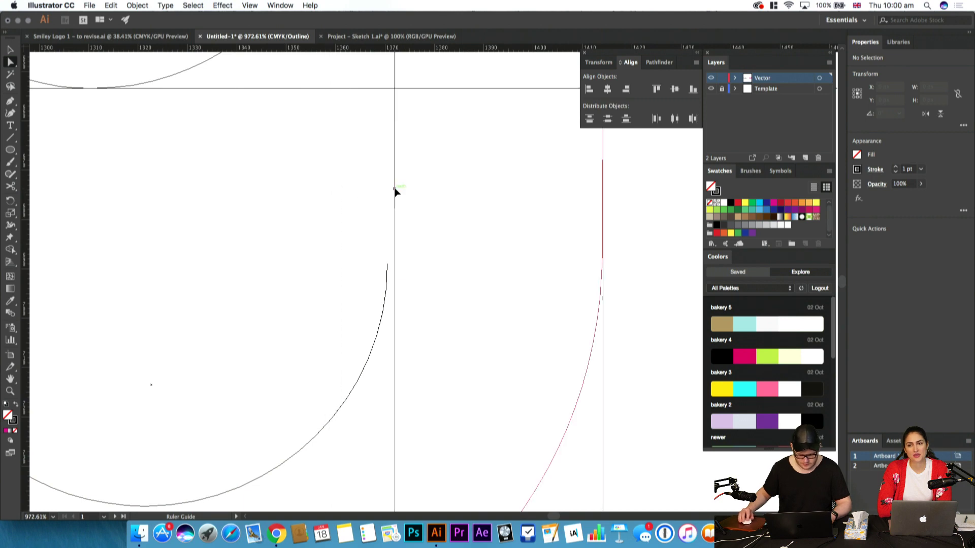
pyautogui.click(387, 268)
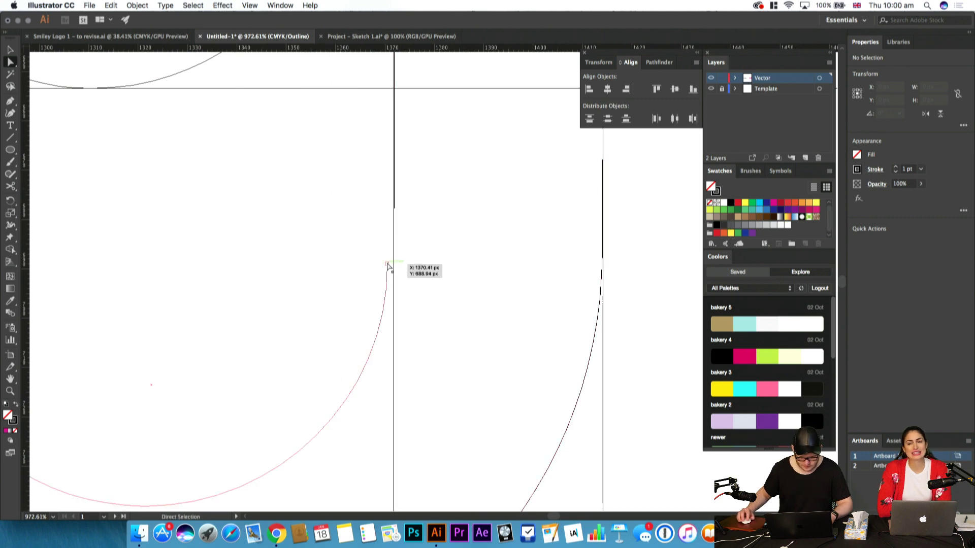
pyautogui.press('super+shift+a')
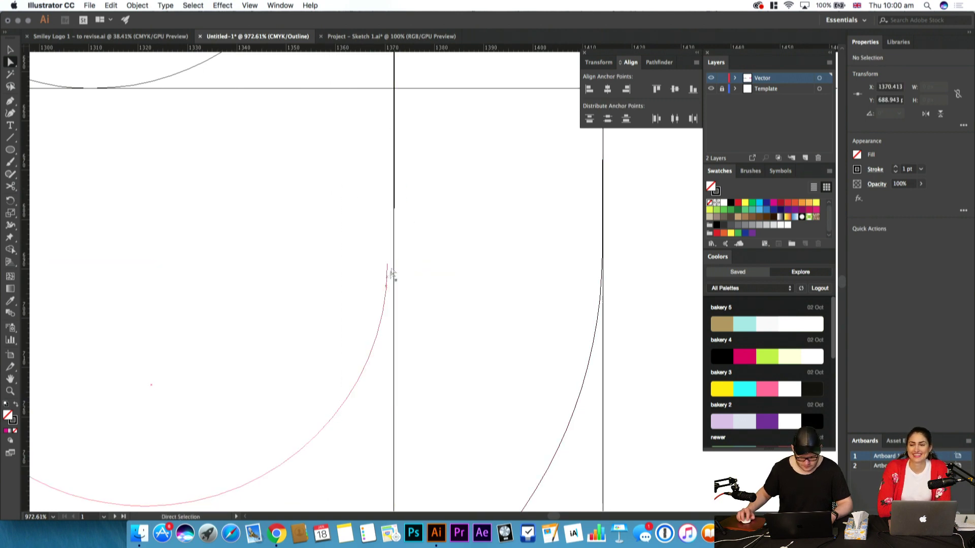
pyautogui.press('v')
pyautogui.moveTo(387, 268); pyautogui.dragTo(402, 264)
pyautogui.click(409, 190)
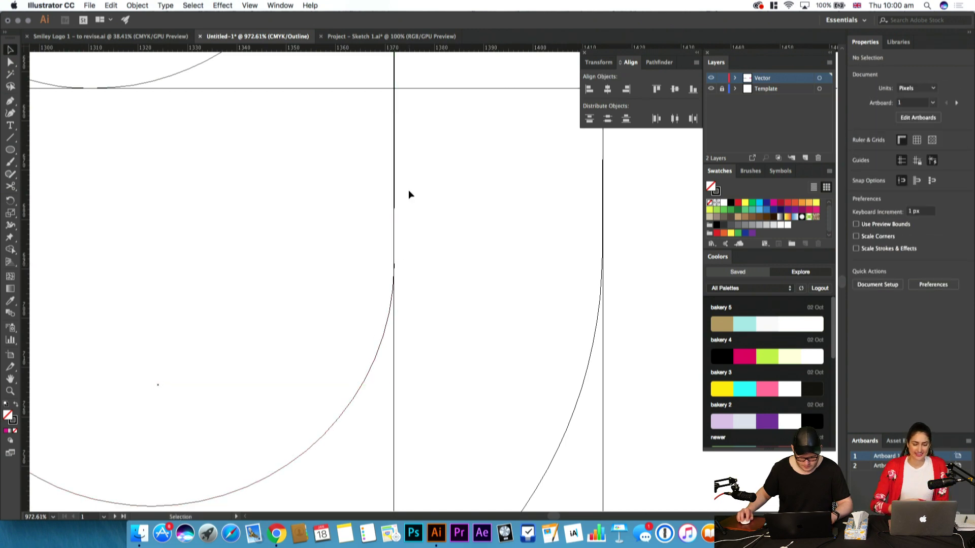
# Join the inner stem's end to the inner hook arc's end and return to the preview display
pyautogui.press('a')
pyautogui.moveTo(407, 192); pyautogui.dragTo(366, 334)
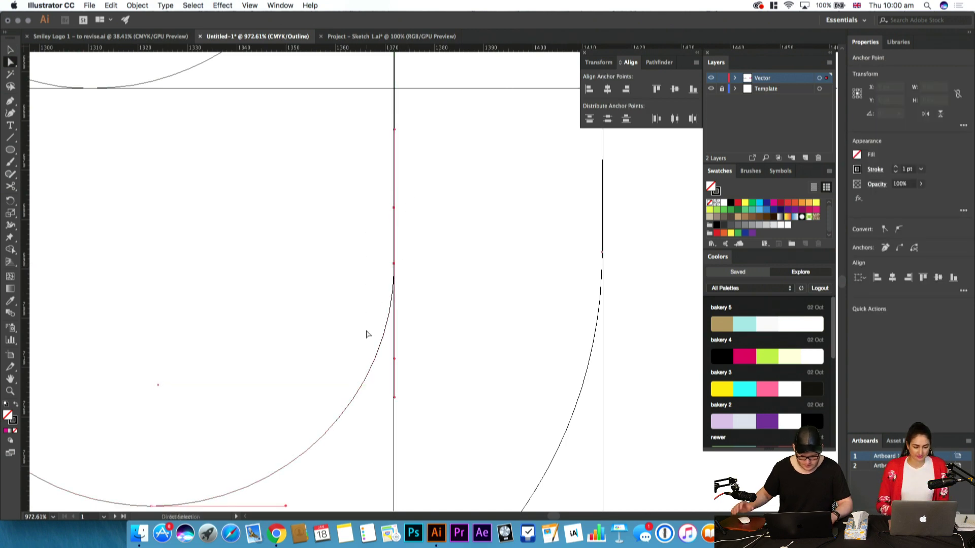
pyautogui.press('super+minus')
pyautogui.press('super+minus')
pyautogui.press('super+minus')
pyautogui.press('super+minus')
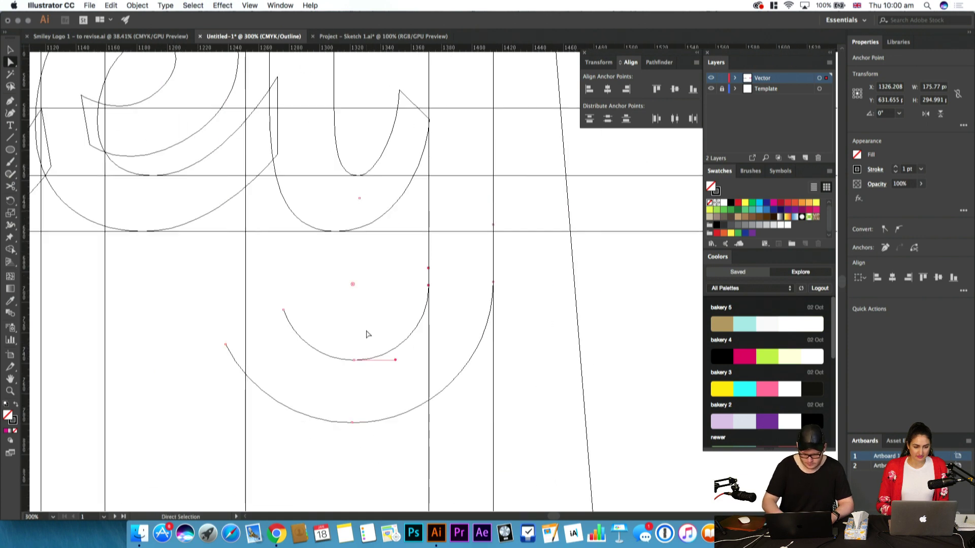
pyautogui.press('v')
pyautogui.press('super+y')
pyautogui.press('super+7')
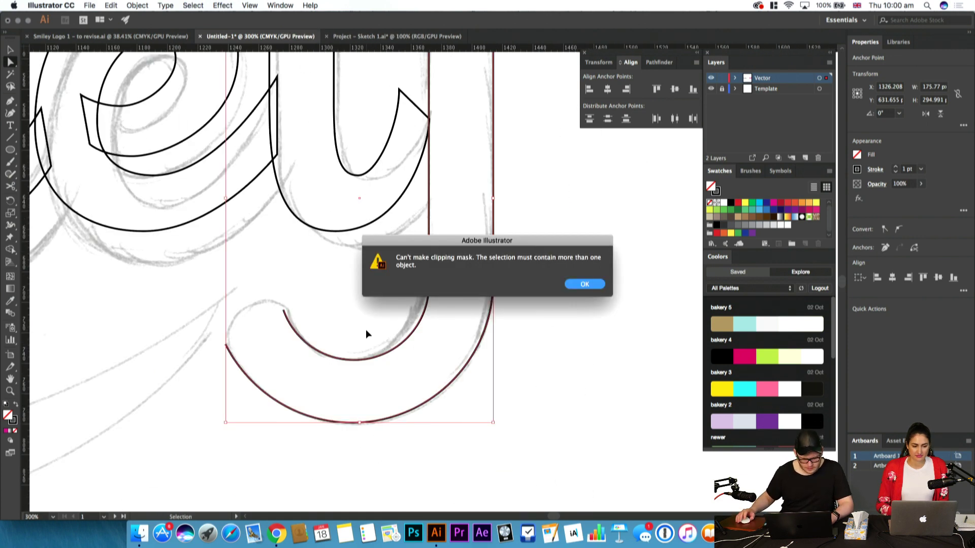
pyautogui.press('Return')
pyautogui.press('a')
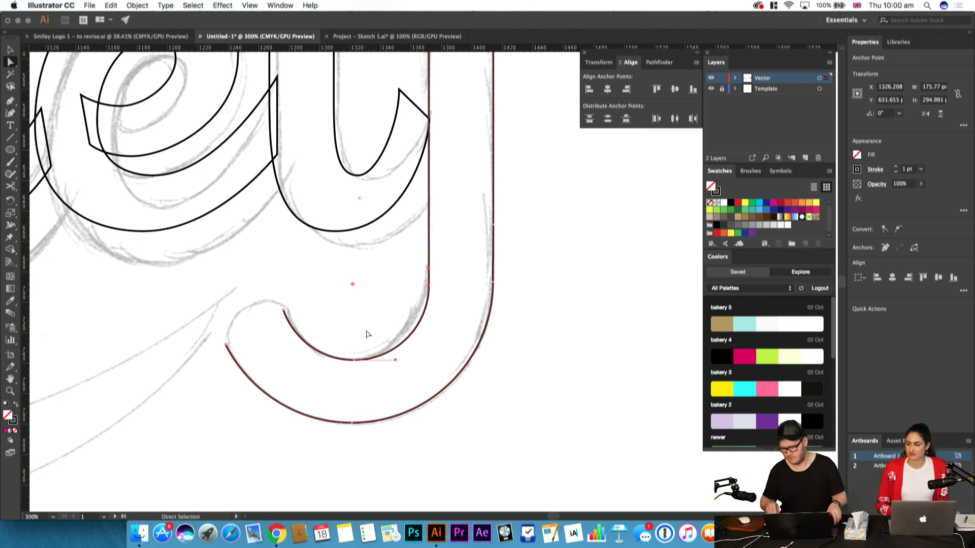
pyautogui.press('space')
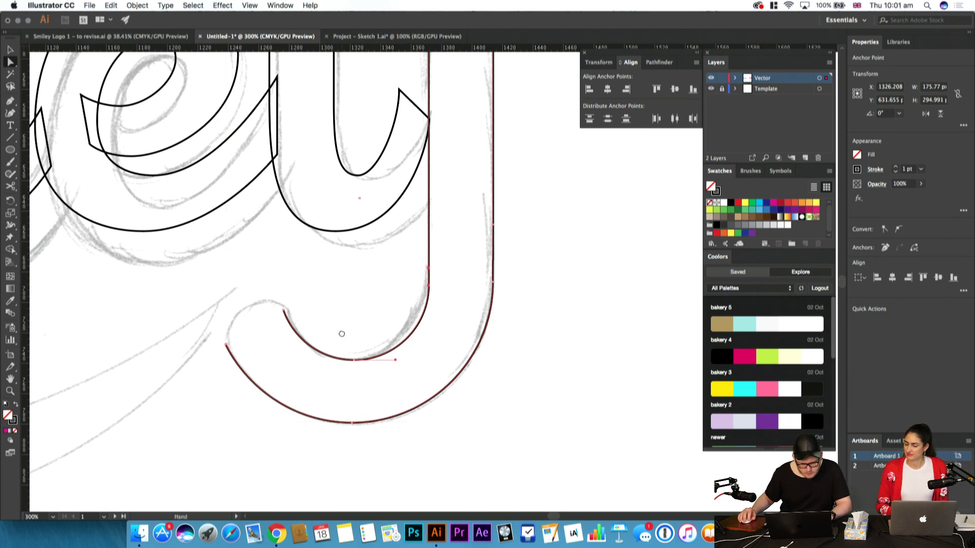
# Close the open tip of the y's descender hook by joining its two ends, and round the two resulting corners
pyautogui.moveTo(342, 333); pyautogui.dragTo(387, 380)
pyautogui.press('v')
pyautogui.click(349, 357)
pyautogui.press('a')
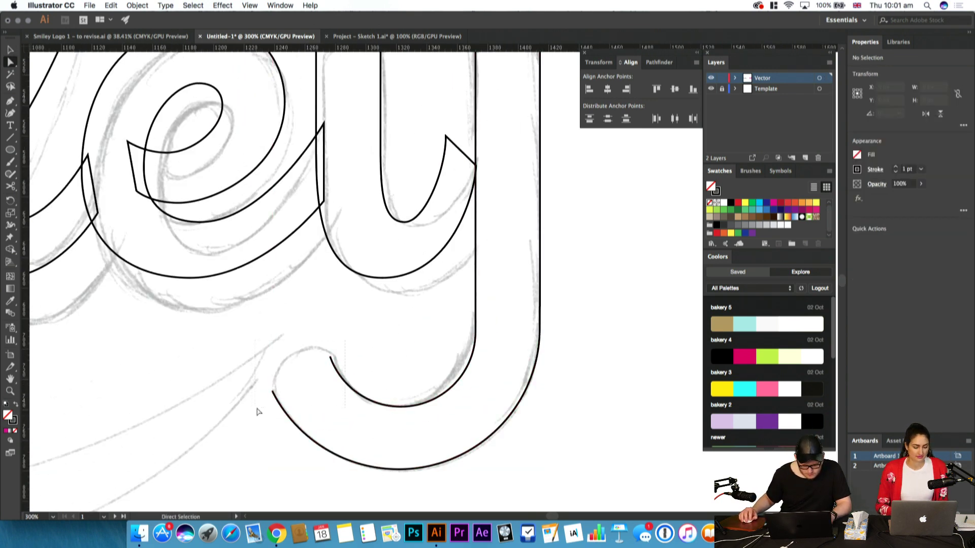
pyautogui.moveTo(257, 411); pyautogui.dragTo(286, 399)
pyautogui.press('super+j')
pyautogui.click(314, 375)
pyautogui.moveTo(327, 368); pyautogui.dragTo(339, 383)
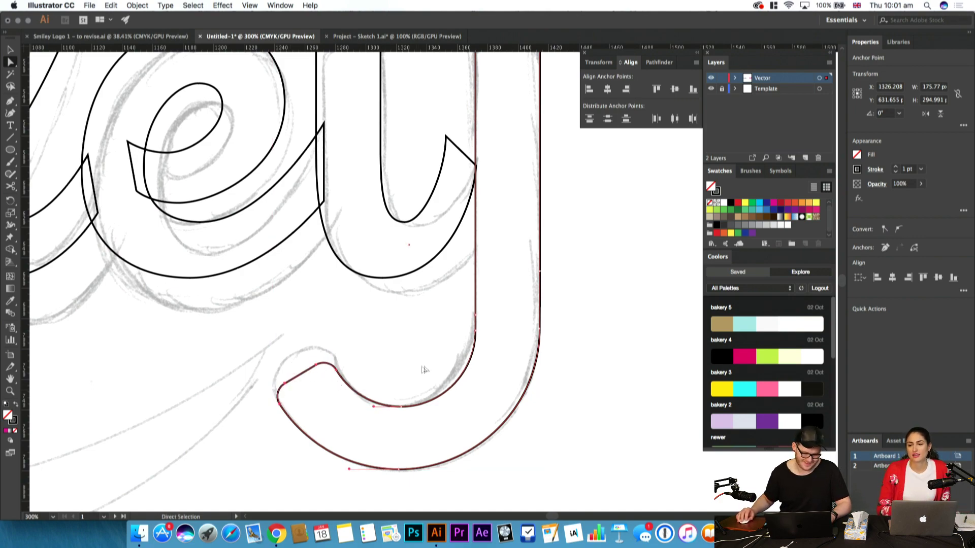
pyautogui.click(418, 368)
pyautogui.press('z')
pyautogui.moveTo(426, 365); pyautogui.dragTo(509, 431)
pyautogui.press('v')
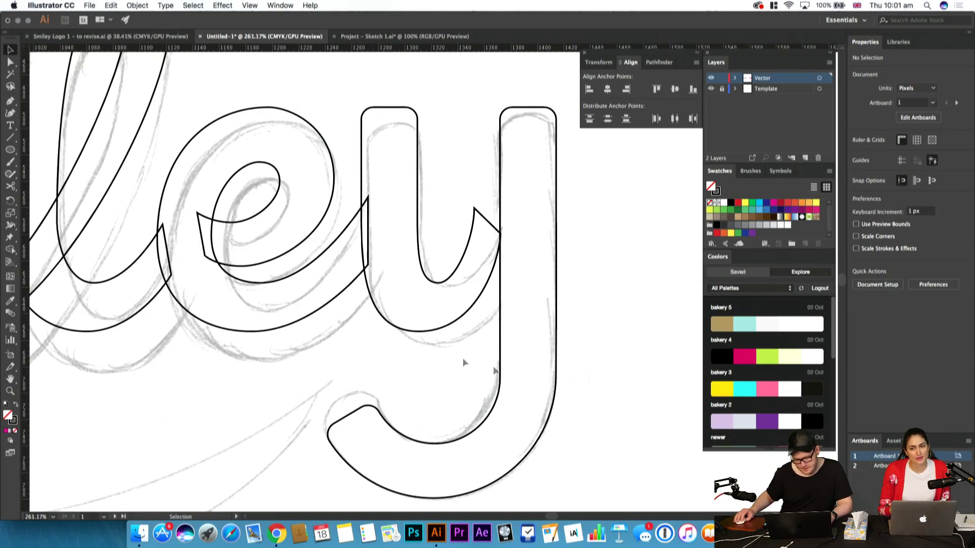
# Delete both traced parts of the y, the stem with its hook and the left bowl shape
pyautogui.click(500, 370)
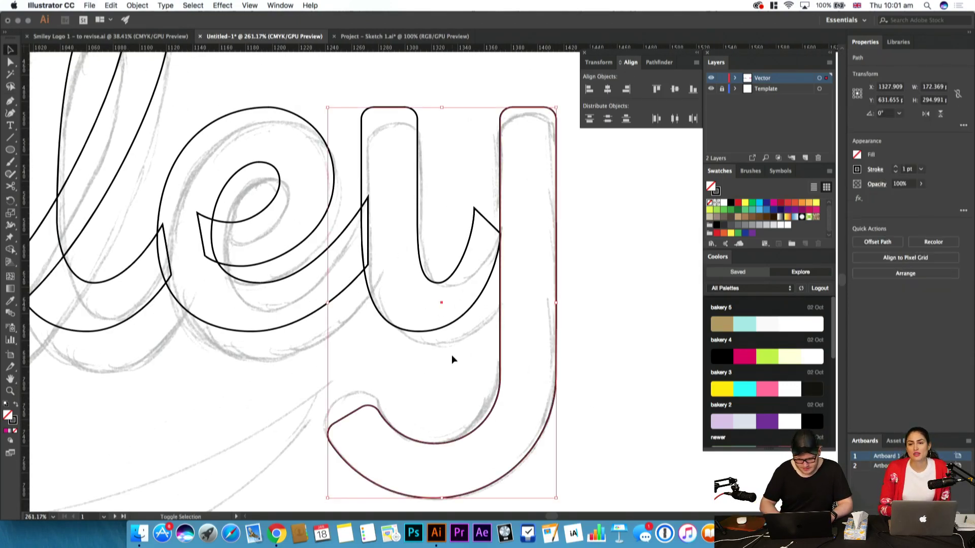
pyautogui.keyDown('shift'); pyautogui.click(439, 274); pyautogui.keyUp('shift')
pyautogui.press('Delete')
# Show the guides and remove the extra ones, keeping the x-height guide, the two baseline guides and the y's right-edge guide
pyautogui.press('super+semicolon')
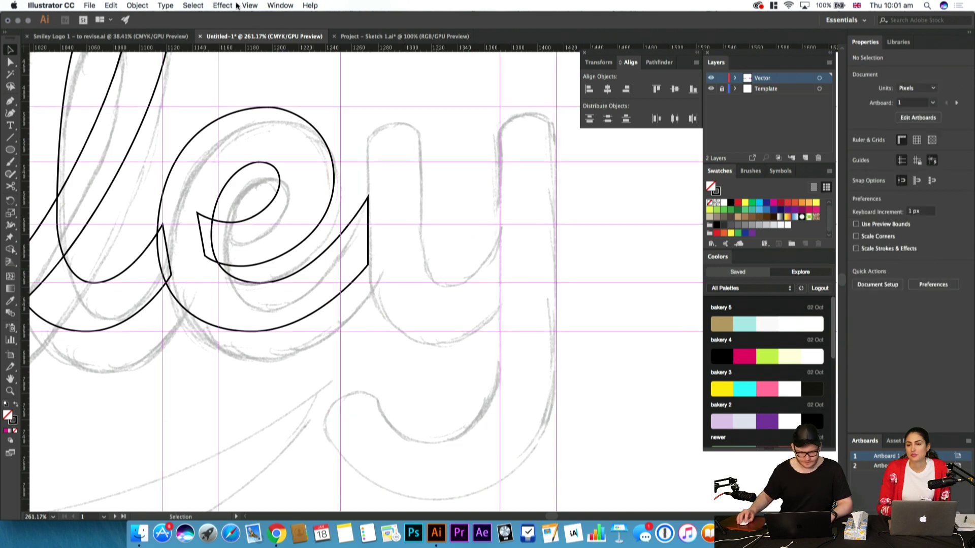
pyautogui.click(251, 6)
pyautogui.moveTo(285, 307)
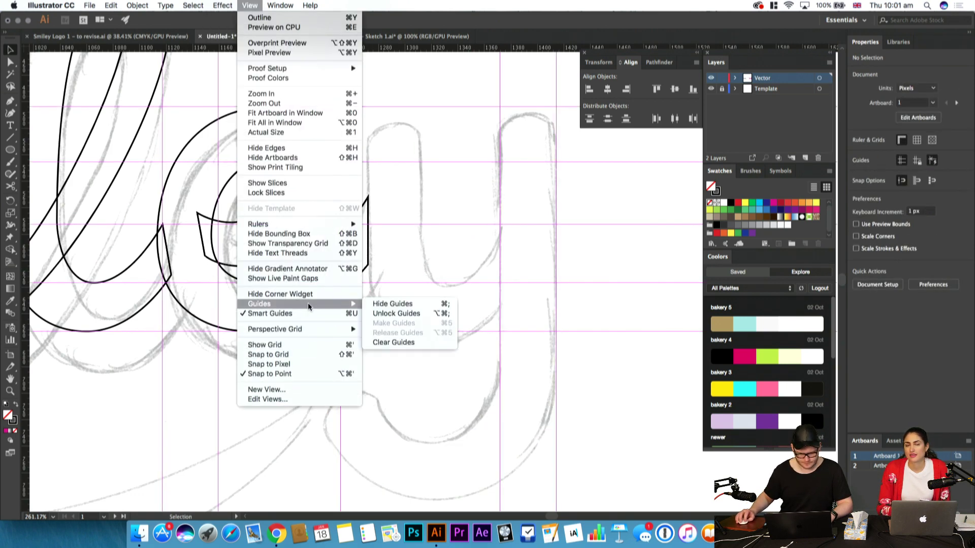
pyautogui.click(401, 342)
pyautogui.press('z')
pyautogui.moveTo(451, 256); pyautogui.dragTo(455, 335)
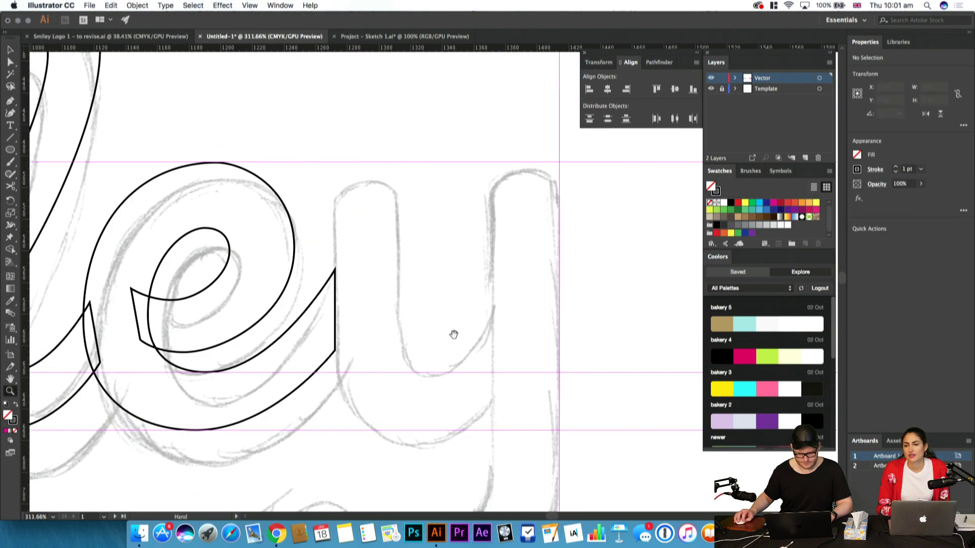
# Unlock the Template layer and place a vertical guide along the straight end of the e's exit stroke
pyautogui.press('v')
pyautogui.click(712, 89)
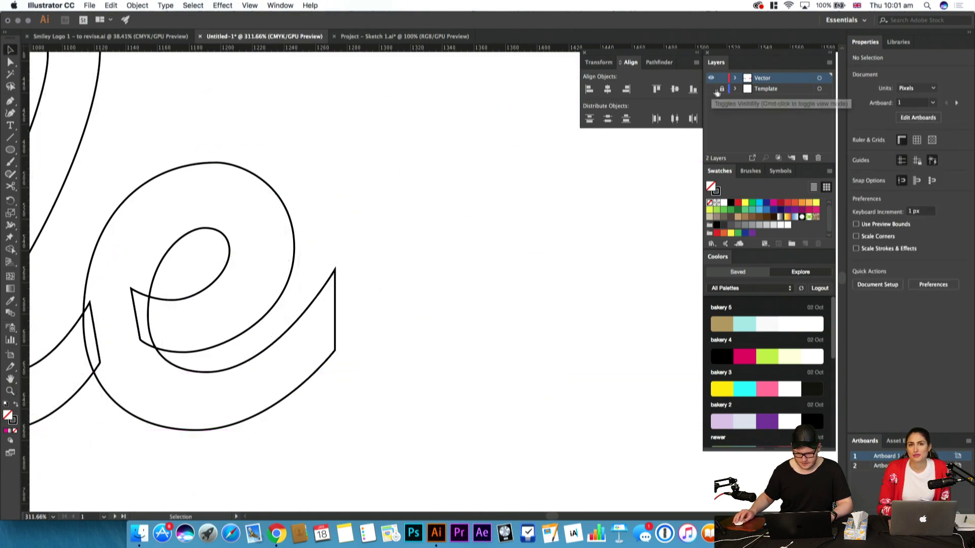
pyautogui.click(712, 89)
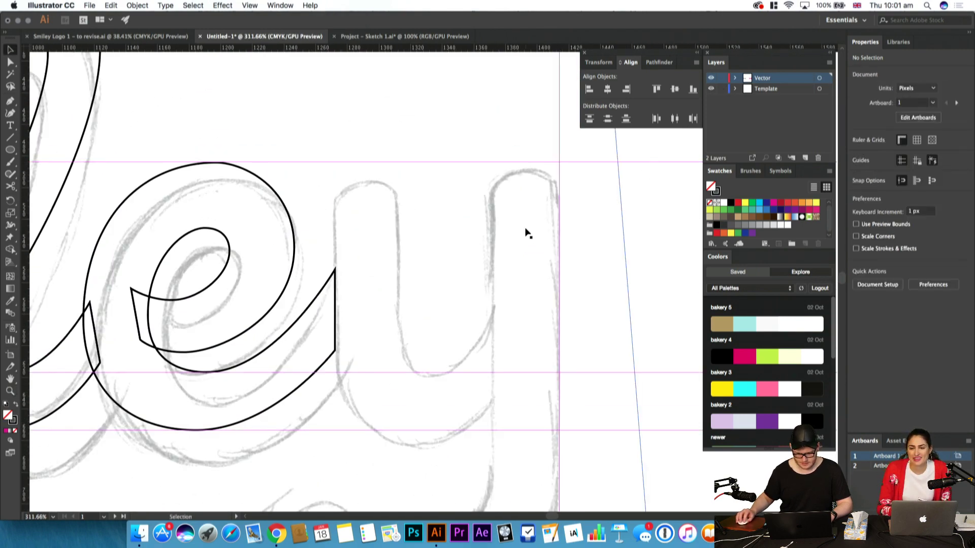
pyautogui.moveTo(26, 195); pyautogui.dragTo(335, 204)
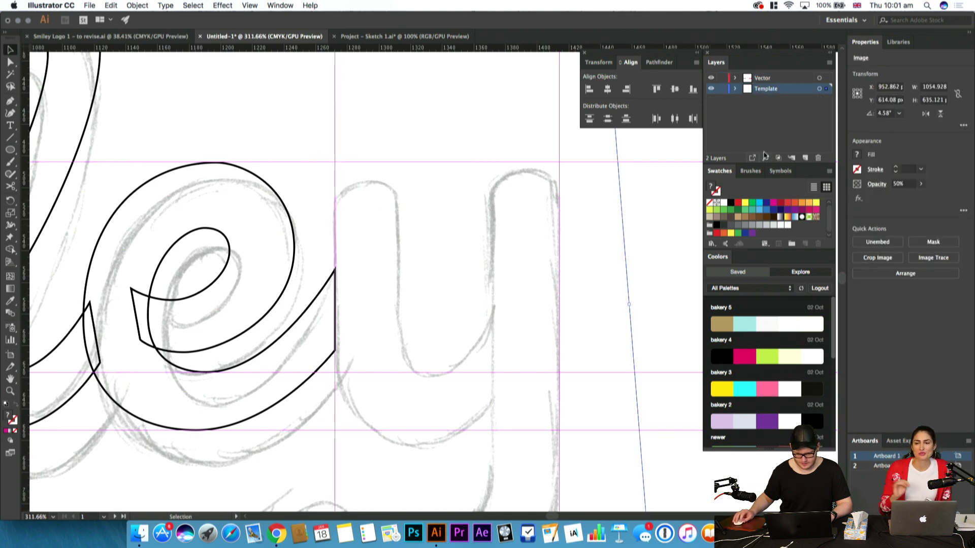
# Move the sketch image up about 12 px so the y's left stem top meets the x-height guide, and relock the Template layer
pyautogui.moveTo(497, 235)
pyautogui.mouseDown()
pyautogui.moveTo(518, 233)
pyautogui.moveTo(480, 260)
pyautogui.mouseUp()
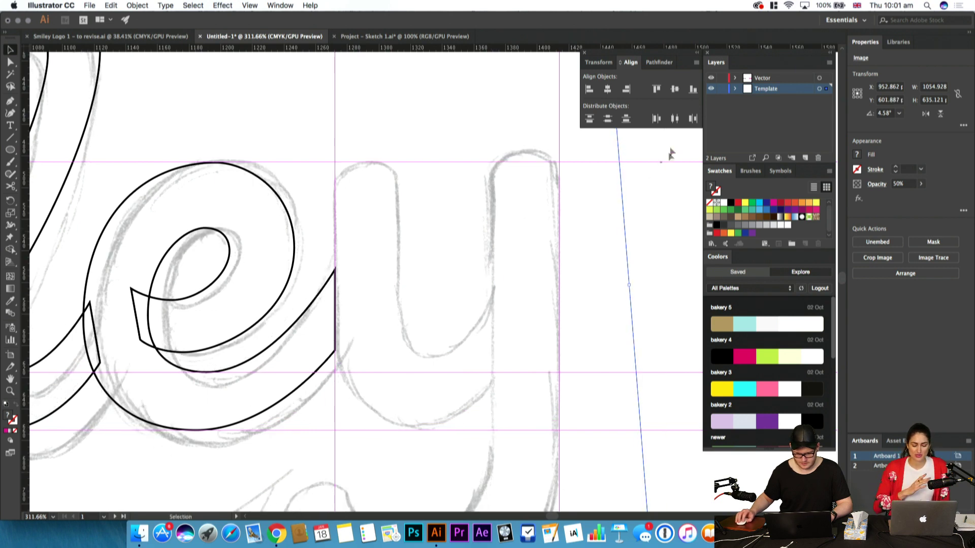
pyautogui.click(721, 89)
# Select an arch of the m to adopt its 1 pt stroke and no fill for the Pen tool
pyautogui.press('p')
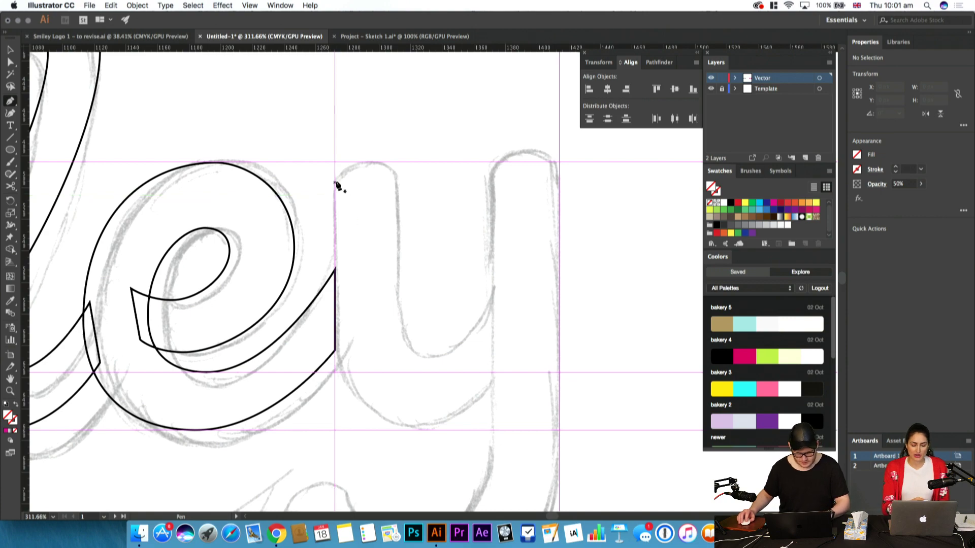
pyautogui.press('v')
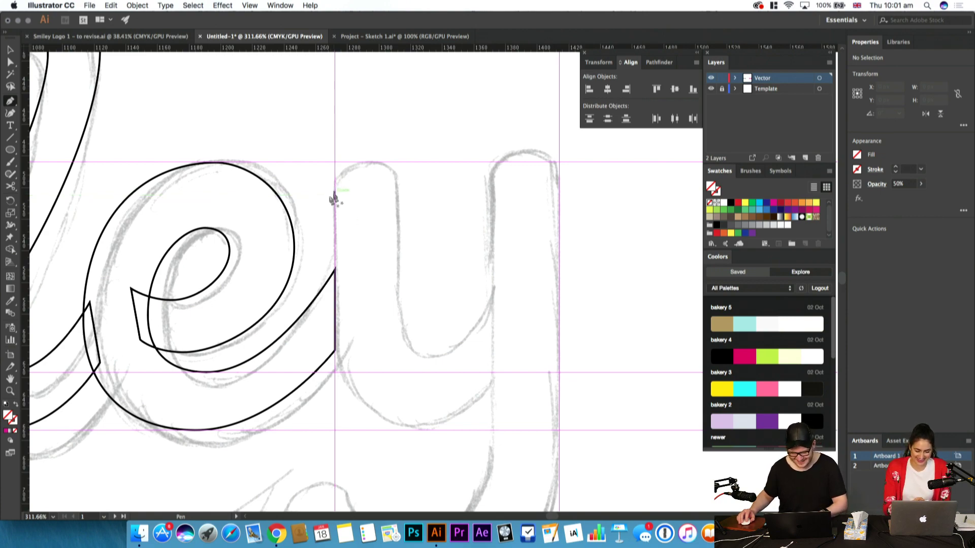
pyautogui.scroll(-6, 355, 203)
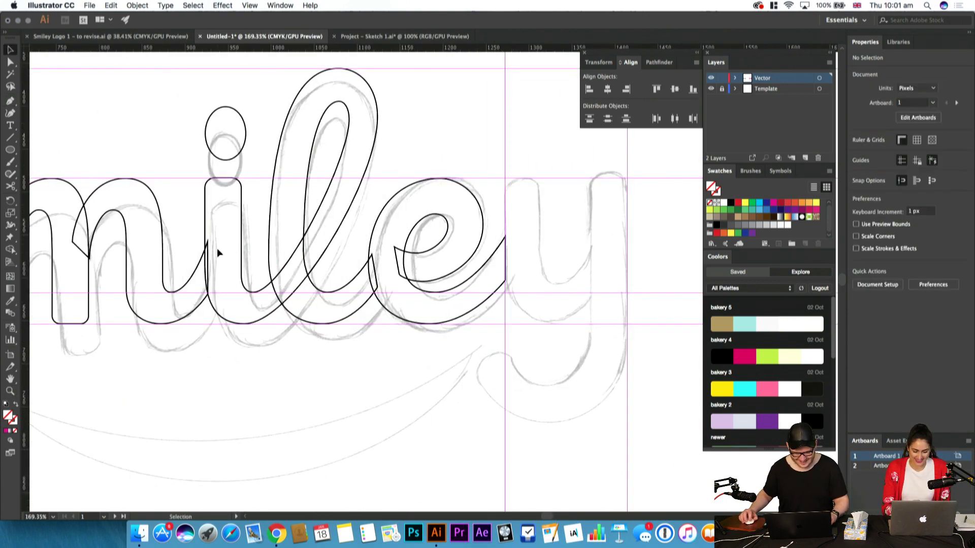
pyautogui.hscroll(-3, 218, 248)
pyautogui.moveTo(147, 272)
pyautogui.mouseDown()
pyautogui.moveTo(572, 272)
pyautogui.moveTo(645, 268)
pyautogui.moveTo(644, 254)
pyautogui.moveTo(344, 338)
pyautogui.mouseUp()
pyautogui.press('super+z')
pyautogui.press('z')
pyautogui.press('p')
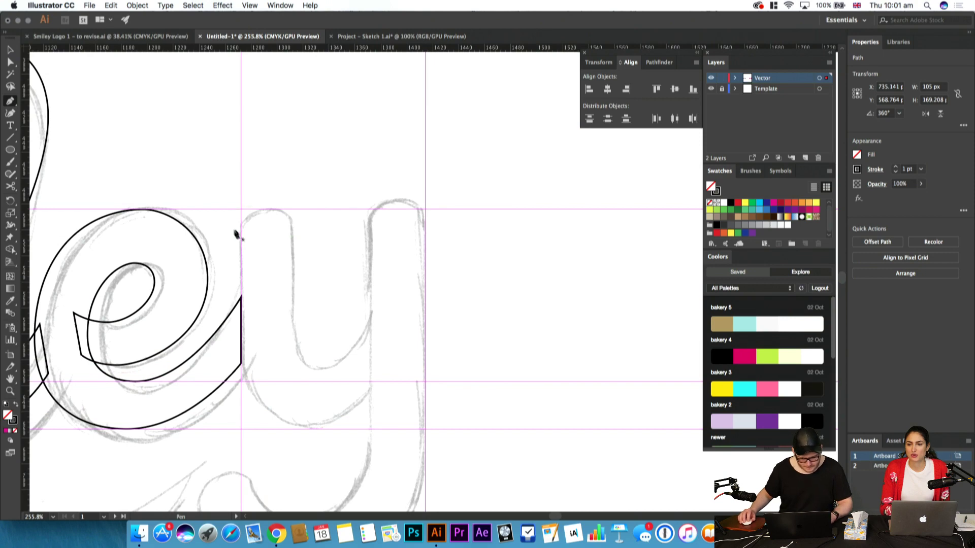
pyautogui.click(241, 209)
pyautogui.click(241, 251)
pyautogui.moveTo(240, 320); pyautogui.dragTo(240, 319)
pyautogui.press('super+z')
pyautogui.press('super+z')
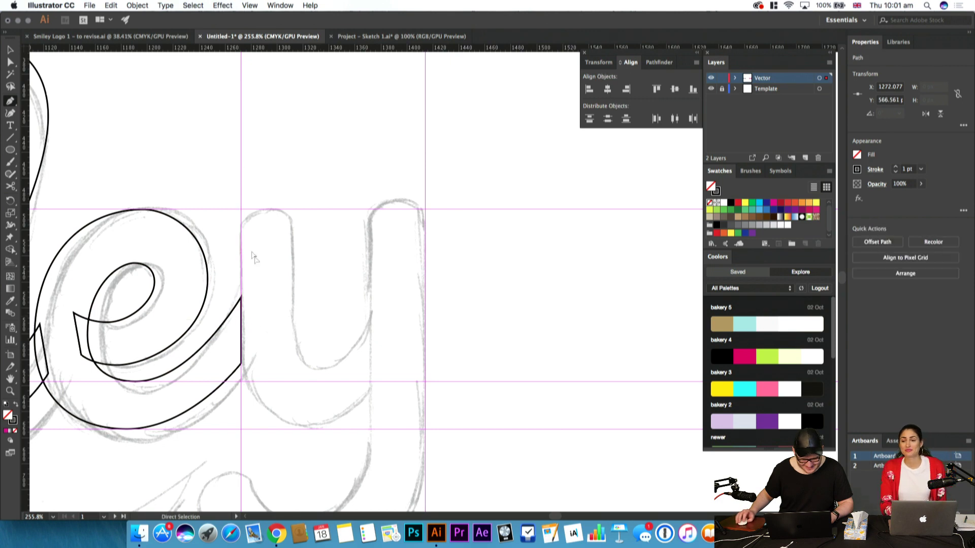
# Draw the y's outer left side with the Pen tool, from the x-height guide down, curving along the lowest guide and up to the opposite stem
pyautogui.click(240, 209)
pyautogui.moveTo(241, 349); pyautogui.dragTo(241, 381)
pyautogui.moveTo(310, 429); pyautogui.dragTo(344, 420)
pyautogui.moveTo(241, 381); pyautogui.dragTo(241, 394)
pyautogui.moveTo(310, 429); pyautogui.dragTo(366, 429)
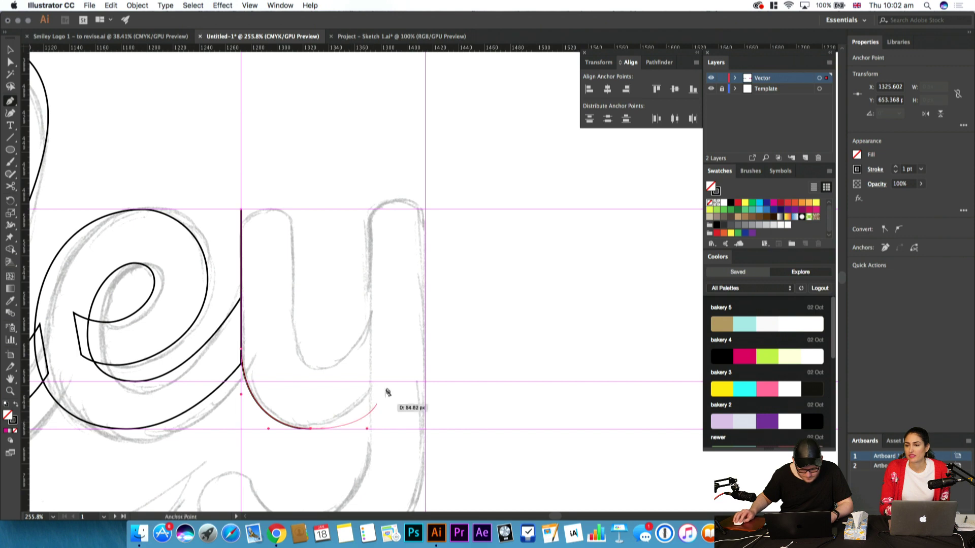
pyautogui.click(387, 361)
pyautogui.keyDown('super'); pyautogui.click(399, 394); pyautogui.keyUp('super')
# Continue from the stem's upper end across the x-height guide, down the inner side and around the inner baseline guide up to the opposite stem
pyautogui.moveTo(305, 350); pyautogui.dragTo(381, 386)
pyautogui.click(316, 246)
pyautogui.click(369, 246)
pyautogui.moveTo(369, 349); pyautogui.dragTo(369, 371)
pyautogui.moveTo(399, 417); pyautogui.dragTo(437, 418)
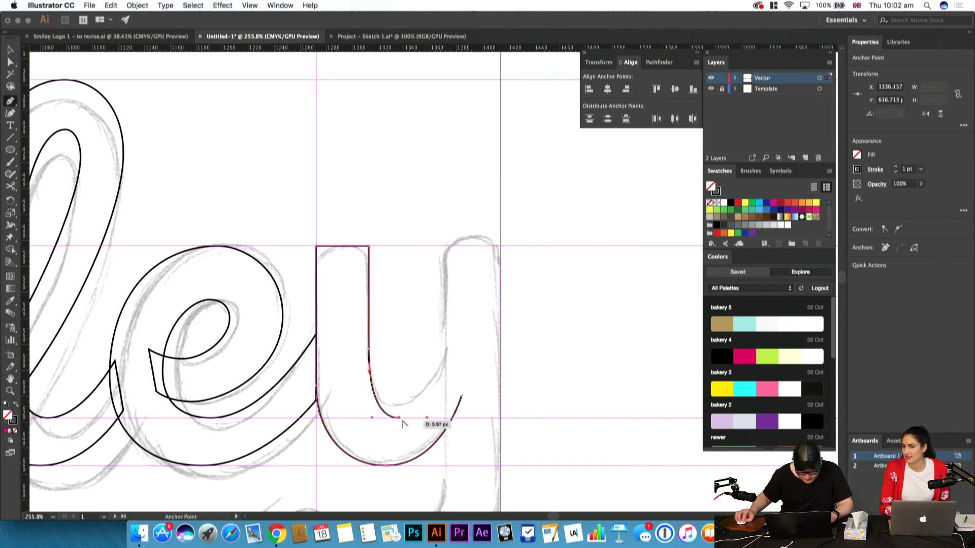
pyautogui.click(450, 337)
# Join the open ends of the bowl's inner and outer curves to close the y's left shape
pyautogui.press('a')
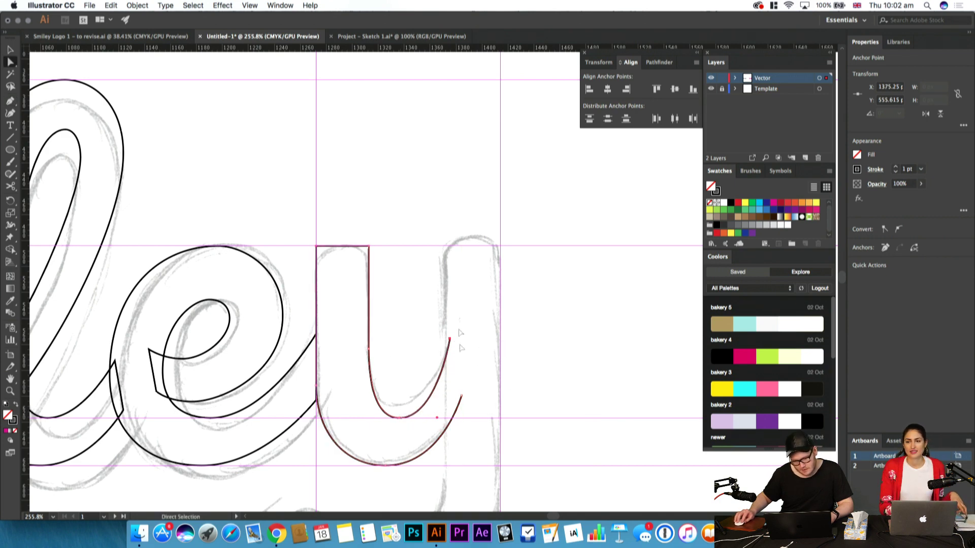
pyautogui.click(445, 431)
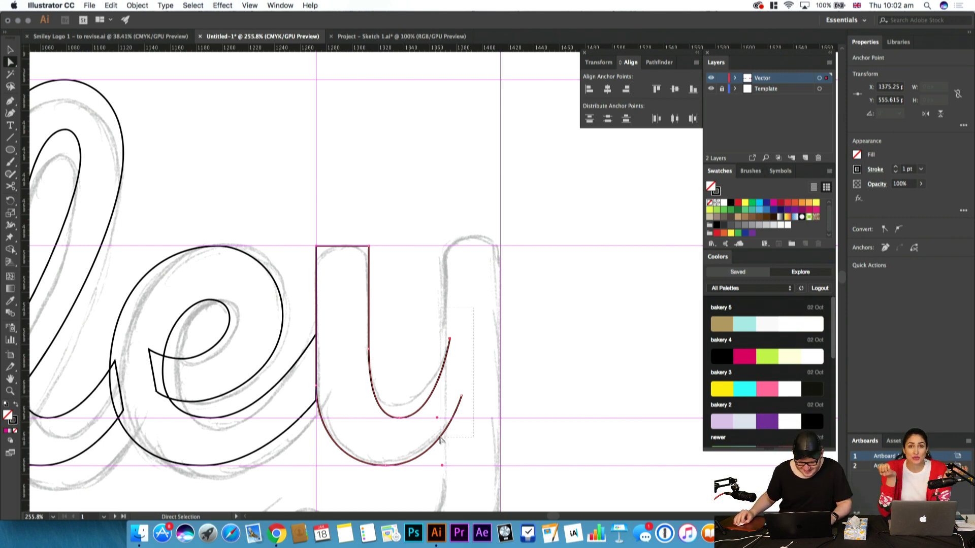
pyautogui.press('v')
pyautogui.press('super+j')
pyautogui.press('a')
pyautogui.moveTo(327, 254); pyautogui.dragTo(341, 269)
pyautogui.click(448, 277)
pyautogui.press('super+z')
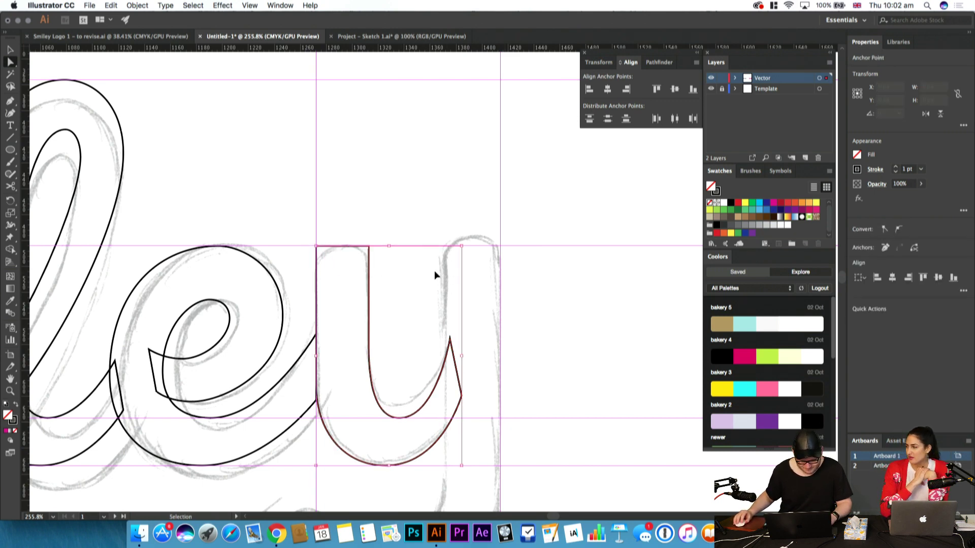
pyautogui.press('super+z')
# Round the two upper corners of the y's left stem
pyautogui.moveTo(324, 254); pyautogui.dragTo(334, 262)
pyautogui.click(448, 274)
# Draw a rectangle about 176 by 294 px around the sketched y's full height and fully round its two lower corners
pyautogui.press('z')
pyautogui.moveTo(461, 294); pyautogui.dragTo(405, 294)
pyautogui.moveTo(459, 324); pyautogui.dragTo(457, 229)
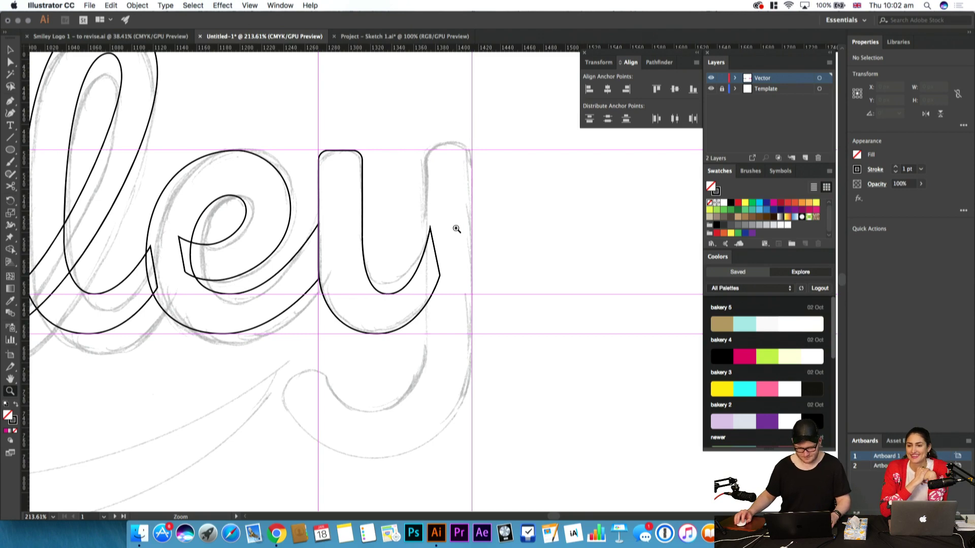
pyautogui.press('m')
pyautogui.moveTo(319, 151); pyautogui.dragTo(472, 459)
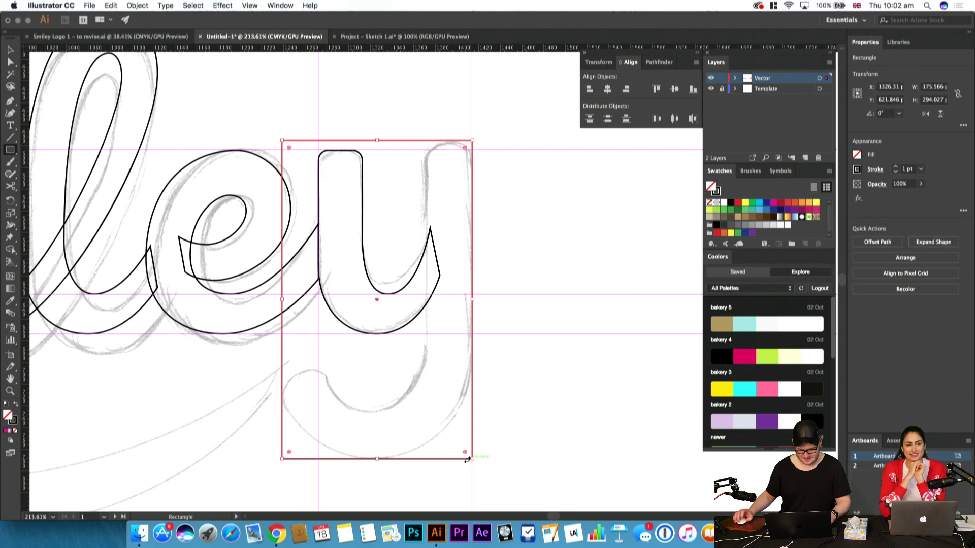
pyautogui.press('a')
pyautogui.moveTo(274, 437); pyautogui.dragTo(295, 290)
pyautogui.click(562, 359)
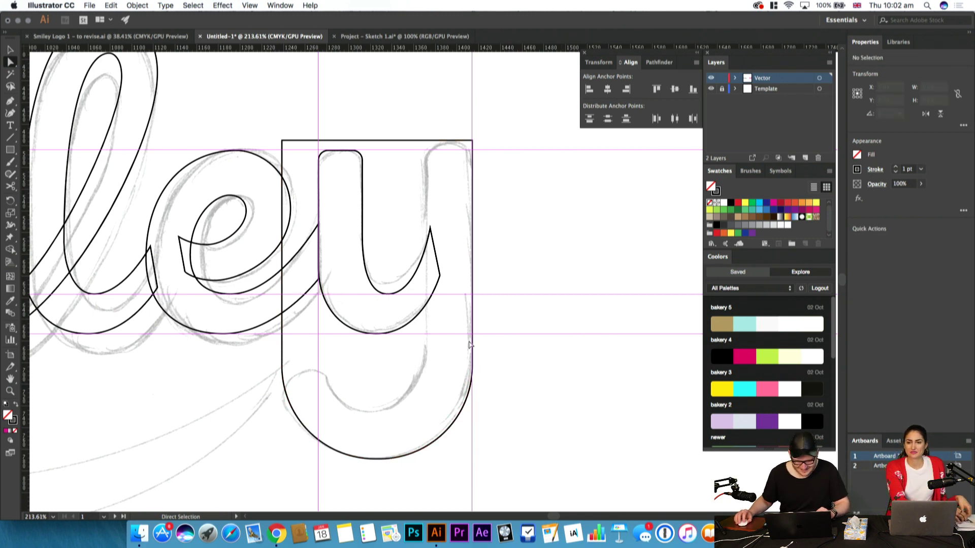
pyautogui.press('v')
pyautogui.click(399, 390)
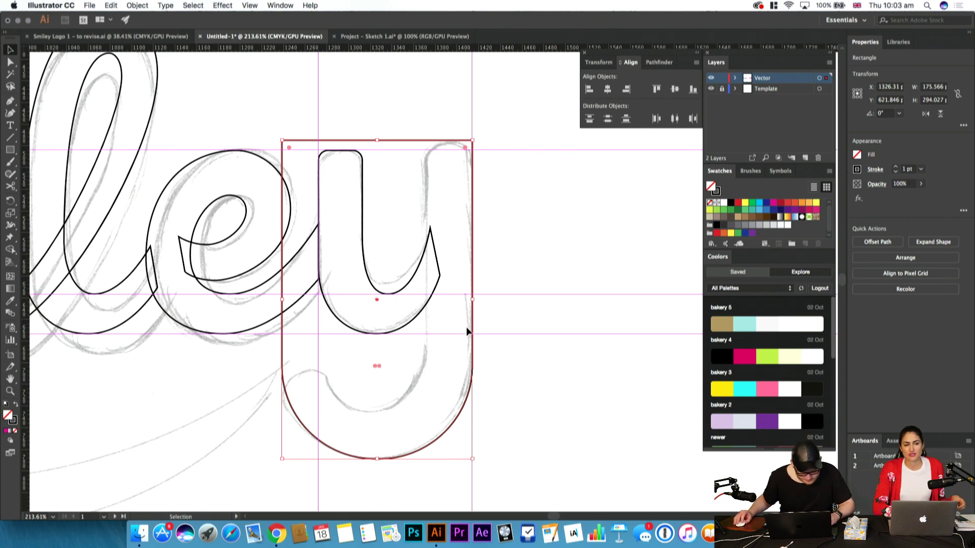
pyautogui.moveTo(472, 459); pyautogui.dragTo(458, 406)
pyautogui.press('super+s')
pyautogui.press('Escape')
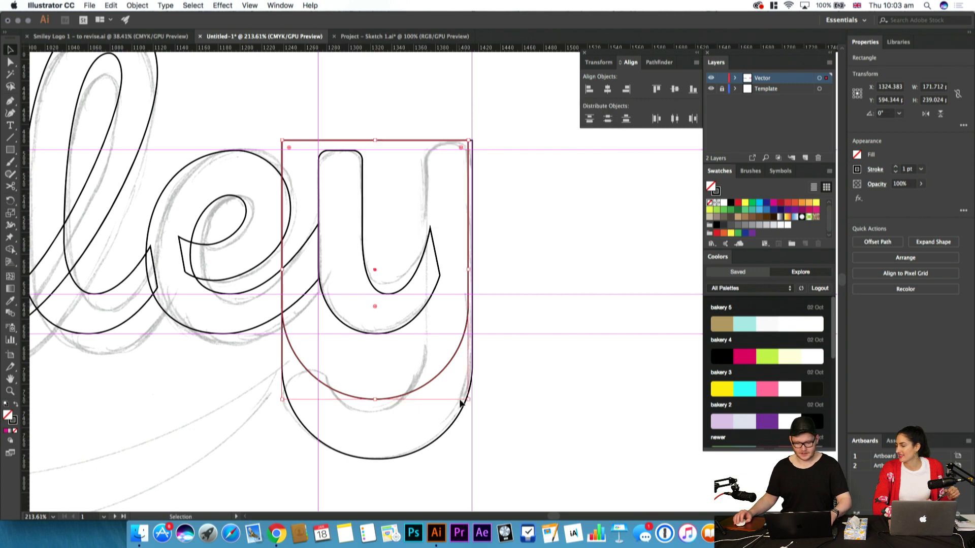
pyautogui.press('super+z')
pyautogui.click(391, 444)
pyautogui.press('super+z')
pyautogui.press('super+z')
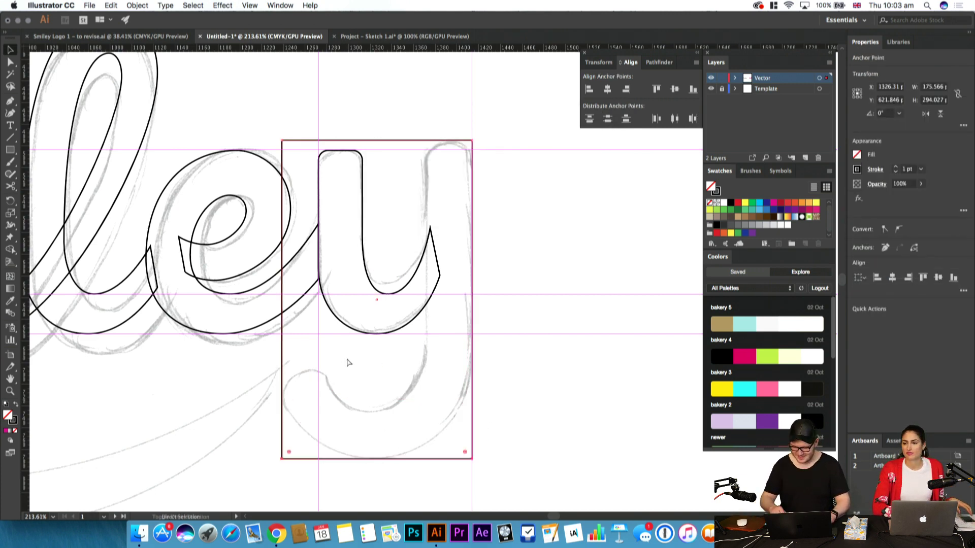
pyautogui.press('super+shift+z')
pyautogui.click(582, 435)
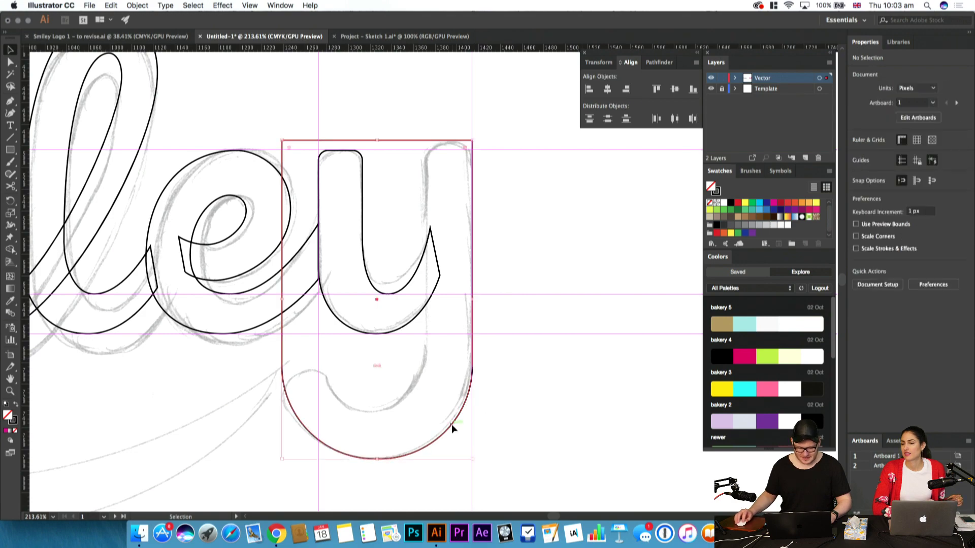
# Examine the traced m, i, l and e alongside the y's rounded rectangle and compare their stroke shapes
pyautogui.click(452, 425)
pyautogui.press('z')
pyautogui.moveTo(495, 423); pyautogui.dragTo(605, 410)
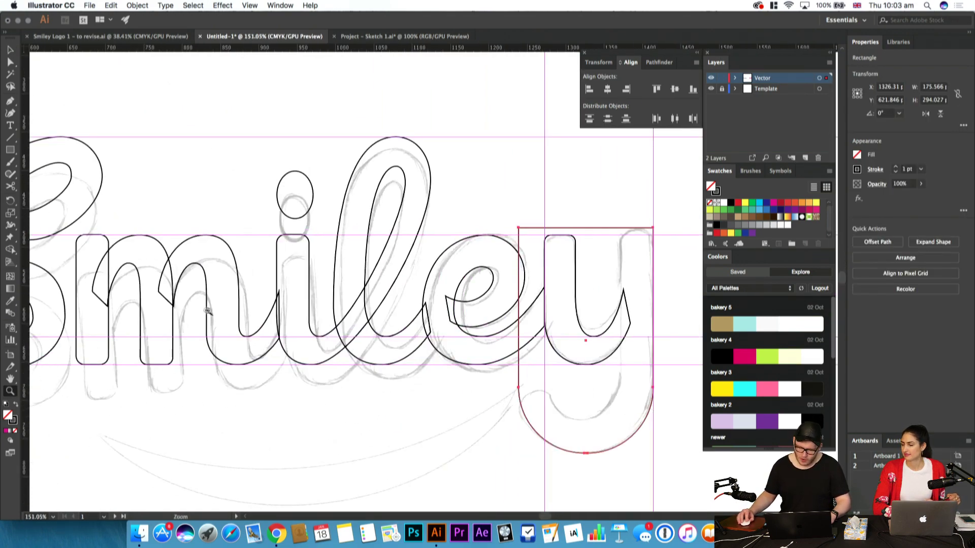
pyautogui.scroll(2, 201, 309)
pyautogui.moveTo(194, 328); pyautogui.dragTo(89, 351)
pyautogui.click(154, 447)
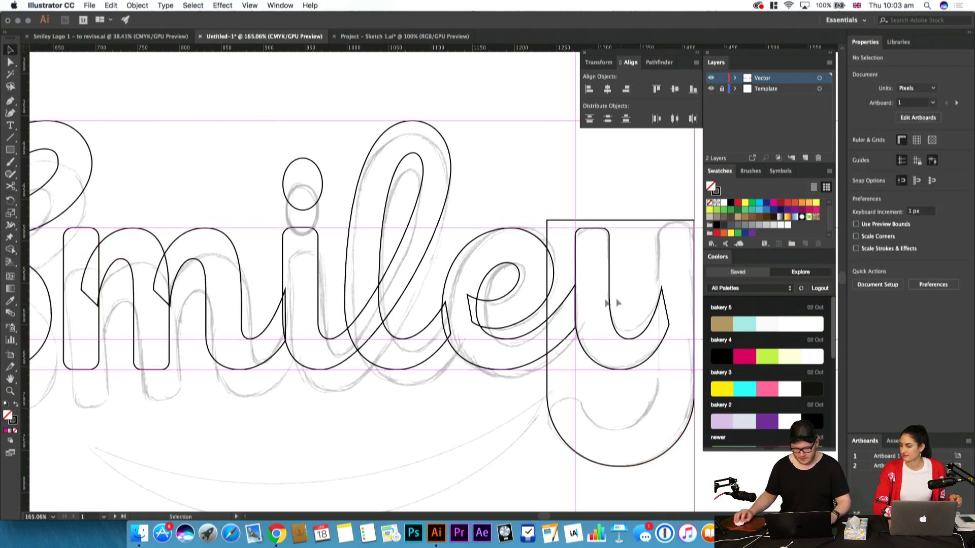
pyautogui.moveTo(584, 340); pyautogui.dragTo(440, 296)
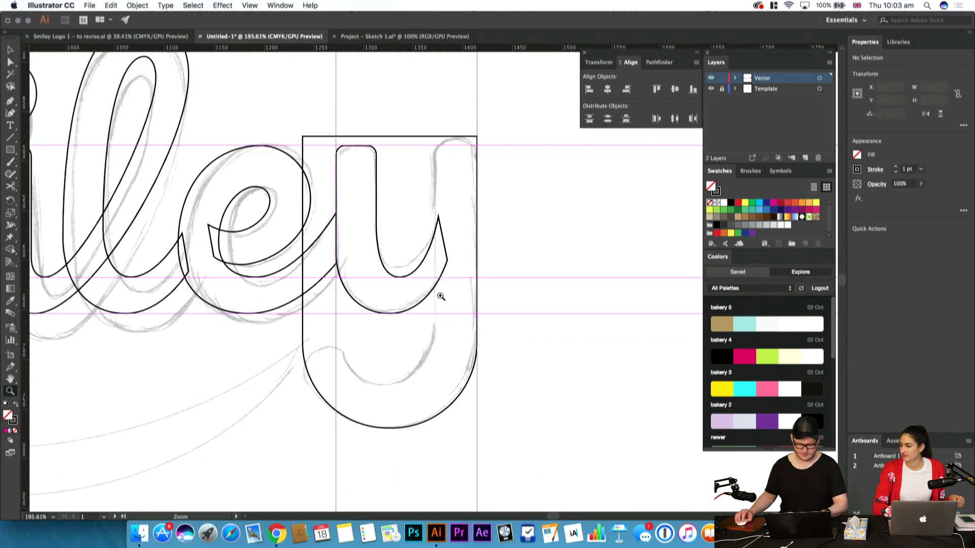
pyautogui.click(428, 404)
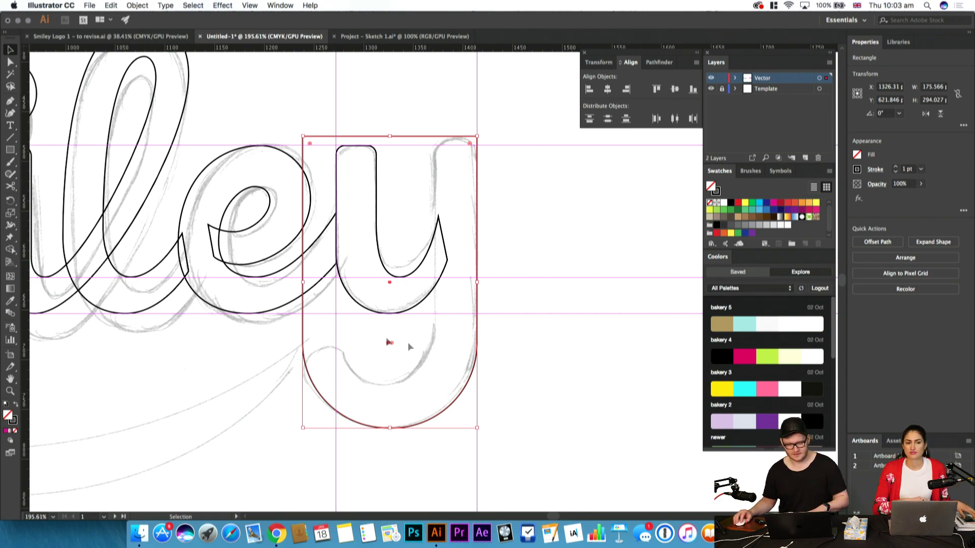
pyautogui.hscroll(-10, 439, 346)
pyautogui.scroll(3, 439, 346)
pyautogui.click(432, 189)
pyautogui.click(441, 145)
pyautogui.click(438, 170)
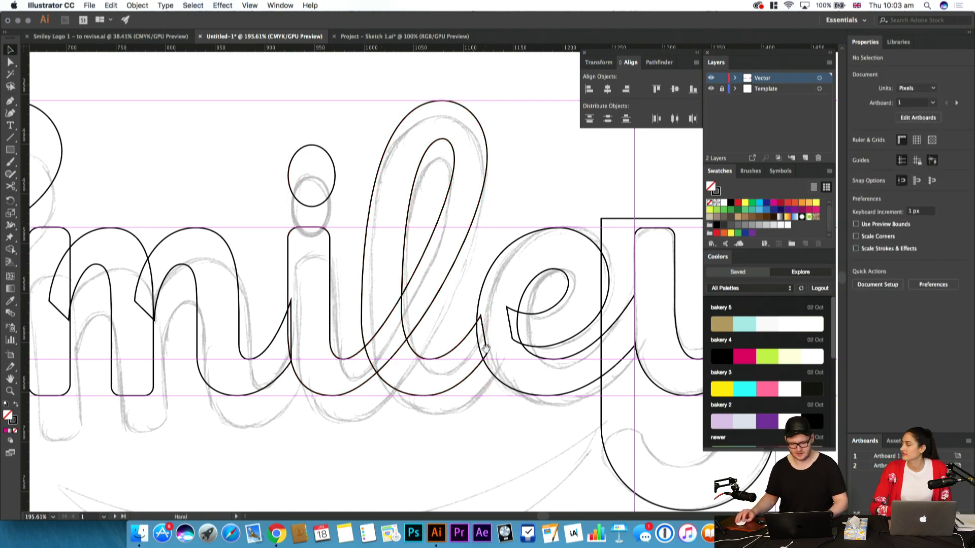
# Try to make a smaller inner copy of the y's rounded rectangle, about 172 by 239 px
pyautogui.hscroll(10, 485, 350)
pyautogui.scroll(-1, 485, 349)
pyautogui.press('z')
pyautogui.moveTo(407, 342)
pyautogui.mouseDown()
pyautogui.moveTo(483, 320)
pyautogui.moveTo(465, 306)
pyautogui.moveTo(404, 335)
pyautogui.mouseUp()
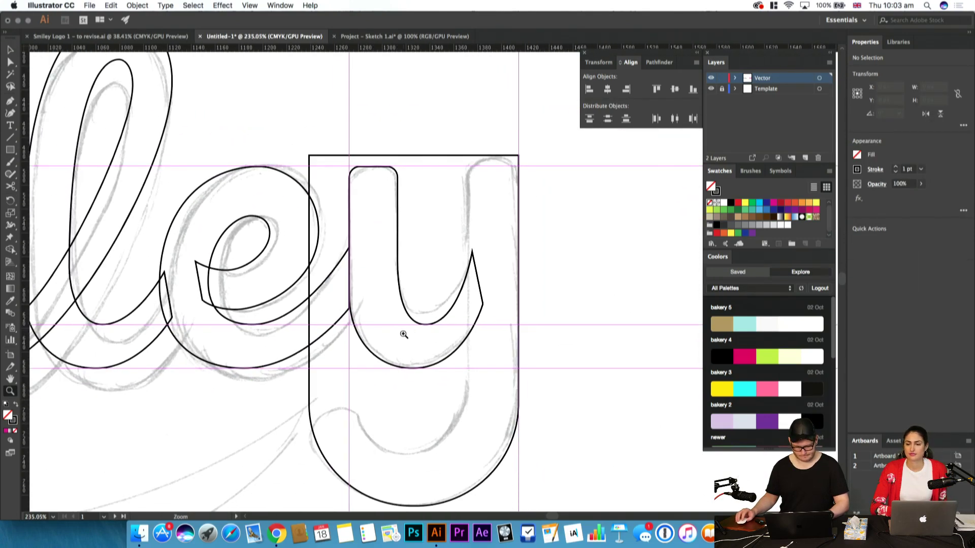
pyautogui.press('v')
pyautogui.click(512, 442)
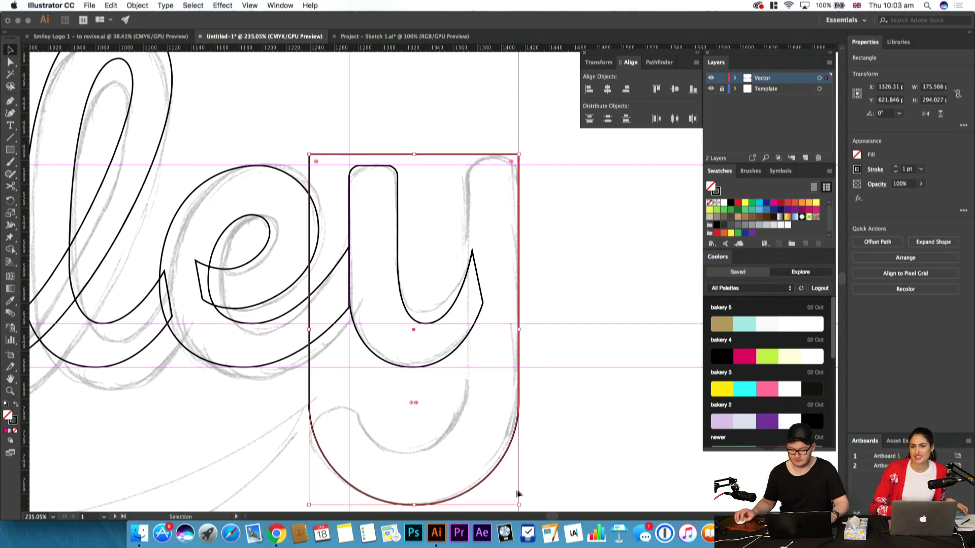
pyautogui.moveTo(518, 504); pyautogui.dragTo(516, 473)
pyautogui.press('a')
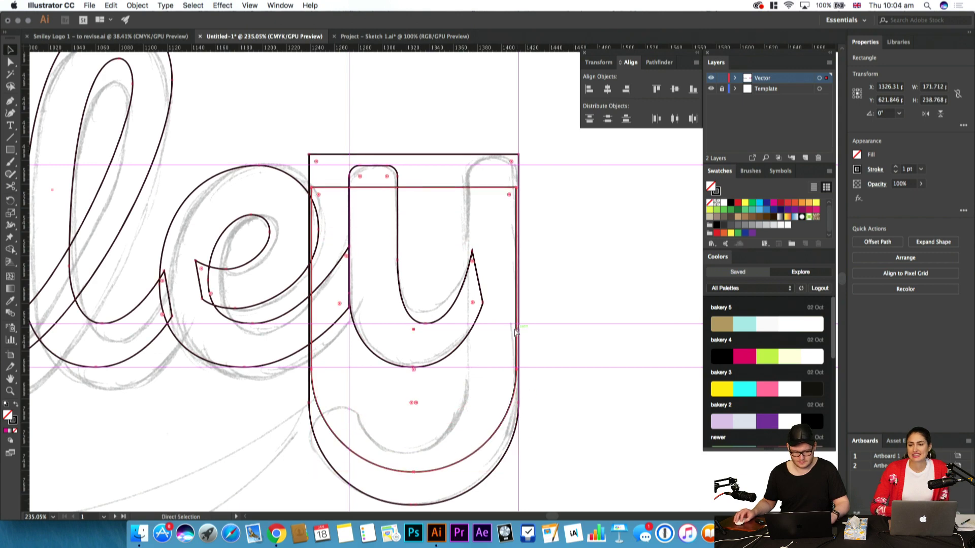
pyautogui.press('super+a')
pyautogui.press('v')
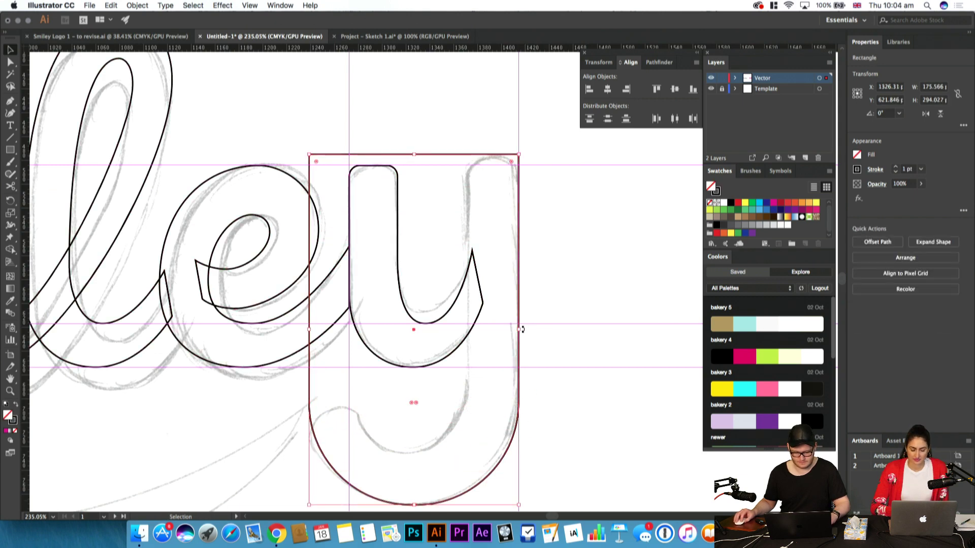
# Try to narrow the y's rounded rectangle and adjust the rounding of its lower corners
pyautogui.moveTo(520, 331); pyautogui.dragTo(522, 360)
pyautogui.press('a')
pyautogui.moveTo(413, 401); pyautogui.dragTo(405, 367)
pyautogui.press('v')
pyautogui.moveTo(518, 331); pyautogui.dragTo(472, 333)
pyautogui.press('a')
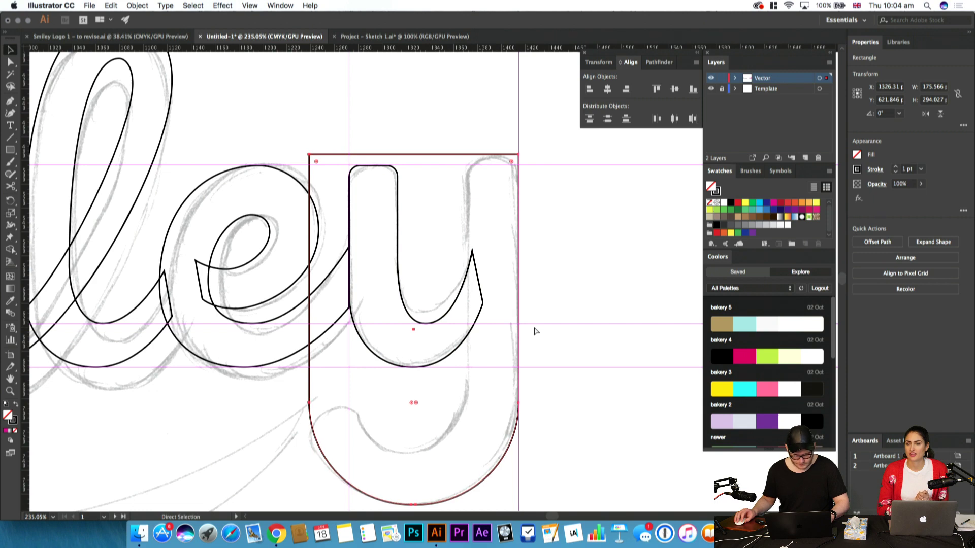
pyautogui.click(538, 331)
pyautogui.press('super+shift+z')
pyautogui.press('super+shift+z')
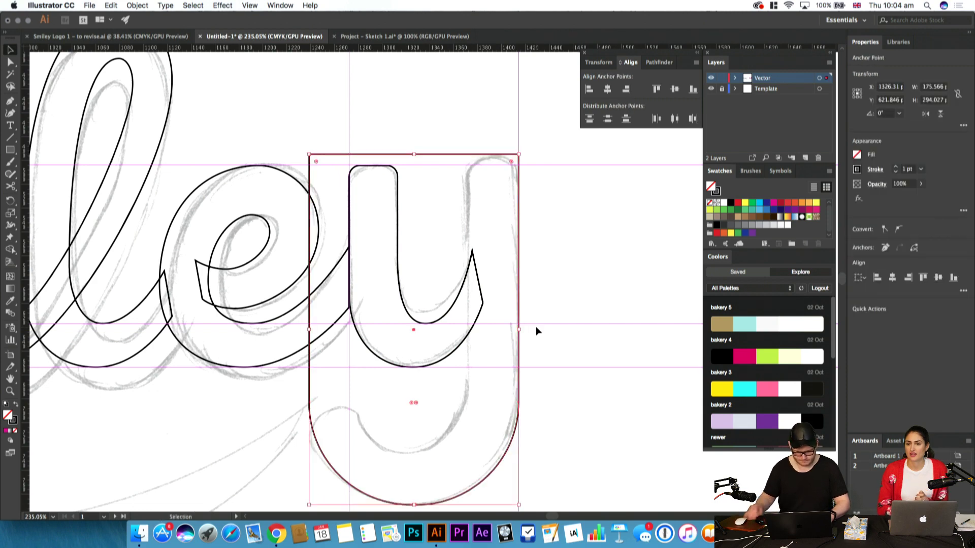
pyautogui.click(537, 433)
pyautogui.moveTo(537, 433); pyautogui.dragTo(472, 439)
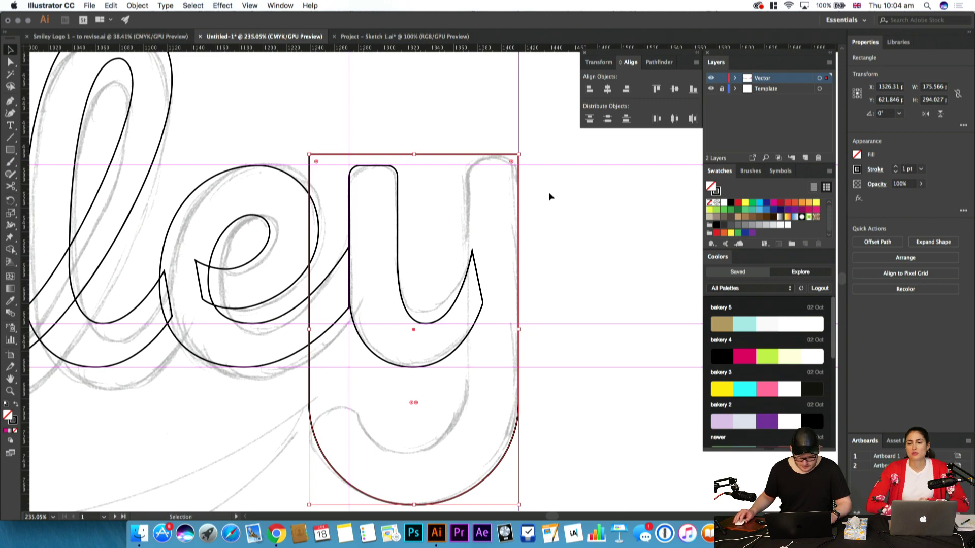
# Try to widen the y's rounded rectangle, stepping back and forth through its earlier states
pyautogui.moveTo(521, 329); pyautogui.dragTo(591, 331)
pyautogui.press('super+z')
pyautogui.press('a')
pyautogui.press('super+z')
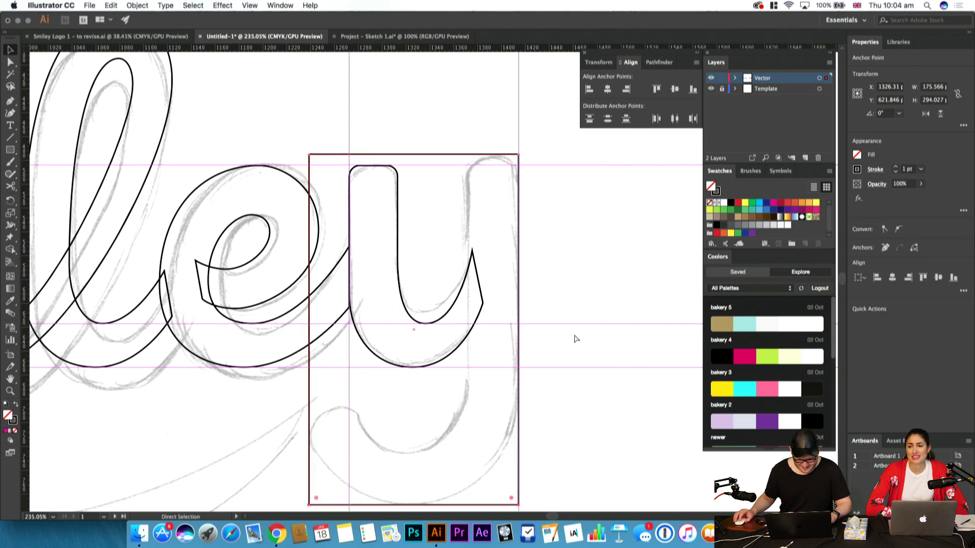
pyautogui.press('super+shift+z')
pyautogui.press('v')
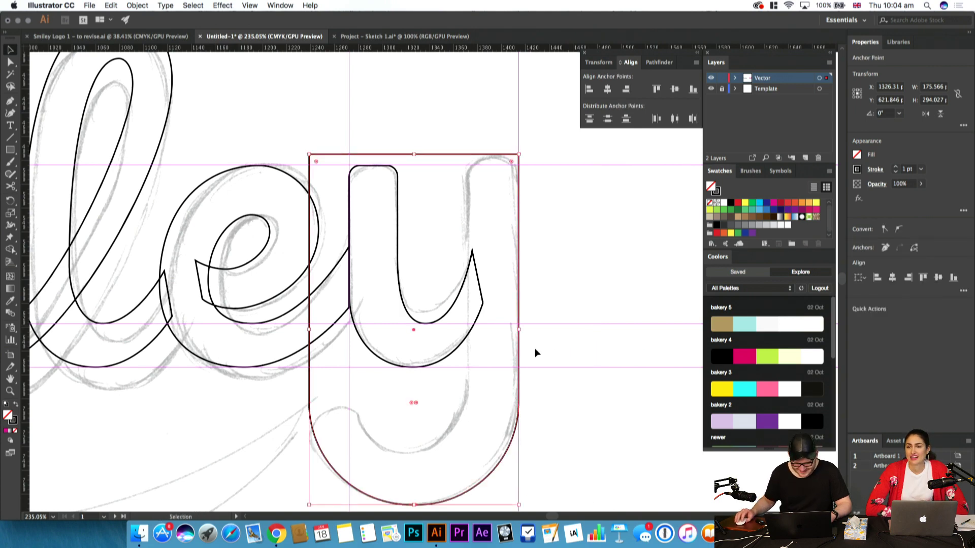
pyautogui.press('c')
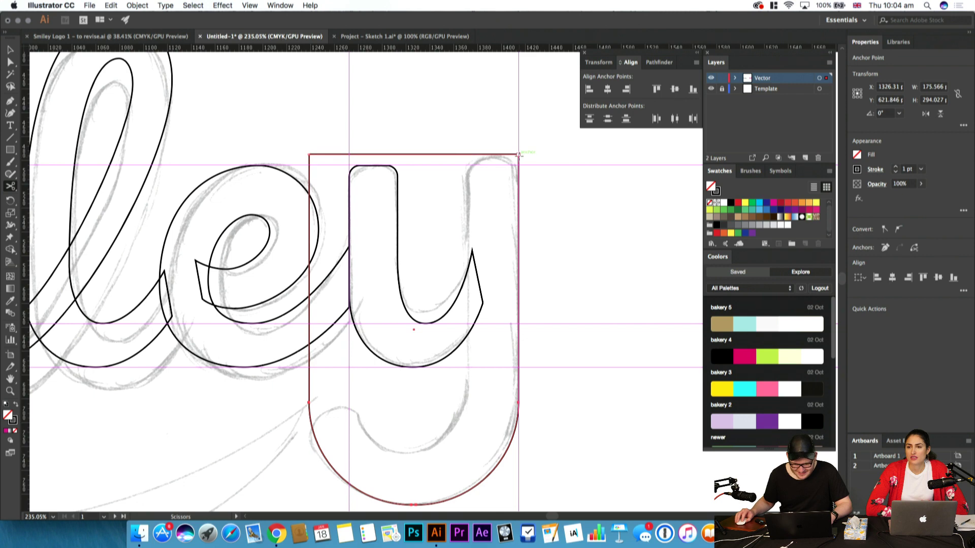
pyautogui.press('v')
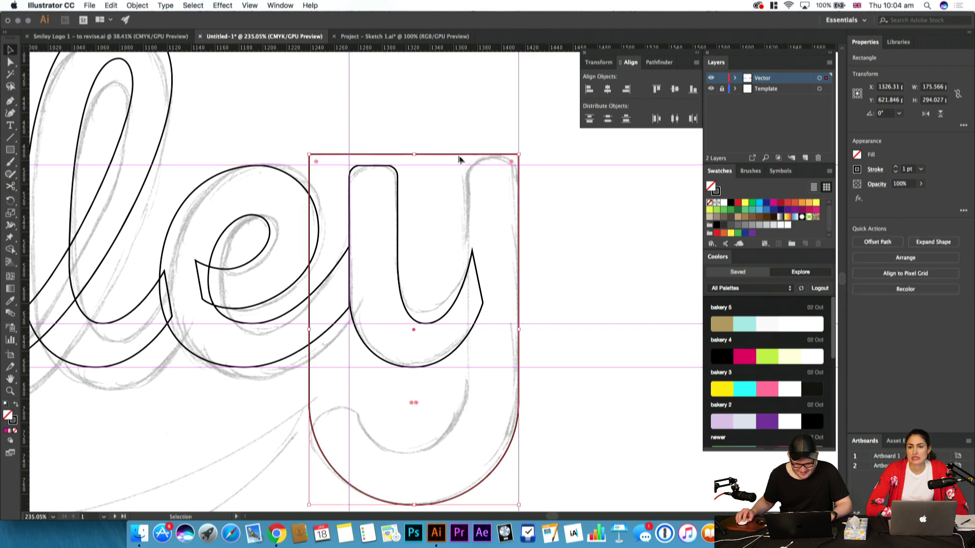
# Lower the top of the y's rounded rectangle to the x-height guide and cut away its top and left sides
pyautogui.moveTo(416, 155); pyautogui.dragTo(416, 165)
pyautogui.click(520, 164)
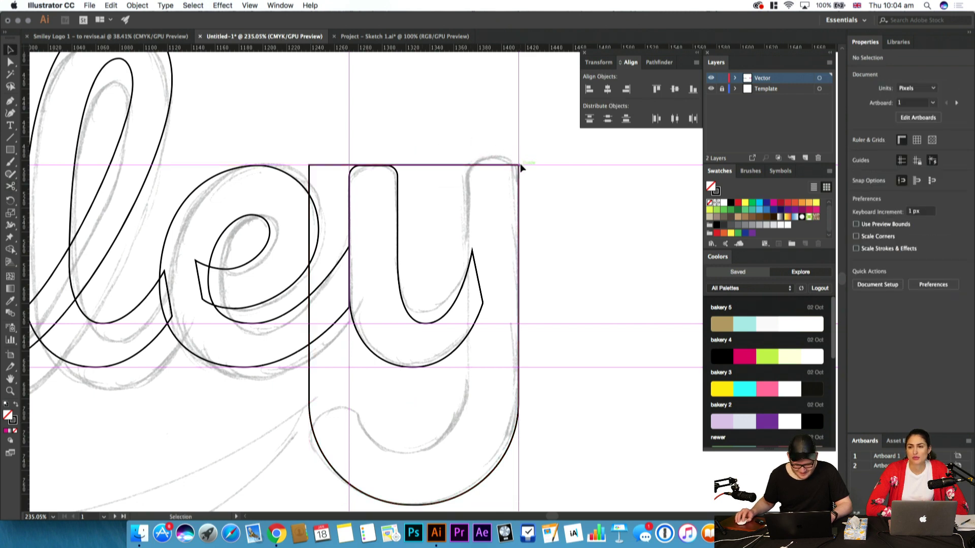
pyautogui.press('c')
pyautogui.click(518, 189)
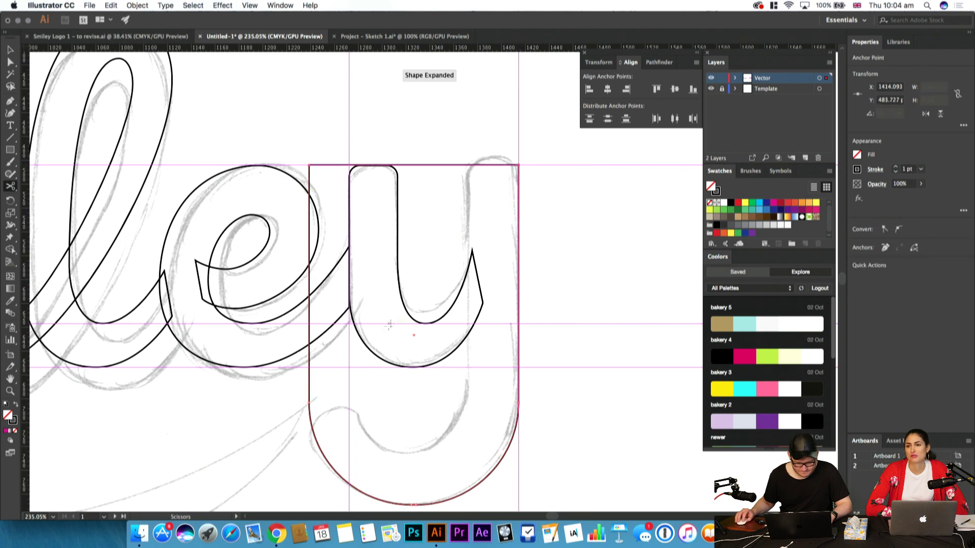
pyautogui.click(309, 404)
pyautogui.press('v')
pyautogui.click(306, 376)
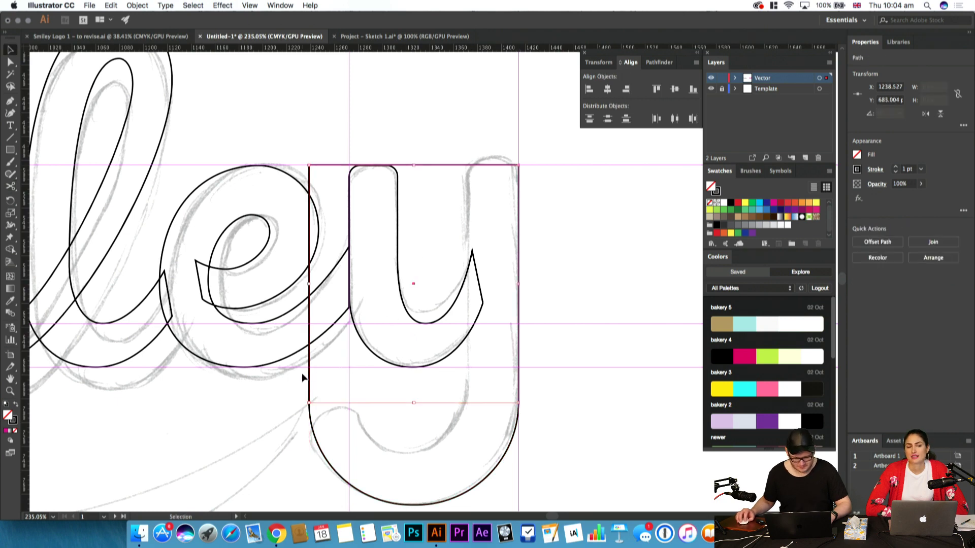
pyautogui.press('Delete')
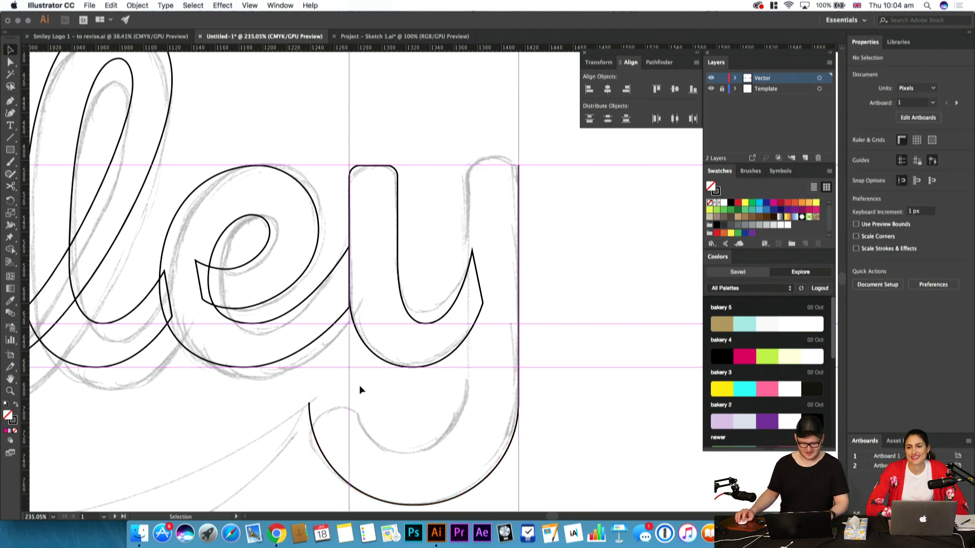
# Draw a rectangle about 92 by 242 px along the inner edge of the y's descender and try fully rounding all its corners
pyautogui.scroll(-3, 359, 355)
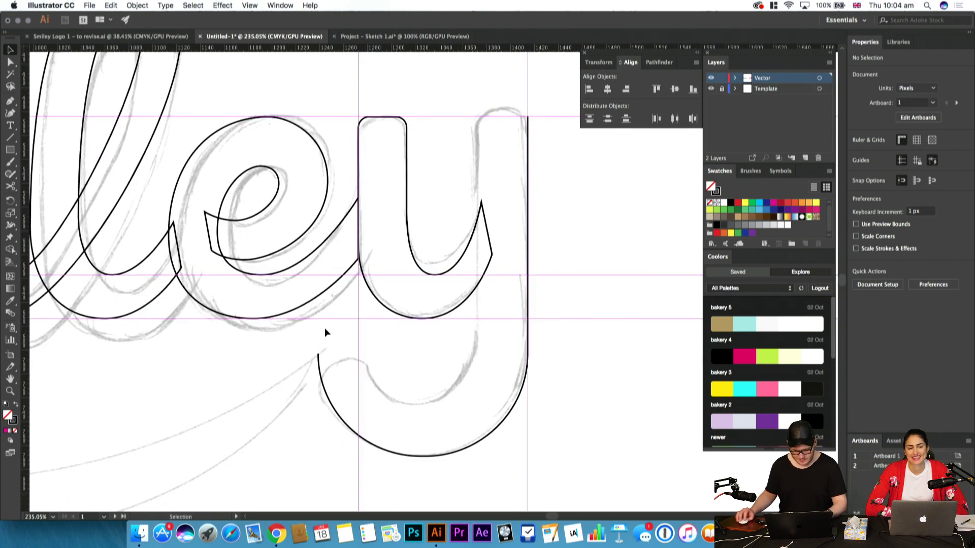
pyautogui.press('m')
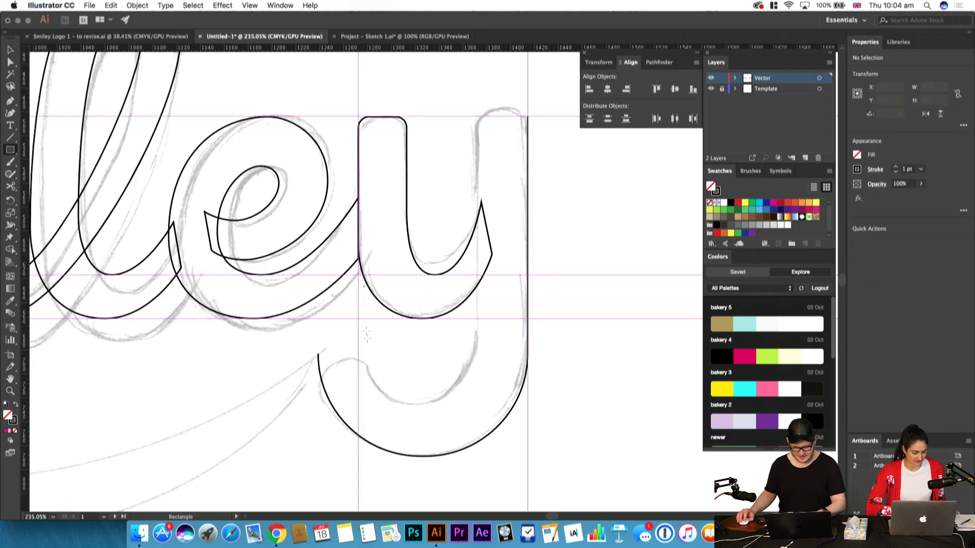
pyautogui.moveTo(367, 365); pyautogui.dragTo(483, 163)
pyautogui.hotkey('ctrl', 'z')
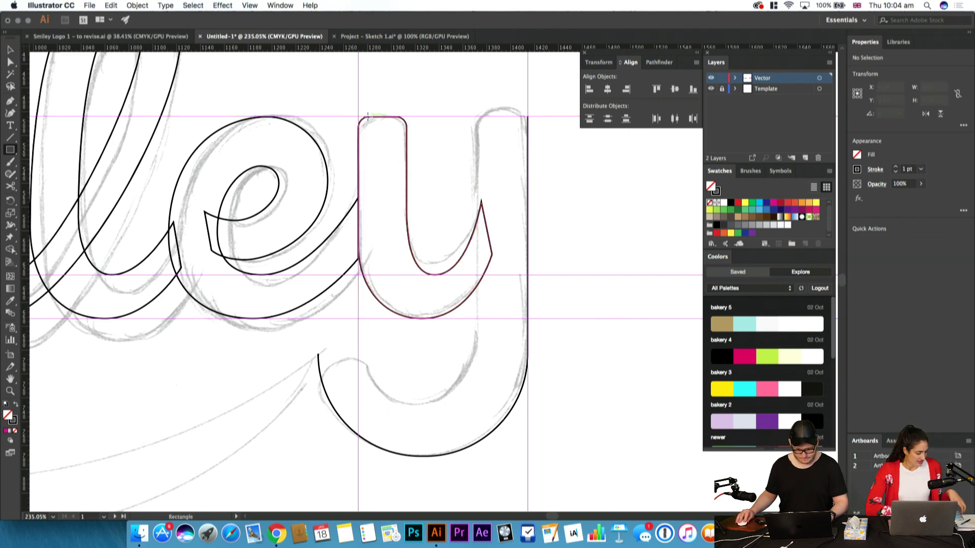
pyautogui.moveTo(360, 117); pyautogui.dragTo(419, 405)
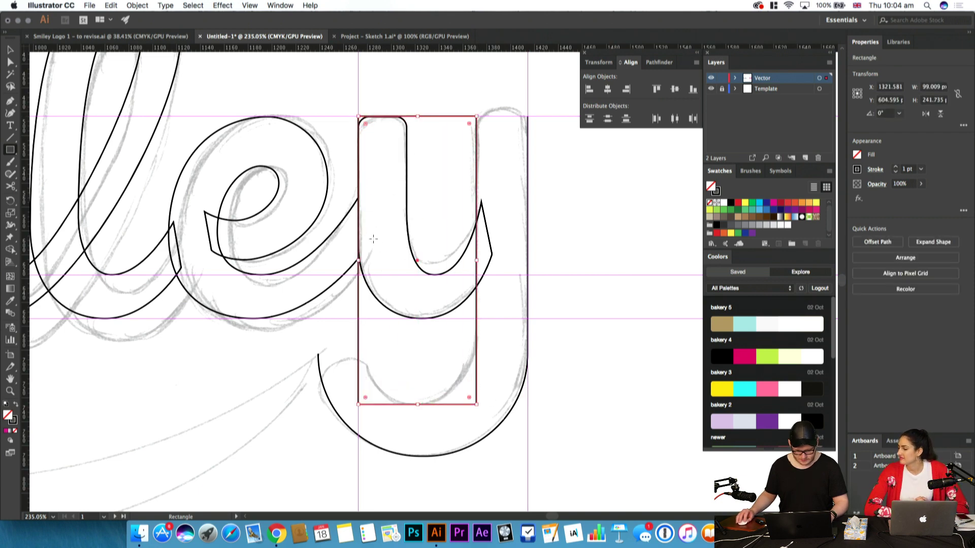
pyautogui.moveTo(361, 262)
pyautogui.mouseDown()
pyautogui.moveTo(376, 196)
pyautogui.moveTo(366, 261)
pyautogui.mouseUp()
pyautogui.press('a')
pyautogui.moveTo(469, 397); pyautogui.dragTo(432, 329)
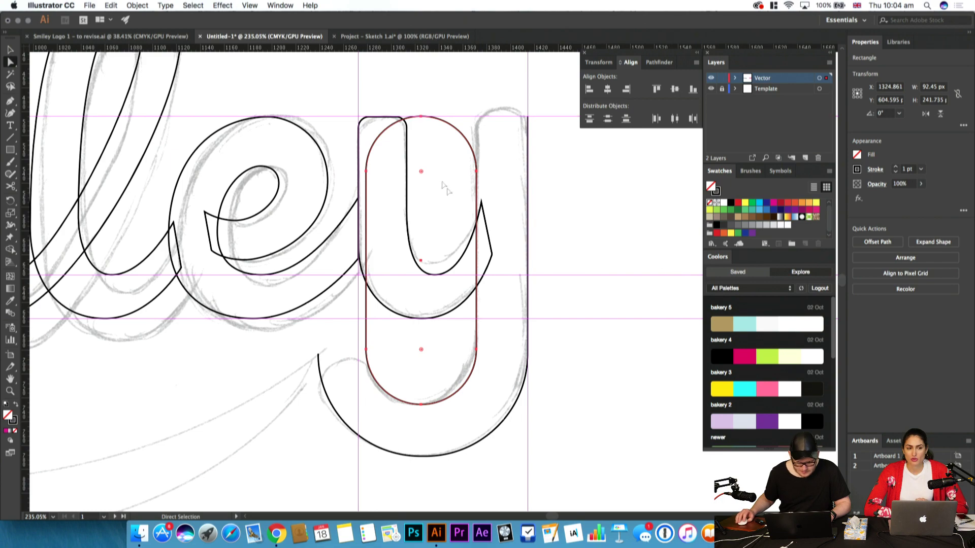
pyautogui.press('super+z')
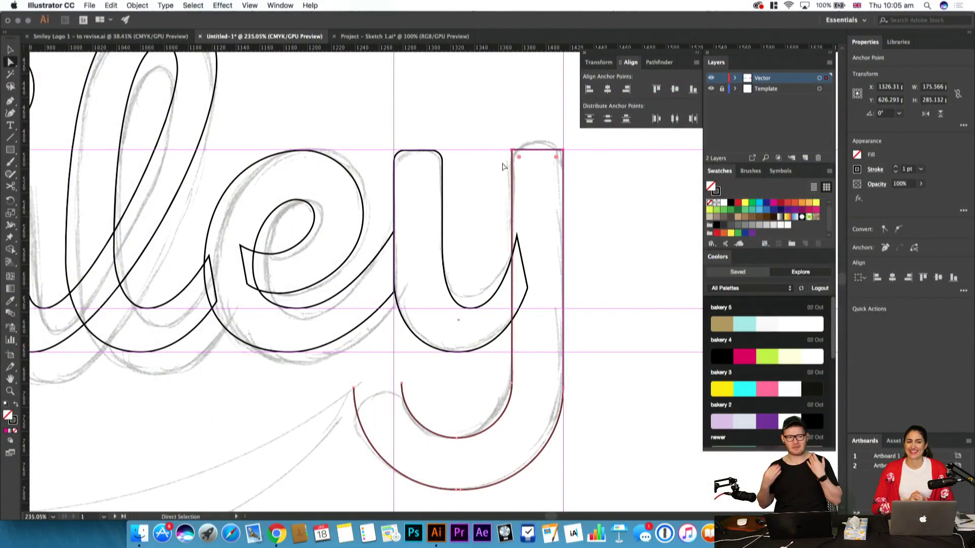
# Round the two upper corners of the y's right stem
pyautogui.moveTo(519, 157); pyautogui.dragTo(531, 164)
pyautogui.click(609, 168)
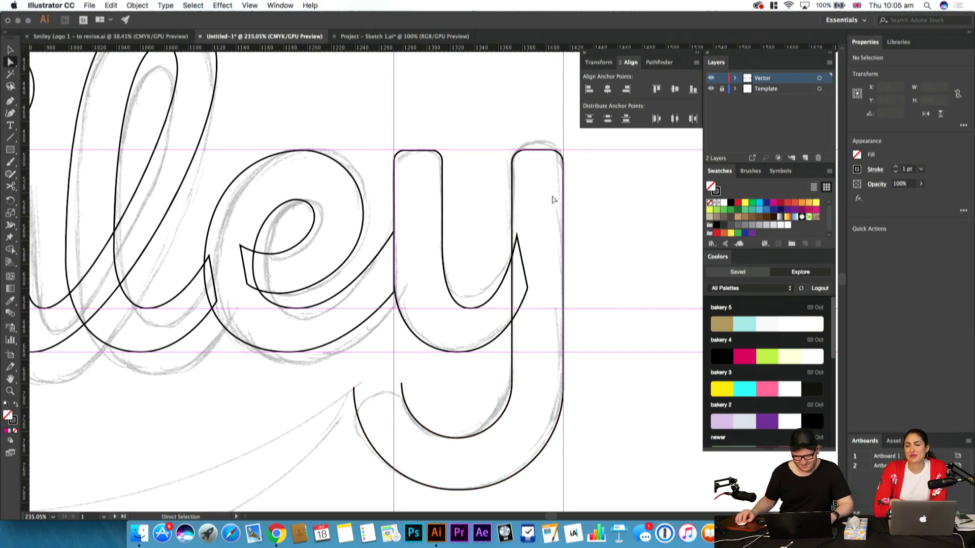
# Trim the open ends of the y's tail at the sketched tip and join them with a straight edge
pyautogui.scroll(-5, 548, 243)
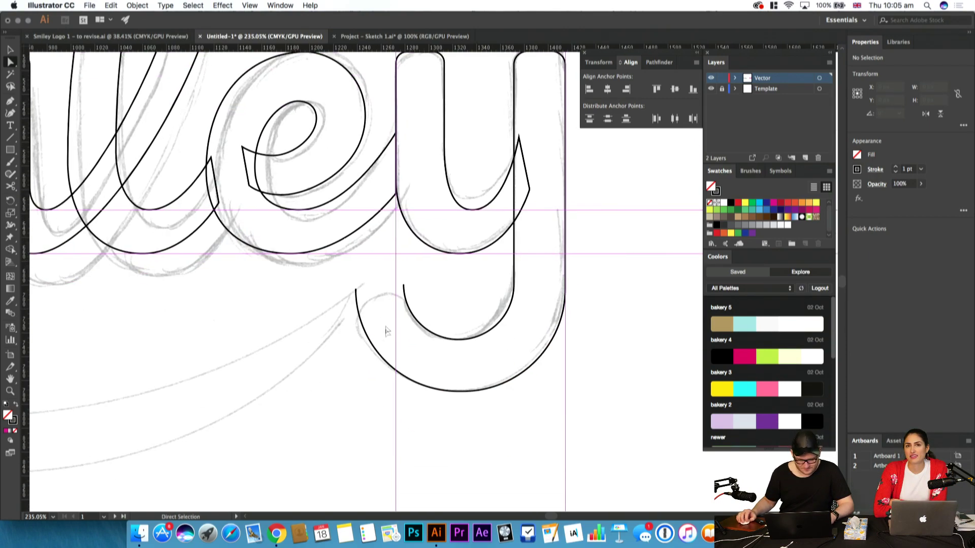
pyautogui.press('c')
pyautogui.click(358, 312)
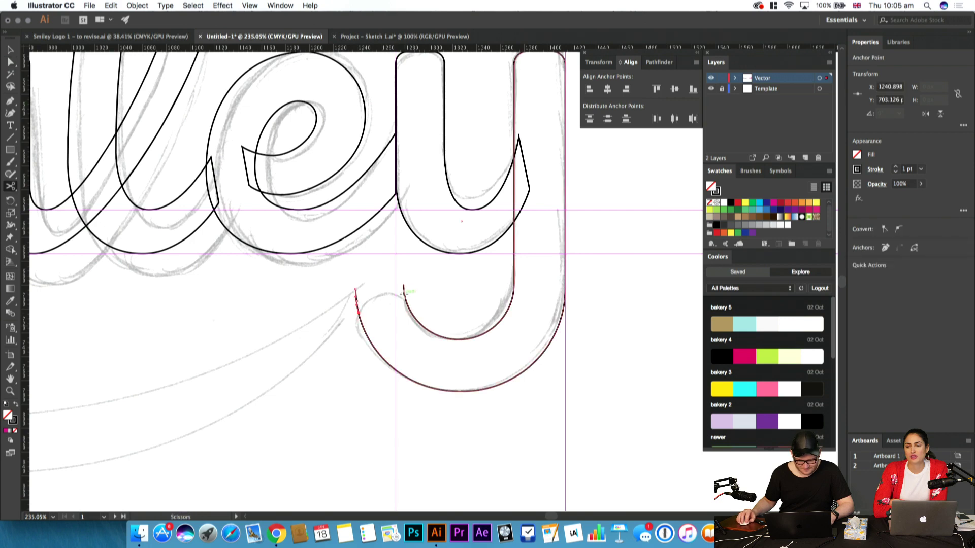
pyautogui.press('v')
pyautogui.moveTo(356, 290); pyautogui.dragTo(347, 290)
pyautogui.press('Delete')
pyautogui.press('a')
pyautogui.moveTo(420, 289); pyautogui.dragTo(338, 330)
pyautogui.press('super+j')
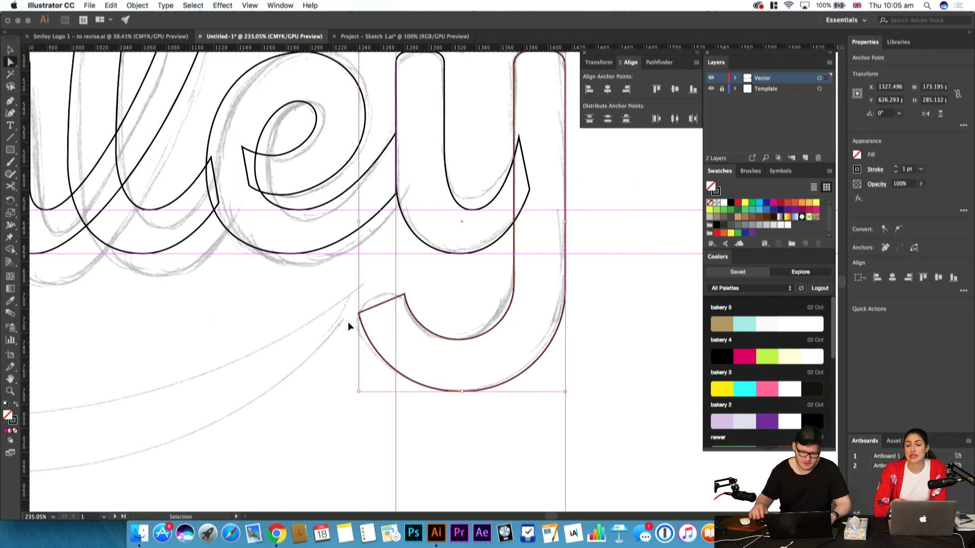
# Round the two corners at the tip of the y's tail to a radius of about 9 px
pyautogui.press('super+a')
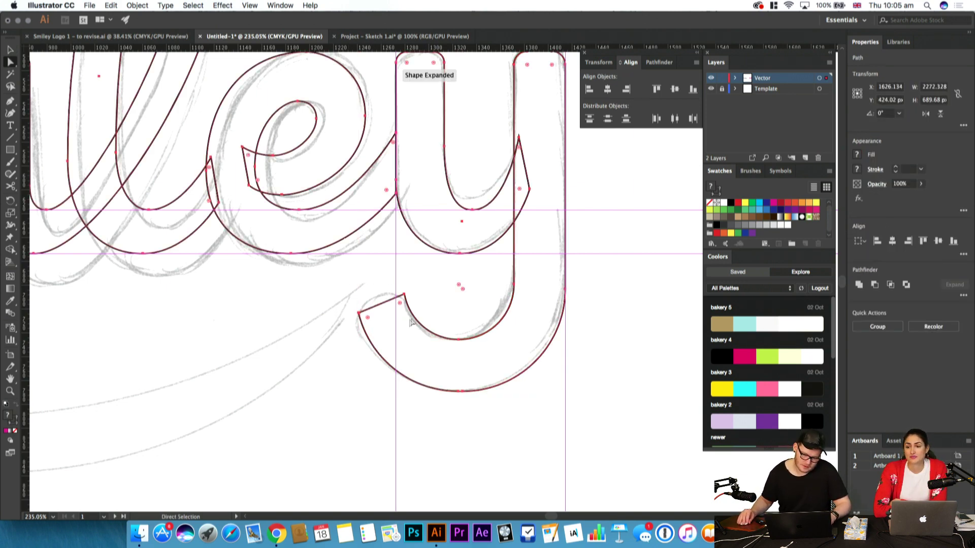
pyautogui.click(356, 319)
pyautogui.moveTo(367, 318); pyautogui.dragTo(371, 321)
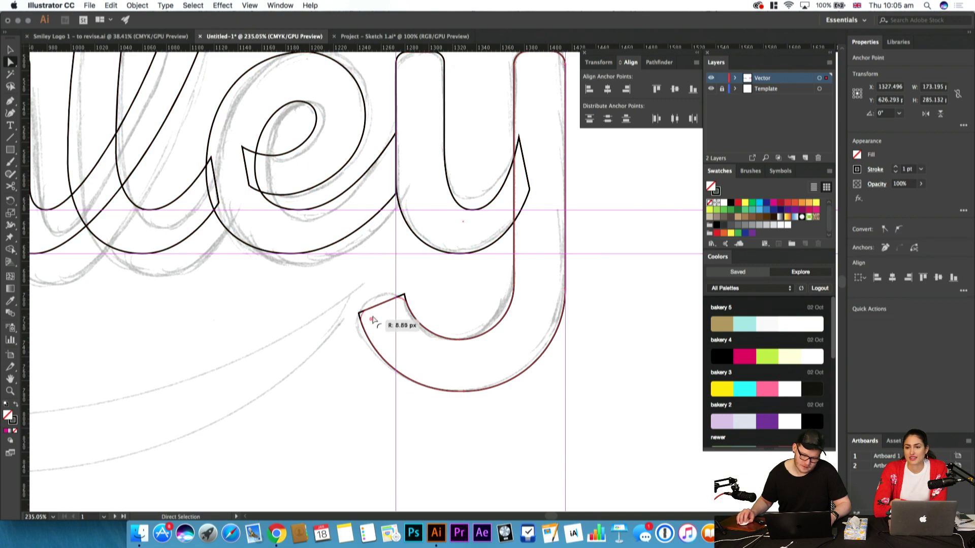
pyautogui.click(436, 305)
# Nudge the y's stem and tail shape about 5 px to the right so it meets the tip of the bowl
pyautogui.press('z')
pyautogui.moveTo(431, 295); pyautogui.dragTo(374, 335)
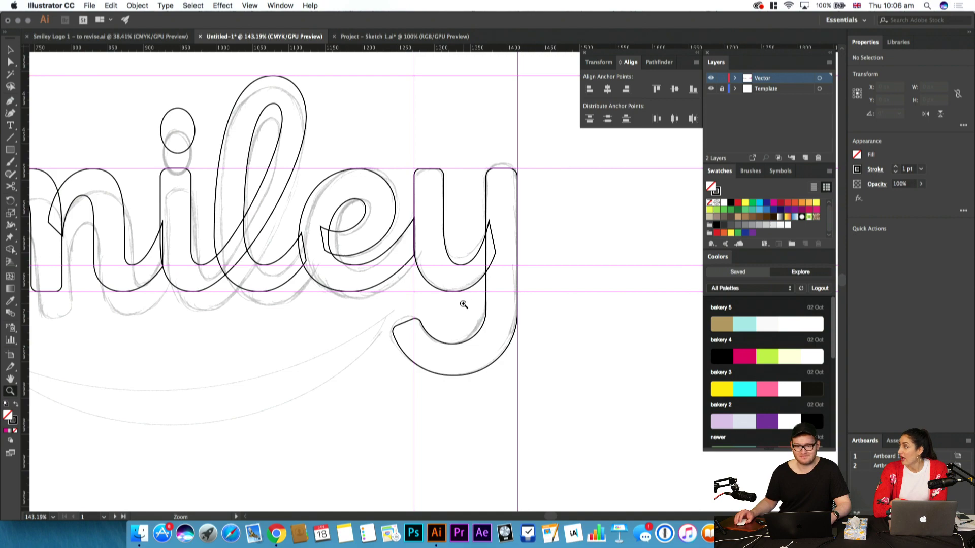
pyautogui.moveTo(492, 315); pyautogui.dragTo(504, 347)
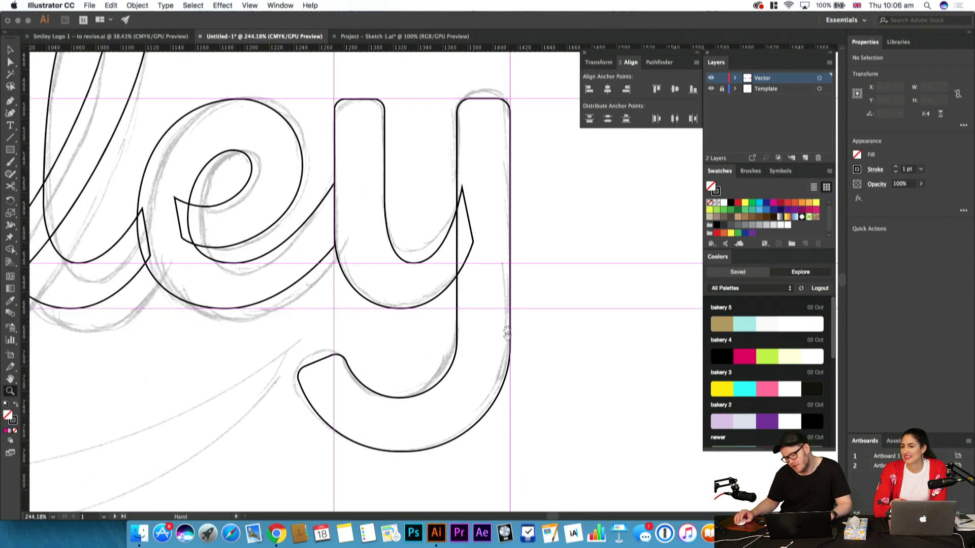
pyautogui.press('v')
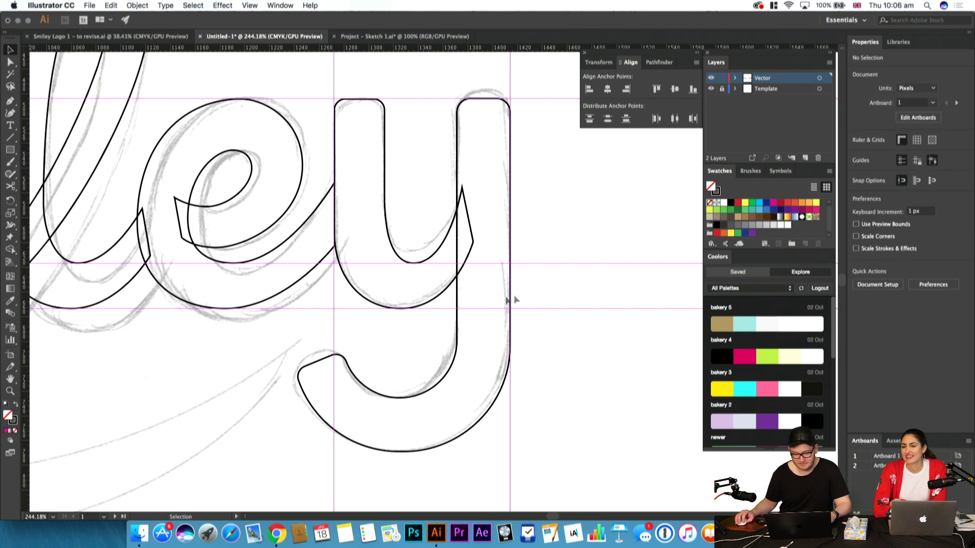
pyautogui.click(483, 319)
pyautogui.press('Right')
pyautogui.press('Right')
pyautogui.press('Right')
pyautogui.press('Right')
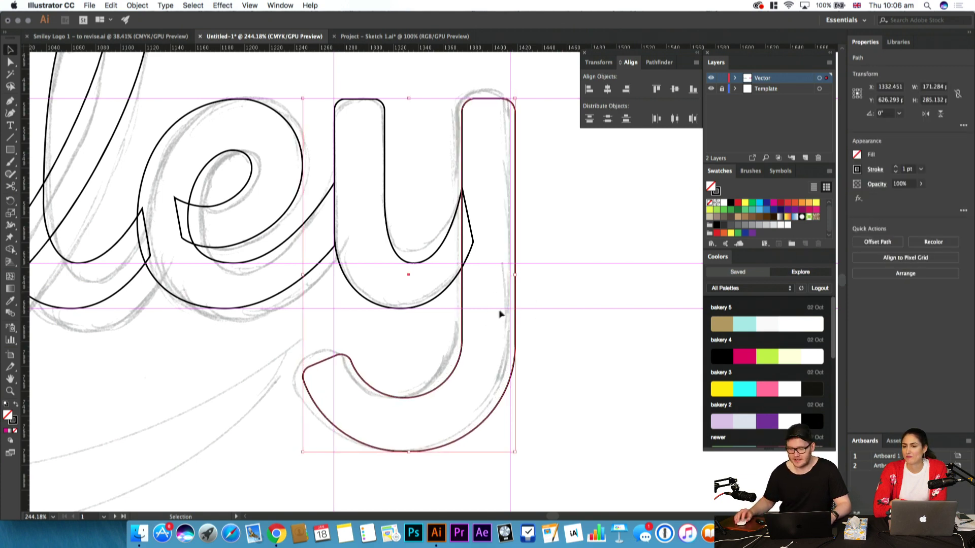
pyautogui.click(507, 306)
# Move the leftmost anchor of the e's inner loop slightly upward along its curve
pyautogui.moveTo(507, 305); pyautogui.dragTo(476, 346)
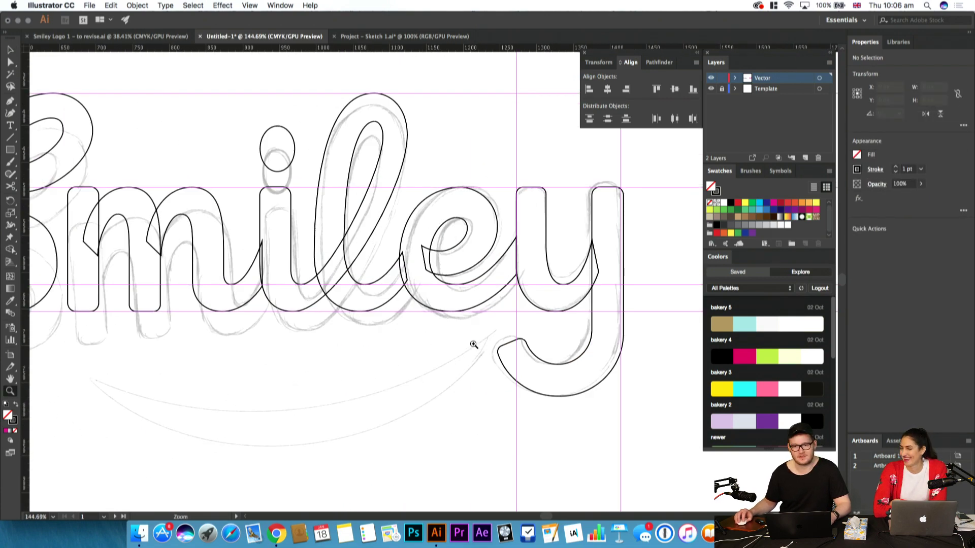
pyautogui.moveTo(484, 325); pyautogui.dragTo(452, 353)
pyautogui.moveTo(469, 305); pyautogui.dragTo(504, 390)
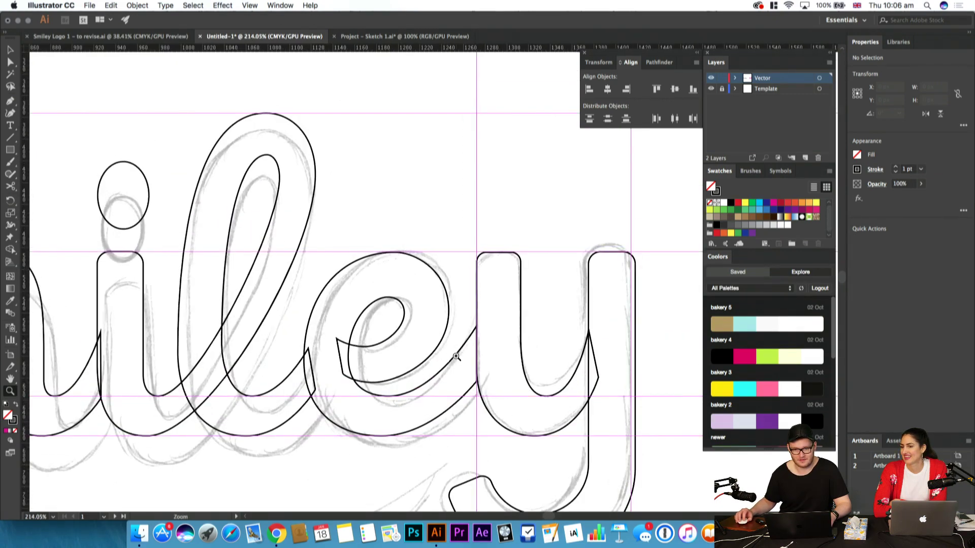
pyautogui.press('a')
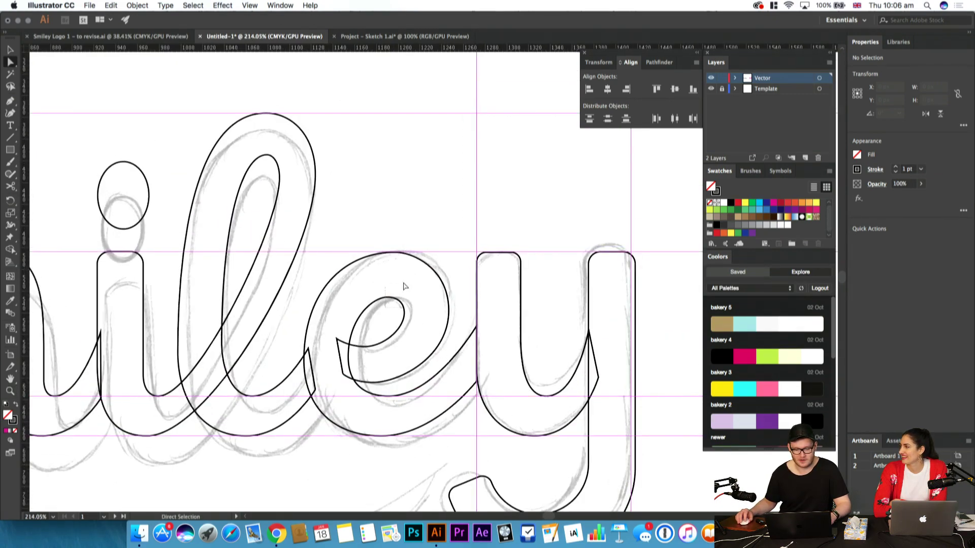
pyautogui.click(387, 297)
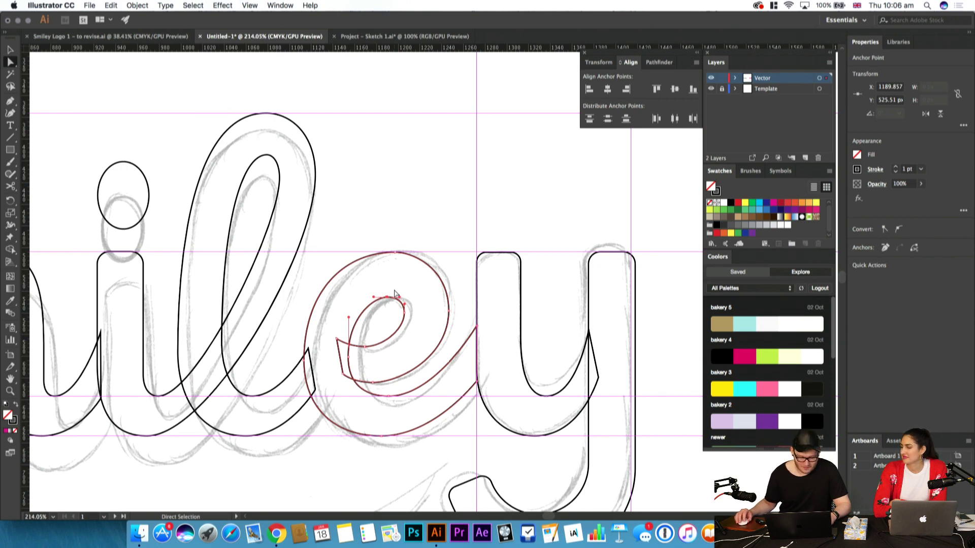
pyautogui.moveTo(415, 286); pyautogui.dragTo(383, 317)
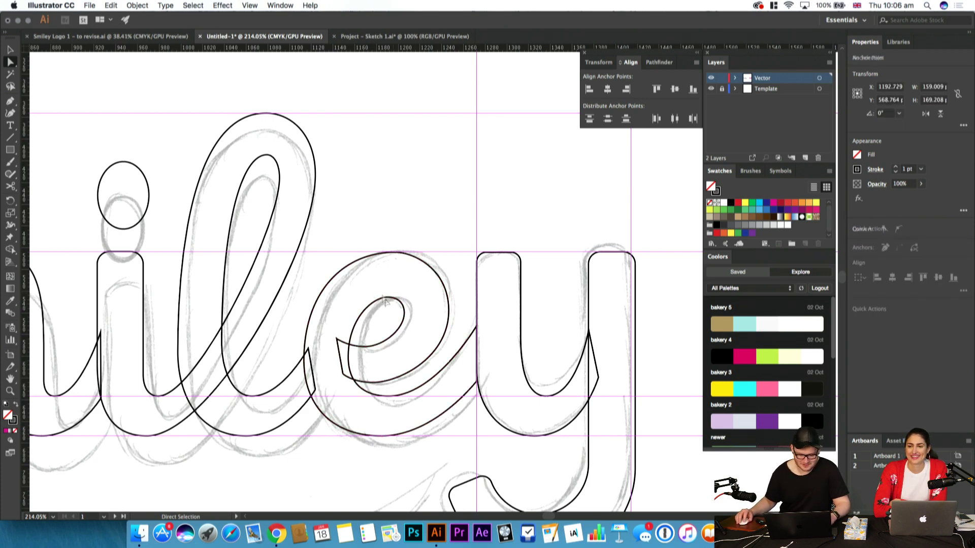
pyautogui.click(387, 298)
pyautogui.click(390, 287)
pyautogui.press('z')
pyautogui.moveTo(407, 328); pyautogui.dragTo(450, 289)
pyautogui.press('a')
pyautogui.click(357, 328)
pyautogui.click(367, 327)
pyautogui.click(357, 323)
pyautogui.moveTo(357, 323); pyautogui.dragTo(357, 314)
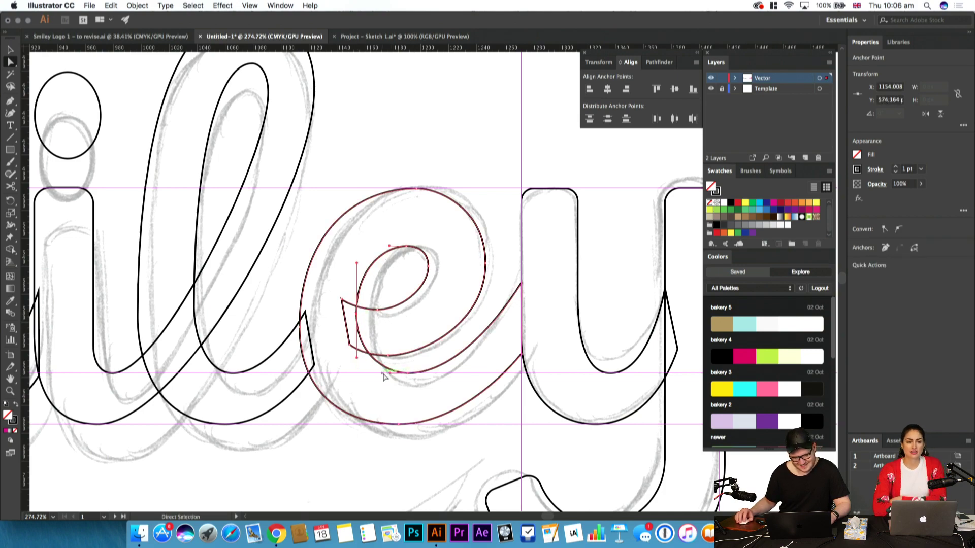
# Swap the e's fill and stroke so the letter is solid black with no outline
pyautogui.moveTo(390, 375); pyautogui.dragTo(397, 428)
pyautogui.click(387, 392)
pyautogui.press('z')
pyautogui.press('v')
pyautogui.click(405, 405)
pyautogui.hotkey('shift', 'x')
pyautogui.click(416, 443)
pyautogui.press('a')
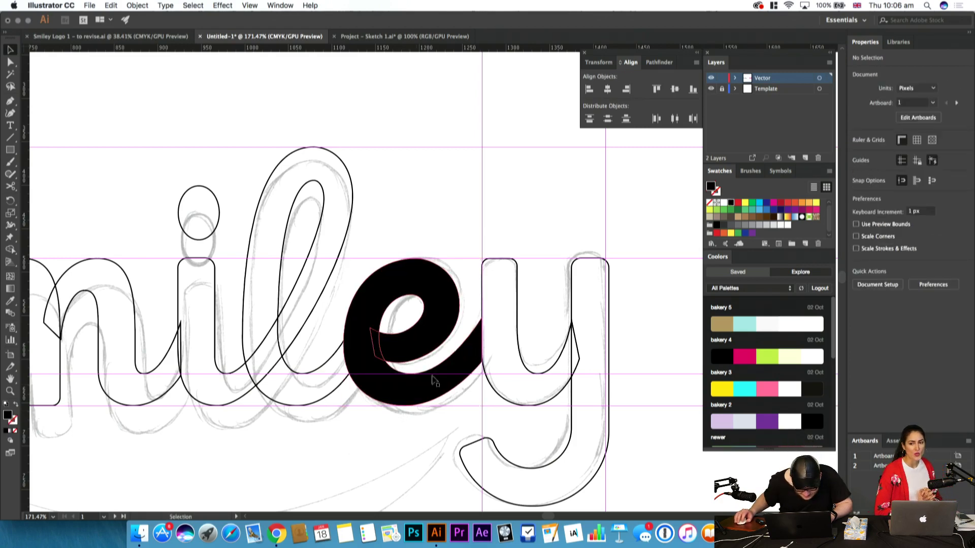
pyautogui.moveTo(363, 344); pyautogui.dragTo(399, 361)
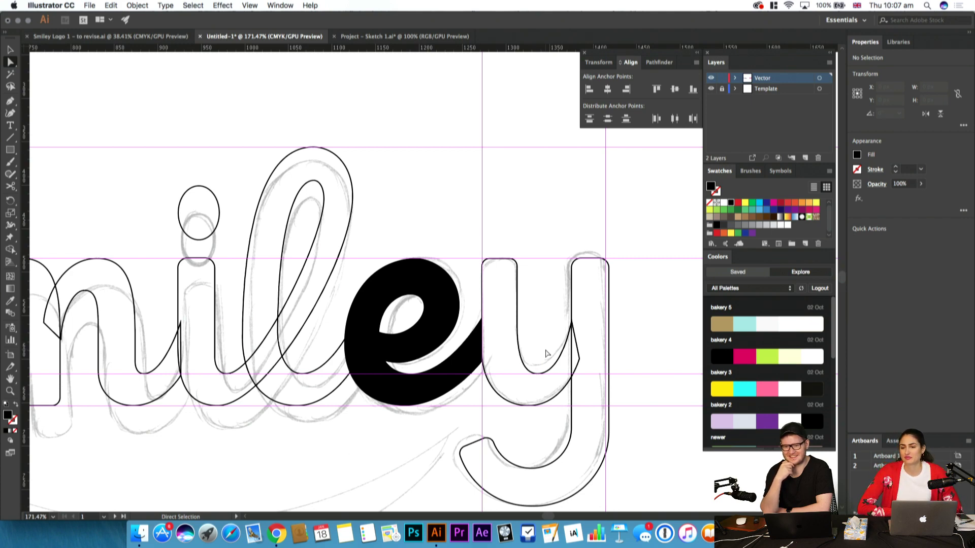
# Try a vertical guide at the left edge of the l and undo it
pyautogui.moveTo(547, 337); pyautogui.dragTo(493, 336)
pyautogui.moveTo(503, 341); pyautogui.dragTo(603, 322)
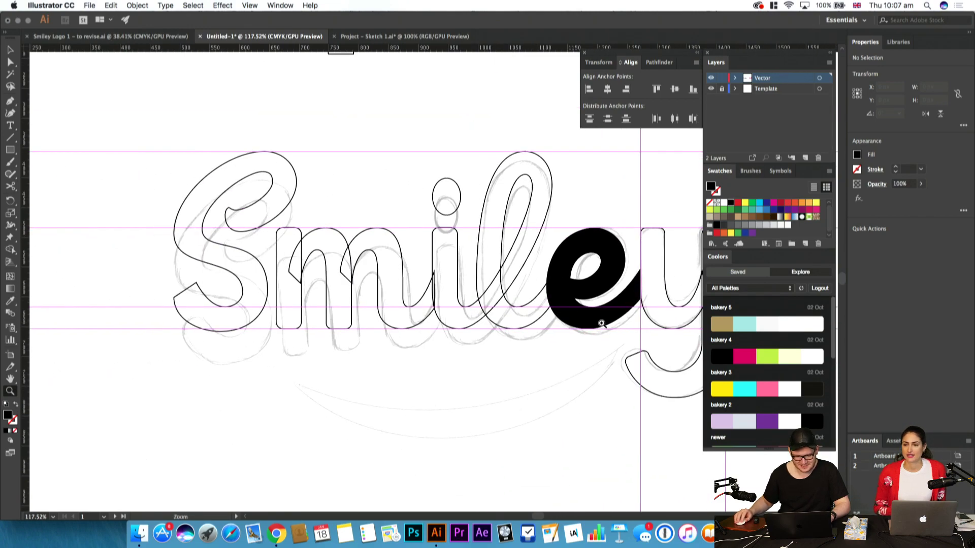
pyautogui.keyDown('alt'); pyautogui.click(472, 342); pyautogui.keyUp('alt')
pyautogui.moveTo(471, 342); pyautogui.dragTo(524, 337)
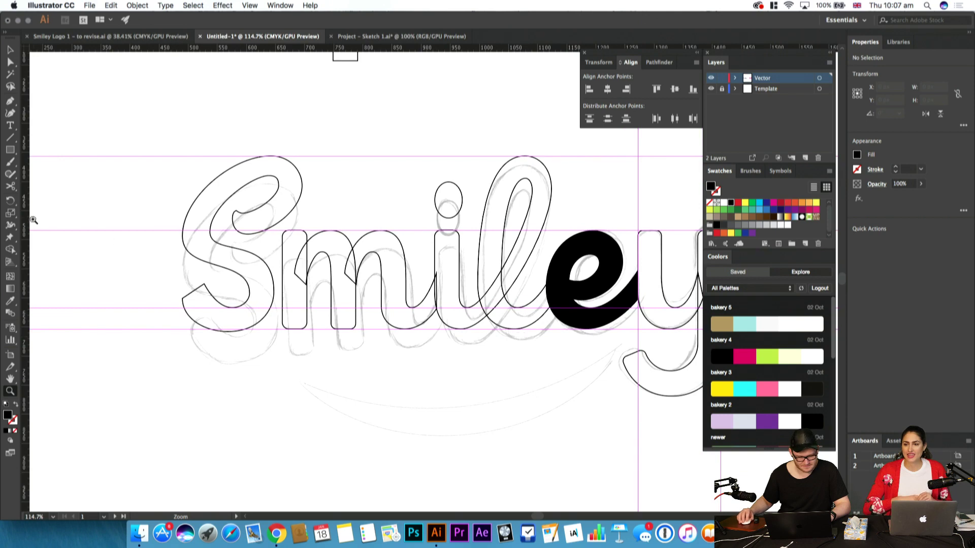
pyautogui.moveTo(31, 224); pyautogui.dragTo(480, 243)
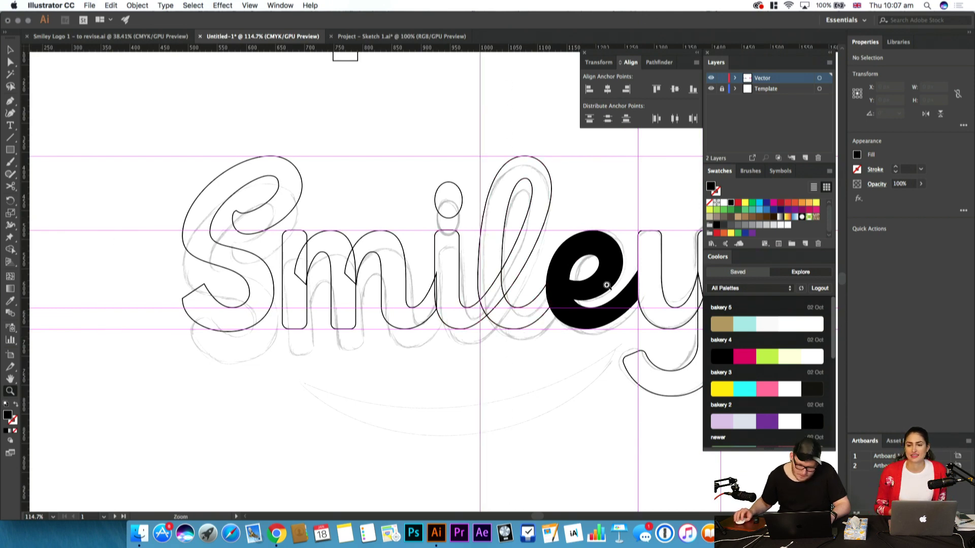
pyautogui.moveTo(574, 285); pyautogui.dragTo(386, 285)
pyautogui.moveTo(459, 304); pyautogui.dragTo(355, 320)
pyautogui.press('super+z')
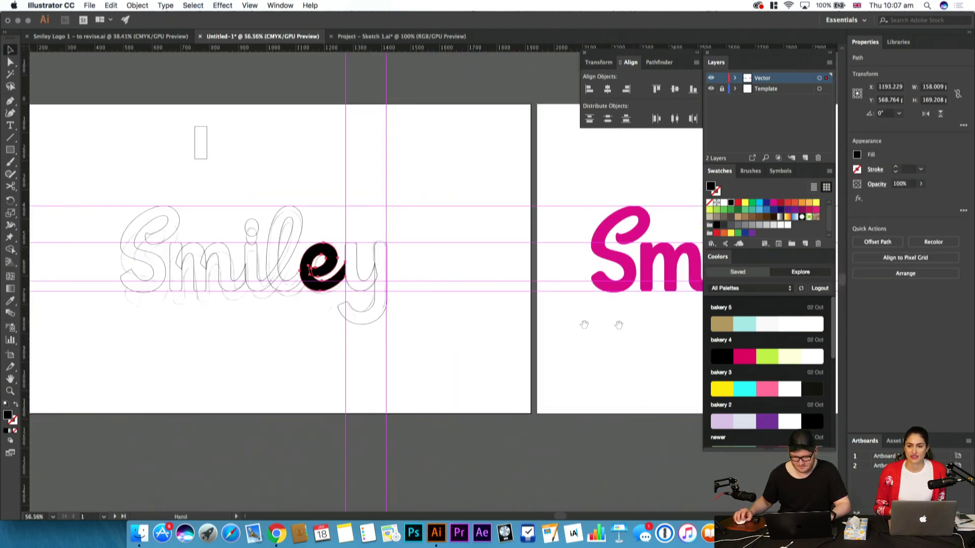
# Move the magenta Smil lettering up and to the left, clear of the second artboard's centre
pyautogui.moveTo(629, 324); pyautogui.dragTo(423, 320)
pyautogui.moveTo(586, 314); pyautogui.dragTo(386, 210)
pyautogui.moveTo(453, 249); pyautogui.dragTo(272, 91)
pyautogui.click(393, 198)
pyautogui.hscroll(-5, 394, 201)
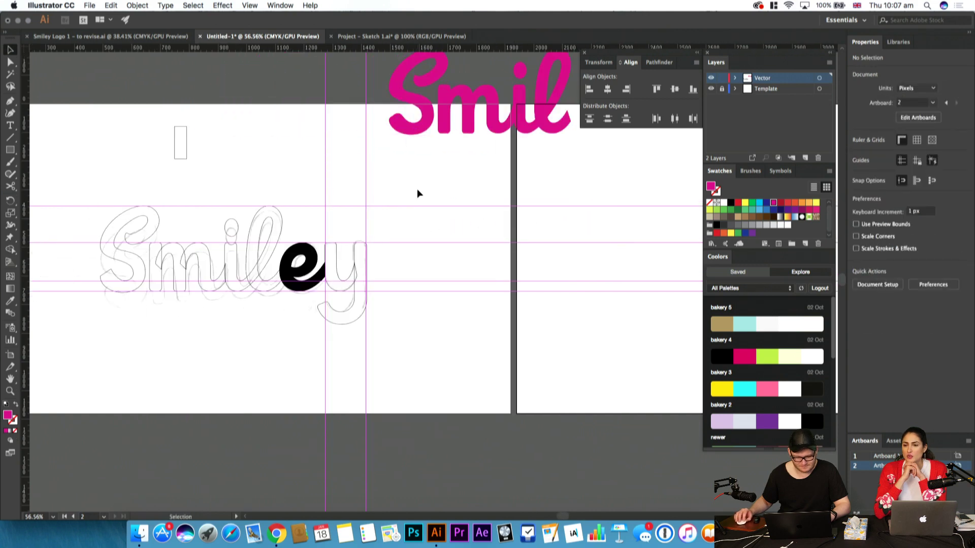
pyautogui.press('a')
pyautogui.press('v')
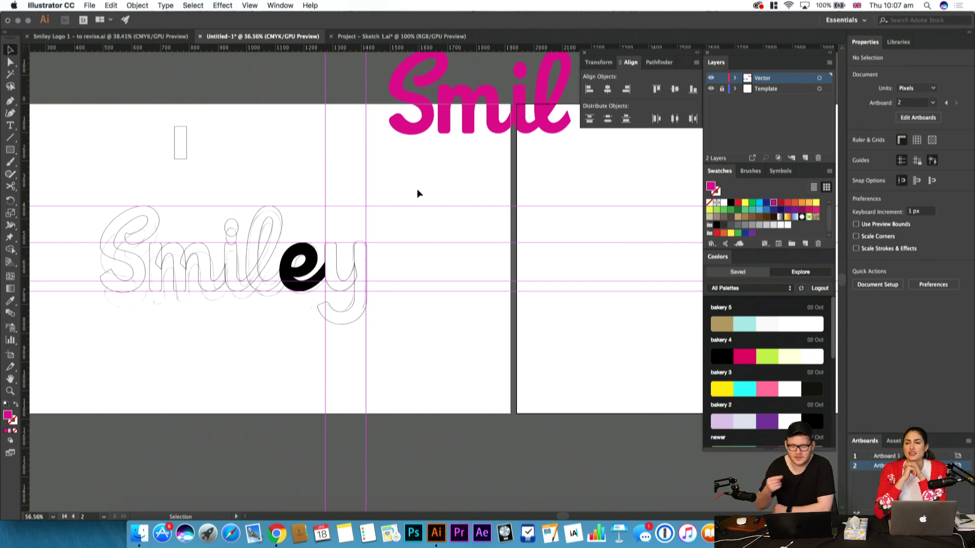
# Return the solid e to a black outline with no fill, matching the other letters
pyautogui.click(368, 229)
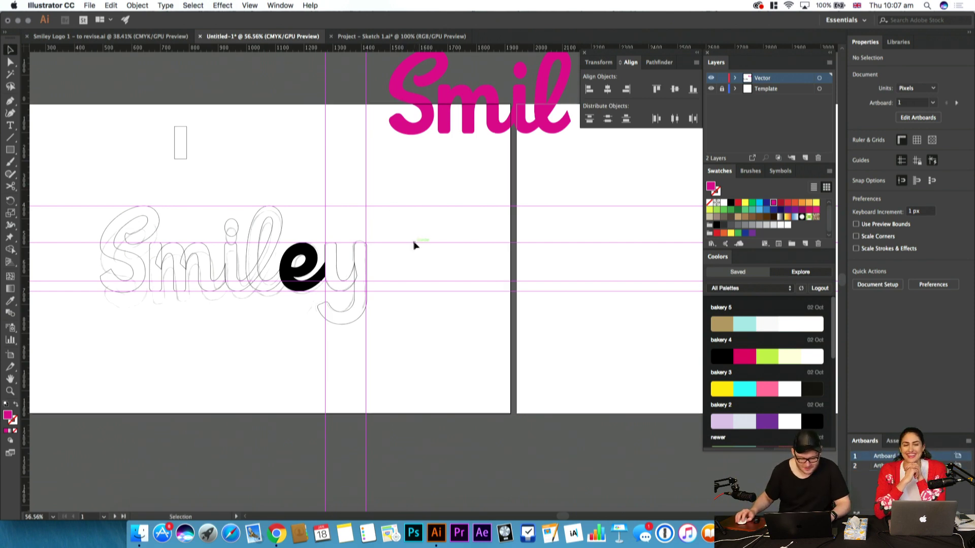
pyautogui.moveTo(98, 359); pyautogui.dragTo(178, 272)
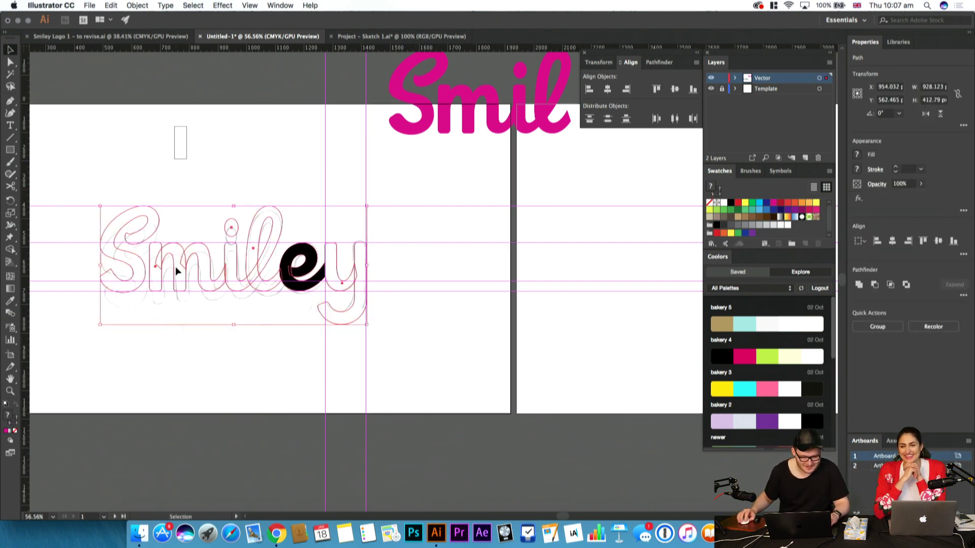
pyautogui.rightClick(176, 271)
pyautogui.click(477, 274)
pyautogui.click(477, 274)
pyautogui.press('space')
pyautogui.moveTo(373, 299); pyautogui.dragTo(430, 311)
pyautogui.click(424, 283)
pyautogui.press('/')
# Duplicate the whole outlined Smiley wordmark onto the second artboard and place it near the middle, level with the original
pyautogui.moveTo(520, 370); pyautogui.dragTo(153, 227)
pyautogui.moveTo(269, 247); pyautogui.dragTo(537, 279)
pyautogui.hscroll(10, 538, 279)
pyautogui.moveTo(384, 256); pyautogui.dragTo(609, 257)
pyautogui.click(543, 310)
pyautogui.press('space')
pyautogui.moveTo(542, 306); pyautogui.dragTo(383, 306)
pyautogui.press('super+a')
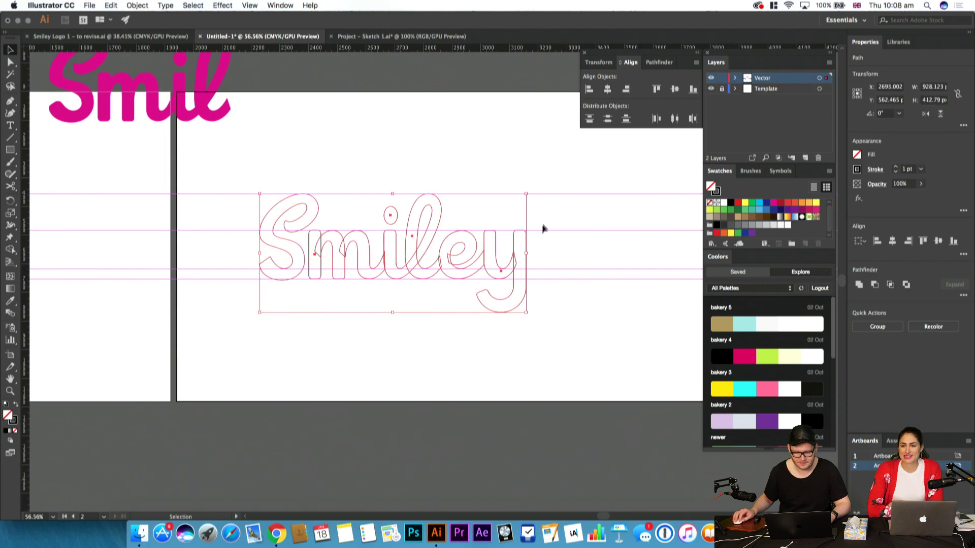
pyautogui.moveTo(512, 259); pyautogui.dragTo(580, 253)
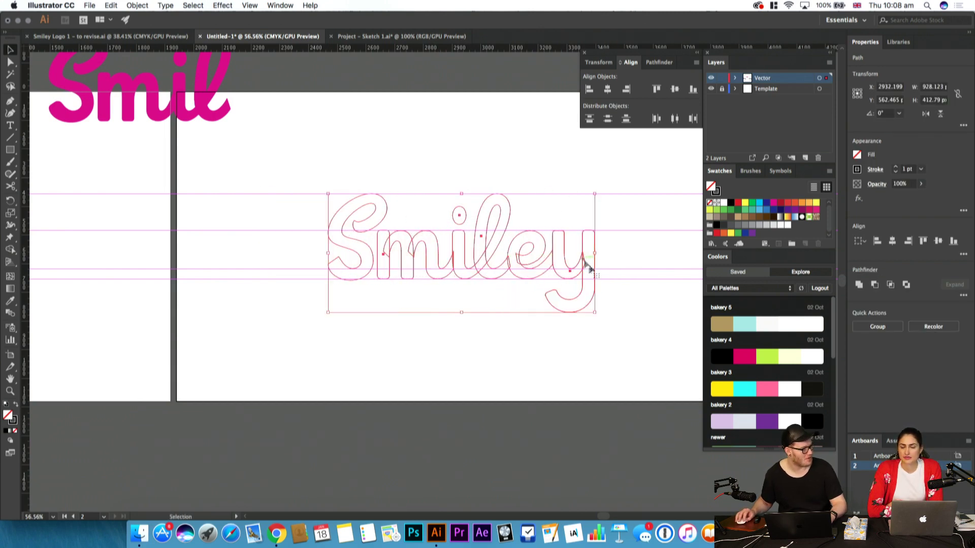
pyautogui.click(638, 346)
# Delete the straight edge of the copied S's lower terminal and the outer curve leading down to its bottom anchor
pyautogui.press('z')
pyautogui.moveTo(414, 248); pyautogui.dragTo(553, 298)
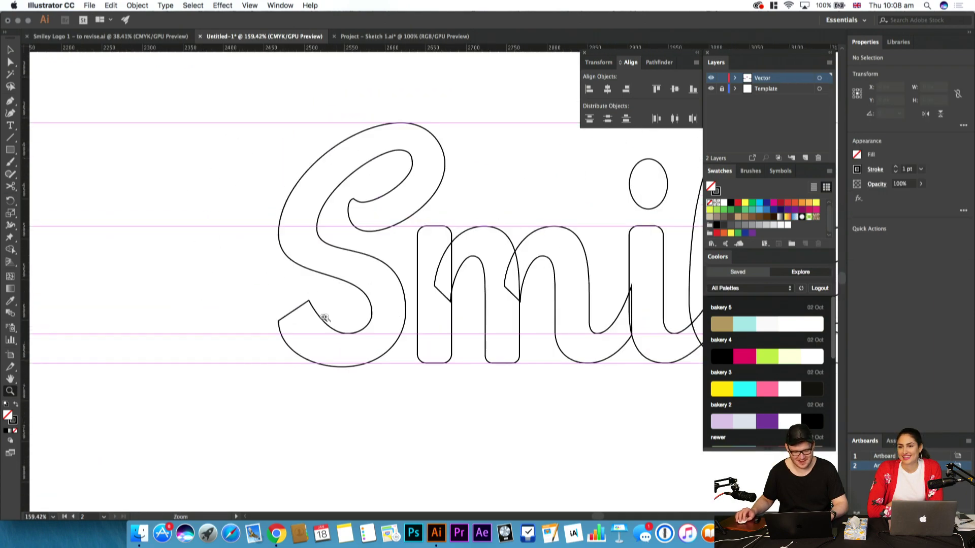
pyautogui.moveTo(335, 317); pyautogui.dragTo(305, 333)
pyautogui.press('a')
pyautogui.click(246, 371)
pyautogui.moveTo(245, 371); pyautogui.dragTo(246, 359)
pyautogui.click(294, 443)
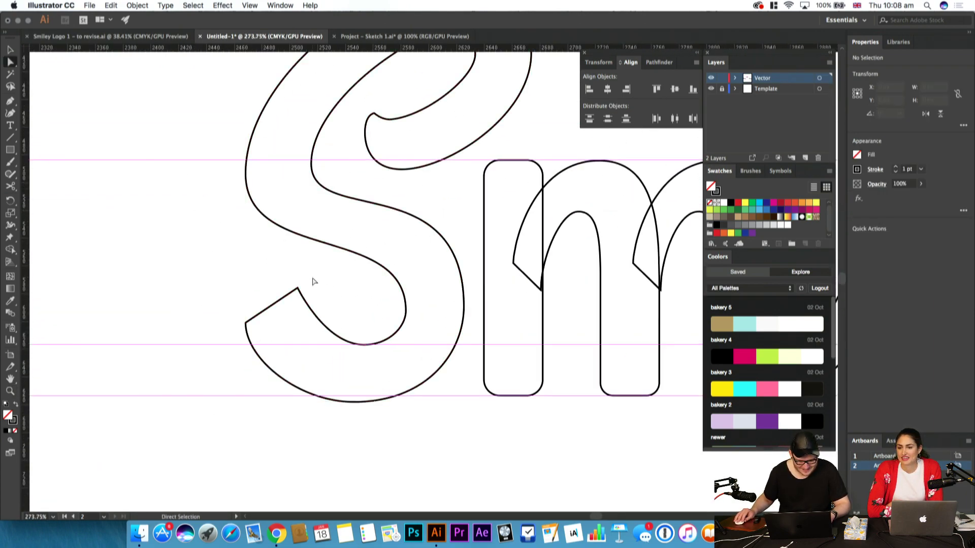
pyautogui.click(298, 288)
pyautogui.moveTo(298, 288)
pyautogui.mouseDown()
pyautogui.moveTo(292, 297)
pyautogui.moveTo(298, 288)
pyautogui.mouseUp()
pyautogui.press('Delete')
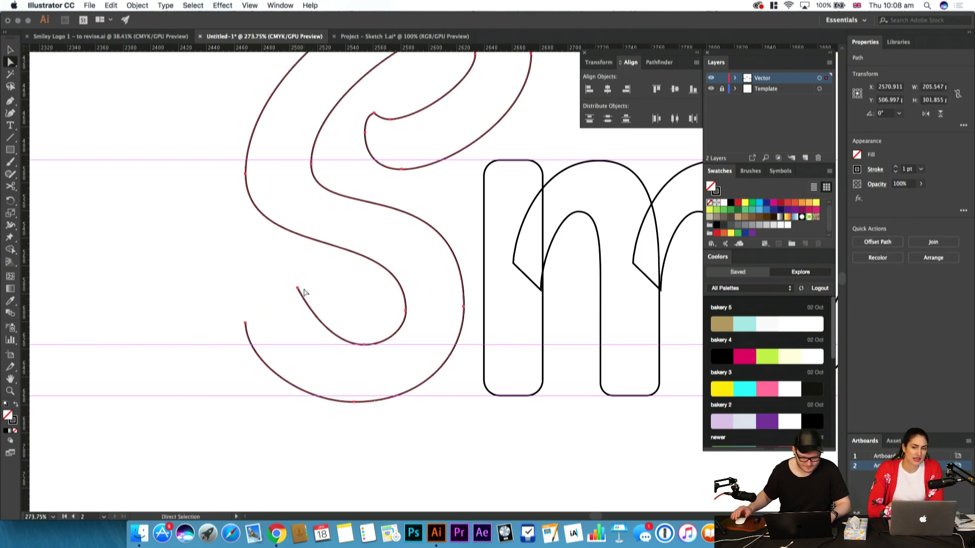
pyautogui.press('Delete')
# Redraw the S's lower outer curve with the Pen tool from the bottom anchor up to a new, slightly shorter end
pyautogui.press('p')
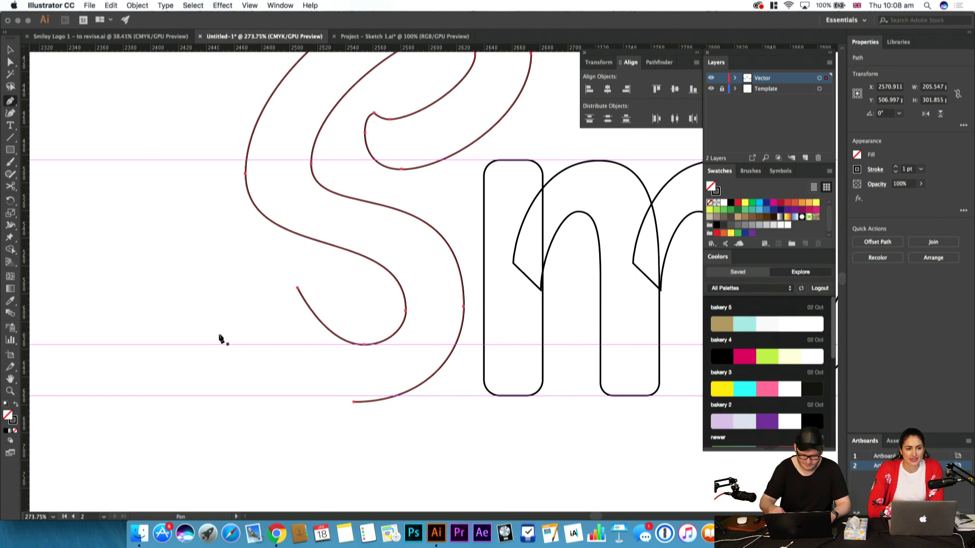
pyautogui.moveTo(354, 402); pyautogui.dragTo(309, 401)
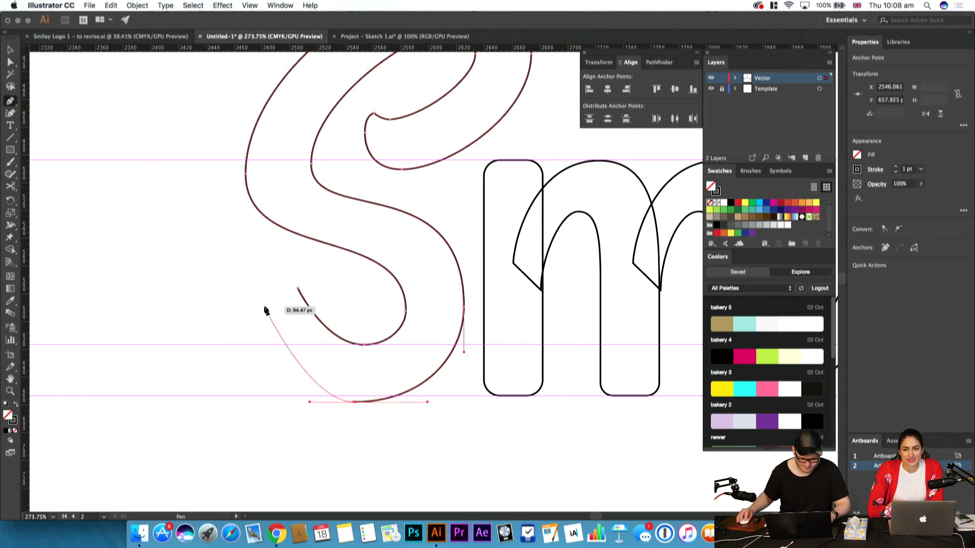
pyautogui.moveTo(254, 331); pyautogui.dragTo(254, 305)
# Lengthen the left handle of the S's bottom anchor to make the redrawn curve fuller
pyautogui.press('a')
pyautogui.click(319, 426)
pyautogui.click(321, 399)
pyautogui.moveTo(309, 403); pyautogui.dragTo(286, 402)
pyautogui.click(279, 424)
pyautogui.click(354, 401)
pyautogui.click(350, 421)
pyautogui.press('super+z')
# Close the S's lower terminal with a curved edge from the new outer end to the inner tip
pyautogui.press('p')
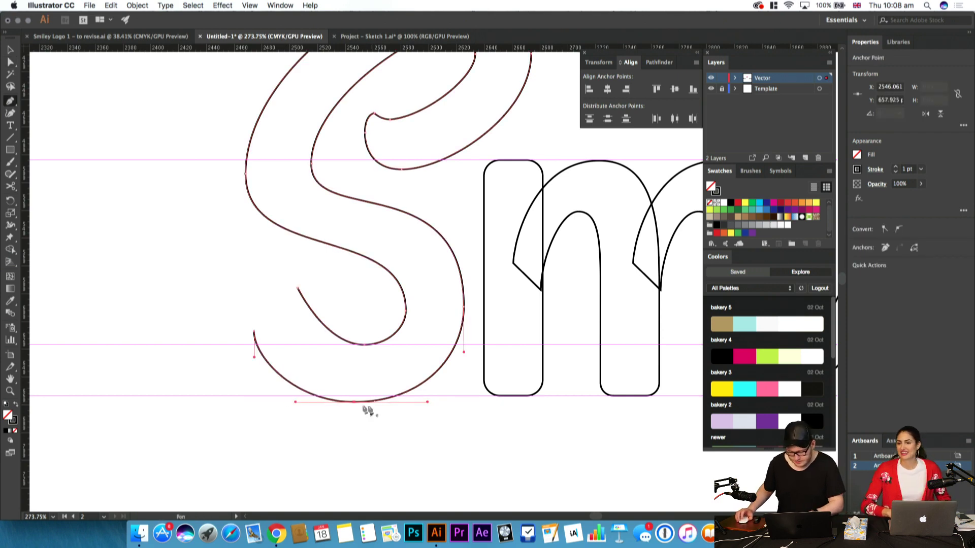
pyautogui.moveTo(254, 331); pyautogui.dragTo(259, 315)
pyautogui.click(297, 288)
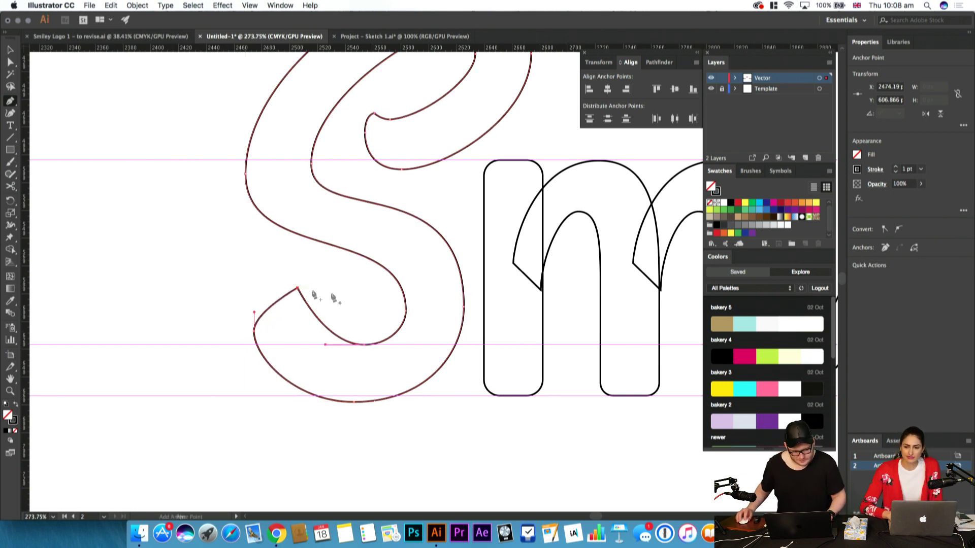
# Round the sharp inner tip of the S's lower terminal to a radius of about 8 px
pyautogui.keyDown('super'); pyautogui.click(364, 304); pyautogui.keyUp('super')
pyautogui.moveTo(350, 306); pyautogui.dragTo(275, 324)
pyautogui.press('a')
pyautogui.click(278, 306)
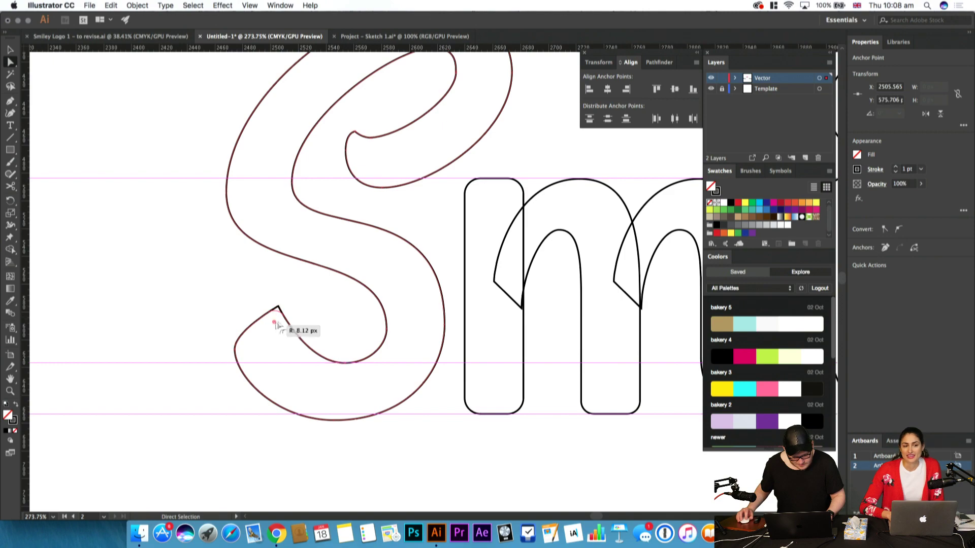
pyautogui.click(330, 316)
# Examine the reshaped S together with the rest of the wordmark on the second artboard
pyautogui.press('z')
pyautogui.moveTo(335, 315); pyautogui.dragTo(290, 334)
pyautogui.moveTo(289, 333); pyautogui.dragTo(179, 379)
pyautogui.moveTo(337, 396); pyautogui.dragTo(195, 385)
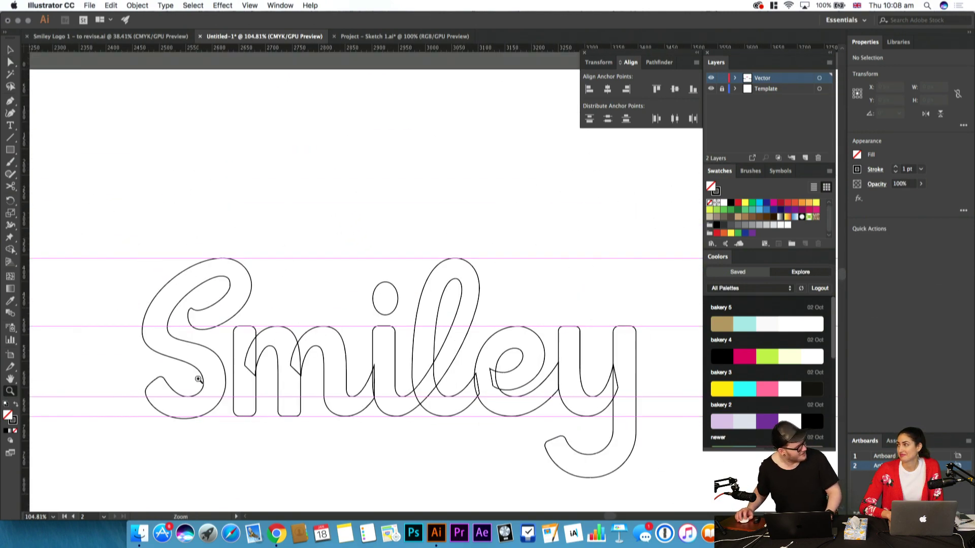
pyautogui.scroll(-2, 402, 296)
pyautogui.hscroll(2, 401, 296)
pyautogui.moveTo(388, 330); pyautogui.dragTo(305, 356)
pyautogui.press('v')
pyautogui.press('z')
pyautogui.moveTo(304, 356); pyautogui.dragTo(304, 328)
pyautogui.press('v')
# Select all the Smiley letters on the second artboard and toggle the outline view
pyautogui.moveTo(186, 187); pyautogui.dragTo(591, 371)
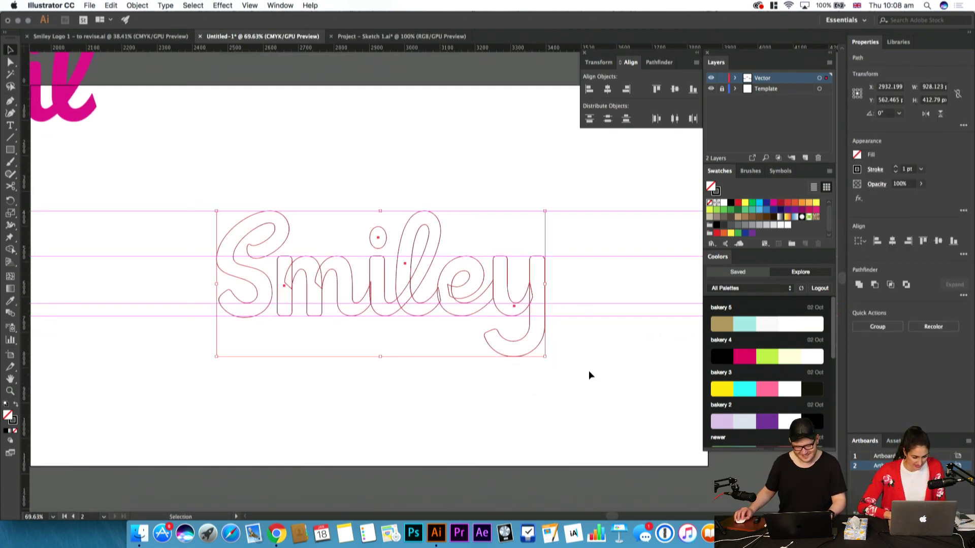
pyautogui.press('super+y')
pyautogui.click(596, 446)
pyautogui.hscroll(-1, 595, 446)
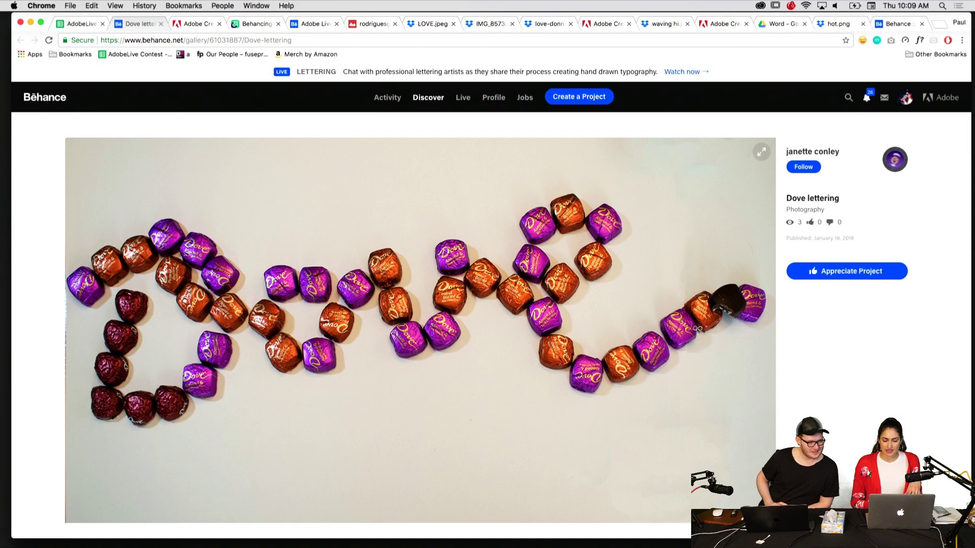
# View the Dove lettering project's photos at full size in Chrome, from the chocolate lettering to the packaging, and close the viewer
pyautogui.click(720, 304)
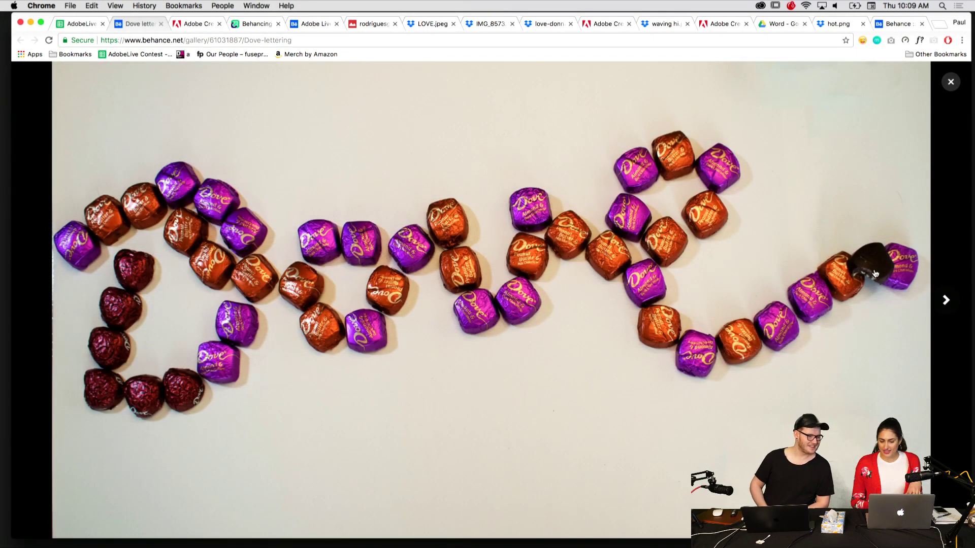
pyautogui.click(876, 274)
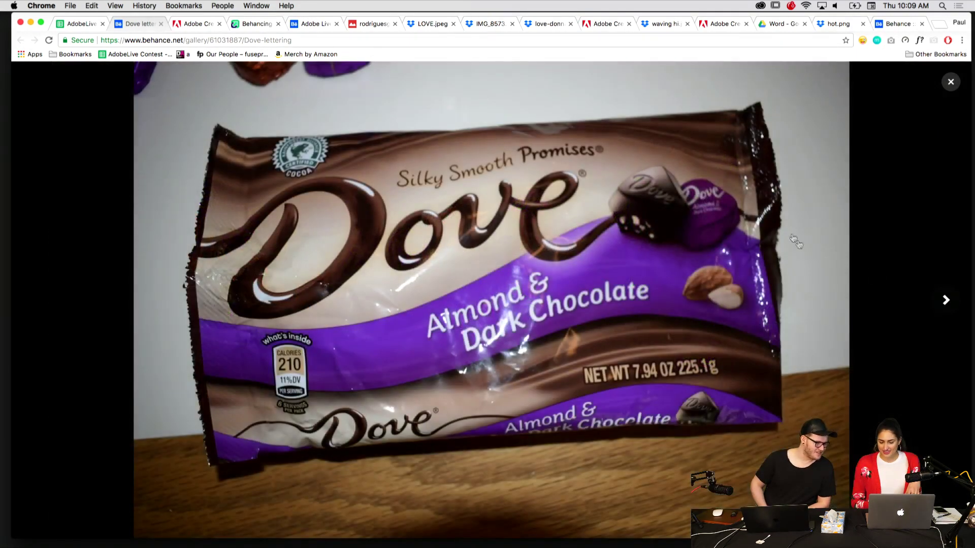
pyautogui.click(949, 82)
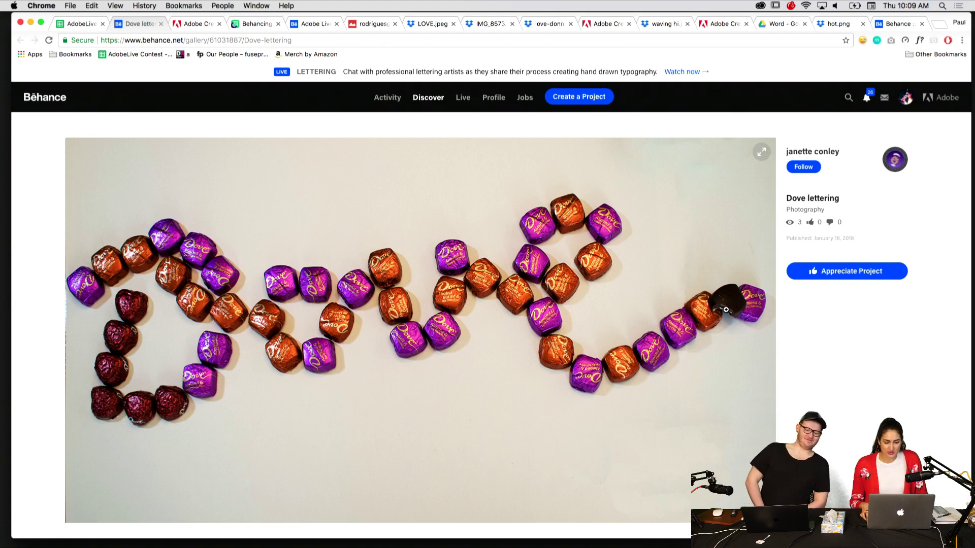
# View the pine-needle lettering photo and the Behancing Live post on Imgur
pyautogui.hotkey('ctrl', 'Tab')
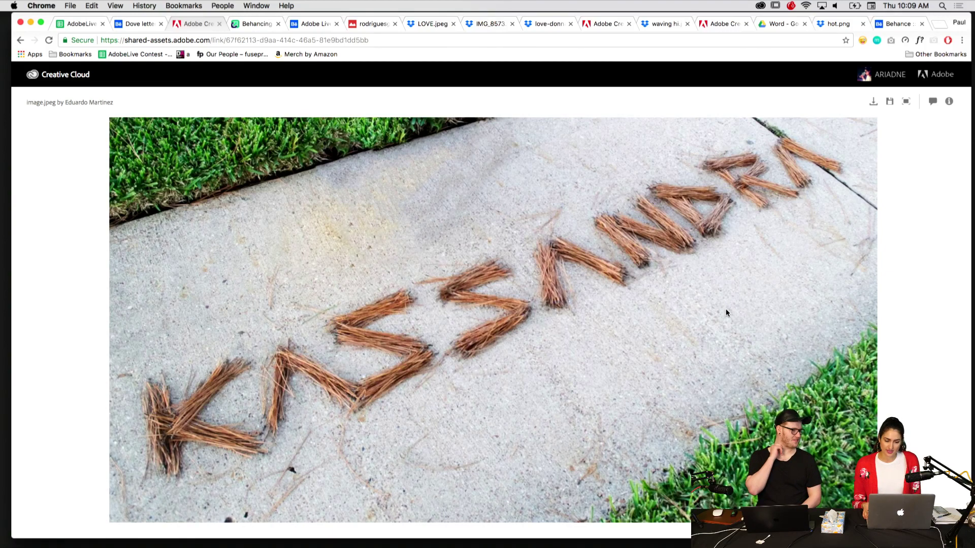
pyautogui.press('super+alt+Right')
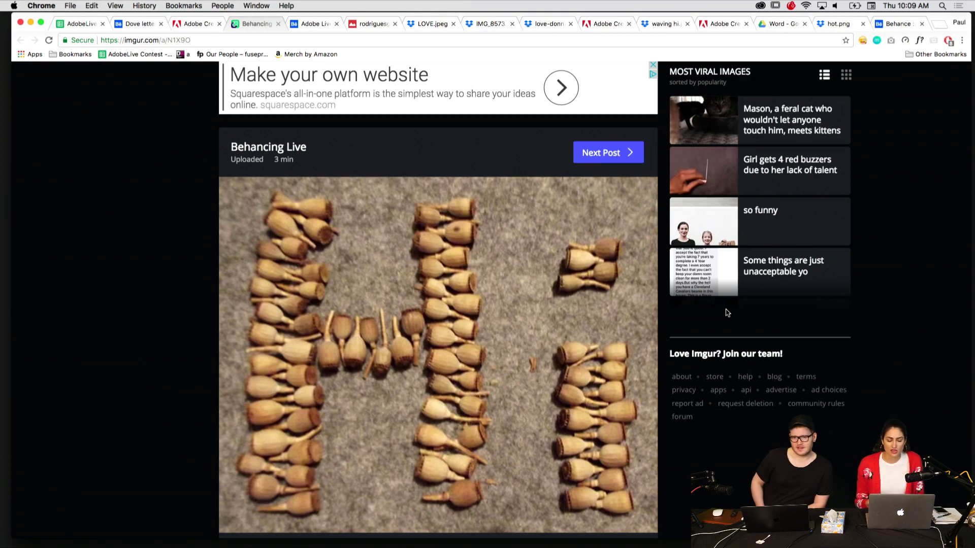
pyautogui.scroll(-2, 559, 420)
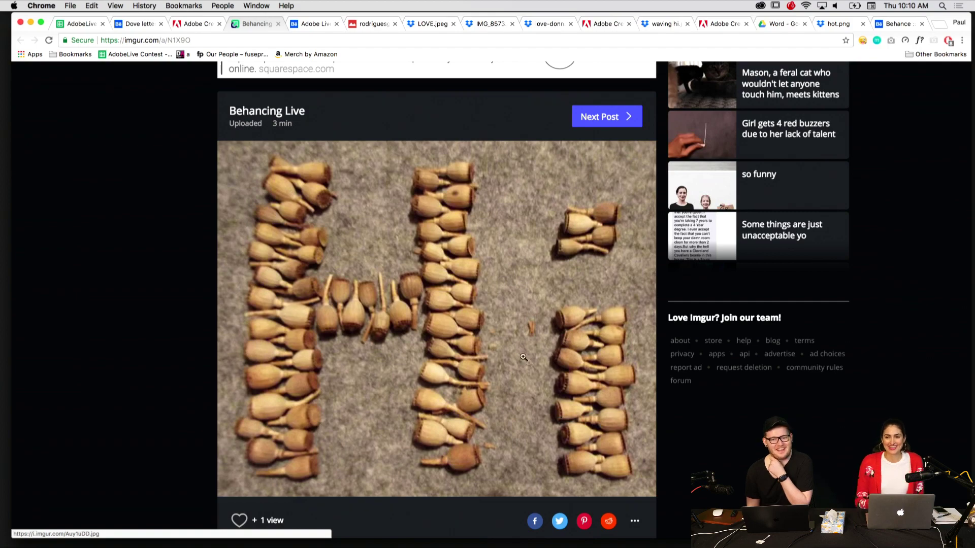
# View the next lettering contest entries, from the Hi photo through It's Not Crap, Cine and LOVE to the marker-pen lettering
pyautogui.scroll(5, 500, 353)
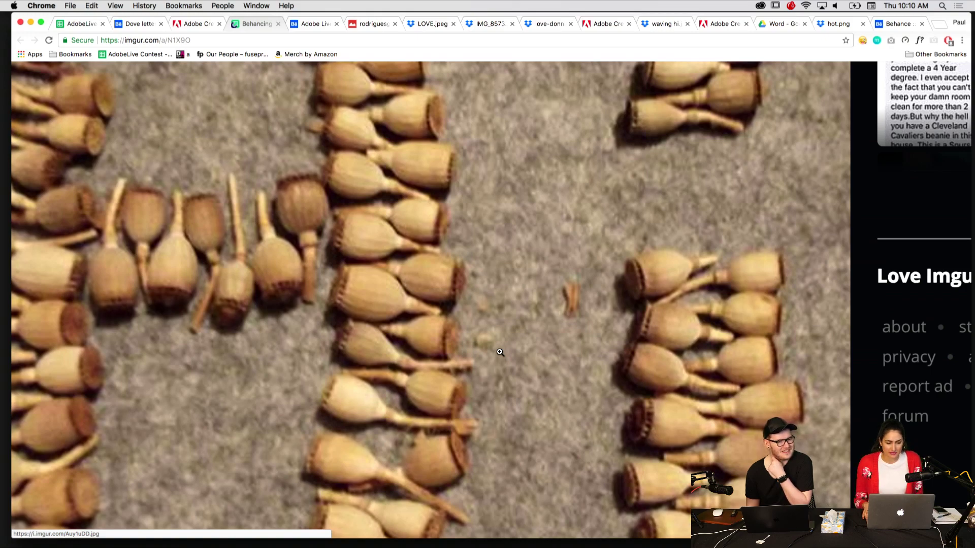
pyautogui.hotkey('ctrl', 'Tab')
pyautogui.scroll(-5, 330, 425)
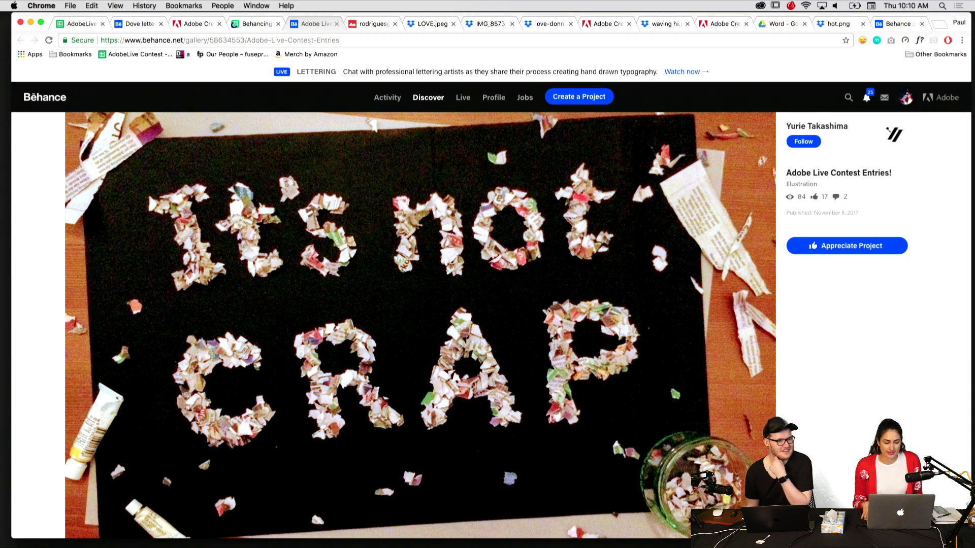
pyautogui.hotkey('ctrl', 'Tab')
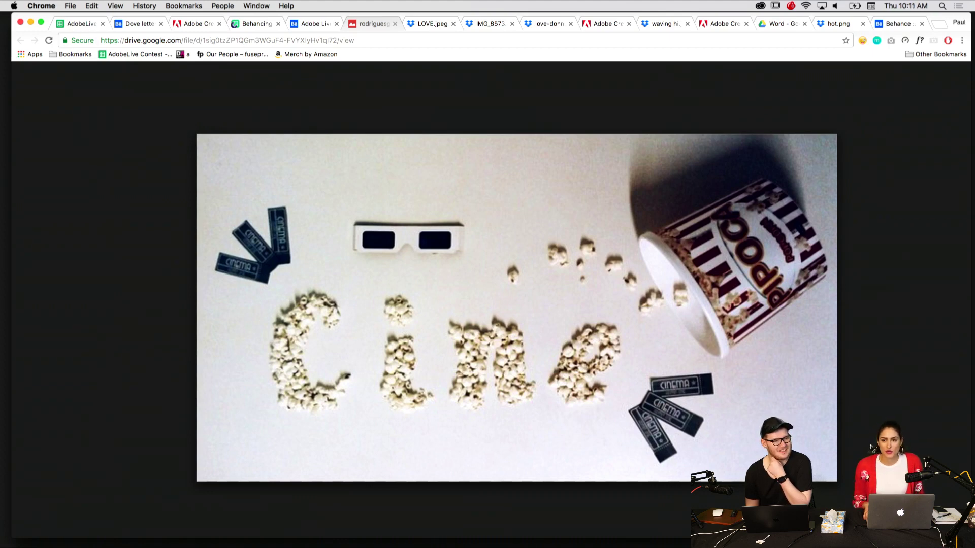
pyautogui.press('super+alt+Right')
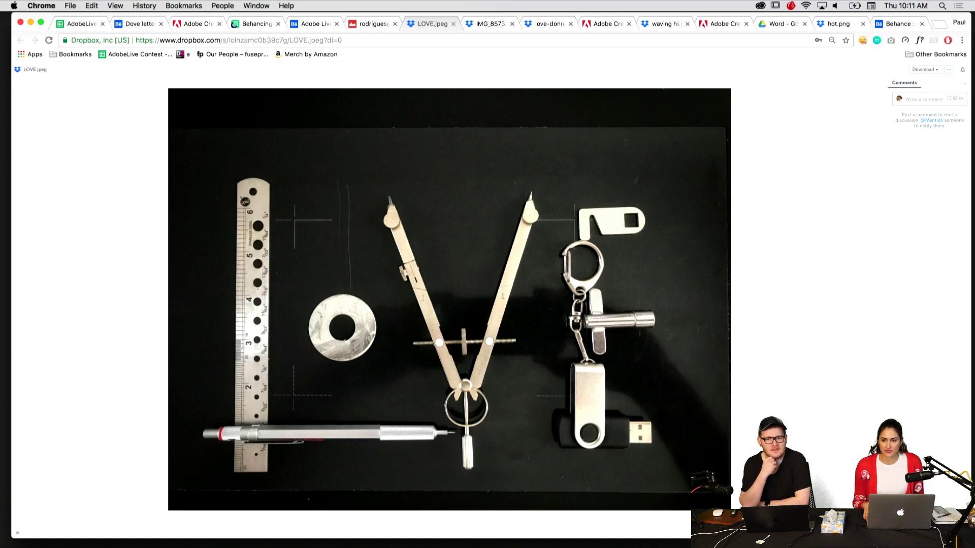
pyautogui.hotkey('ctrl', 'Tab')
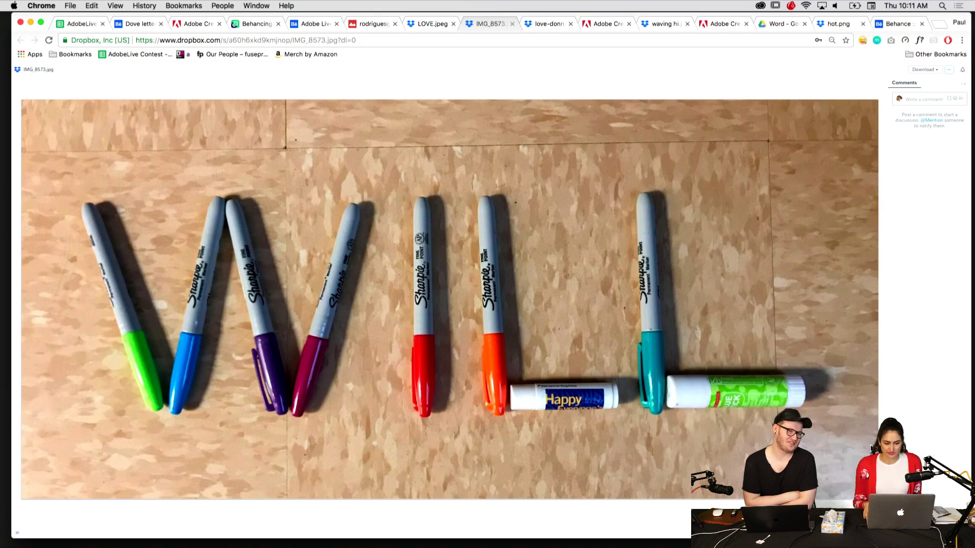
pyautogui.press('super+alt+Right')
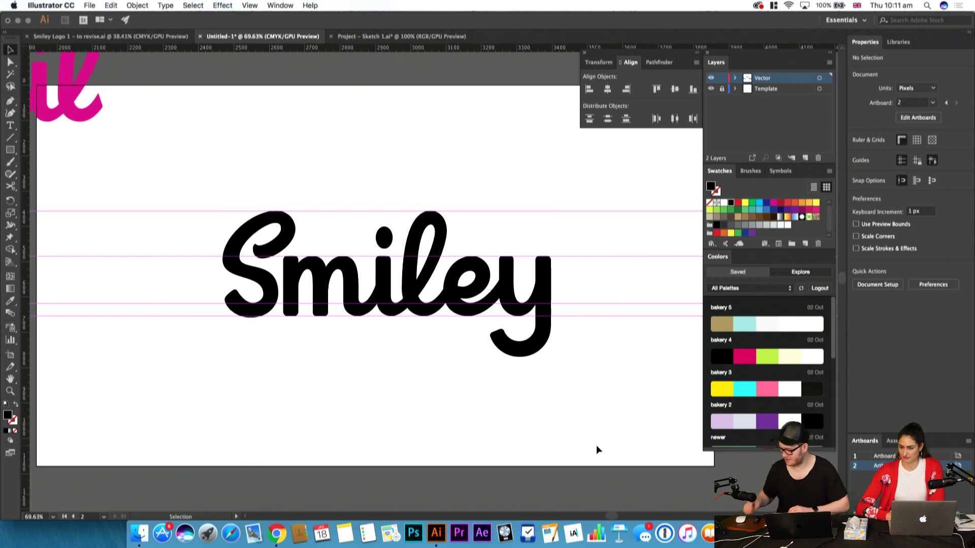
# In Illustrator, examine the joined i and l path and then the whole Smiley wordmark on the second artboard with guides hidden
pyautogui.moveTo(542, 276); pyautogui.dragTo(628, 257)
pyautogui.press('z')
pyautogui.moveTo(503, 289); pyautogui.dragTo(408, 280)
pyautogui.press('v')
pyautogui.moveTo(545, 259); pyautogui.dragTo(539, 281)
pyautogui.click(540, 281)
pyautogui.click(345, 319)
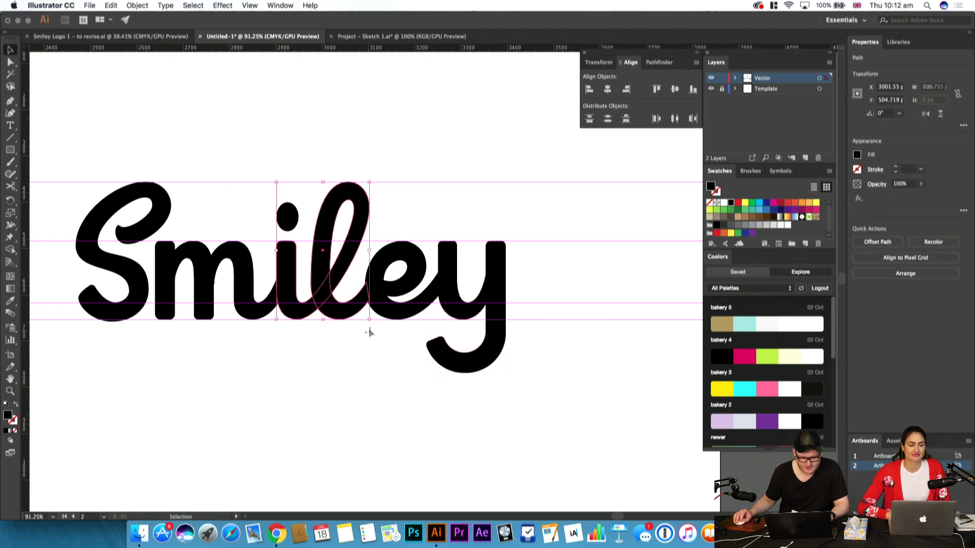
pyautogui.click(386, 371)
pyautogui.press('z')
pyautogui.moveTo(310, 288); pyautogui.dragTo(409, 280)
pyautogui.moveTo(378, 319); pyautogui.dragTo(399, 357)
pyautogui.press('v')
pyautogui.click(433, 315)
pyautogui.press('z')
pyautogui.moveTo(487, 310); pyautogui.dragTo(322, 368)
pyautogui.moveTo(366, 341); pyautogui.dragTo(322, 362)
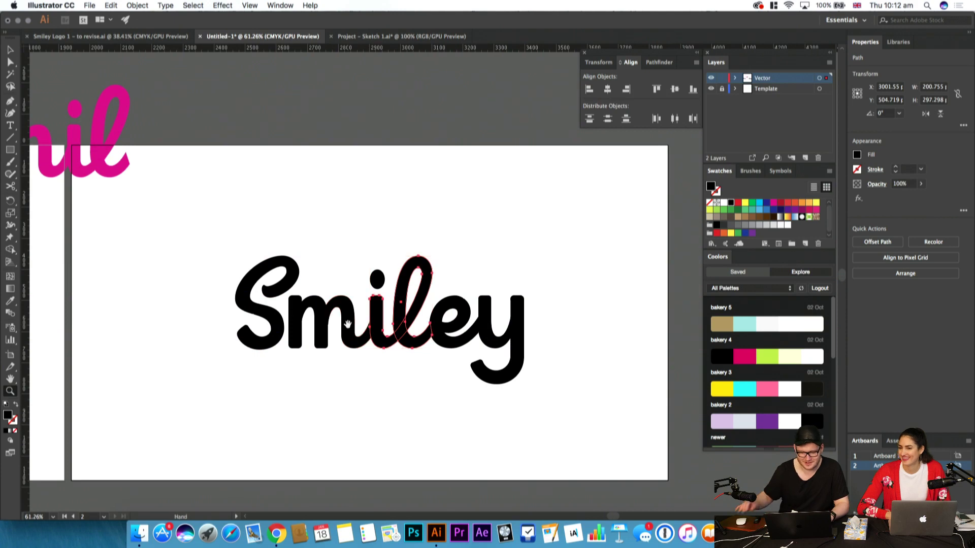
pyautogui.moveTo(383, 370); pyautogui.dragTo(375, 391)
pyautogui.press('v')
pyautogui.click(389, 448)
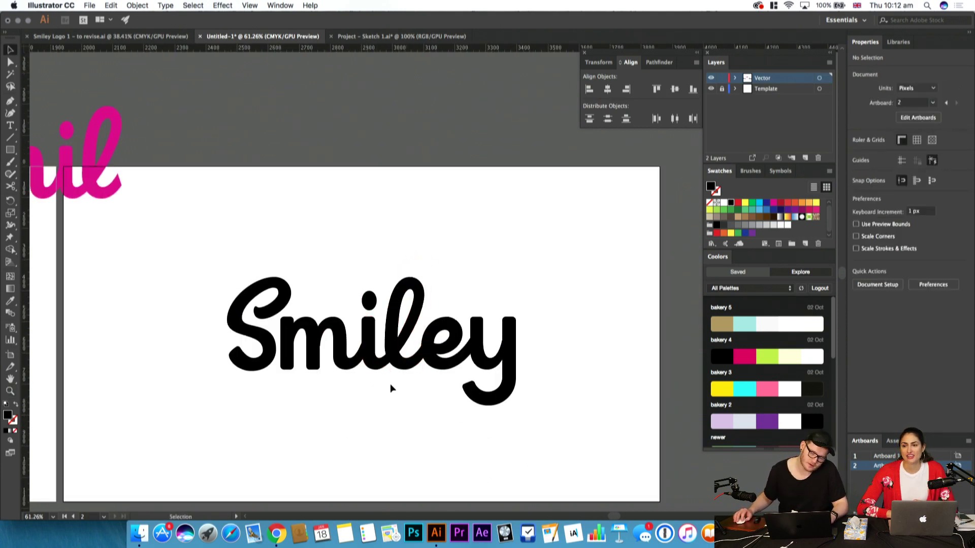
# Draw a circle about 898 px in diameter over the wordmark, with no fill and a 1 pt black stroke
pyautogui.press('l')
pyautogui.moveTo(314, 400); pyautogui.dragTo(477, 280)
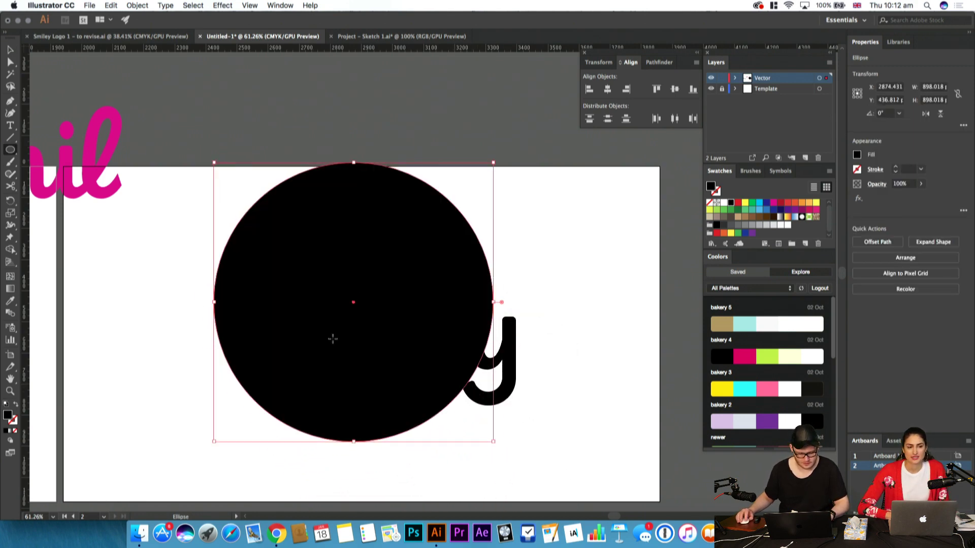
pyautogui.hotkey('shift', 'x')
# Cut the circle with the Scissors tool along a new horizontal guide below the baseline and delete the upper arc
pyautogui.press('c')
pyautogui.moveTo(353, 47); pyautogui.dragTo(329, 381)
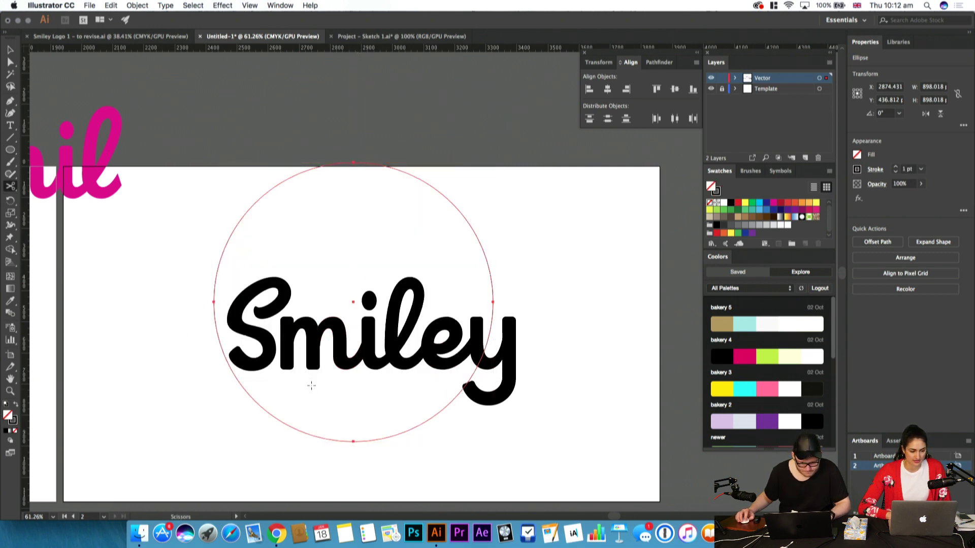
pyautogui.press('super+semicolon')
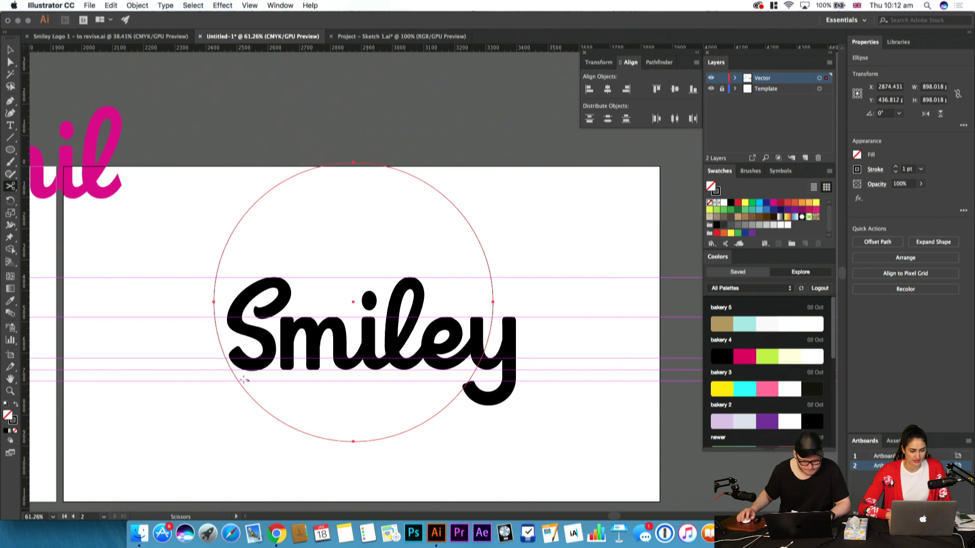
pyautogui.click(238, 381)
pyautogui.click(467, 380)
pyautogui.press('v')
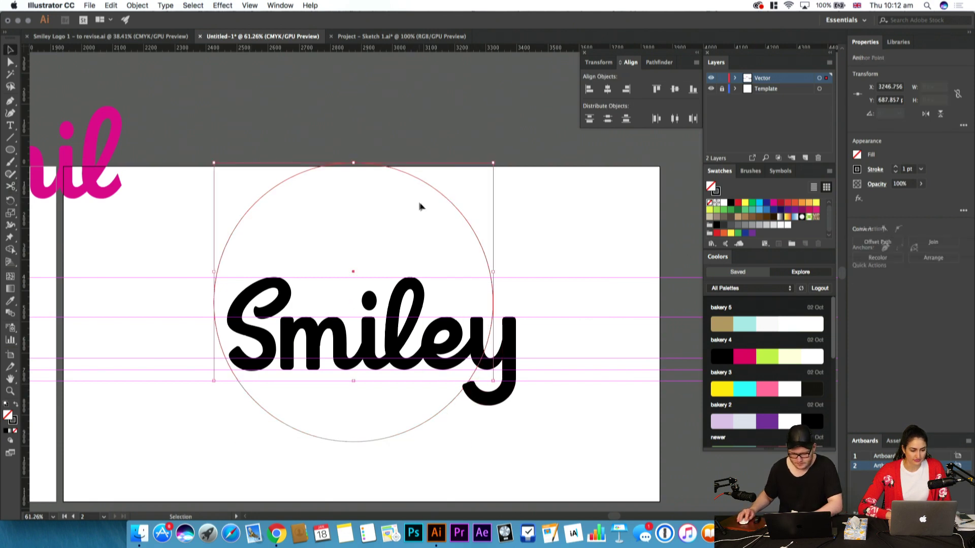
pyautogui.press('Delete')
# Scale the remaining arc down to about 532 px wide and position it beneath the wordmark as a smile
pyautogui.moveTo(349, 427); pyautogui.dragTo(533, 299)
pyautogui.press('v')
pyautogui.click(509, 379)
pyautogui.moveTo(640, 403); pyautogui.dragTo(636, 399)
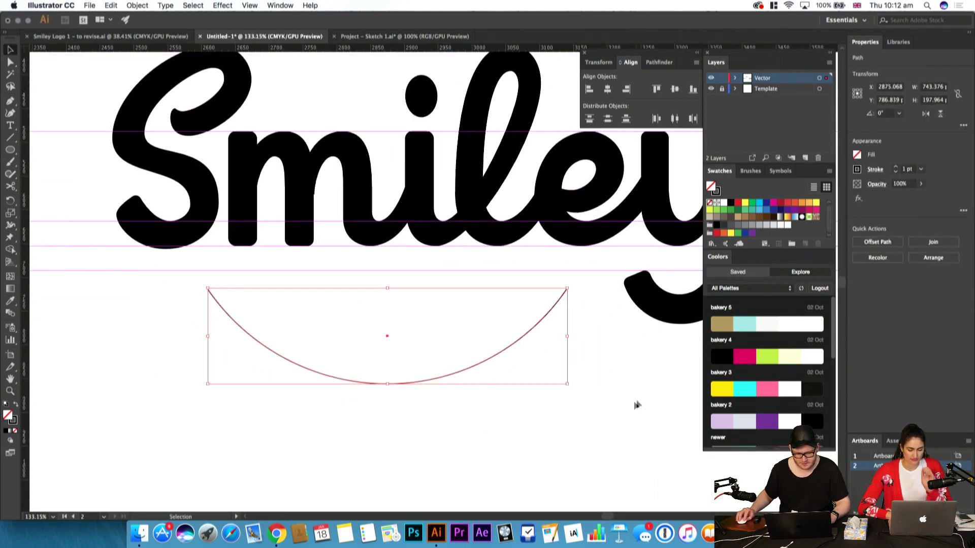
pyautogui.click(637, 400)
pyautogui.moveTo(552, 390); pyautogui.dragTo(553, 431)
pyautogui.moveTo(496, 397); pyautogui.dragTo(509, 386)
pyautogui.click(537, 458)
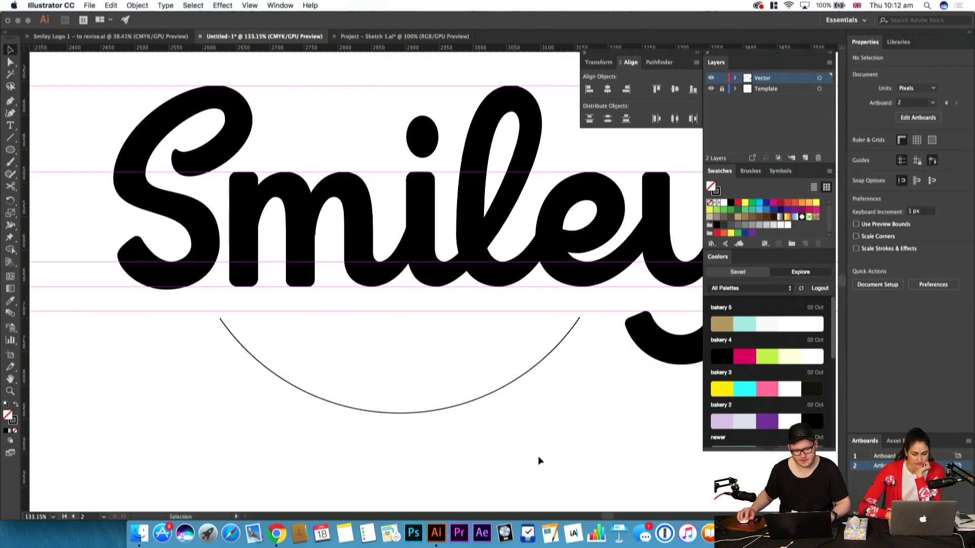
pyautogui.moveTo(538, 462); pyautogui.dragTo(481, 442)
# Thicken the middle of the smile to about 39.4 pt with the Width tool, tapering to both ends, and shift it slightly
pyautogui.click(340, 393)
pyautogui.hotkey('shift', 'w')
pyautogui.moveTo(342, 392); pyautogui.dragTo(343, 401)
pyautogui.press('v')
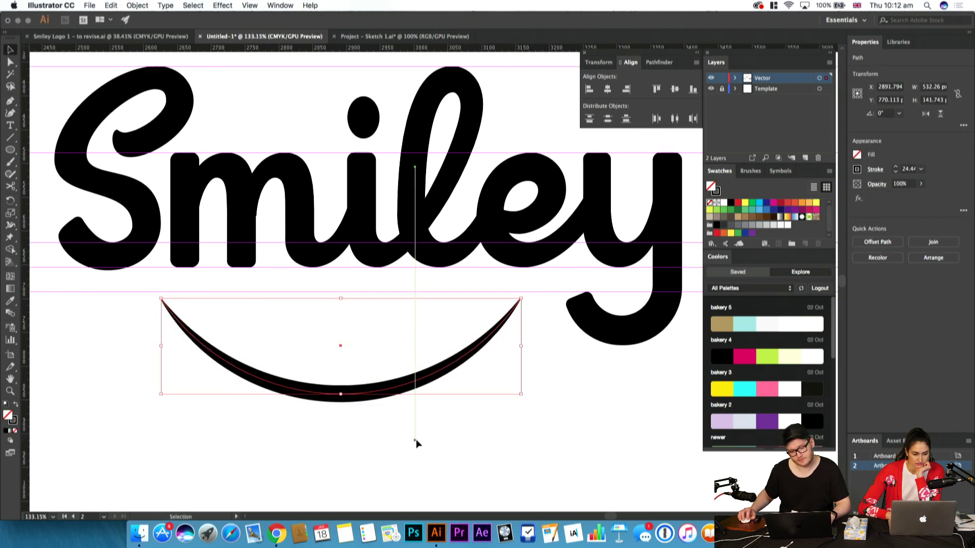
pyautogui.hscroll(2, 416, 441)
pyautogui.scroll(1, 416, 441)
pyautogui.hotkey('shift', 'w')
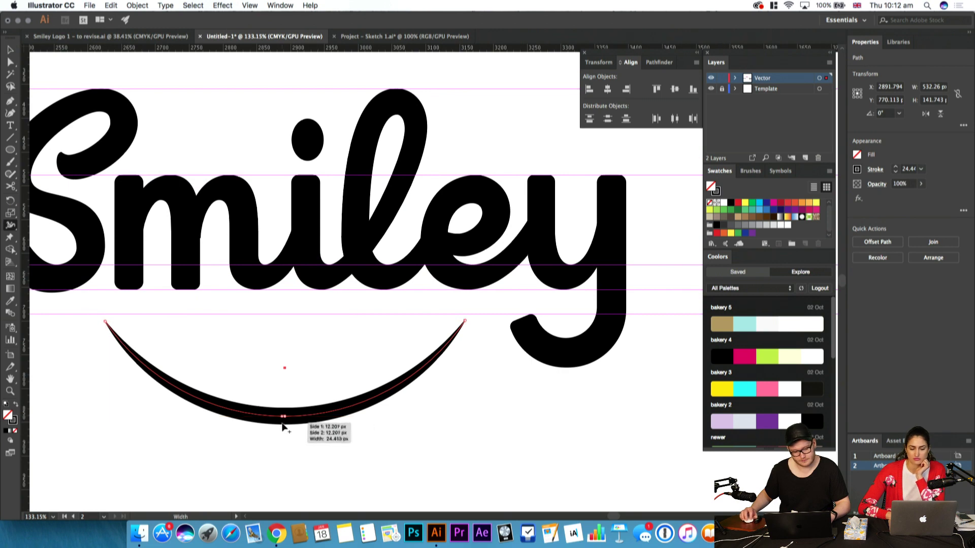
pyautogui.moveTo(285, 428); pyautogui.dragTo(338, 418)
pyautogui.press('v')
pyautogui.click(324, 436)
pyautogui.scroll(1, 325, 437)
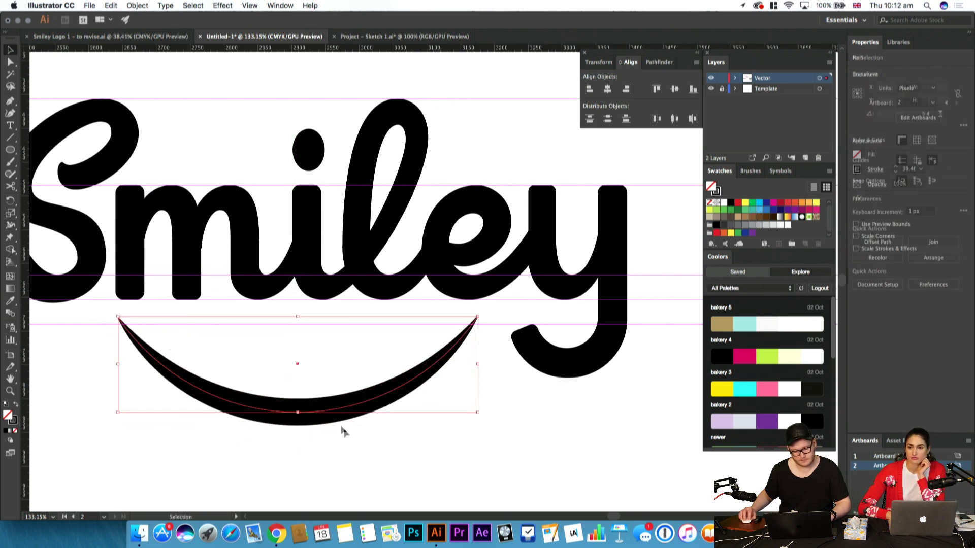
# Widen the smile to about 590 px and move it up closer to the letters
pyautogui.click(539, 390)
pyautogui.moveTo(523, 394); pyautogui.dragTo(377, 407)
pyautogui.click(355, 401)
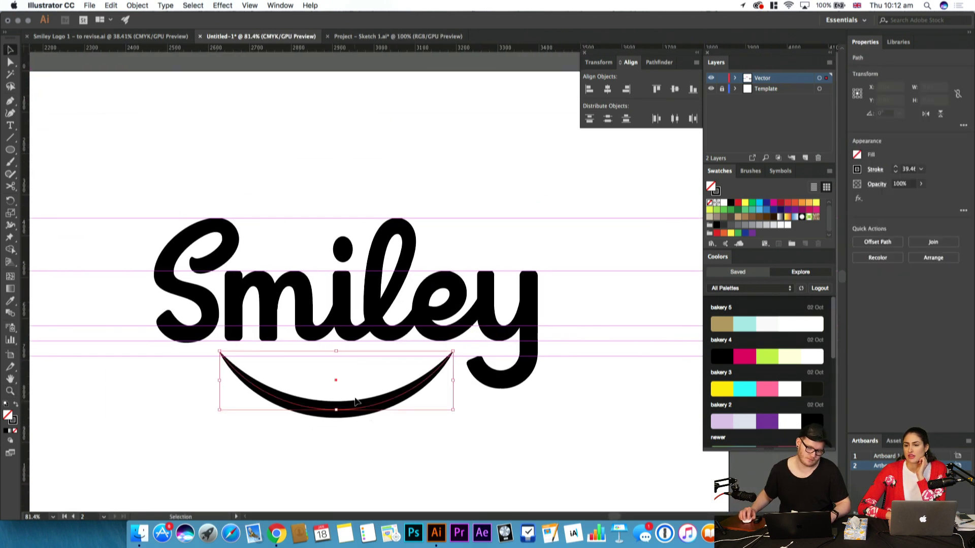
pyautogui.moveTo(355, 374); pyautogui.dragTo(456, 406)
pyautogui.click(473, 401)
pyautogui.press('v')
pyautogui.click(361, 410)
pyautogui.hotkey('shift', 'Up')
pyautogui.hotkey('shift', 'Up')
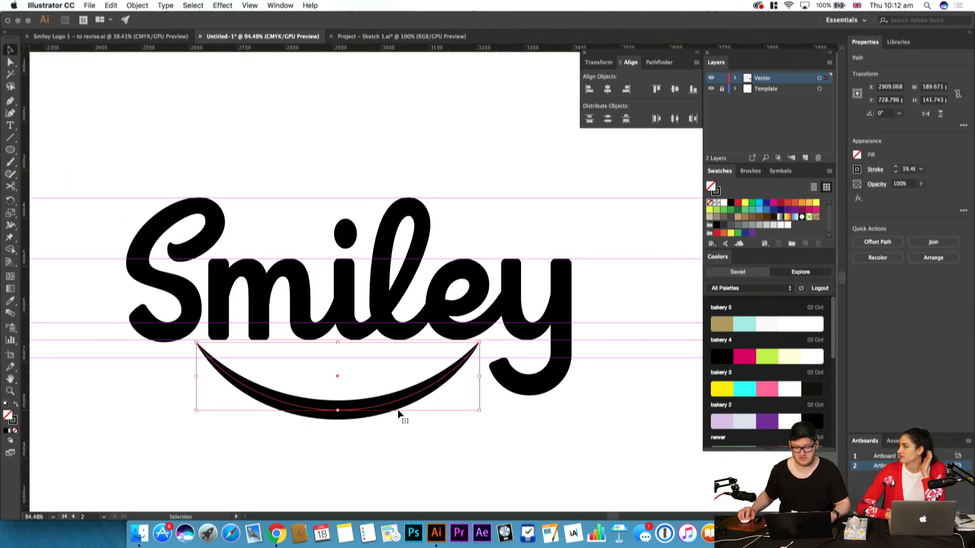
pyautogui.moveTo(394, 405); pyautogui.dragTo(370, 381)
pyautogui.click(433, 421)
# Review the file format options in Export for Screens and close it without exporting
pyautogui.press('z')
pyautogui.press('super+alt+e')
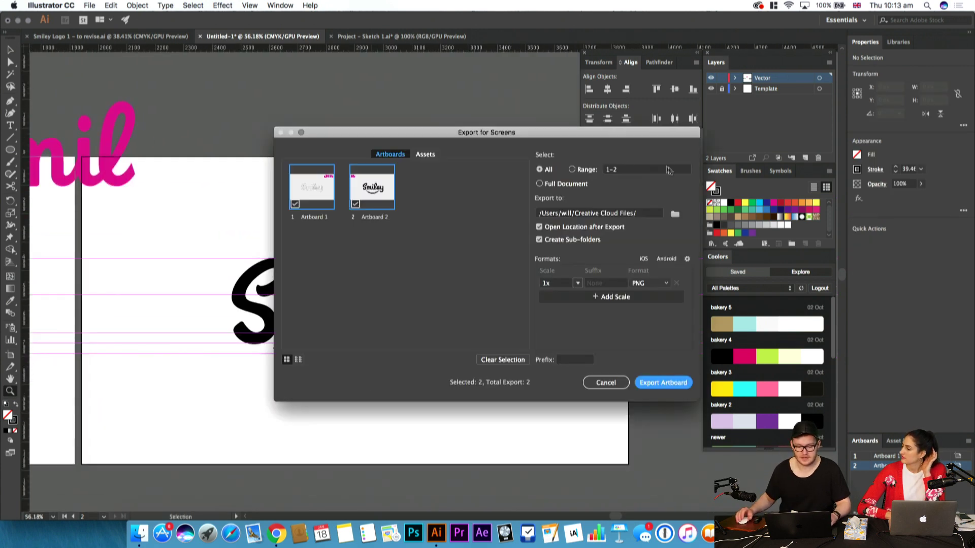
pyautogui.moveTo(569, 135); pyautogui.dragTo(499, 117)
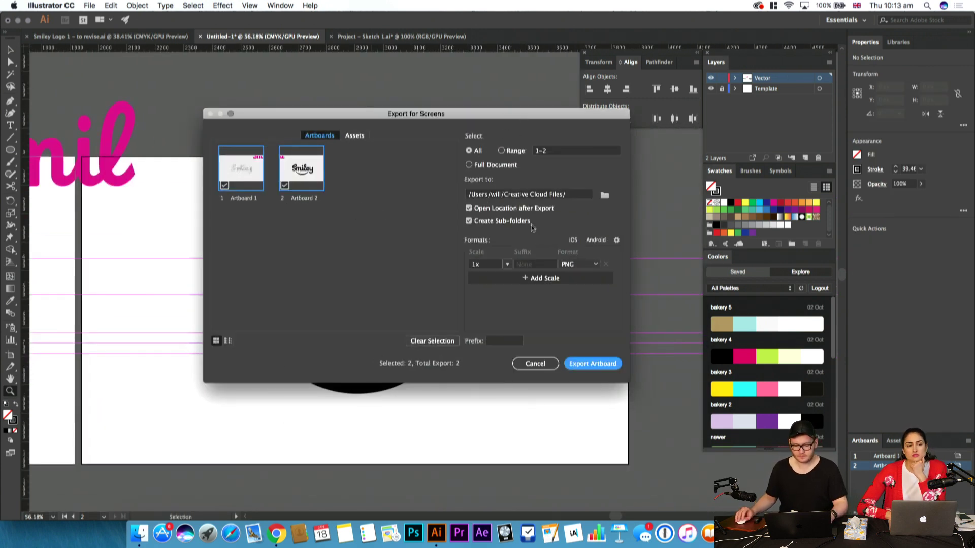
pyautogui.click(579, 264)
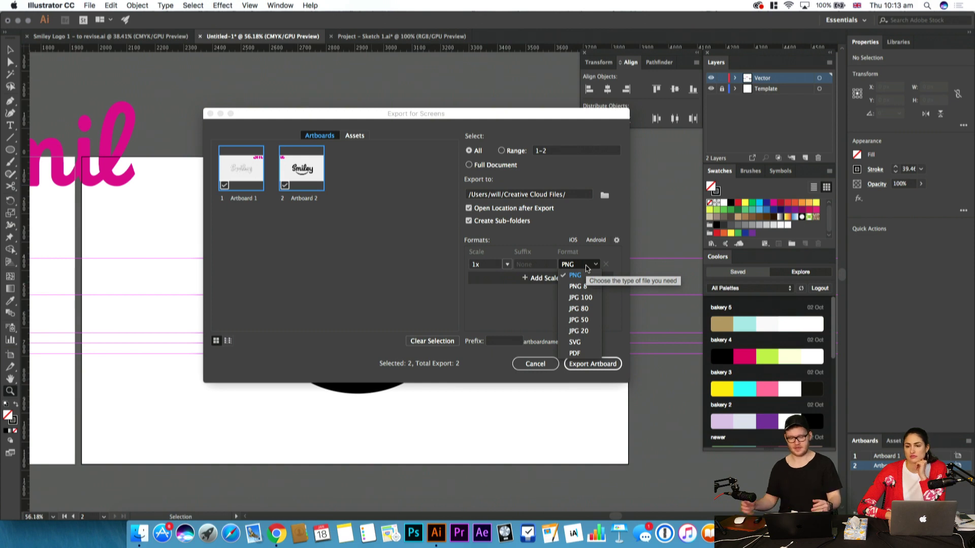
pyautogui.click(575, 275)
pyautogui.click(536, 363)
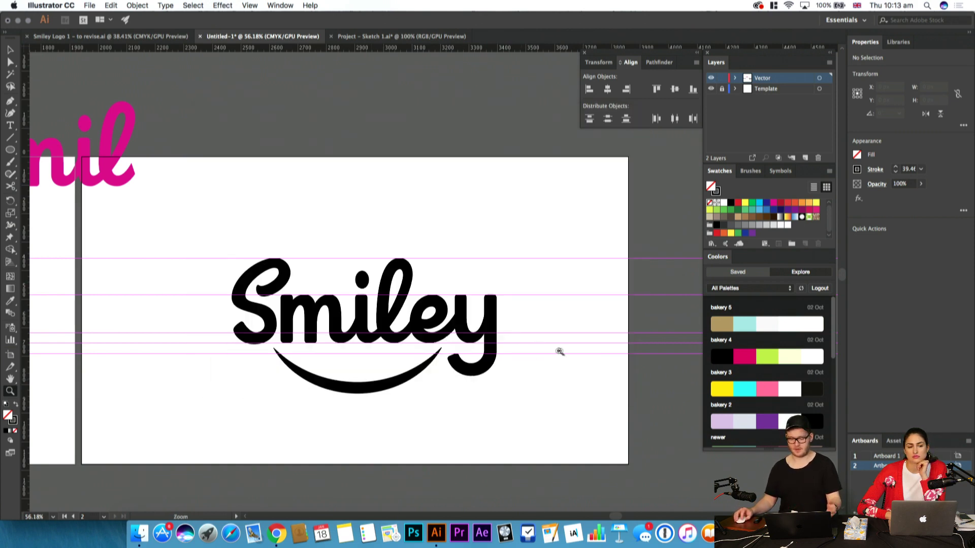
# Examine the smile and the lettering above it at closer range with the guides hidden
pyautogui.moveTo(413, 341); pyautogui.dragTo(476, 313)
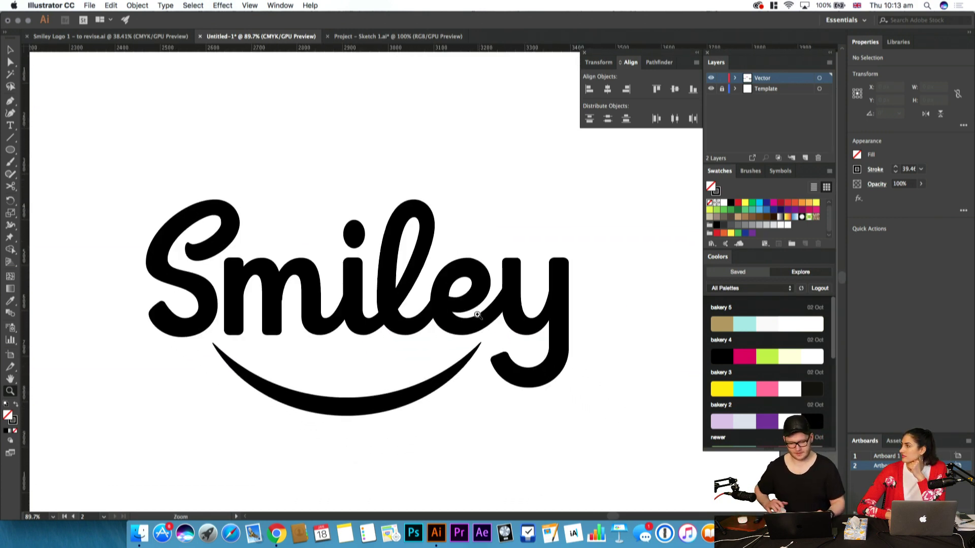
pyautogui.moveTo(477, 315); pyautogui.dragTo(621, 320)
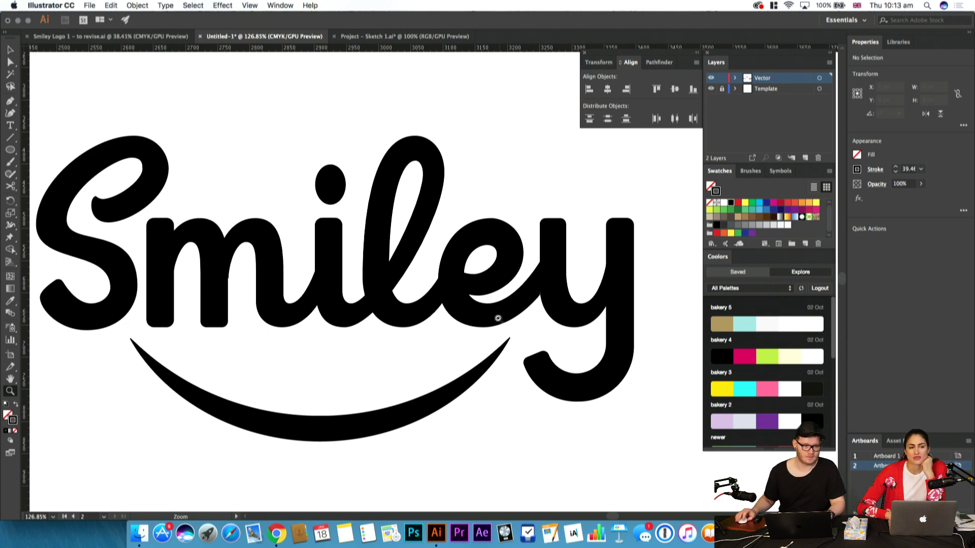
pyautogui.moveTo(476, 314); pyautogui.dragTo(399, 338)
pyautogui.press('v')
pyautogui.click(400, 338)
pyautogui.click(511, 338)
pyautogui.click(576, 337)
pyautogui.click(618, 347)
# Try raising the e's crossbar by nudging its anchor points up 10 px, and undo the nudge
pyautogui.click(448, 306)
pyautogui.moveTo(447, 305); pyautogui.dragTo(523, 292)
pyautogui.moveTo(523, 292); pyautogui.dragTo(518, 349)
pyautogui.press('a')
pyautogui.click(499, 357)
pyautogui.click(424, 329)
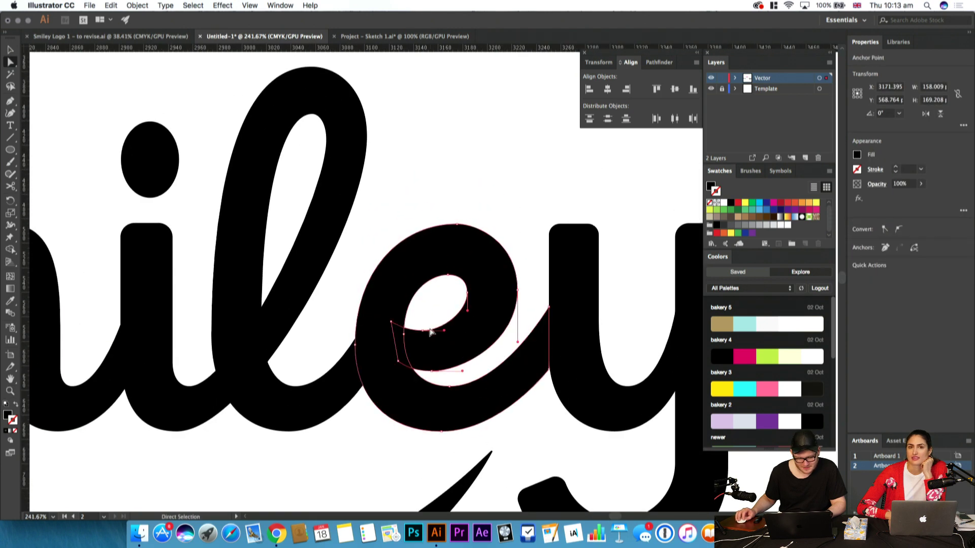
pyautogui.moveTo(424, 329); pyautogui.dragTo(432, 371)
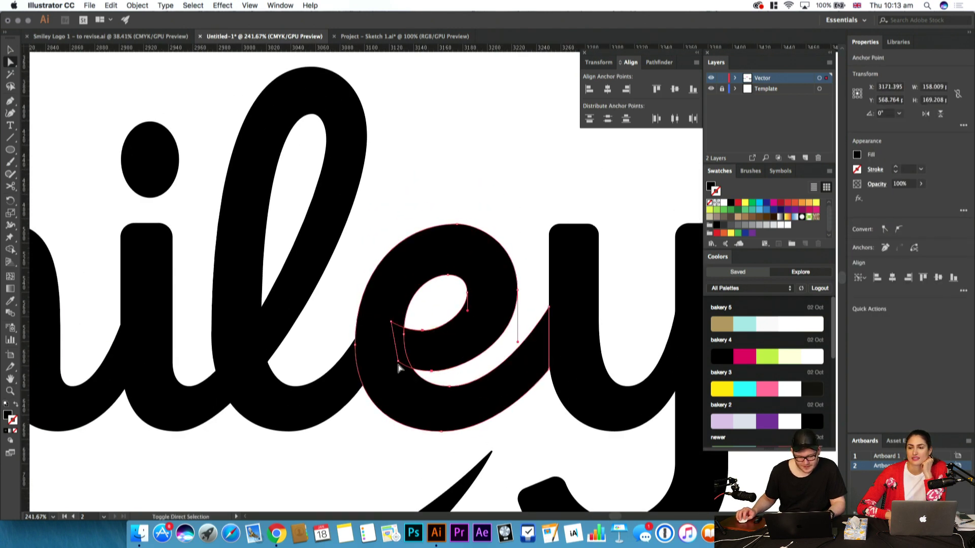
pyautogui.click(391, 324)
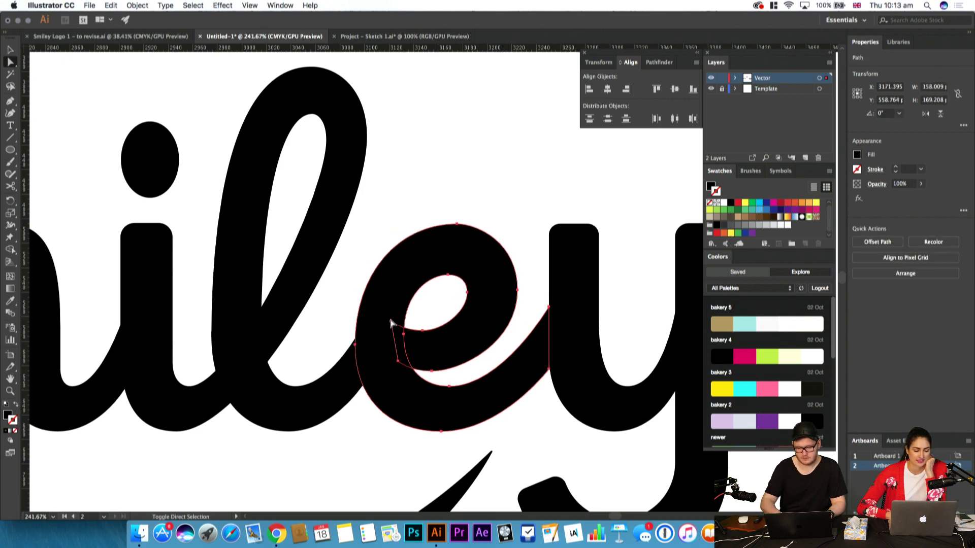
pyautogui.press('super+shift+a')
pyautogui.click(422, 330)
pyautogui.keyDown('shift'); pyautogui.click(431, 370); pyautogui.keyUp('shift')
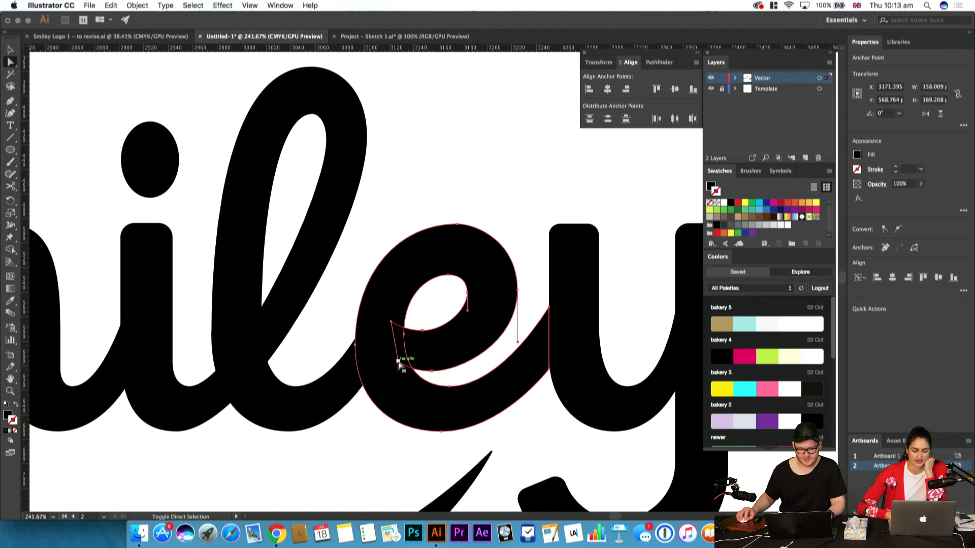
pyautogui.moveTo(391, 323); pyautogui.dragTo(391, 323)
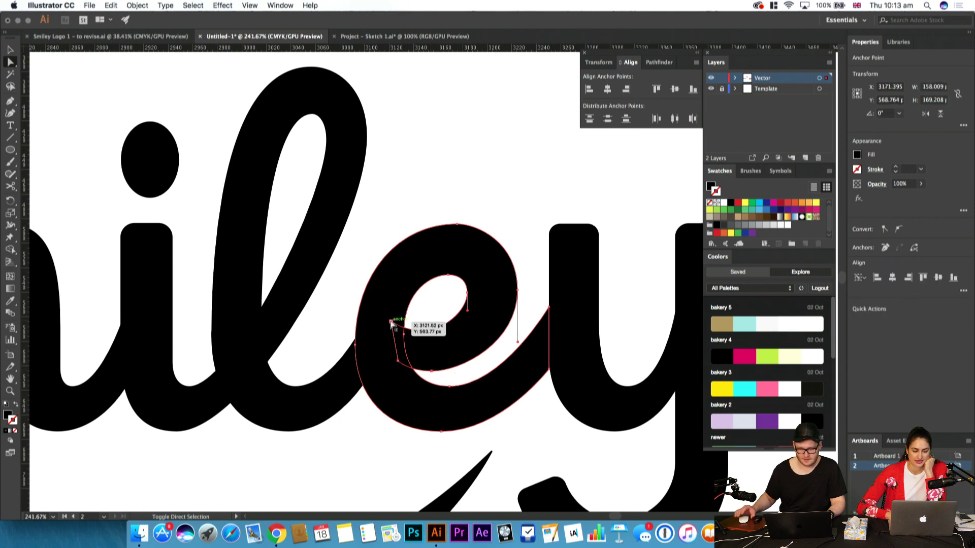
pyautogui.hotkey('shift', 'Up')
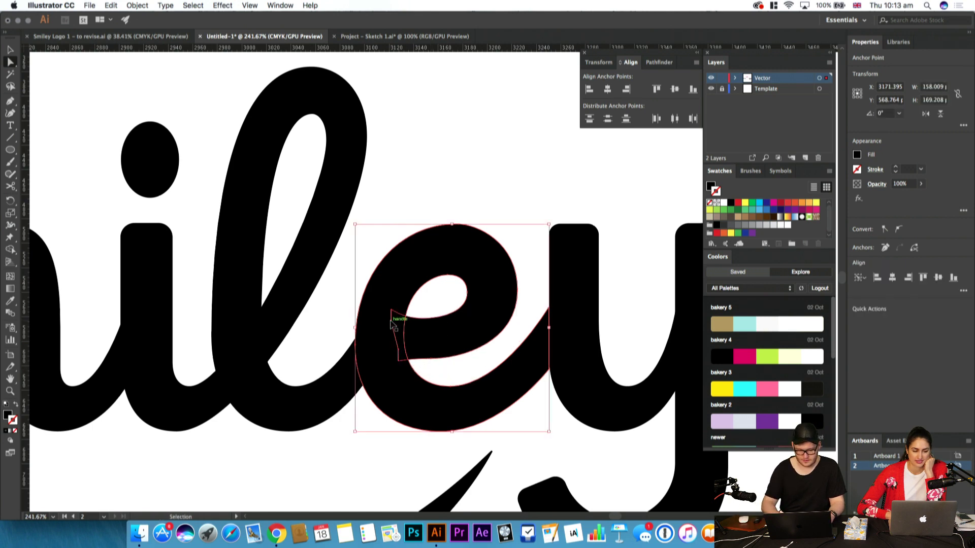
pyautogui.press('super+z')
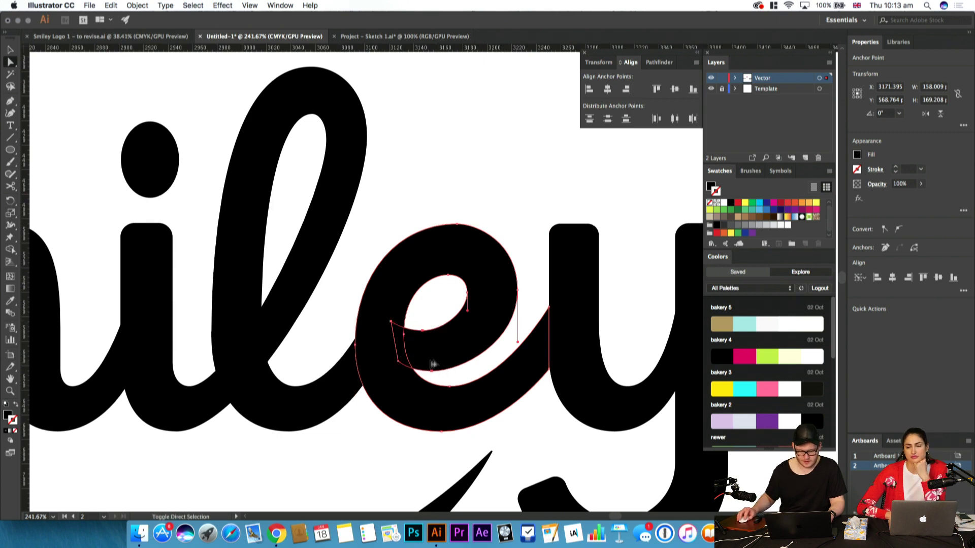
# Compare the e's crossbar before and after the last change by repeatedly undoing and redoing it
pyautogui.click(433, 316)
pyautogui.click(424, 332)
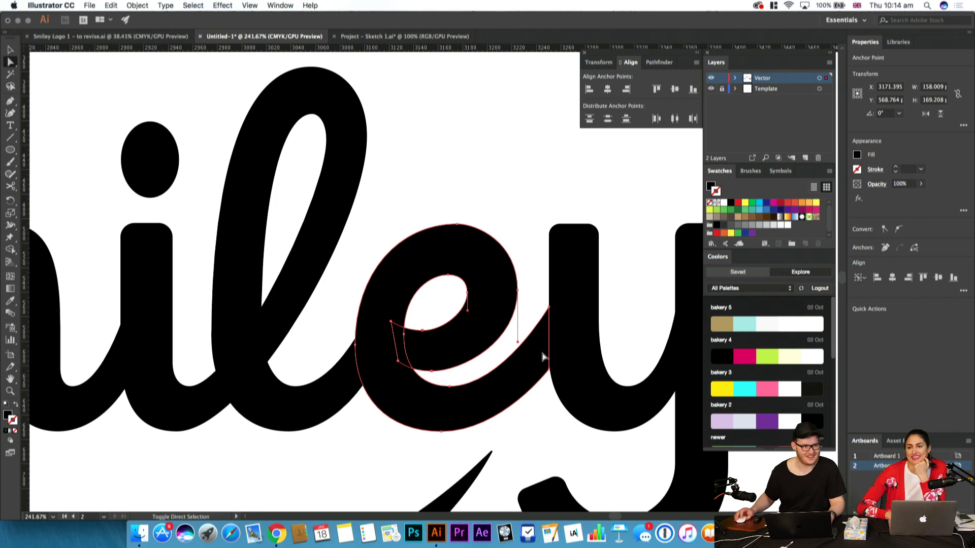
pyautogui.press('super+z')
pyautogui.press('super+shift+z')
pyautogui.press('super+z')
pyautogui.press('super+shift+z')
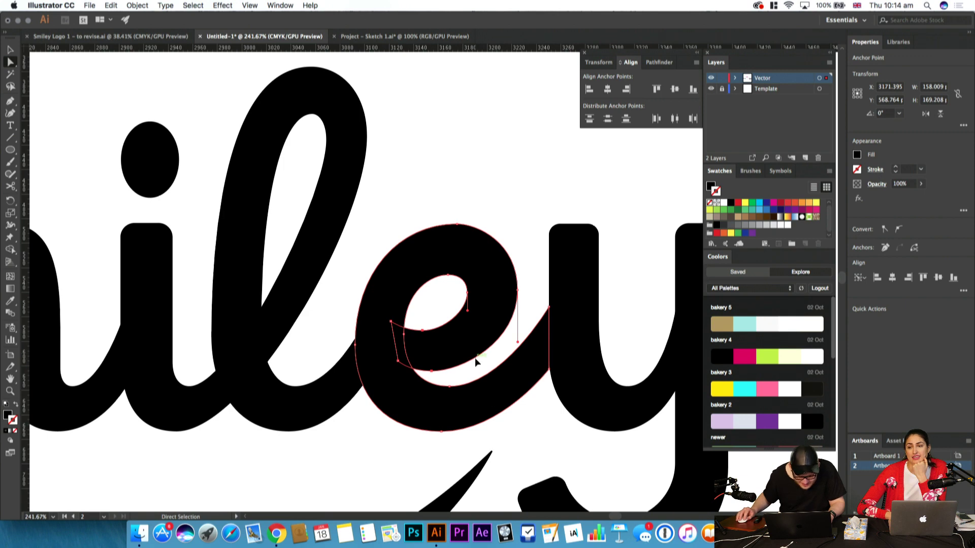
# Try raising the four anchor points of the e's crossbar by 10 px once more, and undo the move
pyautogui.click(394, 328)
pyautogui.click(391, 322)
pyautogui.click(409, 316)
pyautogui.click(391, 322)
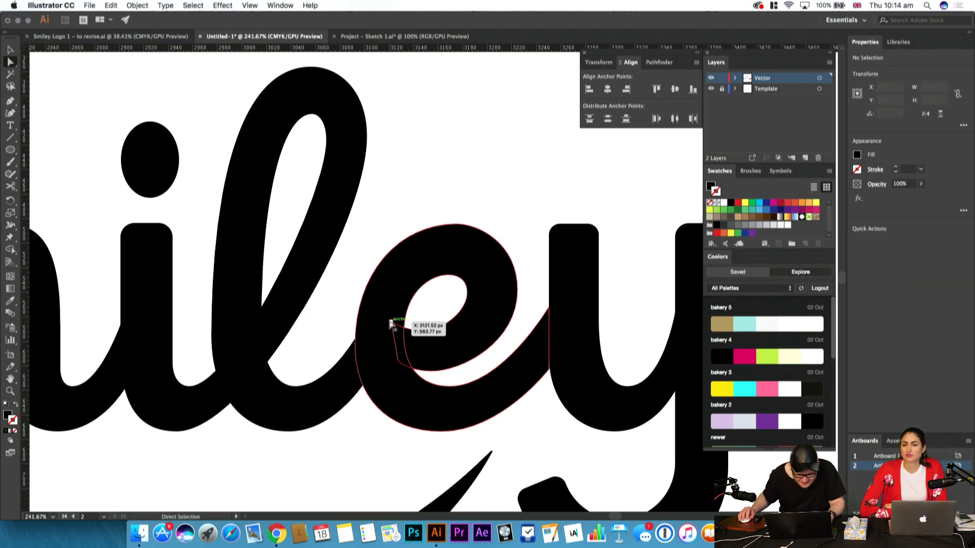
pyautogui.keyDown('shift'); pyautogui.click(432, 371); pyautogui.keyUp('shift')
pyautogui.keyDown('shift'); pyautogui.click(423, 331); pyautogui.keyUp('shift')
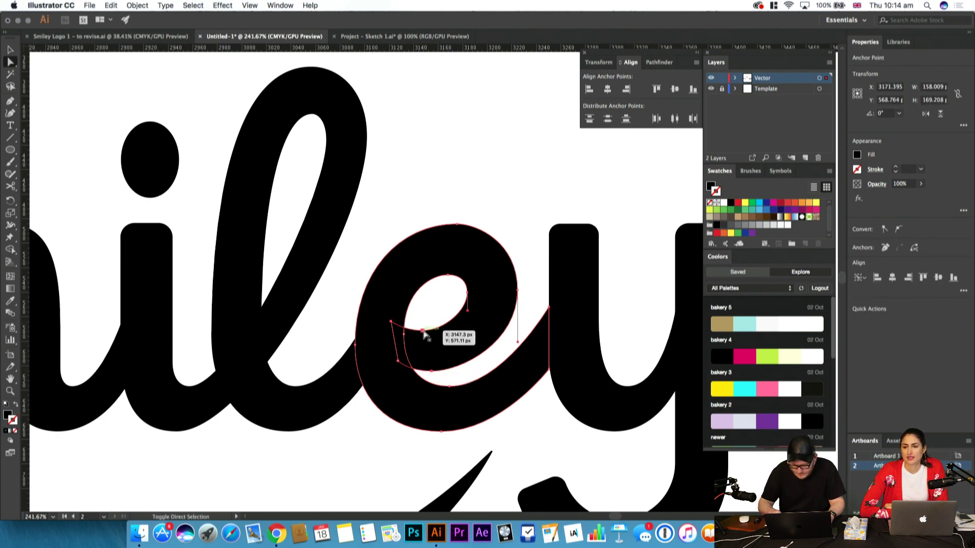
pyautogui.hotkey('shift', 'Up')
pyautogui.press('z')
pyautogui.press('super+z')
# Raise the e's crossbar slightly by moving its end and lower-curve anchor points up in Outline view
pyautogui.press('super+shift+a')
pyautogui.moveTo(422, 353); pyautogui.dragTo(561, 381)
pyautogui.press('super+y')
pyautogui.press('a')
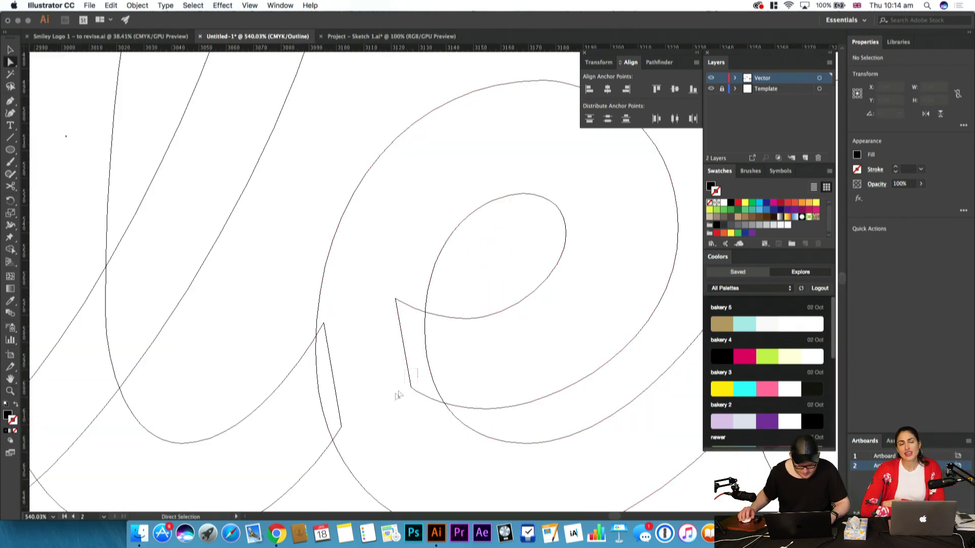
pyautogui.click(411, 388)
pyautogui.keyDown('shift'); pyautogui.click(395, 298); pyautogui.keyUp('shift')
pyautogui.moveTo(396, 299); pyautogui.dragTo(394, 286)
pyautogui.press('super+z')
pyautogui.moveTo(479, 306); pyautogui.dragTo(457, 334)
pyautogui.moveTo(497, 429); pyautogui.dragTo(483, 396)
pyautogui.click(544, 420)
# Shift the top anchor of the e's counter 1 px left and 2 px up, and return to the filled preview
pyautogui.moveTo(501, 240); pyautogui.dragTo(546, 173)
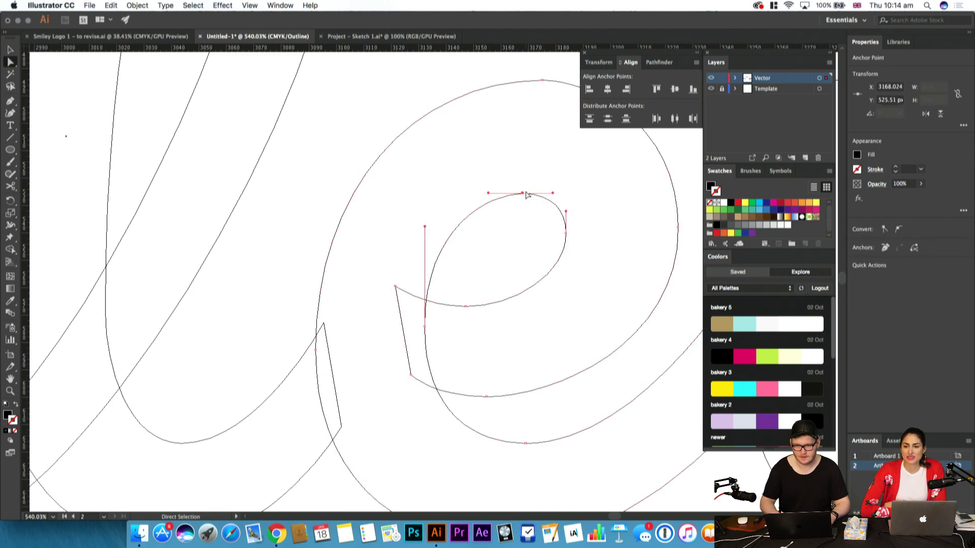
pyautogui.press('Left')
pyautogui.press('Left')
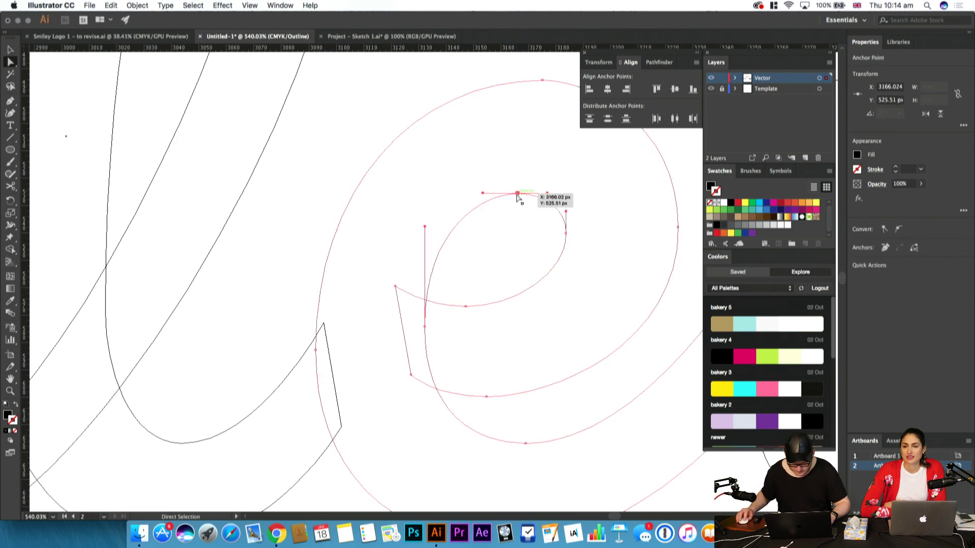
pyautogui.press('Up')
pyautogui.press('Up')
pyautogui.press('Right')
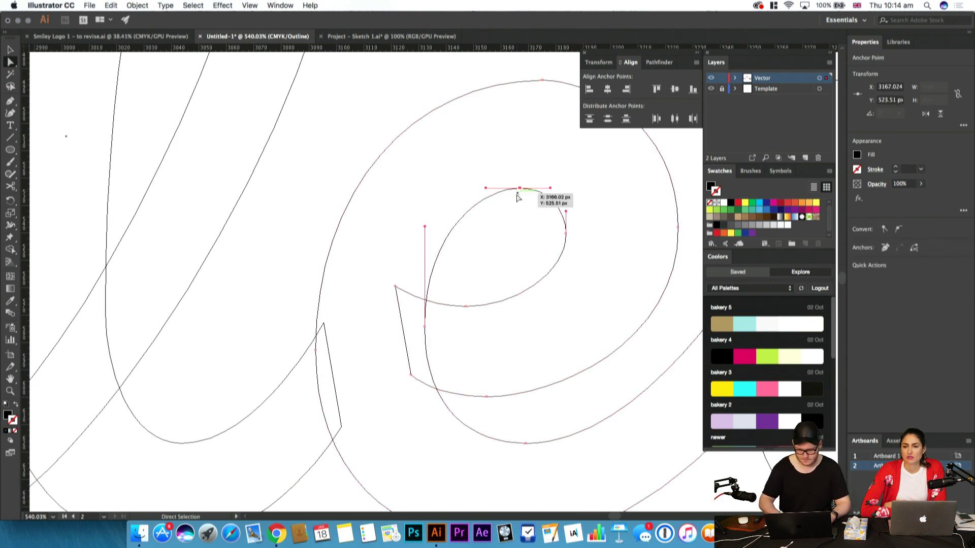
pyautogui.click(530, 228)
pyautogui.press('super+y')
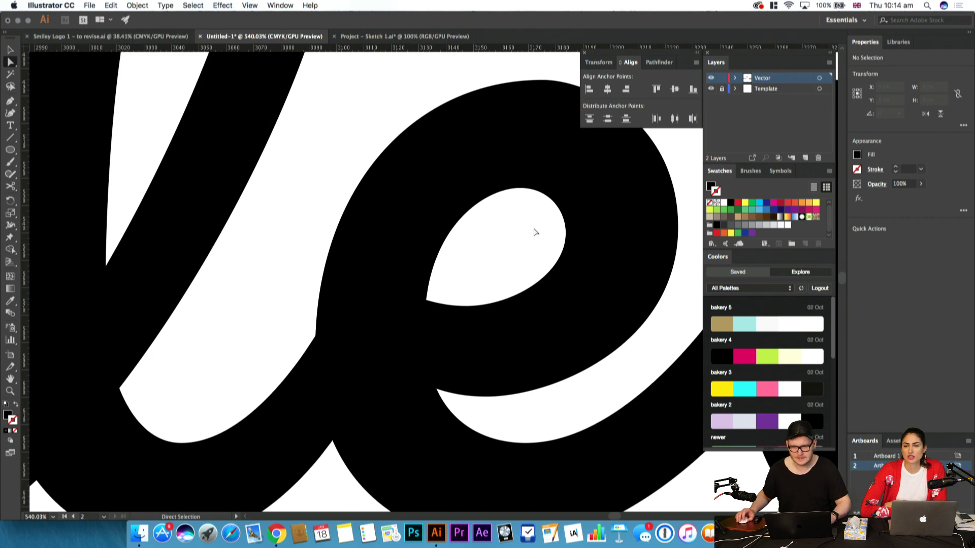
# Examine the e, the y with its tail, and their balance within the whole wordmark
pyautogui.press('z')
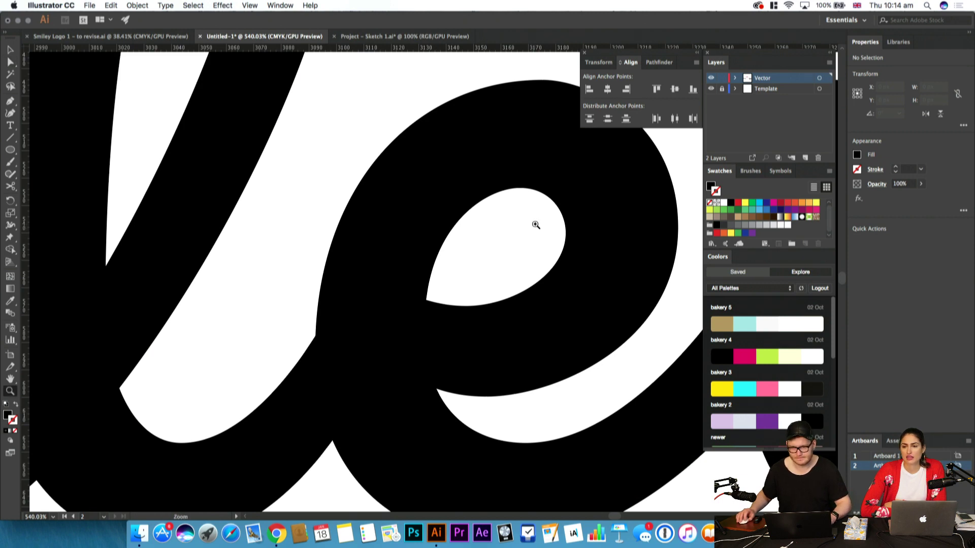
pyautogui.moveTo(536, 225); pyautogui.dragTo(429, 244)
pyautogui.moveTo(613, 227); pyautogui.dragTo(442, 309)
pyautogui.scroll(-5, 440, 309)
pyautogui.press('v')
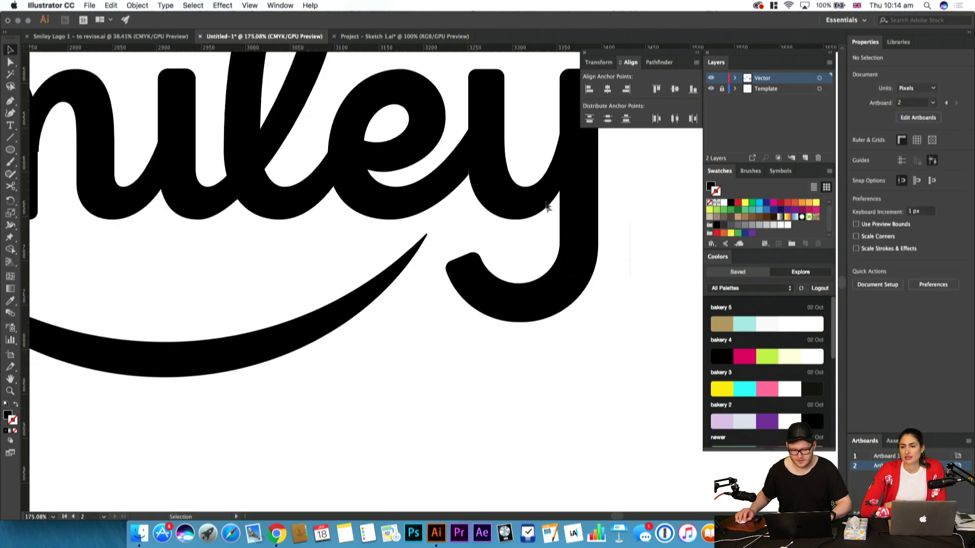
pyautogui.click(544, 196)
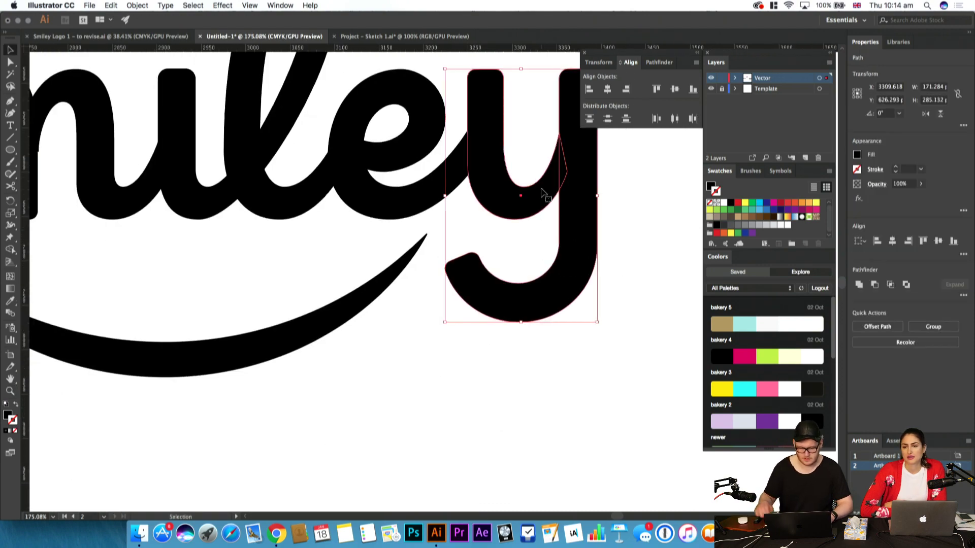
pyautogui.click(651, 214)
pyautogui.press('z')
pyautogui.moveTo(527, 234); pyautogui.dragTo(539, 430)
pyautogui.moveTo(531, 332); pyautogui.dragTo(509, 375)
pyautogui.moveTo(461, 351); pyautogui.dragTo(363, 381)
pyautogui.moveTo(399, 311); pyautogui.dragTo(412, 361)
pyautogui.press('v')
pyautogui.click(424, 388)
pyautogui.click(477, 420)
pyautogui.press('z')
pyautogui.moveTo(381, 392); pyautogui.dragTo(277, 318)
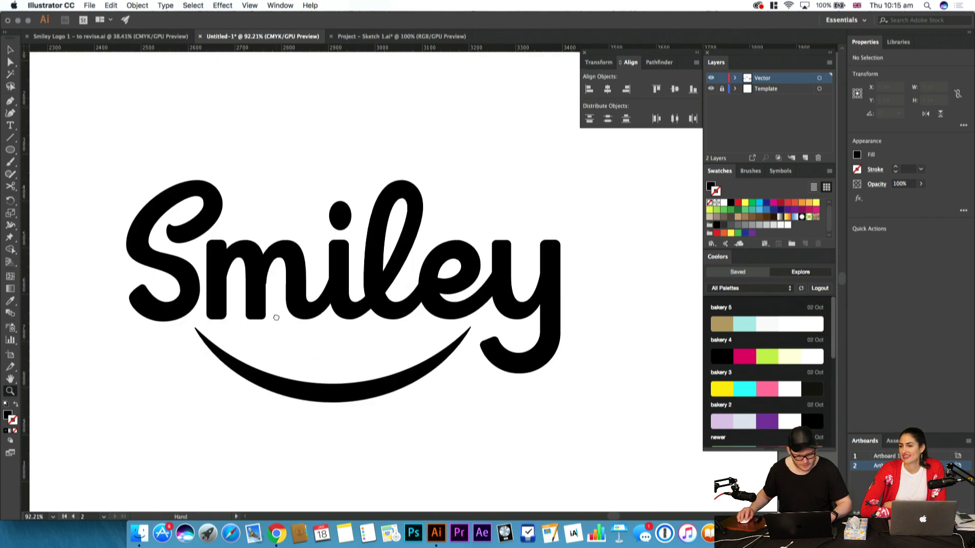
# Inspect the m's second arch and the smile up close, and compare them with the full artboard
pyautogui.moveTo(270, 283)
pyautogui.mouseDown()
pyautogui.moveTo(501, 283)
pyautogui.moveTo(410, 331)
pyautogui.mouseUp()
pyautogui.press('v')
pyautogui.click(411, 332)
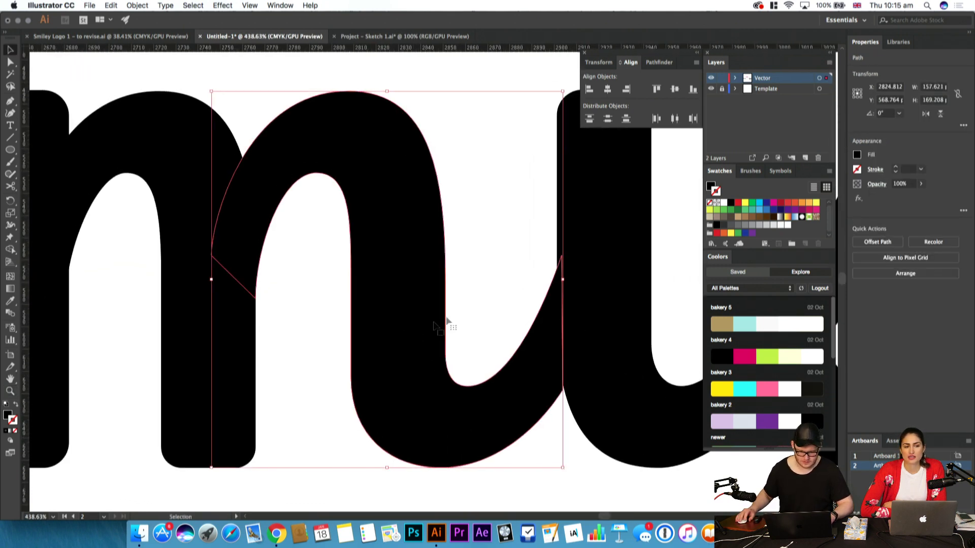
pyautogui.click(485, 320)
pyautogui.press('z')
pyautogui.moveTo(486, 320); pyautogui.dragTo(270, 372)
pyautogui.moveTo(471, 393); pyautogui.dragTo(358, 372)
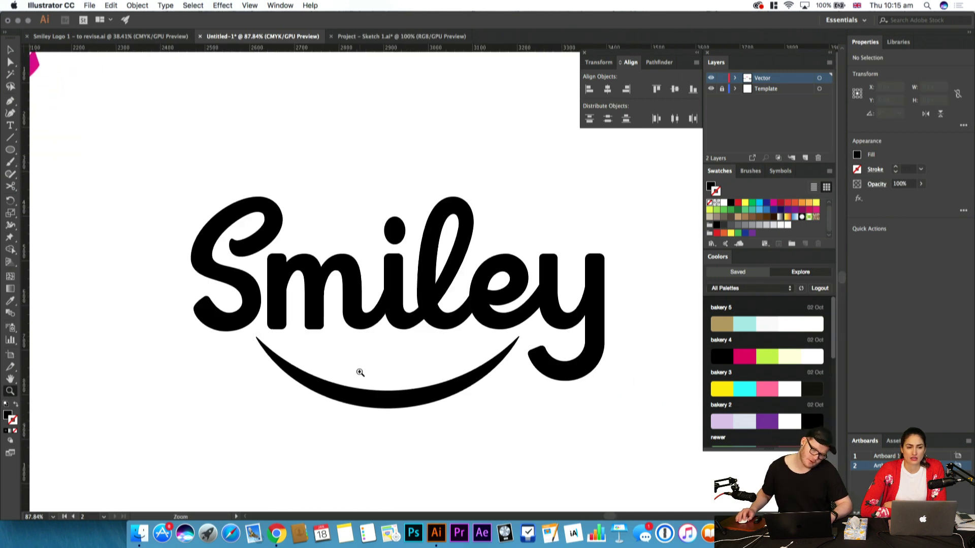
pyautogui.moveTo(483, 404); pyautogui.dragTo(421, 315)
pyautogui.click(500, 343)
pyautogui.moveTo(420, 266); pyautogui.dragTo(328, 323)
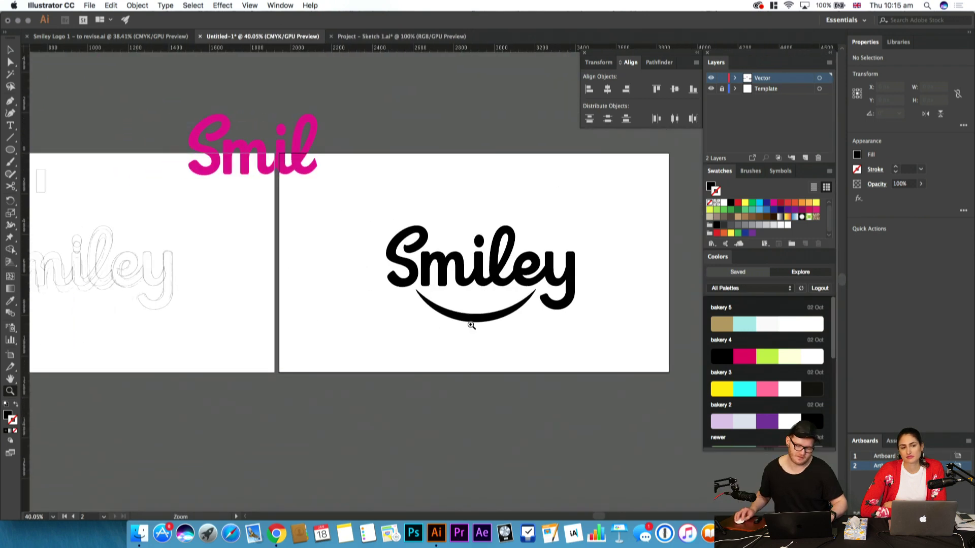
pyautogui.moveTo(471, 324); pyautogui.dragTo(555, 308)
pyautogui.press('v')
pyautogui.click(525, 307)
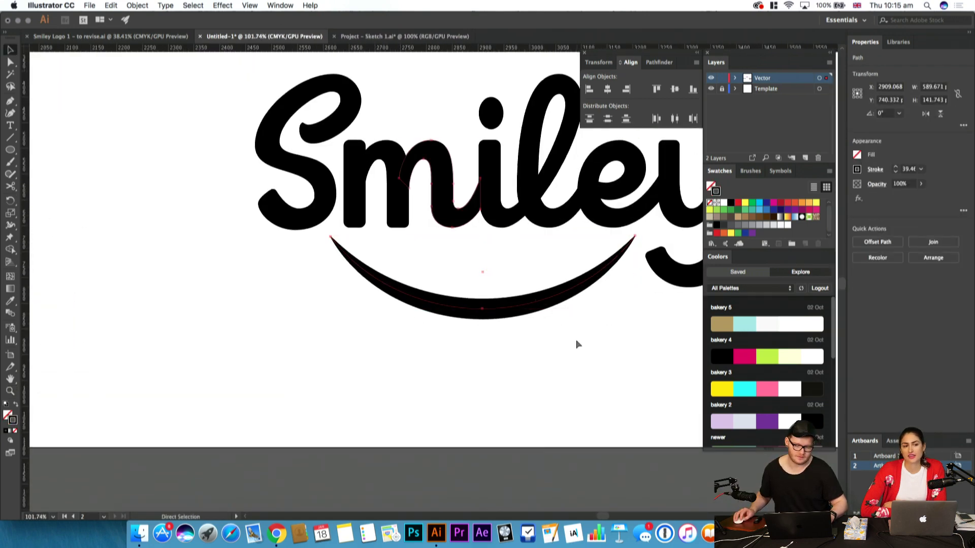
pyautogui.moveTo(501, 264); pyautogui.dragTo(392, 283)
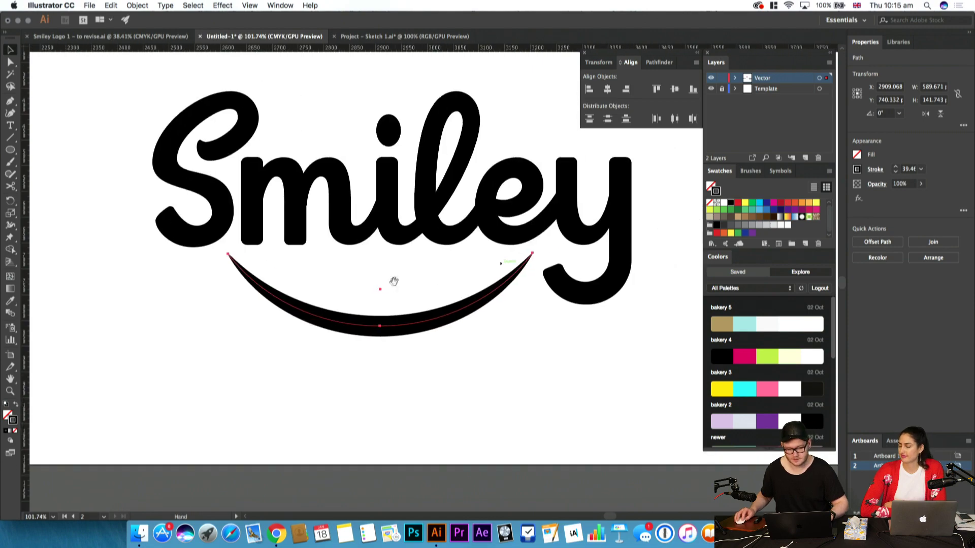
# Nudge the m's second arch 1 px left so it lines up with the stem
pyautogui.moveTo(482, 401); pyautogui.dragTo(313, 267)
pyautogui.moveTo(301, 183); pyautogui.dragTo(435, 292)
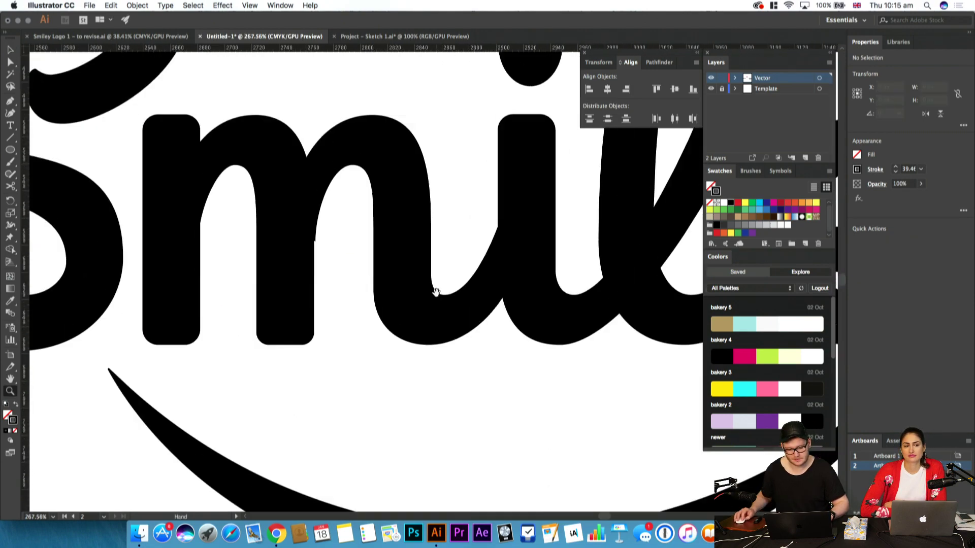
pyautogui.click(437, 294)
pyautogui.press('Left')
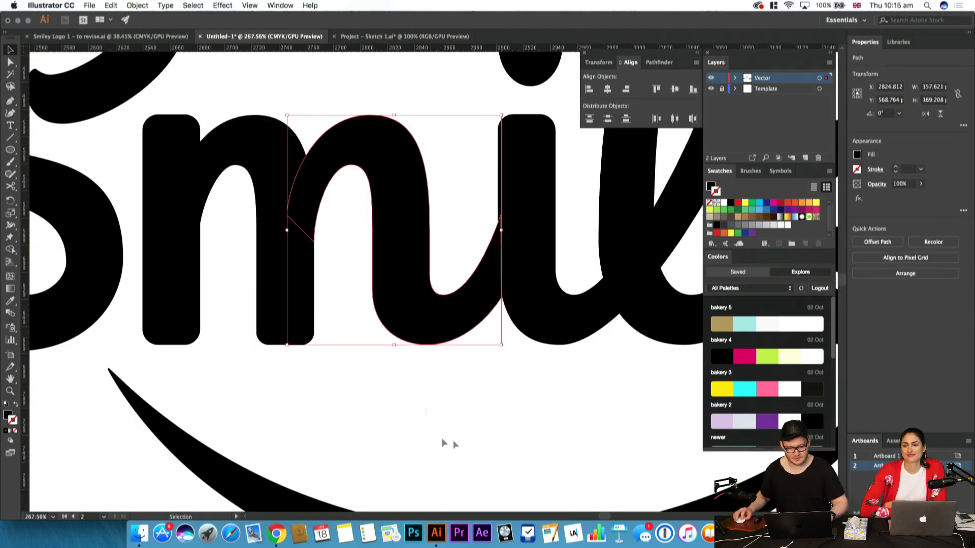
pyautogui.click(429, 423)
# Try moving the smile down and to the right, away from the lettering, and undo the move
pyautogui.press('z')
pyautogui.moveTo(584, 392); pyautogui.dragTo(468, 411)
pyautogui.moveTo(639, 412); pyautogui.dragTo(582, 384)
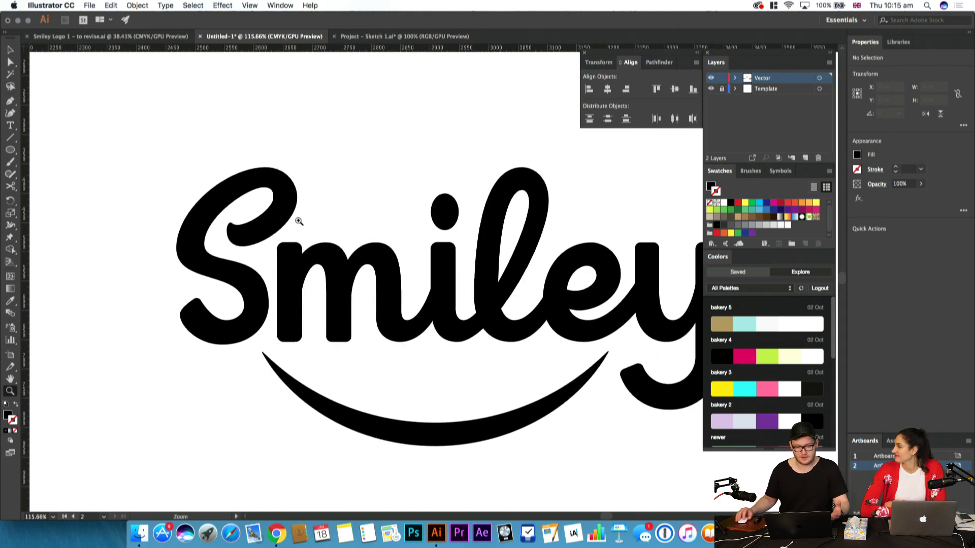
pyautogui.moveTo(369, 332); pyautogui.dragTo(272, 333)
pyautogui.moveTo(419, 350); pyautogui.dragTo(475, 362)
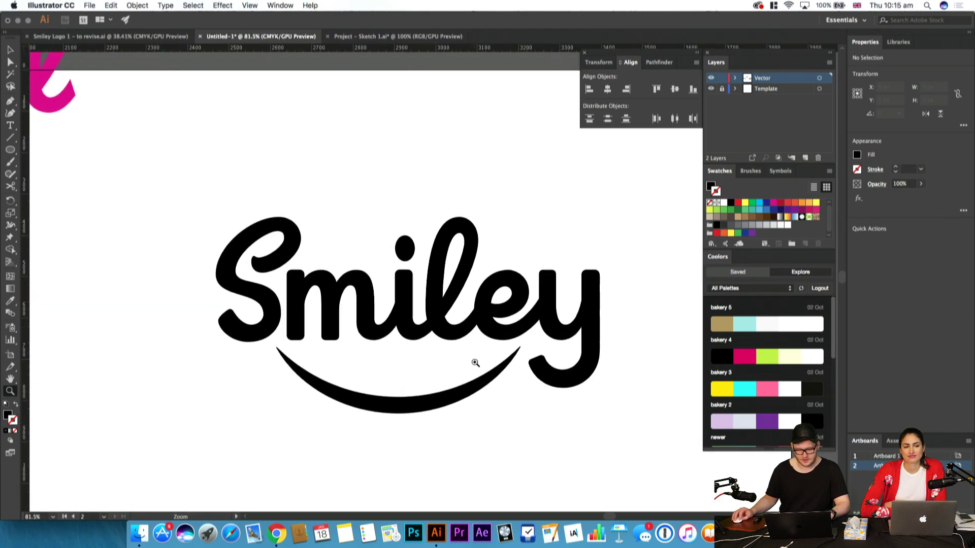
pyautogui.press('v')
pyautogui.moveTo(402, 399); pyautogui.dragTo(445, 465)
pyautogui.press('super+z')
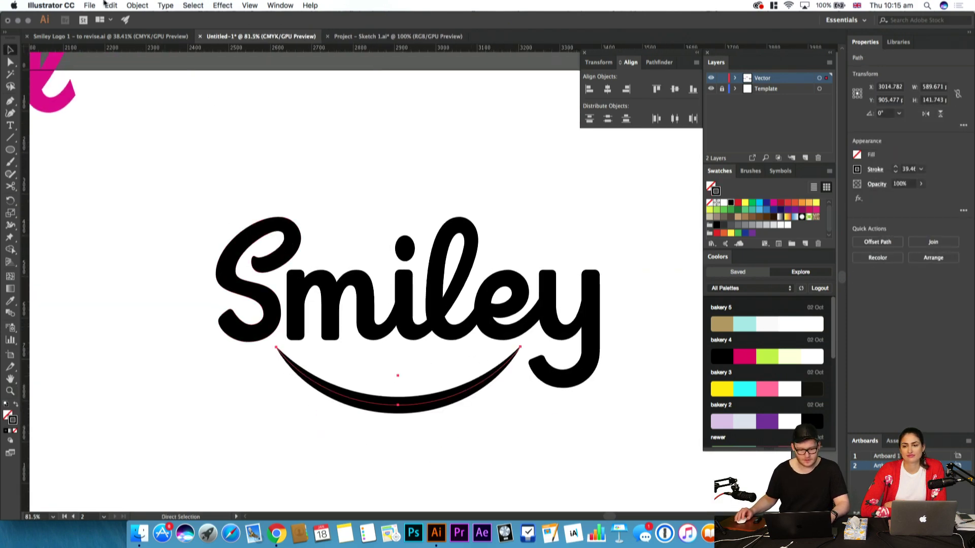
# Convert the smile's stroke into a filled shape with Outline Stroke
pyautogui.click(136, 6)
pyautogui.moveTo(188, 221)
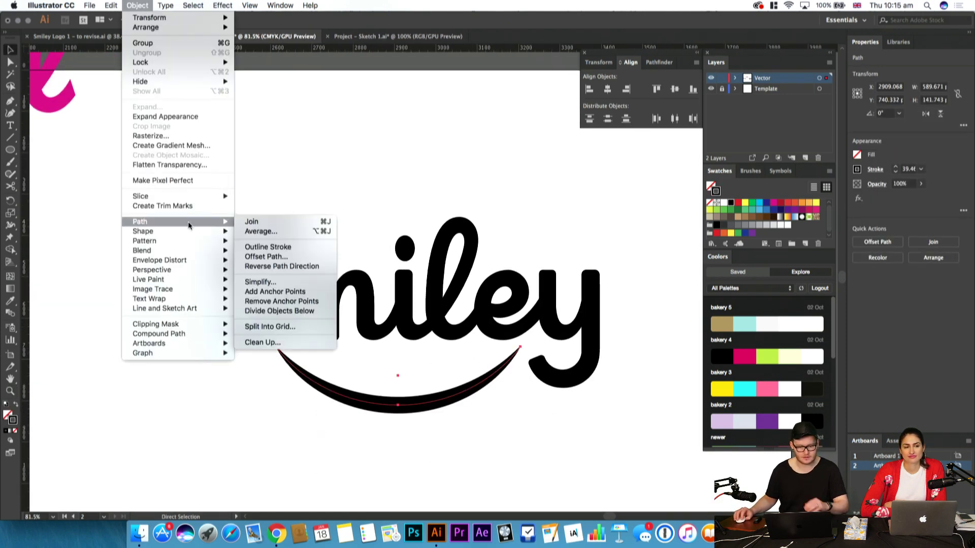
pyautogui.click(278, 251)
pyautogui.click(464, 470)
pyautogui.click(440, 413)
# Blunt both pointed tips of the smile with the Eraser tool
pyautogui.press('a')
pyautogui.scroll(5, 486, 427)
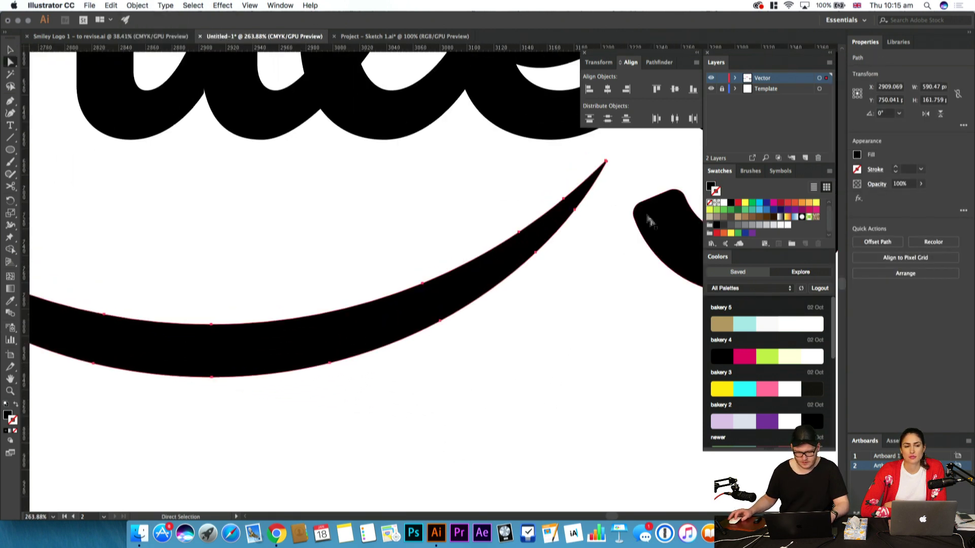
pyautogui.click(606, 161)
pyautogui.hotkey('shift', 'e')
pyautogui.click(611, 158)
pyautogui.moveTo(475, 268); pyautogui.dragTo(756, 307)
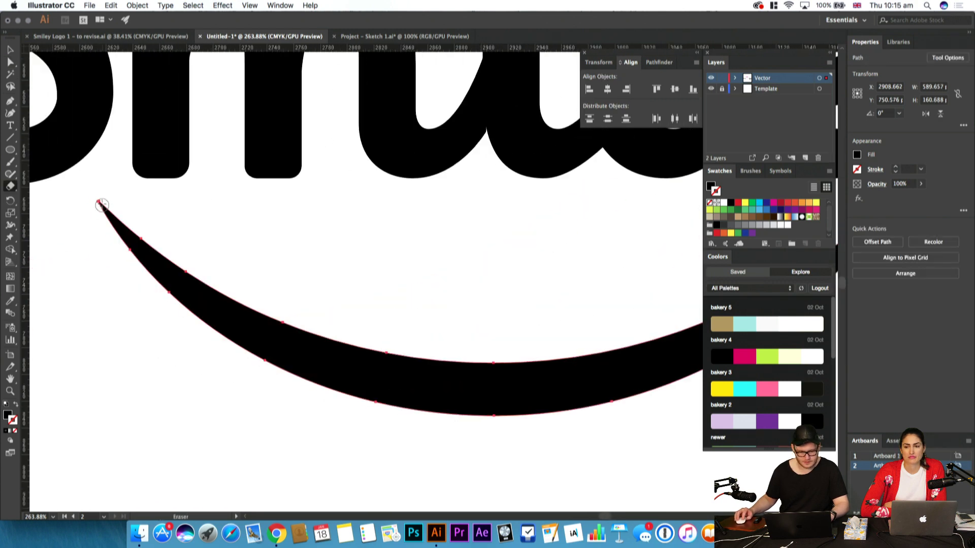
pyautogui.press('a')
pyautogui.moveTo(114, 202)
pyautogui.mouseDown()
pyautogui.moveTo(101, 228)
pyautogui.moveTo(112, 214)
pyautogui.mouseUp()
pyautogui.click(229, 235)
# Trim a little more off the smile's right tip with the Eraser tool
pyautogui.press('z')
pyautogui.moveTo(258, 230); pyautogui.dragTo(196, 244)
pyautogui.moveTo(471, 239); pyautogui.dragTo(278, 260)
pyautogui.moveTo(377, 247); pyautogui.dragTo(558, 251)
pyautogui.press('a')
pyautogui.click(344, 259)
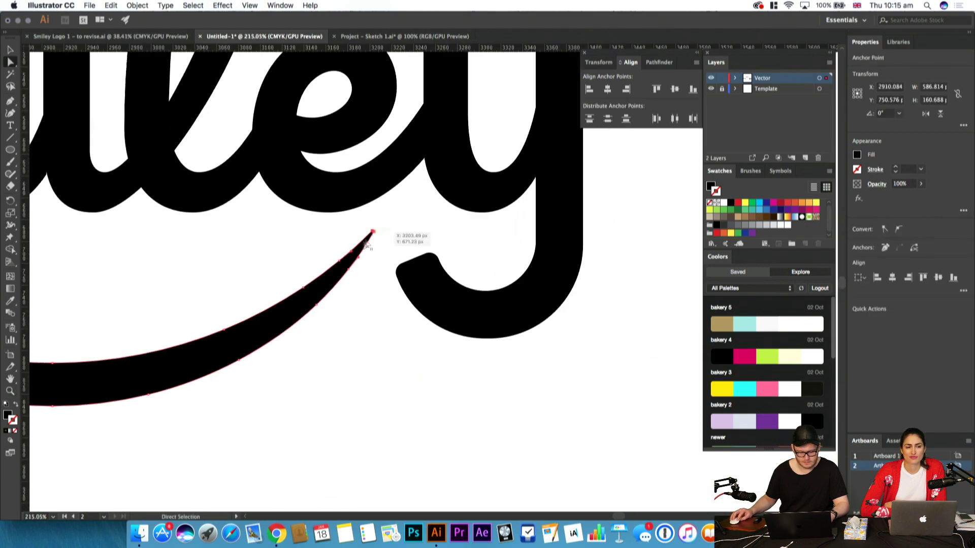
pyautogui.press('z')
pyautogui.moveTo(372, 237); pyautogui.dragTo(506, 221)
pyautogui.press('a')
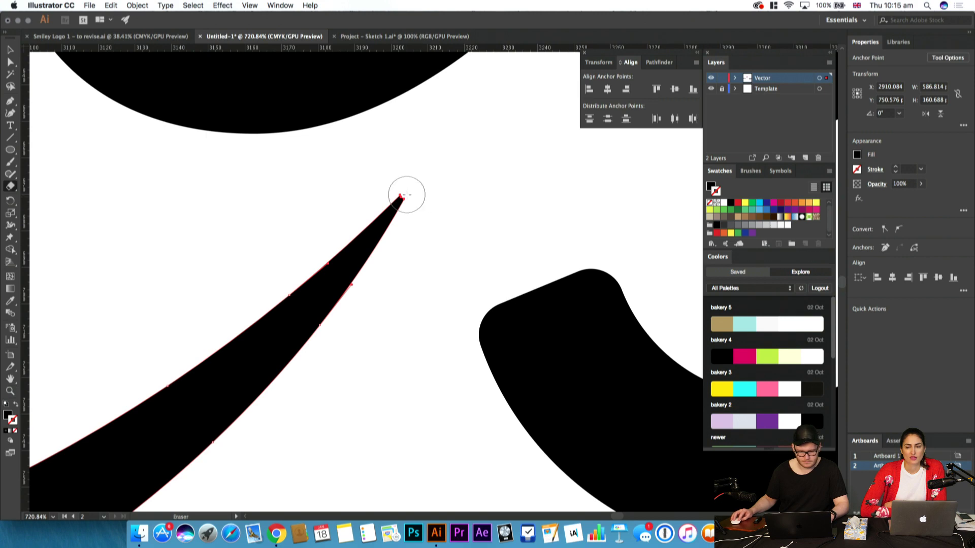
pyautogui.moveTo(402, 197); pyautogui.dragTo(391, 208)
pyautogui.click(450, 235)
# Try flattening the smile by reducing only its height, and undo the change
pyautogui.press('z')
pyautogui.moveTo(426, 274); pyautogui.dragTo(203, 356)
pyautogui.moveTo(260, 325); pyautogui.dragTo(360, 378)
pyautogui.press('v')
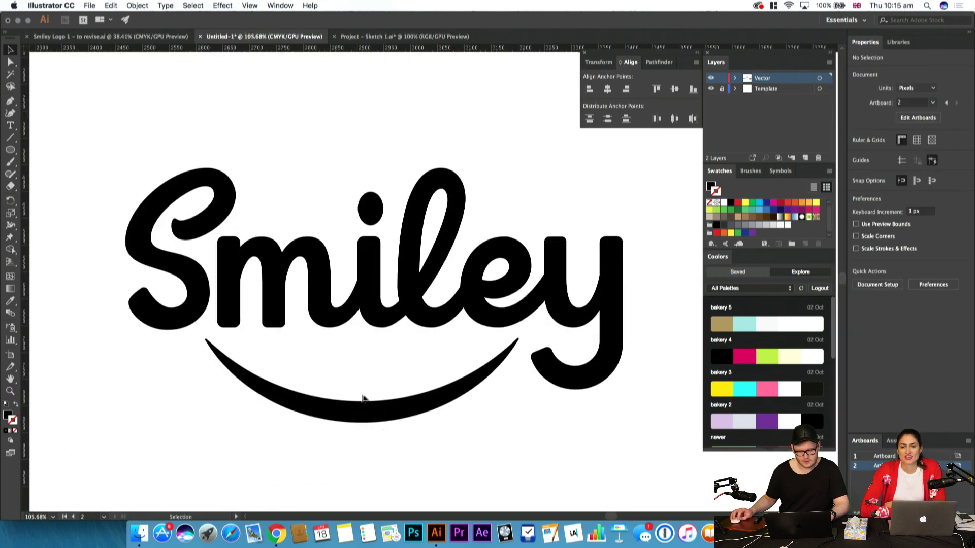
pyautogui.click(401, 407)
pyautogui.moveTo(361, 423); pyautogui.dragTo(380, 440)
pyautogui.click(481, 501)
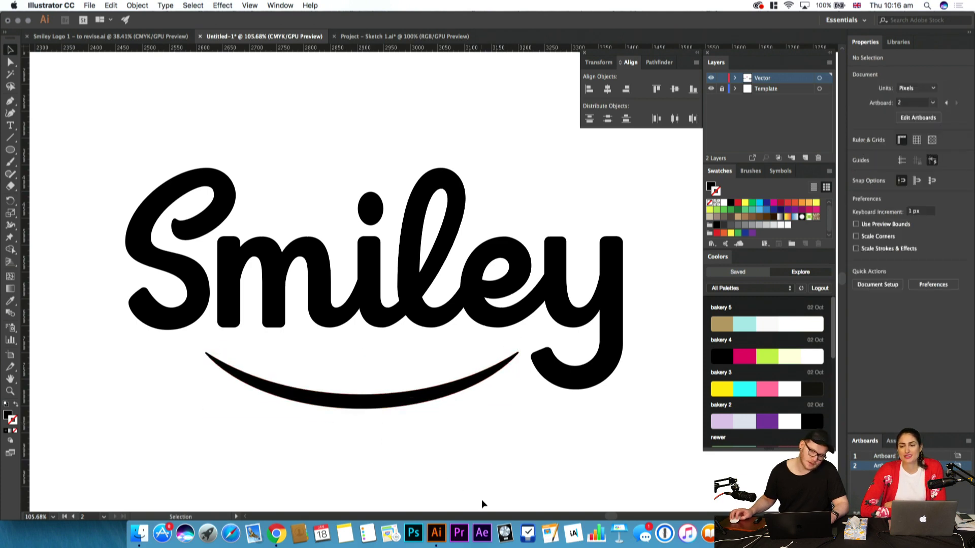
pyautogui.press('super+z')
pyautogui.click(453, 476)
# Scale the smile down proportionally and shift it left beneath the lettering
pyautogui.click(449, 406)
pyautogui.moveTo(518, 423); pyautogui.dragTo(507, 408)
pyautogui.click(452, 386)
pyautogui.moveTo(400, 381)
pyautogui.mouseDown()
pyautogui.moveTo(409, 379)
pyautogui.moveTo(400, 382)
pyautogui.mouseUp()
pyautogui.click(438, 430)
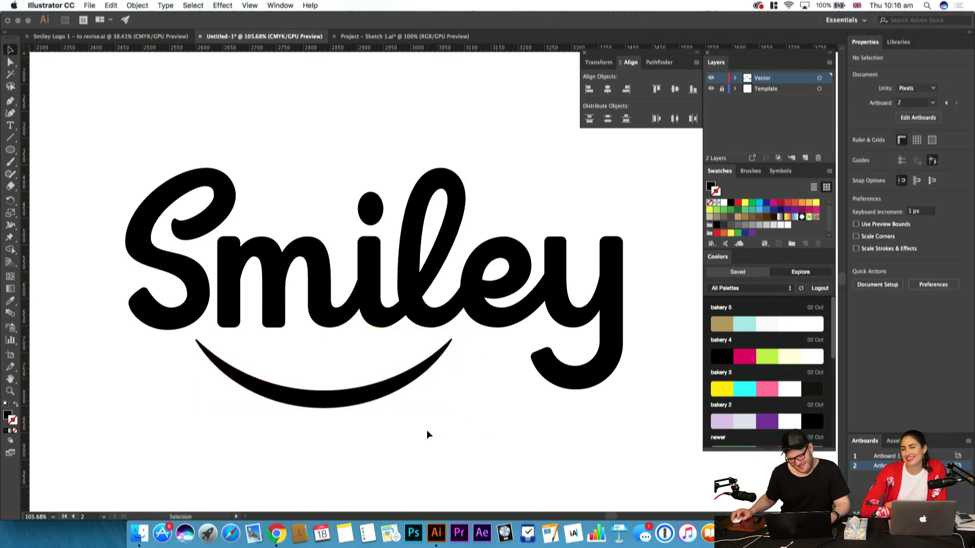
# Nudge the lower end anchor of the l's connecting stroke down slightly where it meets the e
pyautogui.press('z')
pyautogui.moveTo(462, 366); pyautogui.dragTo(359, 404)
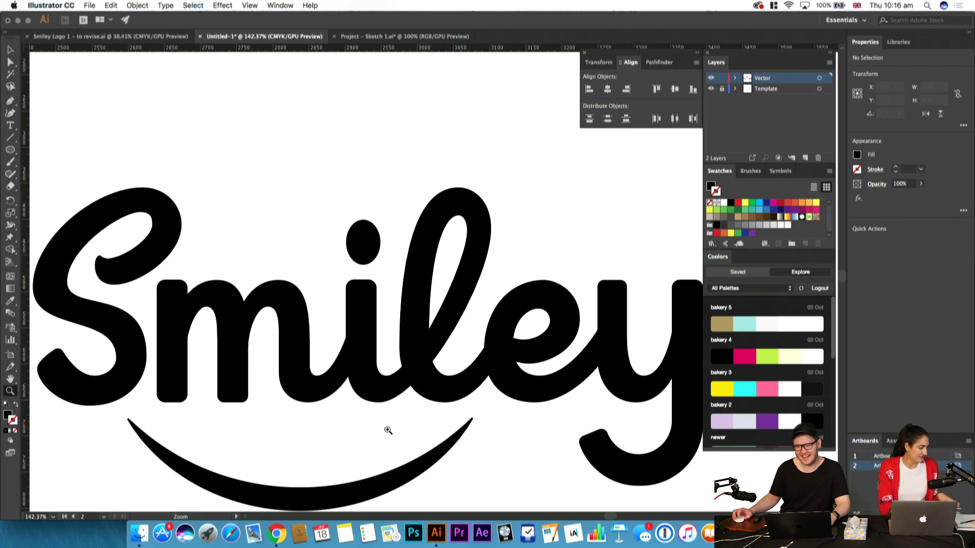
pyautogui.moveTo(474, 372); pyautogui.dragTo(408, 360)
pyautogui.moveTo(434, 304)
pyautogui.mouseDown()
pyautogui.moveTo(428, 279)
pyautogui.moveTo(403, 311)
pyautogui.moveTo(449, 309)
pyautogui.mouseUp()
pyautogui.moveTo(450, 300); pyautogui.dragTo(394, 224)
pyautogui.press('a')
pyautogui.click(380, 354)
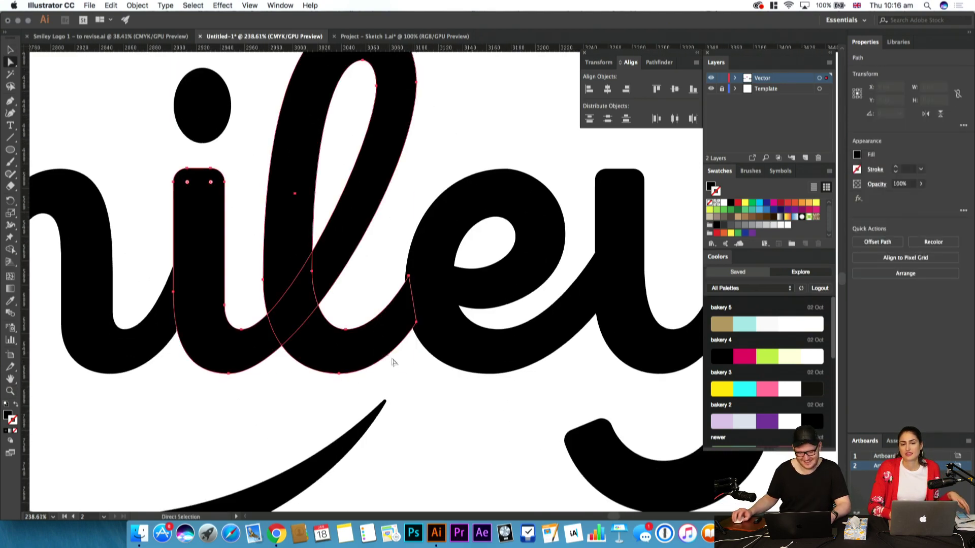
pyautogui.click(416, 323)
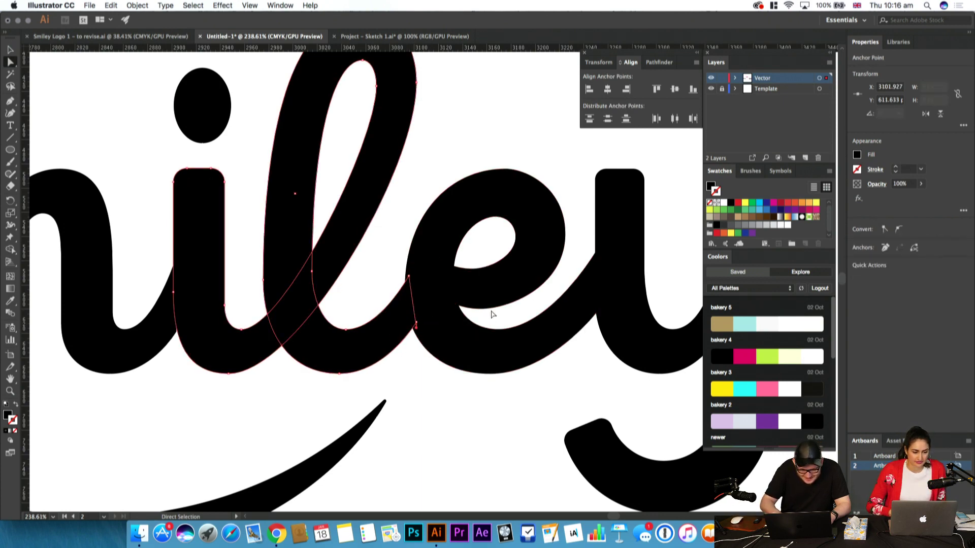
pyautogui.click(454, 419)
# Check the wordmark and smile on the second artboard from a distance and at closer range
pyautogui.press('z')
pyautogui.moveTo(449, 378); pyautogui.dragTo(208, 383)
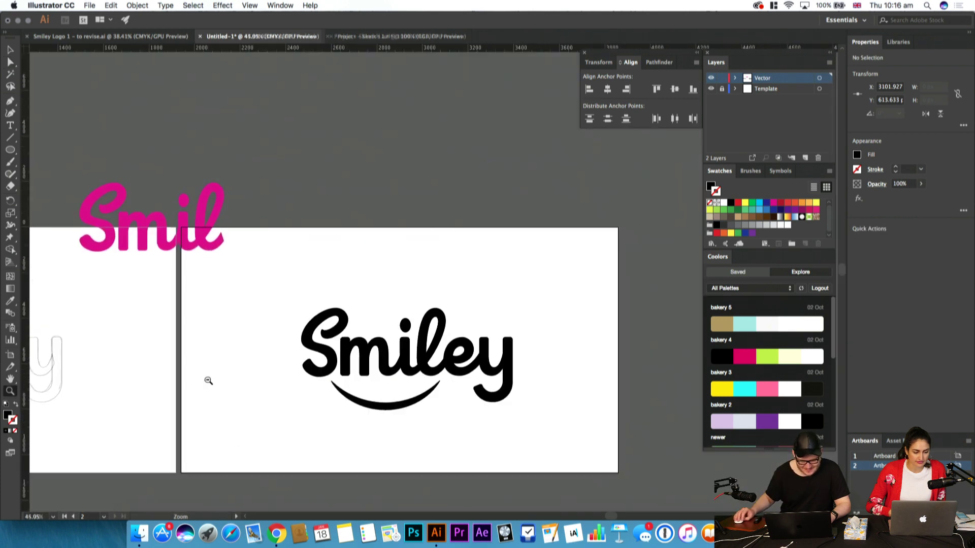
pyautogui.moveTo(313, 364); pyautogui.dragTo(285, 404)
pyautogui.scroll(-6, 293, 408)
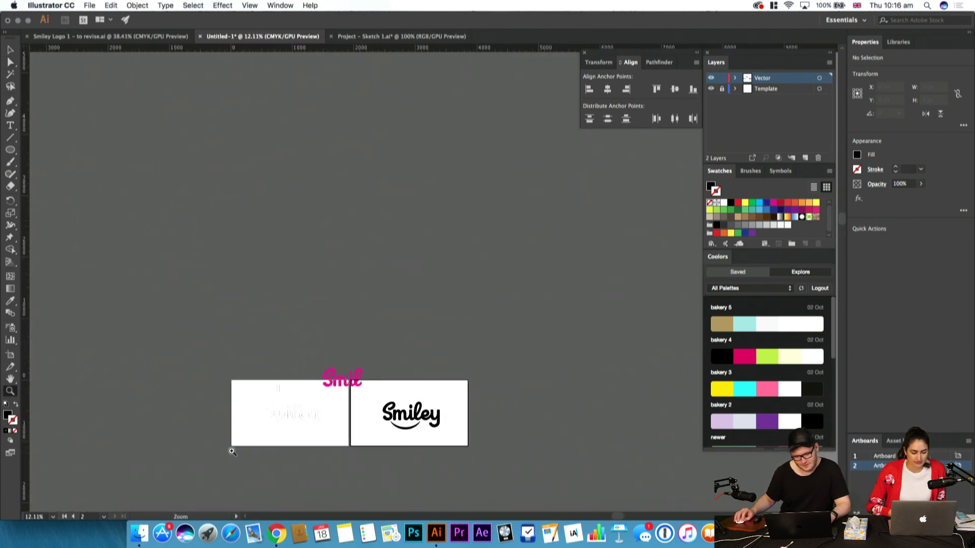
pyautogui.moveTo(425, 422); pyautogui.dragTo(510, 425)
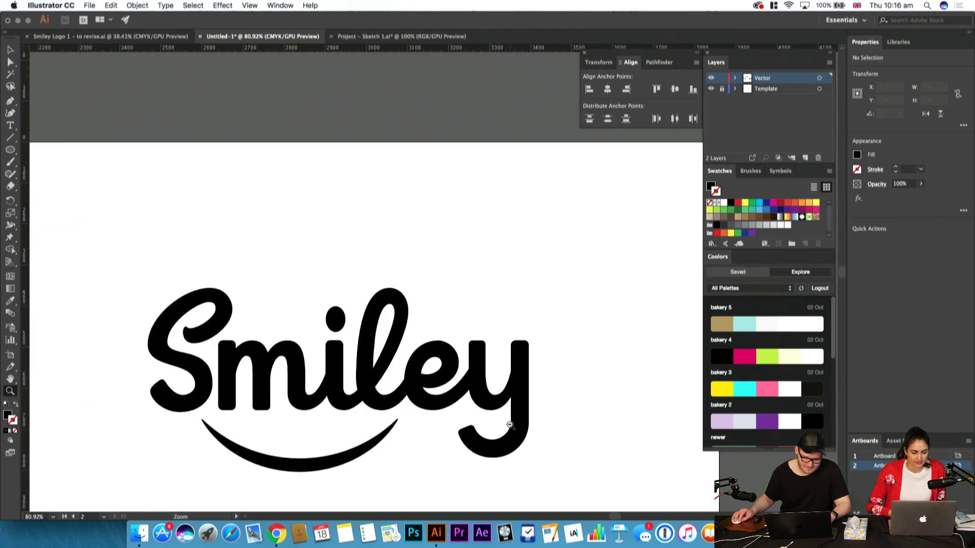
# Add a third artboard beside the second one
pyautogui.moveTo(378, 423); pyautogui.dragTo(355, 401)
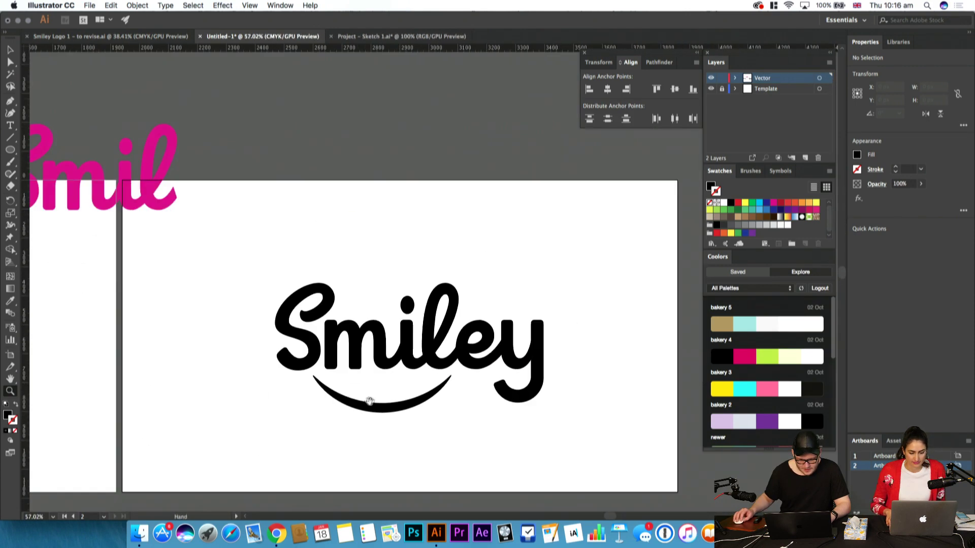
pyautogui.scroll(-5, 355, 401)
pyautogui.click(944, 512)
pyautogui.moveTo(394, 344); pyautogui.dragTo(561, 315)
pyautogui.moveTo(535, 397); pyautogui.dragTo(398, 397)
pyautogui.moveTo(349, 367); pyautogui.dragTo(483, 357)
# Move the smile down and to the left, away from the lettering on the second artboard
pyautogui.press('v')
pyautogui.moveTo(277, 362); pyautogui.dragTo(193, 394)
pyautogui.click(393, 443)
# Copy the black Smiley lettering, without the smile, onto the third artboard
pyautogui.moveTo(418, 418); pyautogui.dragTo(302, 413)
pyautogui.moveTo(401, 391); pyautogui.dragTo(116, 258)
pyautogui.click(56, 217)
pyautogui.moveTo(382, 325); pyautogui.dragTo(384, 326)
pyautogui.rightClick(298, 311)
pyautogui.click(583, 290)
pyautogui.moveTo(179, 317); pyautogui.dragTo(533, 296)
pyautogui.moveTo(494, 364); pyautogui.dragTo(195, 331)
pyautogui.moveTo(303, 257); pyautogui.dragTo(597, 254)
pyautogui.click(514, 284)
pyautogui.moveTo(499, 285); pyautogui.dragTo(523, 285)
pyautogui.moveTo(424, 306); pyautogui.dragTo(229, 353)
# Select all the copied letter paths on the third artboard and unite them with Pathfinder
pyautogui.press('v')
pyautogui.moveTo(519, 360); pyautogui.dragTo(183, 223)
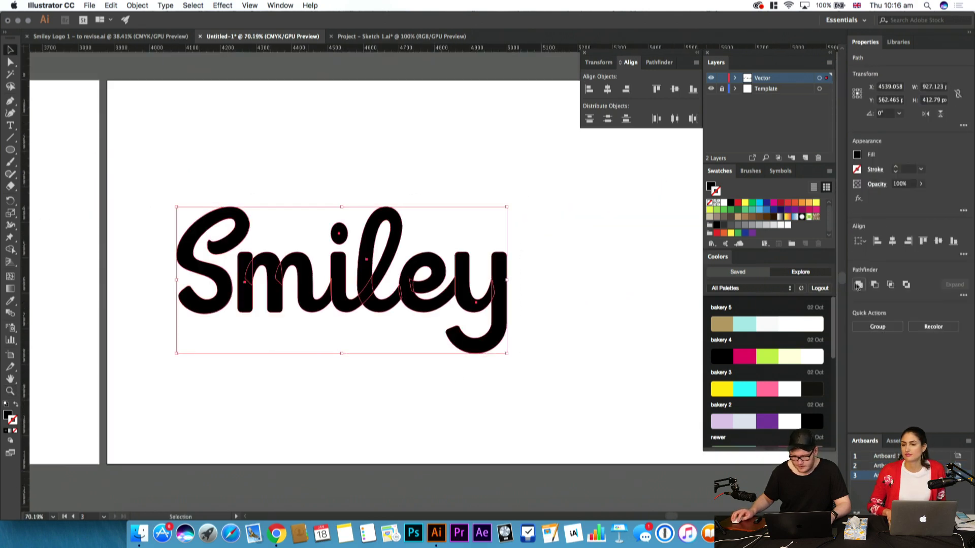
pyautogui.click(859, 286)
# Inspect the outline and anchor points of the united lettering on the third artboard
pyautogui.press('z')
pyautogui.click(348, 285)
pyautogui.moveTo(133, 341); pyautogui.dragTo(530, 372)
pyautogui.moveTo(473, 310); pyautogui.dragTo(599, 328)
pyautogui.moveTo(512, 344); pyautogui.dragTo(558, 294)
pyautogui.press('a')
pyautogui.click(351, 251)
pyautogui.click(176, 298)
pyautogui.click(139, 282)
pyautogui.click(151, 221)
pyautogui.click(169, 244)
# Examine the joins between the united letters at close range and from a distance
pyautogui.press('z')
pyautogui.moveTo(212, 244); pyautogui.dragTo(41, 280)
pyautogui.moveTo(453, 305); pyautogui.dragTo(409, 413)
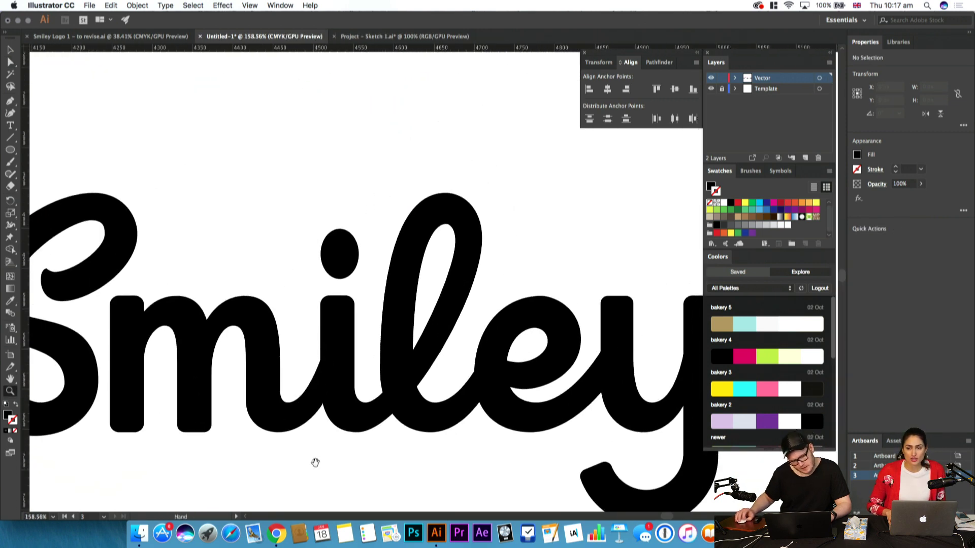
pyautogui.moveTo(318, 468); pyautogui.dragTo(444, 403)
pyautogui.moveTo(533, 430); pyautogui.dragTo(528, 392)
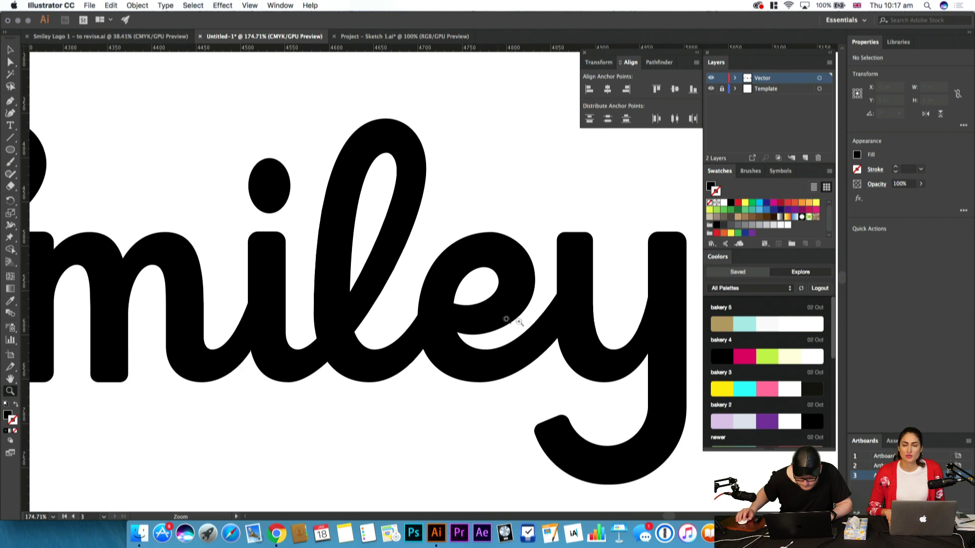
pyautogui.moveTo(541, 372); pyautogui.dragTo(550, 384)
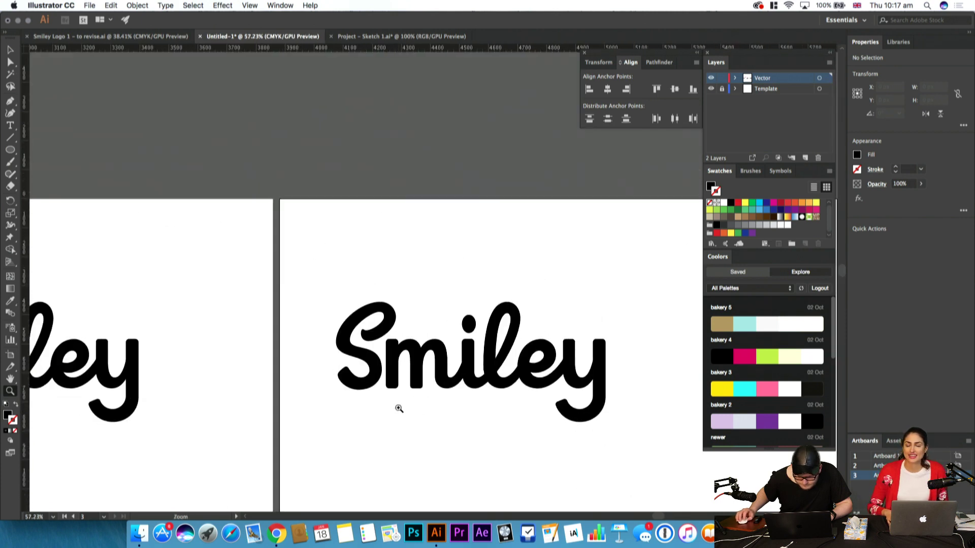
# Scale the united wordmark down proportionally about its centre to about 137 px wide
pyautogui.press('v')
pyautogui.click(561, 331)
pyautogui.moveTo(605, 300); pyautogui.dragTo(544, 355)
pyautogui.click(564, 351)
pyautogui.moveTo(372, 389); pyautogui.dragTo(428, 368)
pyautogui.click(392, 399)
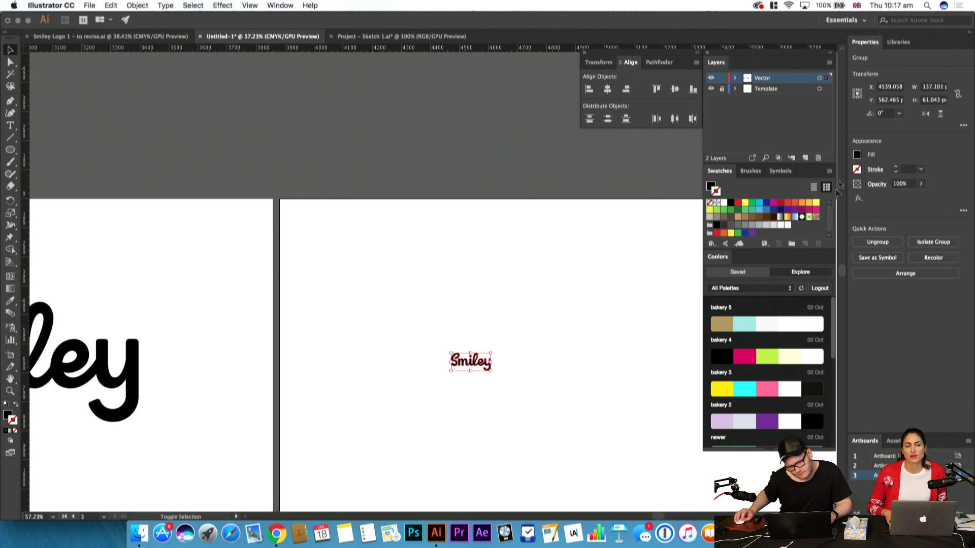
pyautogui.click(623, 304)
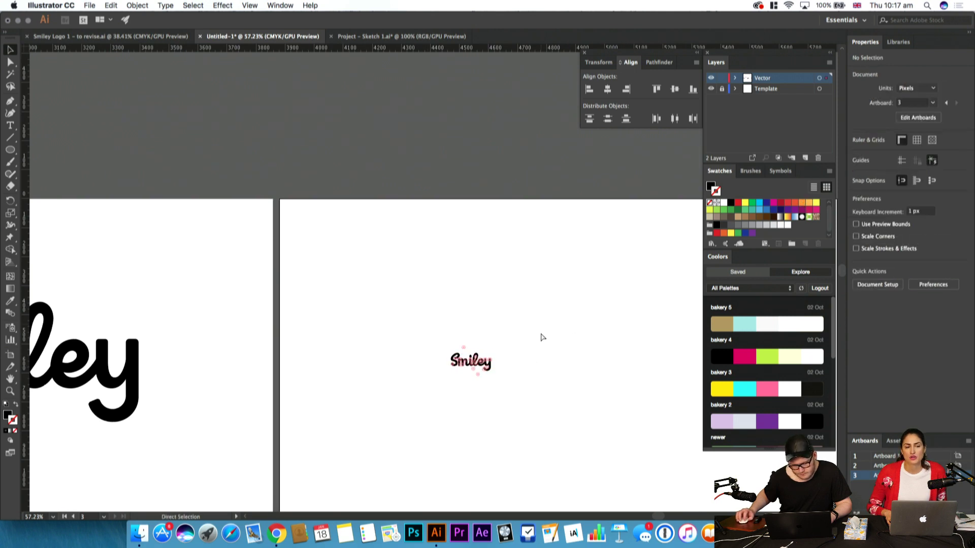
# Fill the small wordmark on the third artboard with the orange-red swatch
pyautogui.press('super+a')
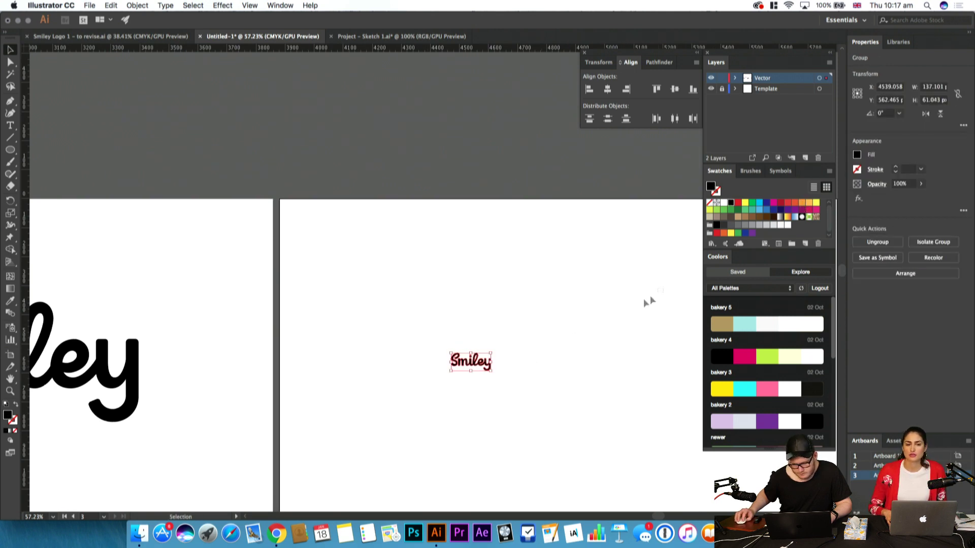
pyautogui.click(654, 294)
pyautogui.press('super+a')
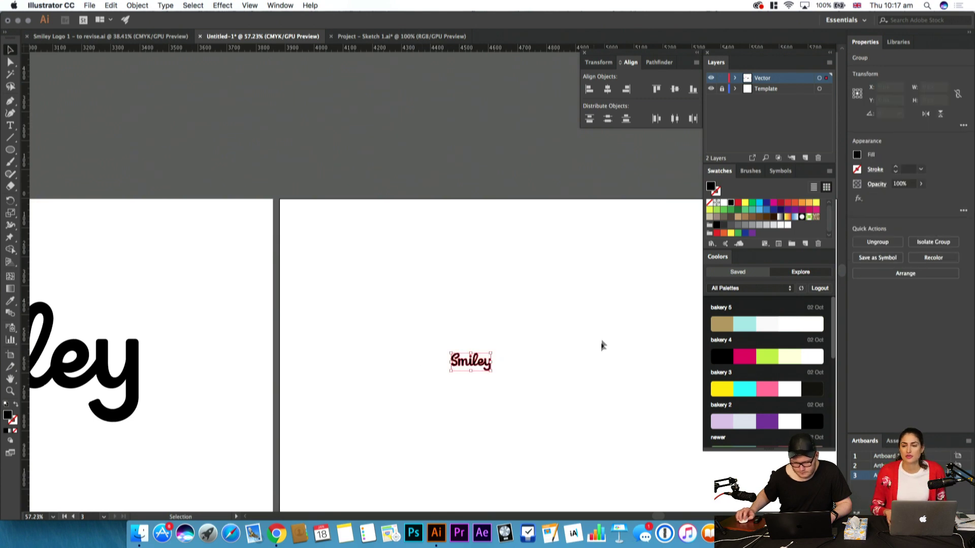
pyautogui.click(798, 202)
pyautogui.click(546, 409)
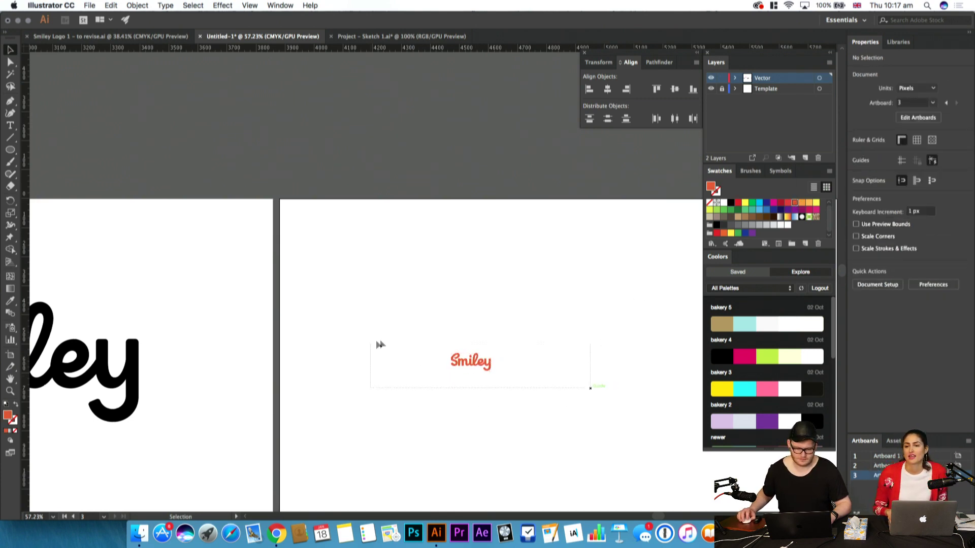
# Shrink the orange wordmark further about its centre to about 73 px wide and check its legibility
pyautogui.moveTo(372, 347); pyautogui.dragTo(371, 345)
pyautogui.moveTo(493, 352); pyautogui.dragTo(522, 333)
pyautogui.click(555, 351)
pyautogui.click(480, 355)
pyautogui.click(521, 341)
pyautogui.click(436, 410)
pyautogui.press('z')
pyautogui.press('v')
pyautogui.click(458, 283)
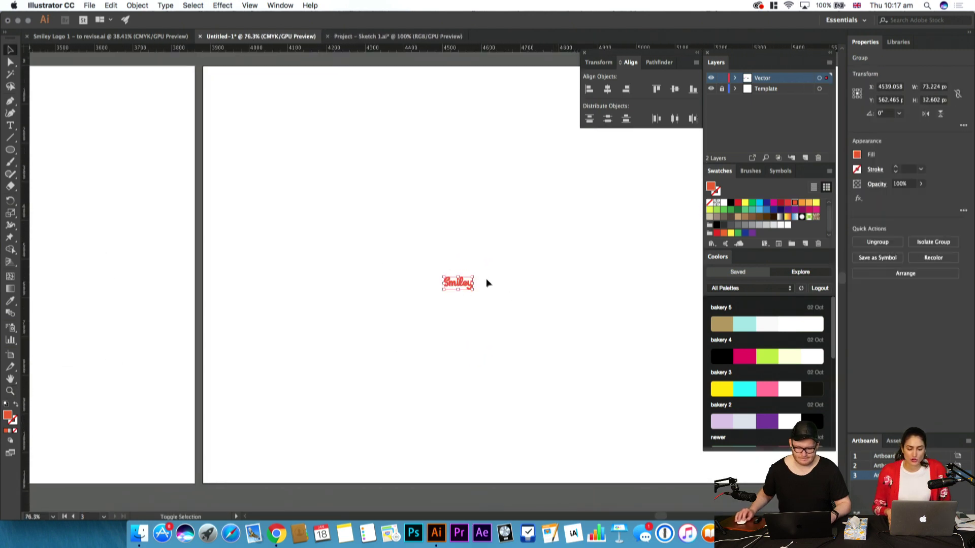
# Enlarge the orange wordmark proportionally to about 470 px wide and move it to the left side of the third artboard
pyautogui.moveTo(474, 278); pyautogui.dragTo(598, 248)
pyautogui.click(598, 248)
pyautogui.moveTo(545, 309); pyautogui.dragTo(353, 314)
pyautogui.click(400, 374)
pyautogui.press('z')
pyautogui.moveTo(436, 361); pyautogui.dragTo(369, 404)
pyautogui.moveTo(355, 392); pyautogui.dragTo(414, 393)
pyautogui.moveTo(410, 394); pyautogui.dragTo(362, 357)
pyautogui.click(332, 334)
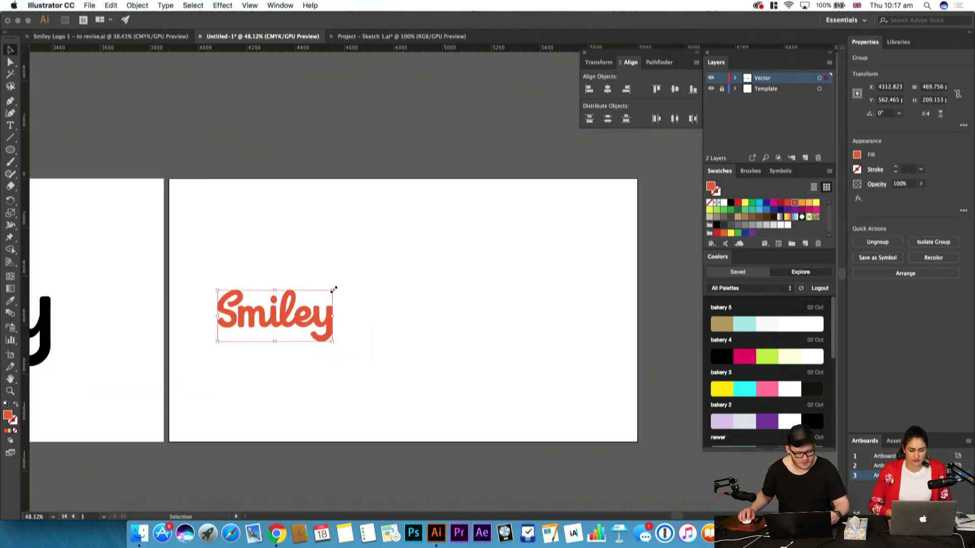
# Scale the orange wordmark up proportionally about its centre to about 818 px wide
pyautogui.moveTo(333, 290); pyautogui.dragTo(393, 276)
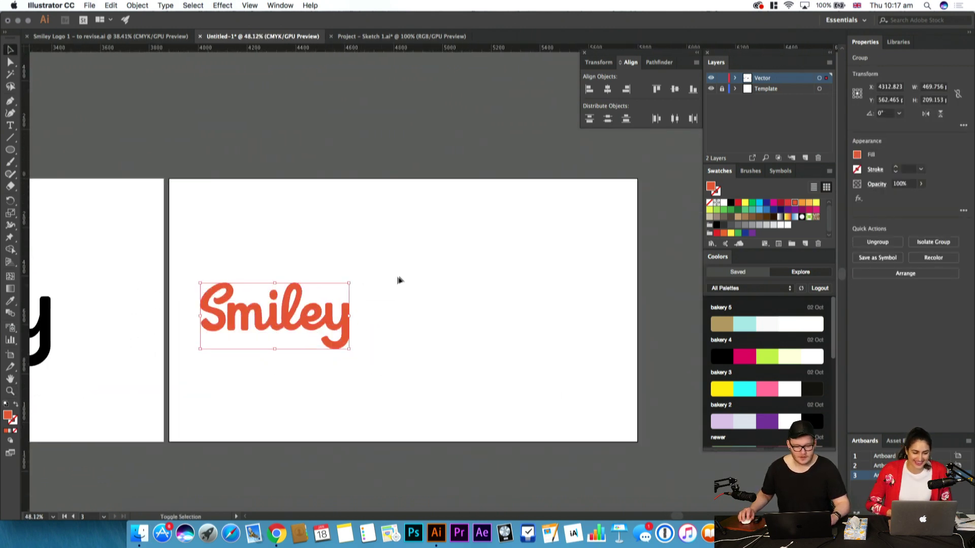
pyautogui.click(400, 276)
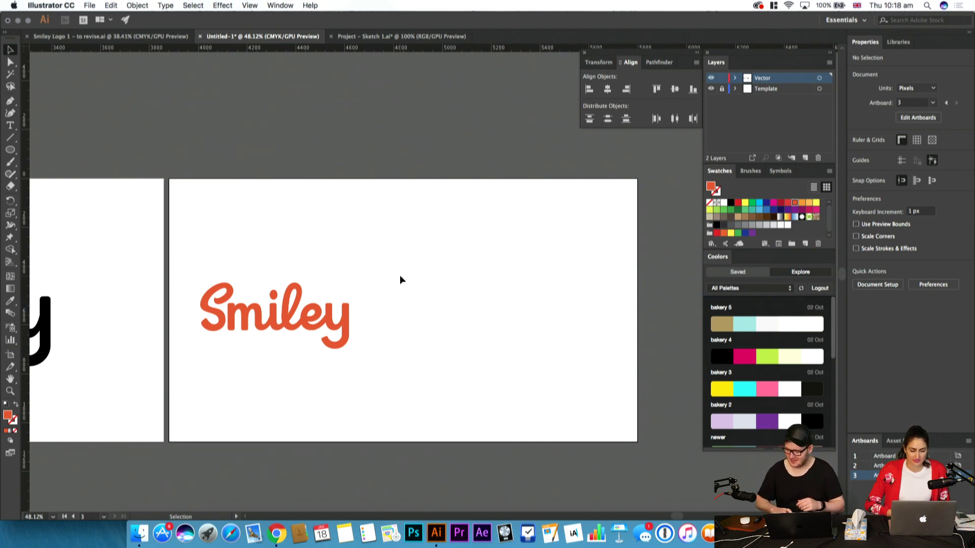
pyautogui.moveTo(388, 306); pyautogui.dragTo(373, 259)
pyautogui.press('z')
pyautogui.moveTo(360, 266); pyautogui.dragTo(308, 280)
pyautogui.scroll(1, 308, 273)
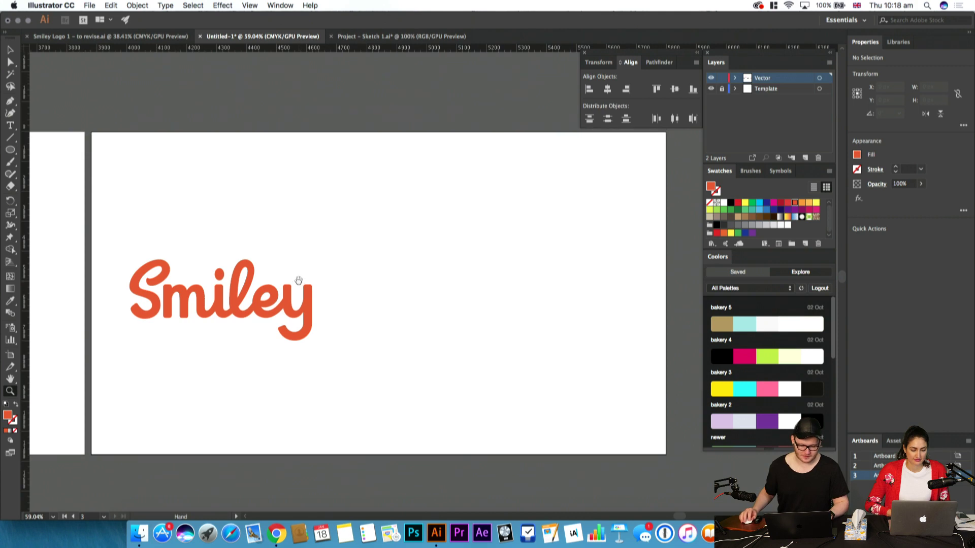
pyautogui.press('v')
pyautogui.moveTo(208, 366); pyautogui.dragTo(296, 269)
pyautogui.moveTo(312, 341); pyautogui.dragTo(331, 349)
pyautogui.click(349, 367)
pyautogui.moveTo(217, 220); pyautogui.dragTo(215, 219)
pyautogui.moveTo(331, 251); pyautogui.dragTo(344, 246)
pyautogui.click(348, 257)
pyautogui.moveTo(309, 303); pyautogui.dragTo(320, 303)
pyautogui.click(433, 310)
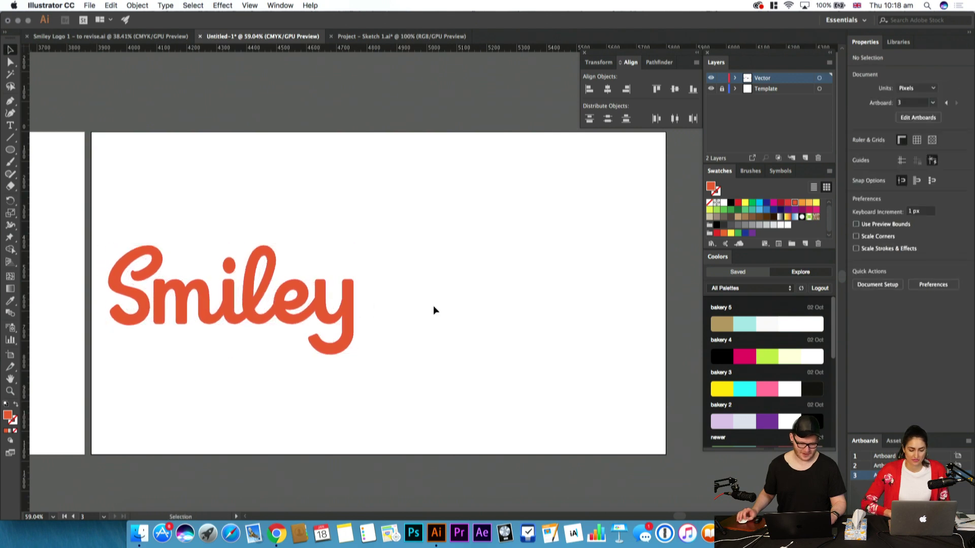
# Create a reflected copy of the orange wordmark across the vertical axis
pyautogui.press('super+a')
pyautogui.press('o')
pyautogui.press('Return')
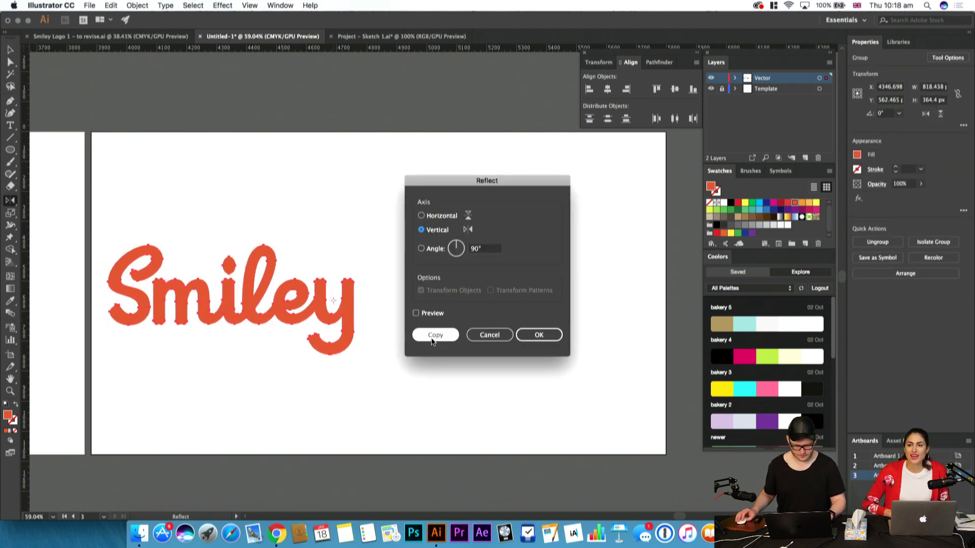
pyautogui.click(432, 340)
# Move the mirrored wordmark to the upper right area of the third artboard
pyautogui.press('v')
pyautogui.moveTo(508, 323); pyautogui.dragTo(510, 234)
pyautogui.click(607, 298)
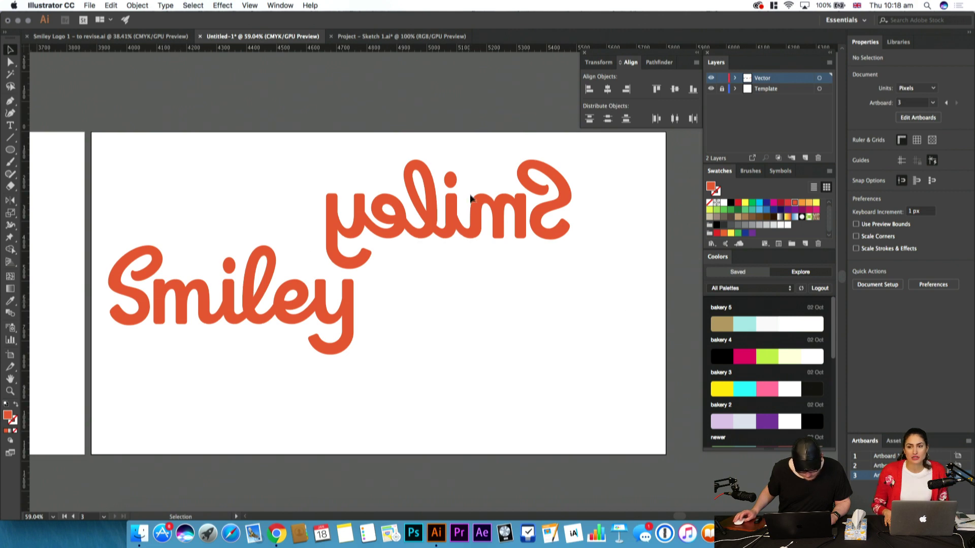
pyautogui.moveTo(554, 242); pyautogui.dragTo(624, 252)
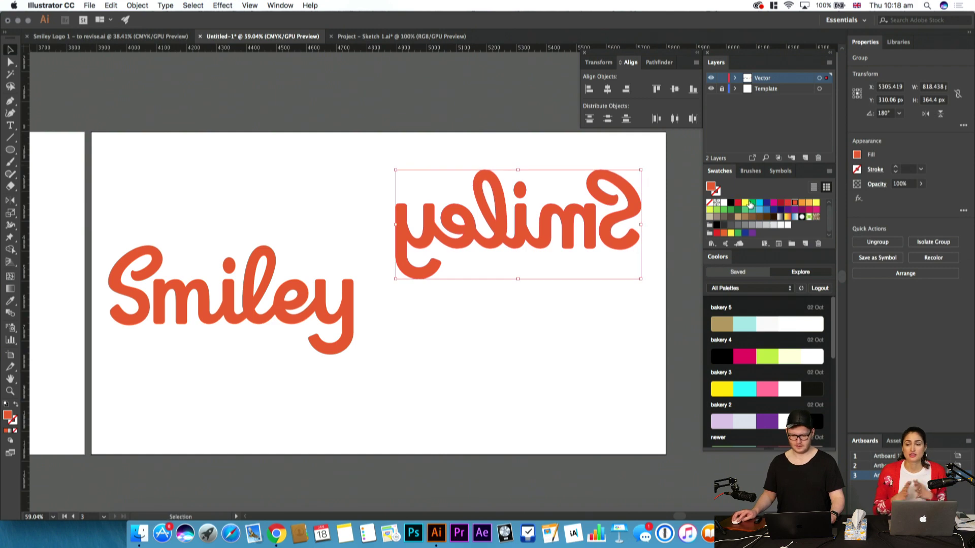
# Fill the mirrored wordmark with green and scale it down to about half its size
pyautogui.click(573, 280)
pyautogui.click(609, 223)
pyautogui.moveTo(641, 170); pyautogui.dragTo(644, 194)
pyautogui.click(644, 198)
# Move the orange wordmark slightly right and up on the third artboard
pyautogui.hscroll(2, 470, 213)
pyautogui.hscroll(-6, 470, 214)
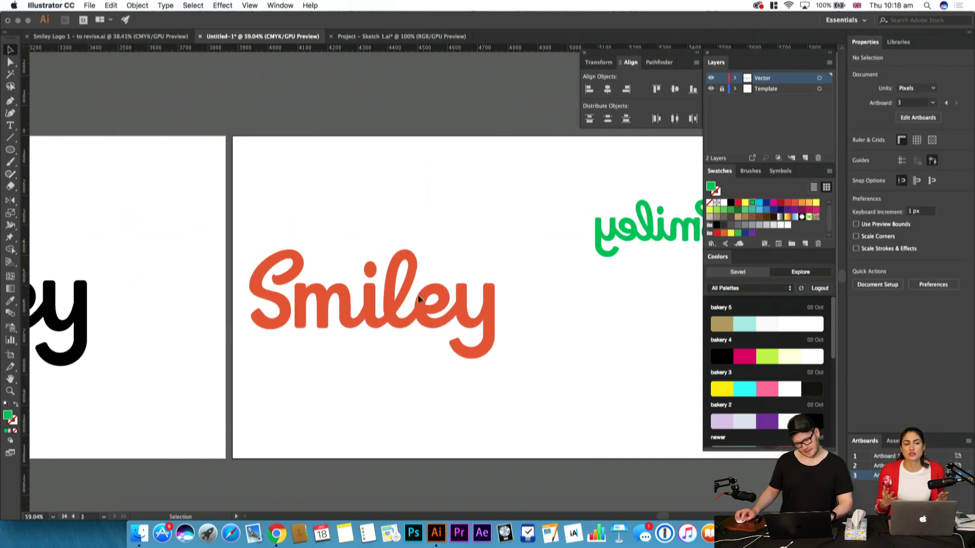
pyautogui.moveTo(438, 295); pyautogui.dragTo(474, 274)
pyautogui.click(577, 320)
# Try dragging part of the orange wordmark with the Direct Selection tool, and undo the change
pyautogui.moveTo(569, 316); pyautogui.dragTo(529, 272)
pyautogui.press('z')
pyautogui.moveTo(475, 298); pyautogui.dragTo(358, 325)
pyautogui.moveTo(359, 325); pyautogui.dragTo(339, 313)
pyautogui.moveTo(405, 262); pyautogui.dragTo(604, 330)
pyautogui.press('a')
pyautogui.click(298, 284)
pyautogui.moveTo(305, 291); pyautogui.dragTo(76, 419)
pyautogui.press('super+z')
pyautogui.moveTo(406, 341); pyautogui.dragTo(163, 343)
pyautogui.click(391, 388)
pyautogui.moveTo(411, 362); pyautogui.dragTo(306, 356)
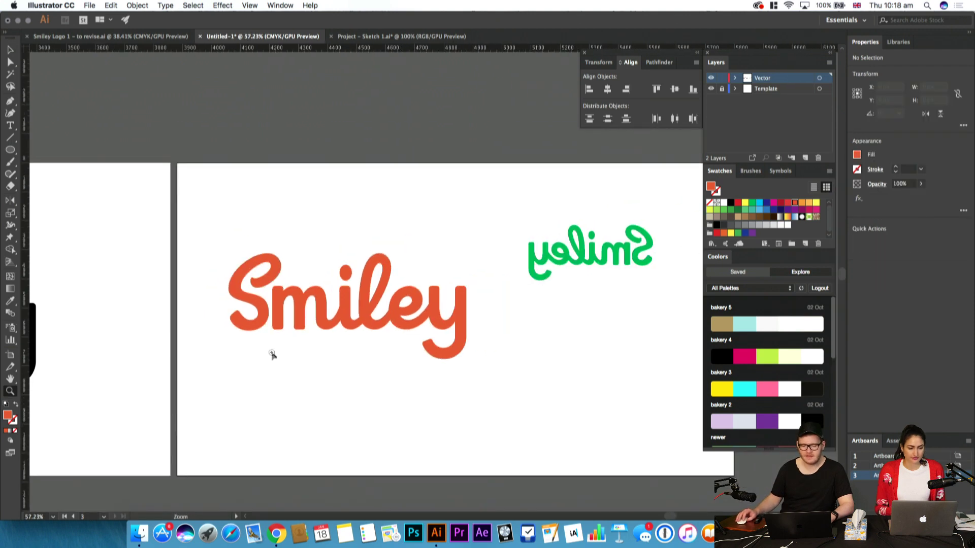
pyautogui.press('v')
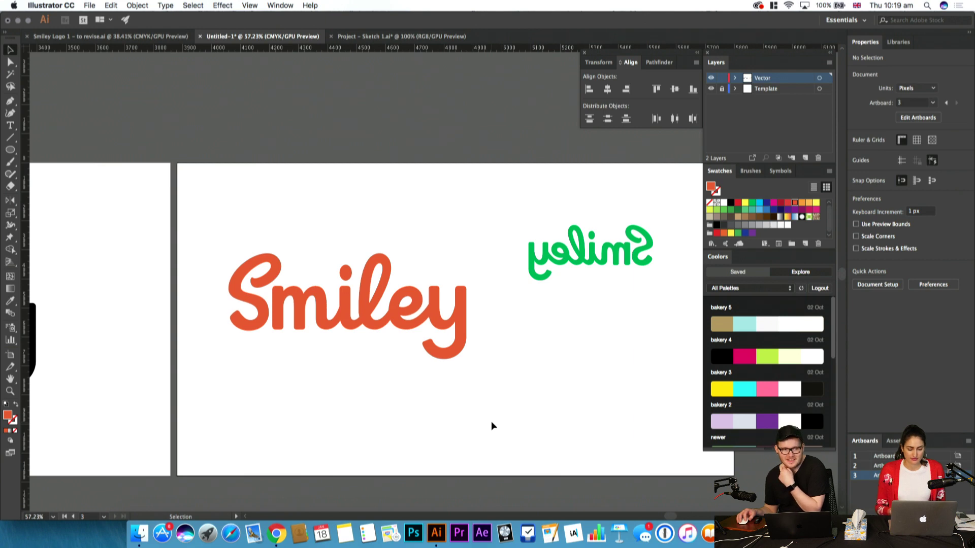
# Compare the orange and mirrored green wordmarks with the black version on the second artboard
pyautogui.moveTo(488, 391); pyautogui.dragTo(398, 370)
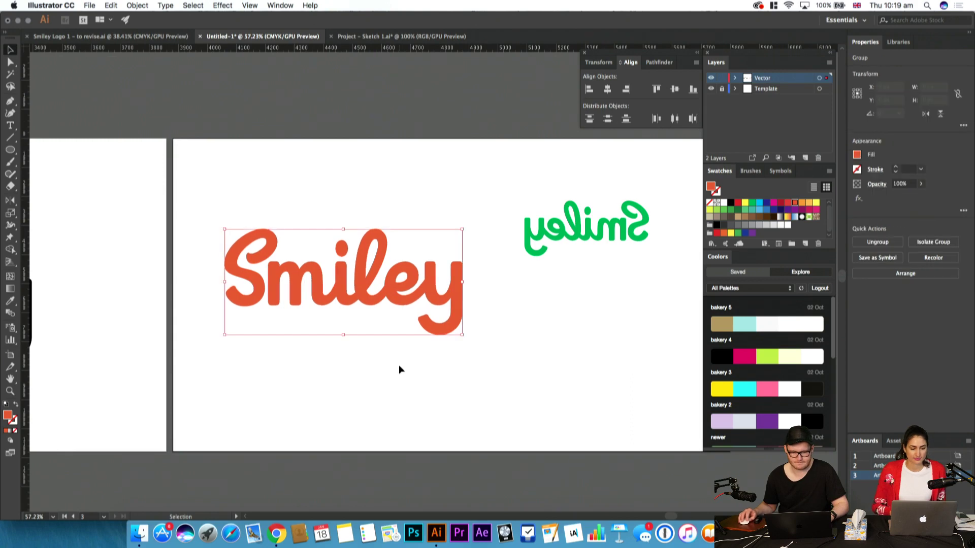
pyautogui.click(398, 370)
pyautogui.moveTo(500, 327); pyautogui.dragTo(363, 309)
pyautogui.moveTo(559, 133); pyautogui.dragTo(559, 133)
pyautogui.click(545, 192)
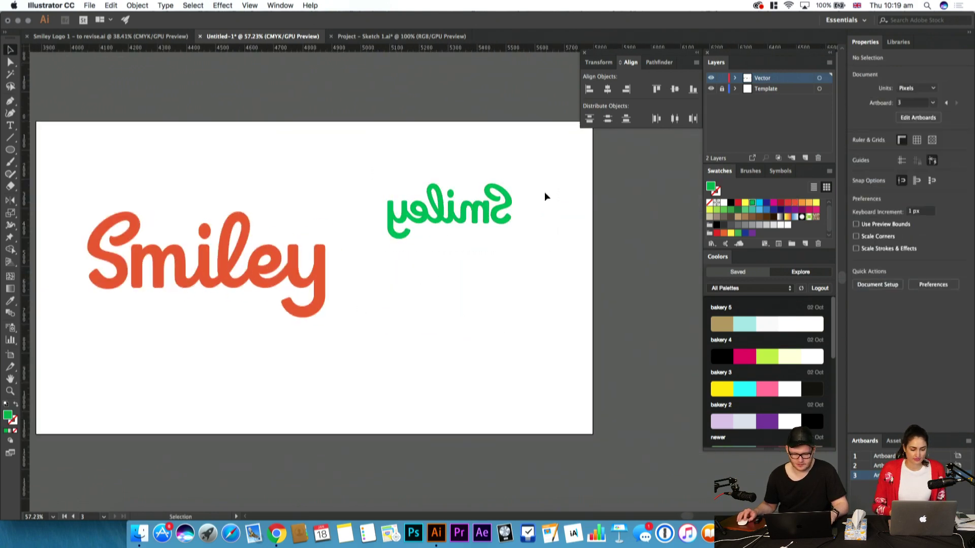
pyautogui.moveTo(462, 291); pyautogui.dragTo(675, 346)
pyautogui.moveTo(675, 351); pyautogui.dragTo(589, 366)
pyautogui.moveTo(307, 350); pyautogui.dragTo(494, 357)
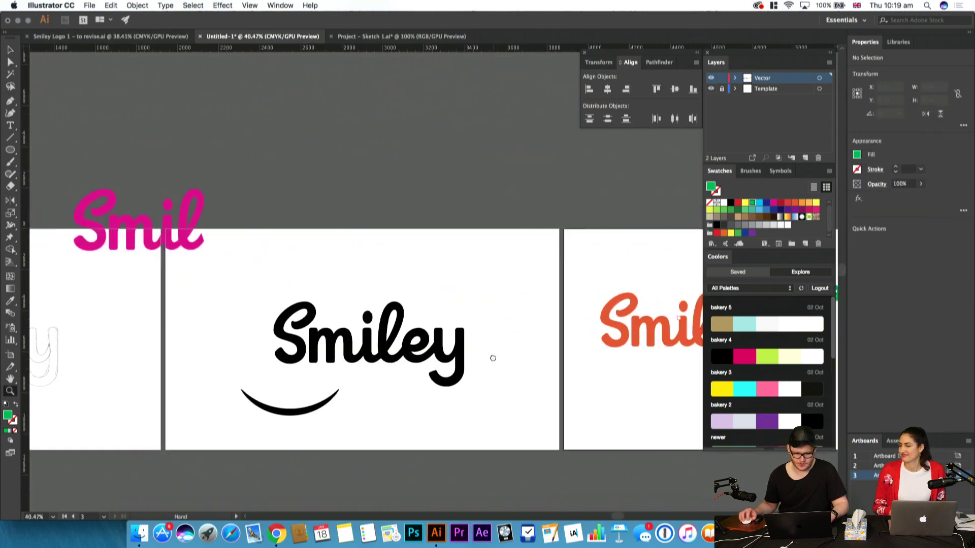
pyautogui.moveTo(408, 357); pyautogui.dragTo(472, 345)
# Move the smile back to the right beneath the lettering on the second artboard
pyautogui.press('v')
pyautogui.moveTo(304, 356); pyautogui.dragTo(413, 341)
pyautogui.click(517, 412)
# Ungroup the orange wordmark and nudge the dot of the i upward
pyautogui.hscroll(15, 370, 344)
pyautogui.hscroll(-5, 436, 364)
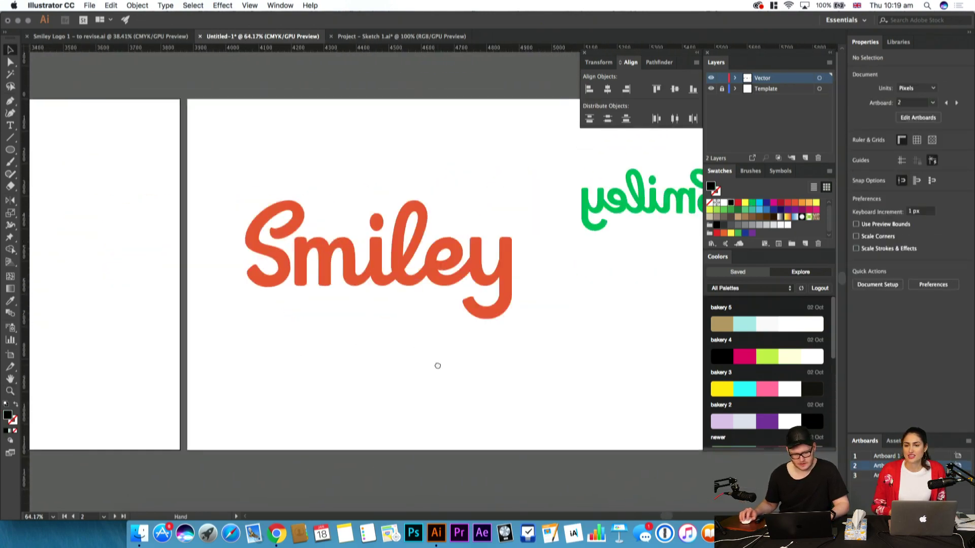
pyautogui.press('z')
pyautogui.moveTo(409, 258); pyautogui.dragTo(457, 258)
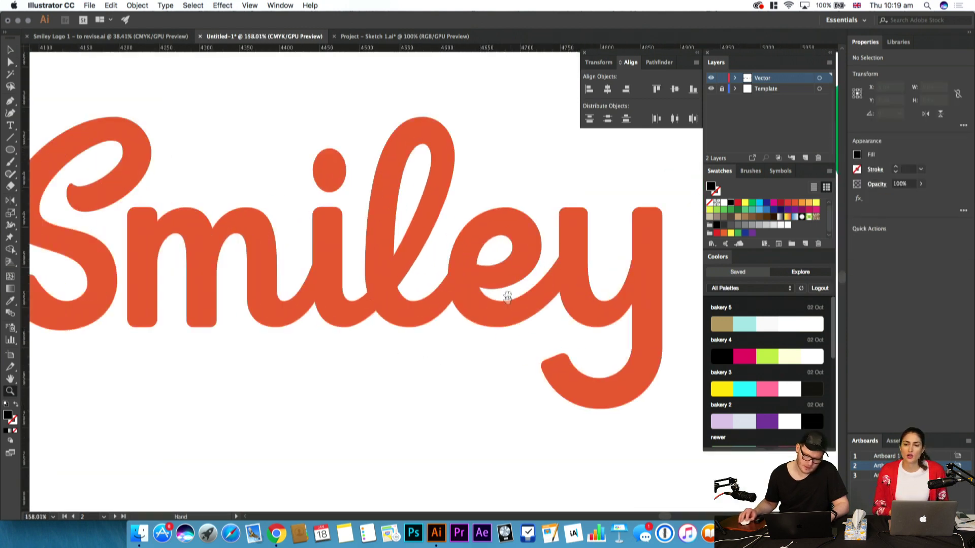
pyautogui.scroll(4, 403, 289)
pyautogui.hscroll(-2, 403, 289)
pyautogui.press('v')
pyautogui.click(383, 265)
pyautogui.press('super+shift+g')
pyautogui.click(386, 252)
pyautogui.click(388, 258)
pyautogui.hotkey('shift', 'Up')
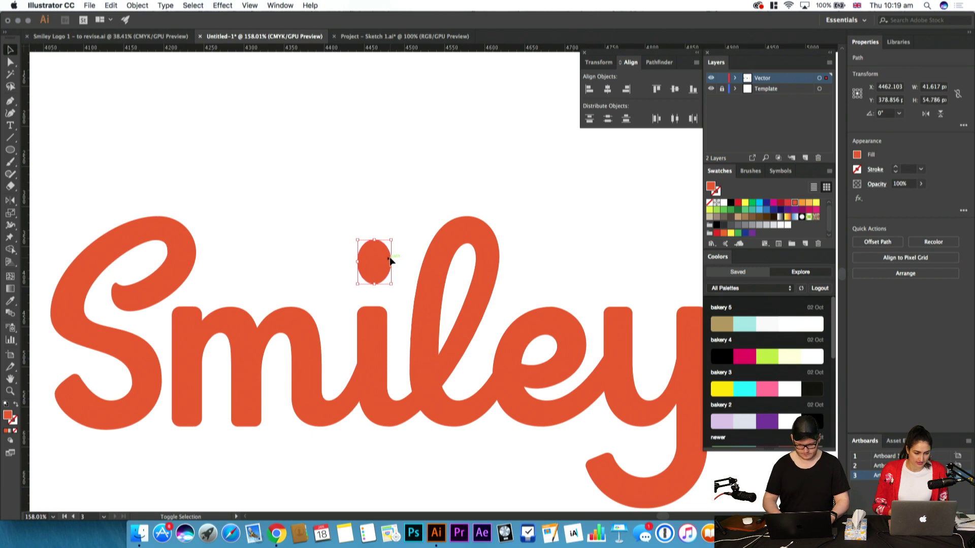
pyautogui.scroll(1, 162, 336)
pyautogui.click(294, 154)
# Group the orange lettering and the i's dot again and fill the wordmark with magenta
pyautogui.moveTo(284, 233); pyautogui.dragTo(167, 226)
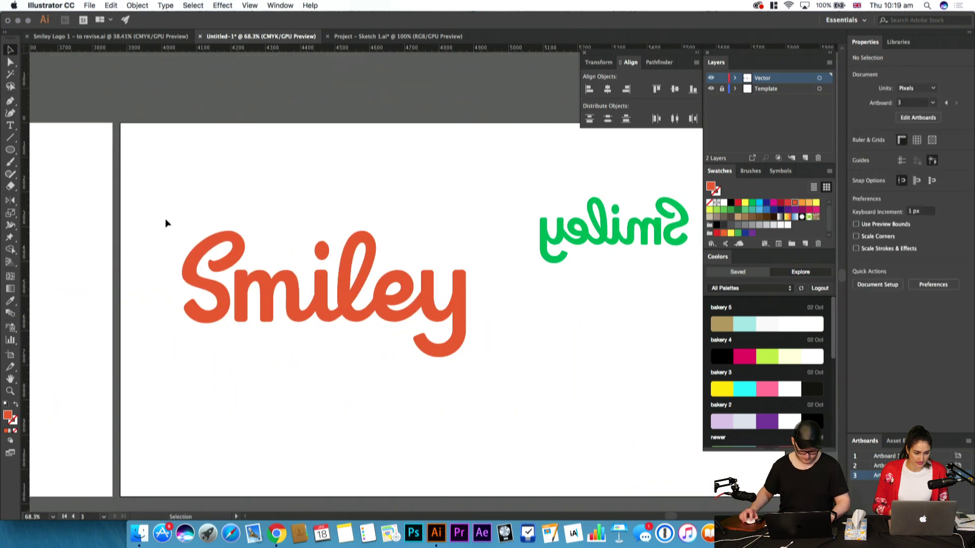
pyautogui.moveTo(459, 373); pyautogui.dragTo(429, 321)
pyautogui.press('super+g')
pyautogui.click(391, 379)
pyautogui.click(507, 346)
pyautogui.click(773, 203)
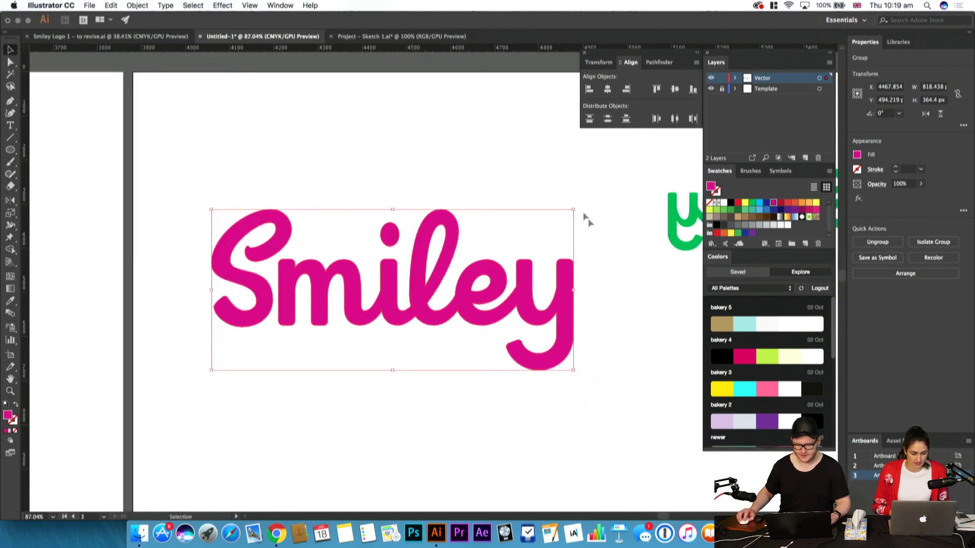
# Scale the magenta wordmark proportionally about its centre to a tiny size and back up to about half its width
pyautogui.moveTo(572, 206); pyautogui.dragTo(417, 280)
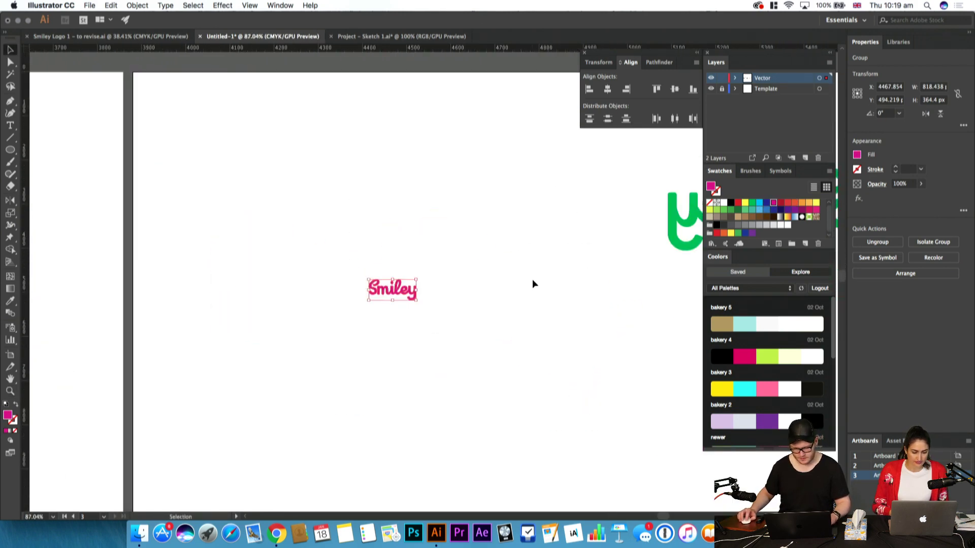
pyautogui.click(531, 282)
pyautogui.moveTo(434, 342); pyautogui.dragTo(440, 289)
pyautogui.click(387, 244)
pyautogui.moveTo(409, 233); pyautogui.dragTo(469, 204)
pyautogui.click(498, 207)
# Duplicate the magenta wordmark below and to the right, and draw a rectangle about 406 by 181 px over the copy
pyautogui.moveTo(489, 291); pyautogui.dragTo(474, 311)
pyautogui.click(546, 312)
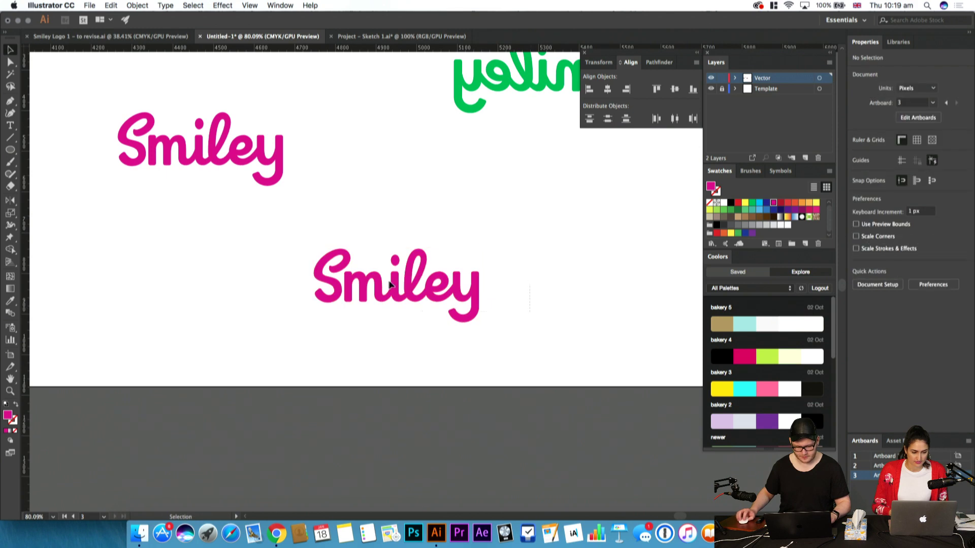
pyautogui.click(395, 283)
pyautogui.press('m')
pyautogui.moveTo(296, 237)
pyautogui.mouseDown()
pyautogui.moveTo(533, 327)
pyautogui.moveTo(506, 334)
pyautogui.mouseUp()
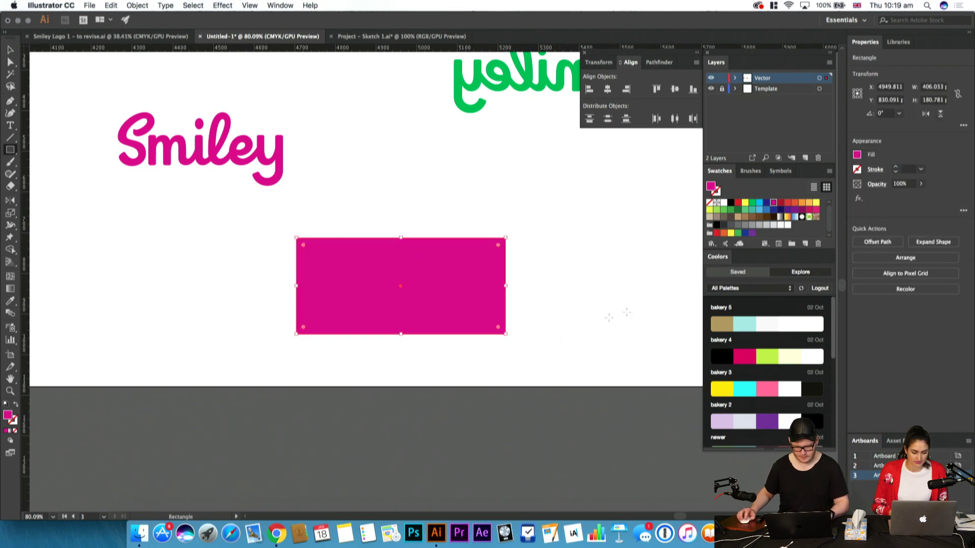
# Fill the rectangle with black and send it behind the duplicated wordmark
pyautogui.click(731, 203)
pyautogui.press('v')
pyautogui.click(593, 266)
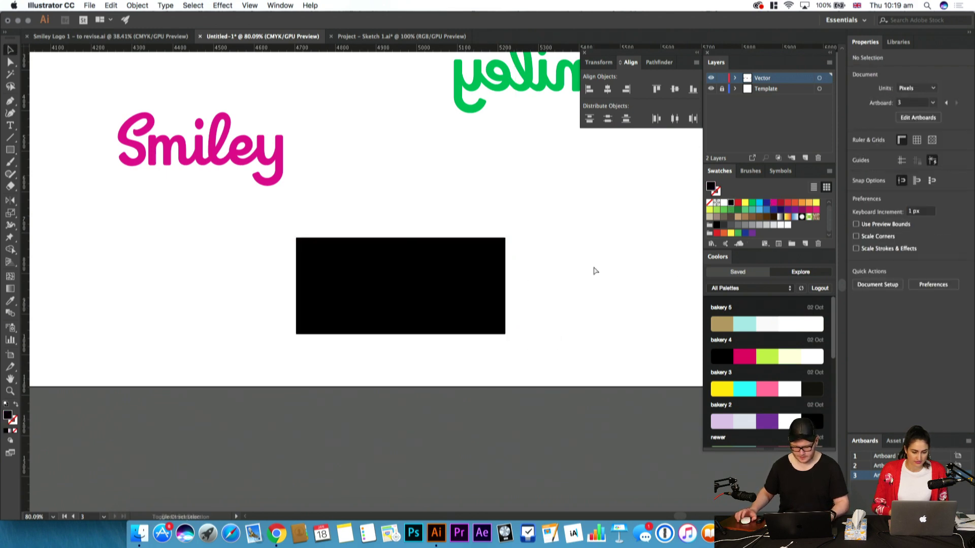
pyautogui.click(496, 250)
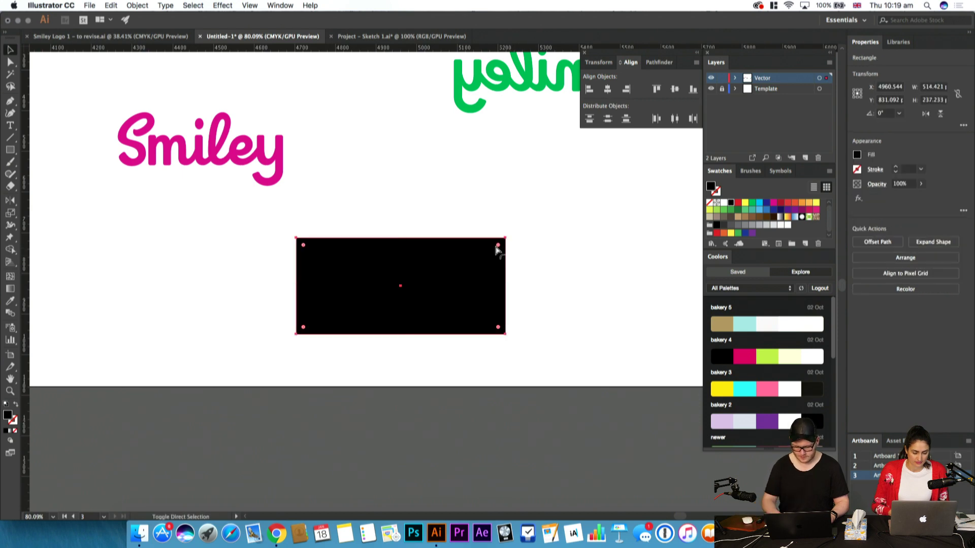
pyautogui.press('super+shift+[')
pyautogui.click(522, 265)
# Fill the duplicated wordmark on the black rectangle with white
pyautogui.click(476, 281)
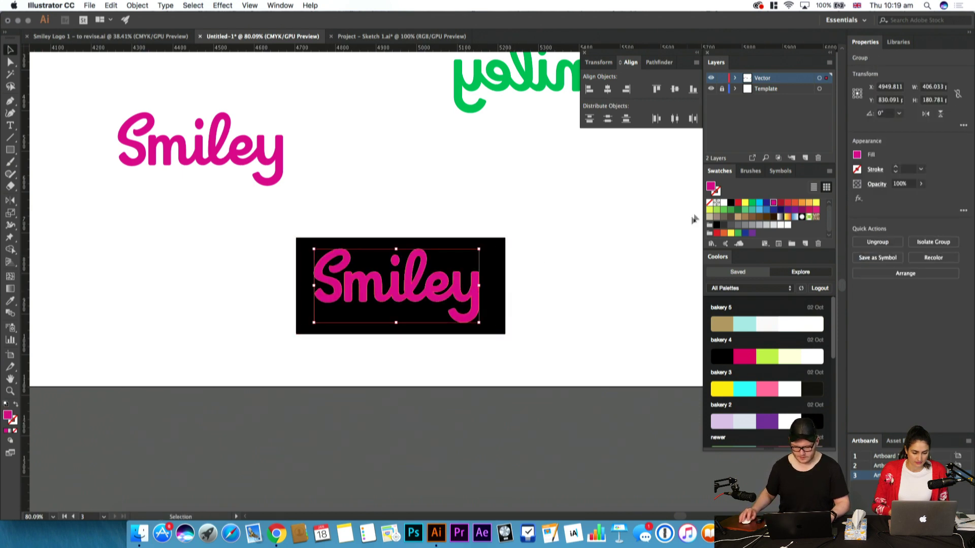
pyautogui.scroll(2, 615, 277)
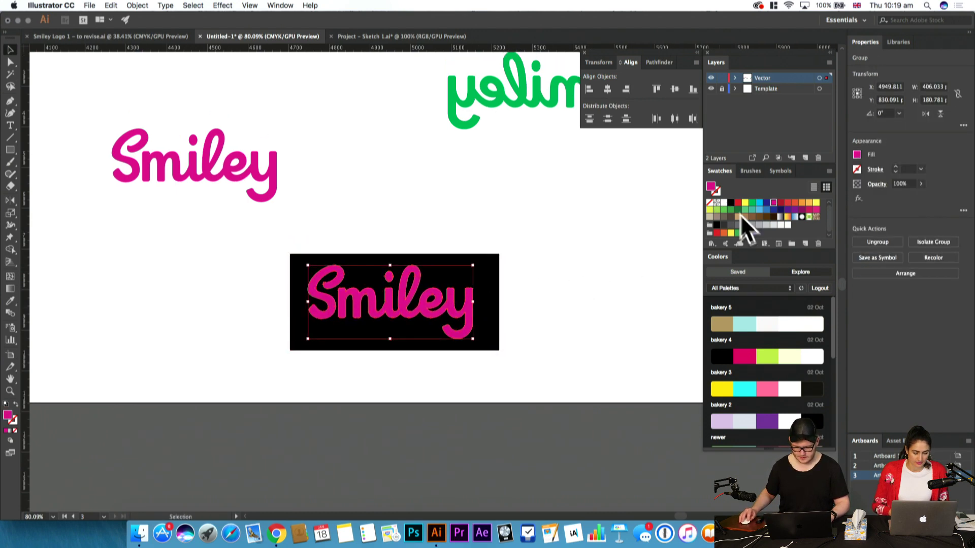
pyautogui.click(724, 203)
pyautogui.press('super+shift+a')
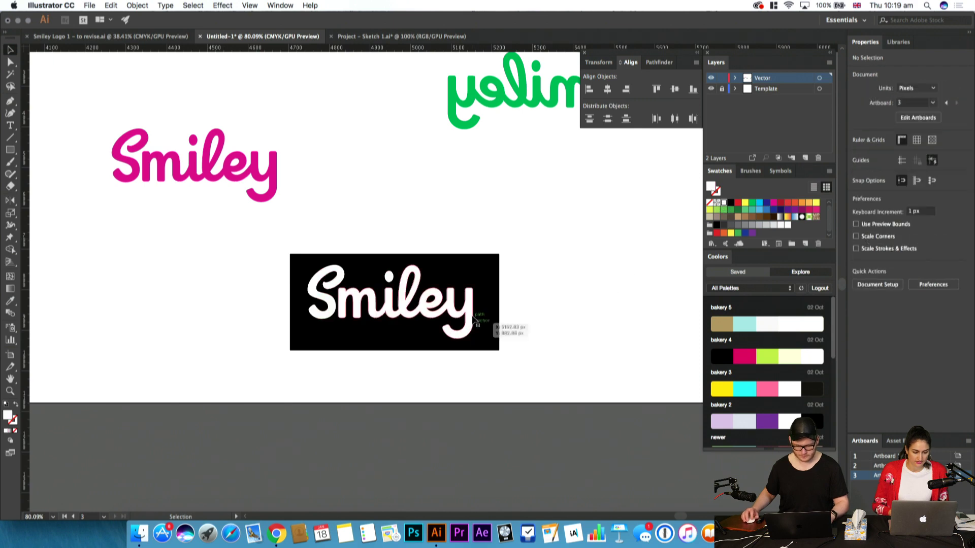
# Centre the white wordmark in the black rectangle, group them and move the group farther right on the artboard
pyautogui.moveTo(469, 307)
pyautogui.mouseDown()
pyautogui.moveTo(455, 313)
pyautogui.moveTo(474, 318)
pyautogui.mouseUp()
pyautogui.press('super+shift+a')
pyautogui.click(559, 303)
pyautogui.keyDown('shift'); pyautogui.click(494, 307); pyautogui.keyUp('shift')
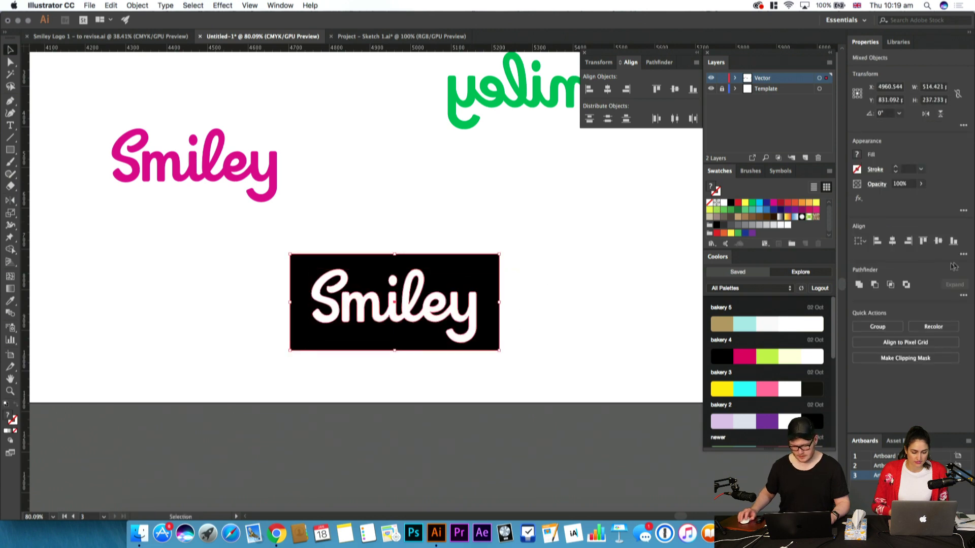
pyautogui.press('super+g')
pyautogui.moveTo(483, 287); pyautogui.dragTo(544, 378)
# Examine the joins between the white letters on the black background at close range
pyautogui.press('a')
pyautogui.click(677, 264)
pyautogui.press('z')
pyautogui.moveTo(423, 361); pyautogui.dragTo(300, 306)
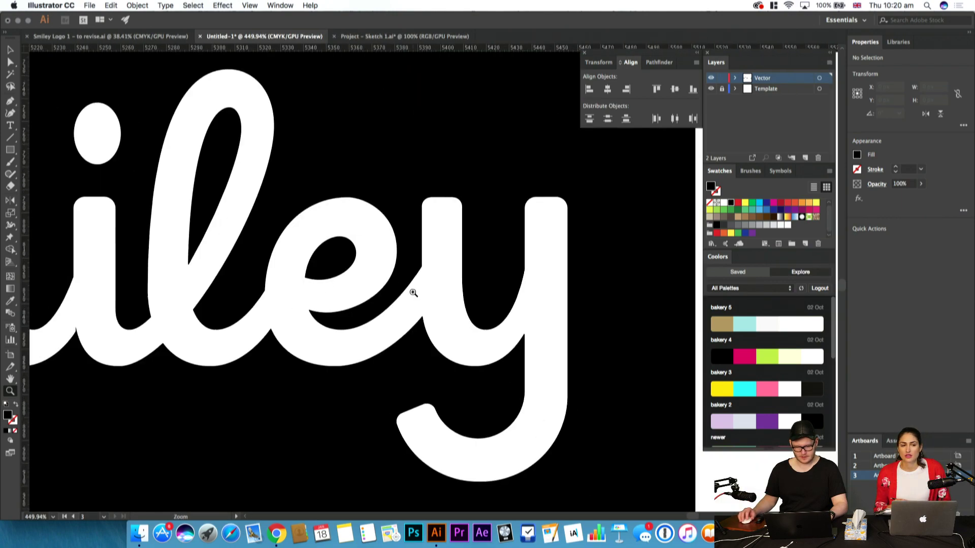
pyautogui.moveTo(420, 293); pyautogui.dragTo(537, 287)
pyautogui.press('super+0')
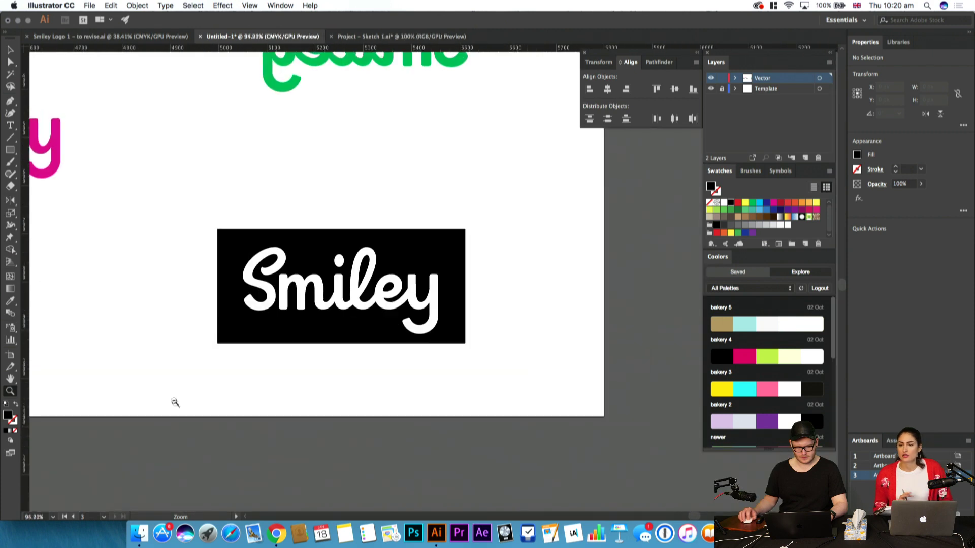
# Select the whole magenta wordmark group, viewed up close around the letters "iley"
pyautogui.moveTo(176, 405); pyautogui.dragTo(373, 446)
pyautogui.moveTo(307, 243); pyautogui.dragTo(517, 325)
pyautogui.press('a')
pyautogui.click(480, 359)
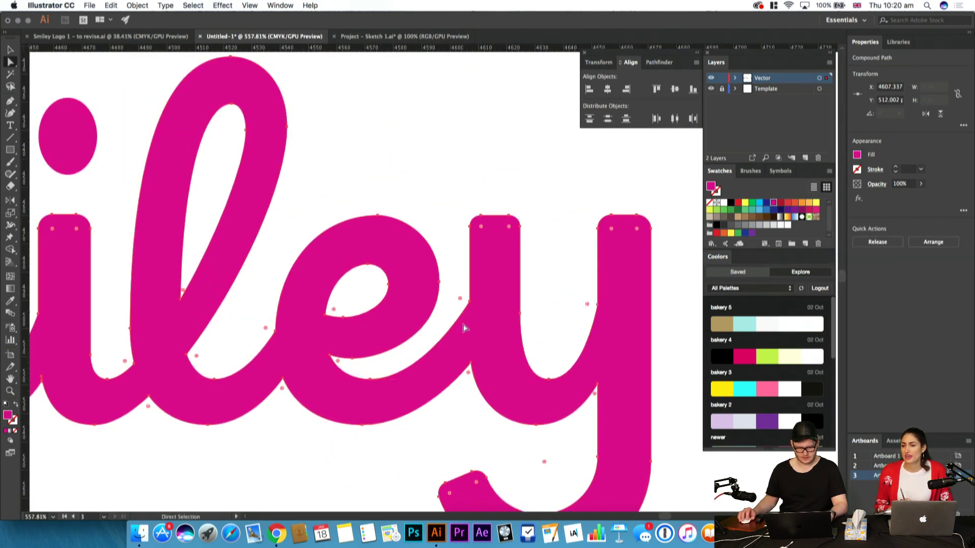
pyautogui.press('v')
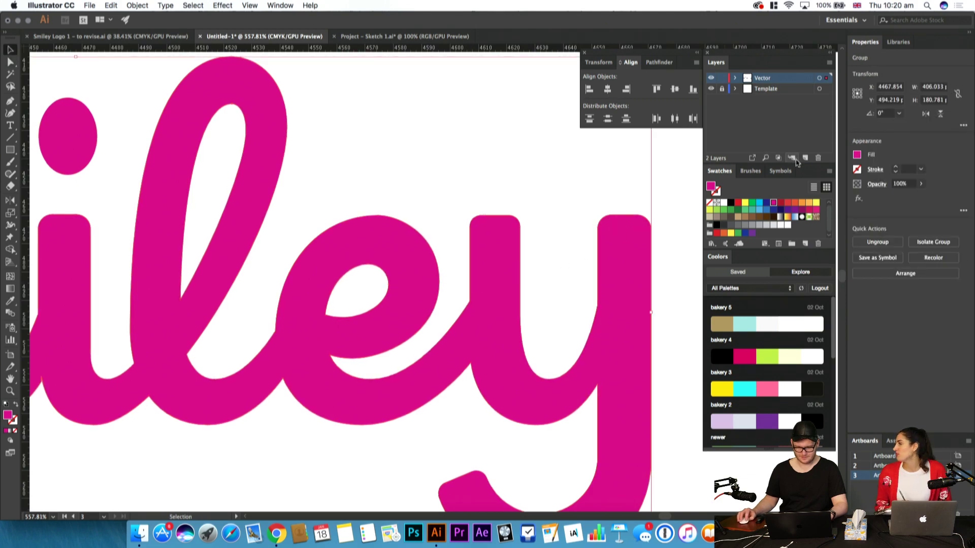
# Change the fill of the Smiley lettering from magenta to black and deselect it
pyautogui.click(731, 202)
pyautogui.scroll(3, 631, 341)
pyautogui.click(616, 342)
# Nudge the anchor where the upper edge of the e's exit stroke meets the y down by 2 px
pyautogui.press('a')
pyautogui.click(533, 357)
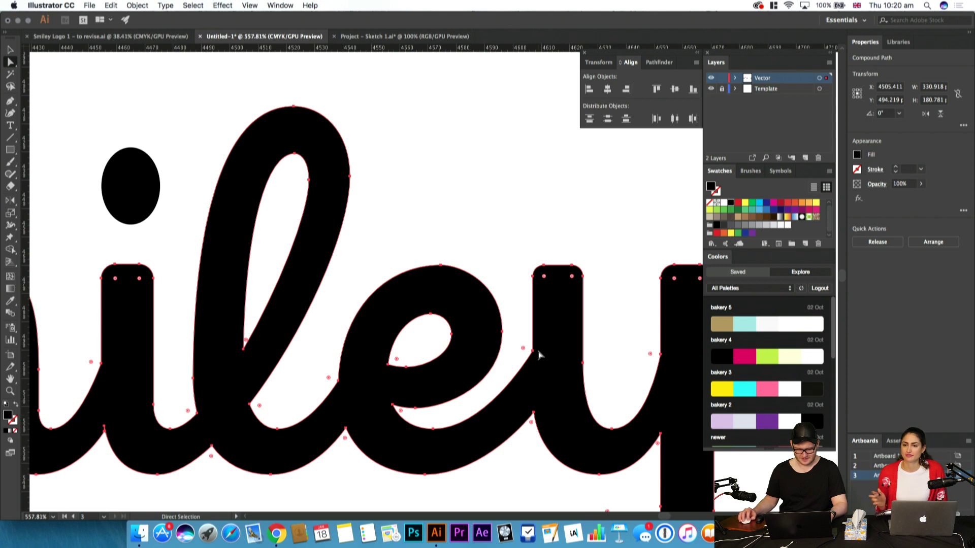
pyautogui.click(533, 350)
pyautogui.press('Down')
pyautogui.press('Down')
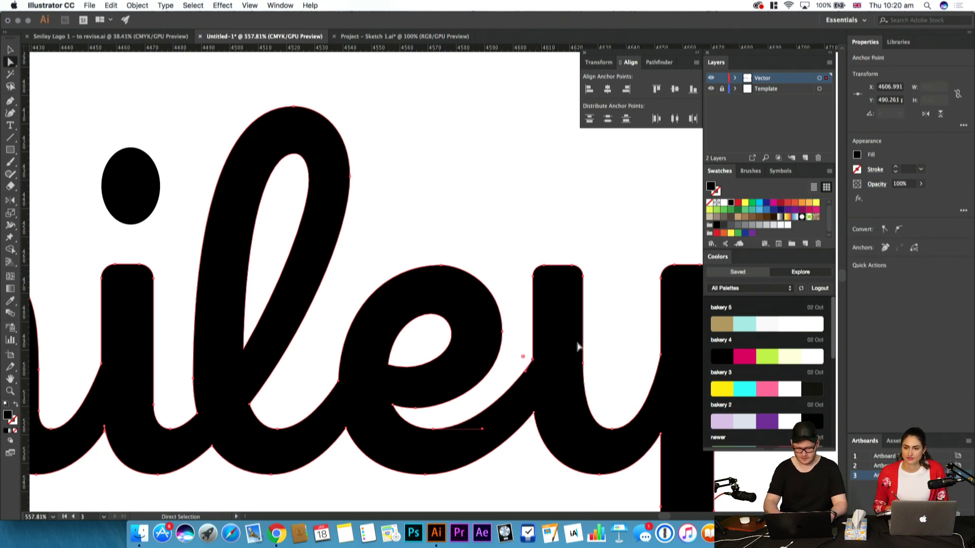
pyautogui.moveTo(595, 332); pyautogui.dragTo(597, 331)
# Move the bottom anchor of the e's lower inner curve 1 px to the right
pyautogui.click(510, 424)
pyautogui.click(429, 436)
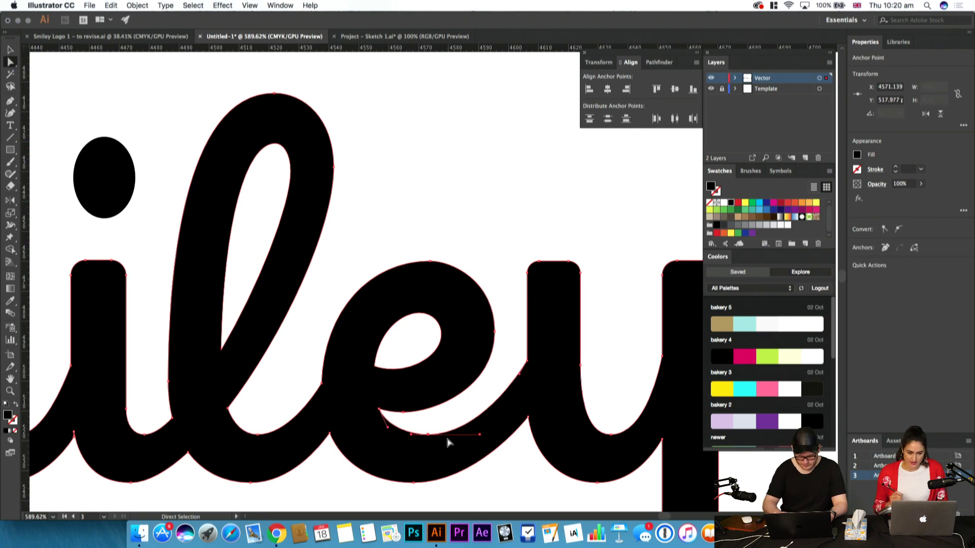
pyautogui.moveTo(476, 436); pyautogui.dragTo(487, 435)
pyautogui.click(529, 481)
pyautogui.moveTo(541, 451); pyautogui.dragTo(497, 443)
pyautogui.press('super+z')
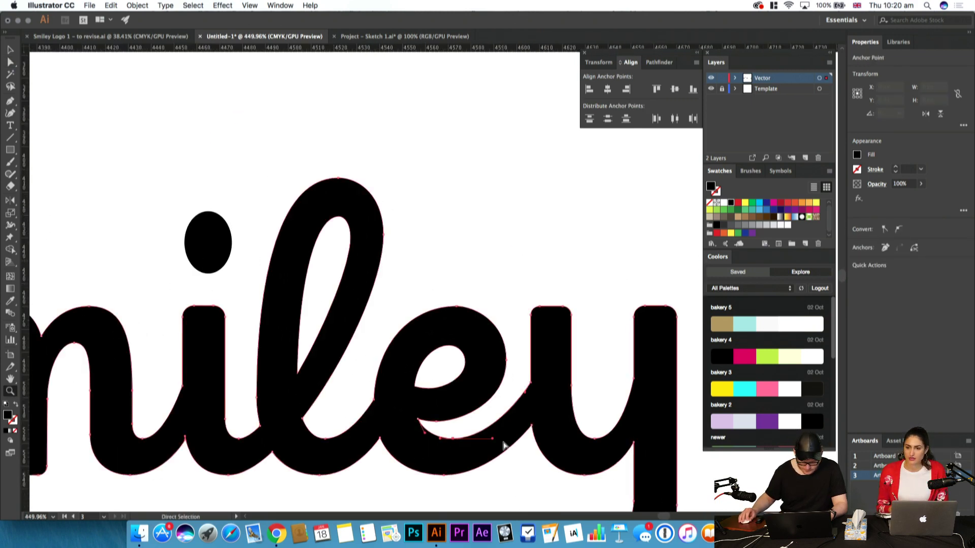
pyautogui.click(514, 464)
pyautogui.press('space')
pyautogui.moveTo(463, 266); pyautogui.dragTo(558, 400)
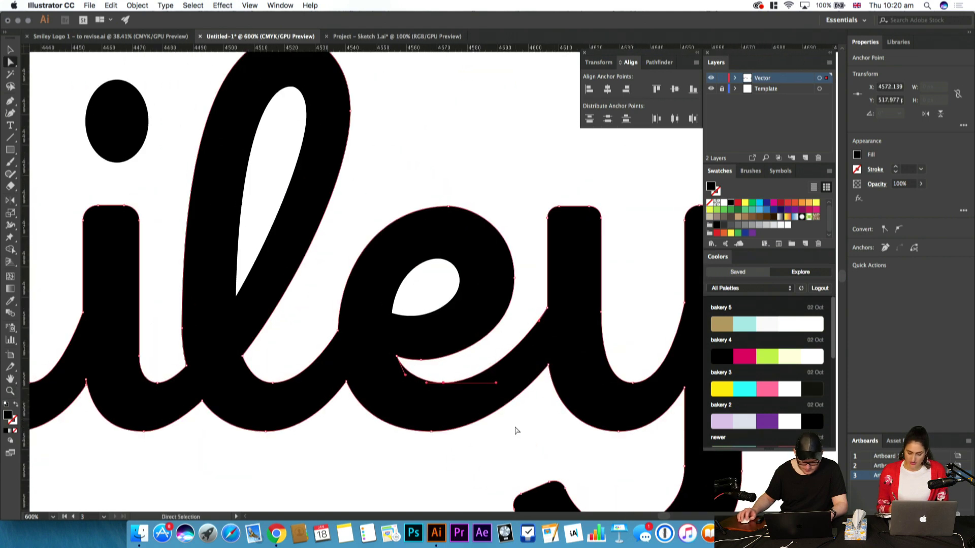
pyautogui.click(516, 429)
# Nudge the e's lower inner-curve anchor another 1 px to the right and deselect the path
pyautogui.moveTo(454, 416); pyautogui.dragTo(466, 435)
pyautogui.click(444, 446)
pyautogui.press('Right')
pyautogui.click(574, 451)
pyautogui.moveTo(575, 450); pyautogui.dragTo(455, 445)
pyautogui.moveTo(455, 445); pyautogui.dragTo(253, 401)
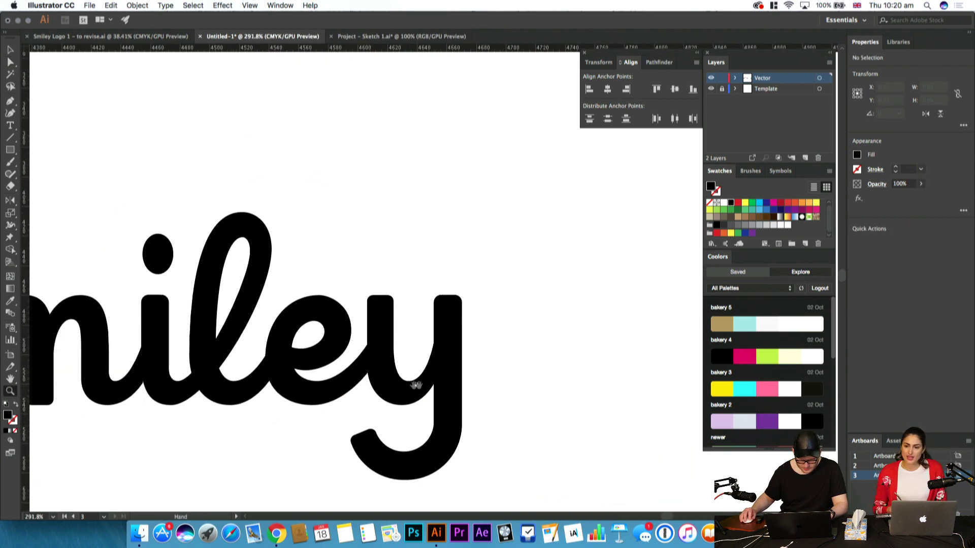
# Examine the anchor points of the joined lettering up close, in both normal and outline view
pyautogui.moveTo(413, 389); pyautogui.dragTo(625, 329)
pyautogui.press('a')
pyautogui.click(559, 364)
pyautogui.moveTo(496, 377); pyautogui.dragTo(487, 407)
pyautogui.click(487, 407)
pyautogui.press('z')
pyautogui.moveTo(553, 400); pyautogui.dragTo(539, 435)
pyautogui.press('super+z')
pyautogui.moveTo(457, 279); pyautogui.dragTo(411, 448)
pyautogui.moveTo(411, 448); pyautogui.dragTo(486, 420)
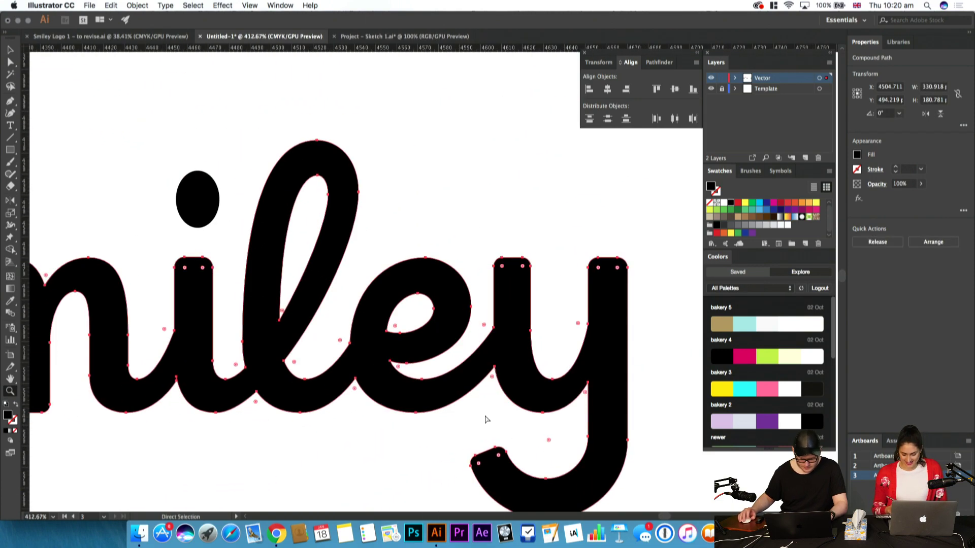
pyautogui.press('super+y')
pyautogui.moveTo(387, 404); pyautogui.dragTo(585, 386)
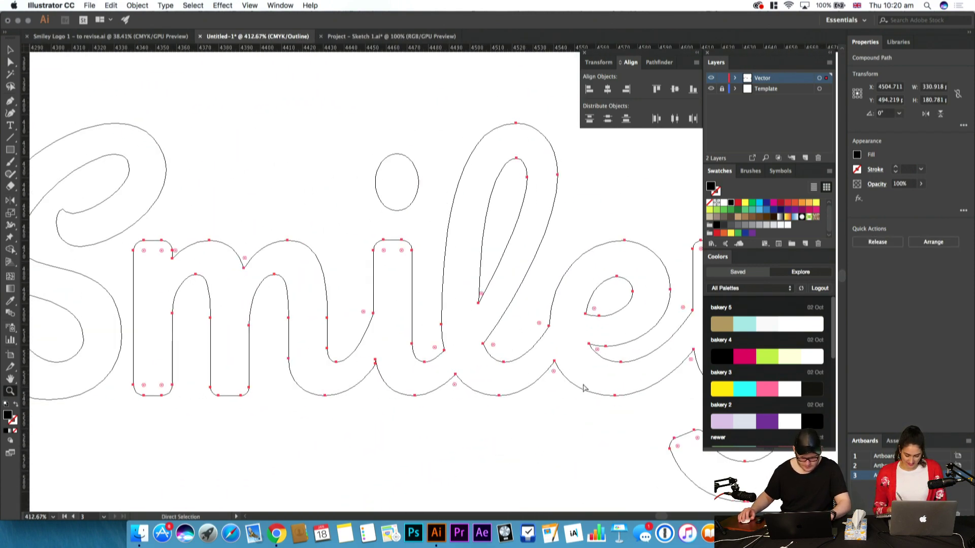
pyautogui.press('super+y')
pyautogui.moveTo(452, 365); pyautogui.dragTo(451, 386)
pyautogui.moveTo(451, 385); pyautogui.dragTo(508, 383)
# Examine the inner curve joining the i to the l and judge the whole wordmark
pyautogui.press('a')
pyautogui.click(402, 380)
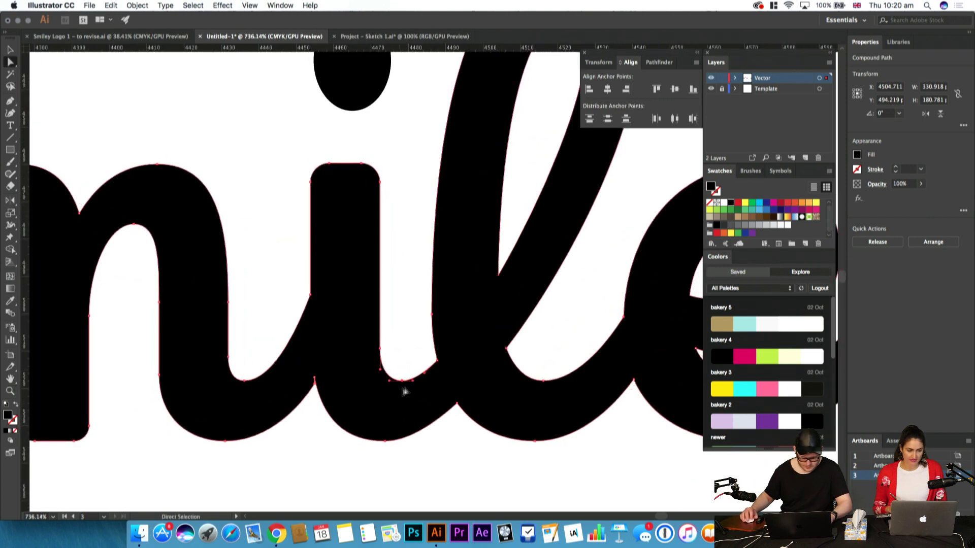
pyautogui.click(445, 383)
pyautogui.scroll(-5, 473, 431)
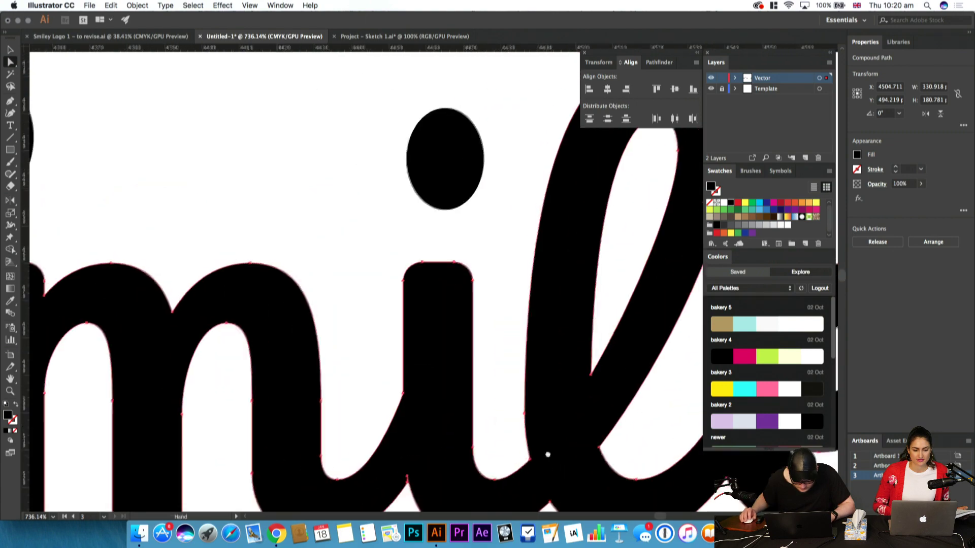
pyautogui.moveTo(455, 394); pyautogui.dragTo(414, 358)
pyautogui.click(453, 431)
pyautogui.moveTo(501, 367); pyautogui.dragTo(380, 367)
pyautogui.press('space')
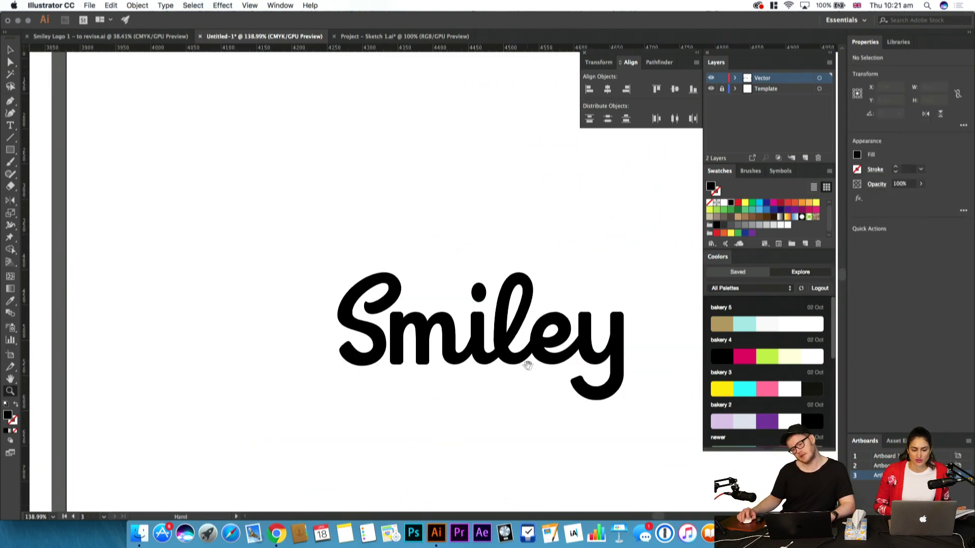
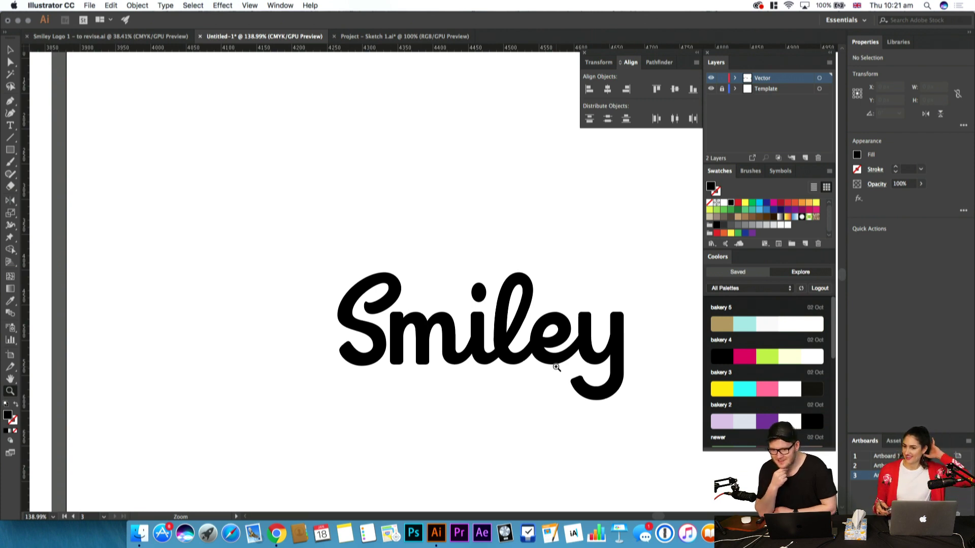
# Move the anchor at the bottom of the m's exit-stroke inner curve 1 px to the right
pyautogui.moveTo(673, 424); pyautogui.dragTo(592, 348)
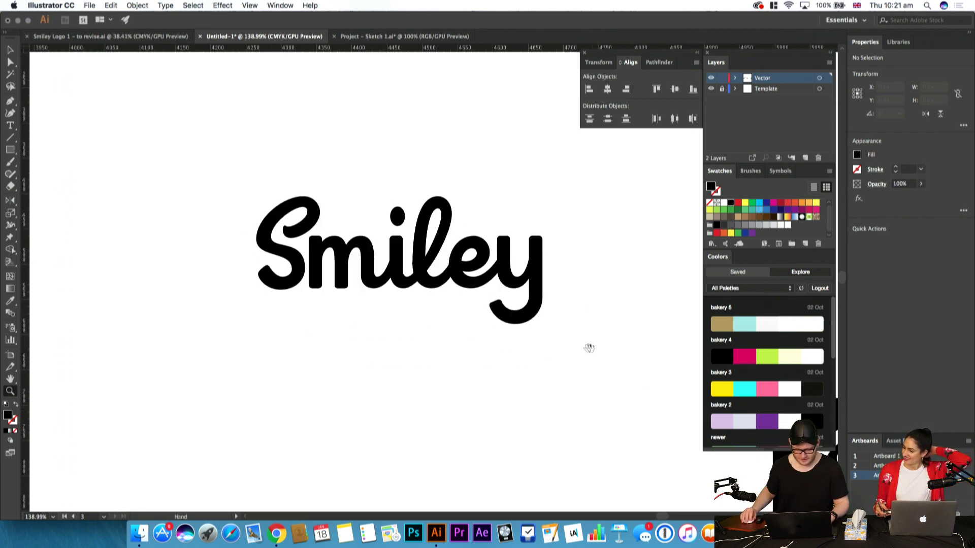
pyautogui.moveTo(446, 291); pyautogui.dragTo(512, 334)
pyautogui.moveTo(477, 301); pyautogui.dragTo(460, 325)
pyautogui.scroll(5, 472, 328)
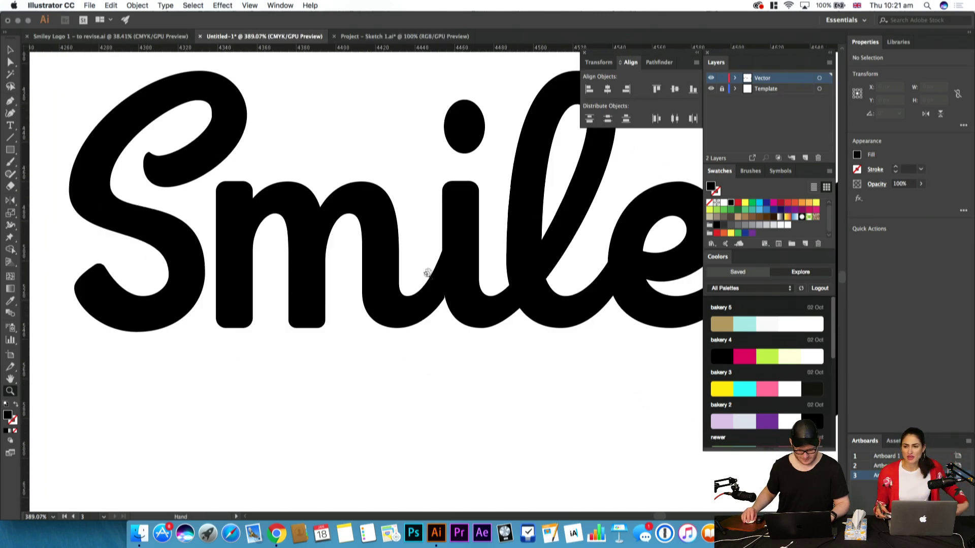
pyautogui.press('a')
pyautogui.click(411, 316)
pyautogui.click(389, 307)
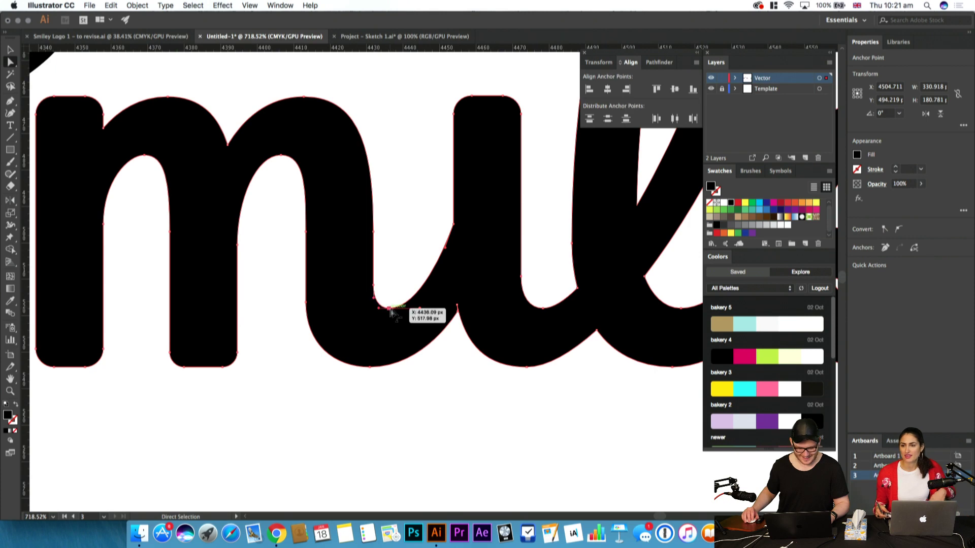
pyautogui.press('Right')
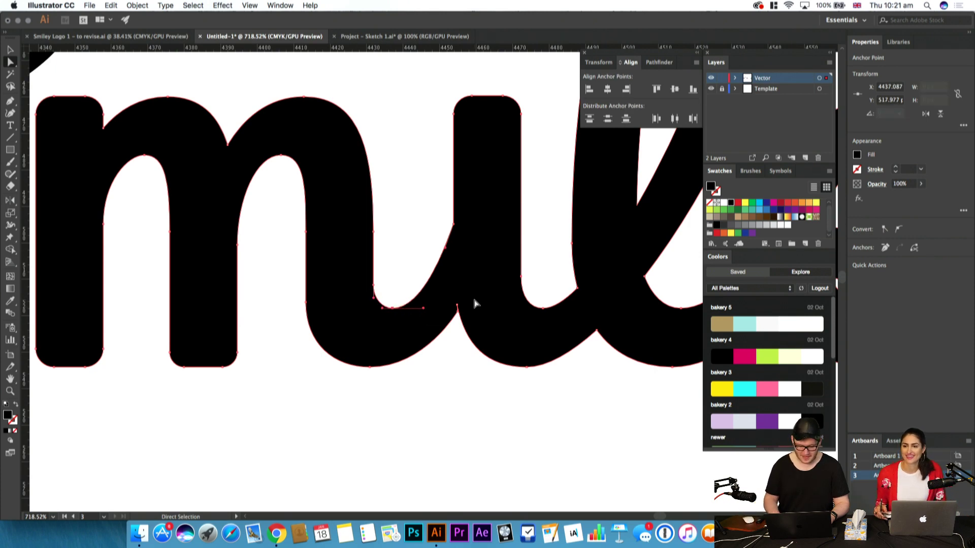
pyautogui.click(446, 400)
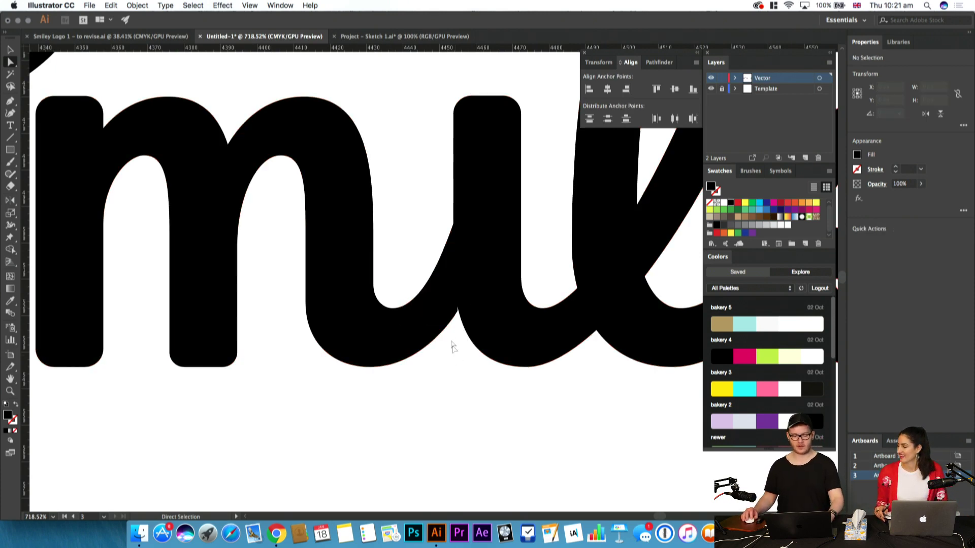
# Examine the bottom anchor of the i's outer curve with the selection edges hidden and shown
pyautogui.scroll(6, 456, 357)
pyautogui.moveTo(442, 331); pyautogui.dragTo(152, 457)
pyautogui.click(440, 369)
pyautogui.press('z')
pyautogui.moveTo(502, 334); pyautogui.dragTo(333, 326)
pyautogui.press('a')
pyautogui.click(332, 367)
pyautogui.press('super+h')
pyautogui.press('super+h')
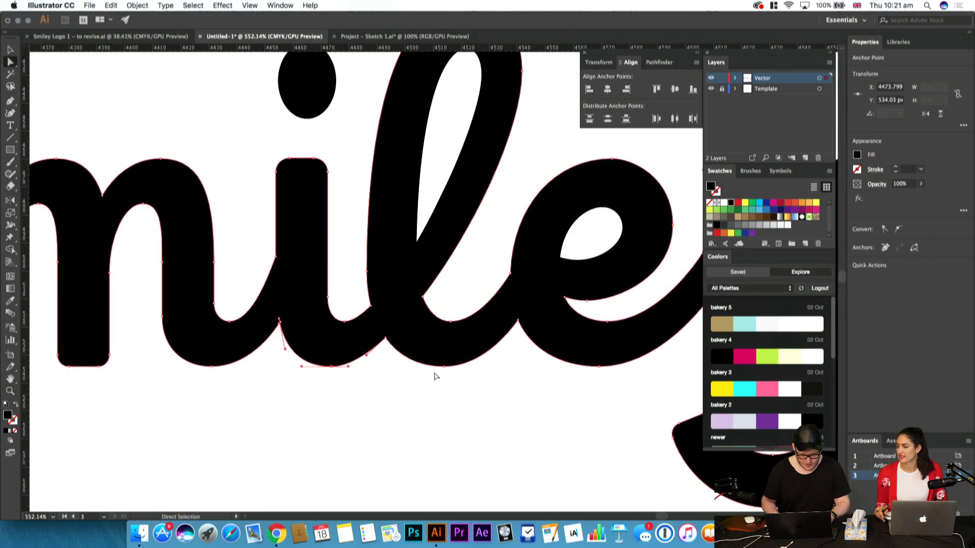
# Review the whole black wordmark and compare it with the logo versions on the other artboards
pyautogui.press('z')
pyautogui.moveTo(418, 386); pyautogui.dragTo(285, 395)
pyautogui.press('v')
pyautogui.click(300, 392)
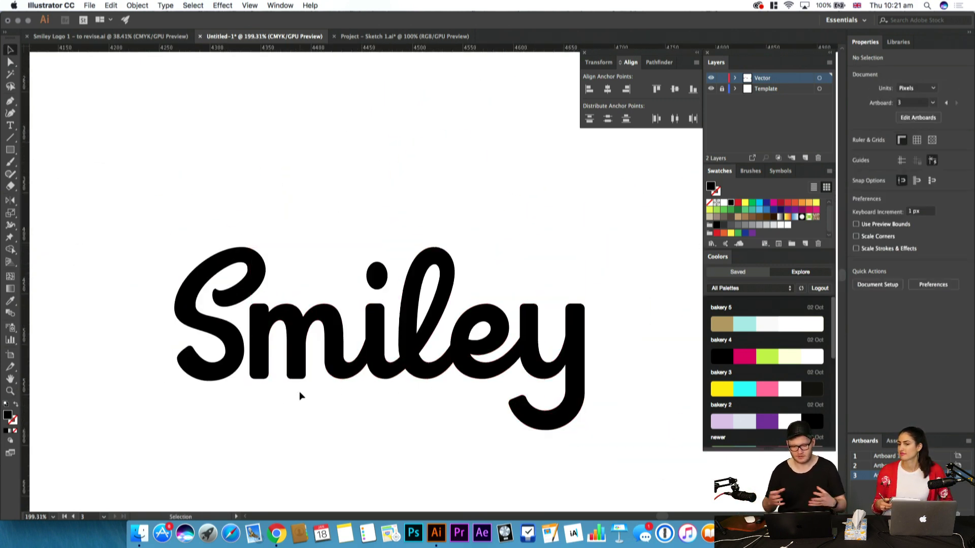
pyautogui.press('z')
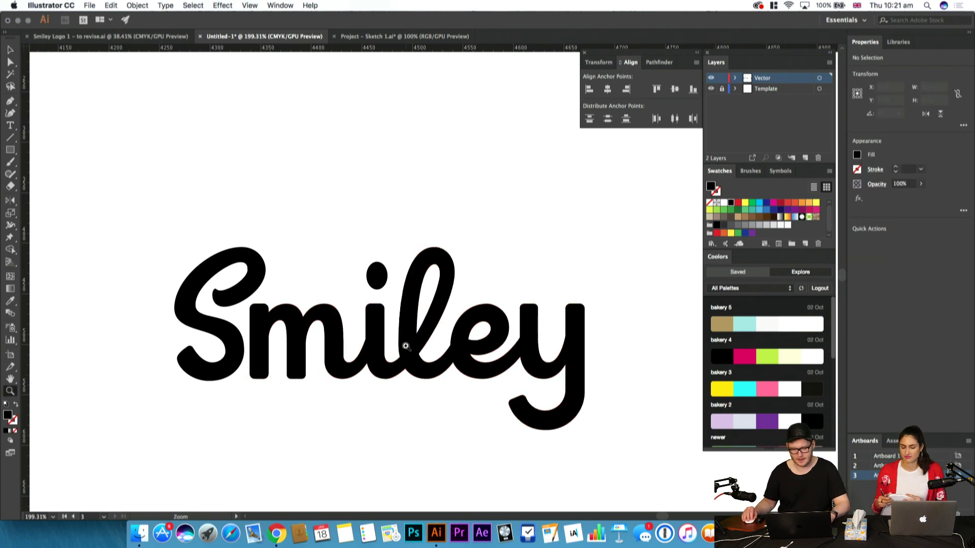
pyautogui.moveTo(406, 347); pyautogui.dragTo(304, 371)
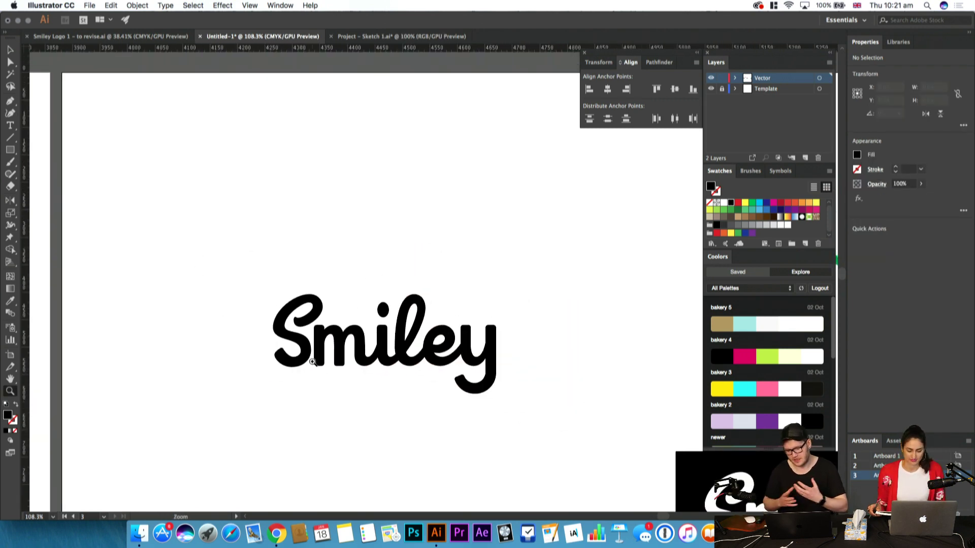
pyautogui.moveTo(388, 361); pyautogui.dragTo(495, 358)
pyautogui.moveTo(434, 383); pyautogui.dragTo(686, 383)
pyautogui.moveTo(478, 394); pyautogui.dragTo(407, 394)
pyautogui.moveTo(550, 383); pyautogui.dragTo(383, 372)
pyautogui.moveTo(457, 386); pyautogui.dragTo(256, 386)
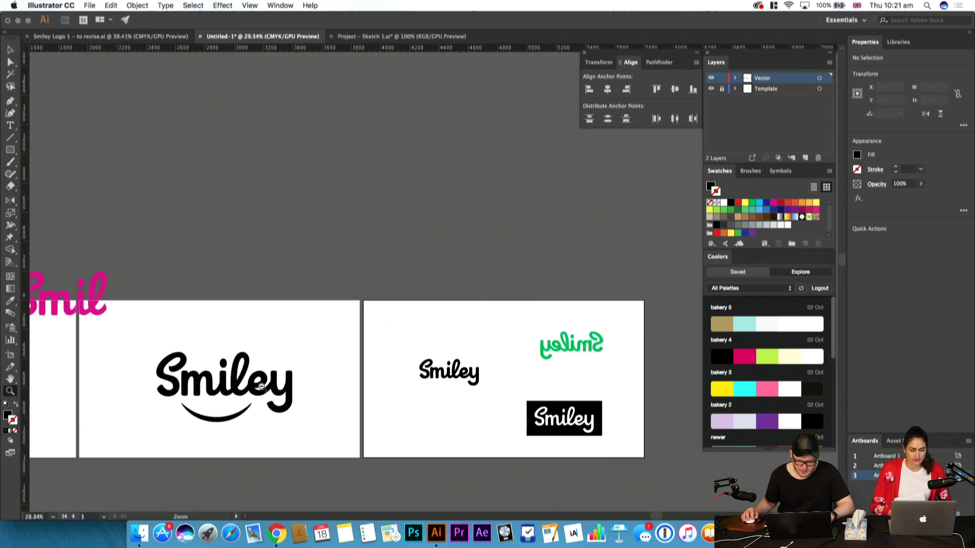
pyautogui.moveTo(361, 424); pyautogui.dragTo(335, 372)
pyautogui.moveTo(156, 349); pyautogui.dragTo(360, 359)
pyautogui.moveTo(360, 359); pyautogui.dragTo(427, 361)
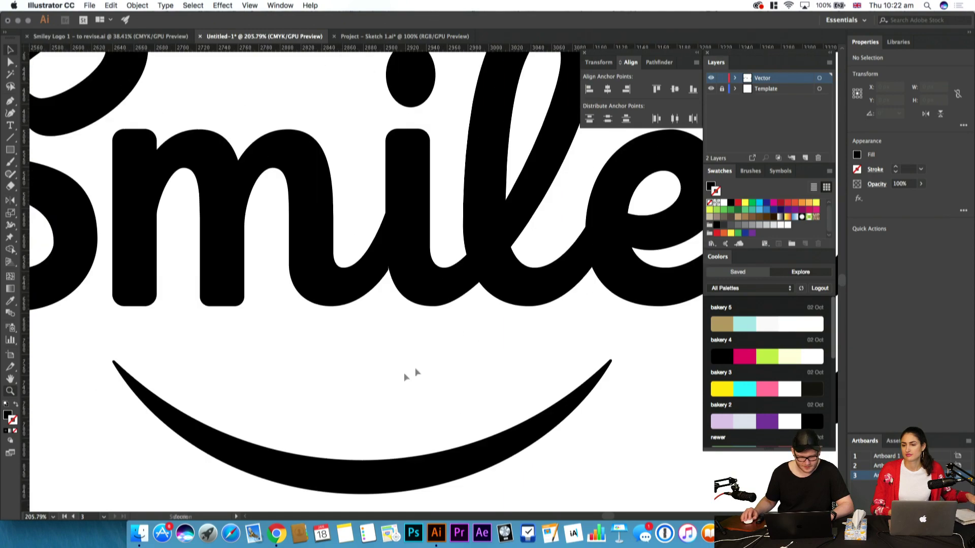
# In the logo with the smile, nudge the bottom anchor of the i's outer curve 2 px to the right
pyautogui.moveTo(486, 328); pyautogui.dragTo(274, 394)
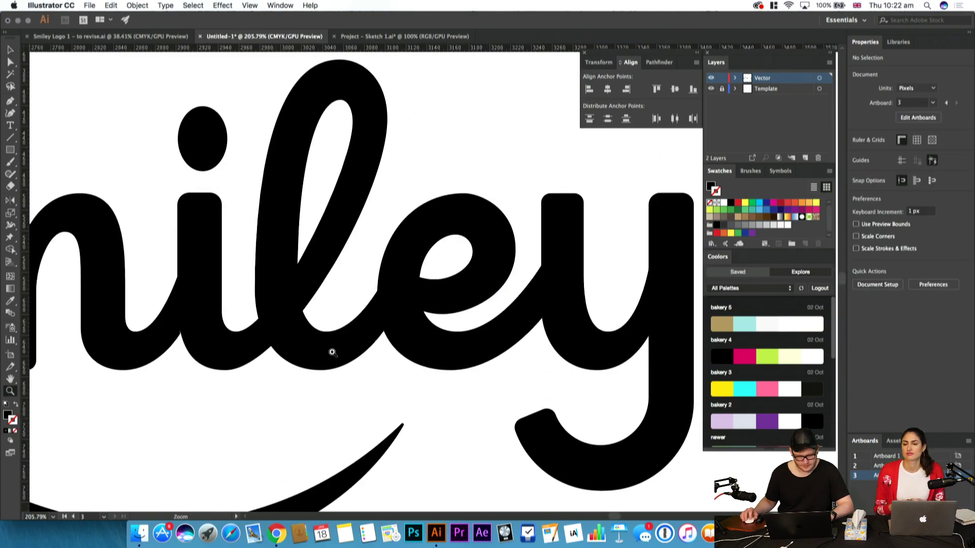
pyautogui.click(332, 354)
pyautogui.moveTo(387, 289); pyautogui.dragTo(269, 391)
pyautogui.press('a')
pyautogui.moveTo(333, 435); pyautogui.dragTo(310, 425)
pyautogui.press('Right')
pyautogui.press('Right')
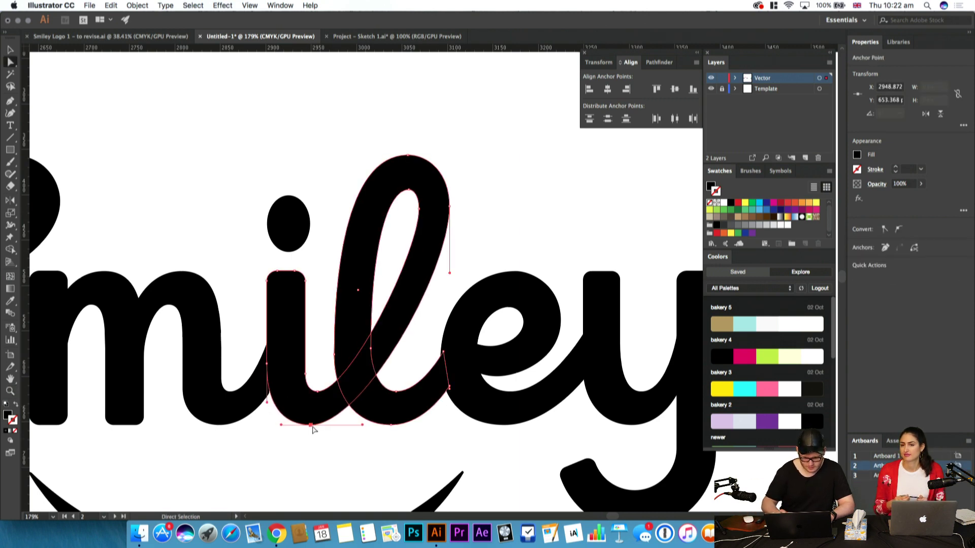
pyautogui.click(316, 430)
# Shorten the left-hand handle of the l's top anchor to reshape the outer curve of its loop
pyautogui.press('space')
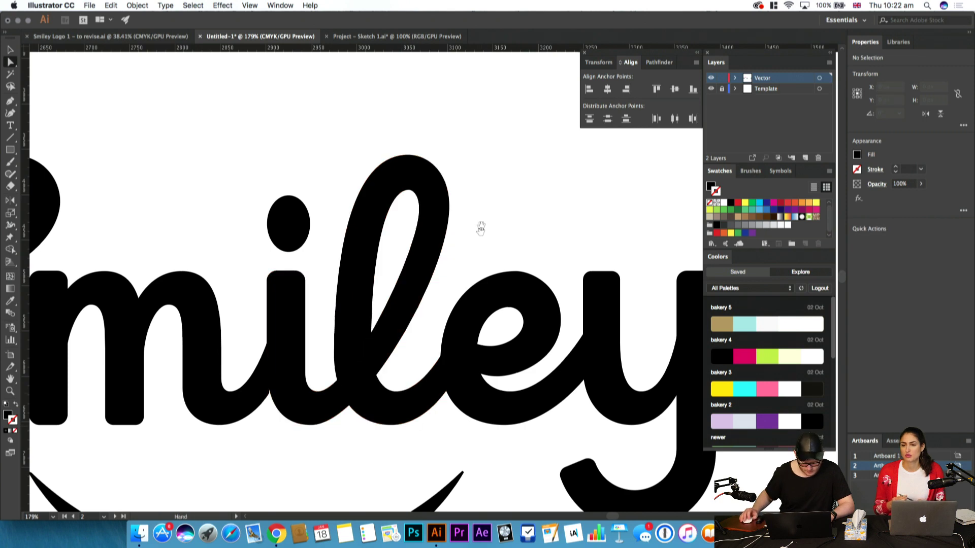
pyautogui.click(419, 238)
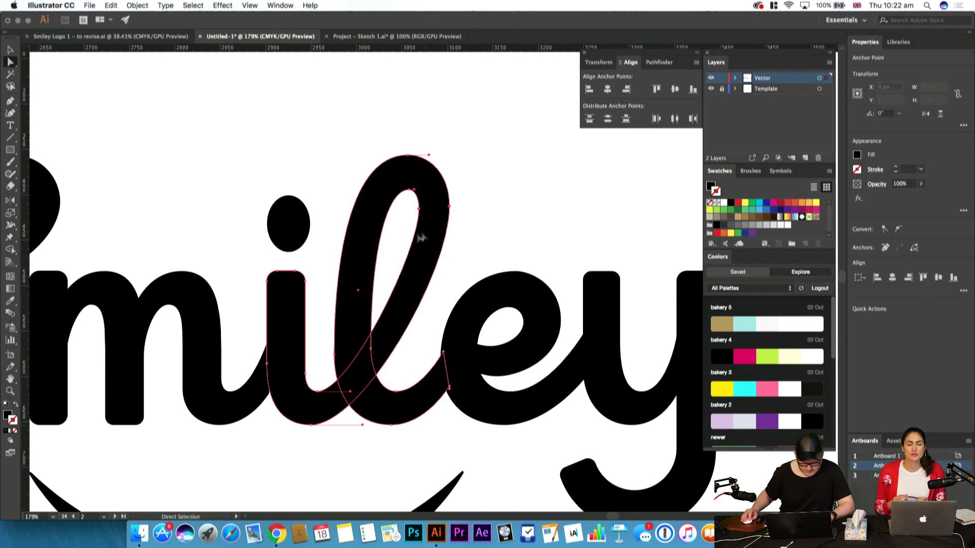
pyautogui.click(334, 355)
pyautogui.moveTo(344, 155); pyautogui.dragTo(360, 155)
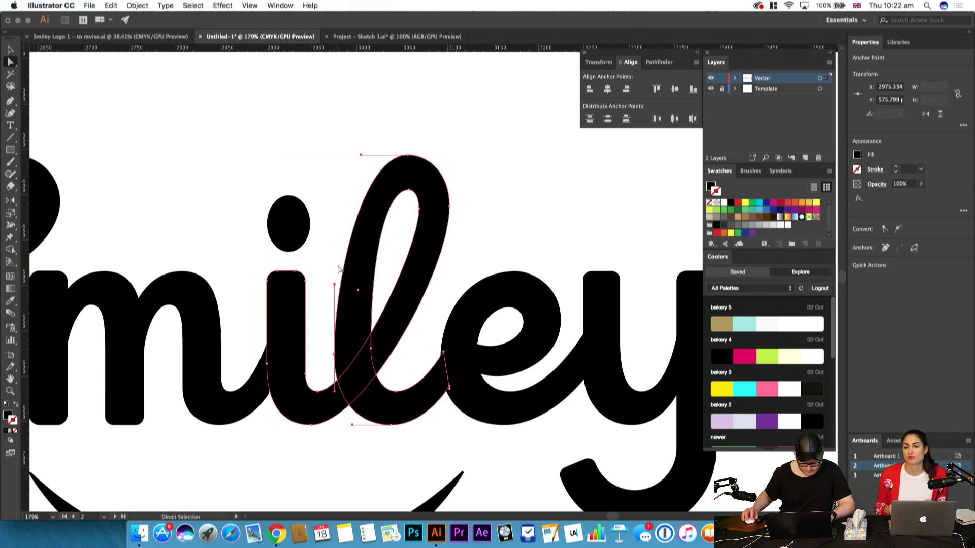
pyautogui.click(325, 181)
# Switch to outline view with the e's overlapping path in close-up and nothing selected
pyautogui.moveTo(546, 256); pyautogui.dragTo(452, 203)
pyautogui.click(449, 349)
pyautogui.moveTo(490, 274); pyautogui.dragTo(557, 293)
pyautogui.click(481, 276)
pyautogui.press('z')
pyautogui.press('a')
pyautogui.click(489, 337)
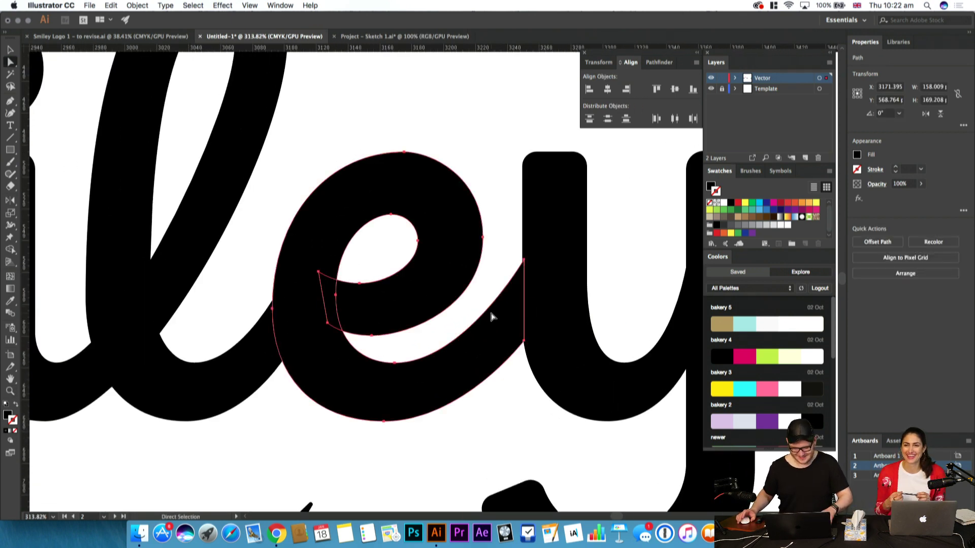
pyautogui.press('super+y')
pyautogui.press('super+shift+a')
# Try lowering the top corner anchor of the e's exit stroke where it meets the y, and undo it
pyautogui.scroll(-2, 503, 310)
pyautogui.click(524, 246)
pyautogui.press('super+shift+a')
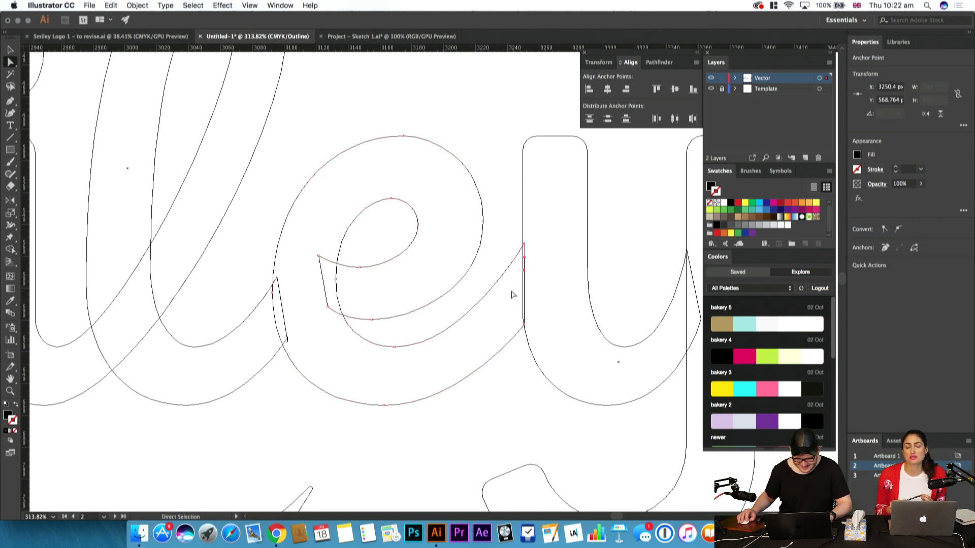
pyautogui.moveTo(401, 371)
pyautogui.mouseDown()
pyautogui.moveTo(427, 382)
pyautogui.moveTo(343, 308)
pyautogui.moveTo(411, 355)
pyautogui.mouseUp()
pyautogui.scroll(3, 406, 366)
pyautogui.hscroll(2, 406, 366)
pyautogui.click(394, 346)
pyautogui.click(462, 328)
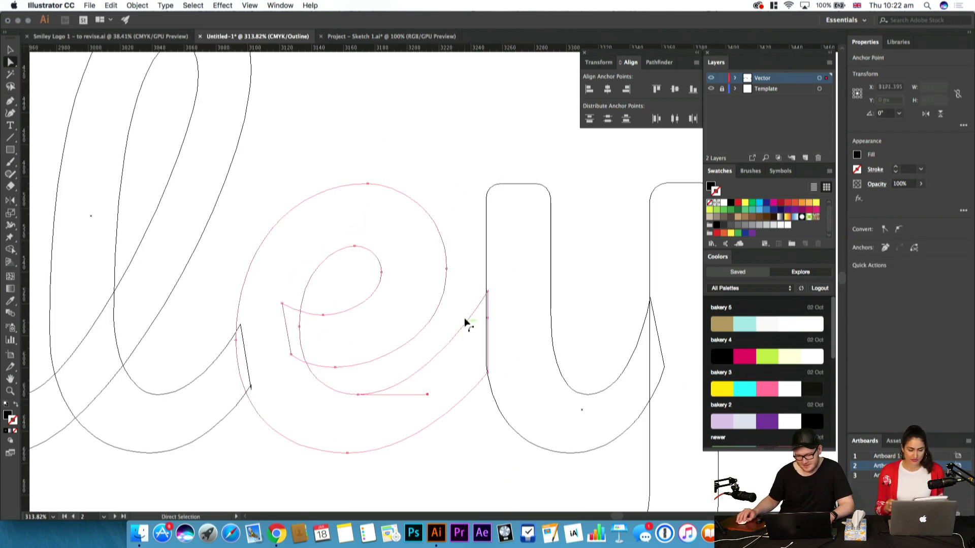
pyautogui.moveTo(487, 293); pyautogui.dragTo(488, 319)
pyautogui.press('super+z')
# Move the top corner anchor of the e's exit stroke slightly down along the y's stem, comparing before and after
pyautogui.click(468, 319)
pyautogui.click(471, 318)
pyautogui.moveTo(489, 292); pyautogui.dragTo(488, 306)
pyautogui.click(502, 317)
pyautogui.press('super+z')
pyautogui.moveTo(453, 393); pyautogui.dragTo(348, 415)
pyautogui.press('super+shift+z')
pyautogui.press('z')
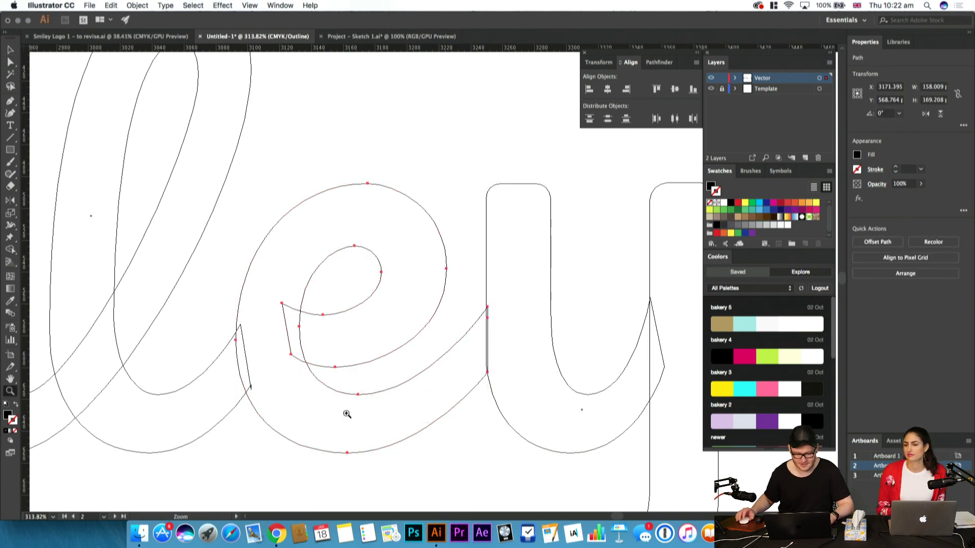
# Deselect the e and review the complete logo with its smile in outline view
pyautogui.keyDown('alt'); pyautogui.click(395, 364); pyautogui.keyUp('alt')
pyautogui.keyDown('alt'); pyautogui.click(395, 364); pyautogui.keyUp('alt')
pyautogui.keyDown('alt'); pyautogui.click(395, 365); pyautogui.keyUp('alt')
pyautogui.moveTo(458, 268); pyautogui.dragTo(453, 424)
pyautogui.press('v')
pyautogui.click(454, 425)
pyautogui.scroll(5, 452, 447)
pyautogui.hscroll(2, 452, 447)
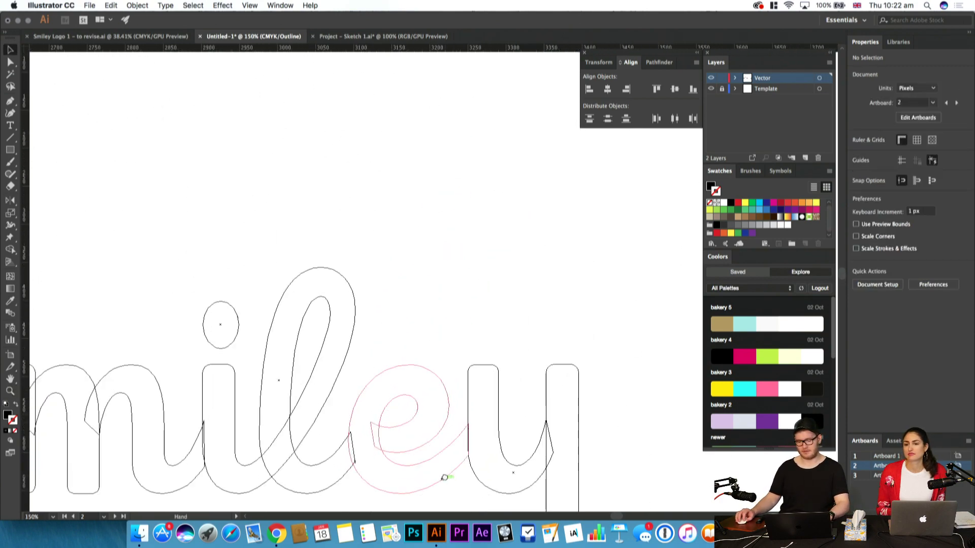
pyautogui.press('super+minus')
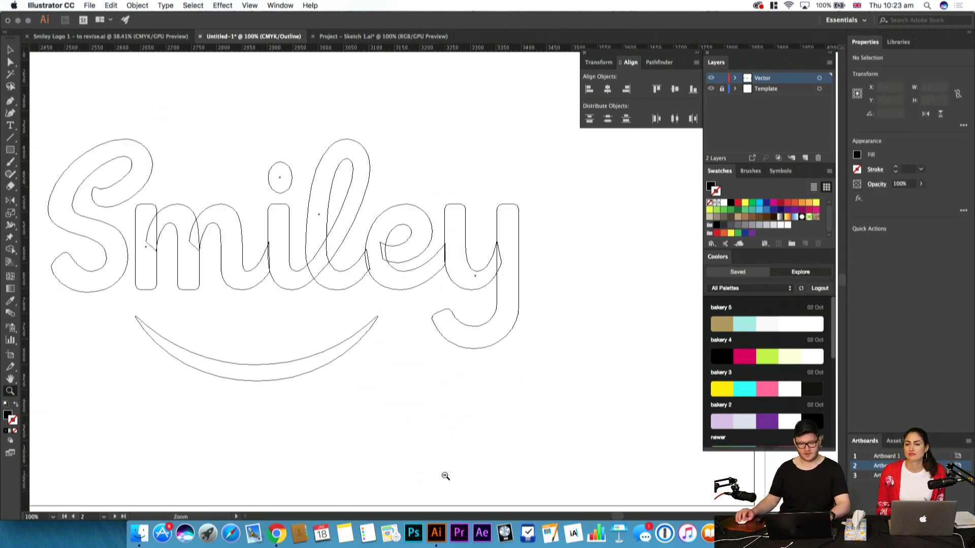
pyautogui.press('super+minus')
pyautogui.moveTo(358, 203); pyautogui.dragTo(402, 335)
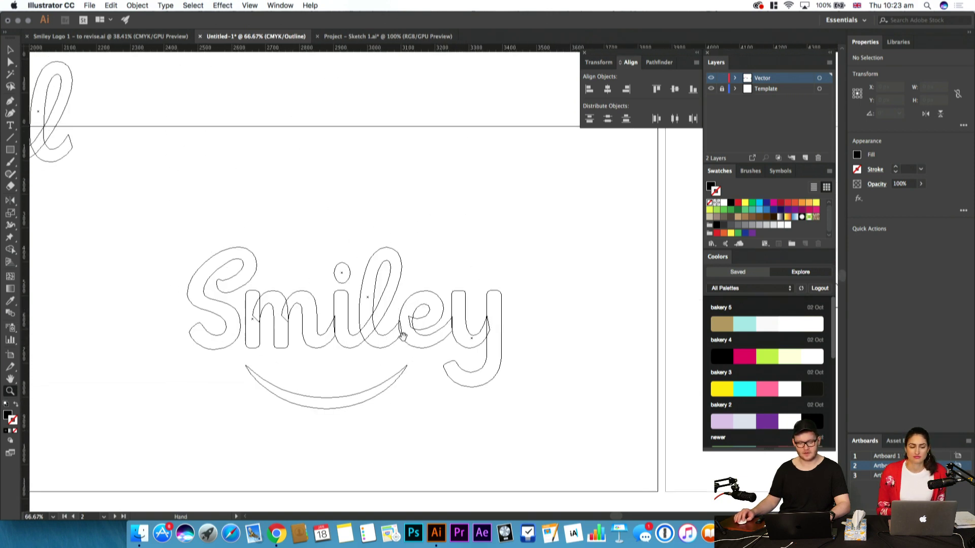
# Review the complete wordmark in outline view, then return it to filled preview and compare it with the smile below
pyautogui.click(349, 330)
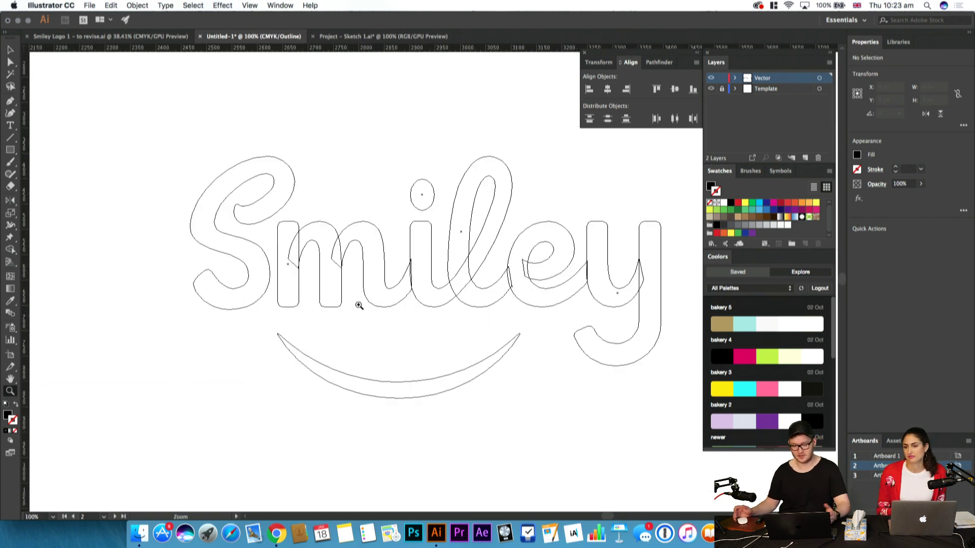
pyautogui.moveTo(370, 263); pyautogui.dragTo(382, 308)
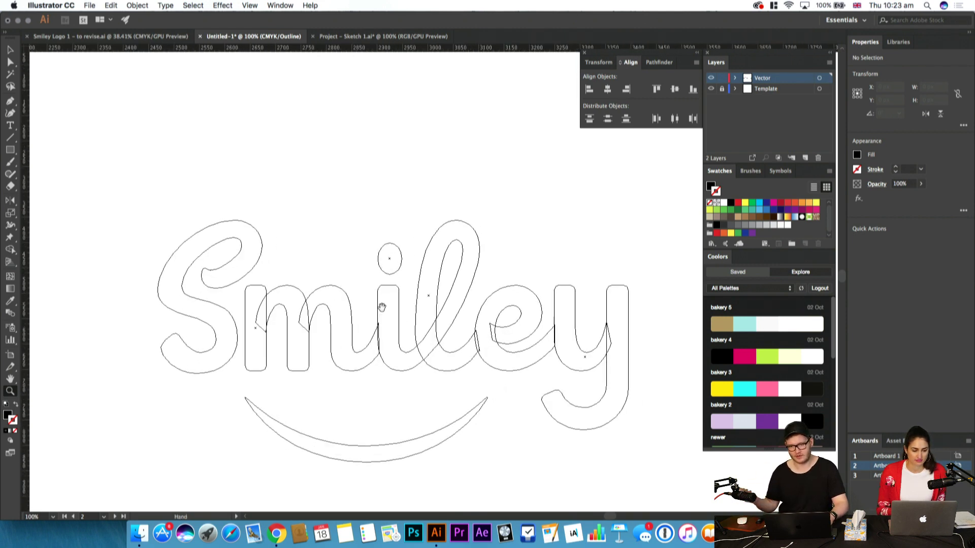
pyautogui.moveTo(382, 306); pyautogui.dragTo(367, 332)
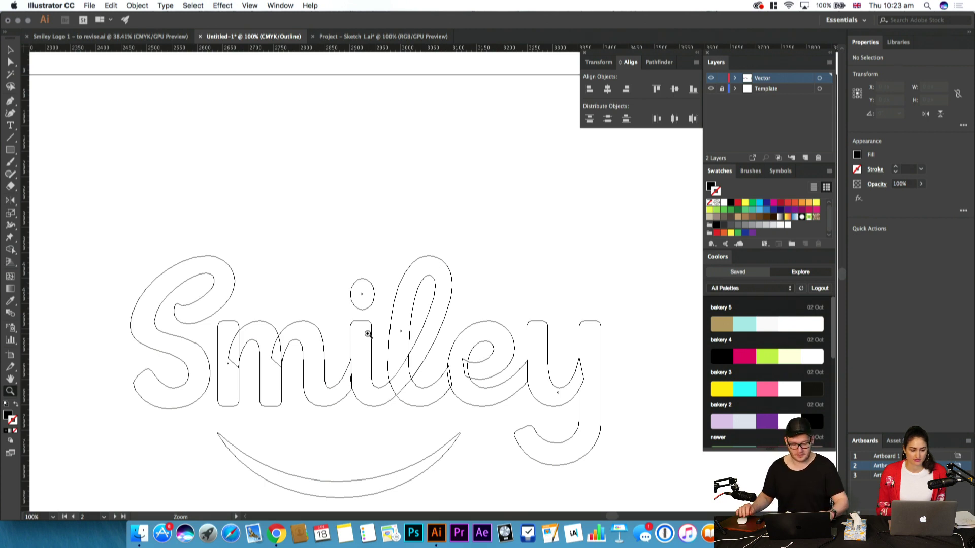
pyautogui.moveTo(364, 346); pyautogui.dragTo(384, 268)
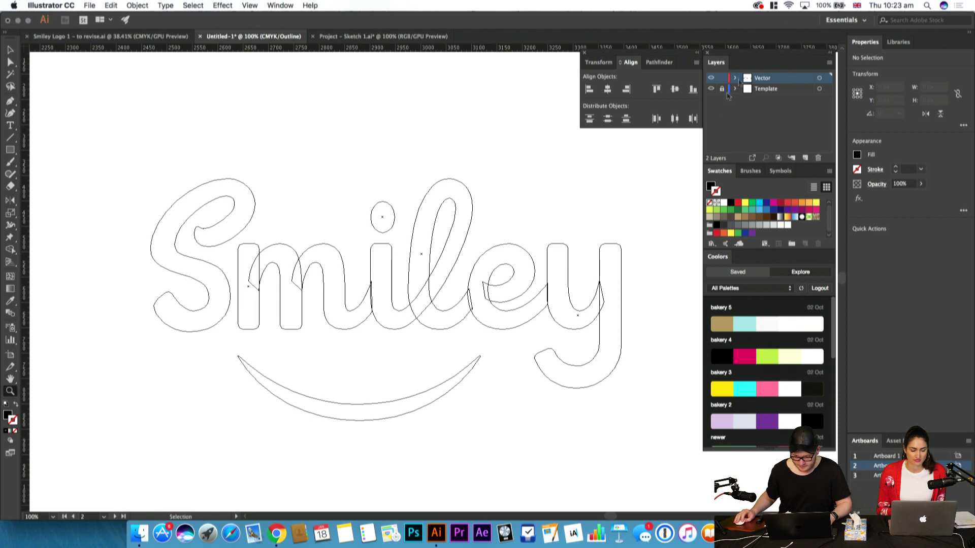
pyautogui.press('super+y')
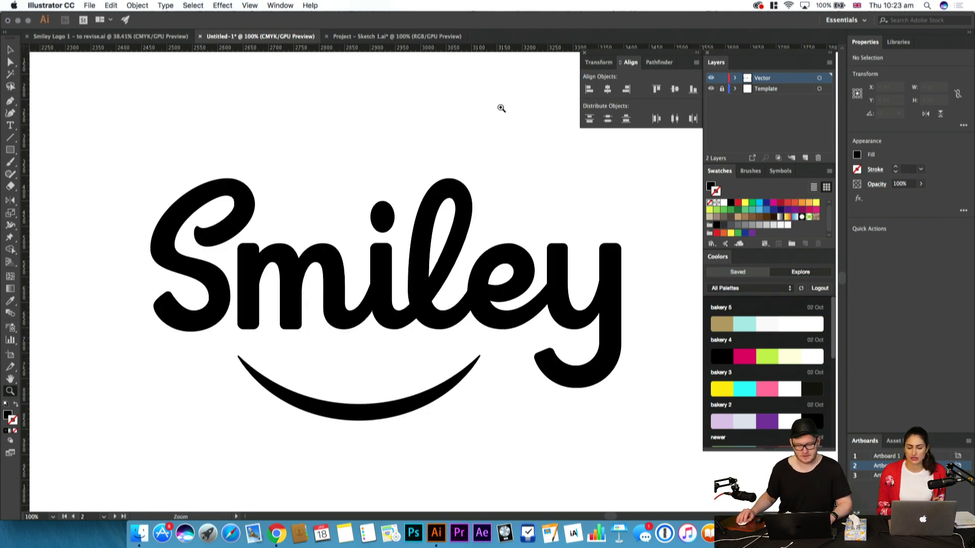
pyautogui.moveTo(423, 142); pyautogui.dragTo(422, 191)
pyautogui.moveTo(448, 307); pyautogui.dragTo(394, 274)
pyautogui.moveTo(404, 273); pyautogui.dragTo(441, 257)
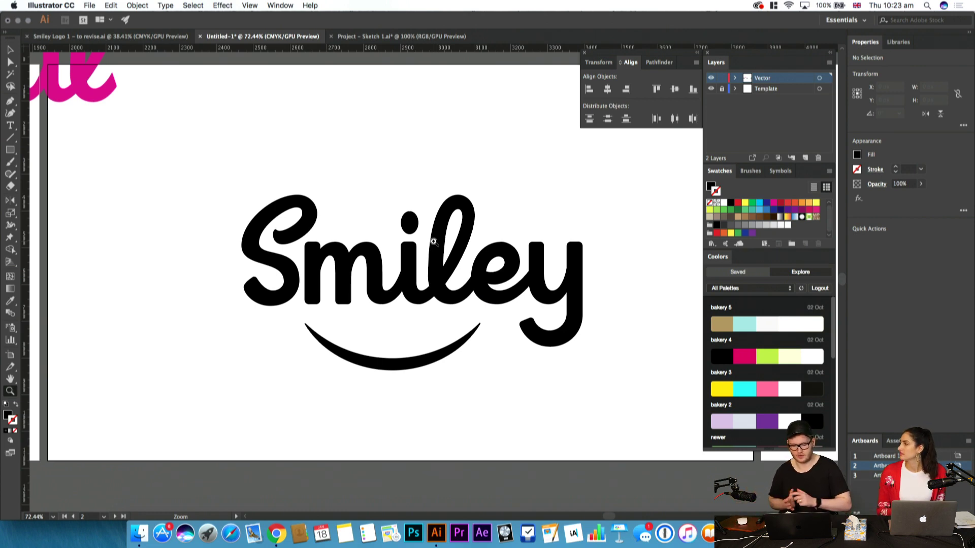
pyautogui.moveTo(424, 293); pyautogui.dragTo(338, 397)
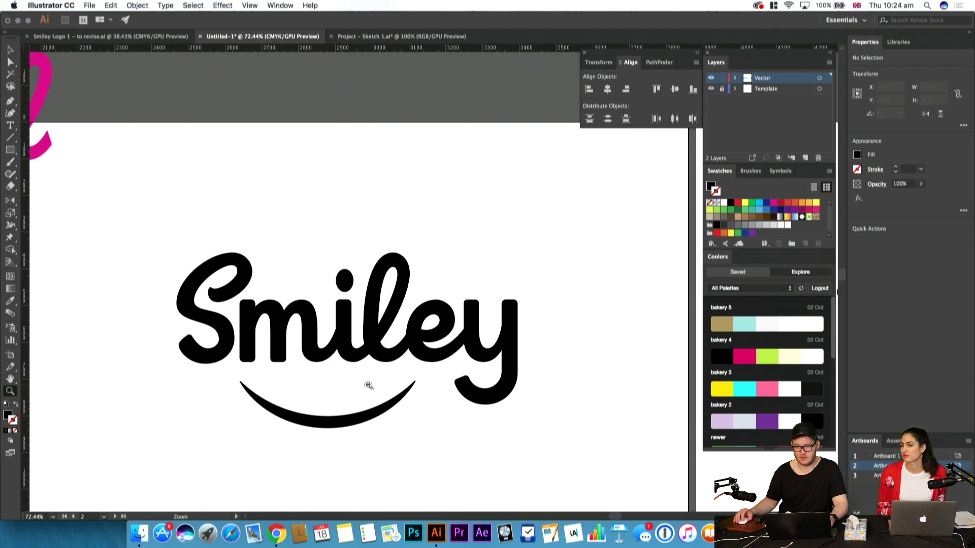
# Shift the smile left in several small moves so it sits beneath the first part of the wordmark
pyautogui.scroll(2, 396, 373)
pyautogui.moveTo(380, 433); pyautogui.dragTo(305, 434)
pyautogui.click(427, 466)
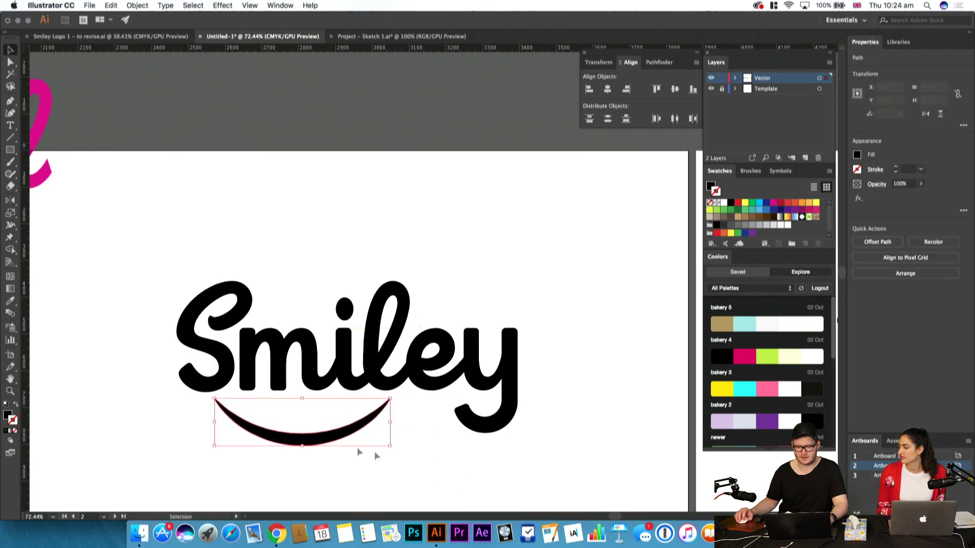
pyautogui.click(401, 460)
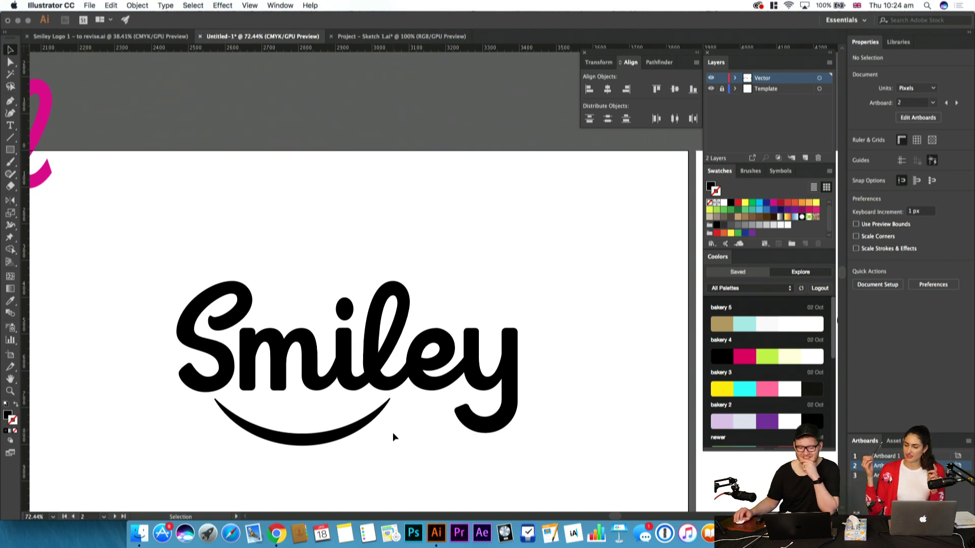
pyautogui.moveTo(356, 434); pyautogui.dragTo(350, 434)
pyautogui.click(439, 477)
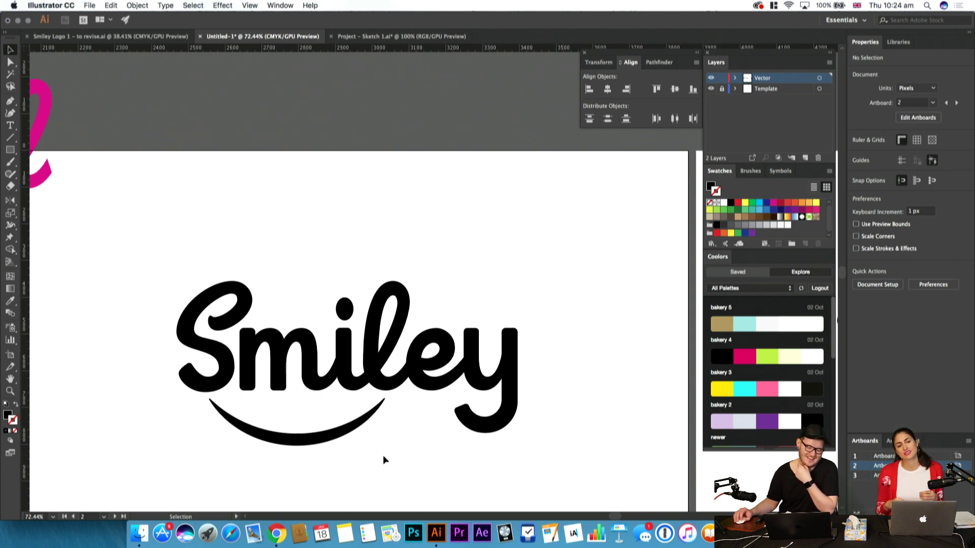
pyautogui.moveTo(312, 442); pyautogui.dragTo(293, 443)
pyautogui.click(435, 476)
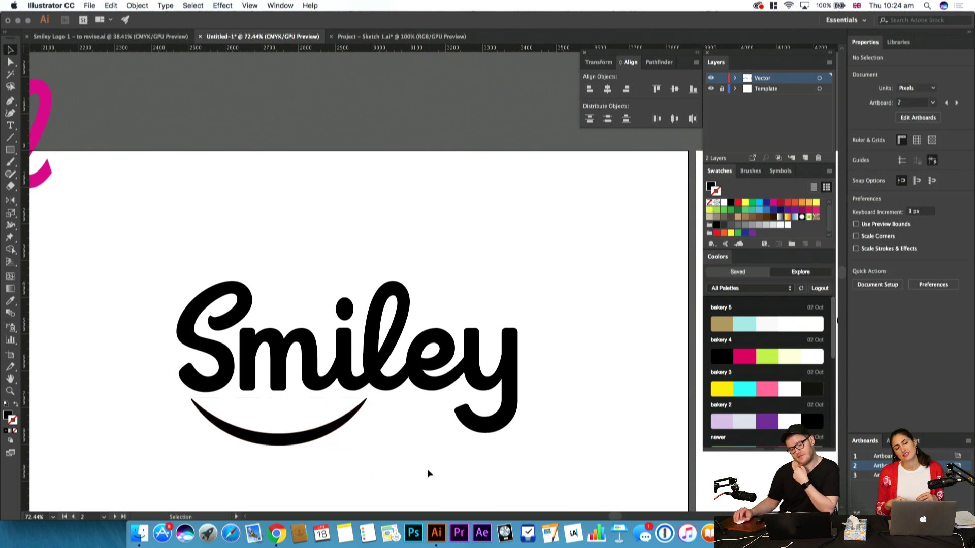
# Move the smile slightly back to the right and a little lower beneath the wordmark, then deselect it
pyautogui.click(275, 434)
pyautogui.moveTo(311, 440); pyautogui.dragTo(283, 432)
pyautogui.click(421, 448)
pyautogui.click(313, 431)
pyautogui.click(368, 455)
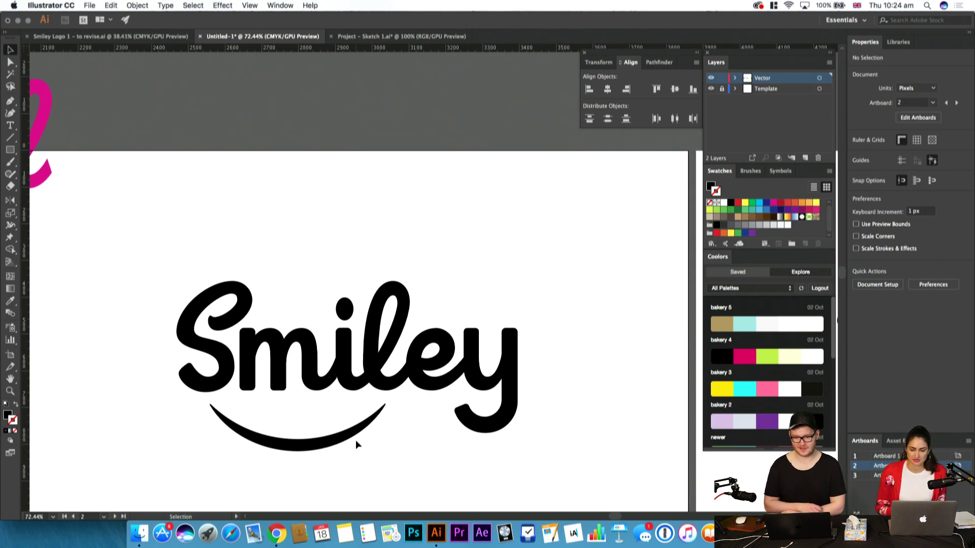
# Examine the e's top anchor and its joins with the neighbouring letters in close-up
pyautogui.press('z')
pyautogui.moveTo(355, 440); pyautogui.dragTo(241, 430)
pyautogui.moveTo(402, 399); pyautogui.dragTo(480, 285)
pyautogui.moveTo(292, 416); pyautogui.dragTo(409, 293)
pyautogui.press('a')
pyautogui.click(381, 244)
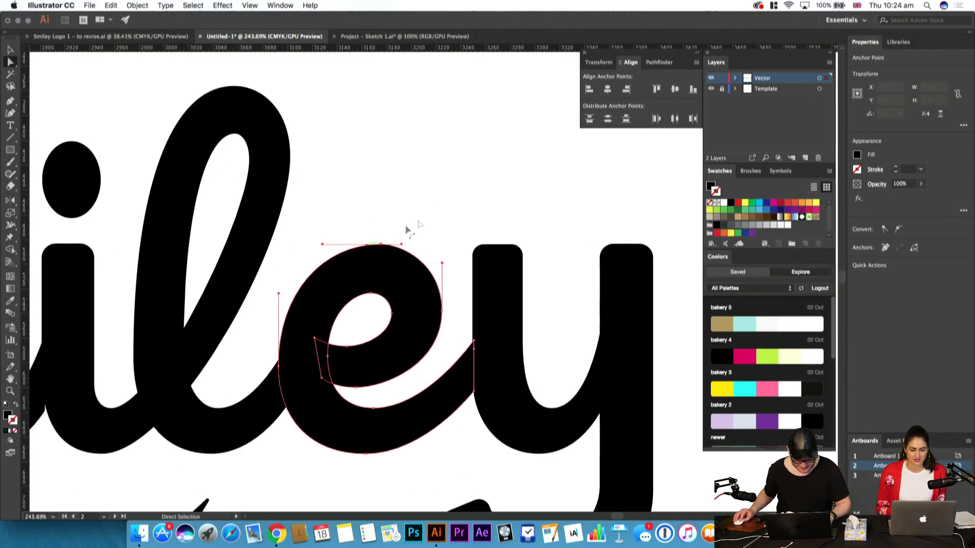
pyautogui.press('z')
pyautogui.moveTo(440, 211); pyautogui.dragTo(285, 284)
pyautogui.moveTo(409, 308); pyautogui.dragTo(244, 342)
pyautogui.moveTo(629, 280); pyautogui.dragTo(326, 318)
# Duplicate Artboard 2 together with its Smiley logo directly below the original, at about Y 1661 px
pyautogui.press('v')
pyautogui.click(533, 257)
pyautogui.click(449, 253)
pyautogui.click(348, 303)
pyautogui.moveTo(197, 370); pyautogui.dragTo(634, 222)
pyautogui.hotkey('shift', 'o')
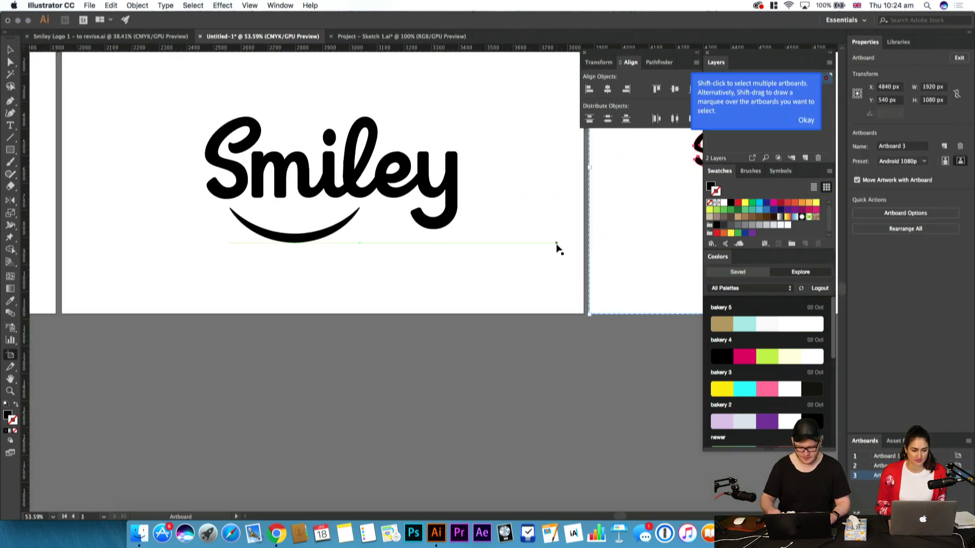
pyautogui.moveTo(545, 202); pyautogui.dragTo(502, 447)
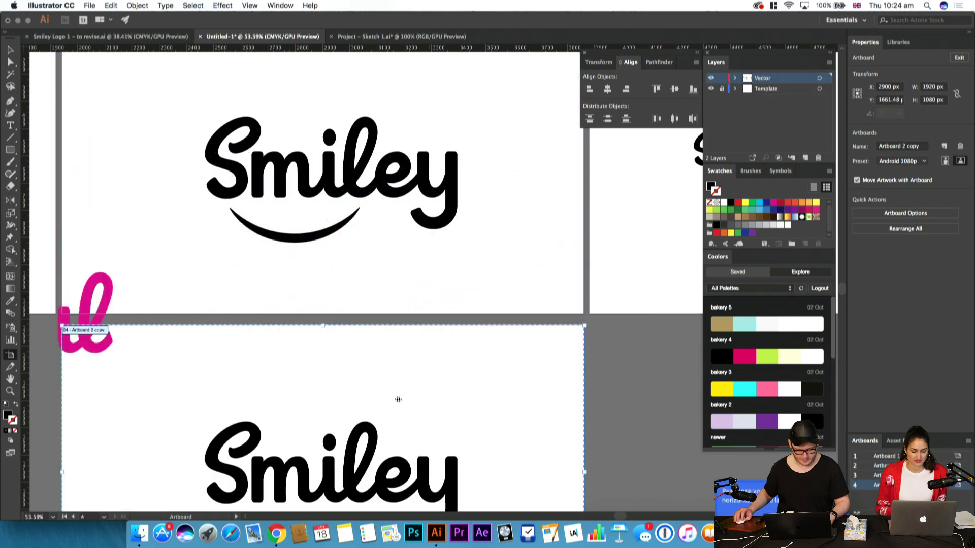
# Ungroup the copied logo and delete its smile so the new artboard holds only the wordmark
pyautogui.press('v')
pyautogui.scroll(-5, 394, 399)
pyautogui.hscroll(-2, 394, 398)
pyautogui.click(367, 368)
pyautogui.press('shift+super+g')
pyautogui.click(363, 369)
pyautogui.click(362, 368)
pyautogui.press('Delete')
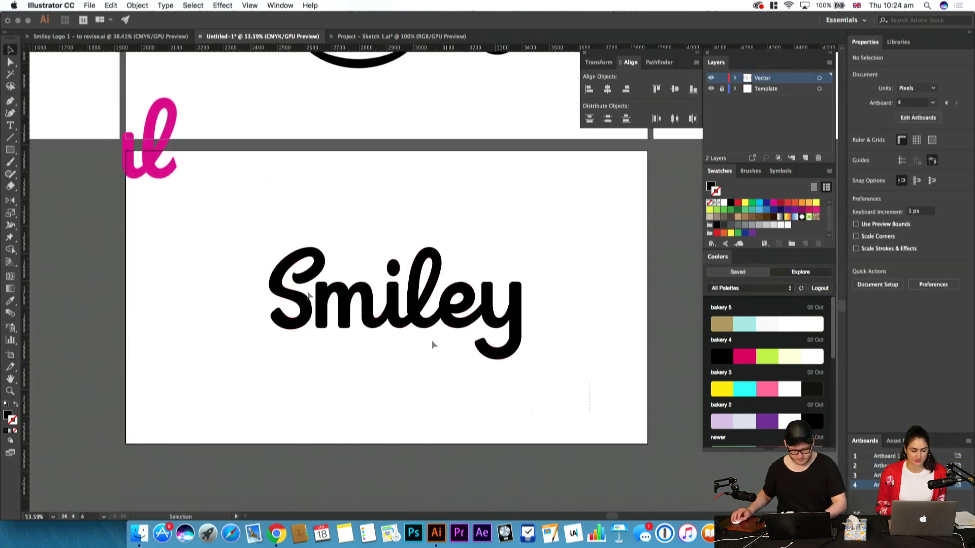
# Apply a Gaussian Blur with a 90-pixel radius to all letters of the copied wordmark and deselect them
pyautogui.moveTo(564, 399); pyautogui.dragTo(136, 229)
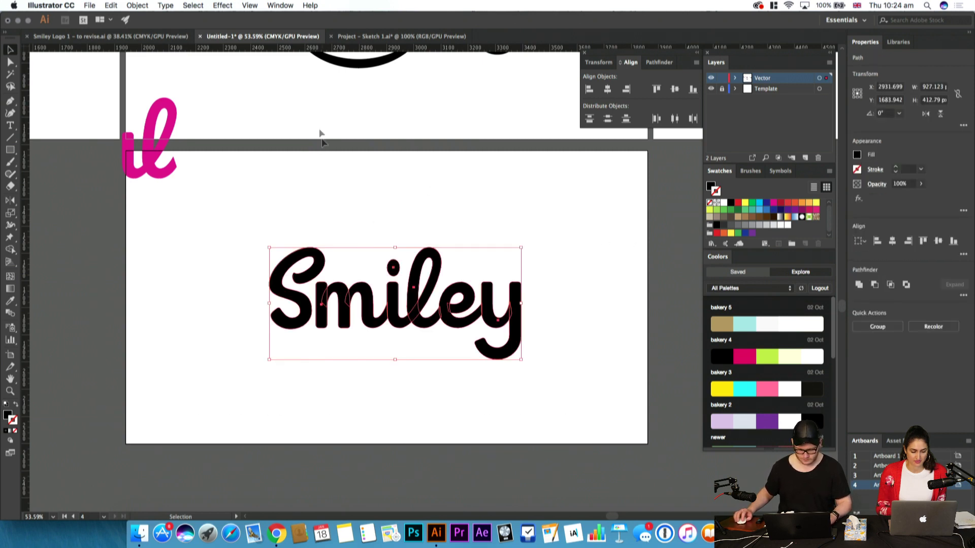
pyautogui.click(223, 5)
pyautogui.moveTo(325, 200)
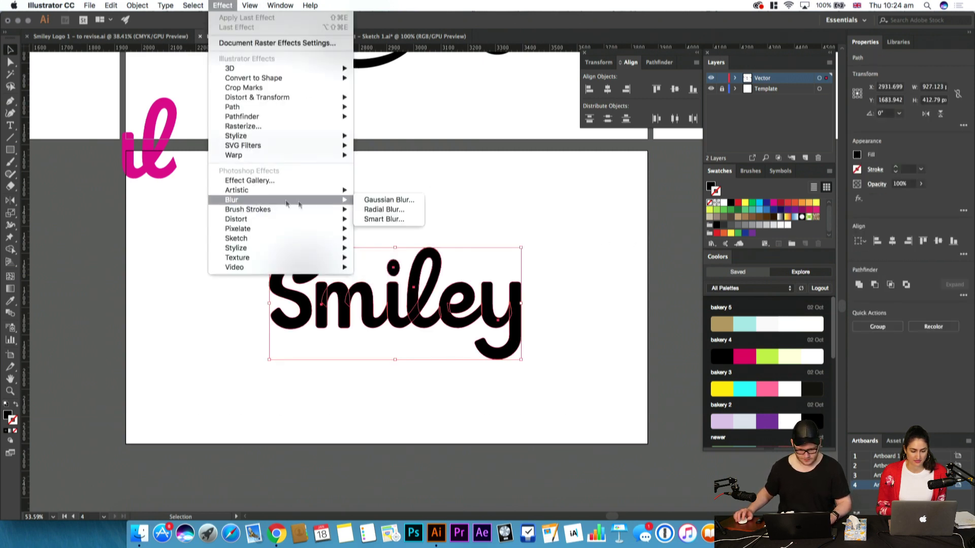
pyautogui.click(389, 199)
pyautogui.click(432, 282)
pyautogui.moveTo(470, 237); pyautogui.dragTo(653, 160)
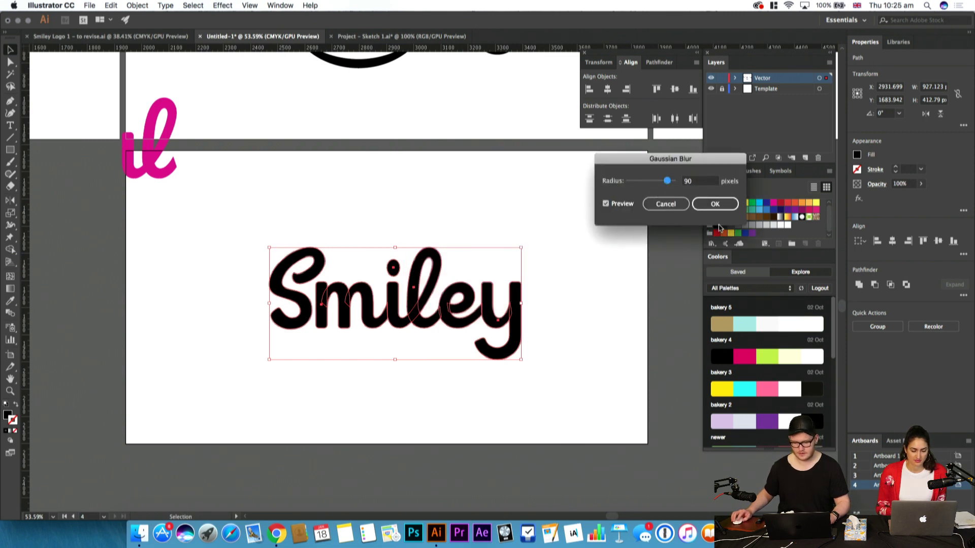
pyautogui.click(713, 204)
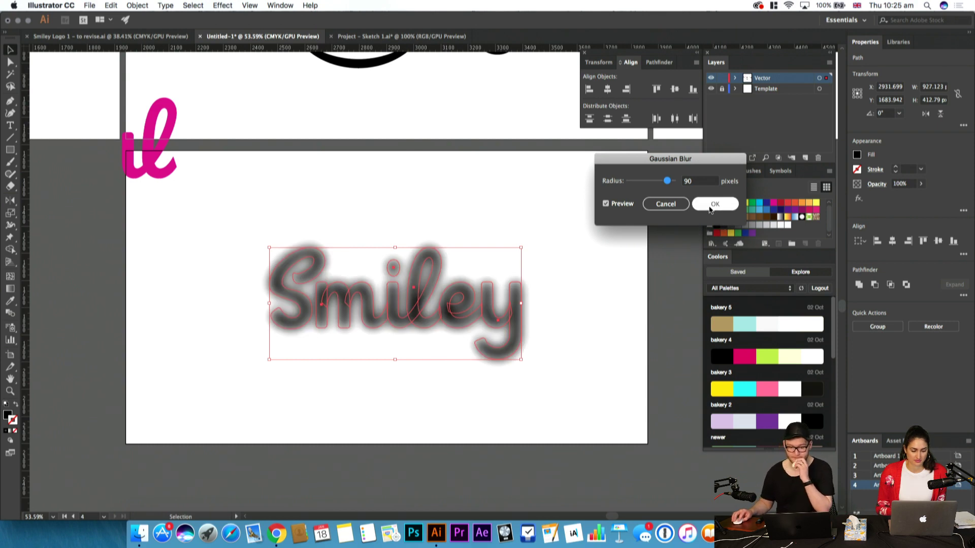
pyautogui.click(564, 333)
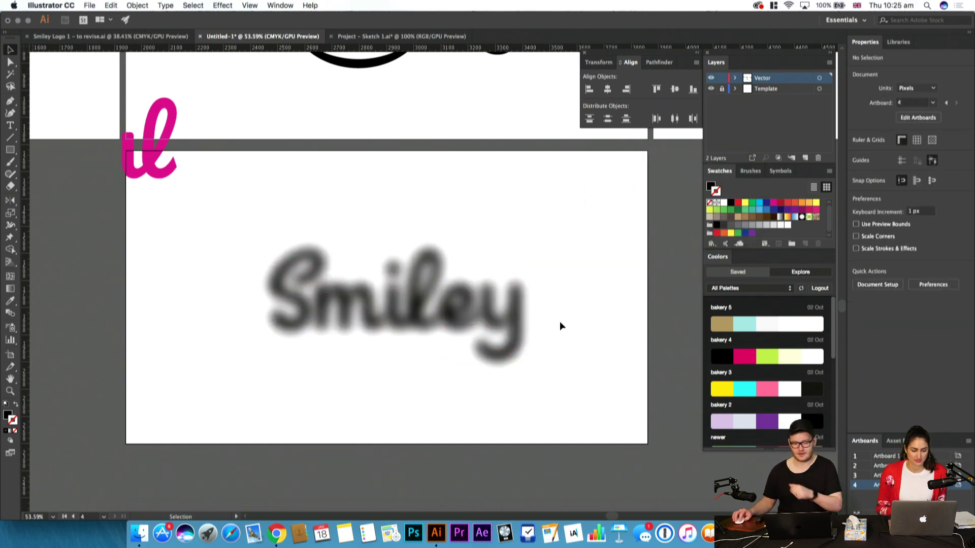
# Compare the blurred wordmark with the sharp logo above, from a distance and in closer view, for uneven dark areas
pyautogui.press('z')
pyautogui.moveTo(510, 316); pyautogui.dragTo(345, 355)
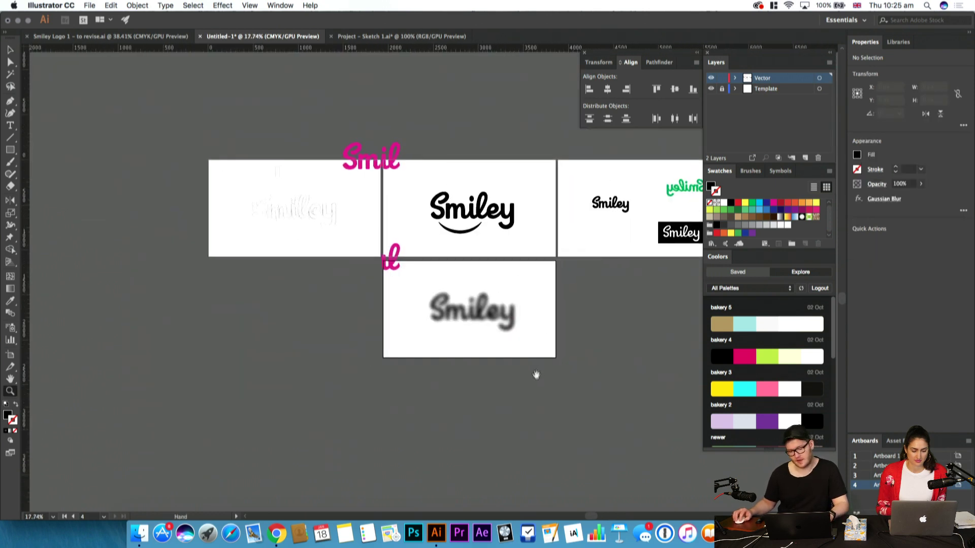
pyautogui.scroll(4, 537, 377)
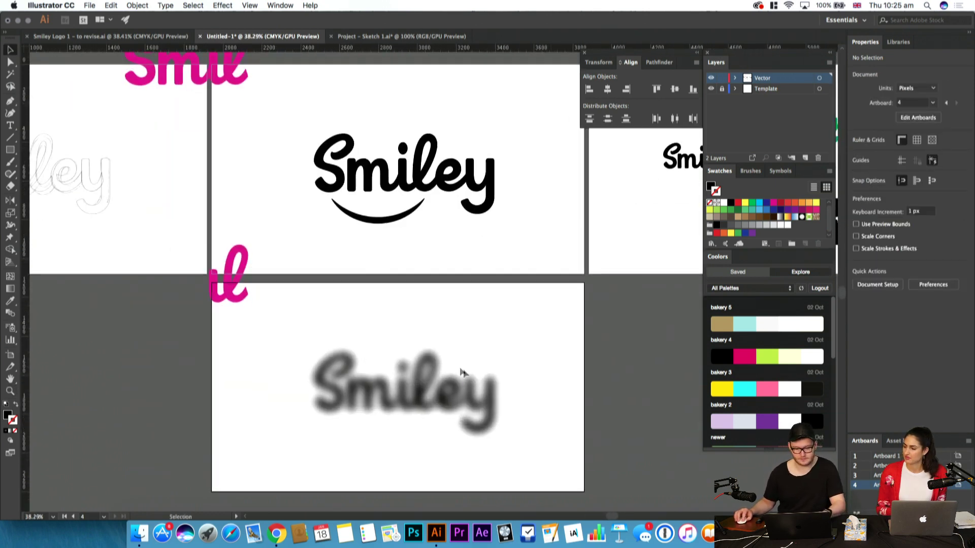
pyautogui.click(476, 396)
pyautogui.click(558, 307)
pyautogui.moveTo(543, 309); pyautogui.dragTo(250, 425)
pyautogui.press('z')
pyautogui.moveTo(249, 429); pyautogui.dragTo(259, 440)
pyautogui.click(289, 449)
pyautogui.moveTo(476, 247); pyautogui.dragTo(185, 450)
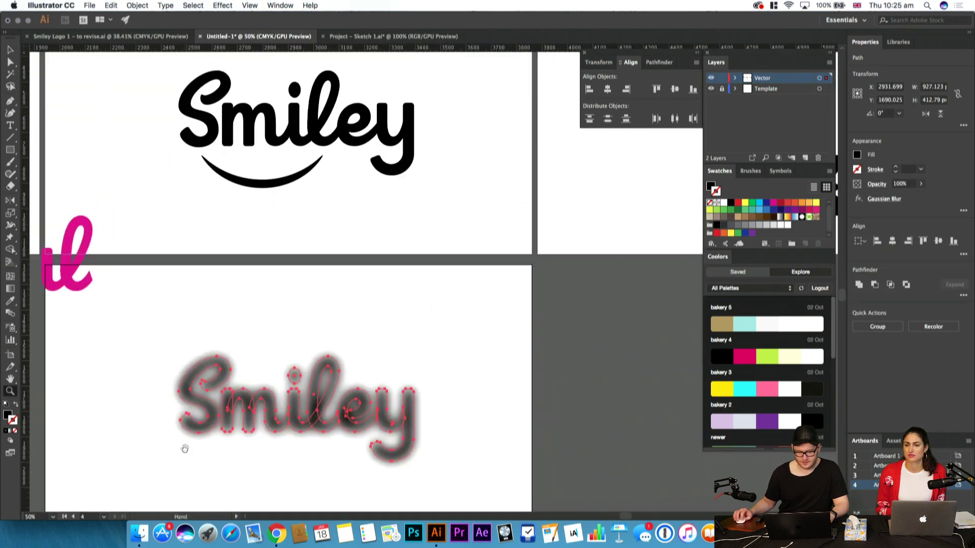
pyautogui.press('v')
pyautogui.click(226, 490)
pyautogui.click(288, 425)
pyautogui.moveTo(475, 363); pyautogui.dragTo(122, 487)
pyautogui.click(280, 5)
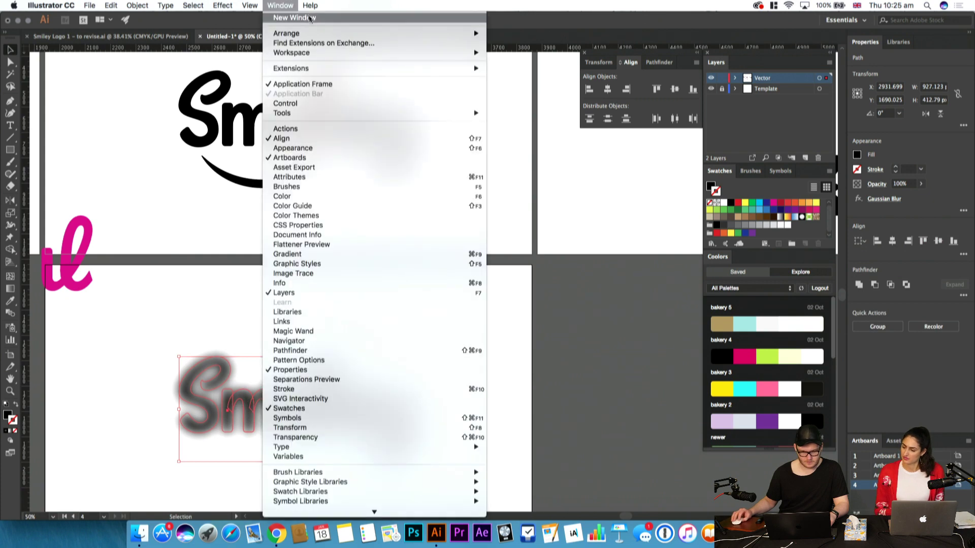
pyautogui.click(514, 274)
pyautogui.moveTo(447, 299); pyautogui.dragTo(584, 244)
pyautogui.click(588, 274)
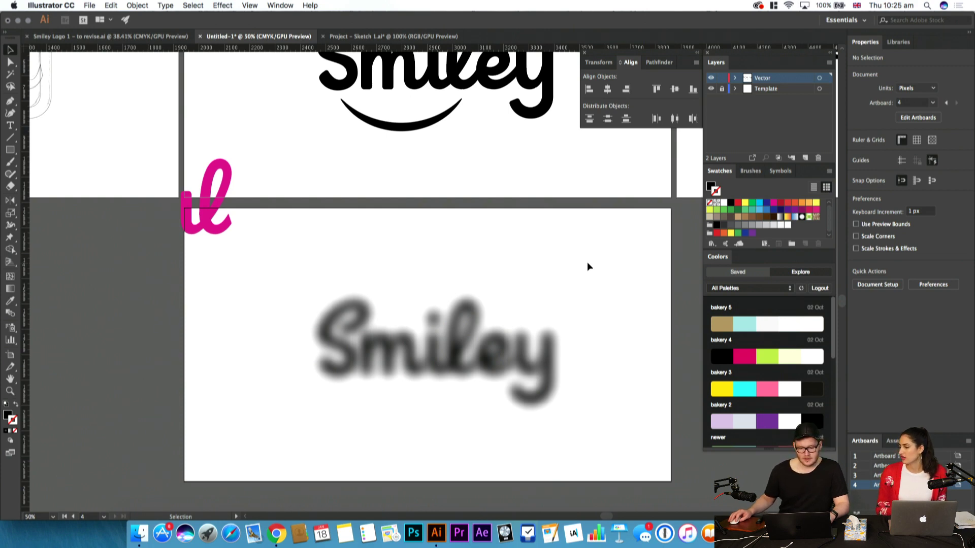
# Draw diagonal line segments across the blurred letters, at about 76° over the l's loop and about 38° over the upper S
pyautogui.press('\\')
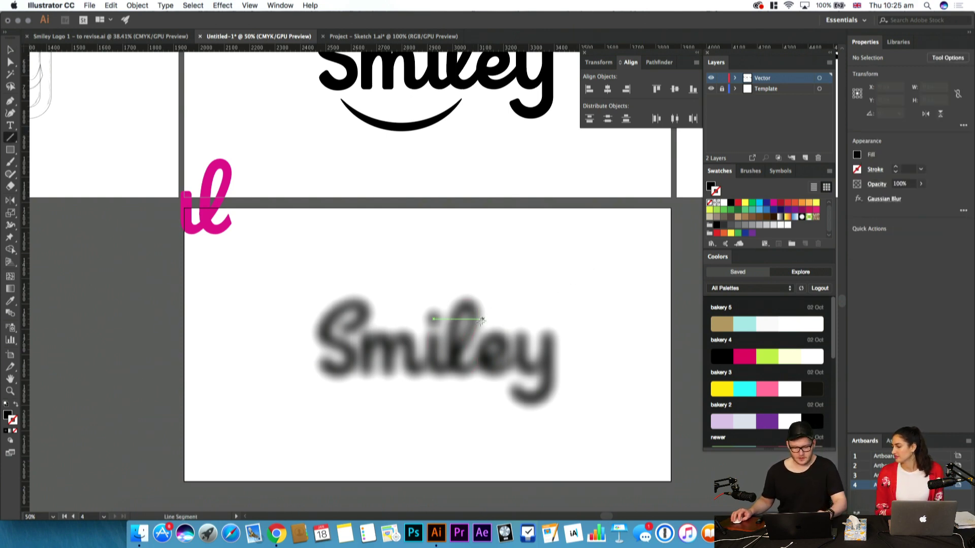
pyautogui.moveTo(461, 334); pyautogui.dragTo(473, 290)
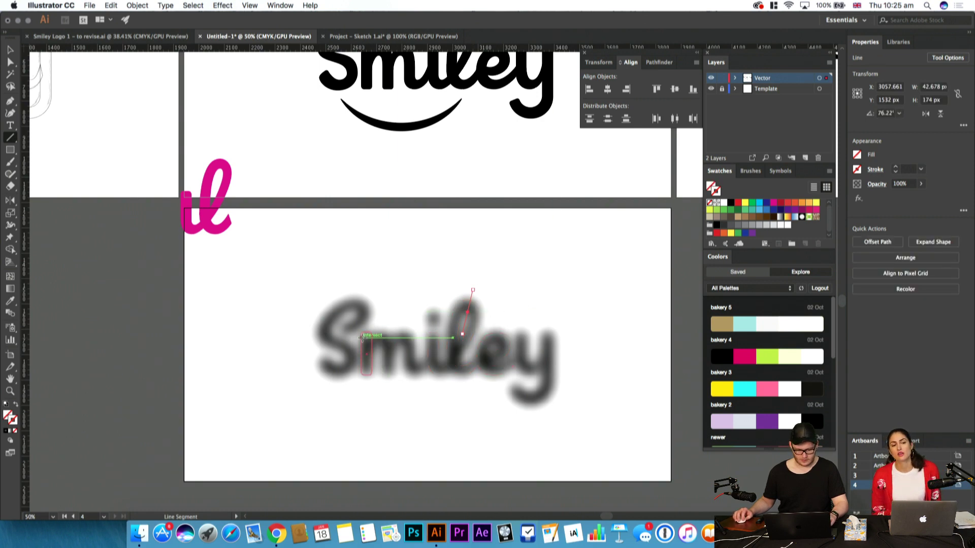
pyautogui.moveTo(336, 328); pyautogui.dragTo(380, 292)
pyautogui.press('super')
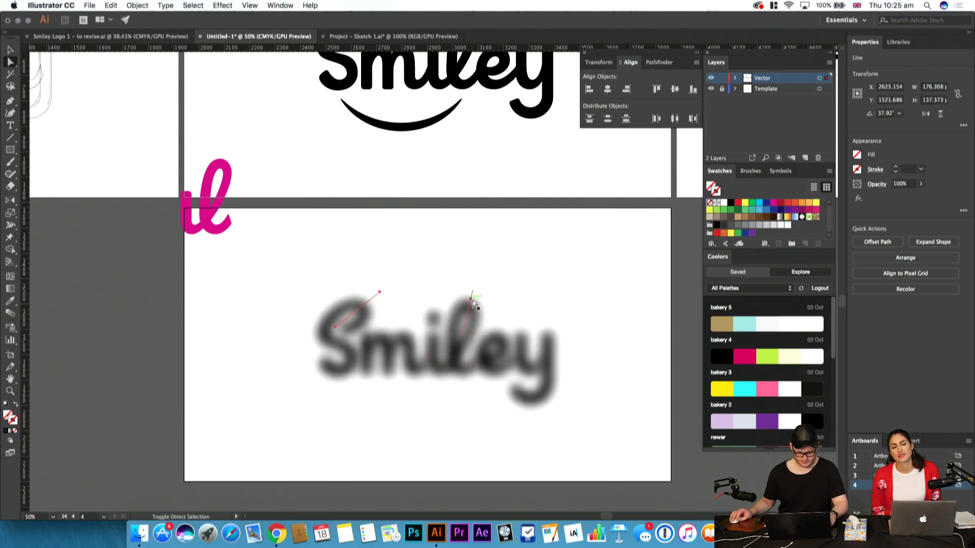
pyautogui.keyDown('super'); pyautogui.click(471, 303); pyautogui.keyUp('super')
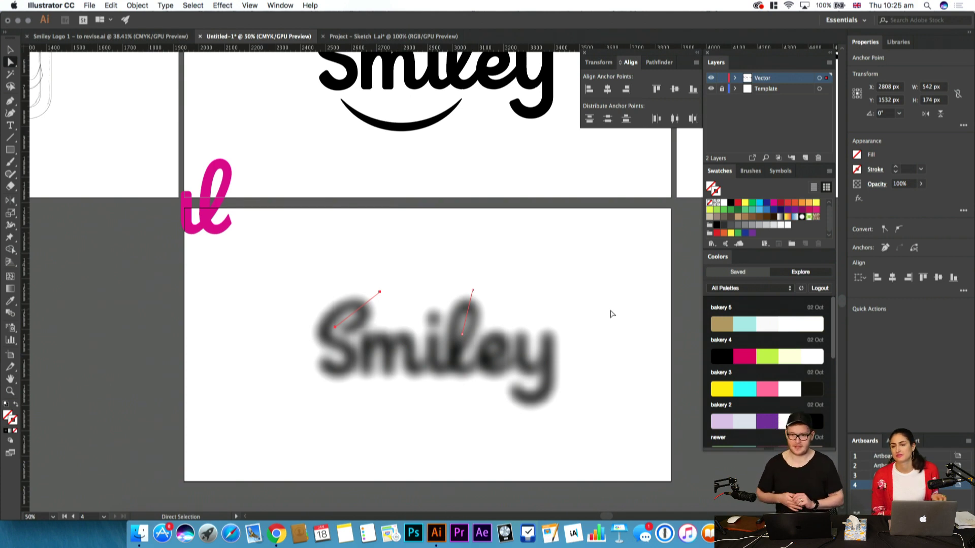
# Deselect everything and undo the test lines and the Gaussian Blur on the copied wordmark
pyautogui.press('super+a')
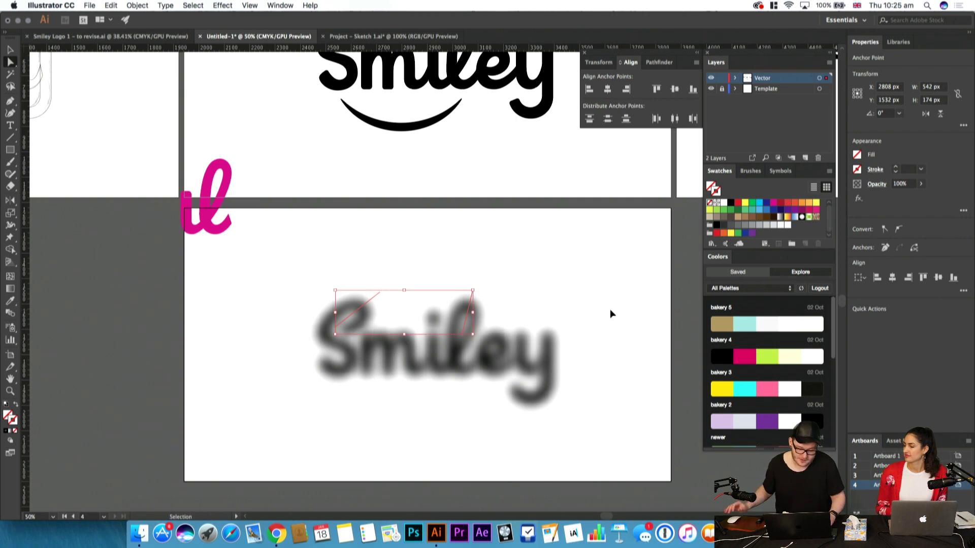
pyautogui.press('super+shift+a')
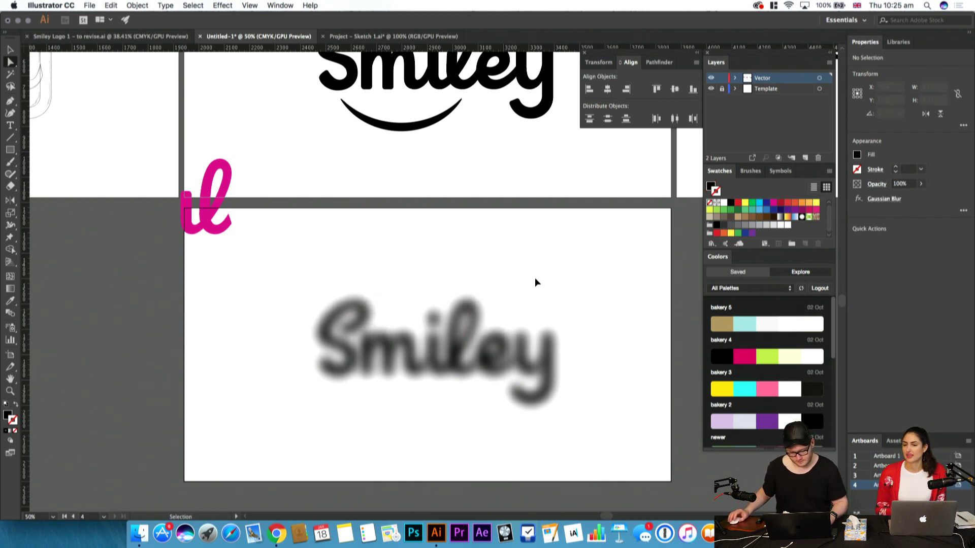
pyautogui.press('super+z')
pyautogui.press('super+z')
# Nudge the rightmost anchor of the copied S's upper counter 3 px to the right
pyautogui.press('z')
pyautogui.click(584, 289)
pyautogui.moveTo(231, 326); pyautogui.dragTo(441, 260)
pyautogui.moveTo(350, 256); pyautogui.dragTo(434, 241)
pyautogui.press('a')
pyautogui.click(438, 238)
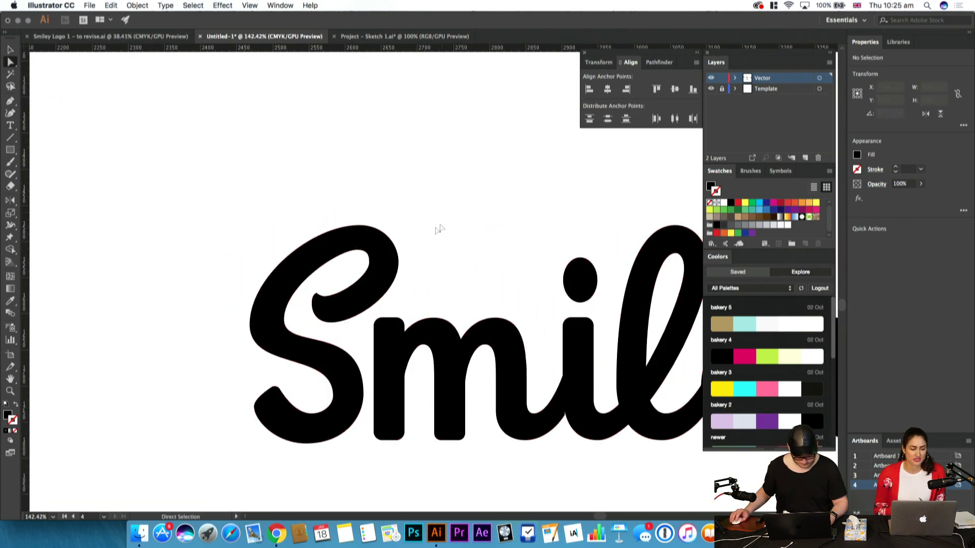
pyautogui.moveTo(519, 252); pyautogui.dragTo(378, 221)
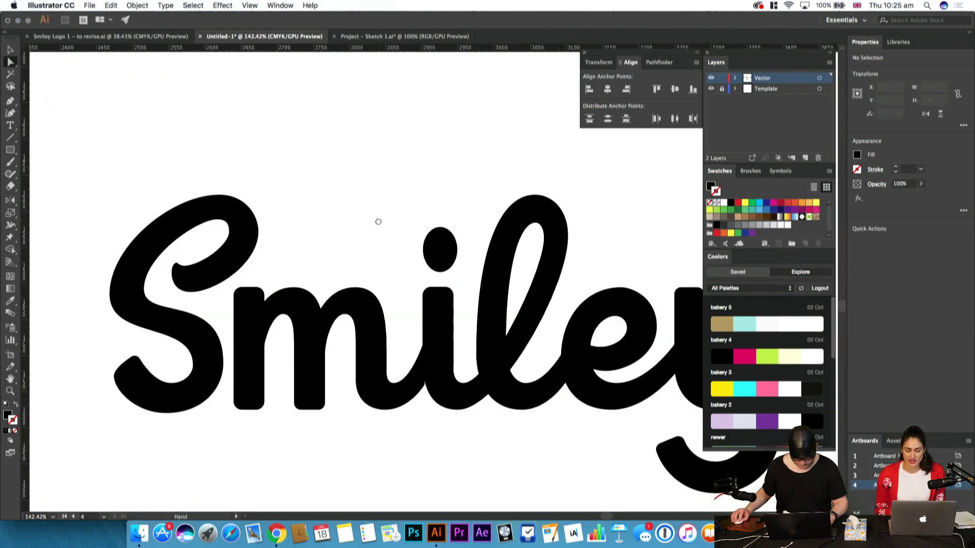
pyautogui.moveTo(301, 223); pyautogui.dragTo(526, 223)
pyautogui.press('z')
pyautogui.moveTo(430, 237); pyautogui.dragTo(632, 191)
pyautogui.press('a')
pyautogui.moveTo(533, 218); pyautogui.dragTo(584, 202)
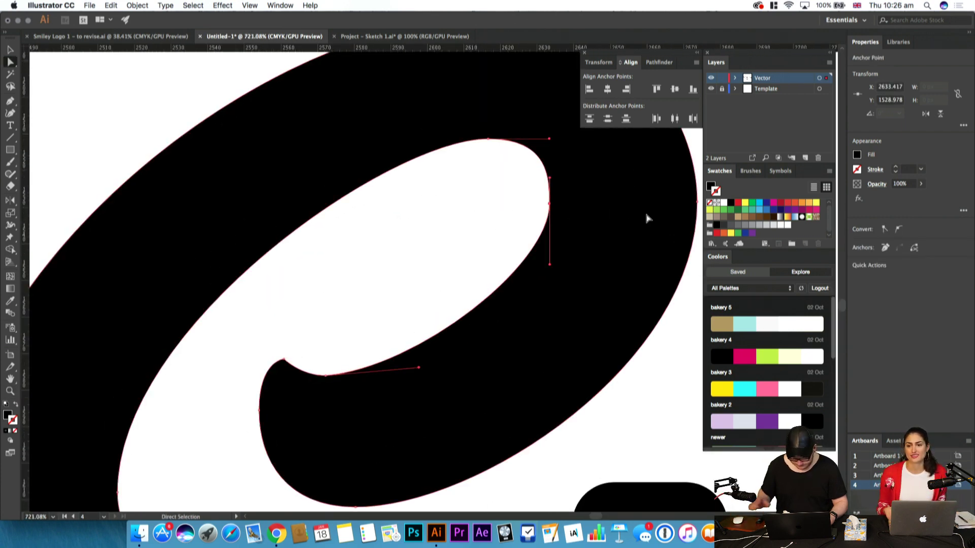
pyautogui.press('Right')
pyautogui.press('Right')
pyautogui.press('Right')
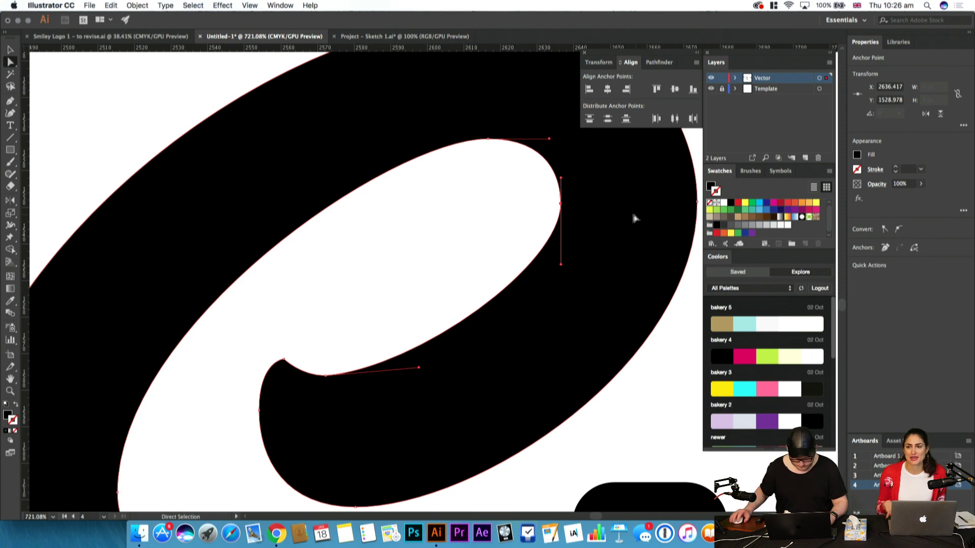
# Lengthen the lower handle of the rightmost anchor in the S's upper counter slightly downward and deselect the S
pyautogui.scroll(-10, 535, 207)
pyautogui.press('v')
pyautogui.click(424, 148)
pyautogui.moveTo(394, 133); pyautogui.dragTo(491, 253)
pyautogui.press('z')
pyautogui.moveTo(412, 487); pyautogui.dragTo(372, 312)
pyautogui.press('a')
pyautogui.click(426, 304)
pyautogui.click(473, 316)
pyautogui.click(405, 246)
pyautogui.moveTo(415, 245); pyautogui.dragTo(415, 254)
pyautogui.click(588, 279)
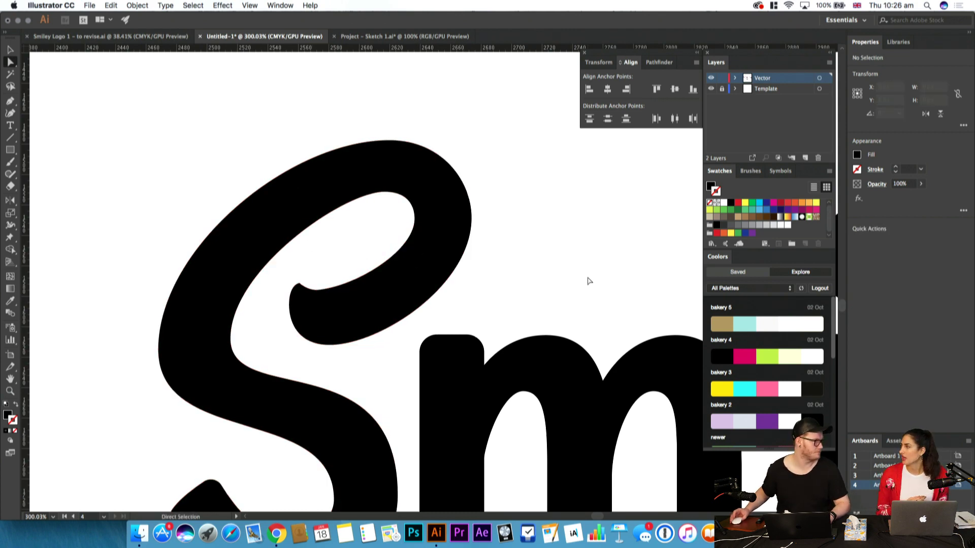
# Examine the S's lower bowl and terminal and the joins between the l, e and y for uneven weight
pyautogui.press('z')
pyautogui.scroll(-6, 468, 233)
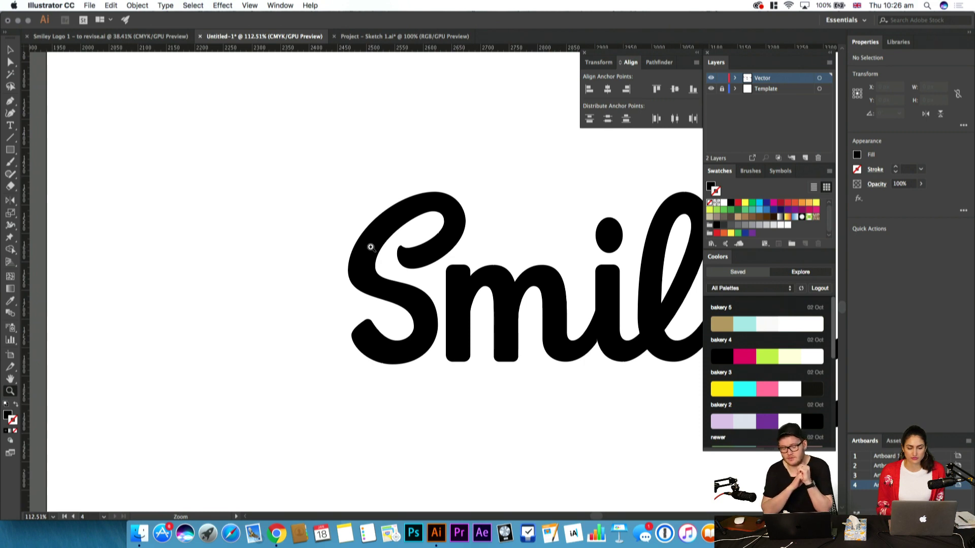
pyautogui.moveTo(466, 298); pyautogui.dragTo(305, 313)
pyautogui.moveTo(398, 306); pyautogui.dragTo(237, 333)
pyautogui.moveTo(308, 332); pyautogui.dragTo(348, 297)
pyautogui.moveTo(411, 291); pyautogui.dragTo(590, 375)
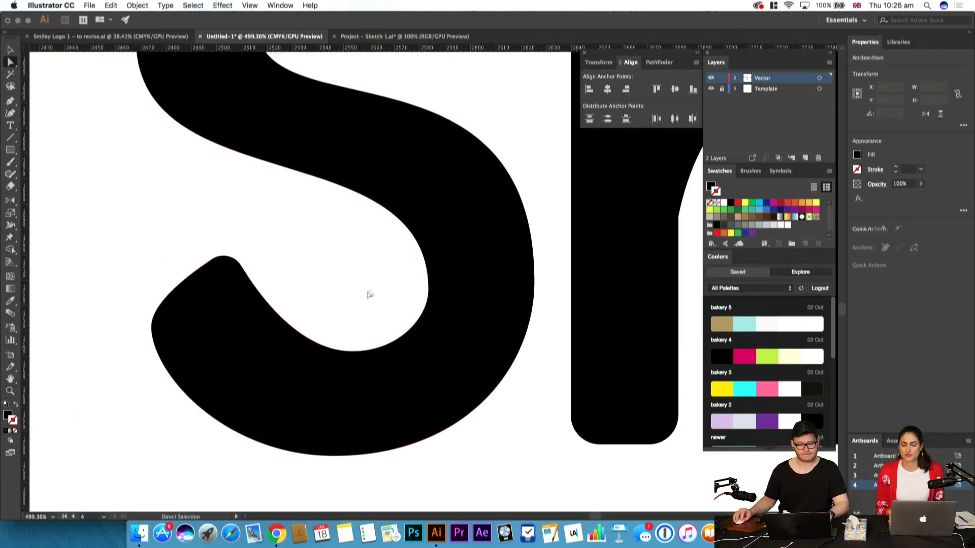
pyautogui.moveTo(362, 297); pyautogui.dragTo(300, 299)
pyautogui.moveTo(637, 312); pyautogui.dragTo(504, 339)
pyautogui.moveTo(504, 339); pyautogui.dragTo(498, 342)
pyautogui.scroll(-4, 500, 341)
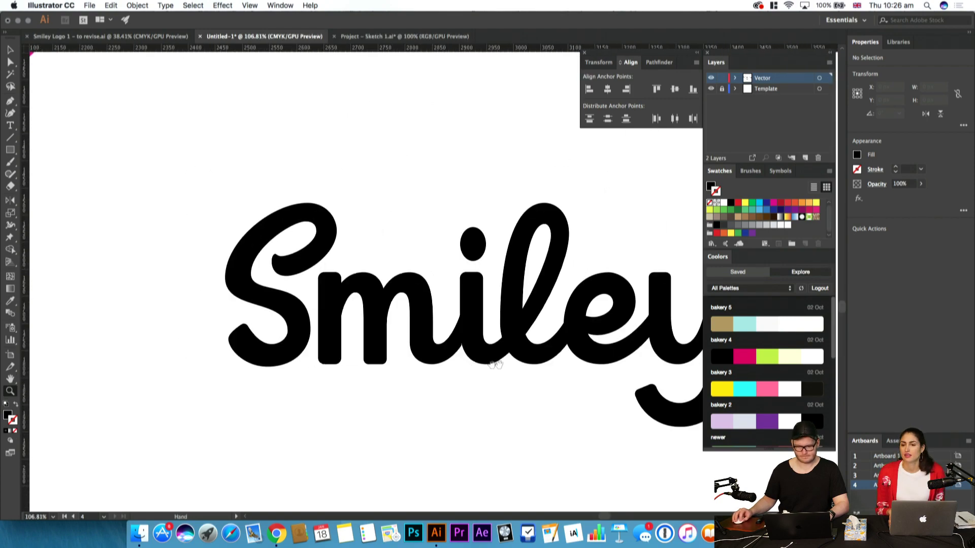
pyautogui.moveTo(598, 342); pyautogui.dragTo(636, 357)
pyautogui.moveTo(570, 391); pyautogui.dragTo(553, 337)
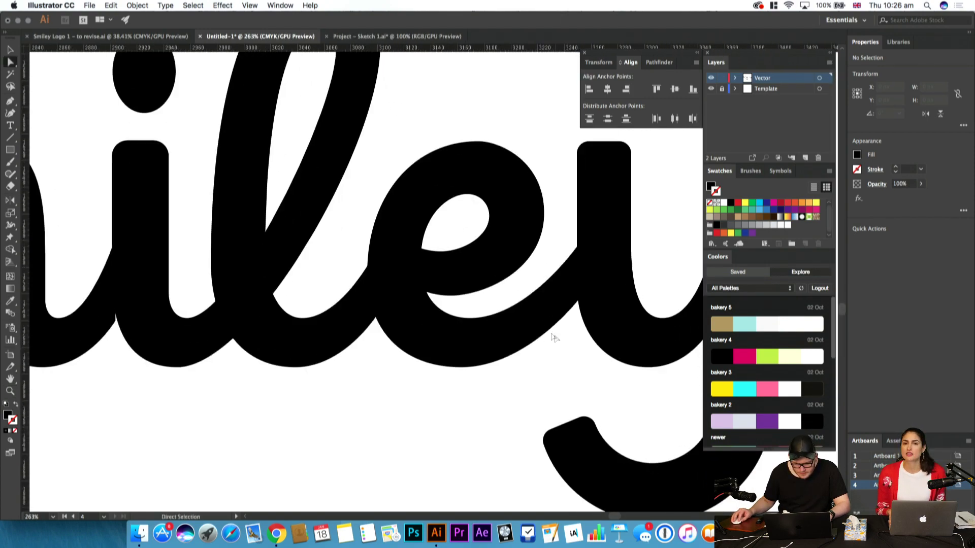
# Try to pull the e's exit stroke anchor further into the y's stem, and undo the changes
pyautogui.click(561, 304)
pyautogui.click(578, 300)
pyautogui.moveTo(577, 300); pyautogui.dragTo(608, 290)
pyautogui.click(578, 301)
pyautogui.press('super+z')
pyautogui.press('super+z')
pyautogui.press('v')
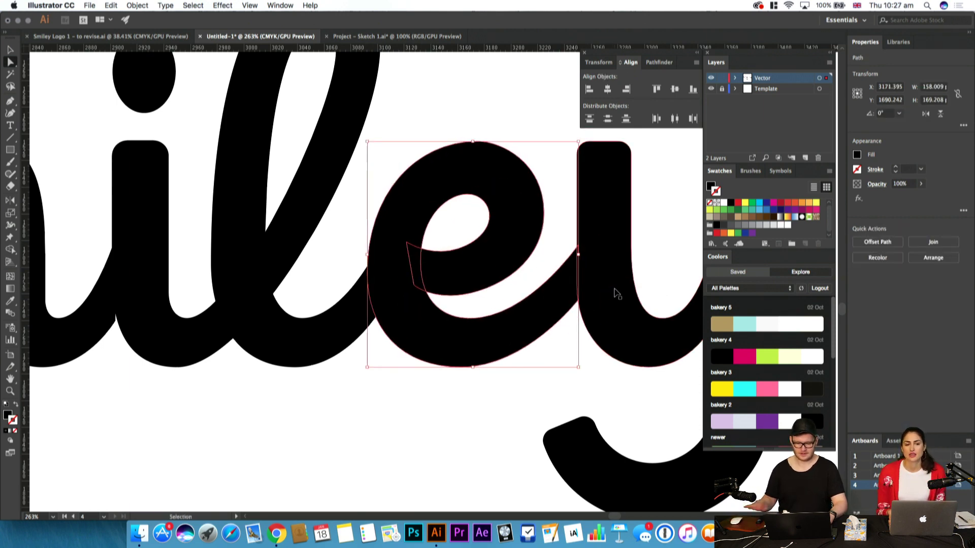
# Inspect the e and y overlap in outline view, try deleting the y's anchor at the join, and undo the deletion
pyautogui.press('super+y')
pyautogui.press('z')
pyautogui.moveTo(405, 179); pyautogui.dragTo(654, 330)
pyautogui.press('a')
pyautogui.click(549, 249)
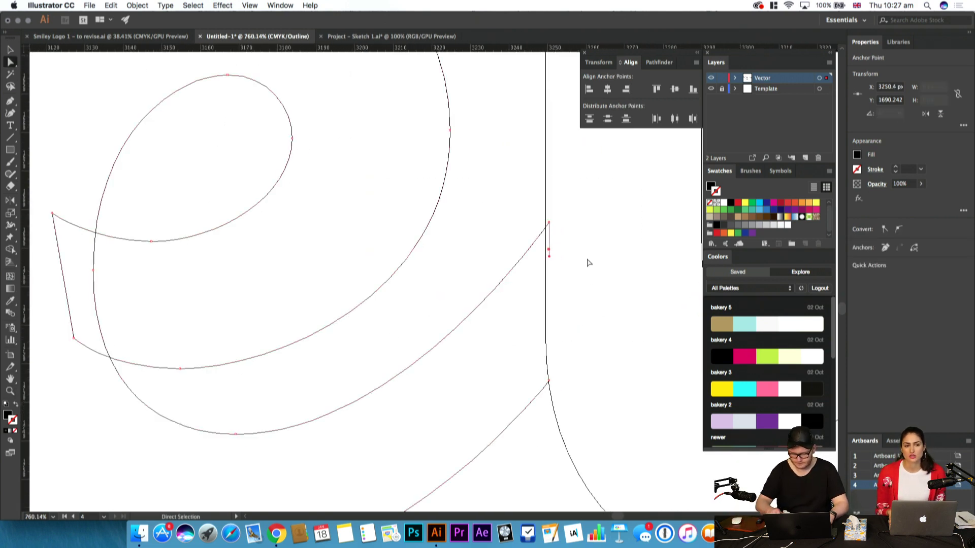
pyautogui.click(549, 382)
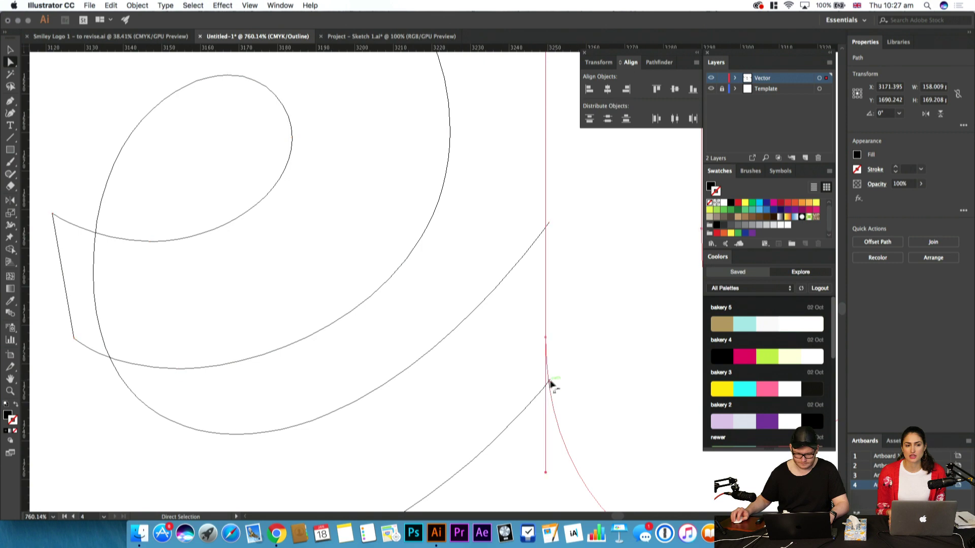
pyautogui.click(525, 409)
pyautogui.click(549, 384)
pyautogui.click(549, 385)
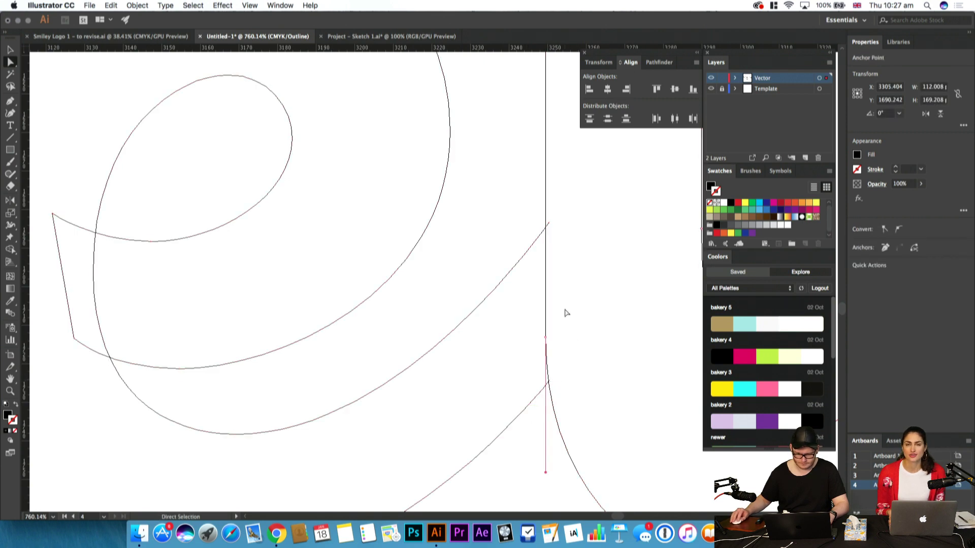
pyautogui.press('BackSpace')
pyautogui.press('v')
pyautogui.press('super+z')
# Try selecting the e's two end anchors and moving its path away from the y, undo the move and restore preview mode
pyautogui.press('a')
pyautogui.moveTo(569, 364); pyautogui.dragTo(537, 405)
pyautogui.moveTo(564, 216); pyautogui.dragTo(544, 238)
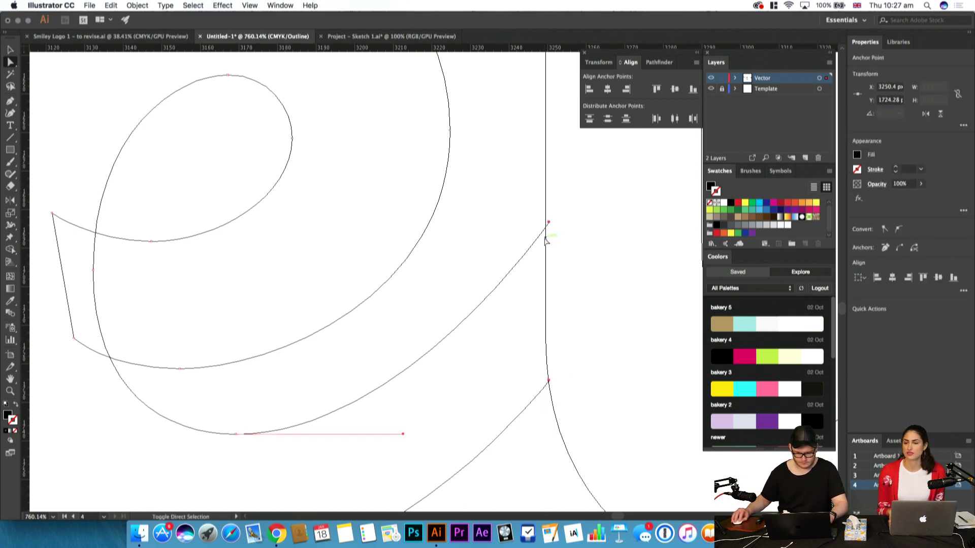
pyautogui.keyDown('super'); pyautogui.click(545, 240); pyautogui.keyUp('super')
pyautogui.press('v')
pyautogui.click(608, 278)
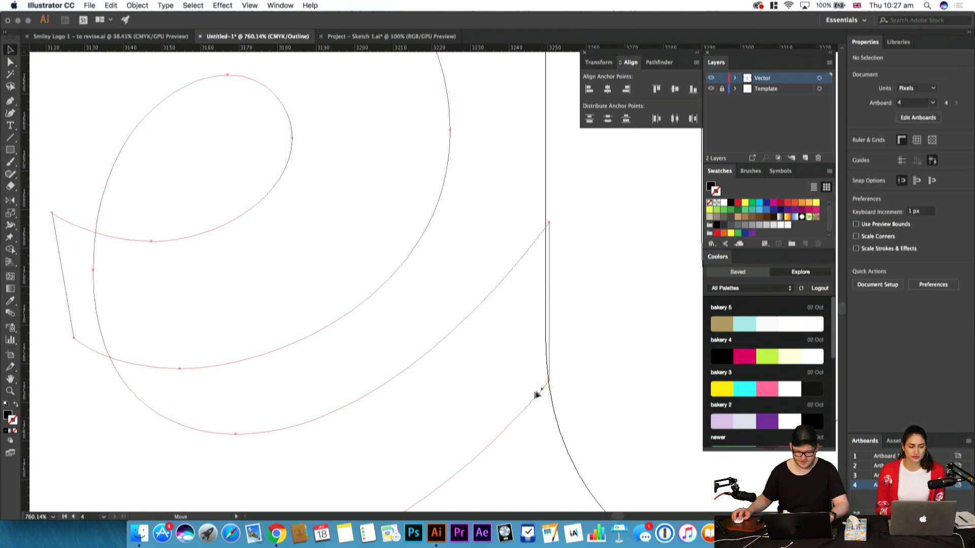
pyautogui.moveTo(541, 391); pyautogui.dragTo(504, 397)
pyautogui.press('super+z')
pyautogui.press('z')
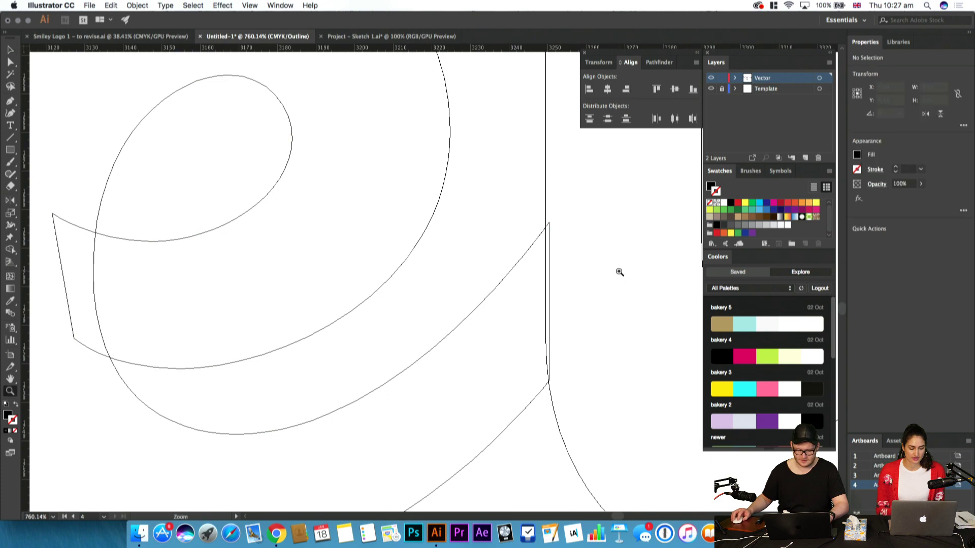
pyautogui.press('super+y')
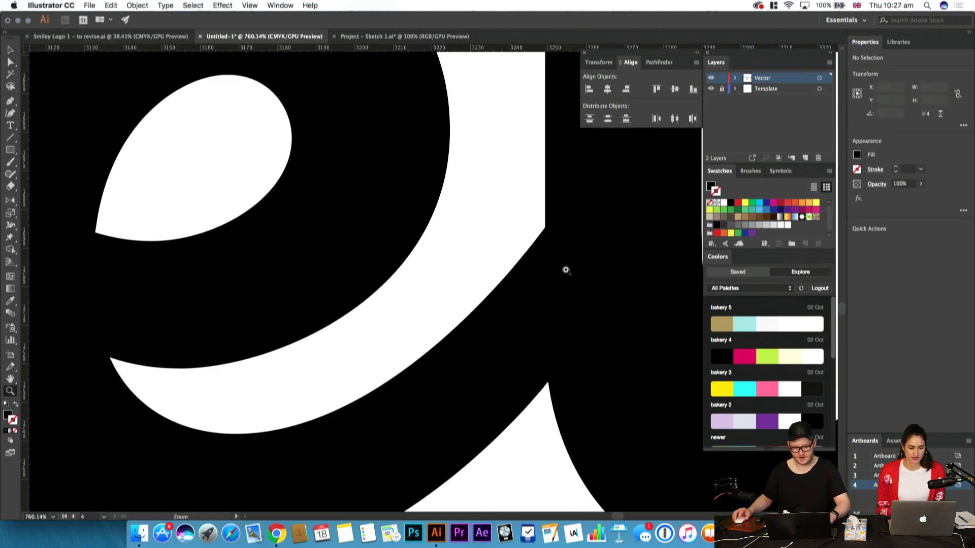
# Nudge the anchor at the bottom of the e's outer curve 2 px to the right
pyautogui.keyDown('alt'); pyautogui.click(547, 266); pyautogui.keyUp('alt')
pyautogui.keyDown('alt'); pyautogui.click(547, 267); pyautogui.keyUp('alt')
pyautogui.keyDown('alt'); pyautogui.click(547, 266); pyautogui.keyUp('alt')
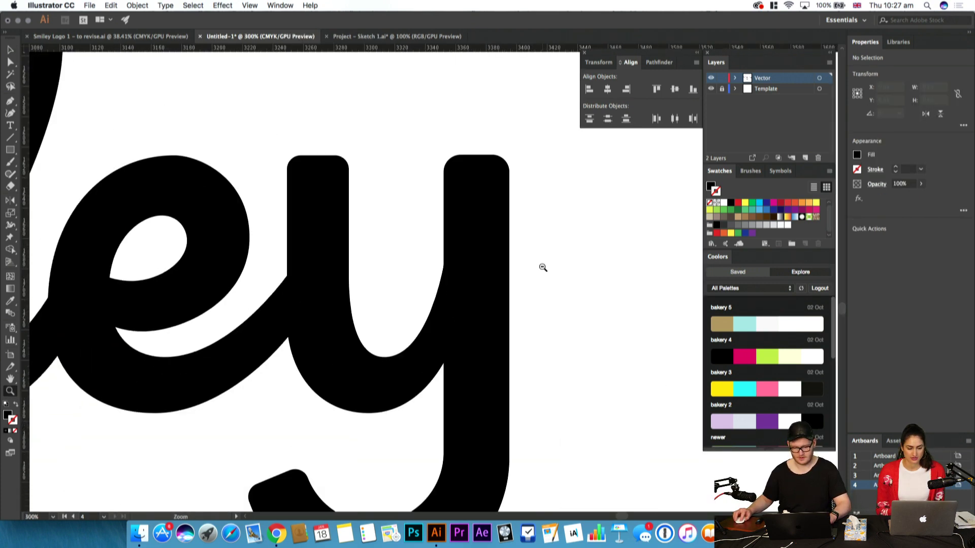
pyautogui.keyDown('alt'); pyautogui.click(547, 267); pyautogui.keyUp('alt')
pyautogui.moveTo(225, 296); pyautogui.dragTo(359, 303)
pyautogui.press('a')
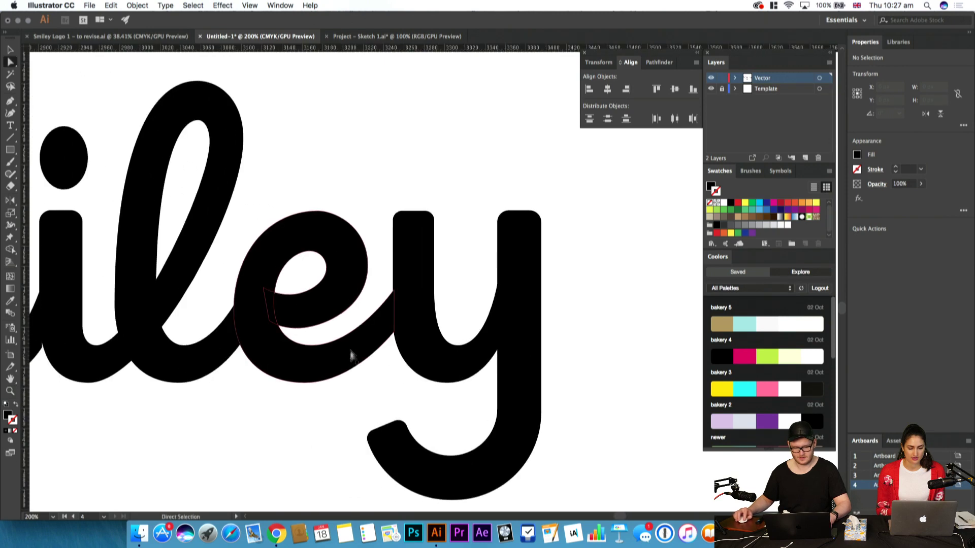
pyautogui.click(305, 382)
pyautogui.moveTo(328, 403); pyautogui.dragTo(285, 375)
pyautogui.press('Right')
pyautogui.press('Right')
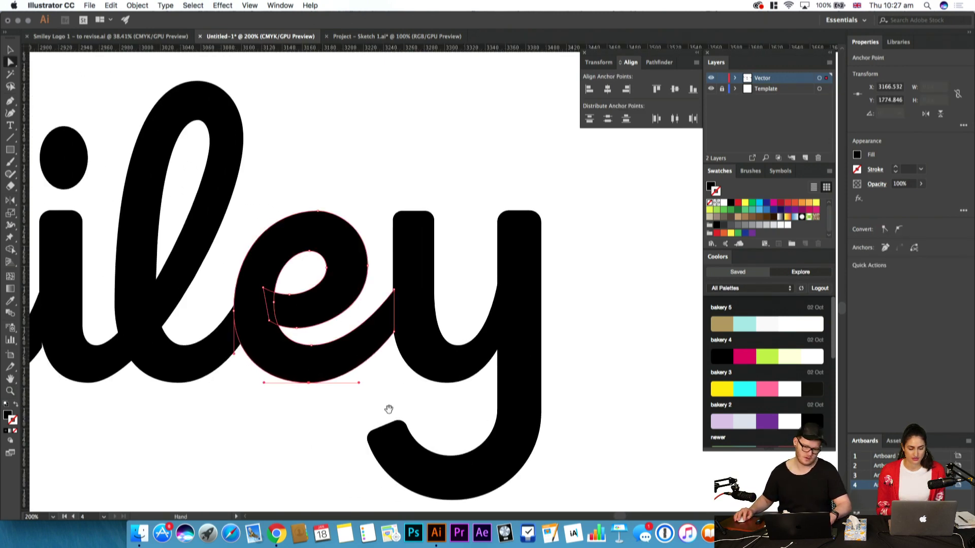
# Examine the e's outer and inner curves closely and the wordmark's overlapping paths in outline view
pyautogui.moveTo(362, 389); pyautogui.dragTo(433, 379)
pyautogui.press('z')
pyautogui.click(433, 381)
pyautogui.moveTo(327, 321); pyautogui.dragTo(430, 472)
pyautogui.press('a')
pyautogui.click(412, 440)
pyautogui.click(410, 339)
pyautogui.click(493, 475)
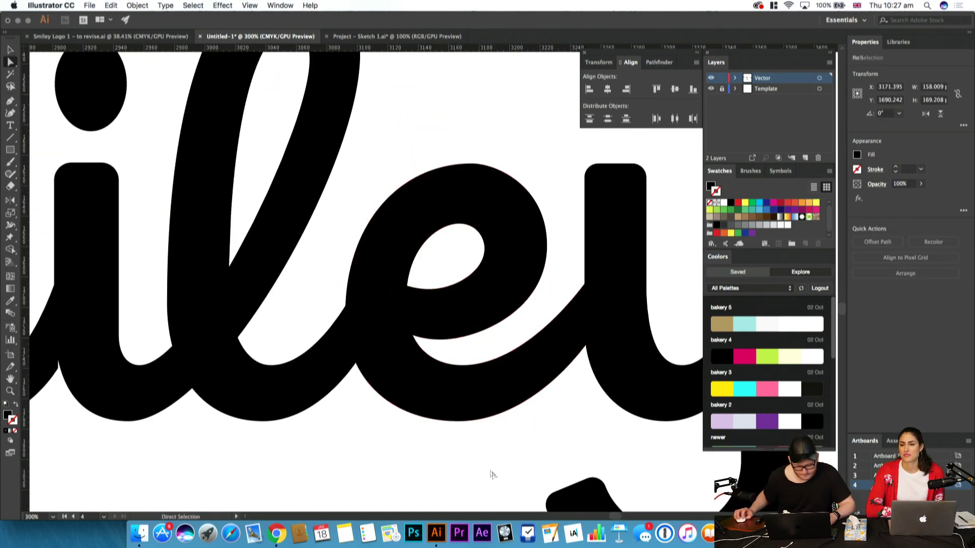
pyautogui.press('z')
pyautogui.moveTo(473, 427); pyautogui.dragTo(374, 446)
pyautogui.press('super+y')
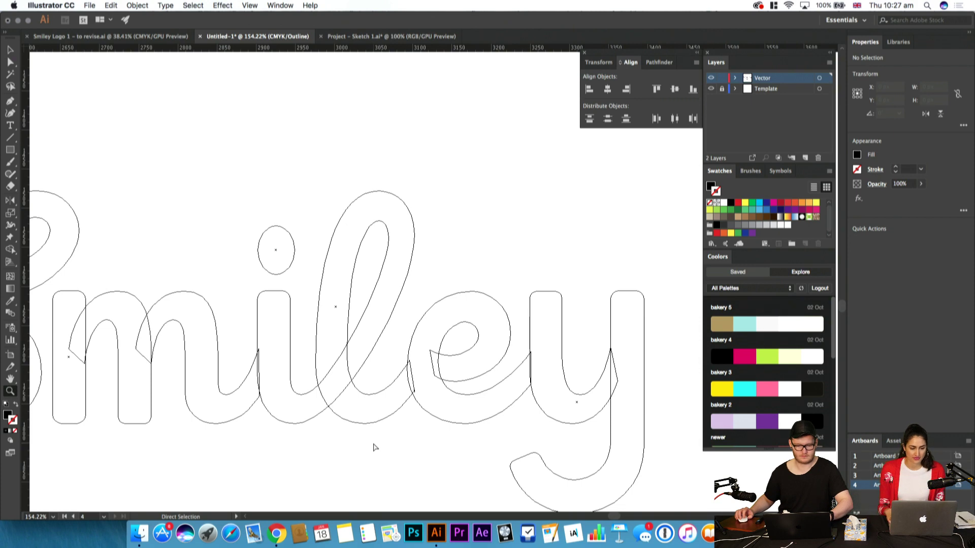
pyautogui.hotkey('ctrl', 'y')
# Select the whole copied wordmark and give it a CMYK Magenta fill with no stroke
pyautogui.moveTo(375, 444); pyautogui.dragTo(382, 308)
pyautogui.moveTo(430, 217); pyautogui.dragTo(366, 251)
pyautogui.press('v')
pyautogui.moveTo(131, 142); pyautogui.dragTo(697, 426)
pyautogui.click(752, 203)
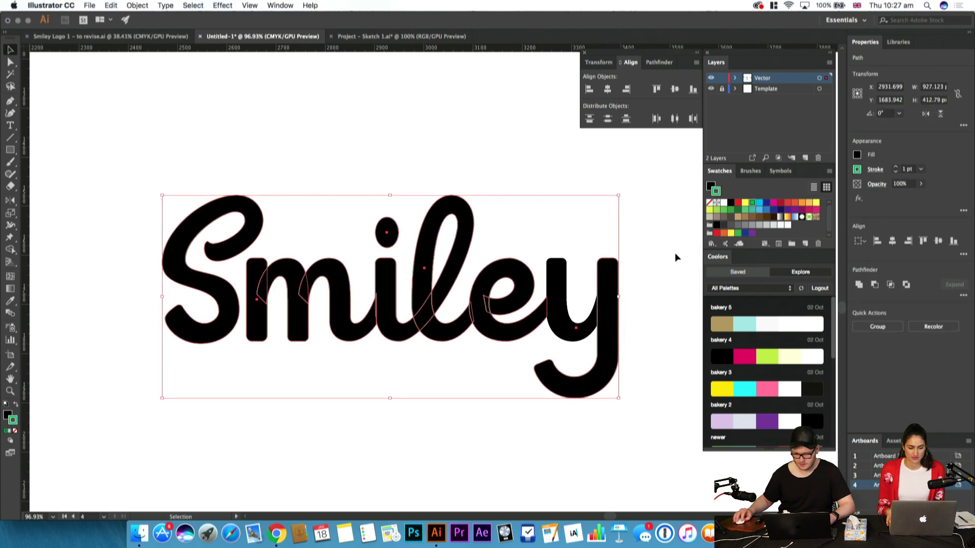
pyautogui.press('/')
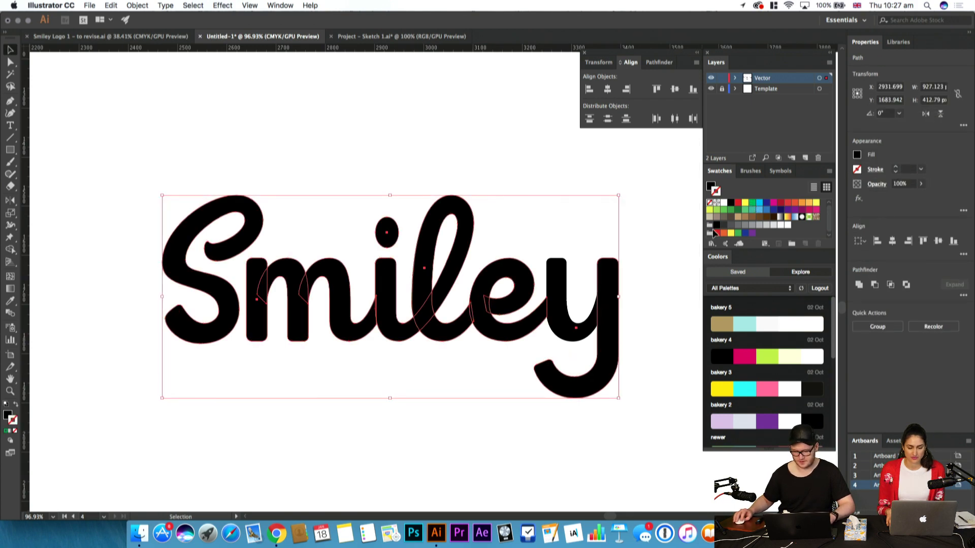
pyautogui.click(772, 203)
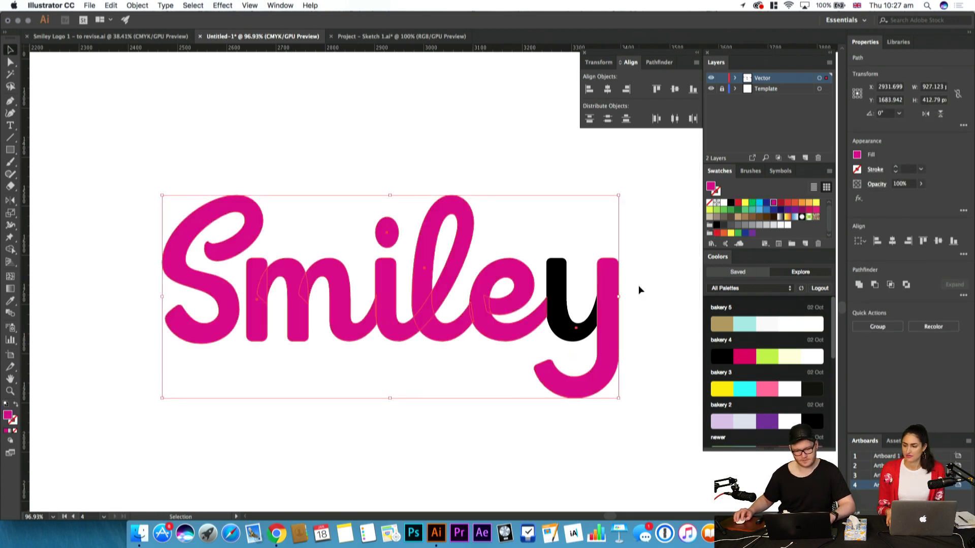
# Fill the y's separate bowl piece with CMYK Magenta to match the other letters and deselect it
pyautogui.click(579, 328)
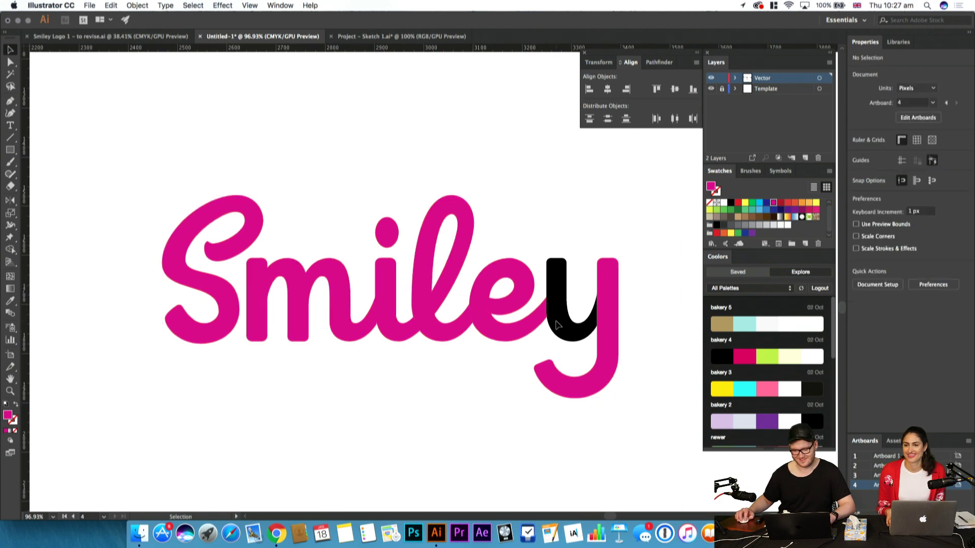
pyautogui.click(555, 325)
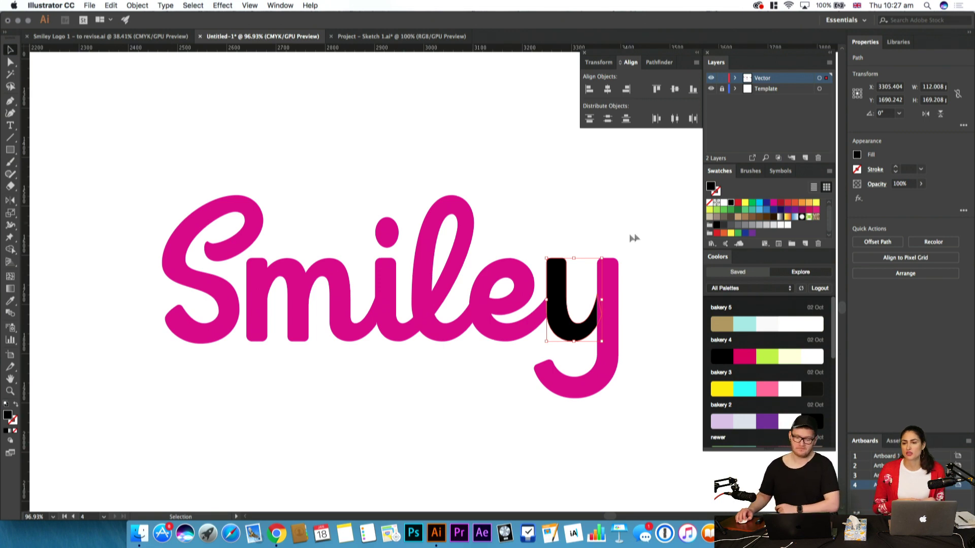
pyautogui.click(610, 232)
pyautogui.click(558, 277)
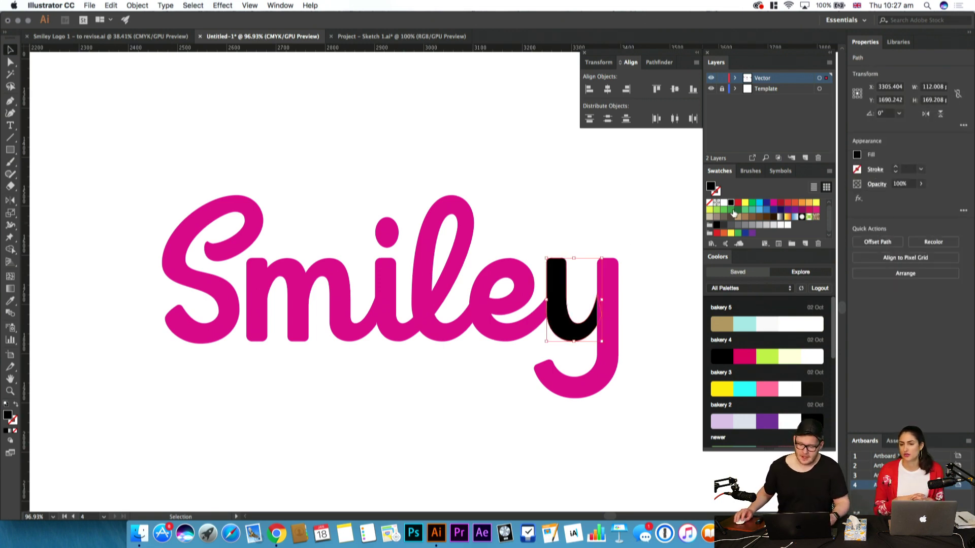
pyautogui.click(766, 202)
pyautogui.click(625, 251)
pyautogui.click(564, 270)
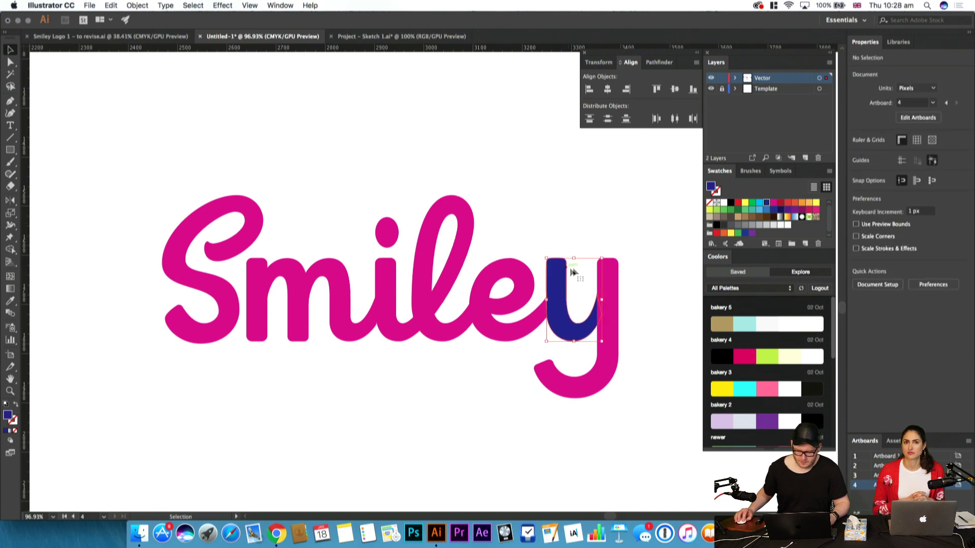
pyautogui.click(784, 203)
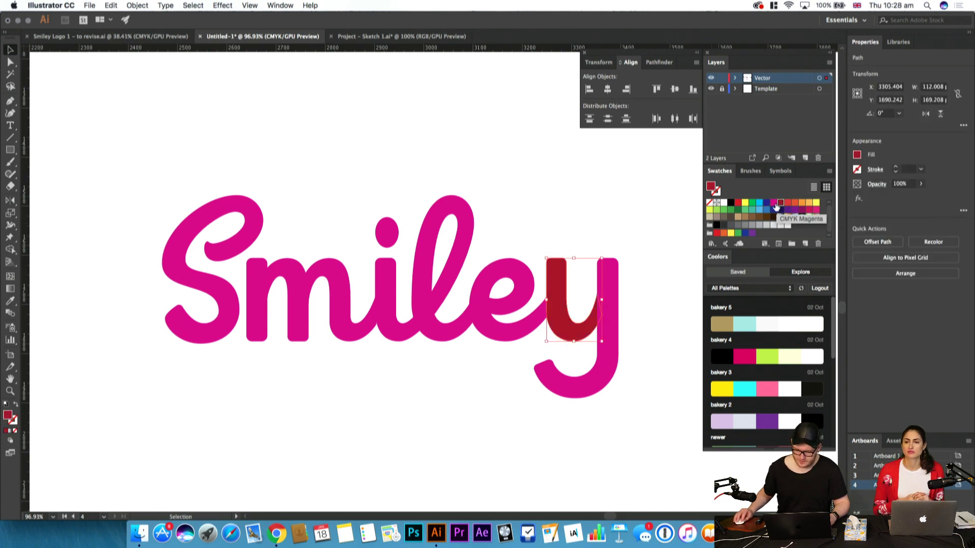
pyautogui.click(773, 202)
pyautogui.click(627, 250)
# Scale the entire magenta wordmark down proportionally about its centre to roughly two-thirds of its size and deselect it
pyautogui.press('z')
pyautogui.moveTo(532, 285); pyautogui.dragTo(503, 276)
pyautogui.moveTo(445, 296); pyautogui.dragTo(441, 323)
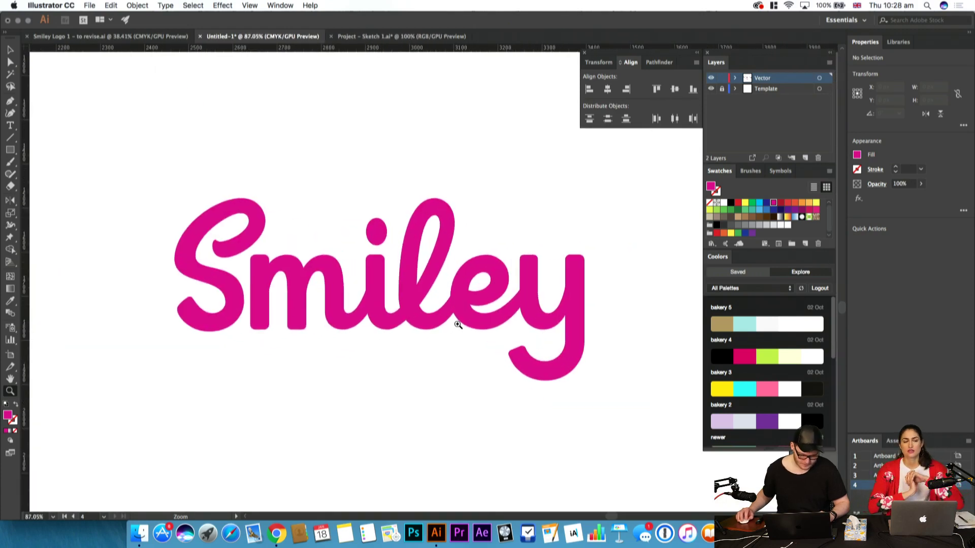
pyautogui.press('v')
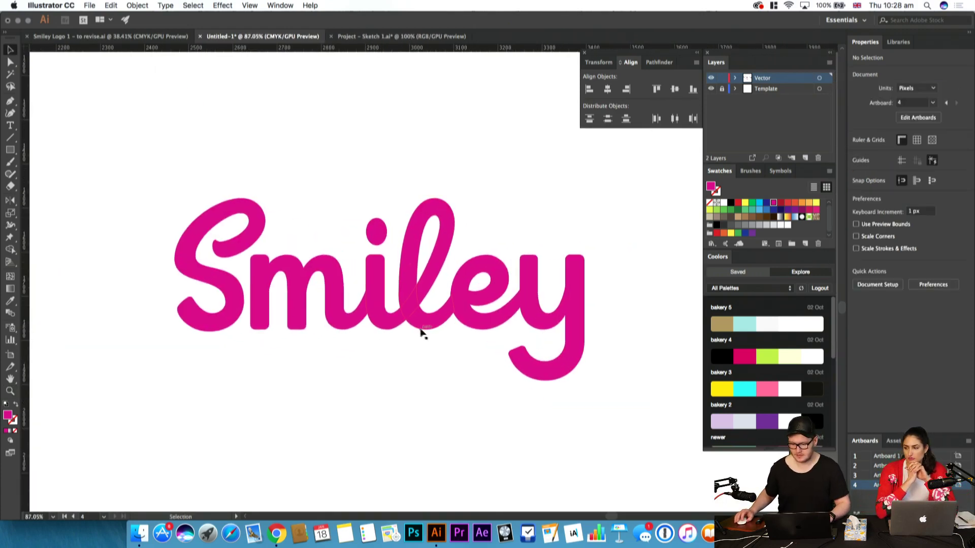
pyautogui.click(584, 373)
pyautogui.click(622, 390)
pyautogui.moveTo(105, 196); pyautogui.dragTo(325, 188)
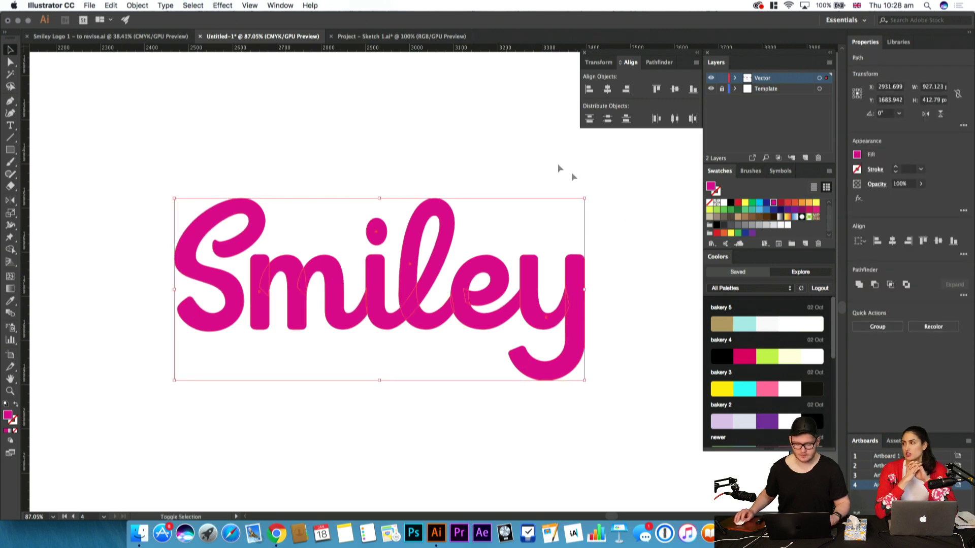
pyautogui.moveTo(587, 198); pyautogui.dragTo(512, 231)
pyautogui.click(612, 239)
# Examine the scaled S's curves and the rounded corners of its terminals for distortion
pyautogui.press('z')
pyautogui.moveTo(470, 290); pyautogui.dragTo(437, 301)
pyautogui.moveTo(291, 259); pyautogui.dragTo(527, 249)
pyautogui.moveTo(258, 211); pyautogui.dragTo(312, 218)
pyautogui.press('a')
pyautogui.click(473, 221)
pyautogui.moveTo(412, 176); pyautogui.dragTo(292, 102)
pyautogui.click(500, 185)
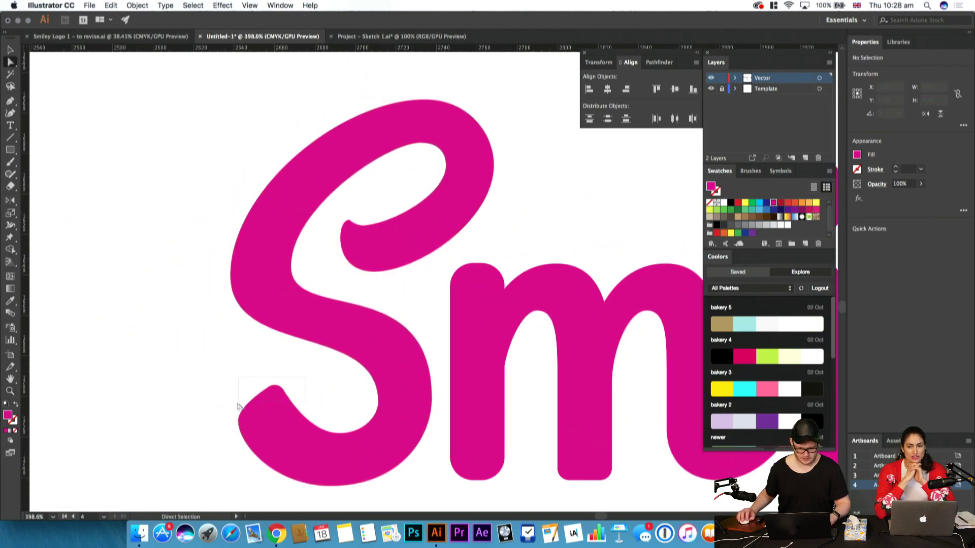
pyautogui.click(255, 429)
pyautogui.click(327, 391)
# Examine where the m's first arch overlaps its stem, checking the hidden end anchors against the whole wordmark
pyautogui.press('z')
pyautogui.moveTo(349, 387); pyautogui.dragTo(291, 374)
pyautogui.moveTo(385, 343); pyautogui.dragTo(574, 231)
pyautogui.moveTo(435, 387); pyautogui.dragTo(440, 299)
pyautogui.press('a')
pyautogui.click(348, 295)
pyautogui.click(307, 269)
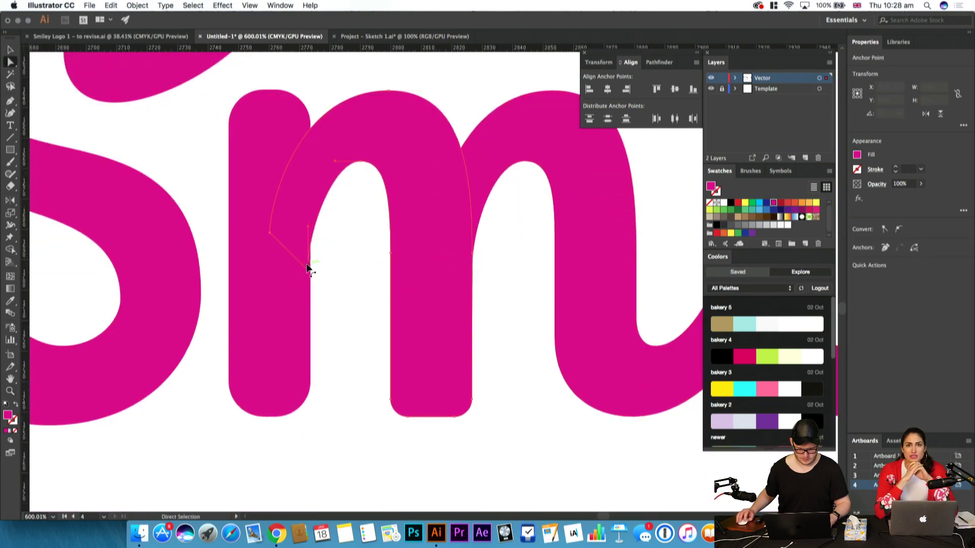
pyautogui.click(355, 270)
pyautogui.moveTo(366, 269); pyautogui.dragTo(326, 356)
pyautogui.moveTo(511, 305); pyautogui.dragTo(244, 340)
pyautogui.moveTo(371, 330); pyautogui.dragTo(310, 337)
# Shift every path from the m's first arch through the y 1 px to the right, away from the m's stem, and deselect
pyautogui.press('v')
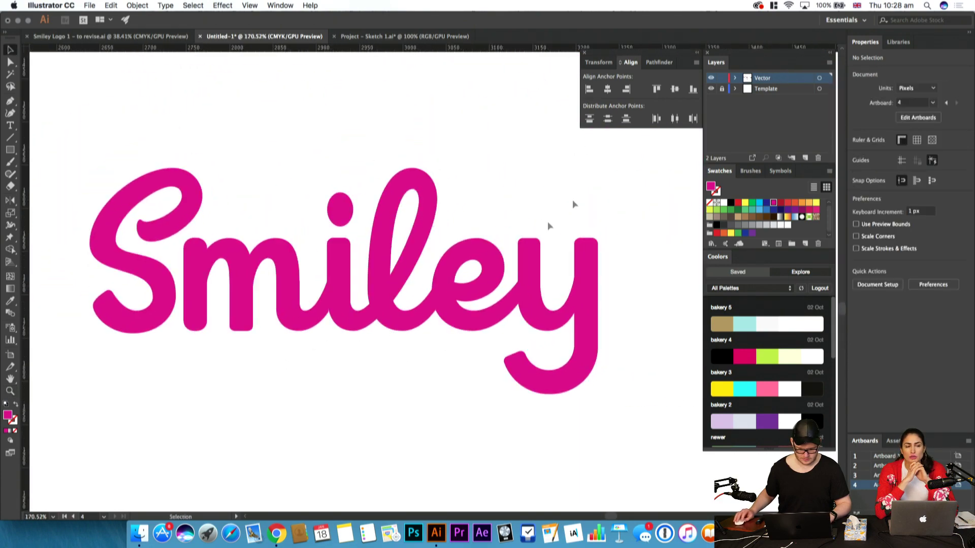
pyautogui.moveTo(231, 448); pyautogui.dragTo(231, 447)
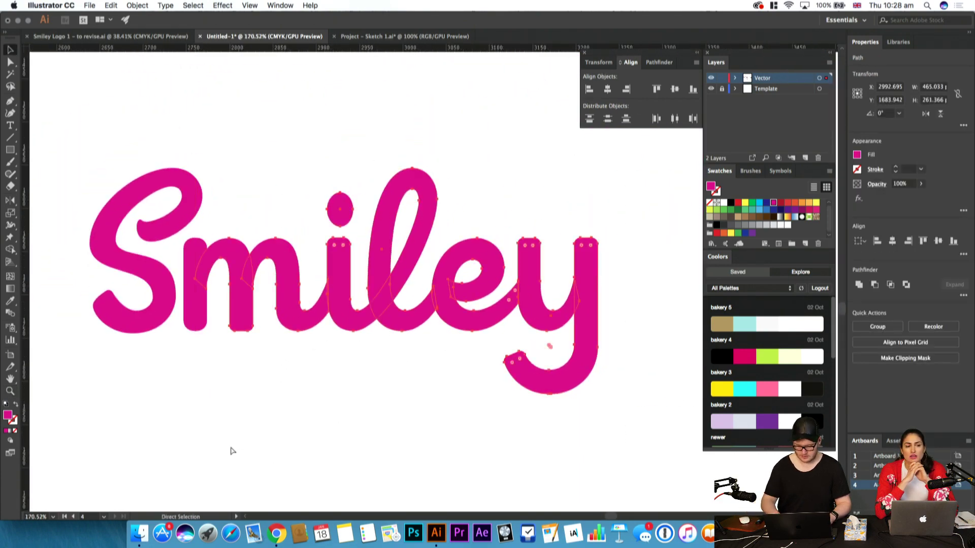
pyautogui.press('super+equal')
pyautogui.press('super+equal')
pyautogui.press('super+equal')
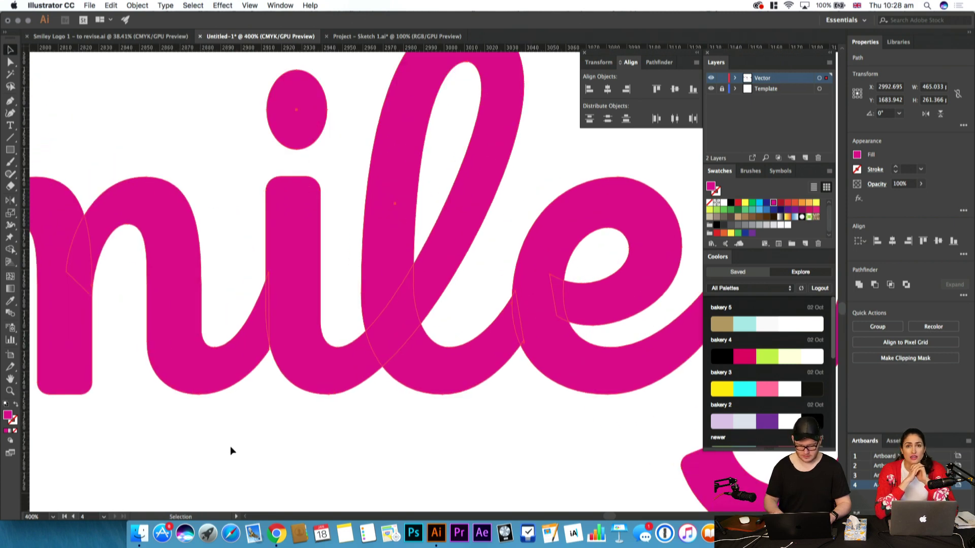
pyautogui.hscroll(-5, 230, 446)
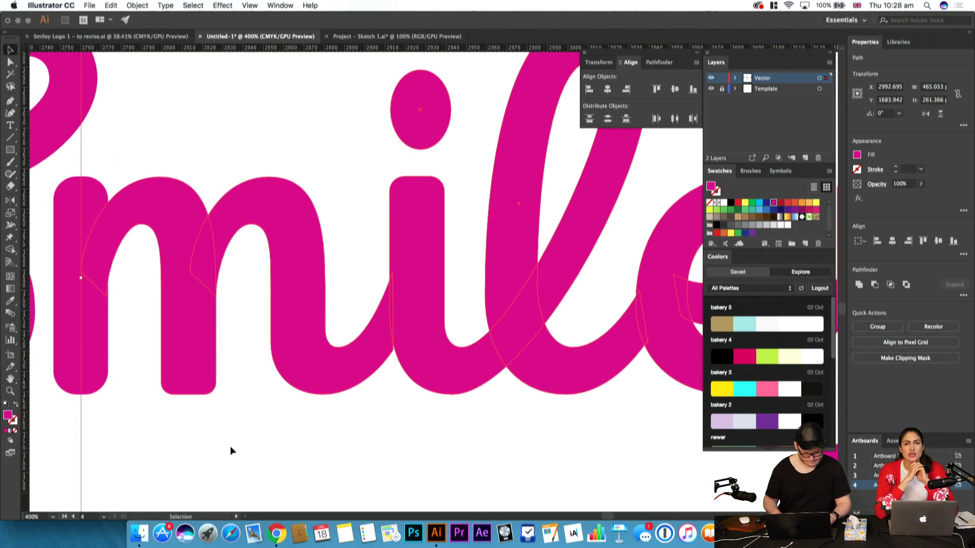
pyautogui.hscroll(-1, 230, 450)
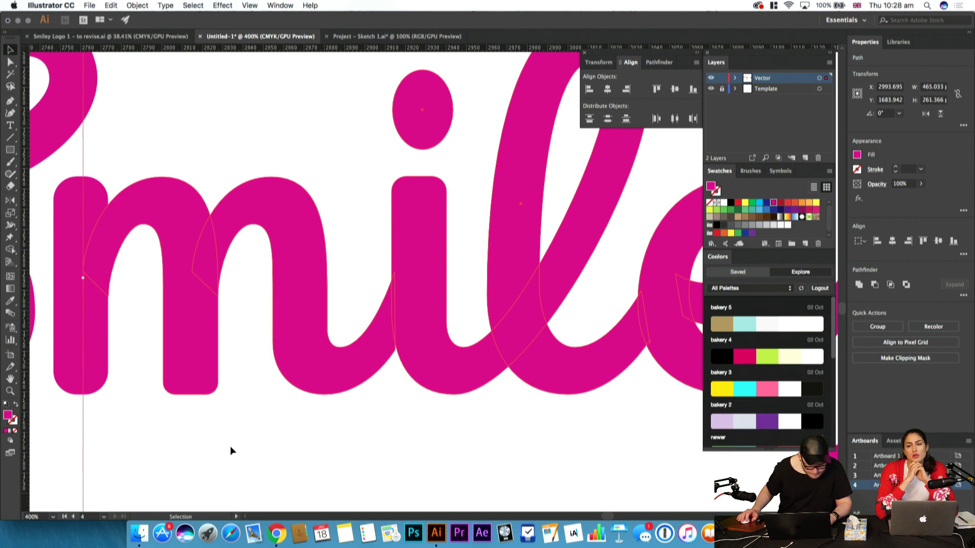
pyautogui.click(231, 446)
# Move the inner and outer bottom anchors of the m's exit curve 2 px to the right and deselect the path
pyautogui.press('z')
pyautogui.moveTo(315, 387); pyautogui.dragTo(310, 356)
pyautogui.press('a')
pyautogui.click(331, 343)
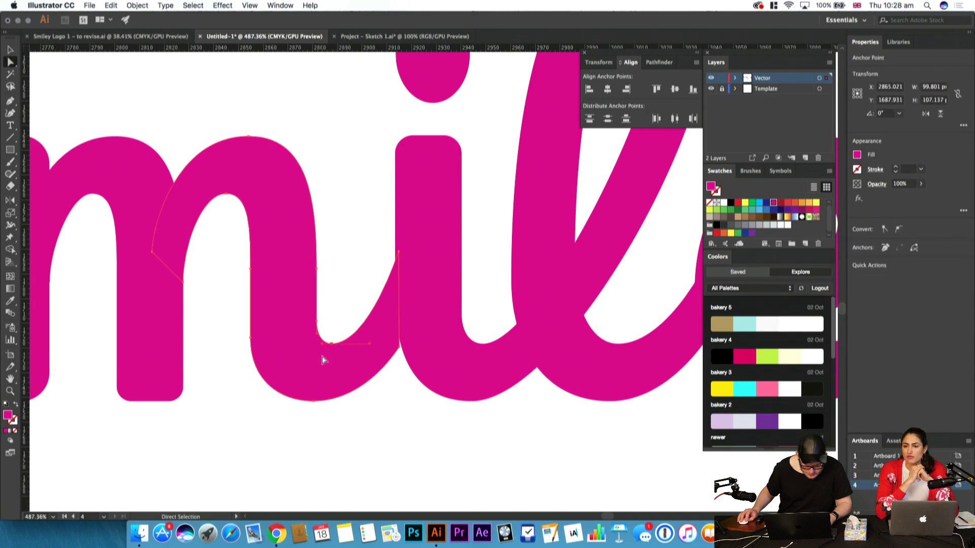
pyautogui.press('Right')
pyautogui.press('Right')
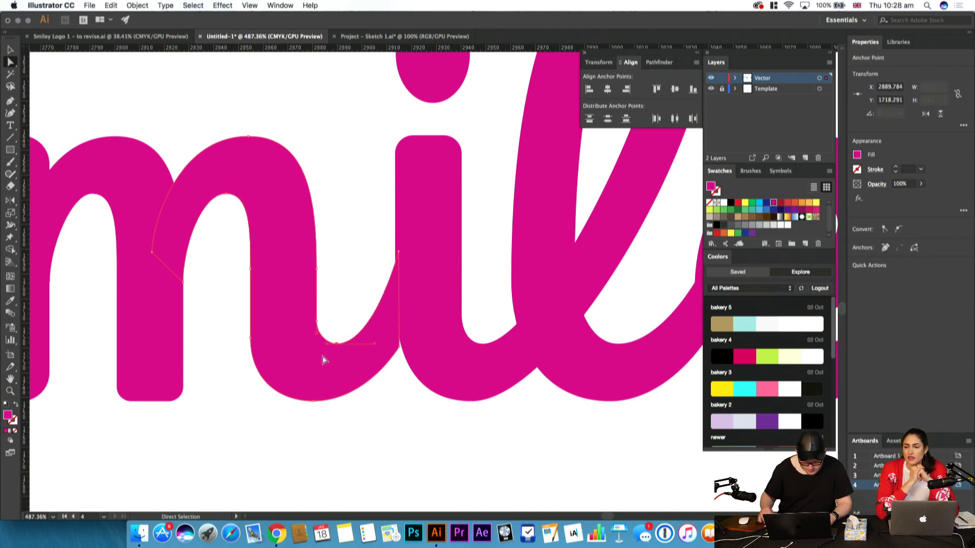
pyautogui.click(284, 401)
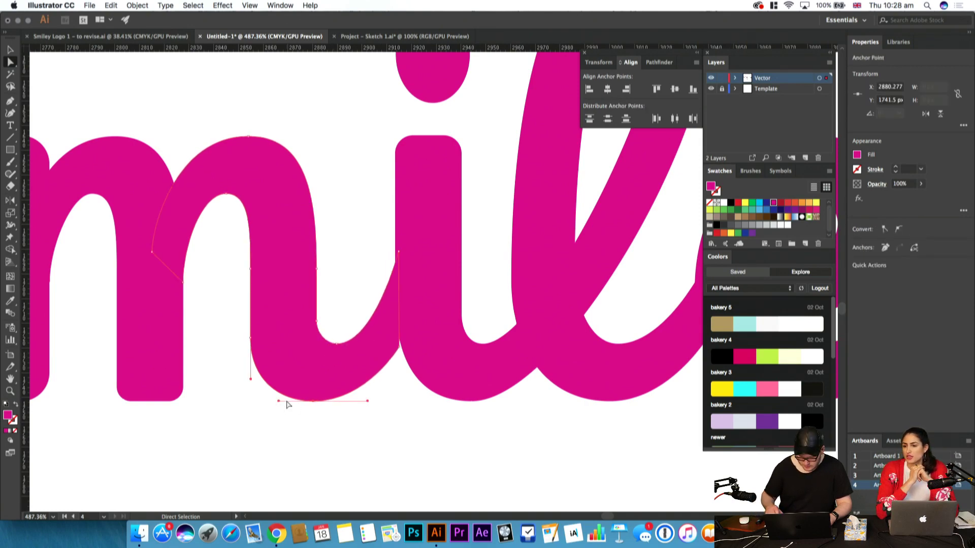
pyautogui.click(386, 437)
# Display the artwork as outlines and delete the closing segment at the end of the m's exit stroke inside the i
pyautogui.hscroll(2, 367, 443)
pyautogui.scroll(1, 367, 443)
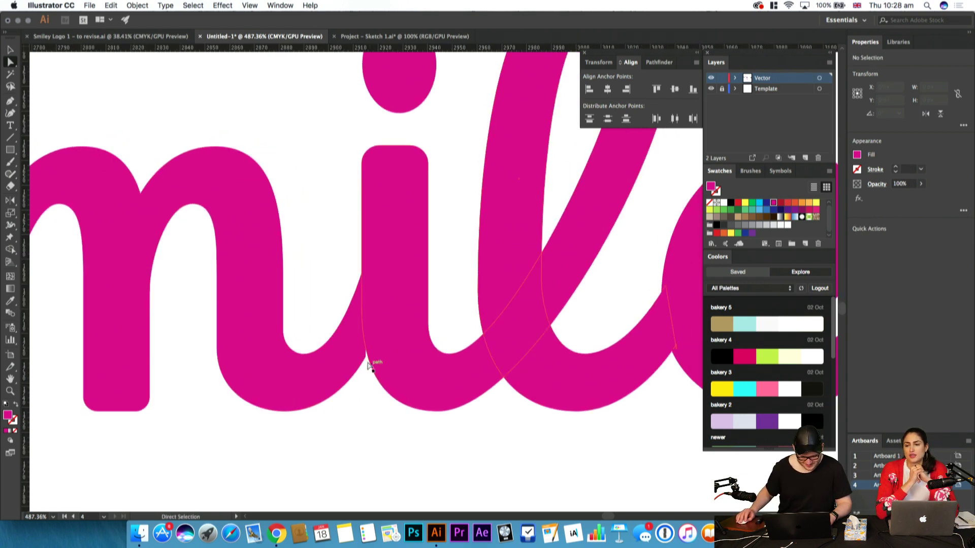
pyautogui.click(367, 357)
pyautogui.moveTo(366, 357); pyautogui.dragTo(520, 345)
pyautogui.press('super+z')
pyautogui.click(381, 309)
pyautogui.press('super+y')
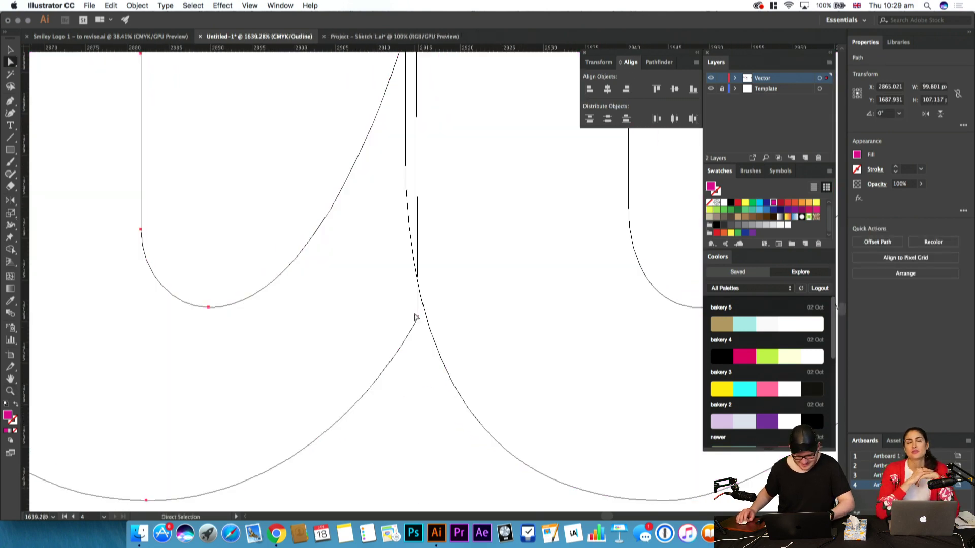
pyautogui.click(416, 345)
pyautogui.moveTo(418, 317); pyautogui.dragTo(526, 296)
pyautogui.press('BackSpace')
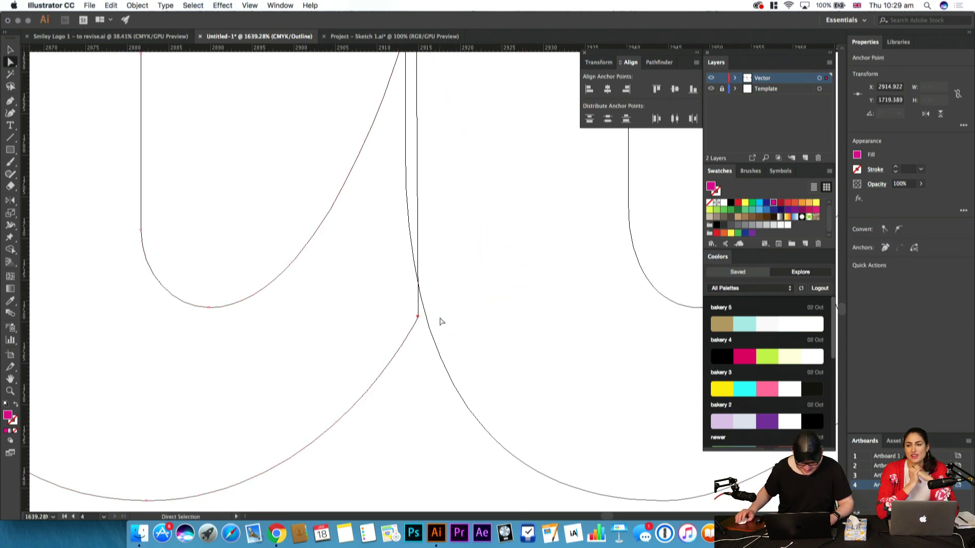
pyautogui.scroll(5, 426, 330)
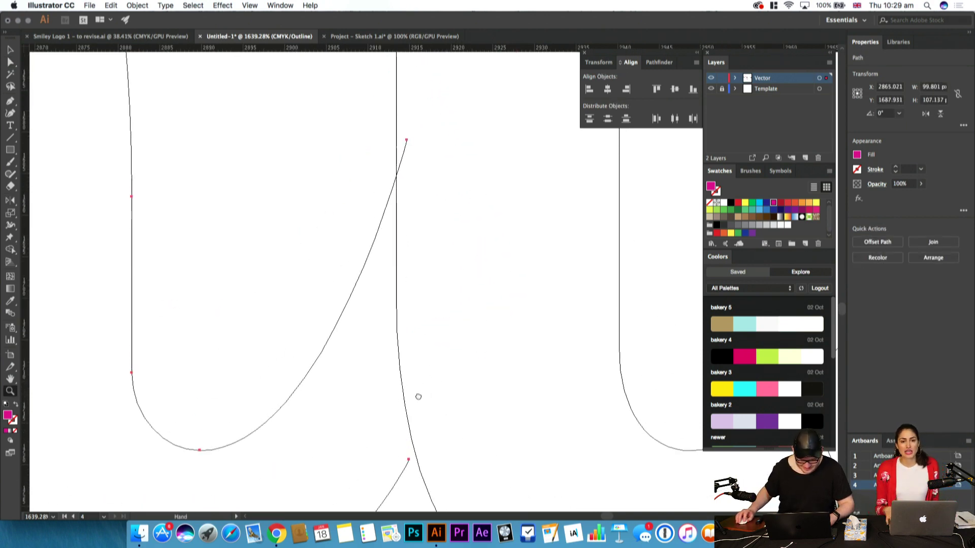
# Move the lower open end of the m's exit stroke further into the i and try to join it to the upper end
pyautogui.moveTo(410, 464); pyautogui.dragTo(426, 437)
pyautogui.click(446, 370)
pyautogui.click(426, 436)
pyautogui.press('super+j')
pyautogui.press('super+j')
pyautogui.press('super+j')
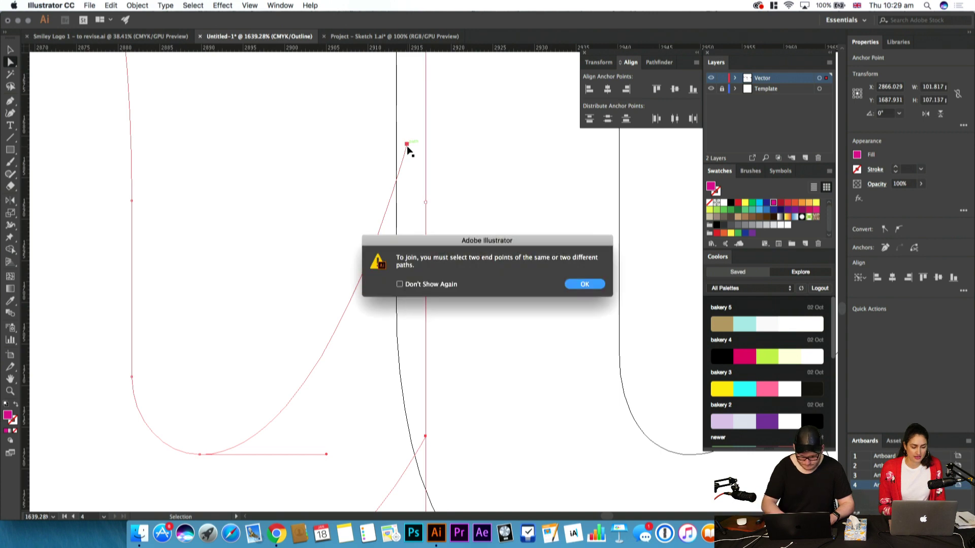
pyautogui.press('Return')
pyautogui.press('super+z')
# Reselect both open end anchors of the m's exit stroke and try again to join them
pyautogui.press('p')
pyautogui.press('super+minus')
pyautogui.press('super+minus')
pyautogui.press('v')
pyautogui.click(448, 335)
pyautogui.press('a')
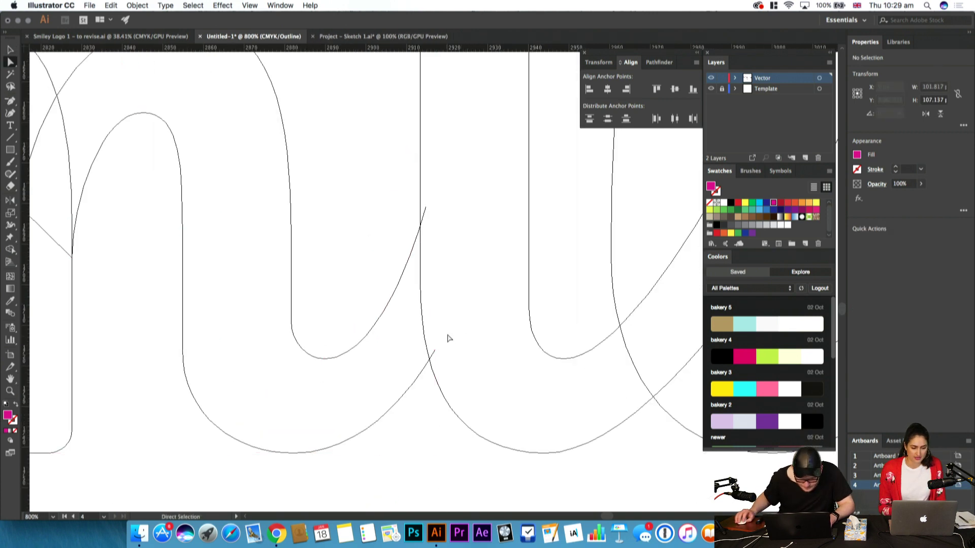
pyautogui.click(434, 351)
pyautogui.keyDown('shift'); pyautogui.click(425, 207); pyautogui.keyUp('shift')
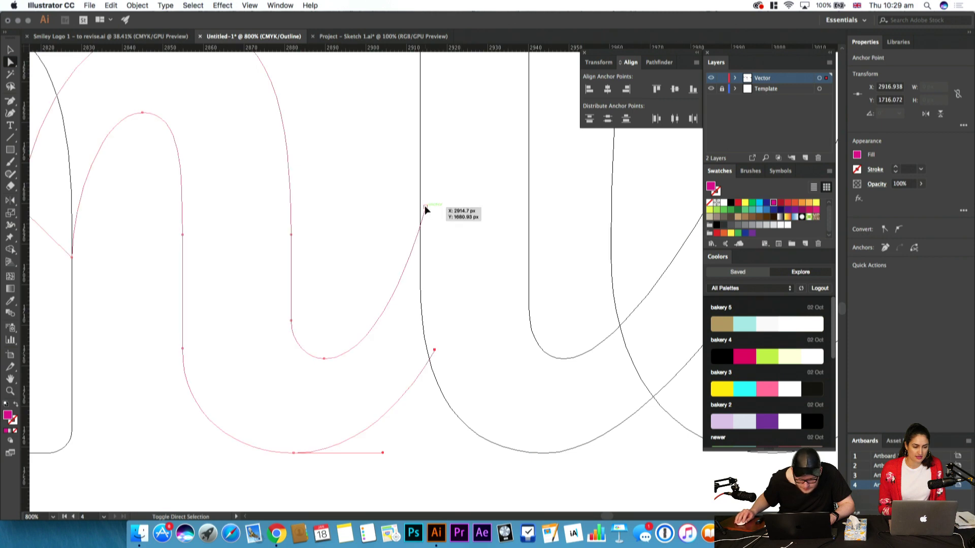
pyautogui.press('super+j')
pyautogui.press('super+j')
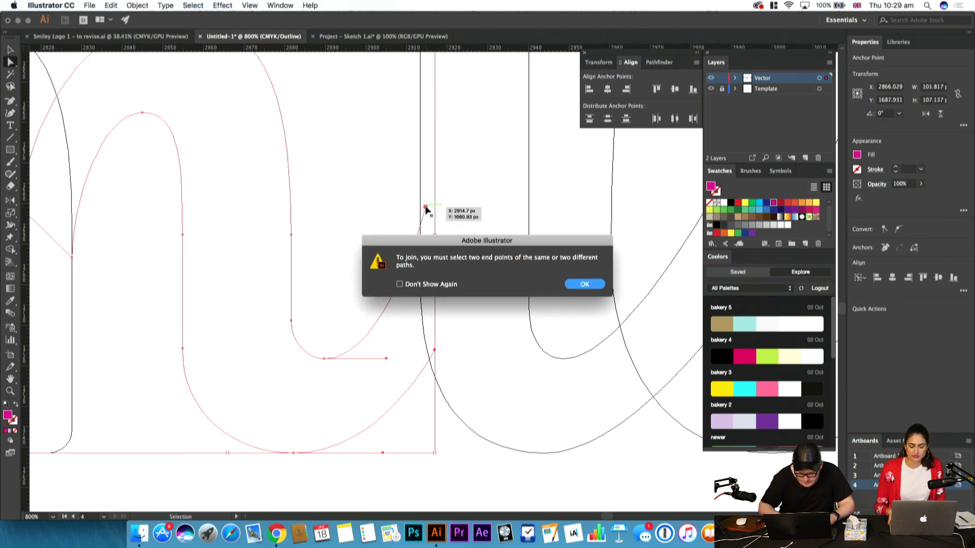
pyautogui.press('Return')
# Delete the lower segment of the m's exit stroke and redraw it with the Pen tool from the bottom anchor into the i's stem
pyautogui.press('c')
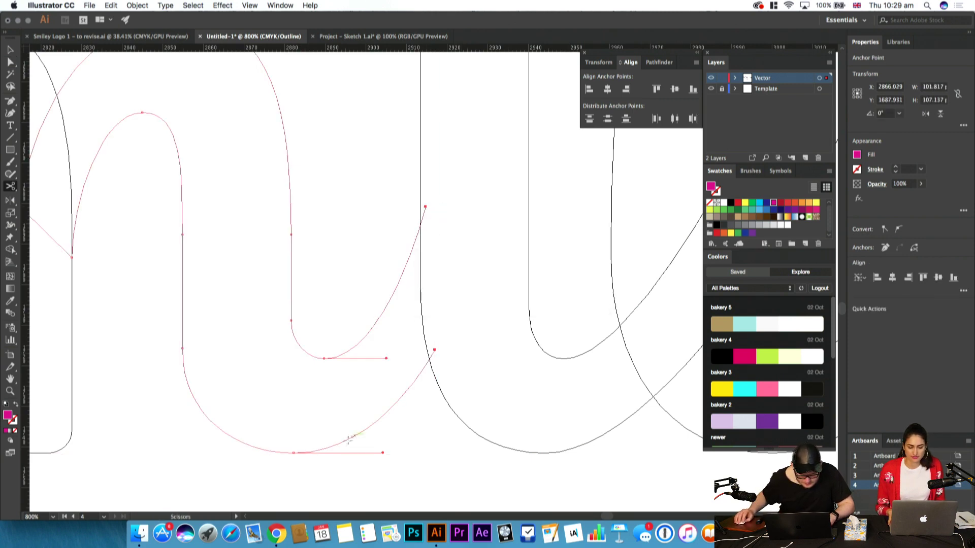
pyautogui.press('v')
pyautogui.click(425, 364)
pyautogui.press('BackSpace')
pyautogui.press('p')
pyautogui.click(294, 453)
pyautogui.moveTo(543, 248); pyautogui.dragTo(335, 448)
pyautogui.moveTo(404, 454); pyautogui.dragTo(394, 453)
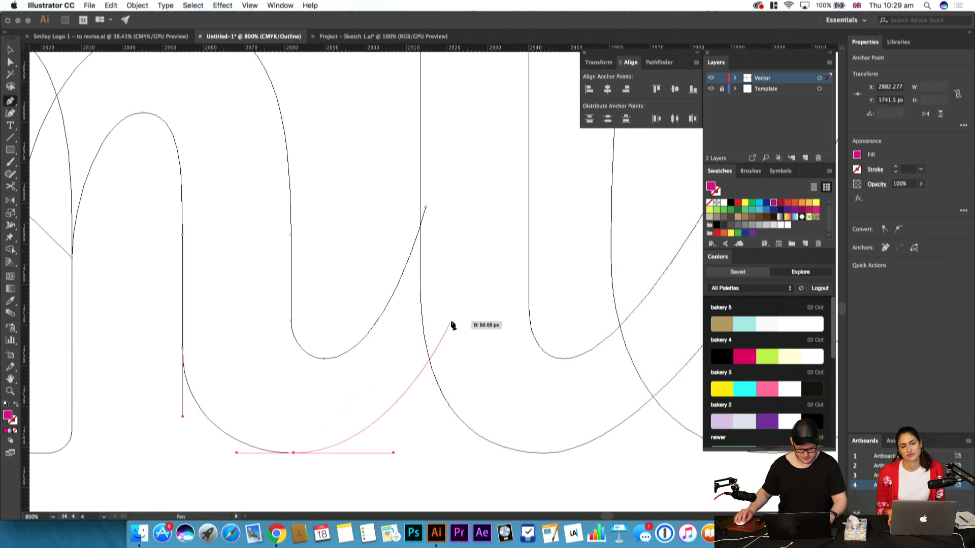
pyautogui.click(450, 320)
pyautogui.keyDown('super'); pyautogui.click(457, 337); pyautogui.keyUp('super')
# Try to close the gap between the redrawn lower end and the upper end with Join and the Pen tool
pyautogui.press('a')
pyautogui.moveTo(457, 330)
pyautogui.mouseDown()
pyautogui.moveTo(487, 342)
pyautogui.moveTo(465, 346)
pyautogui.mouseUp()
pyautogui.keyDown('shift'); pyautogui.click(456, 217); pyautogui.keyUp('shift')
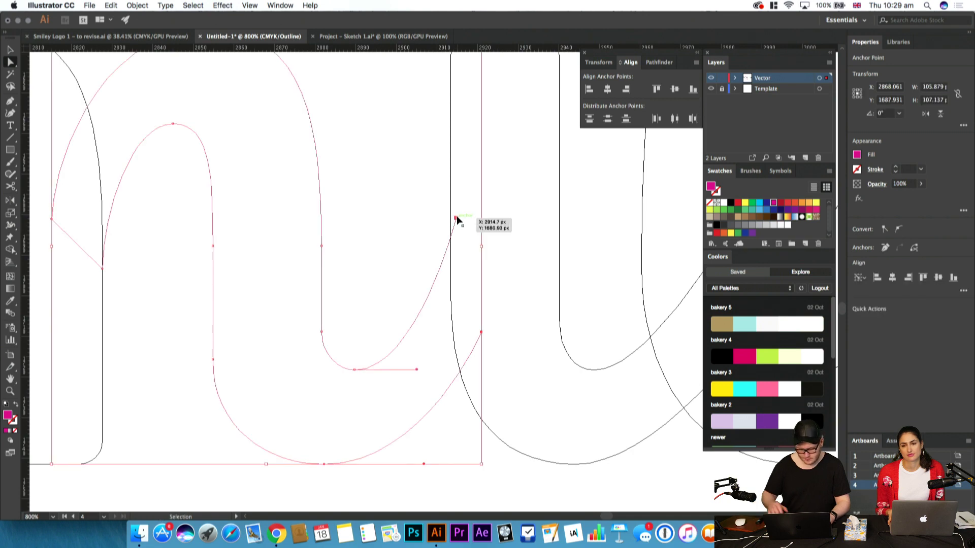
pyautogui.press('super+j')
pyautogui.press('Return')
pyautogui.press('p')
pyautogui.click(482, 332)
pyautogui.click(456, 219)
pyautogui.press('super+z')
# Try reshaping the inner curve leading to the upper open end of the m's exit stroke, and undo the changes
pyautogui.keyDown('super'); pyautogui.click(503, 243); pyautogui.keyUp('super')
pyautogui.moveTo(487, 303); pyautogui.dragTo(536, 312)
pyautogui.press('z')
pyautogui.keyDown('alt'); pyautogui.click(424, 295); pyautogui.keyUp('alt')
pyautogui.press('a')
pyautogui.moveTo(436, 197); pyautogui.dragTo(360, 336)
pyautogui.moveTo(417, 406); pyautogui.dragTo(443, 411)
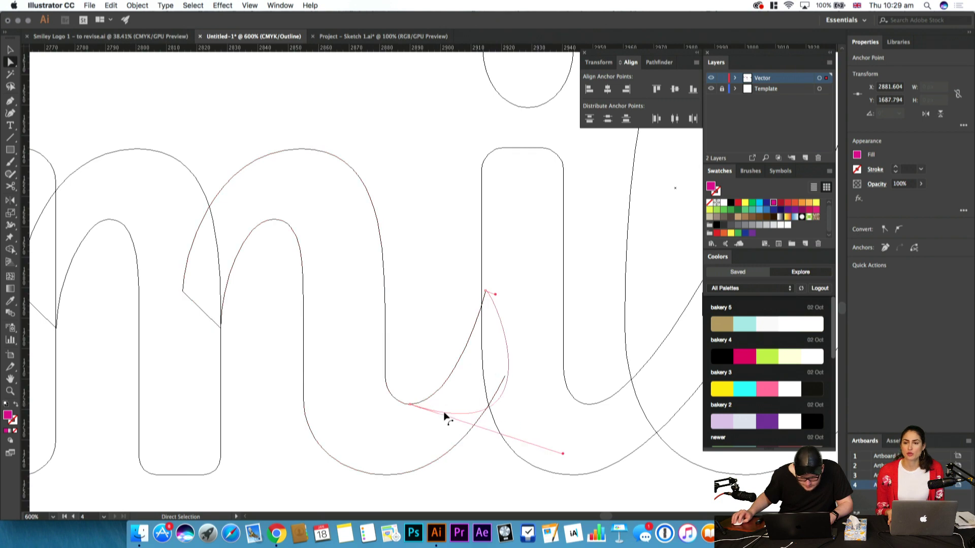
pyautogui.press('super+z')
pyautogui.moveTo(486, 292); pyautogui.dragTo(393, 414)
pyautogui.press('super+z')
# Select the m's second arch path and return the artwork from outlines to the filled preview
pyautogui.keyDown('super'); pyautogui.click(552, 370); pyautogui.keyUp('super')
pyautogui.press('z')
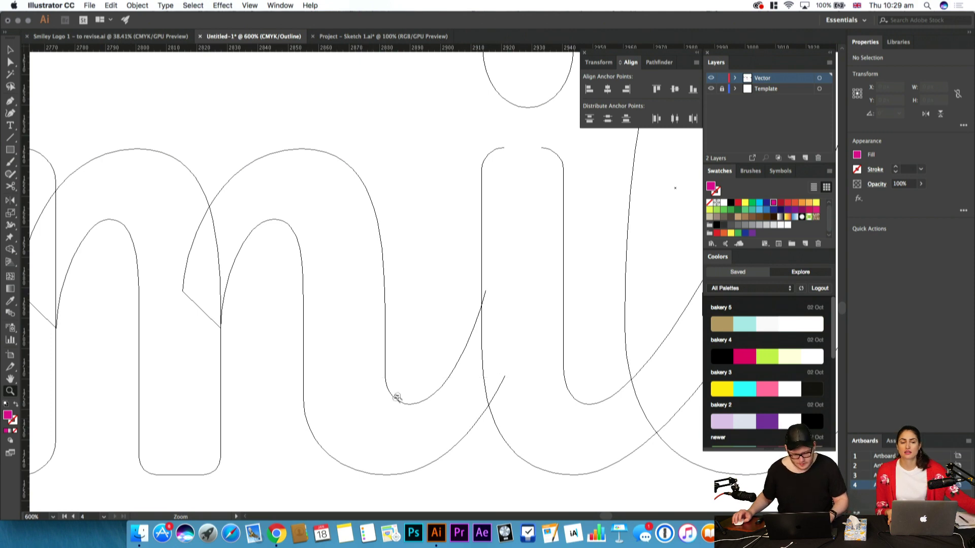
pyautogui.press('v')
pyautogui.moveTo(424, 314); pyautogui.dragTo(341, 373)
pyautogui.moveTo(477, 249); pyautogui.dragTo(335, 306)
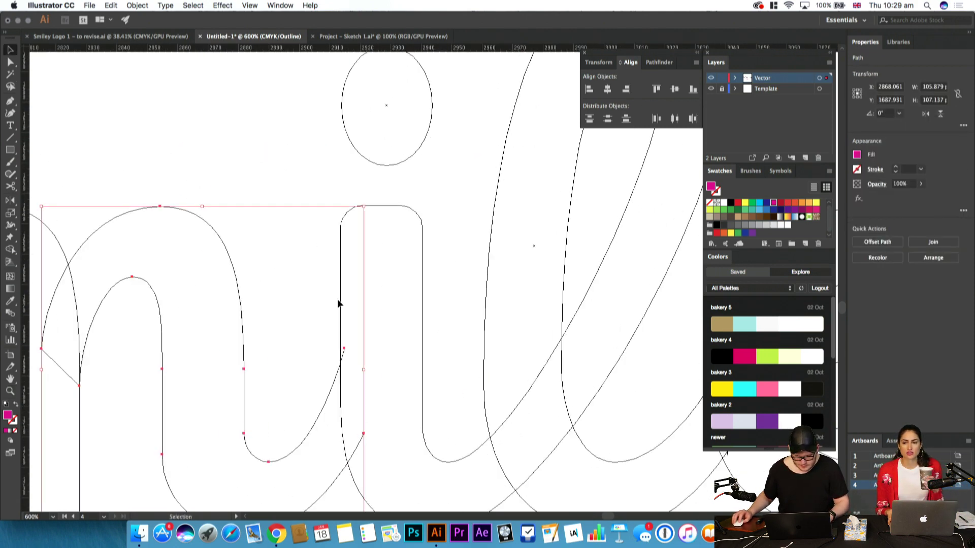
pyautogui.moveTo(389, 236); pyautogui.dragTo(403, 200)
pyautogui.press('super+y')
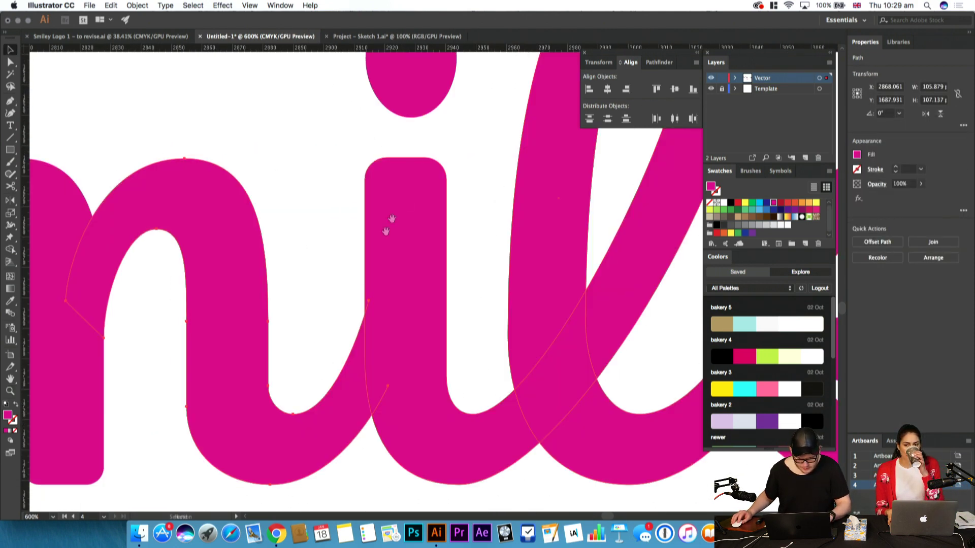
# Examine the m-to-i connection and the overall balance of the deselected wordmark at a reduced view
pyautogui.moveTo(359, 279); pyautogui.dragTo(299, 285)
pyautogui.press('z')
pyautogui.moveTo(354, 331); pyautogui.dragTo(584, 307)
pyautogui.press('super+alt+0')
pyautogui.press('super+shift+a')
pyautogui.moveTo(399, 306)
pyautogui.mouseDown()
pyautogui.moveTo(494, 295)
pyautogui.moveTo(386, 295)
pyautogui.mouseUp()
pyautogui.moveTo(435, 297); pyautogui.dragTo(386, 297)
pyautogui.press('v')
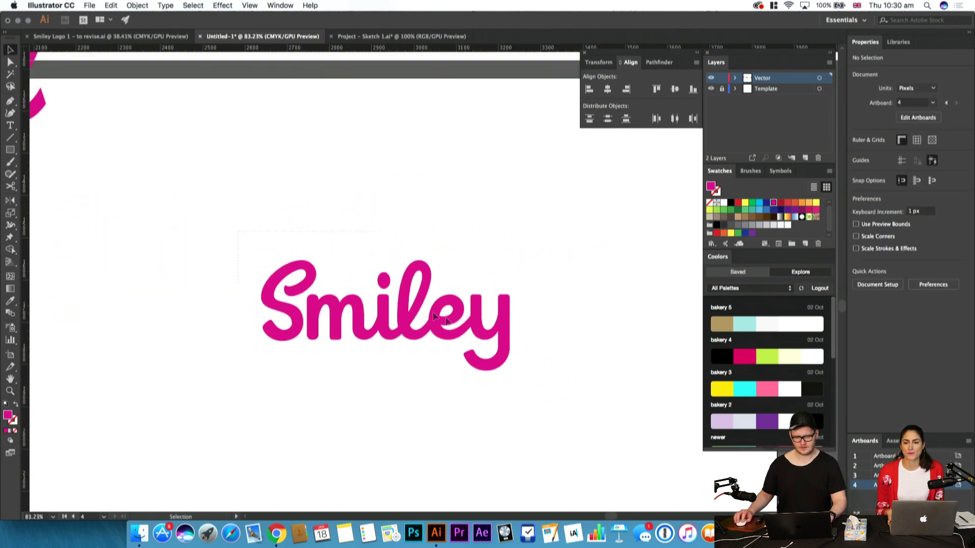
pyautogui.moveTo(509, 383)
pyautogui.mouseDown()
pyautogui.moveTo(542, 298)
pyautogui.moveTo(503, 305)
pyautogui.moveTo(400, 425)
pyautogui.mouseUp()
pyautogui.press('v')
pyautogui.moveTo(316, 292); pyautogui.dragTo(566, 419)
pyautogui.click(434, 380)
pyautogui.press('z')
pyautogui.moveTo(424, 344); pyautogui.dragTo(513, 347)
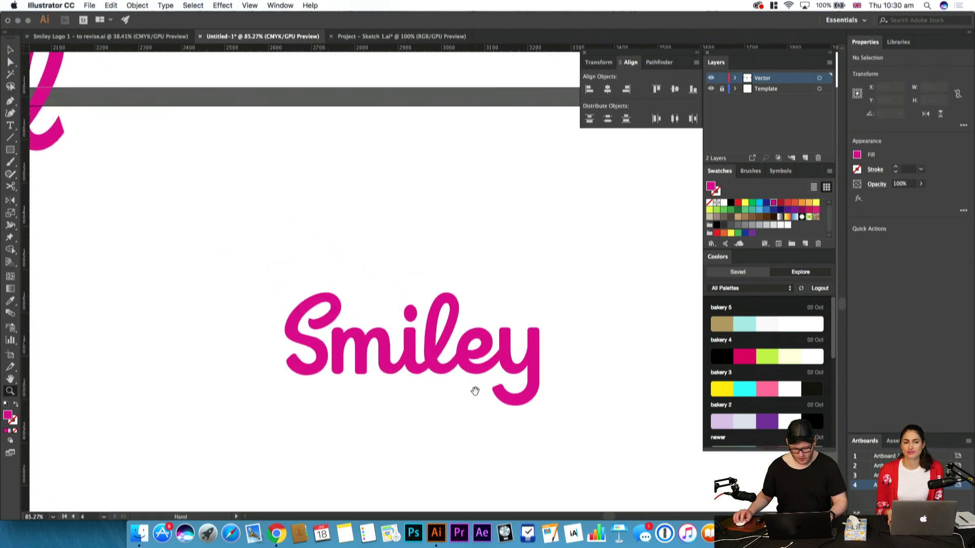
pyautogui.moveTo(474, 391); pyautogui.dragTo(476, 349)
# Scale the whole wordmark up proportionally about its centre to about 672 px wide by 299 px high and deselect it
pyautogui.moveTo(257, 248); pyautogui.dragTo(300, 313)
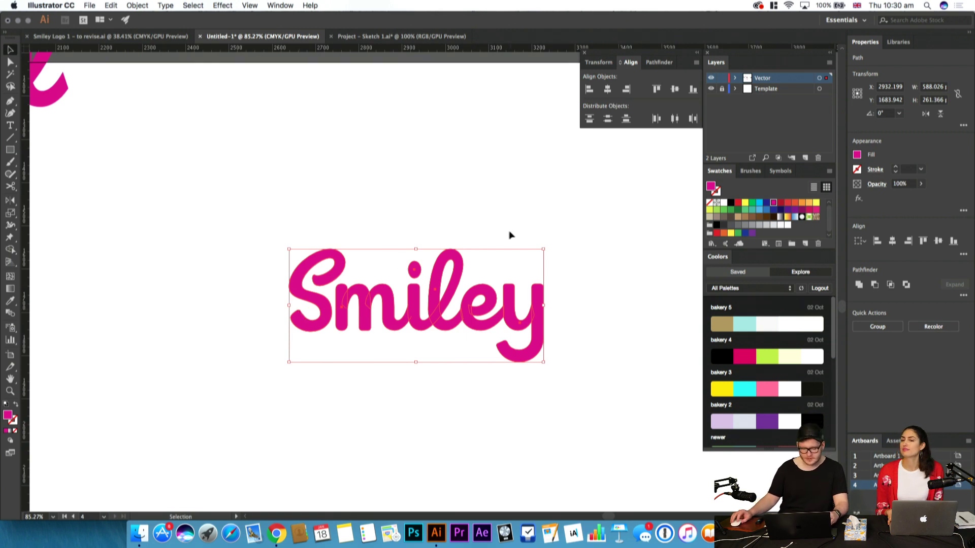
pyautogui.moveTo(543, 250); pyautogui.dragTo(561, 241)
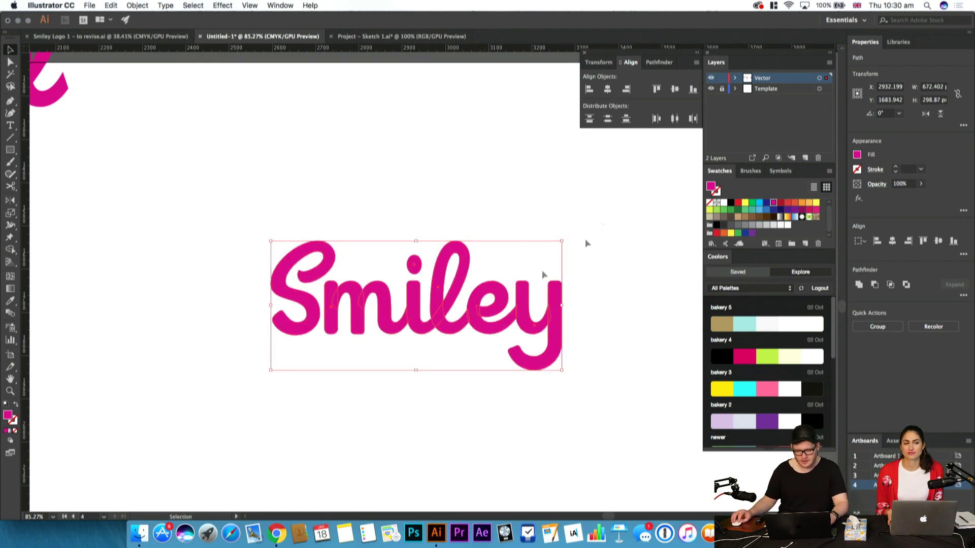
pyautogui.moveTo(268, 408); pyautogui.dragTo(230, 406)
pyautogui.click(231, 405)
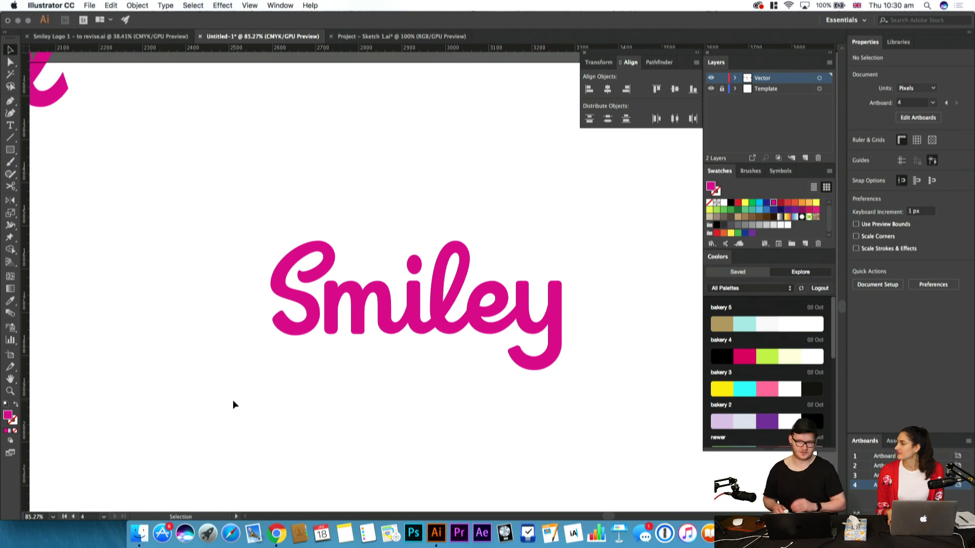
# Examine the enlarged wordmark's overall shape and its size relative to the artboard
pyautogui.scroll(2, 257, 394)
pyautogui.hscroll(2, 257, 394)
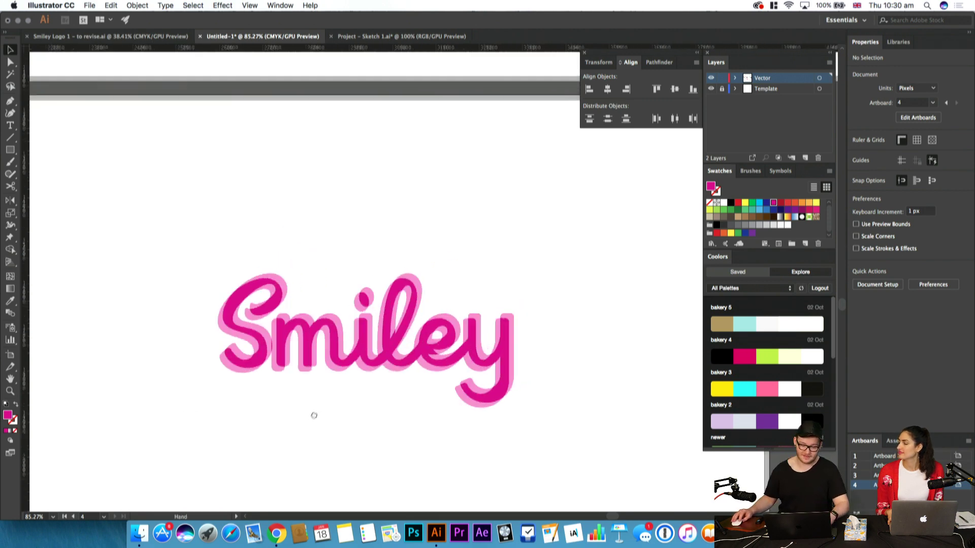
pyautogui.moveTo(379, 412); pyautogui.dragTo(113, 451)
pyautogui.click(155, 460)
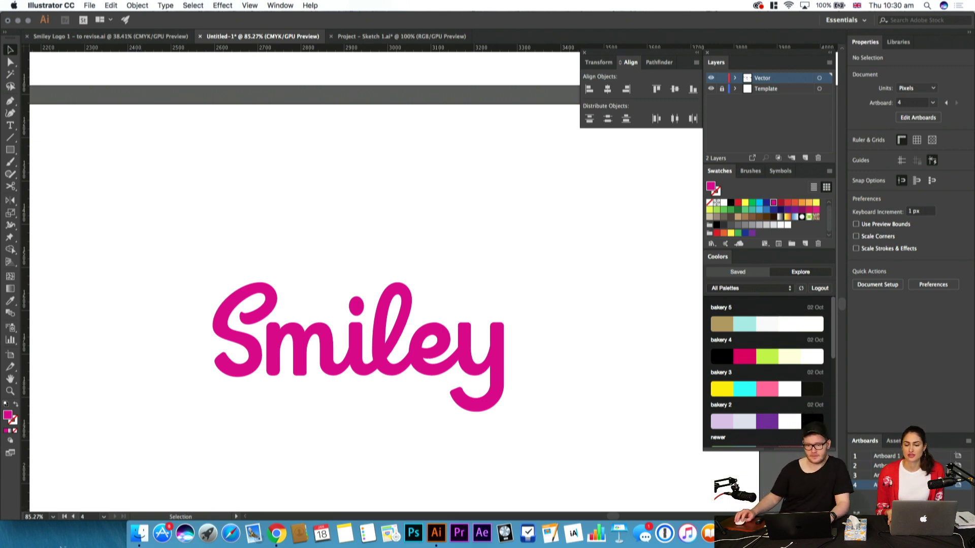
pyautogui.moveTo(273, 396); pyautogui.dragTo(321, 406)
pyautogui.press('z')
pyautogui.moveTo(380, 383); pyautogui.dragTo(323, 396)
pyautogui.moveTo(320, 398); pyautogui.dragTo(260, 357)
pyautogui.press('v')
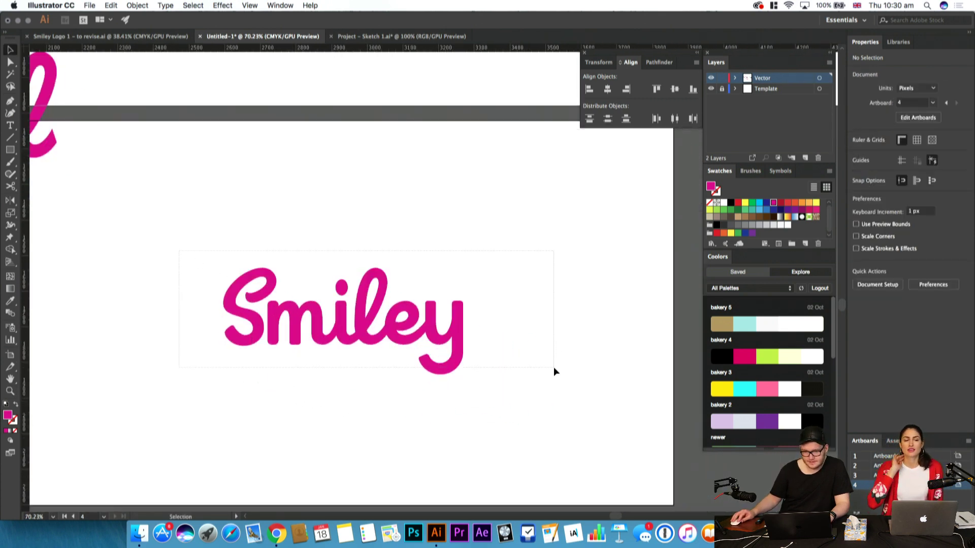
# Select the whole wordmark, switch to Photoshop and decline to reopen its previous windows
pyautogui.moveTo(553, 366); pyautogui.dragTo(554, 366)
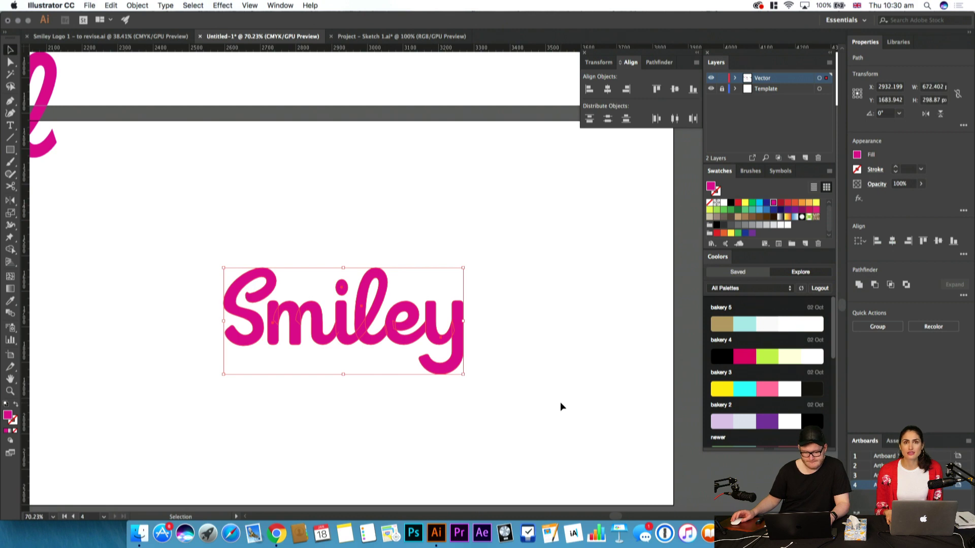
pyautogui.press('a')
pyautogui.press('v')
pyautogui.click(413, 534)
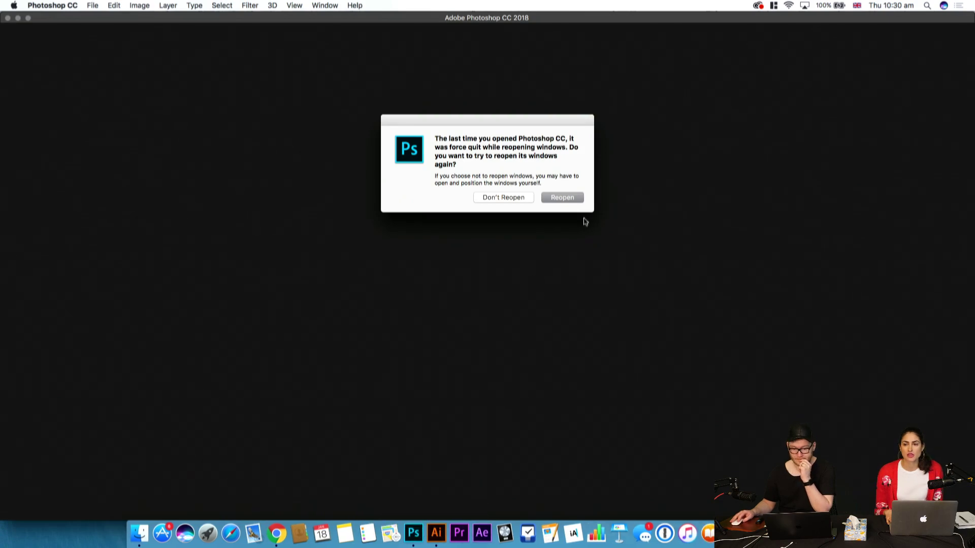
pyautogui.click(507, 200)
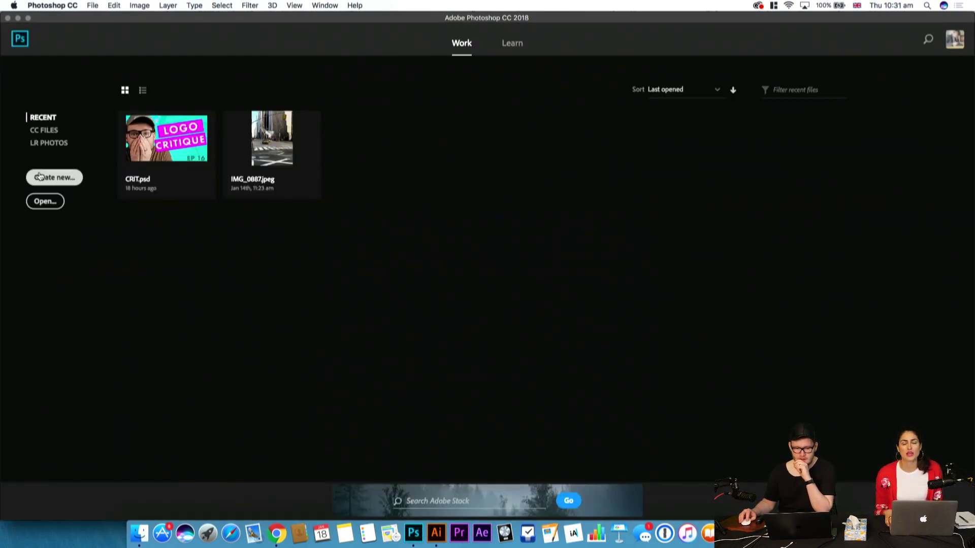
# Create a new 1920 x 1080 pixel document at 100 pixels/inch in RGB Color mode
pyautogui.click(41, 177)
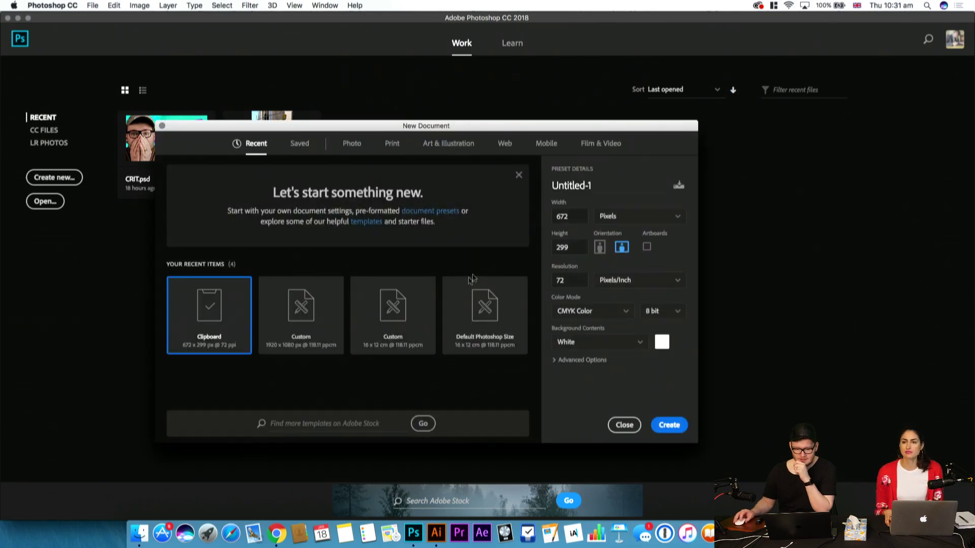
pyautogui.doubleClick(572, 218)
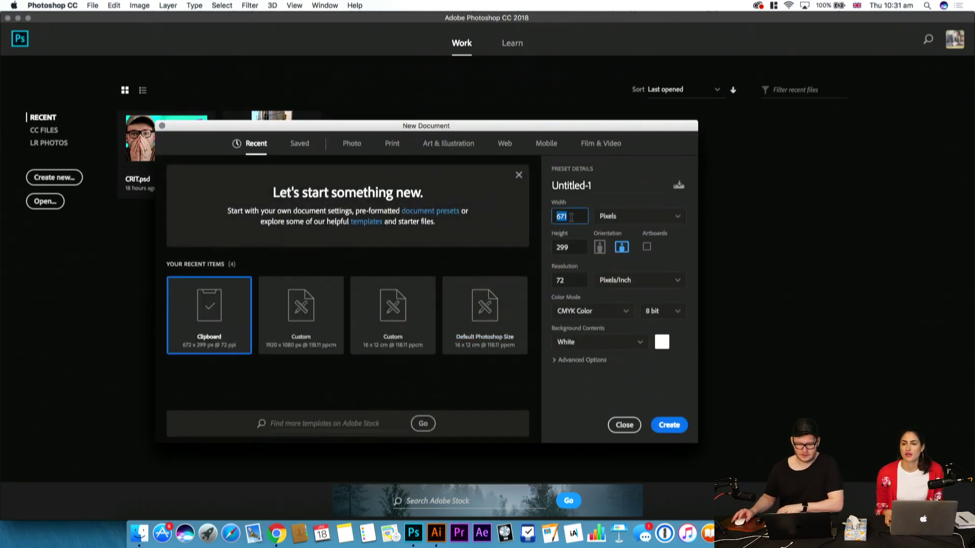
pyautogui.write('1920')
pyautogui.press('Tab')
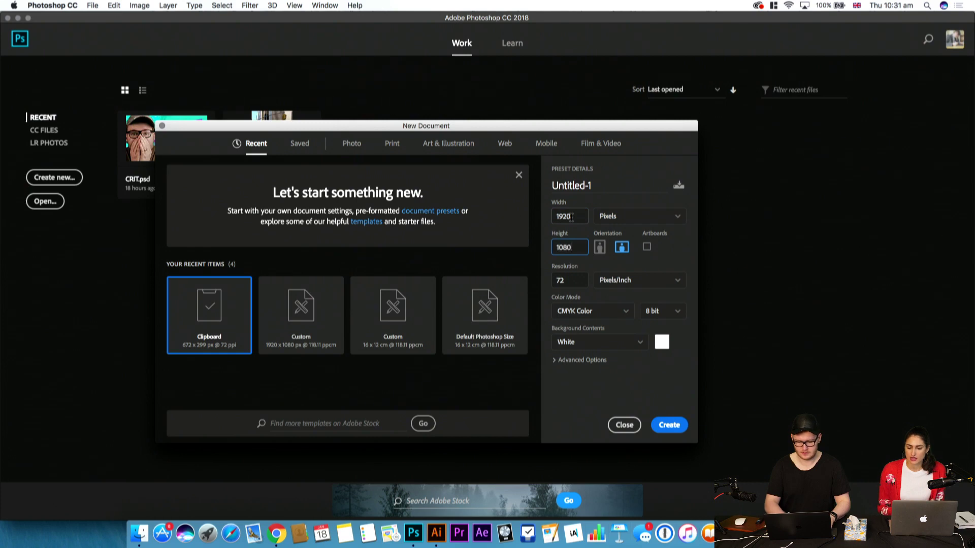
pyautogui.press('Tab')
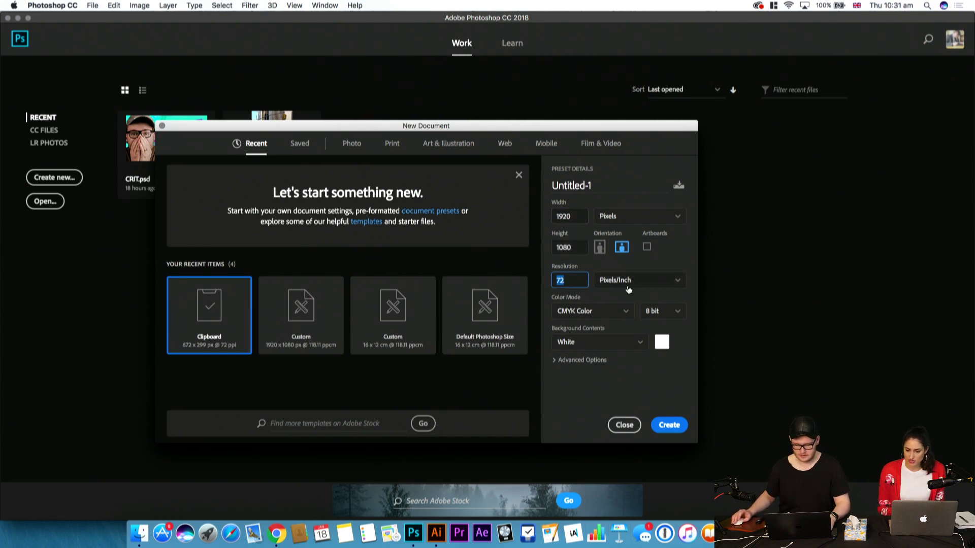
pyautogui.write('100')
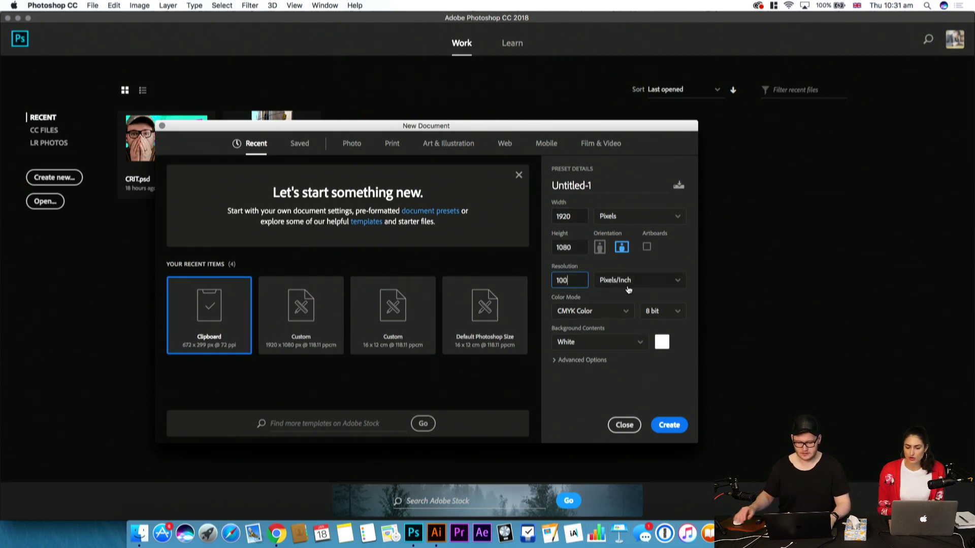
pyautogui.click(592, 316)
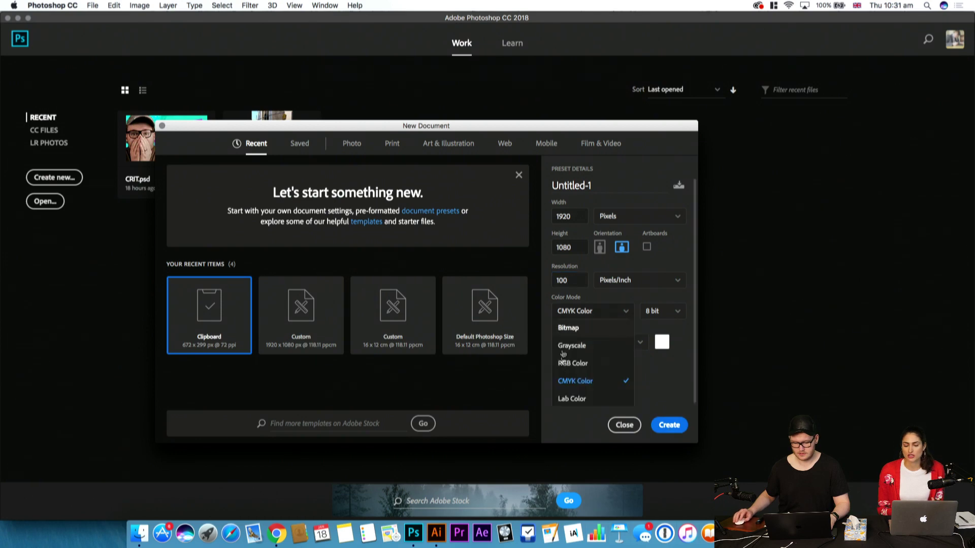
pyautogui.click(574, 364)
pyautogui.click(676, 425)
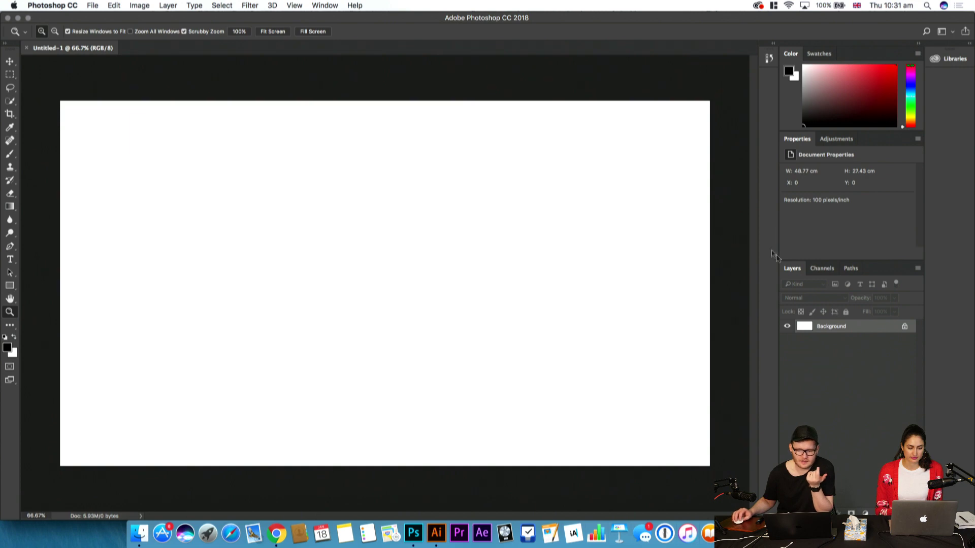
# Convert the locked Background into an editable layer and rename it BG
pyautogui.press('alt')
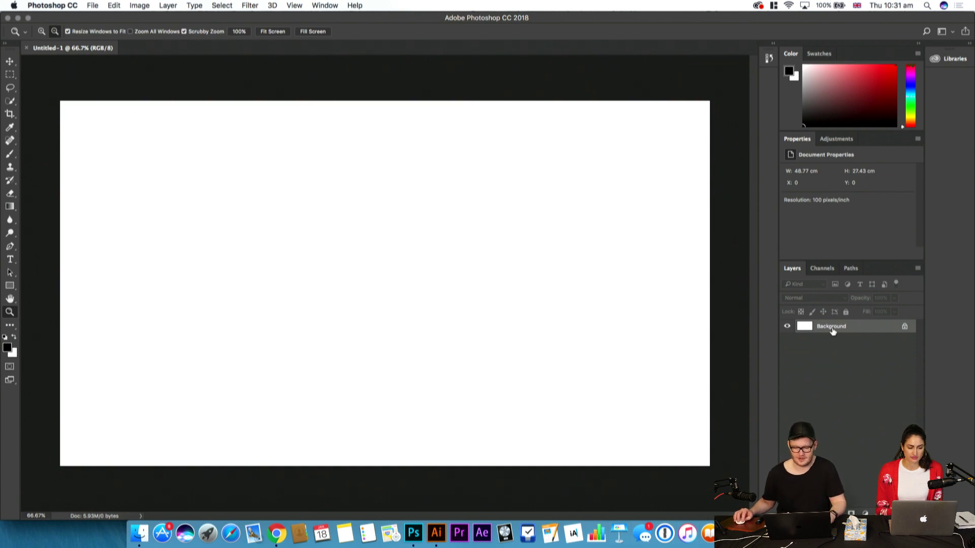
pyautogui.keyDown('alt'); pyautogui.doubleClick(833, 331); pyautogui.keyUp('alt')
pyautogui.write('z')
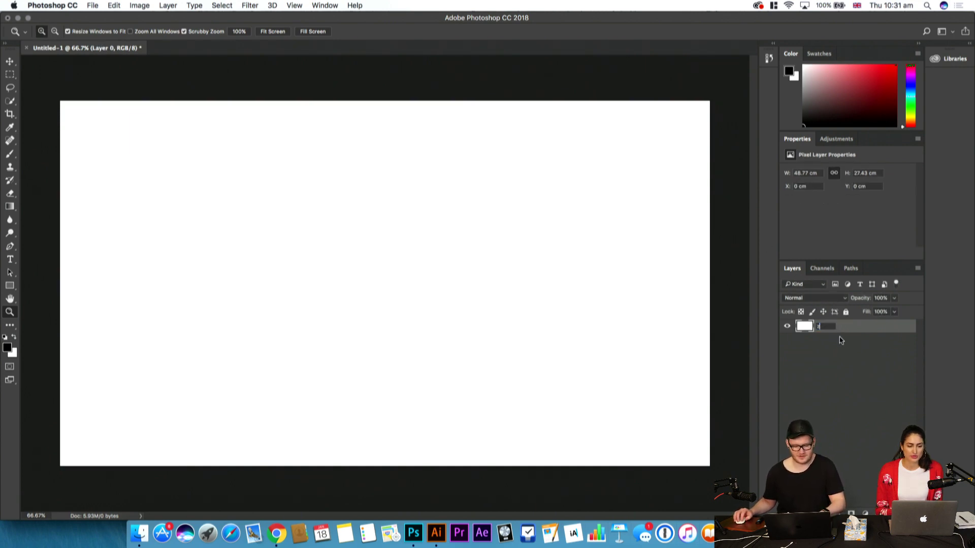
pyautogui.press('BackSpace')
pyautogui.press('BackSpace')
pyautogui.press('BackSpace')
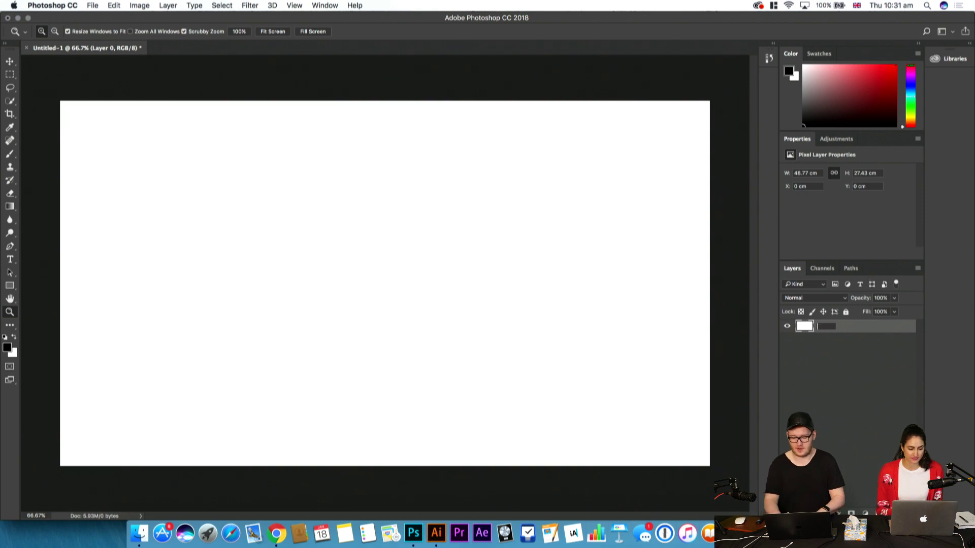
pyautogui.write('BG')
pyautogui.press('Return')
pyautogui.click(873, 361)
pyautogui.click(859, 329)
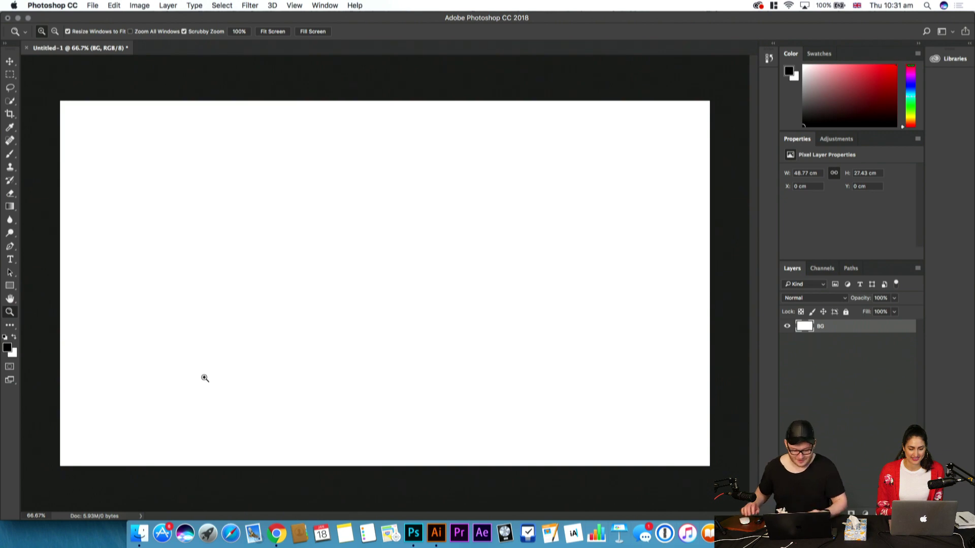
# Choose a bright lime green as the foreground colour and fill the BG layer with it
pyautogui.press('l')
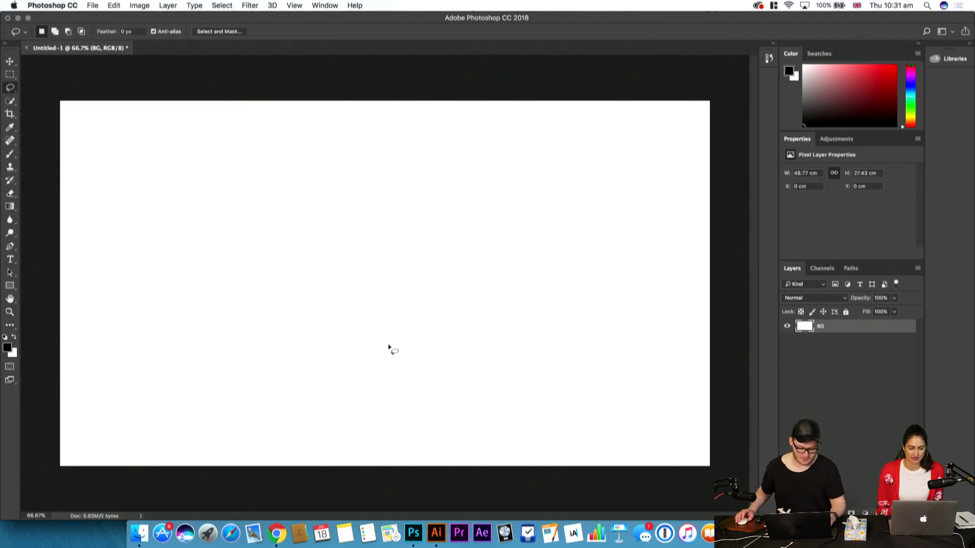
pyautogui.click(7, 348)
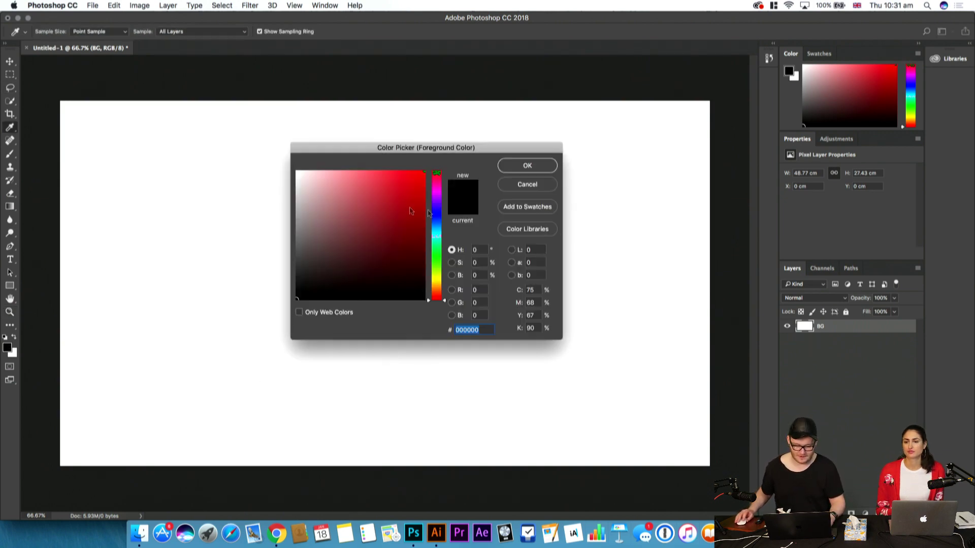
pyautogui.moveTo(388, 217); pyautogui.dragTo(436, 195)
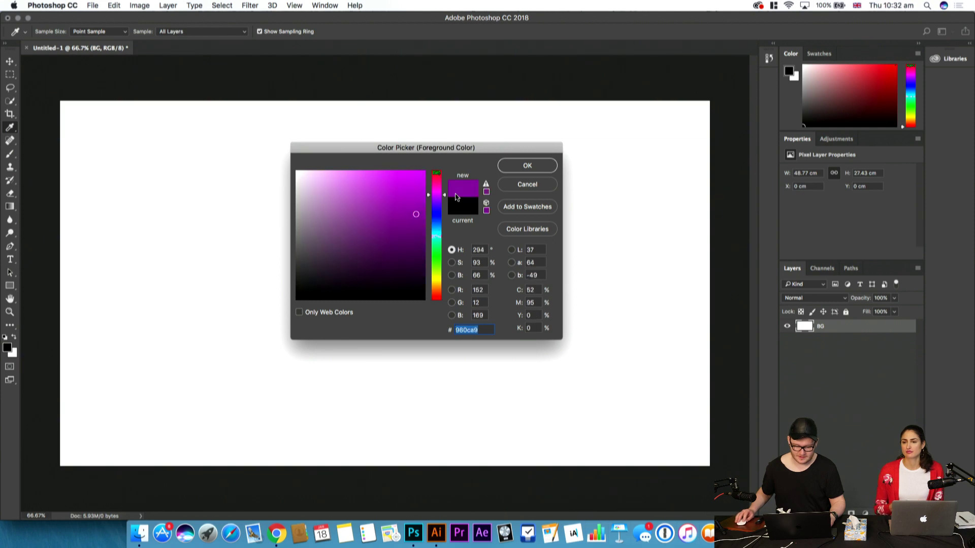
pyautogui.moveTo(426, 254); pyautogui.dragTo(426, 266)
pyautogui.click(435, 269)
pyautogui.moveTo(423, 226)
pyautogui.mouseDown()
pyautogui.moveTo(475, 164)
pyautogui.moveTo(471, 191)
pyautogui.mouseUp()
pyautogui.click(527, 166)
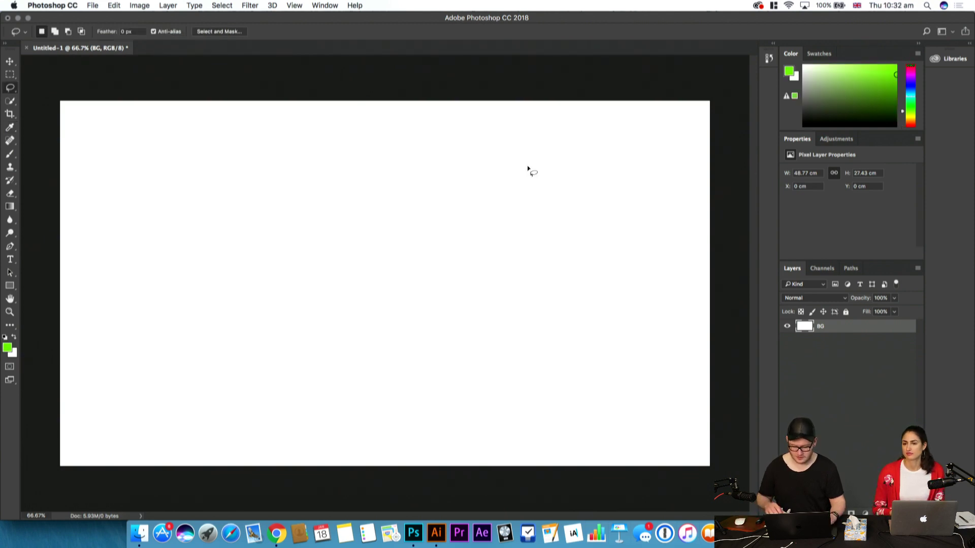
pyautogui.hotkey('alt', 'BackSpace')
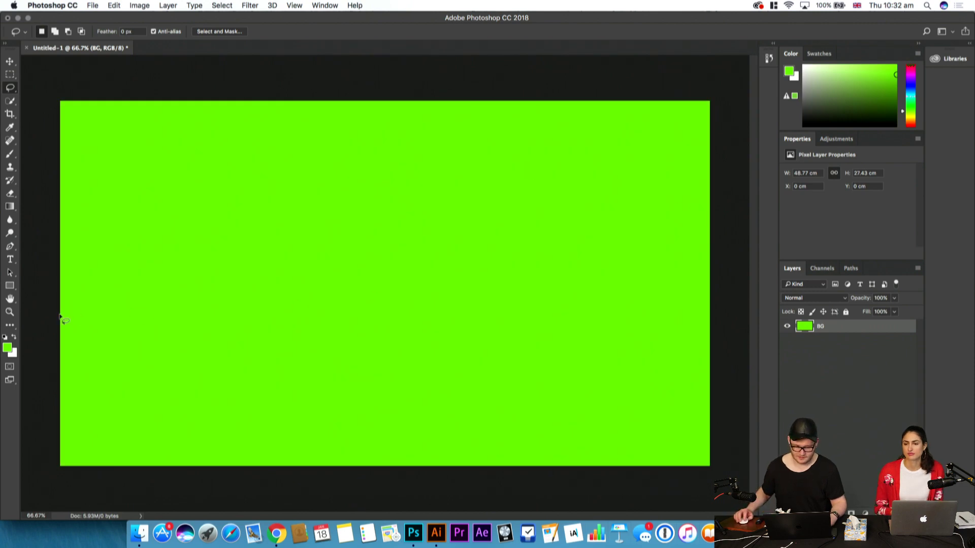
# Change the foreground colour to a softer green, #92d34c
pyautogui.click(8, 349)
pyautogui.click(398, 210)
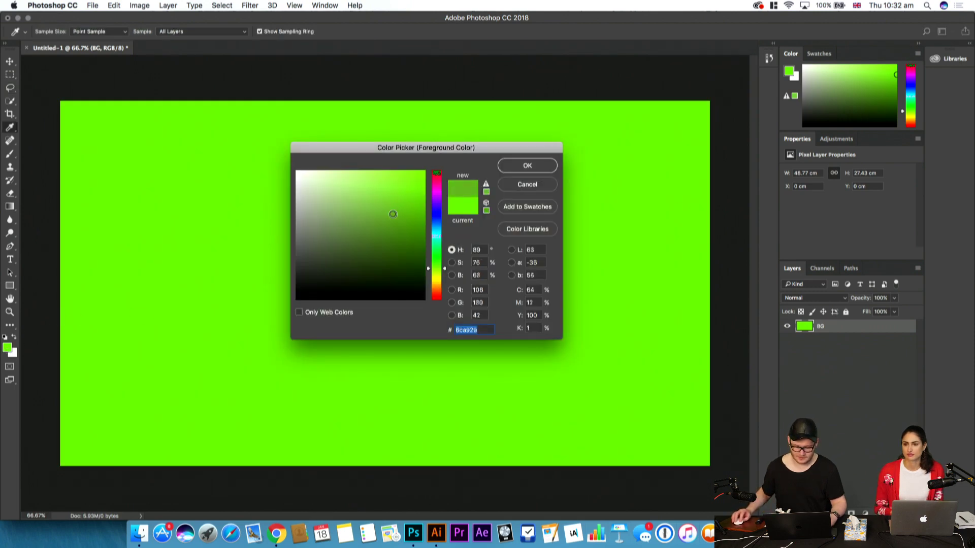
pyautogui.click(425, 225)
pyautogui.moveTo(425, 225)
pyautogui.mouseDown()
pyautogui.moveTo(370, 198)
pyautogui.moveTo(379, 193)
pyautogui.mouseUp()
pyautogui.click(526, 166)
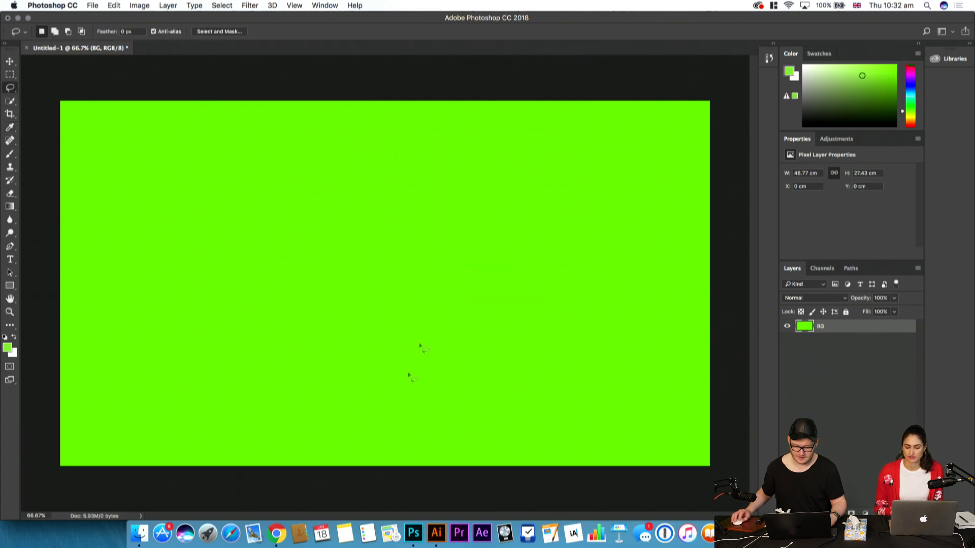
# Check the Coolors palettes in Illustrator, return to Photoshop, open its Coolors extension and collapse it again
pyautogui.click(436, 533)
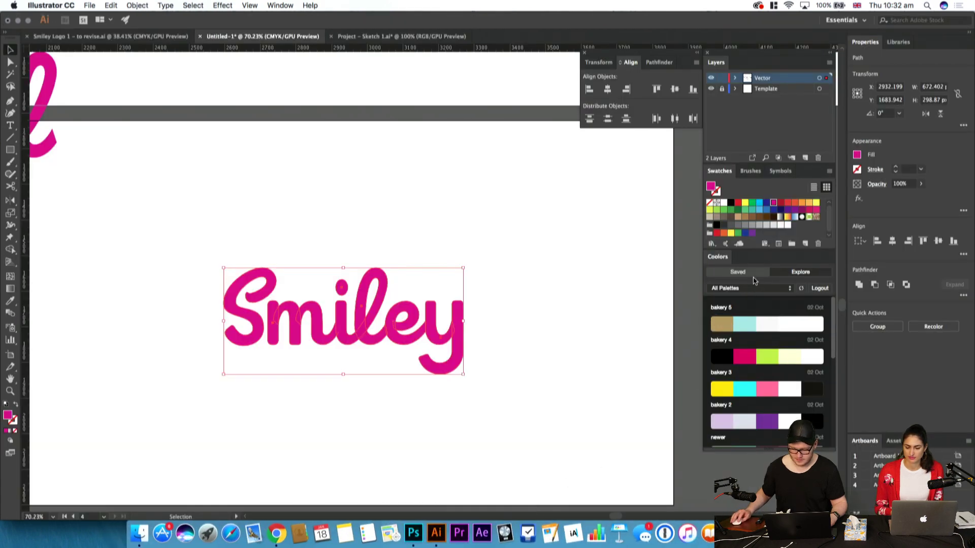
pyautogui.click(413, 533)
pyautogui.click(316, 6)
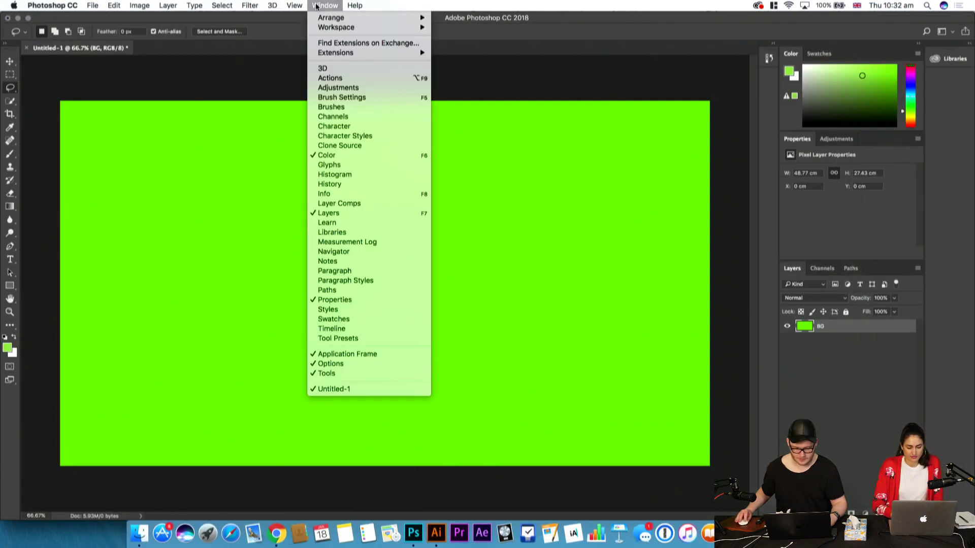
pyautogui.moveTo(356, 53)
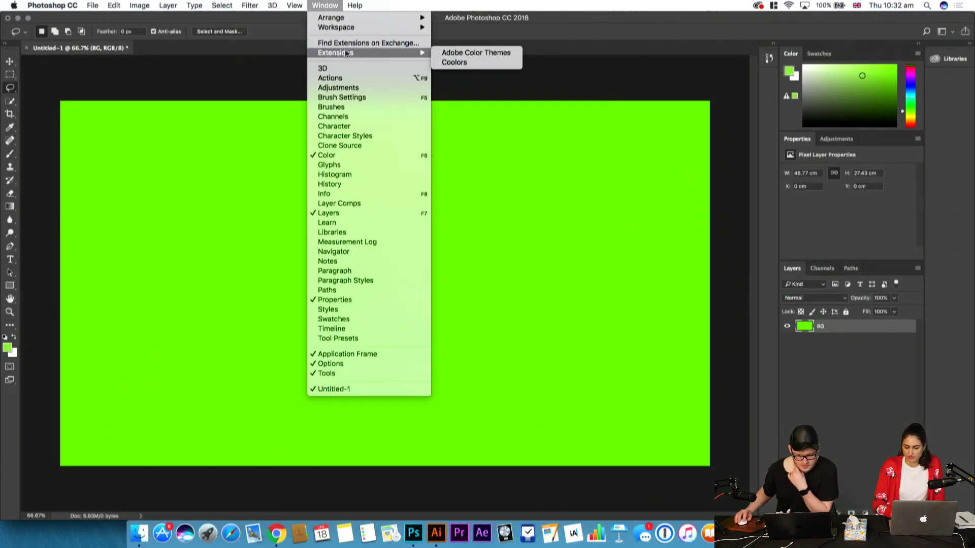
pyautogui.click(495, 65)
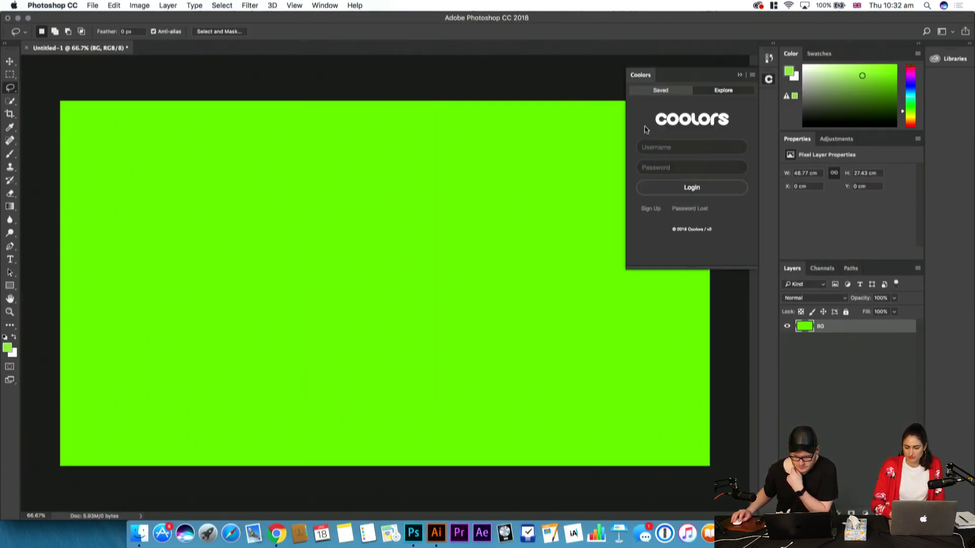
pyautogui.click(740, 75)
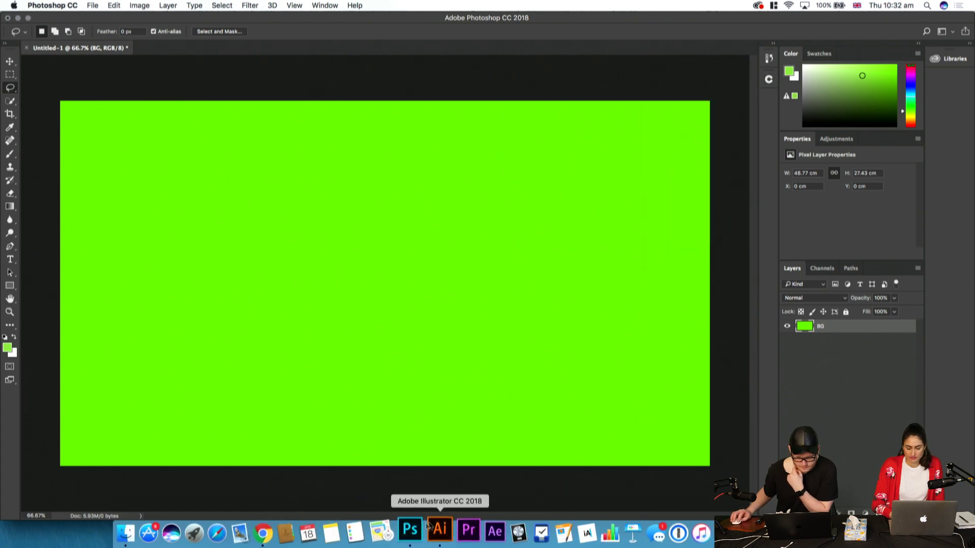
# Switch to Illustrator, recolour the Smiley wordmark with the mint green from the Coolors Fun palette and deselect it
pyautogui.click(433, 528)
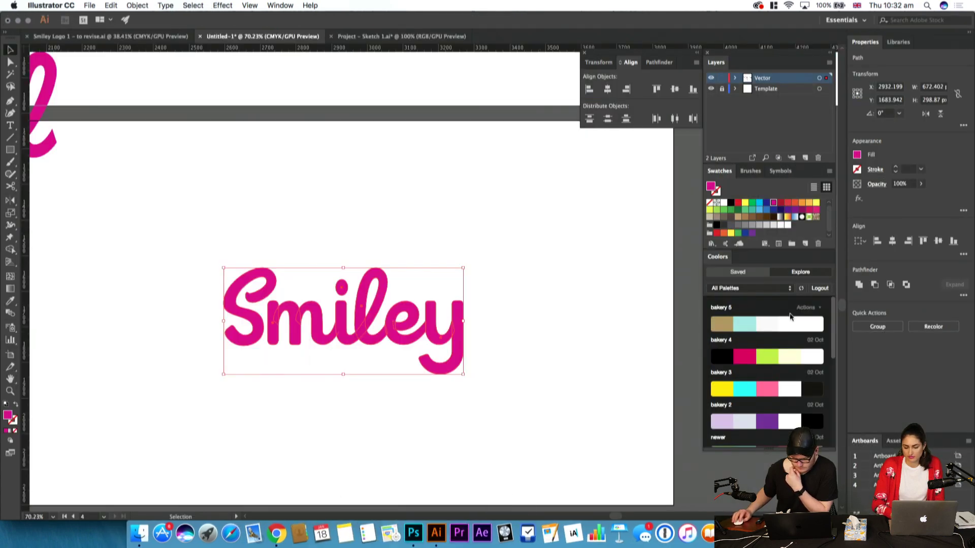
pyautogui.scroll(-5, 766, 417)
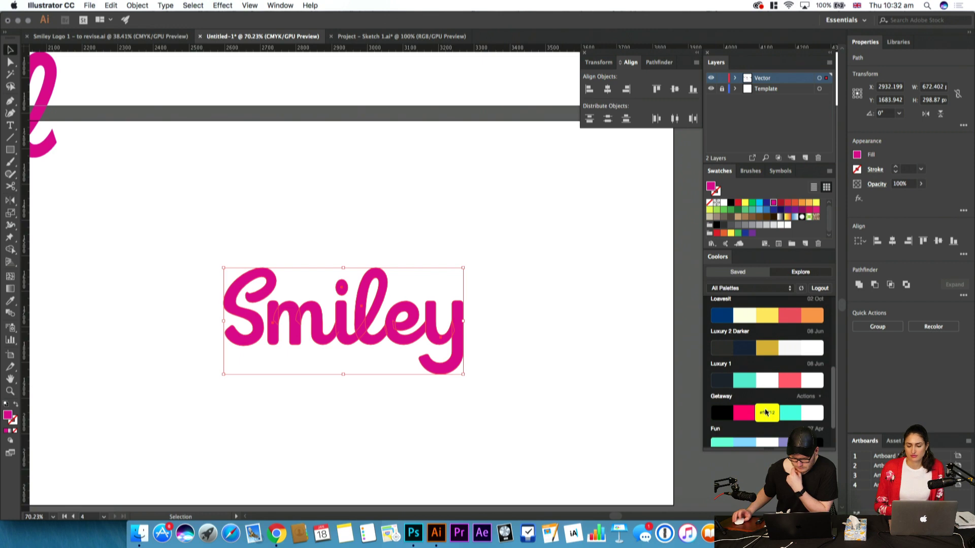
pyautogui.scroll(-2, 759, 401)
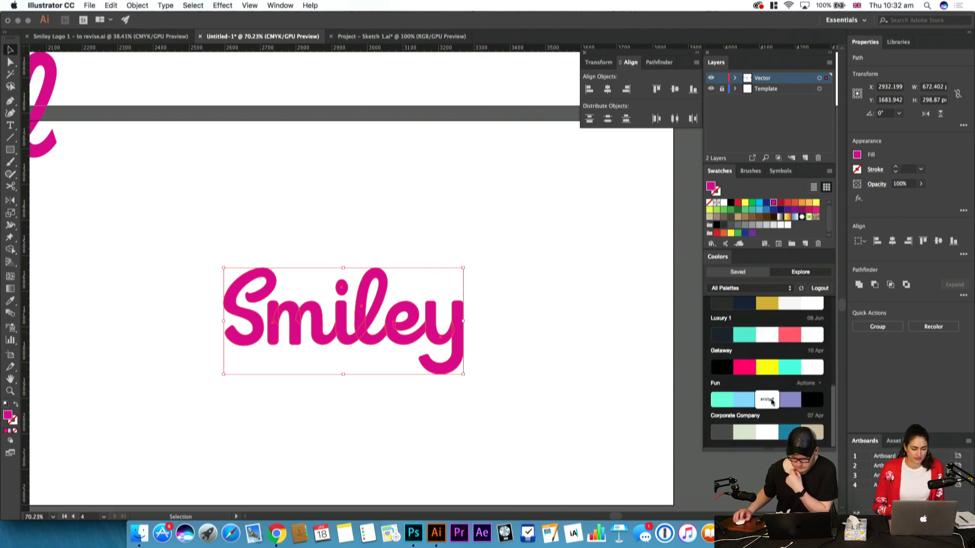
pyautogui.click(721, 400)
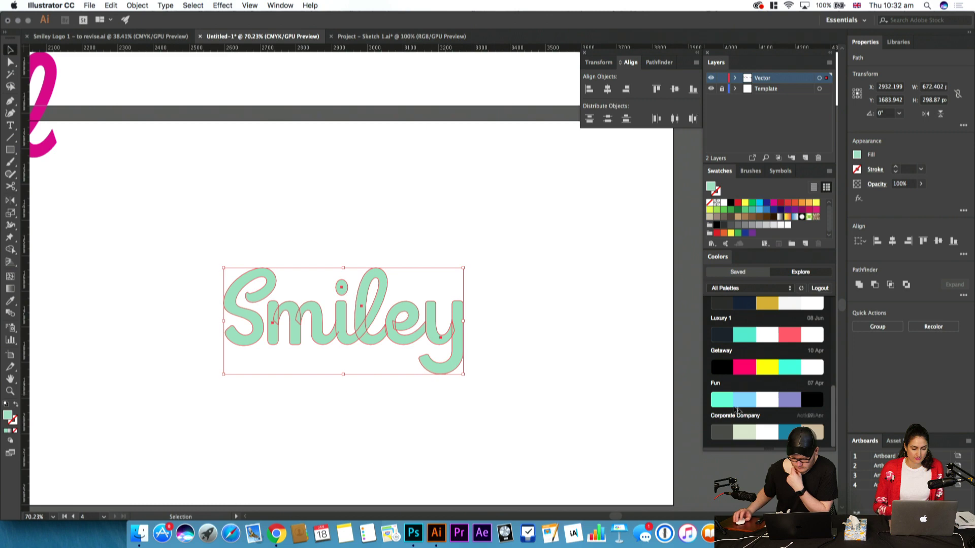
pyautogui.click(432, 398)
# Copy the mint fill's hex code 86CDB6, set it as Photoshop's foreground colour and fill the BG layer with it
pyautogui.doubleClick(8, 416)
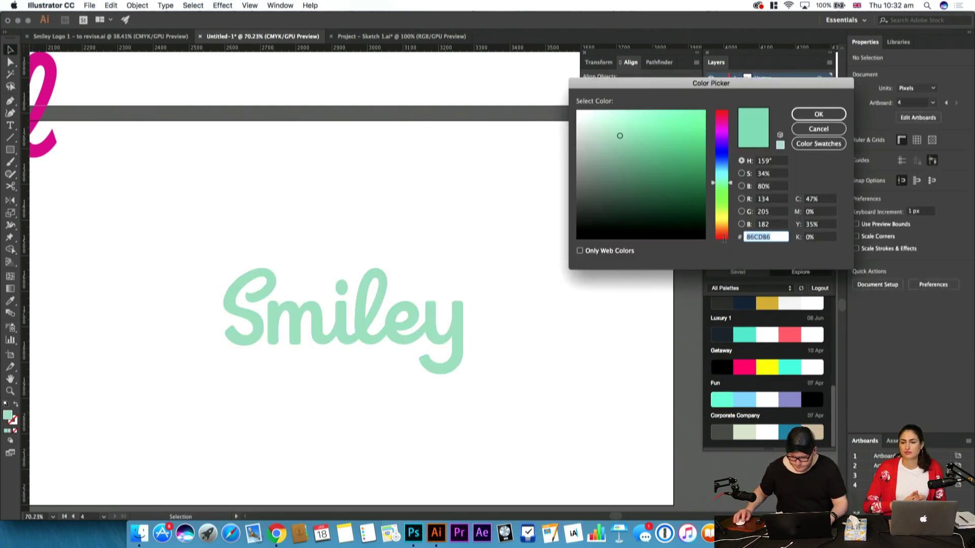
pyautogui.press('Return')
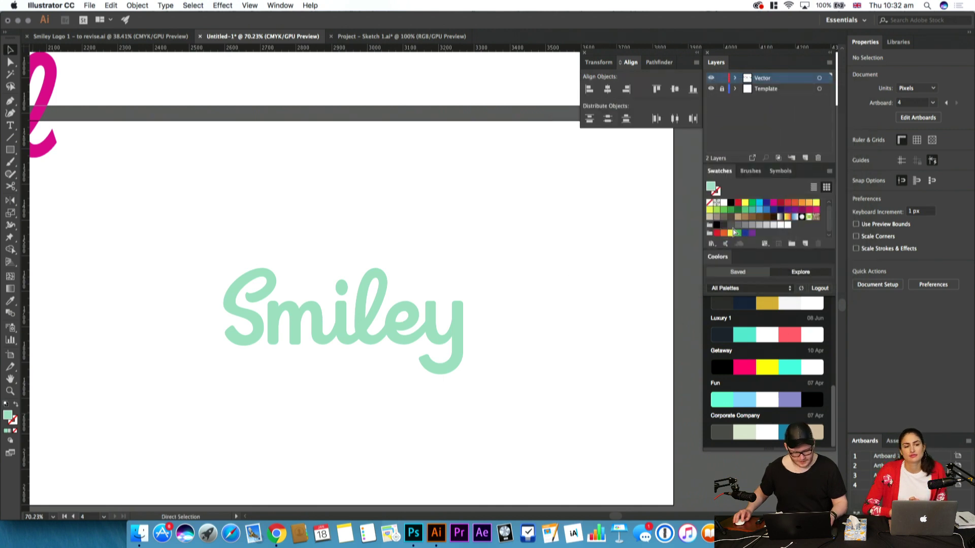
pyautogui.press('super+Tab')
pyautogui.click(7, 348)
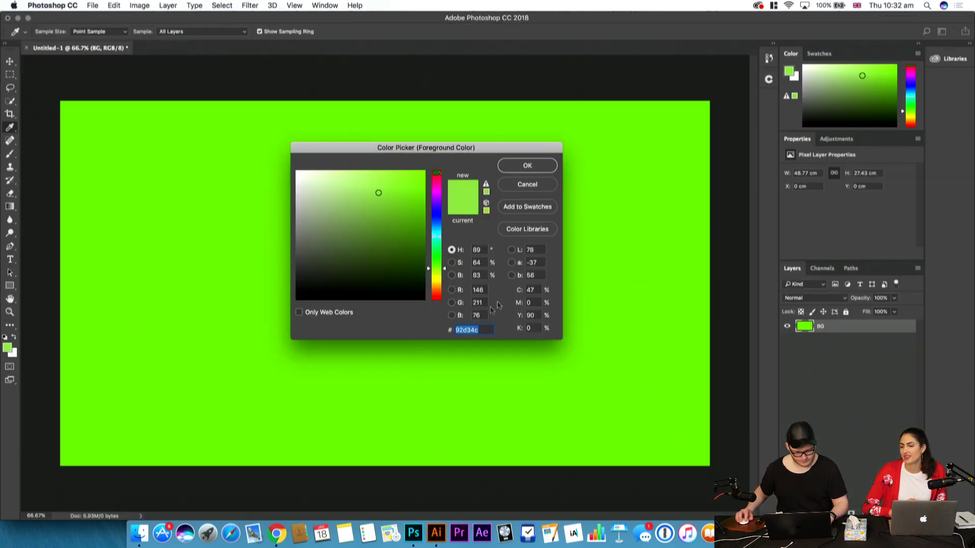
pyautogui.write('86CDB6')
pyautogui.press('Return')
pyautogui.press('l')
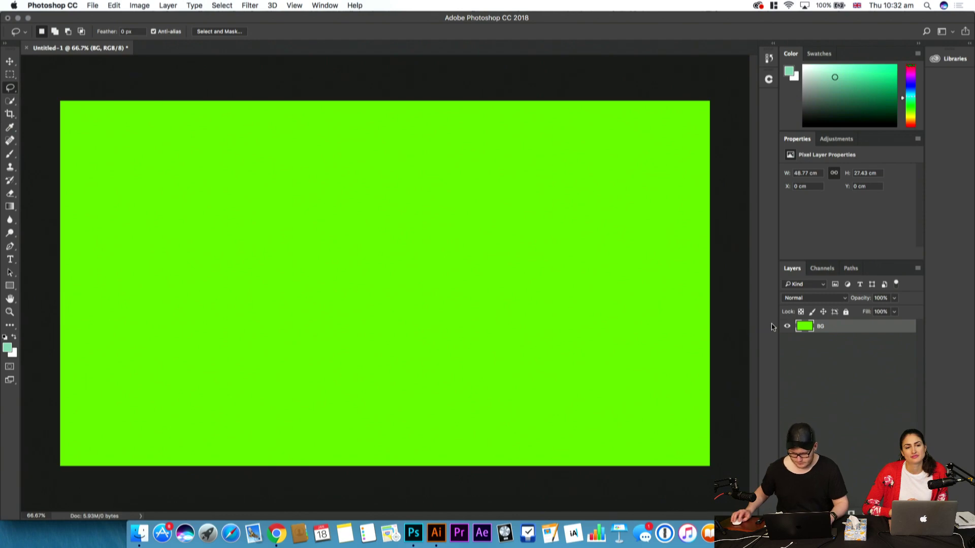
pyautogui.hotkey('alt', 'BackSpace')
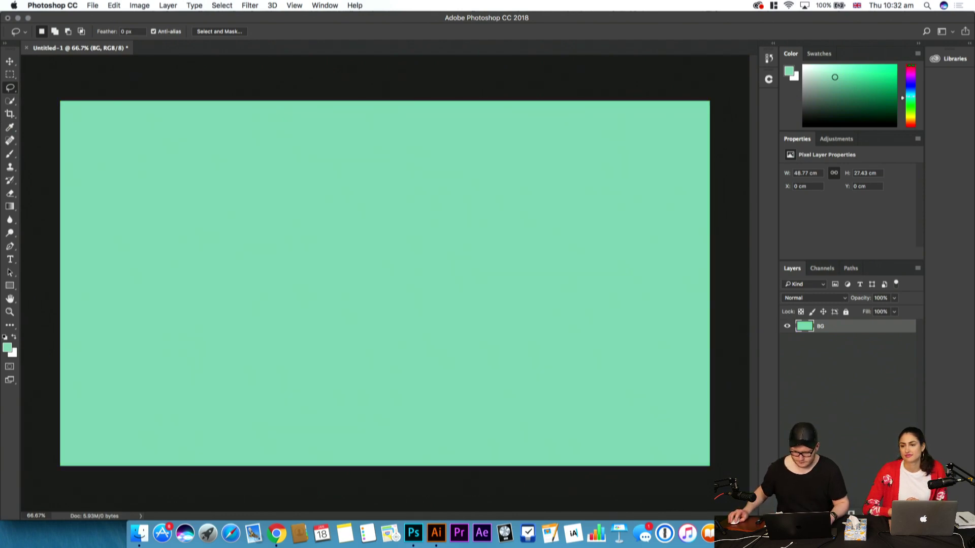
# Add a new layer above BG, copy the whole Smiley wordmark from Illustrator and paste it into Photoshop as a shape layer
pyautogui.press('super+shift+alt+n')
pyautogui.press('super+Tab')
pyautogui.moveTo(541, 270); pyautogui.dragTo(224, 378)
pyautogui.press('super+c')
pyautogui.press('super+Tab')
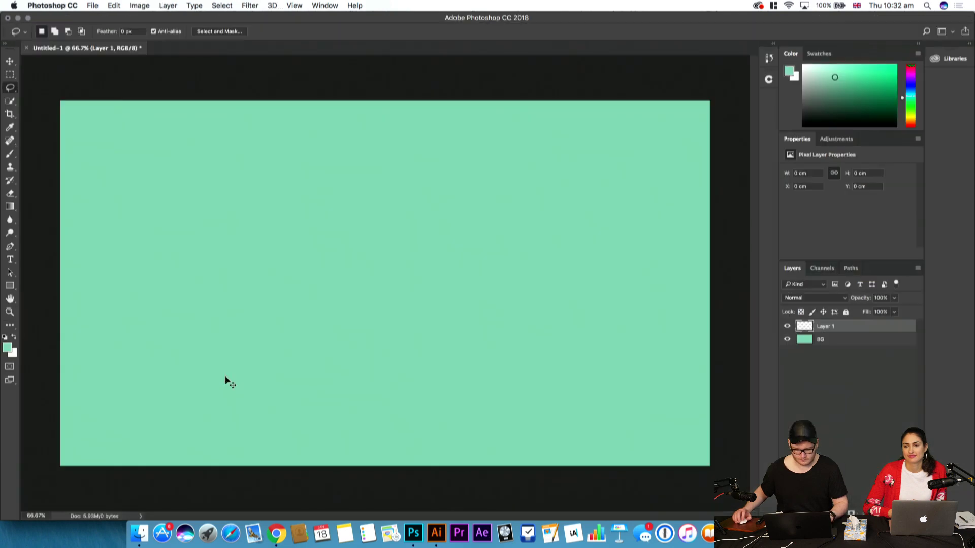
pyautogui.press('super+v')
pyautogui.click(433, 267)
pyautogui.click(535, 217)
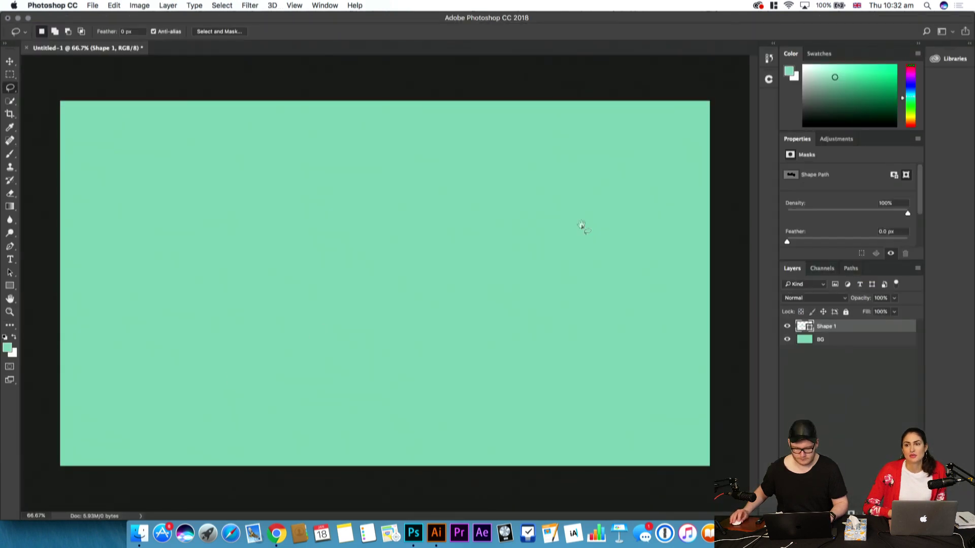
# Set the fill of the pasted Smiley shape layer to white
pyautogui.doubleClick(801, 327)
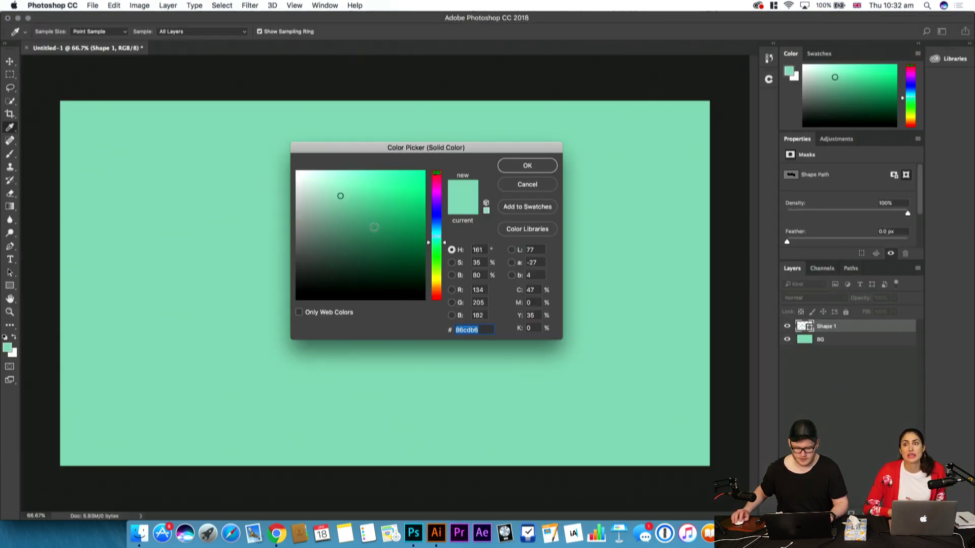
pyautogui.moveTo(337, 191); pyautogui.dragTo(297, 177)
pyautogui.click(520, 171)
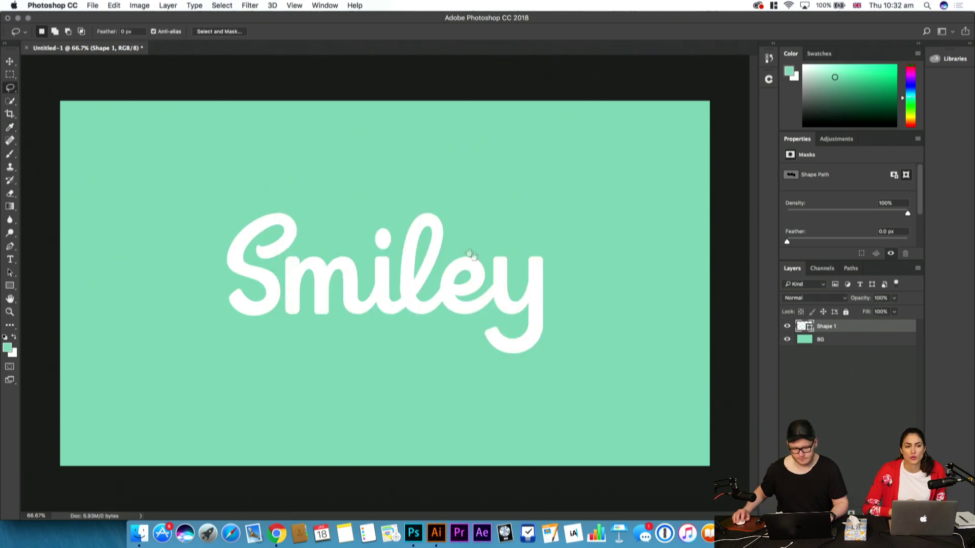
# Move the white Smiley wordmark slightly down to the canvas centre and scale it down proportionally around its centre
pyautogui.press('v')
pyautogui.moveTo(496, 294); pyautogui.dragTo(496, 306)
pyautogui.press('super+t')
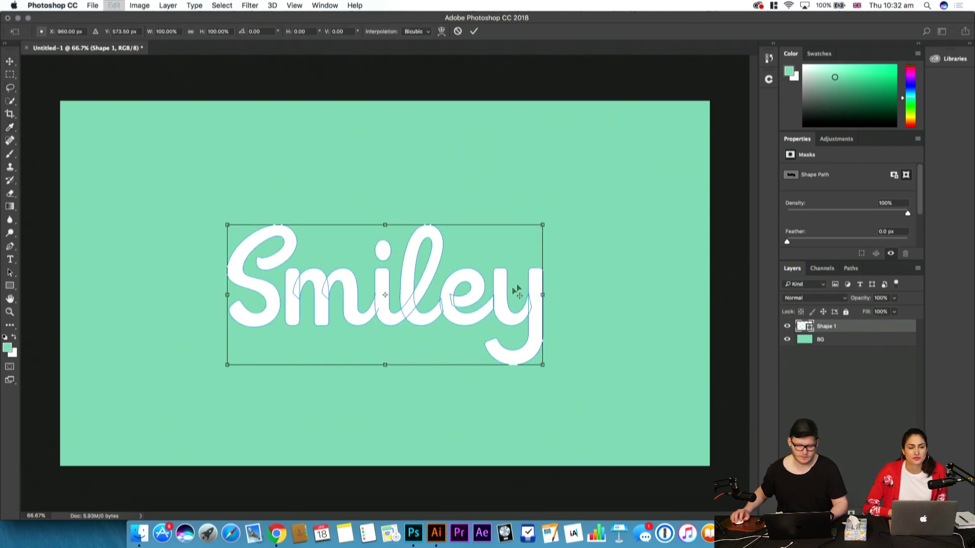
pyautogui.moveTo(543, 223); pyautogui.dragTo(523, 236)
pyautogui.press('z')
pyautogui.moveTo(409, 307)
pyautogui.mouseDown()
pyautogui.moveTo(457, 306)
pyautogui.moveTo(409, 306)
pyautogui.mouseUp()
# In Illustrator, duplicate the Smiley wordmark above the original, unite the duplicate's letters into one outline, copy it and return to Photoshop
pyautogui.press('super+Tab')
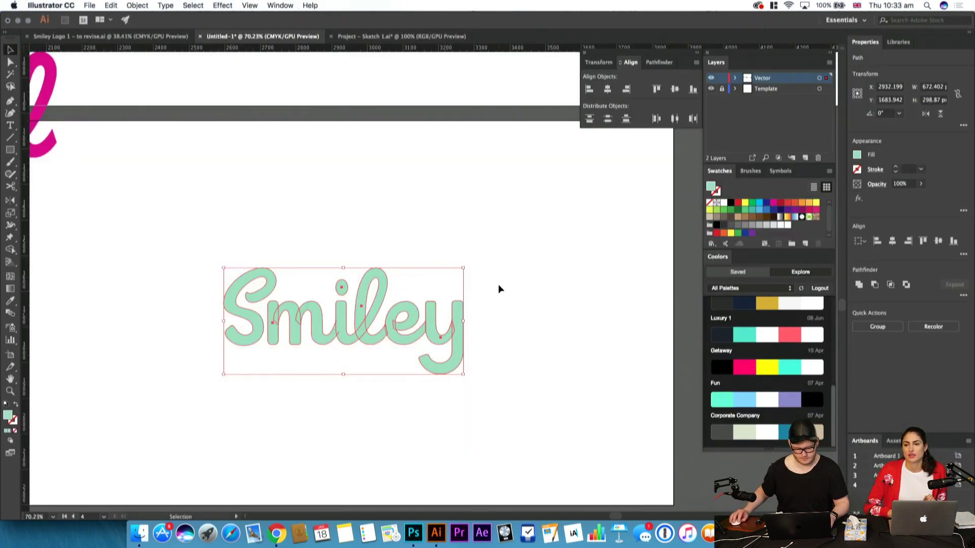
pyautogui.moveTo(437, 338); pyautogui.dragTo(436, 219)
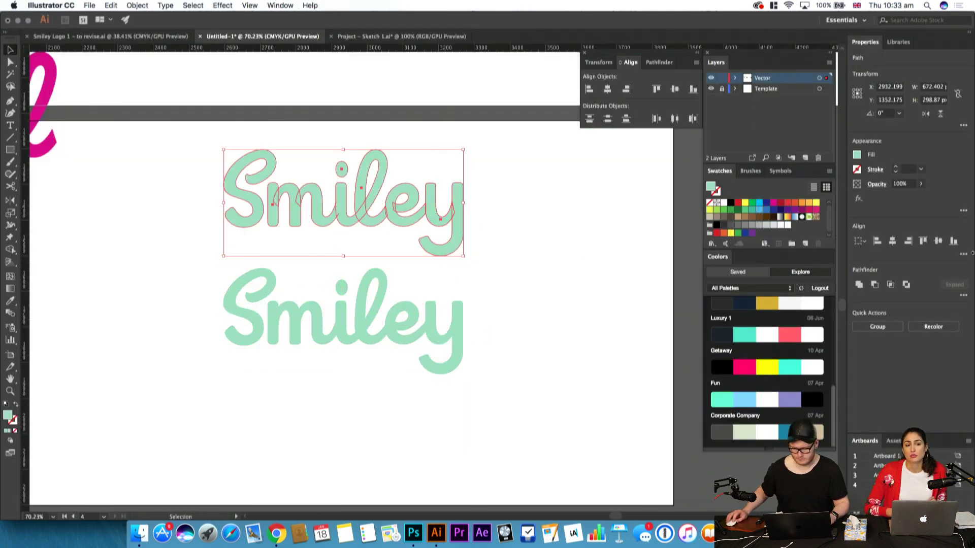
pyautogui.click(515, 246)
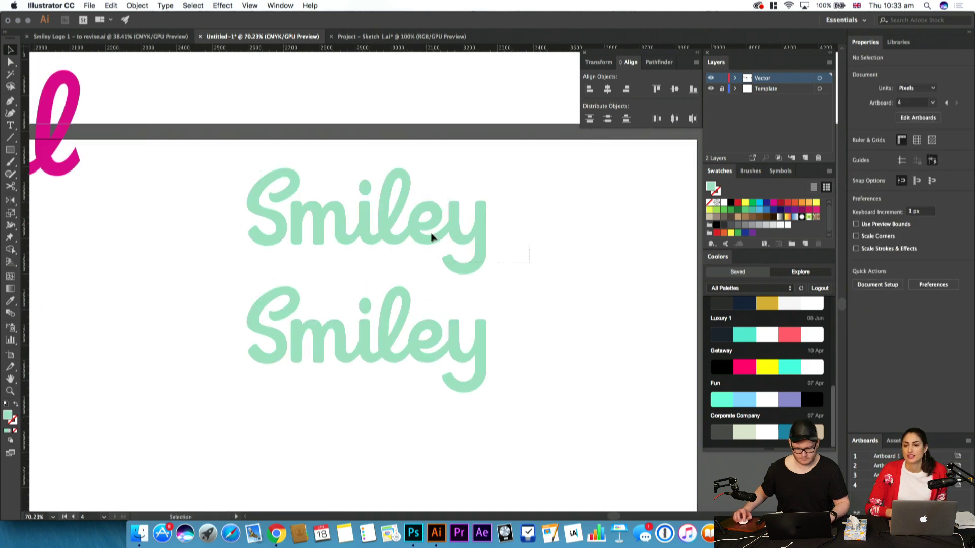
pyautogui.click(450, 246)
pyautogui.press('super+Tab')
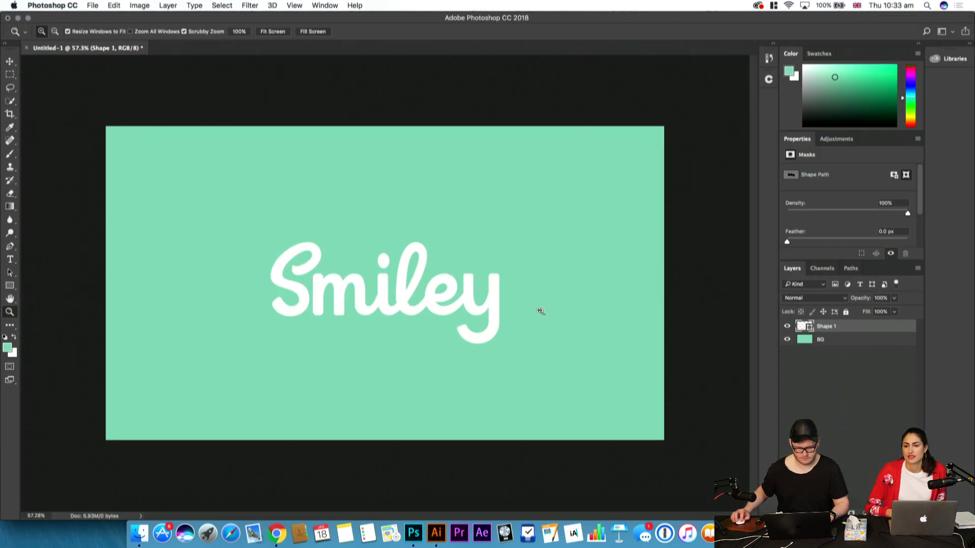
# Hide the Shape 1 layer and paste the united Smiley wordmark as a new shape layer
pyautogui.click(787, 326)
pyautogui.press('super+v')
pyautogui.click(530, 218)
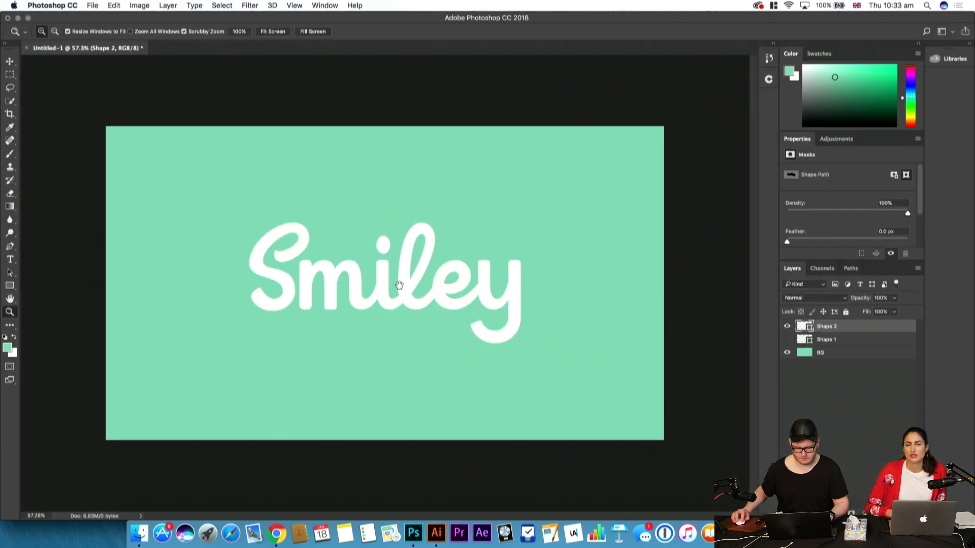
# Inspect the letter joins of the united wordmark up close and at 100%, and turn on the CMYK colour proof
pyautogui.press('v')
pyautogui.moveTo(409, 298); pyautogui.dragTo(473, 287)
pyautogui.press('z')
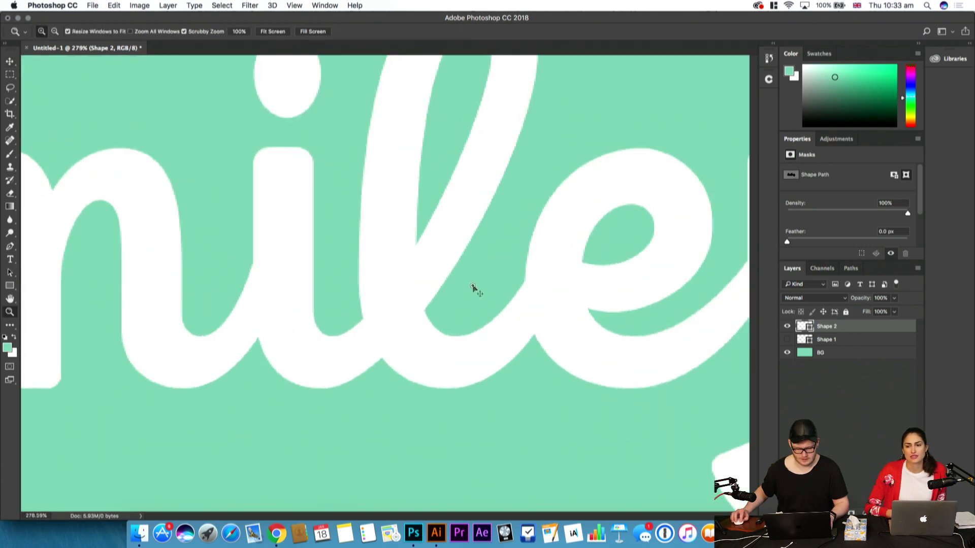
pyautogui.press('super+1')
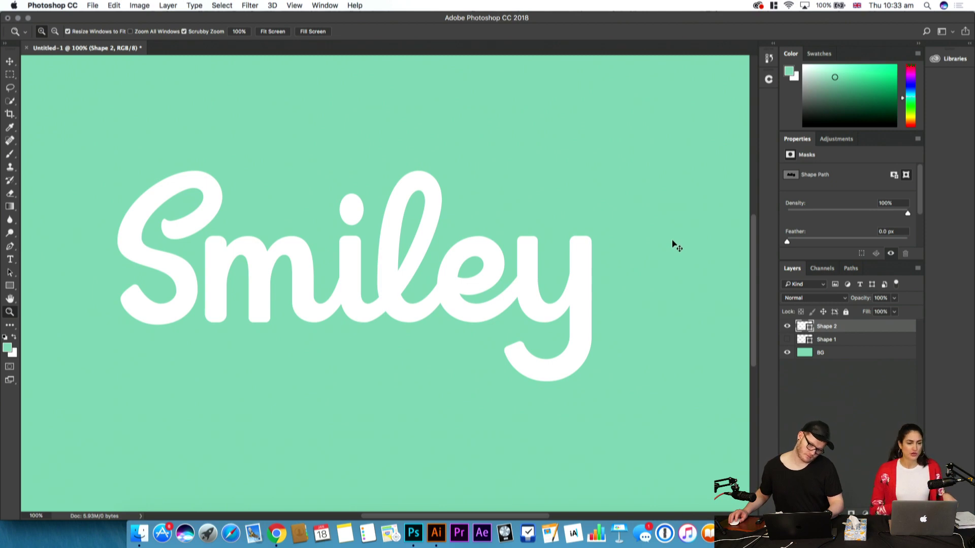
pyautogui.press('super+y')
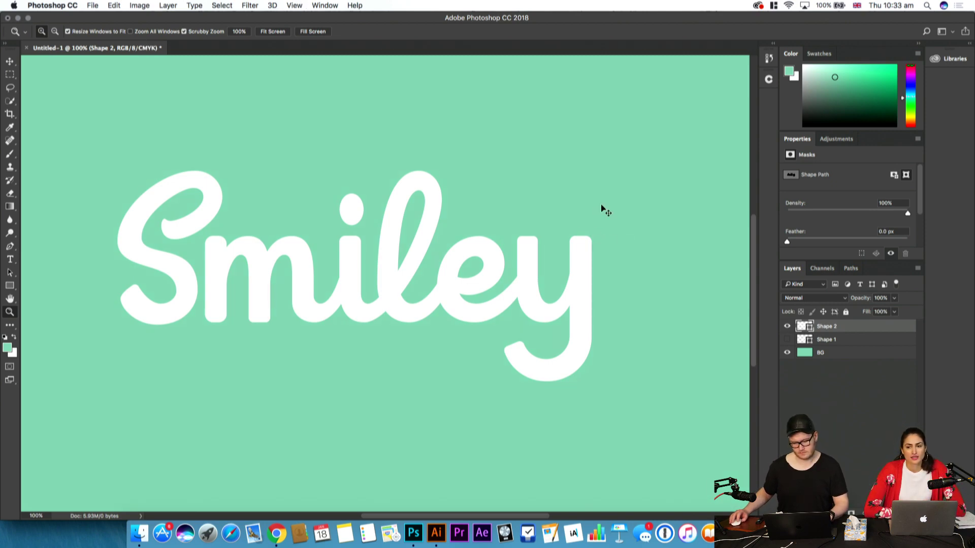
# Scale the united wordmark down to about 75% around its centre, and enlarge it slightly again with a second transform
pyautogui.press('super+t')
pyautogui.moveTo(592, 171); pyautogui.dragTo(537, 204)
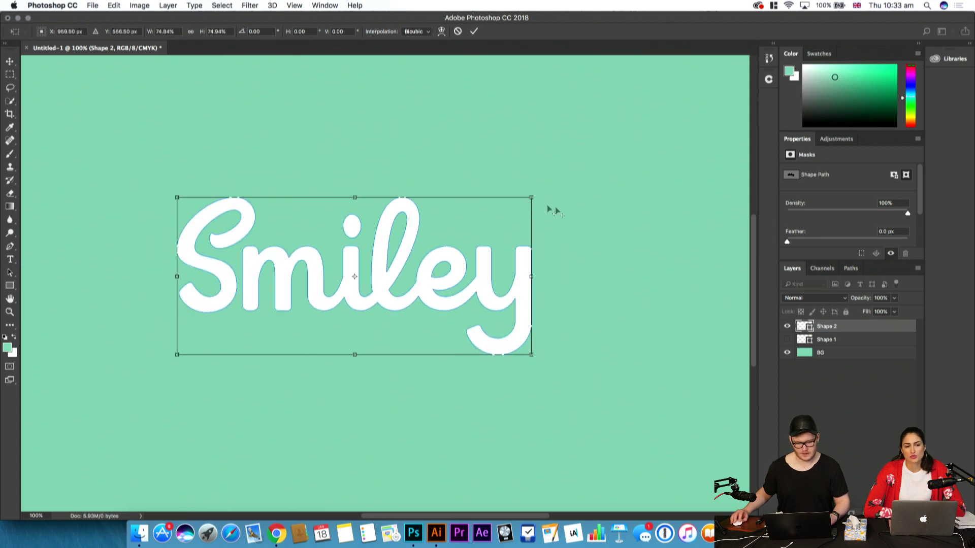
pyautogui.press('Return')
pyautogui.moveTo(503, 277); pyautogui.dragTo(455, 304)
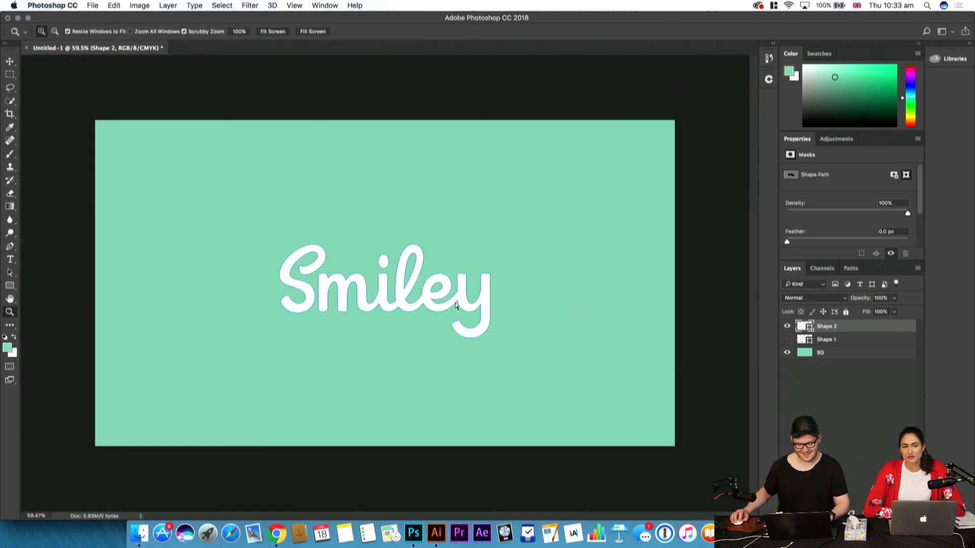
pyautogui.press('super+t')
pyautogui.moveTo(491, 247); pyautogui.dragTo(496, 241)
pyautogui.press('Return')
# Duplicate the Shape 2 wordmark layer and hide the original Shape 2
pyautogui.press('z')
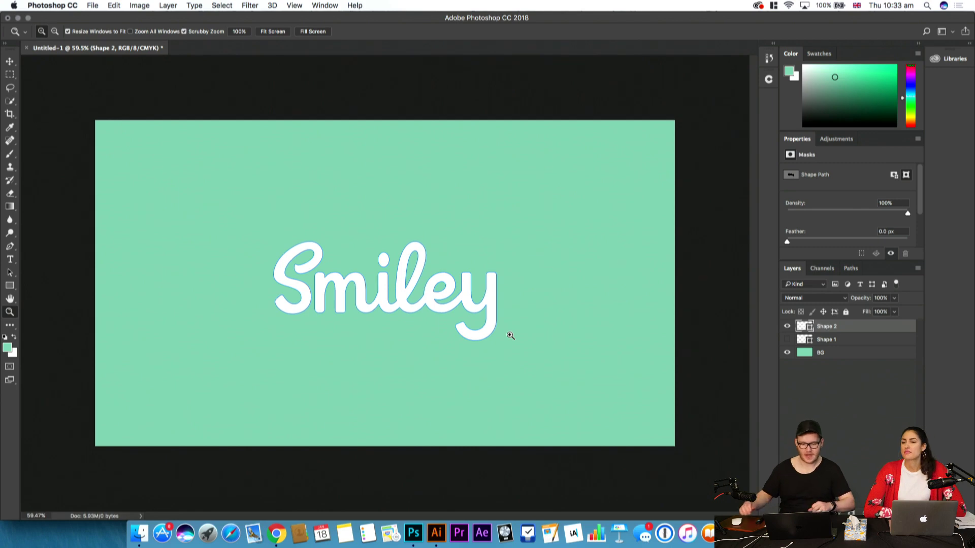
pyautogui.moveTo(458, 314); pyautogui.dragTo(476, 313)
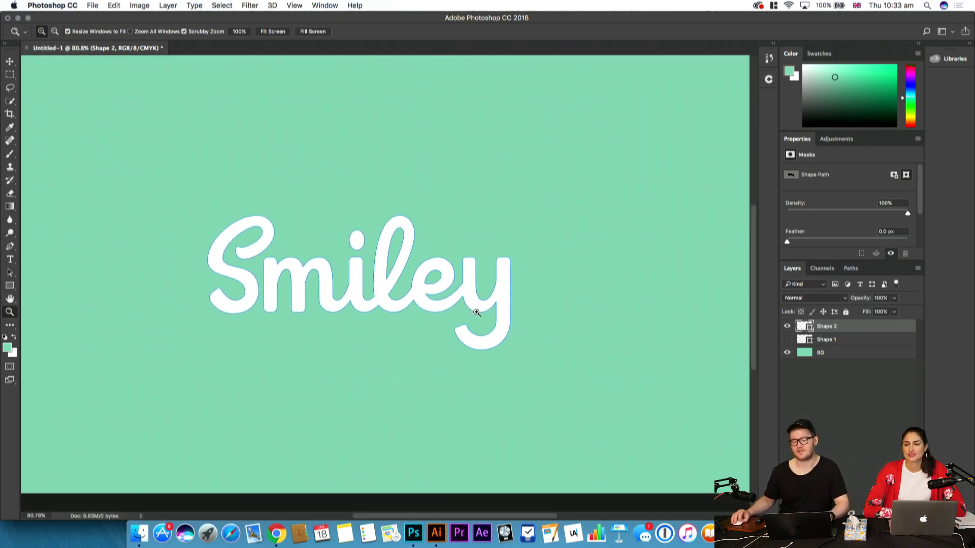
pyautogui.scroll(1, 476, 313)
pyautogui.hscroll(-1, 476, 313)
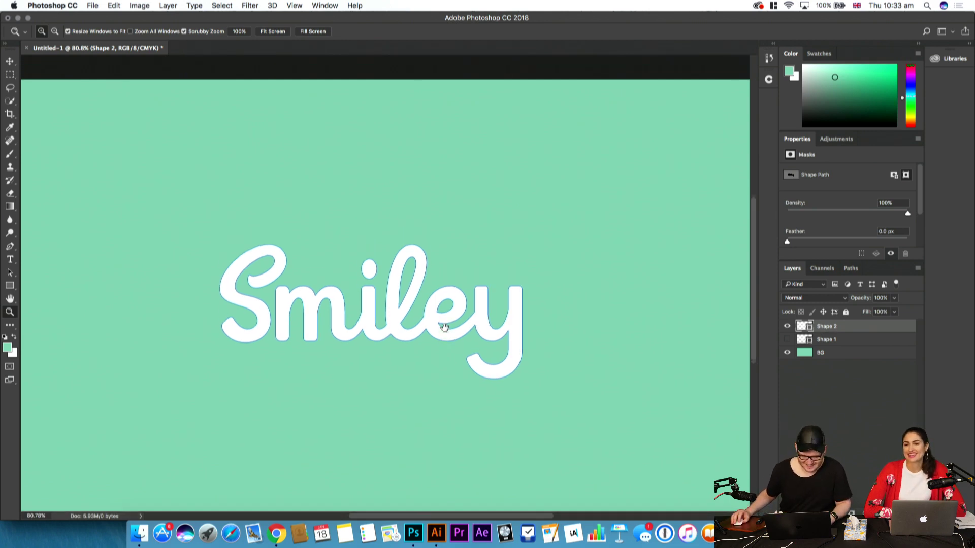
pyautogui.click(827, 381)
pyautogui.click(828, 330)
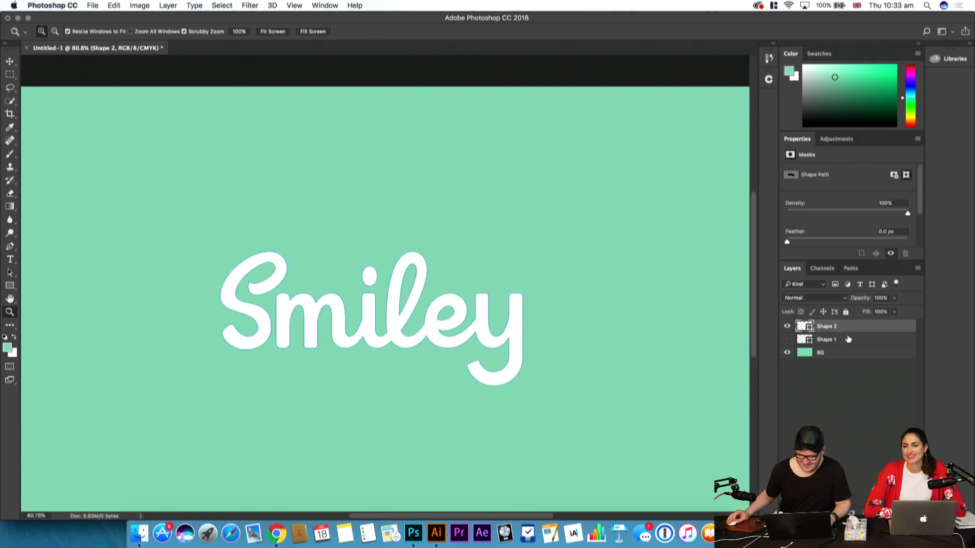
pyautogui.press('super+j')
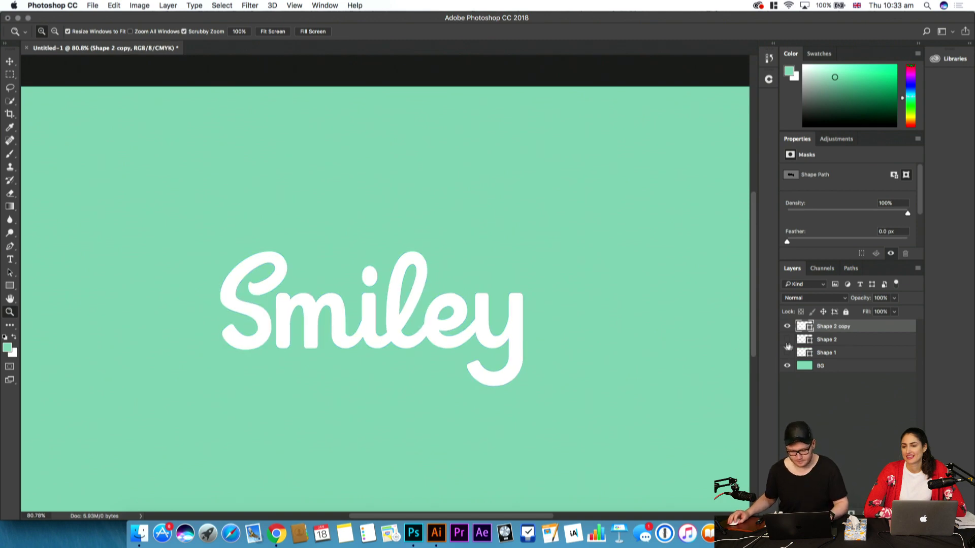
# Add a black Multiply drop shadow to the duplicated wordmark with 35% opacity, 90° angle, 4 px distance and 10 px size
pyautogui.rightClick(861, 328)
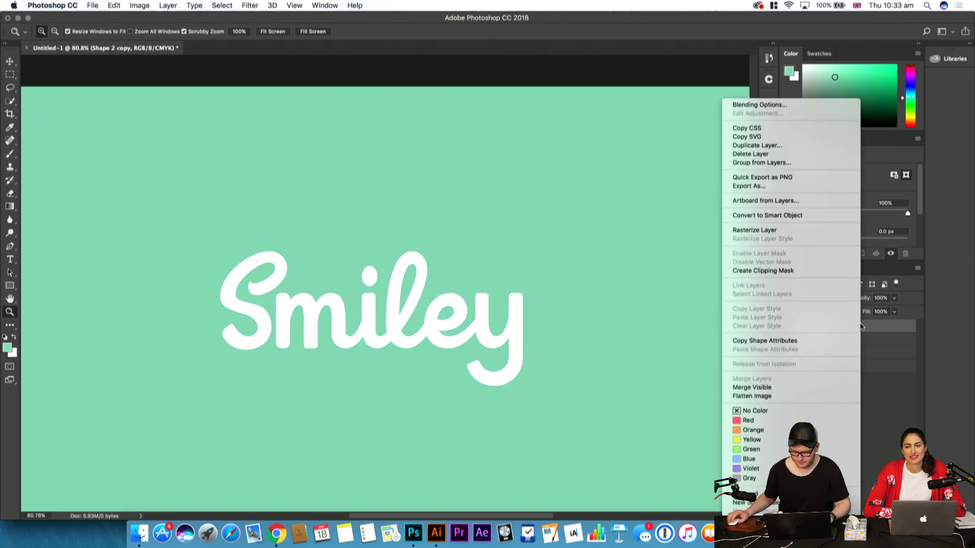
pyautogui.click(779, 105)
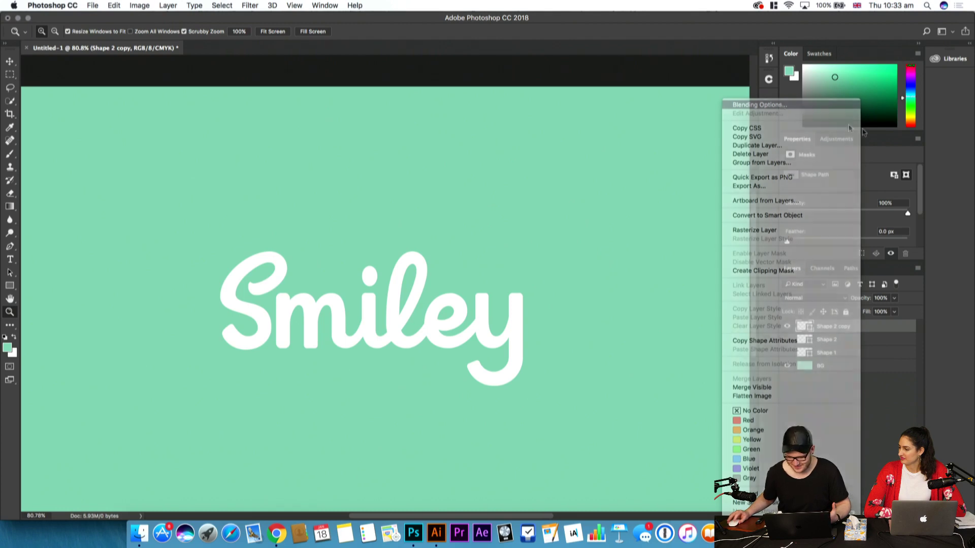
pyautogui.click(259, 317)
pyautogui.moveTo(472, 127); pyautogui.dragTo(773, 73)
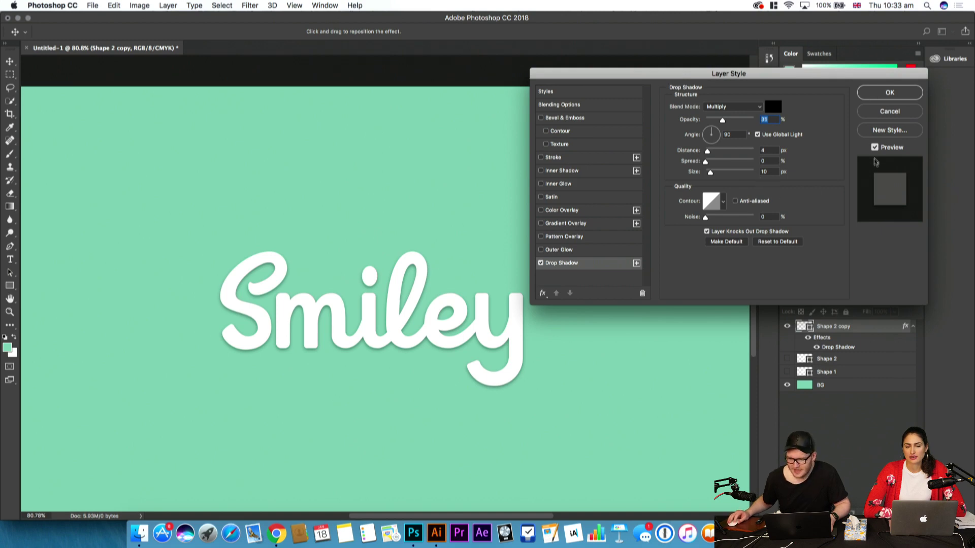
pyautogui.press('Return')
pyautogui.press('z')
# Switch to Illustrator and browse the Coolors palettes, including the saved ones and the Explore section's Best Palettes
pyautogui.click(436, 532)
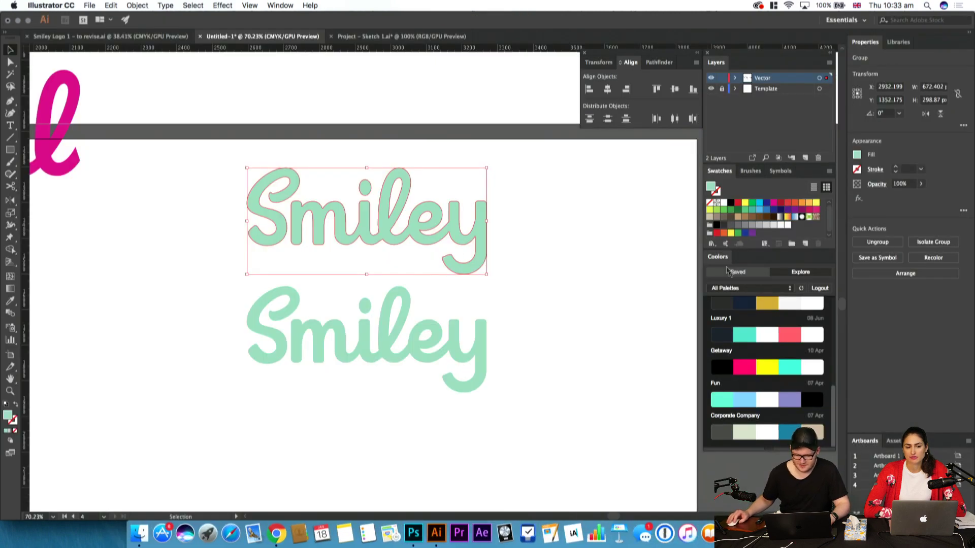
pyautogui.scroll(5, 720, 320)
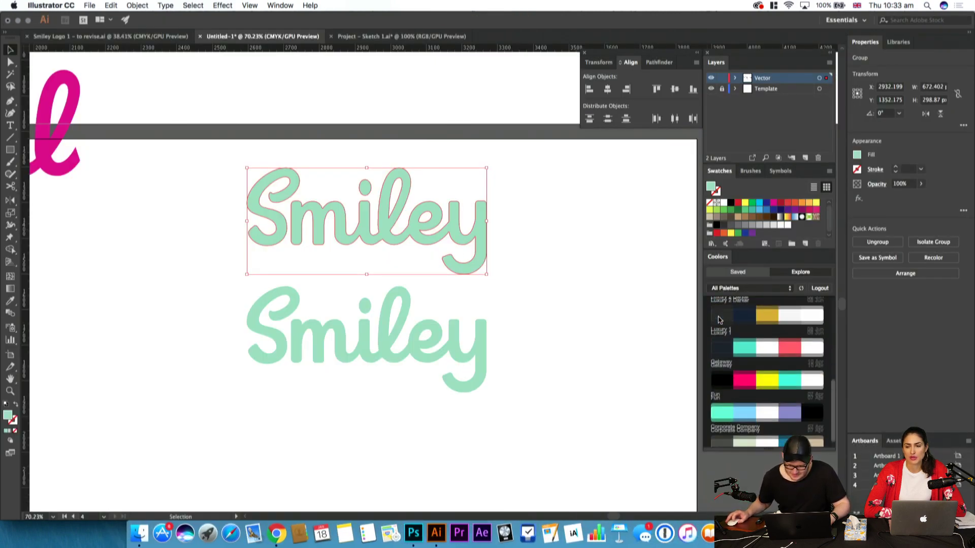
pyautogui.scroll(2, 719, 320)
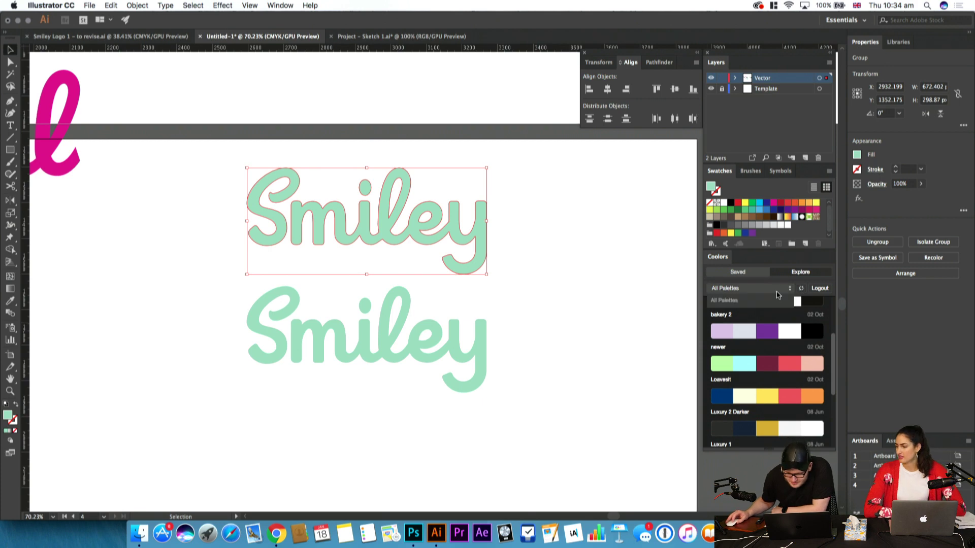
pyautogui.click(807, 273)
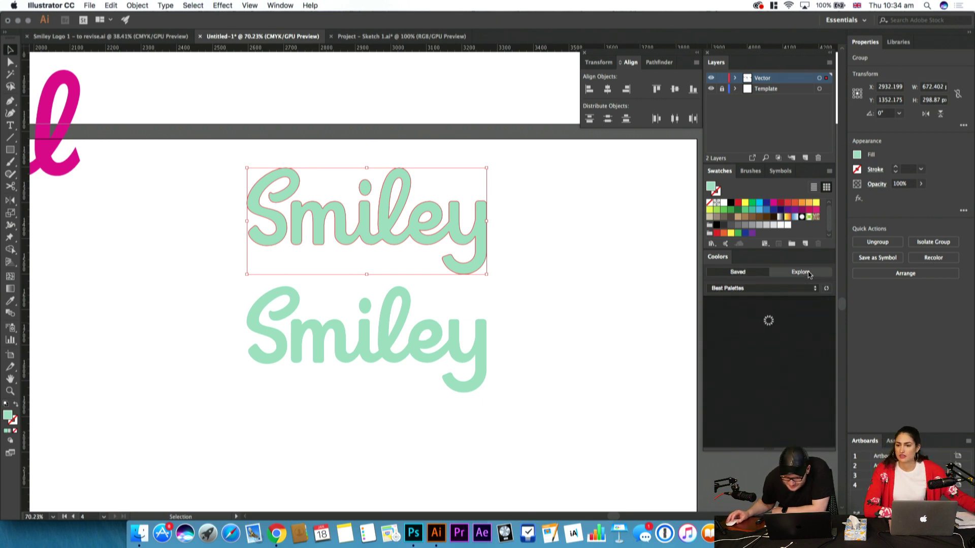
pyautogui.click(759, 288)
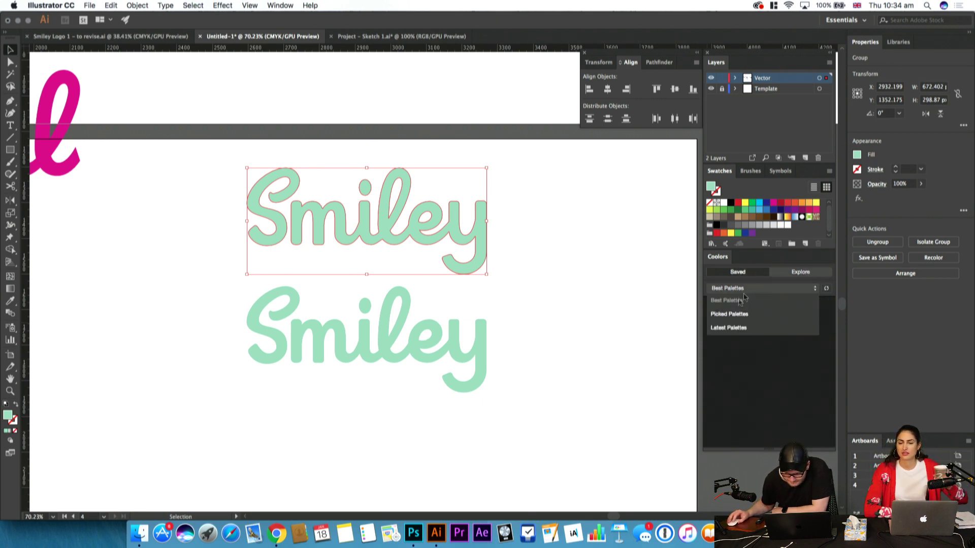
pyautogui.click(769, 380)
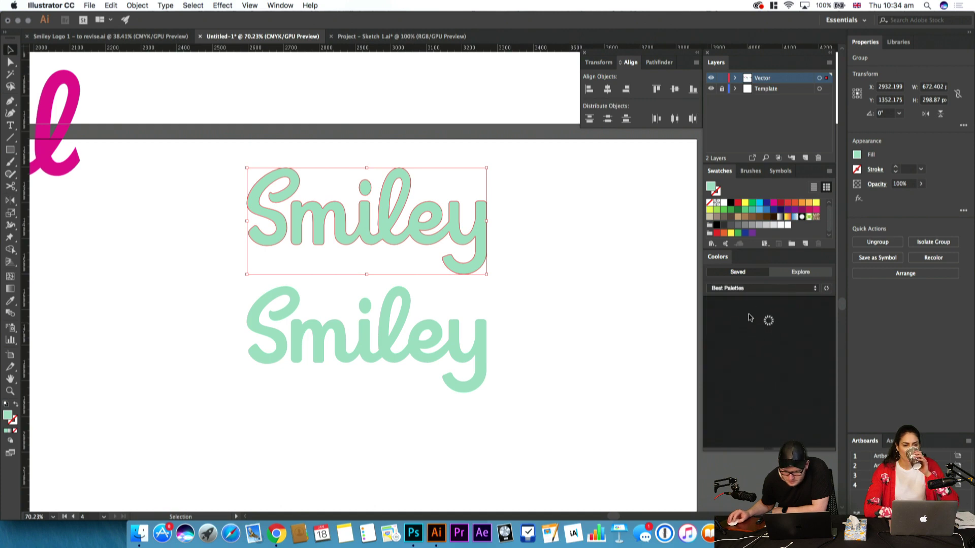
pyautogui.click(740, 273)
pyautogui.scroll(-5, 789, 371)
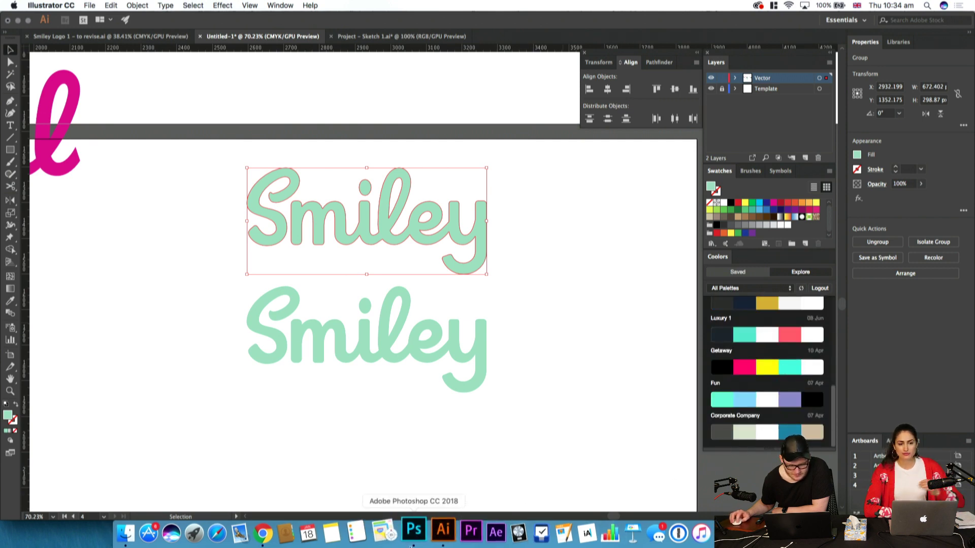
# Switch back to Photoshop and convert the BG layer to a smart object
pyautogui.click(414, 534)
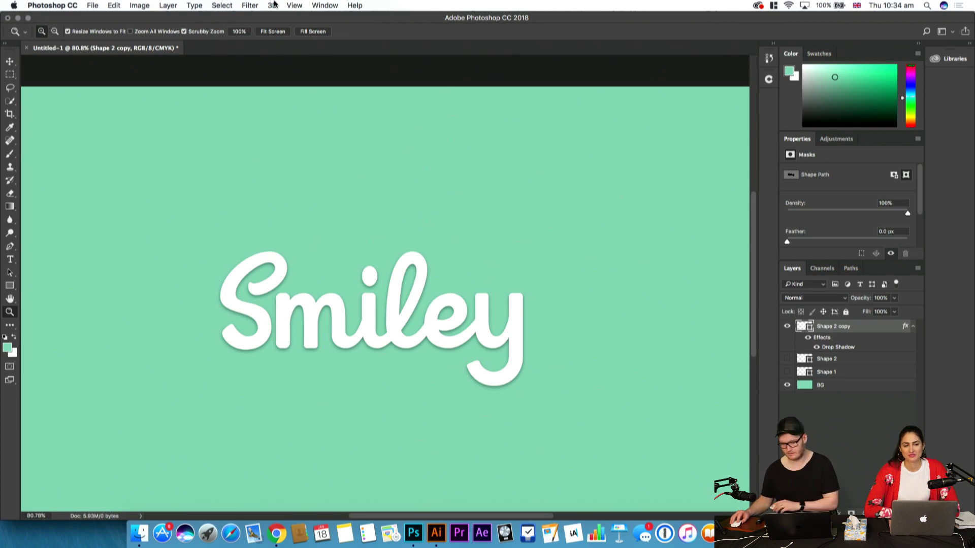
pyautogui.moveTo(347, 296); pyautogui.dragTo(478, 270)
pyautogui.click(820, 389)
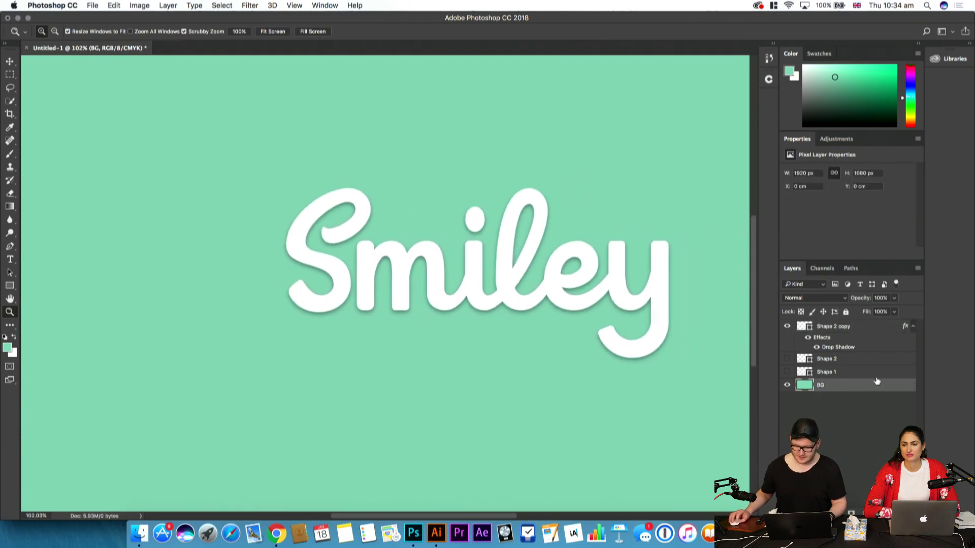
pyautogui.click(259, 5)
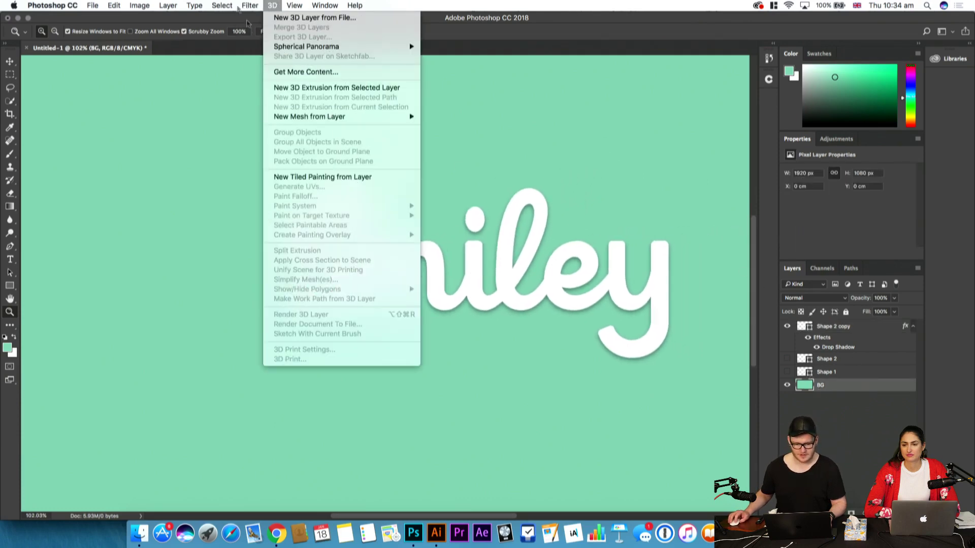
pyautogui.moveTo(266, 4)
pyautogui.click(742, 402)
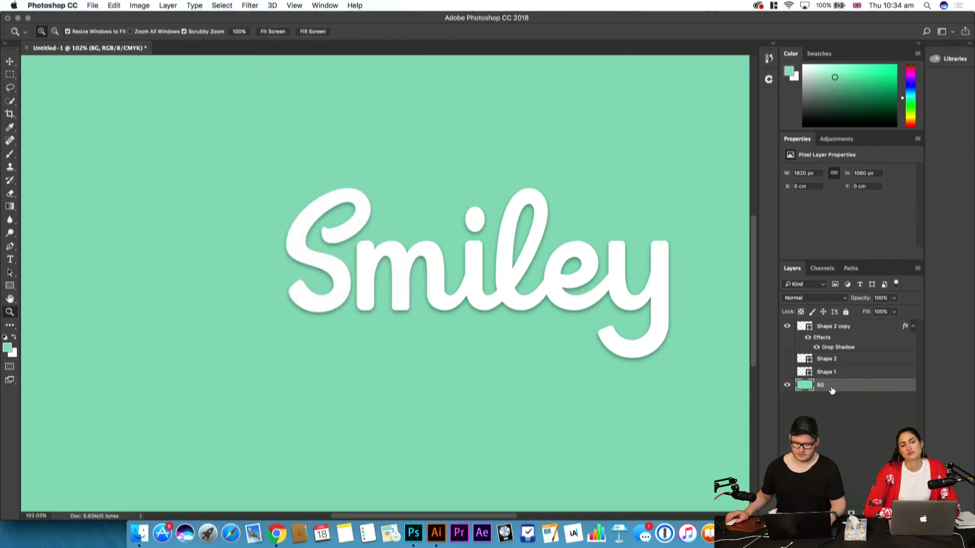
pyautogui.rightClick(832, 385)
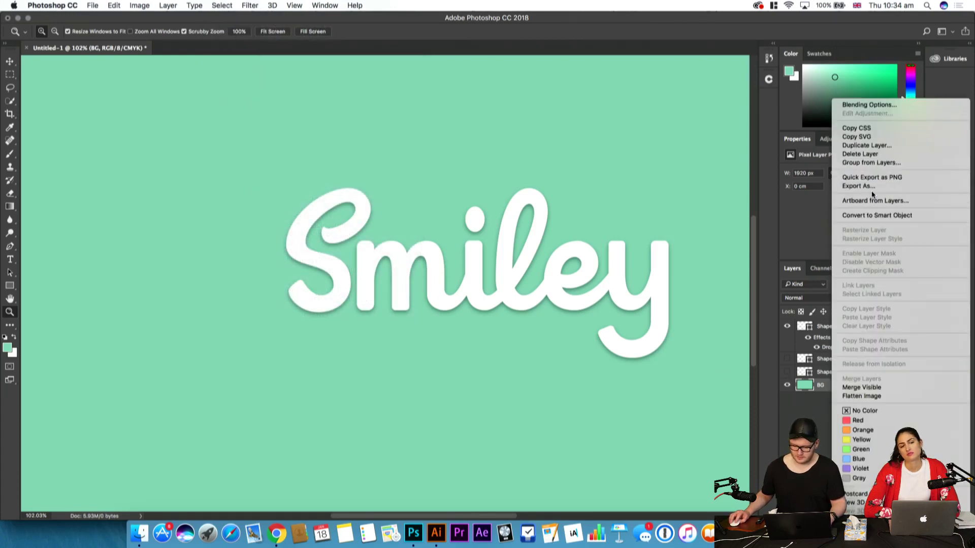
pyautogui.click(875, 217)
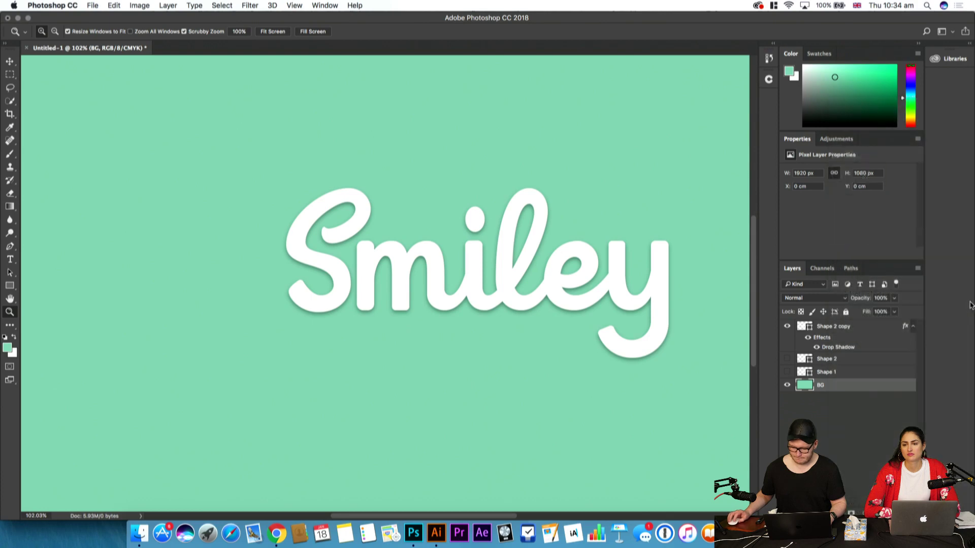
# Add 5% uniform monochromatic noise to the BG smart object
pyautogui.click(286, 6)
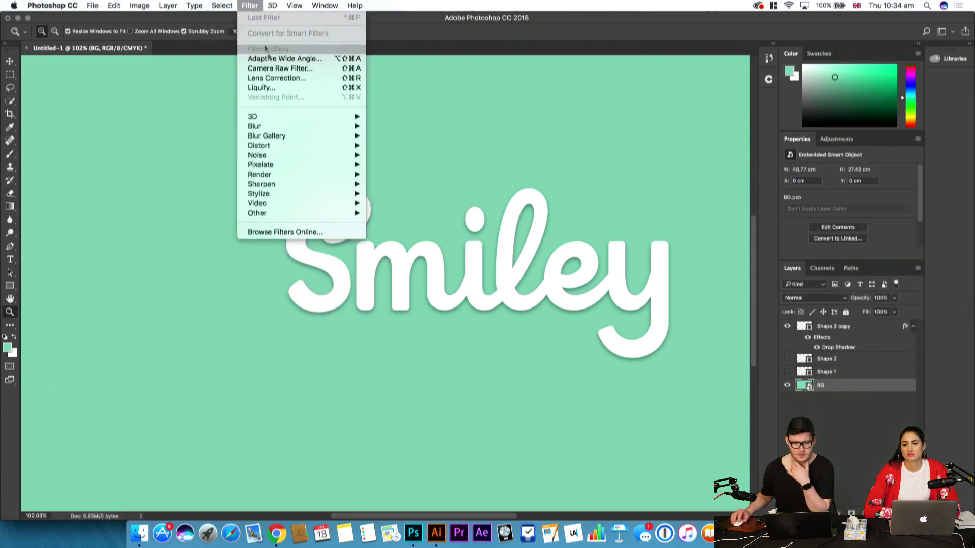
pyautogui.moveTo(288, 157)
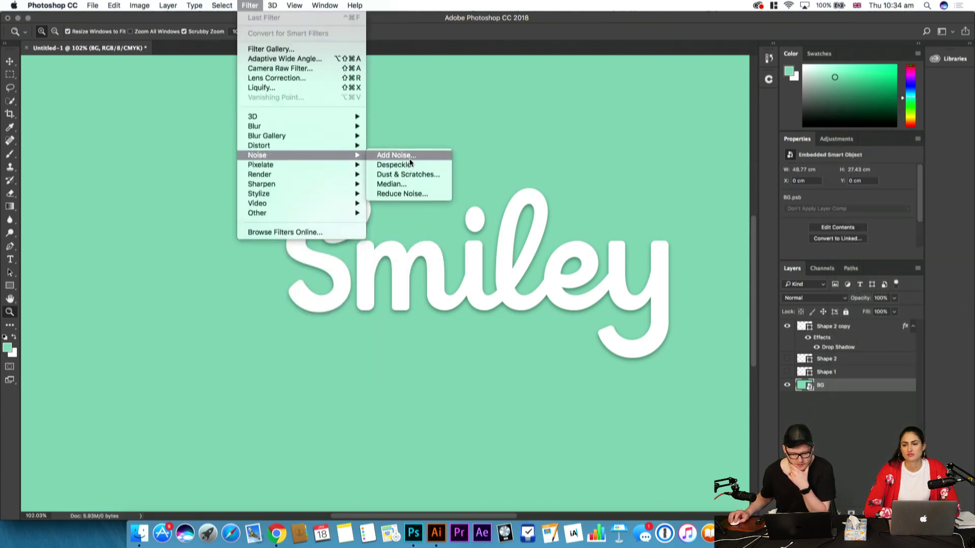
pyautogui.click(410, 158)
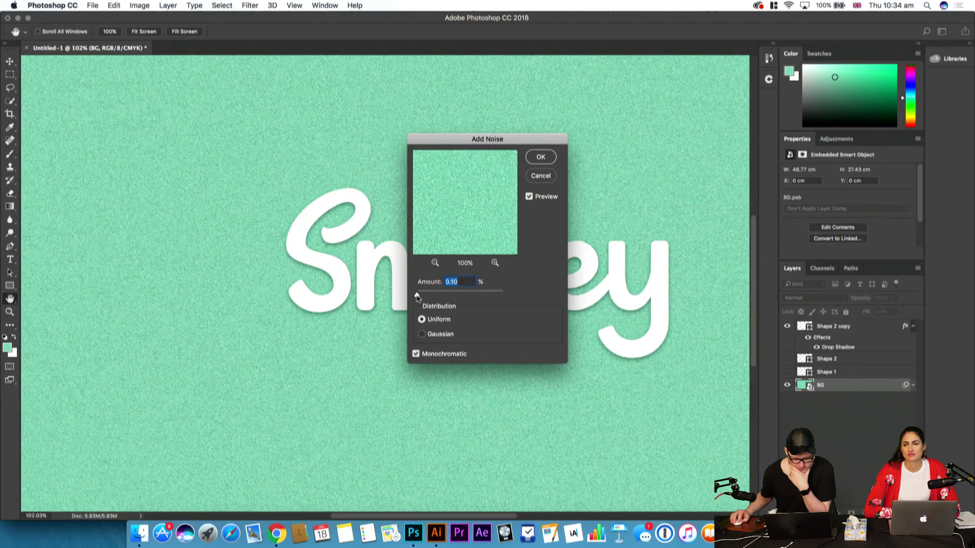
pyautogui.moveTo(436, 286); pyautogui.dragTo(482, 257)
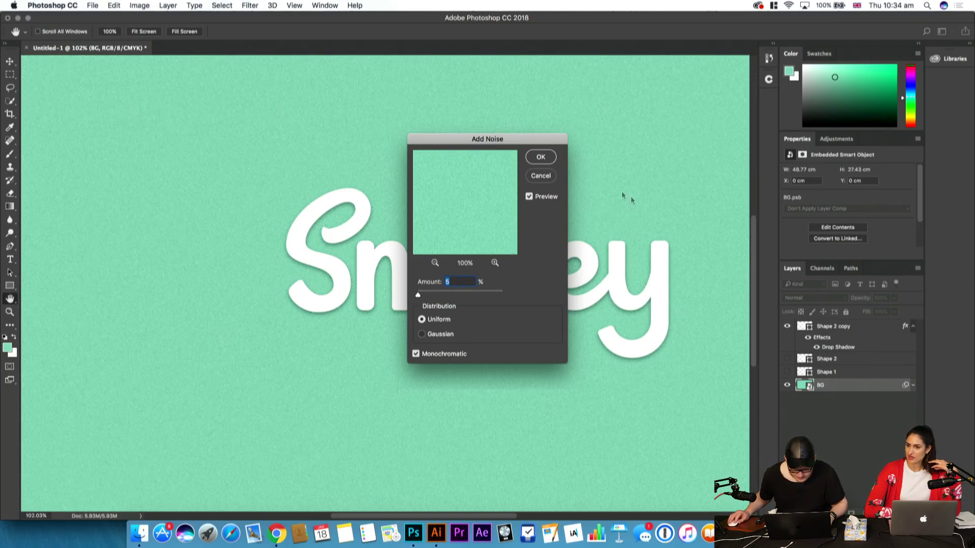
pyautogui.press('Return')
pyautogui.press('z')
pyautogui.moveTo(624, 270)
pyautogui.mouseDown()
pyautogui.moveTo(609, 270)
pyautogui.moveTo(619, 271)
pyautogui.mouseUp()
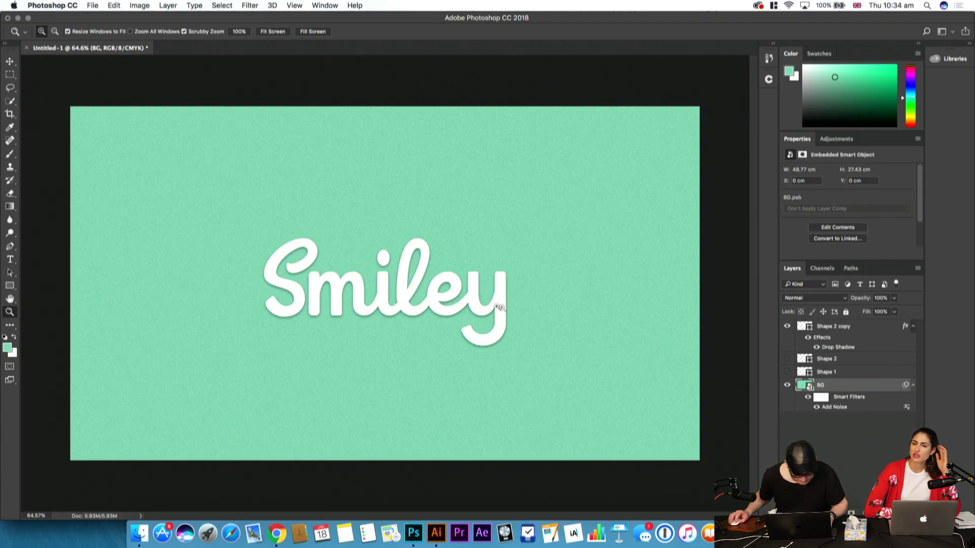
pyautogui.moveTo(374, 255)
pyautogui.mouseDown()
pyautogui.moveTo(391, 254)
pyautogui.moveTo(327, 261)
pyautogui.moveTo(372, 256)
pyautogui.mouseUp()
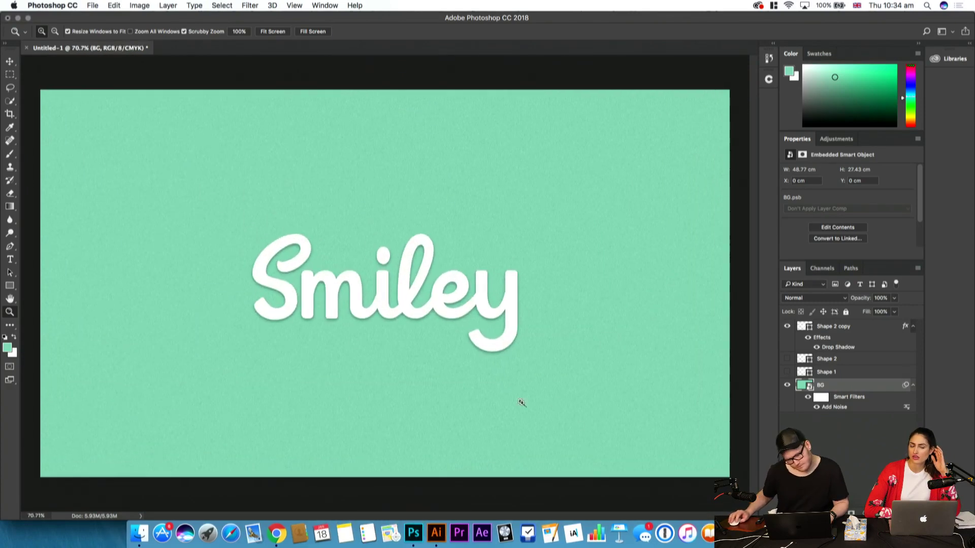
# Switch to Illustrator and create two equal mint-green circles as eyes beside the upper Smiley wordmark
pyautogui.click(436, 533)
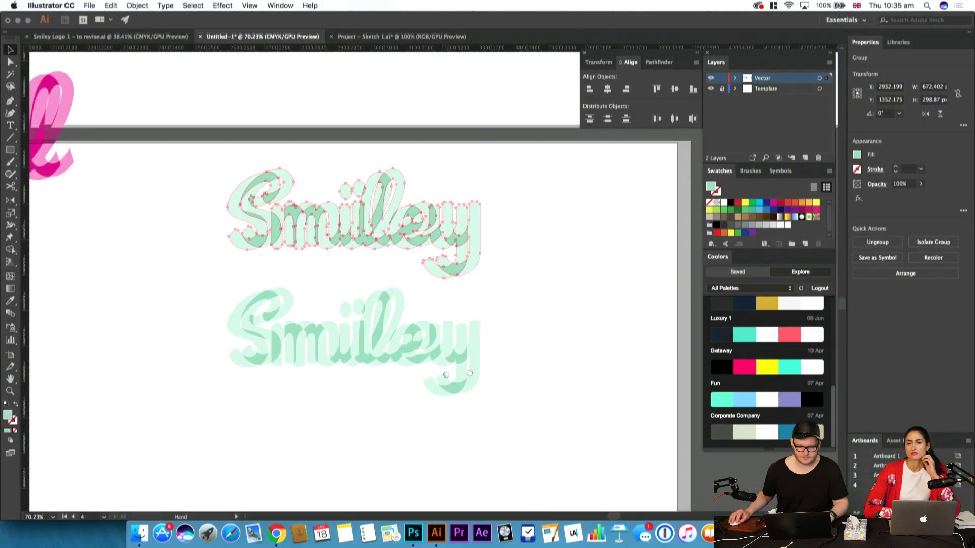
pyautogui.moveTo(498, 328); pyautogui.dragTo(475, 321)
pyautogui.moveTo(420, 185); pyautogui.dragTo(469, 194)
pyautogui.press('v')
pyautogui.click(489, 221)
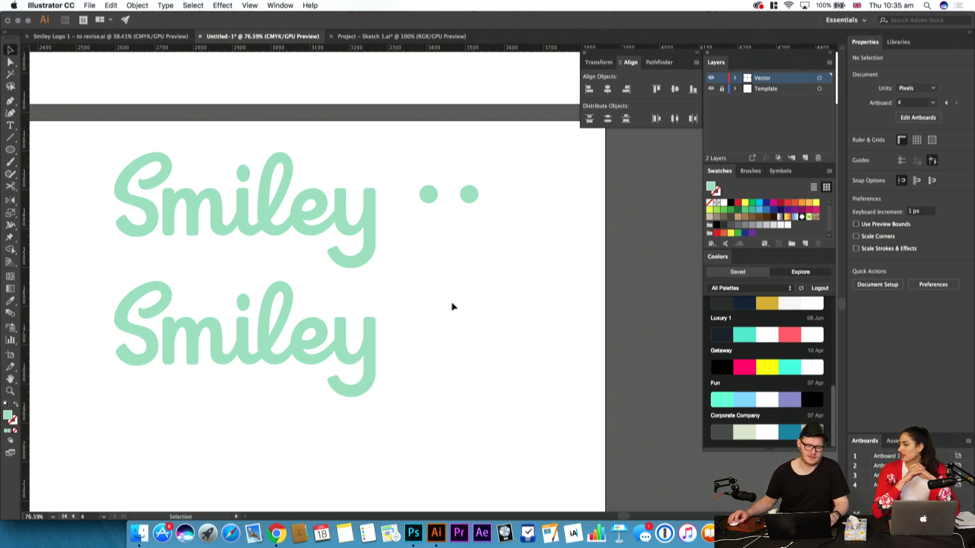
# Place a black curved smile about 177 × 48 px below the two eyes
pyautogui.press('z')
pyautogui.moveTo(372, 281); pyautogui.dragTo(338, 384)
pyautogui.press('v')
pyautogui.moveTo(311, 199); pyautogui.dragTo(482, 357)
pyautogui.moveTo(511, 326); pyautogui.dragTo(460, 349)
pyautogui.click(502, 337)
# Try to reshape the black smile, undo the edit and delete the smile
pyautogui.press('z')
pyautogui.click(441, 370)
pyautogui.press('z')
pyautogui.press('v')
pyautogui.click(477, 365)
pyautogui.press('a')
pyautogui.moveTo(373, 308); pyautogui.dragTo(503, 361)
pyautogui.press('super+z')
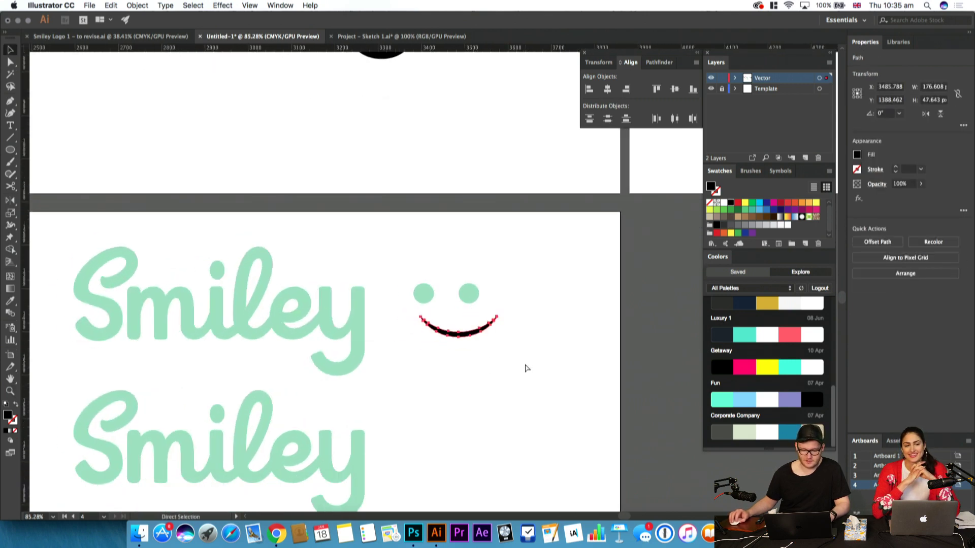
pyautogui.click(526, 367)
pyautogui.press('v')
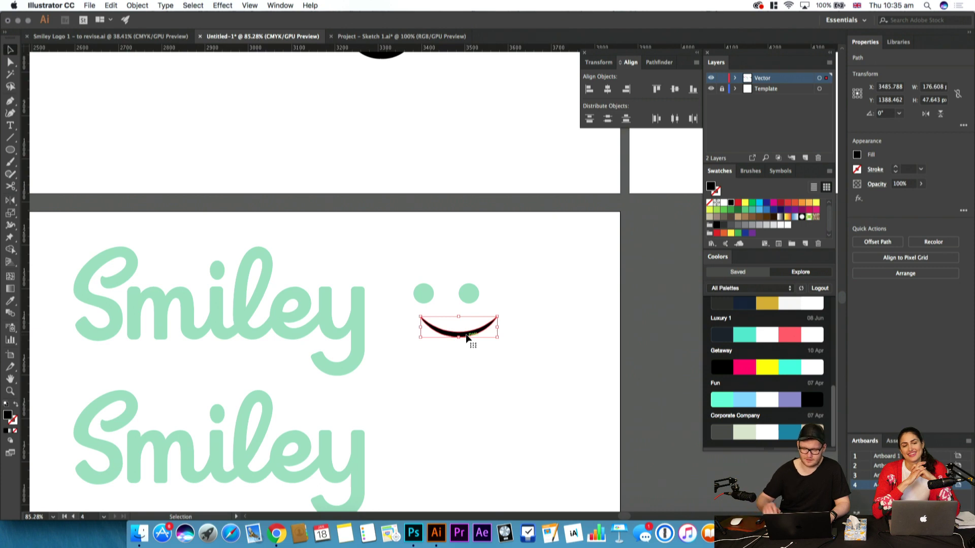
pyautogui.press('Delete')
# Draw a circle about 281 px wide over the eyes and fill it with the wordmark's mint green
pyautogui.press('l')
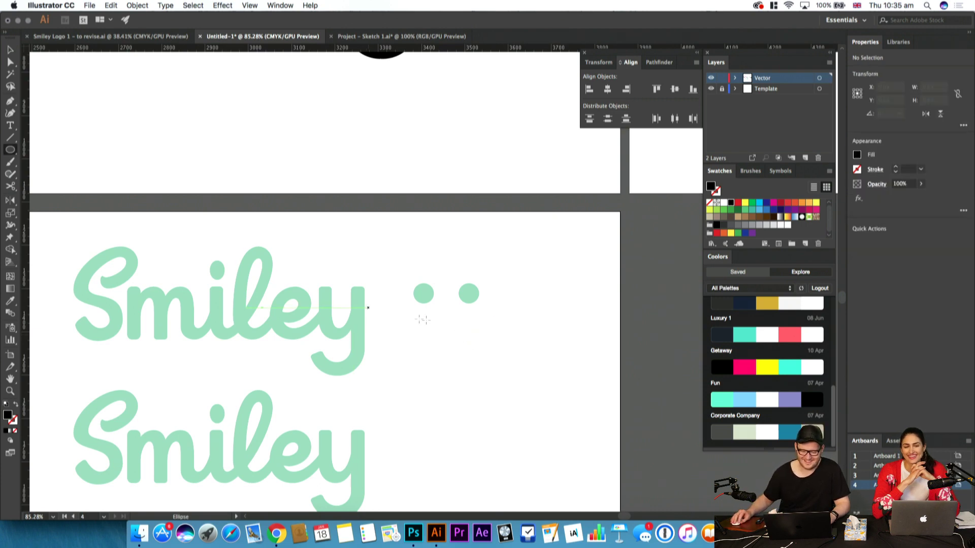
pyautogui.moveTo(500, 356)
pyautogui.mouseDown()
pyautogui.moveTo(544, 376)
pyautogui.moveTo(508, 290)
pyautogui.mouseUp()
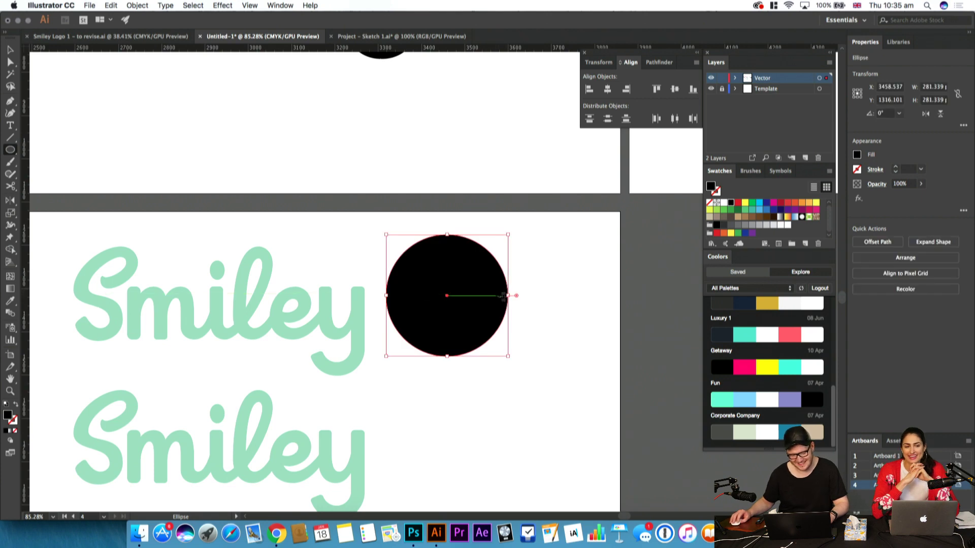
pyautogui.press('i')
pyautogui.click(364, 341)
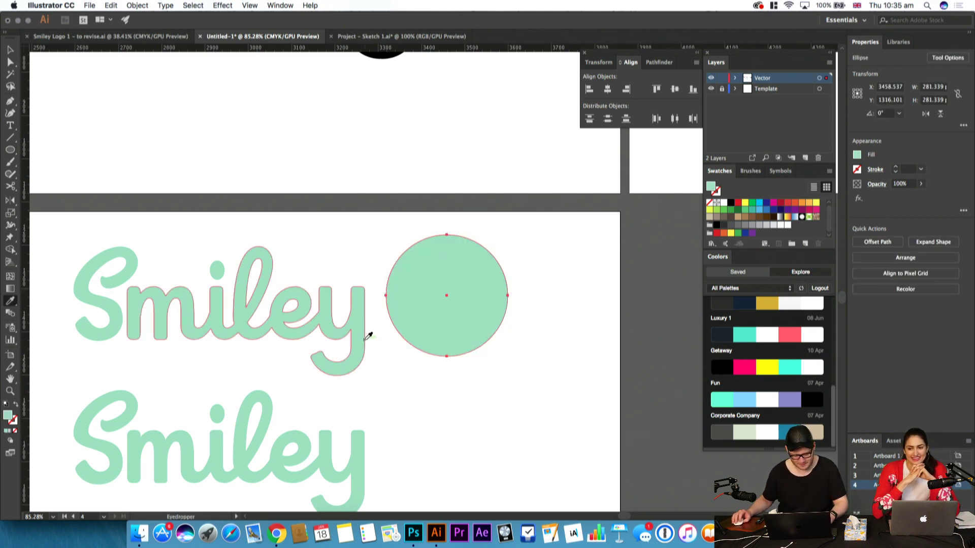
# Duplicate the circle about 41 px higher and subtract the copy from the original to form a crescent smile
pyautogui.press('v')
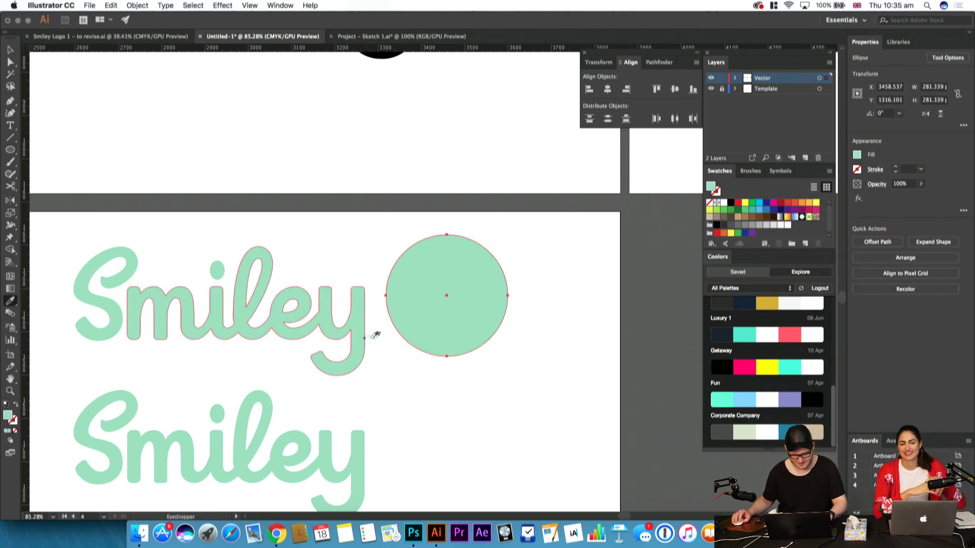
pyautogui.moveTo(459, 352); pyautogui.dragTo(465, 318)
pyautogui.click(507, 358)
pyautogui.keyDown('shift'); pyautogui.click(457, 341); pyautogui.keyUp('shift')
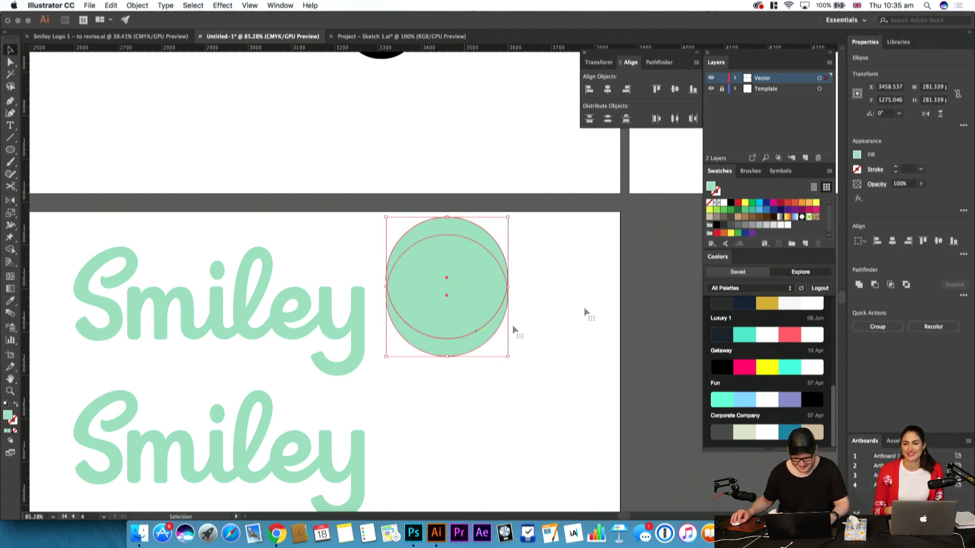
pyautogui.click(874, 285)
pyautogui.click(464, 362)
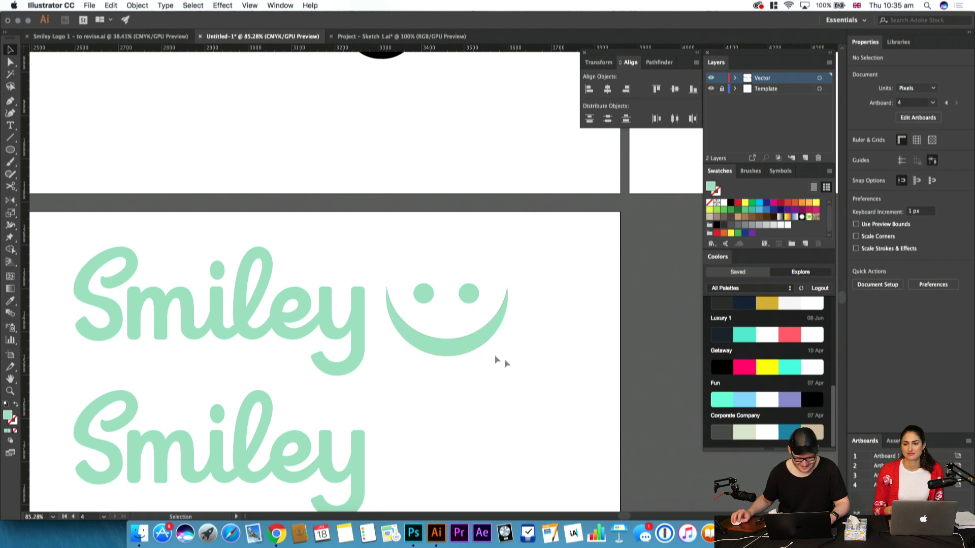
# Scale the crescent smile down to about 196 × 113 px and select the anchor point at its left tip
pyautogui.click(488, 332)
pyautogui.moveTo(508, 285); pyautogui.dragTo(490, 293)
pyautogui.click(534, 310)
pyautogui.press('z')
pyautogui.moveTo(457, 337); pyautogui.dragTo(571, 336)
pyautogui.click(424, 298)
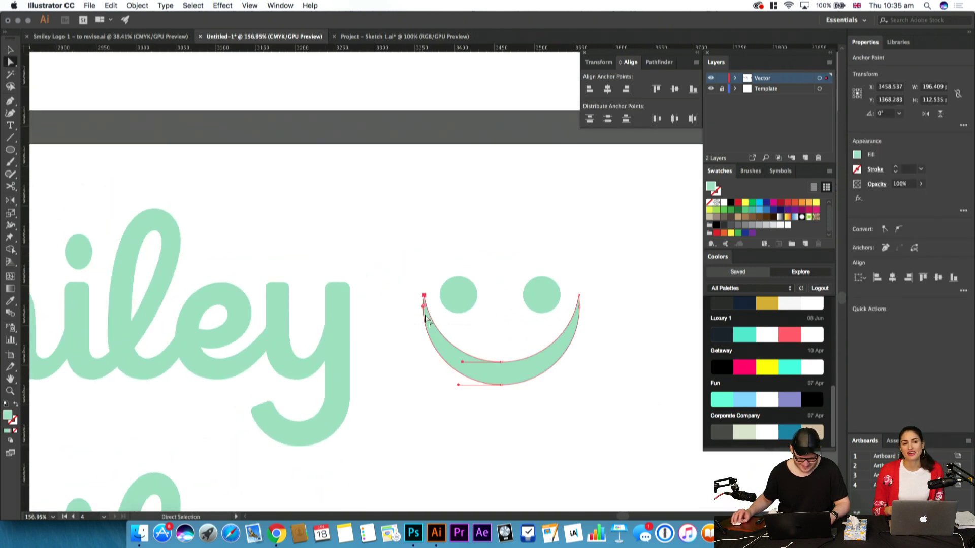
# Undo the crescent smile and the circles it was cut from
pyautogui.press('super+z')
pyautogui.press('super+z')
pyautogui.press('super+z')
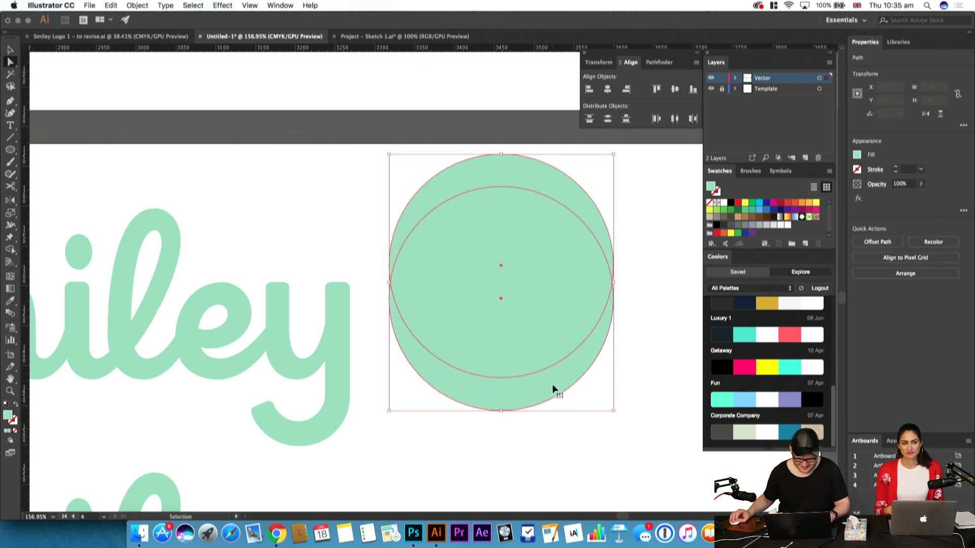
pyautogui.press('super+z')
pyautogui.press('super+z')
pyautogui.press('super+z')
# Try an unfilled 1 pt black ellipse about 315 × 160 px around the eyes, move it slightly and delete it
pyautogui.moveTo(550, 384); pyautogui.dragTo(466, 366)
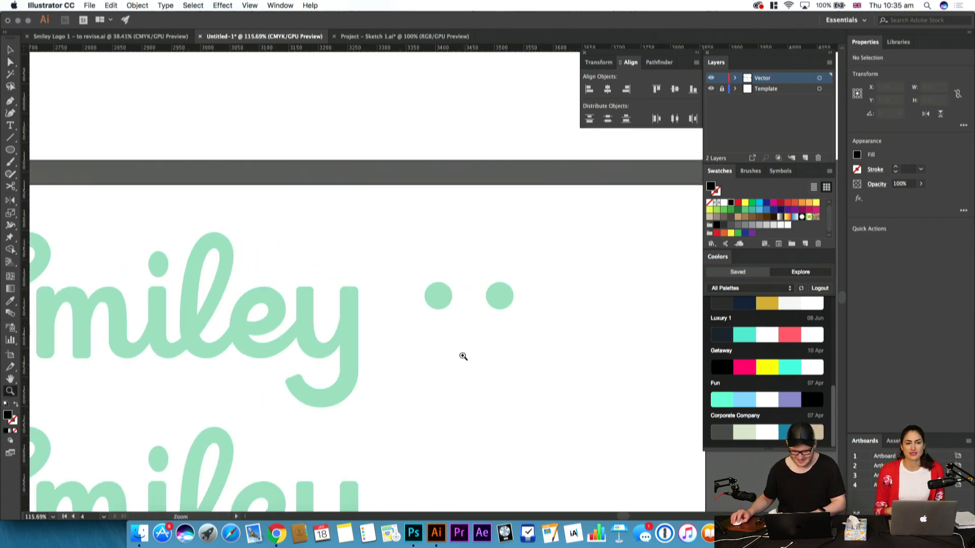
pyautogui.moveTo(409, 288); pyautogui.dragTo(566, 360)
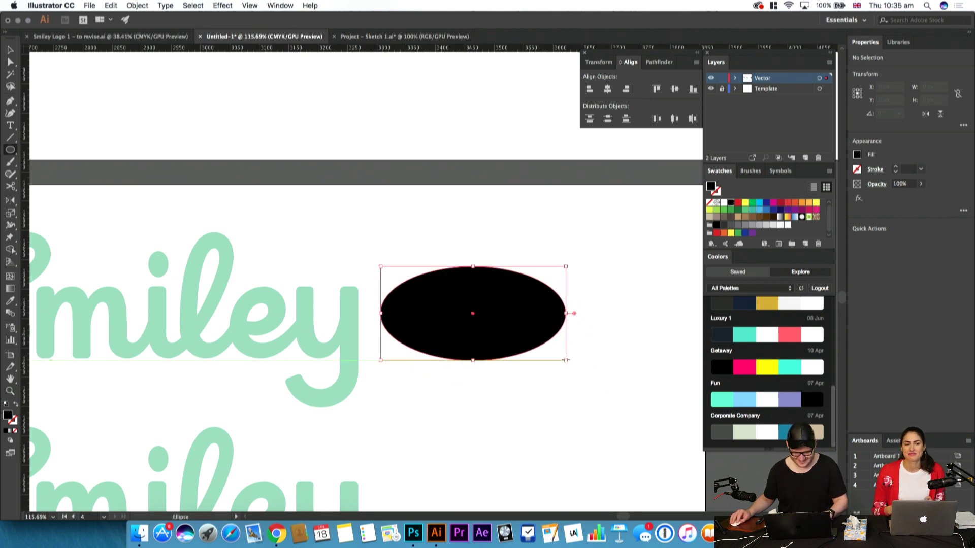
pyautogui.hotkey('shift', 'x')
pyautogui.press('c')
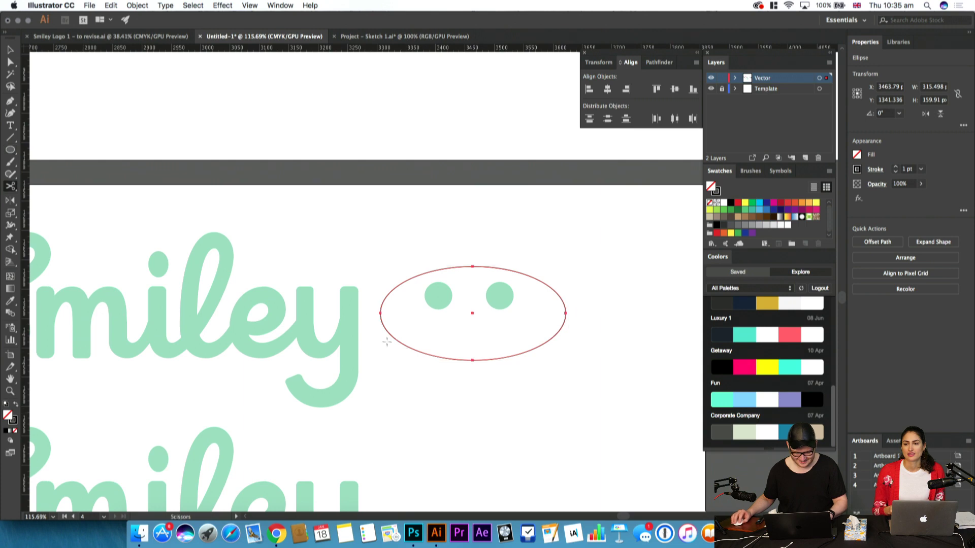
pyautogui.press('v')
pyautogui.moveTo(492, 360); pyautogui.dragTo(487, 352)
pyautogui.click(452, 322)
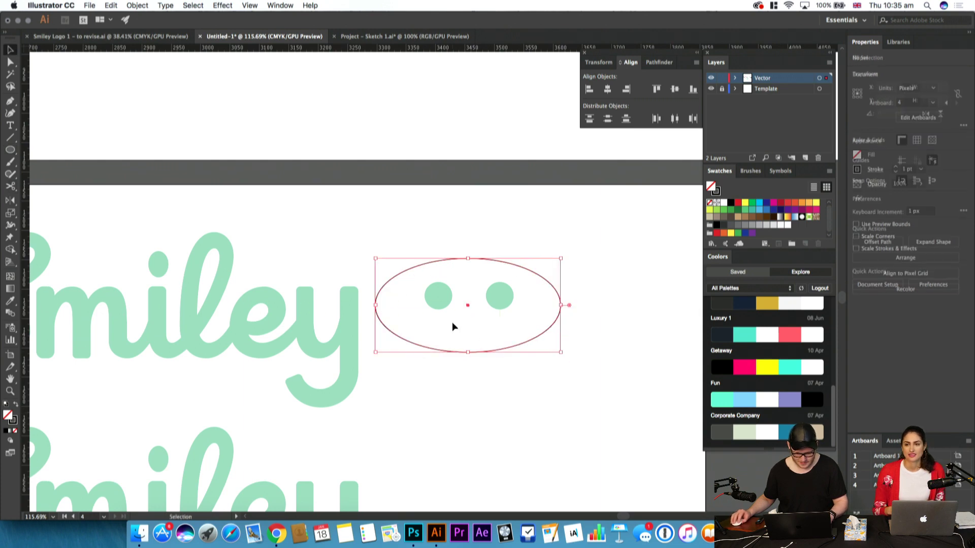
pyautogui.moveTo(535, 422); pyautogui.dragTo(448, 324)
pyautogui.press('Delete')
# Draw another ellipse around the eyes and undo all the ellipse attempts
pyautogui.press('l')
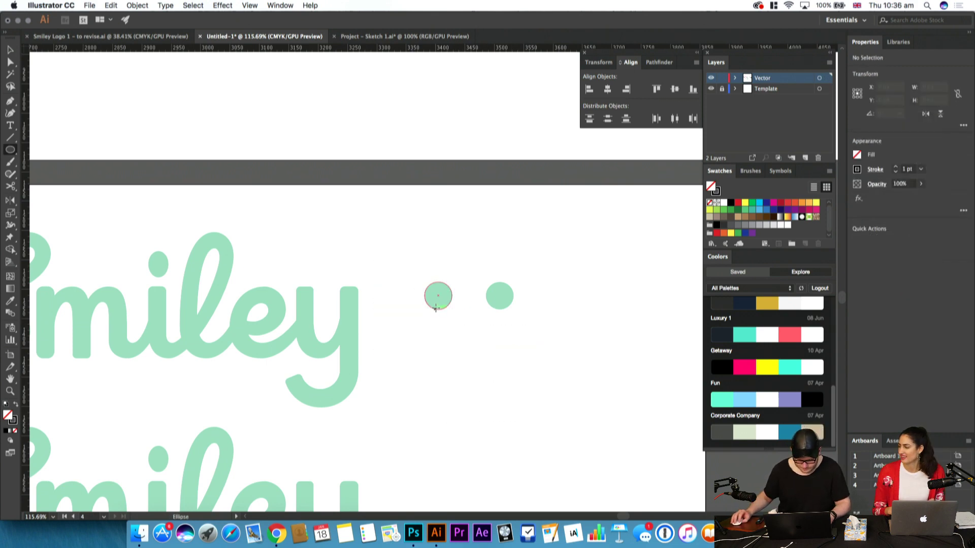
pyautogui.moveTo(419, 297); pyautogui.dragTo(561, 381)
pyautogui.press('super+z')
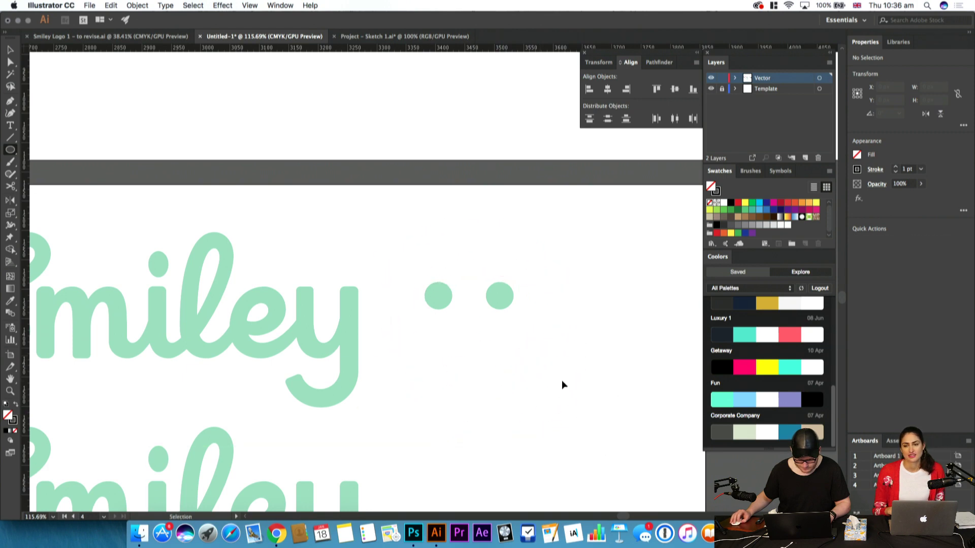
pyautogui.press('super+z')
pyautogui.press('super+z')
pyautogui.press('super+z')
pyautogui.press('super+z')
pyautogui.press('super+z')
pyautogui.press('super+z')
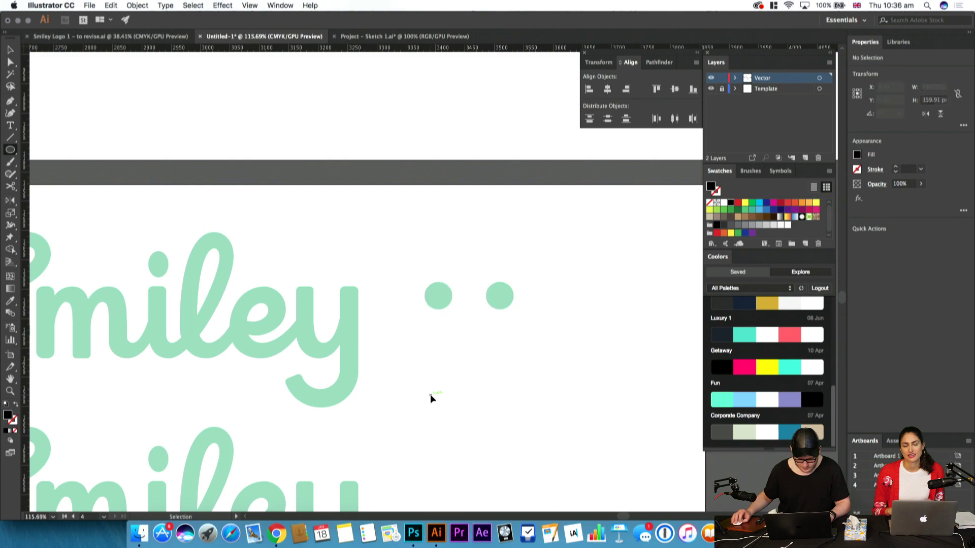
# Draw an arc about 143 px wide and high near the eyes as the smile line
pyautogui.press('z')
pyautogui.moveTo(434, 367); pyautogui.dragTo(306, 388)
pyautogui.moveTo(304, 285); pyautogui.dragTo(379, 463)
pyautogui.moveTo(620, 481); pyautogui.dragTo(197, 346)
pyautogui.moveTo(445, 352); pyautogui.dragTo(579, 344)
pyautogui.hscroll(-1, 579, 335)
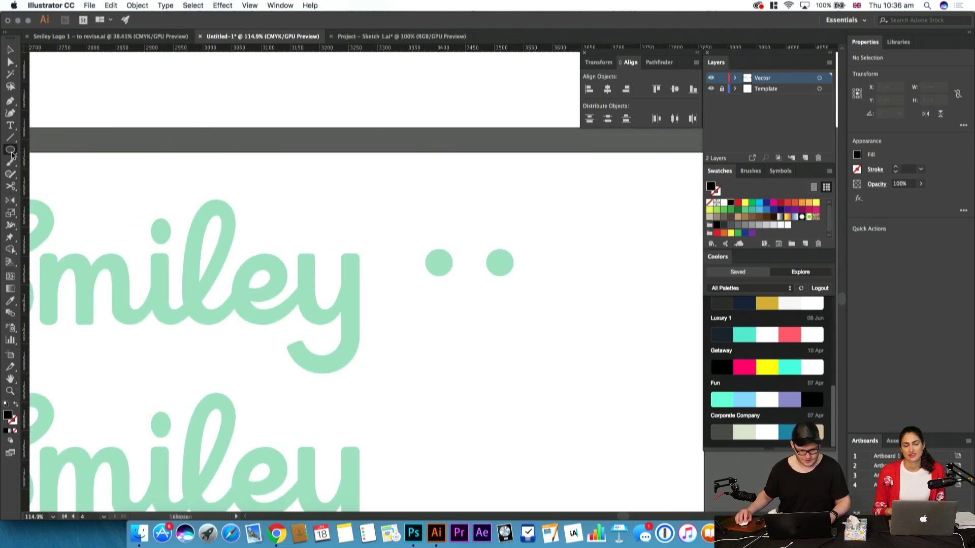
pyautogui.moveTo(12, 141); pyautogui.dragTo(51, 147)
pyautogui.moveTo(392, 249); pyautogui.dragTo(477, 306)
# Rotate the arc by about 16° and move it beneath the two eyes
pyautogui.press('r')
pyautogui.moveTo(553, 298); pyautogui.dragTo(543, 266)
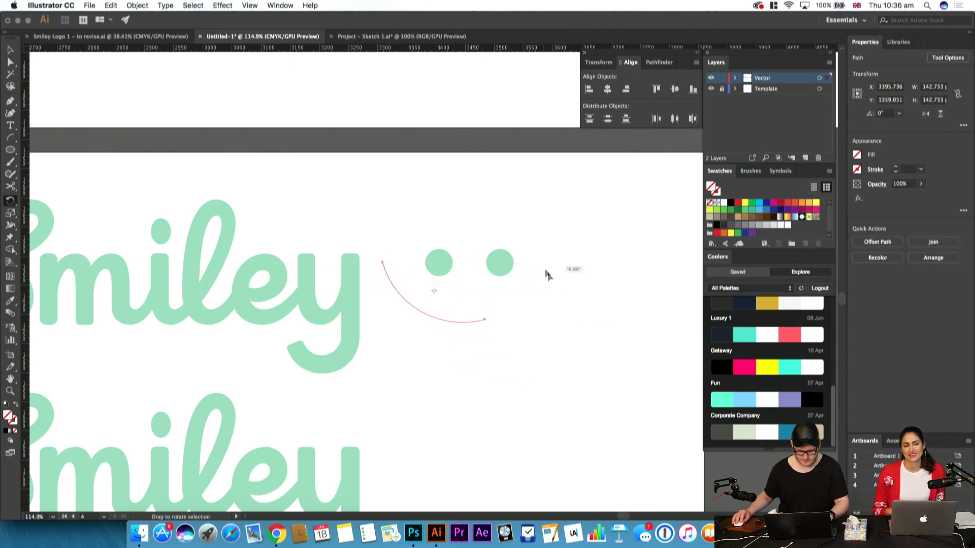
pyautogui.press('v')
pyautogui.press('Delete')
pyautogui.moveTo(505, 339); pyautogui.dragTo(505, 336)
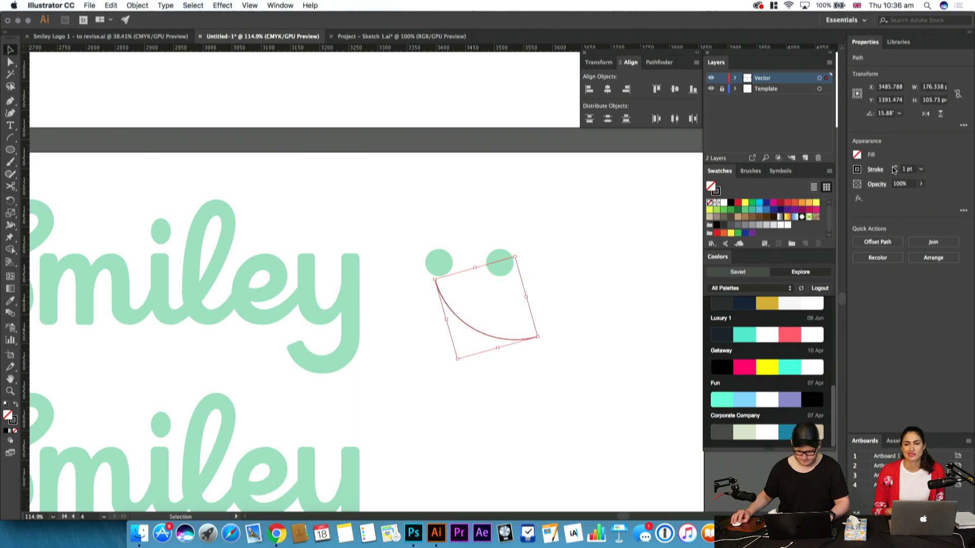
# Widen the black arc's stroke to about 18.7 pt in the middle, leaving its ends tapered
pyautogui.moveTo(692, 278); pyautogui.dragTo(676, 311)
pyautogui.hotkey('shift', 'e')
pyautogui.moveTo(451, 363); pyautogui.dragTo(465, 345)
pyautogui.press('v')
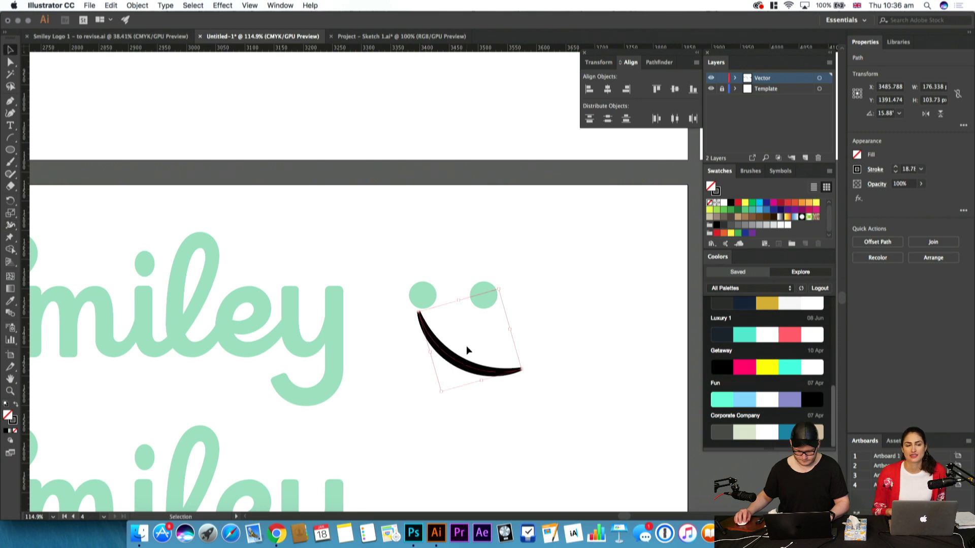
# Rotate the tapered smile further toward level and reposition it beneath the eyes
pyautogui.click(516, 386)
pyautogui.click(462, 359)
pyautogui.press('r')
pyautogui.moveTo(548, 338); pyautogui.dragTo(546, 315)
pyautogui.press('v')
pyautogui.click(523, 345)
pyautogui.moveTo(483, 359); pyautogui.dragTo(481, 355)
pyautogui.click(608, 398)
# Try moving the right eye slightly lower and undo the move
pyautogui.click(466, 362)
pyautogui.click(522, 303)
pyautogui.moveTo(489, 294); pyautogui.dragTo(486, 304)
pyautogui.click(627, 303)
pyautogui.press('super+z')
pyautogui.click(627, 302)
# Nudge the smile and rotate it to about 30.5° so it sits level and centred below the eyes
pyautogui.moveTo(477, 359); pyautogui.dragTo(477, 362)
pyautogui.press('r')
pyautogui.moveTo(563, 329); pyautogui.dragTo(570, 303)
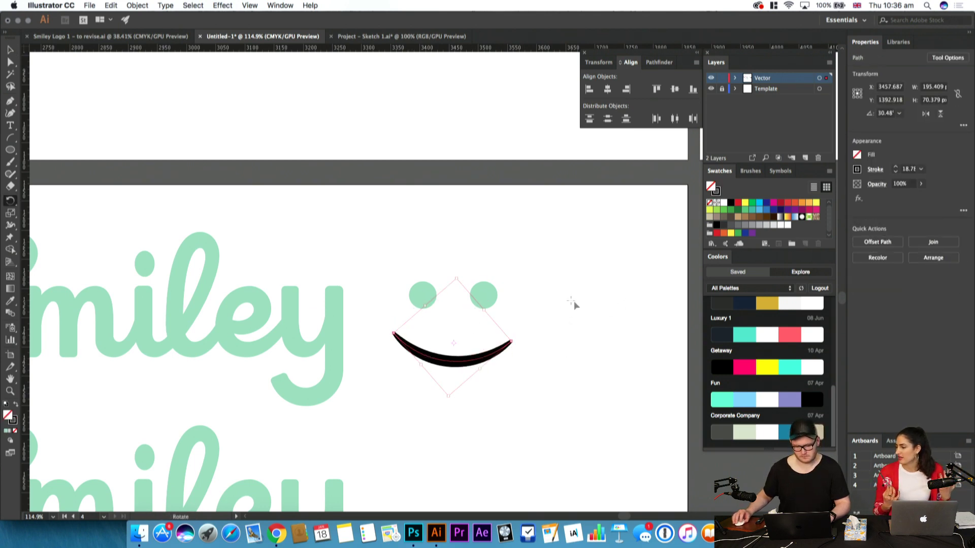
pyautogui.press('v')
pyautogui.click(571, 303)
# Examine the two Smiley wordmarks and the overlapping letter paths of the lower one
pyautogui.moveTo(439, 383); pyautogui.dragTo(548, 376)
pyautogui.moveTo(469, 366); pyautogui.dragTo(547, 335)
pyautogui.click(439, 328)
pyautogui.scroll(-5, 447, 318)
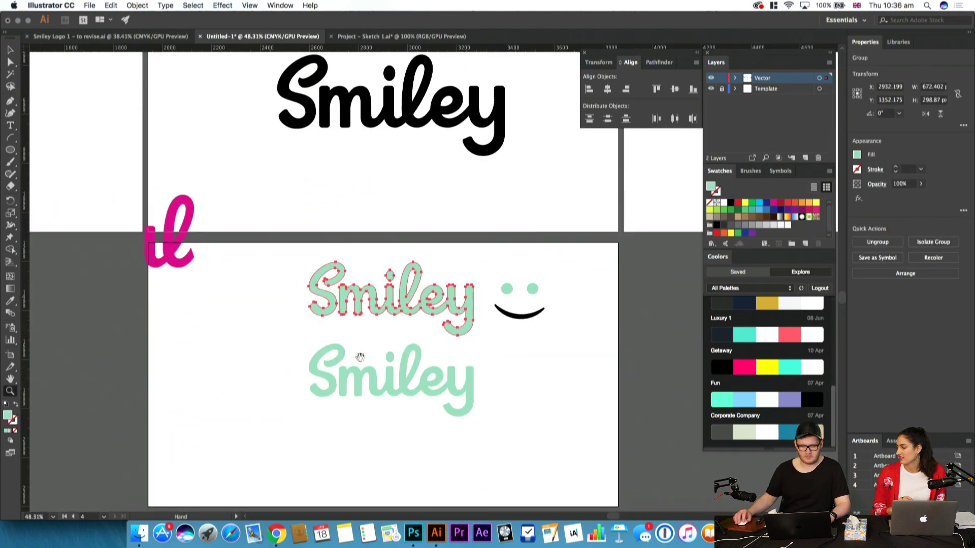
pyautogui.click(389, 371)
pyautogui.scroll(5, 399, 397)
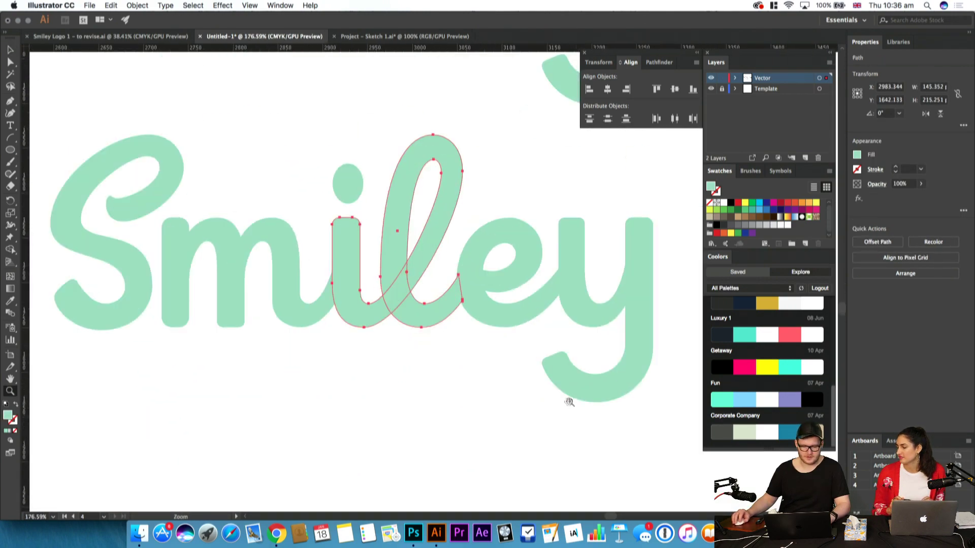
pyautogui.click(140, 224)
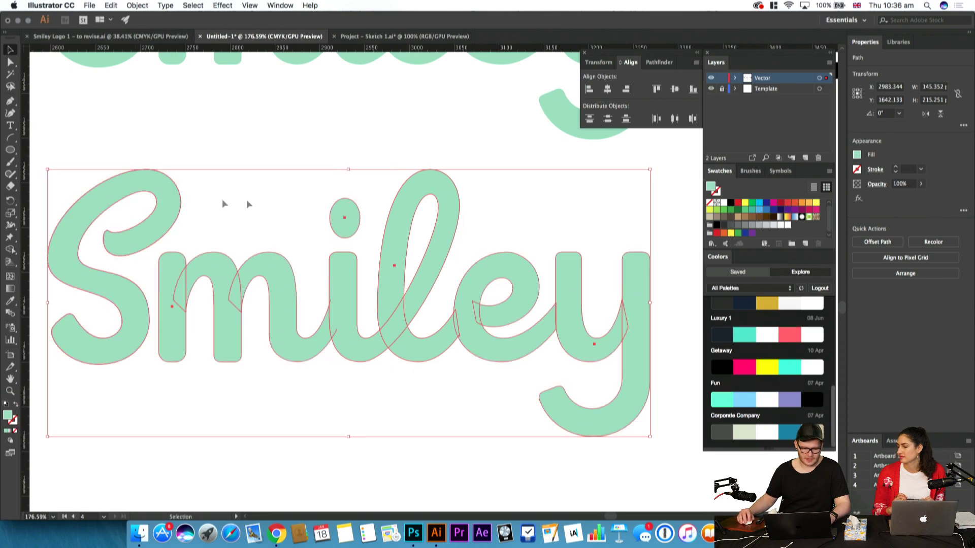
pyautogui.click(274, 202)
pyautogui.moveTo(335, 199); pyautogui.dragTo(166, 246)
pyautogui.moveTo(284, 196); pyautogui.dragTo(285, 369)
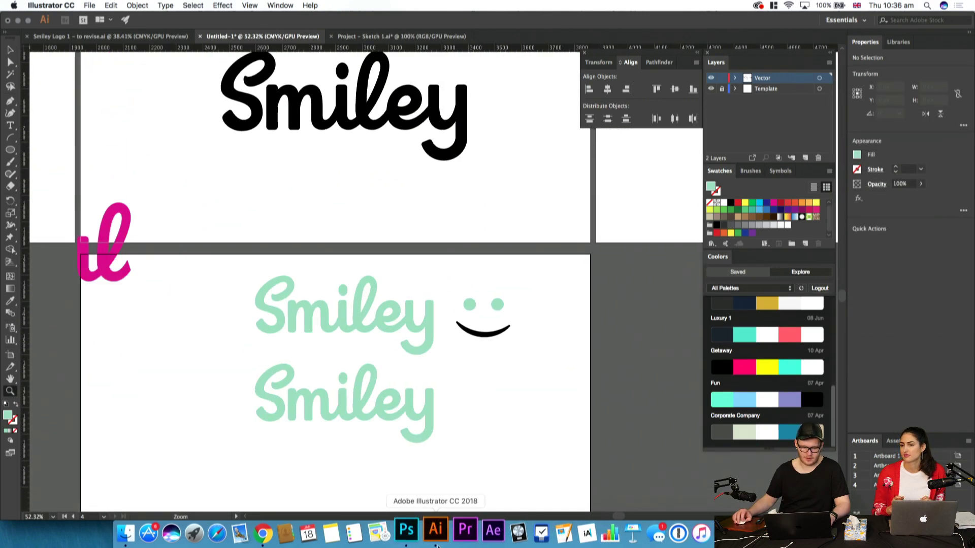
# Compare the overlapping letter paths of the lower Smiley wordmark with the merged outline of the upper one
pyautogui.press('v')
pyautogui.moveTo(210, 427); pyautogui.dragTo(417, 398)
pyautogui.rightClick(311, 410)
pyautogui.click(185, 404)
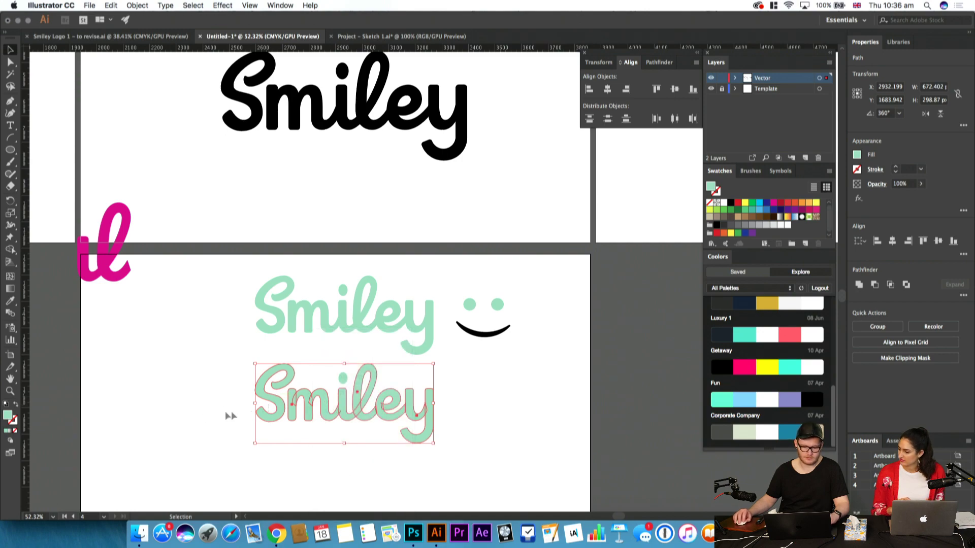
pyautogui.click(286, 416)
pyautogui.moveTo(391, 432); pyautogui.dragTo(425, 374)
pyautogui.click(404, 329)
pyautogui.press('z')
pyautogui.moveTo(351, 331); pyautogui.dragTo(455, 305)
pyautogui.press('v')
pyautogui.click(454, 364)
pyautogui.press('super+z')
pyautogui.press('z')
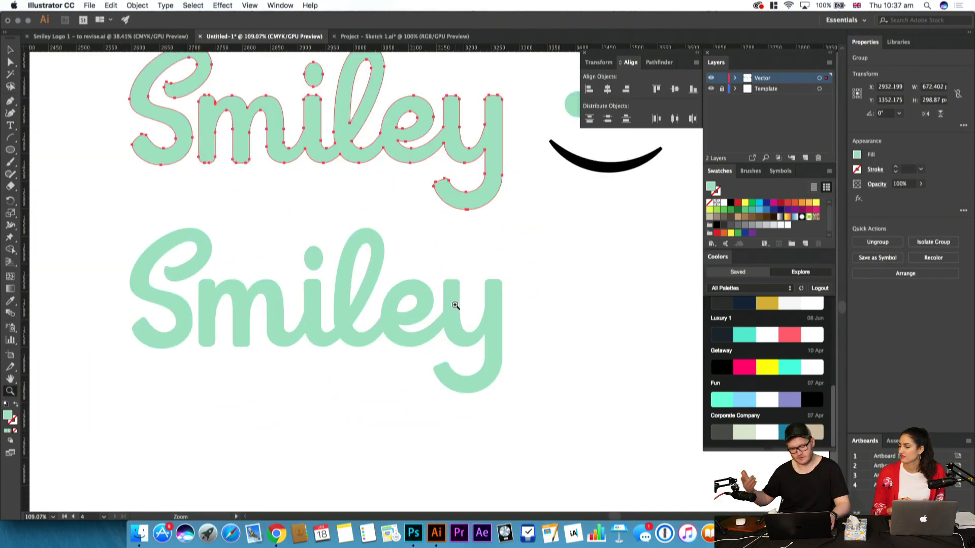
# Try applying the right eye's mint appearance directly to the black smile stroke
pyautogui.hscroll(8, 469, 255)
pyautogui.moveTo(409, 300); pyautogui.dragTo(453, 300)
pyautogui.press('v')
pyautogui.click(418, 293)
pyautogui.press('i')
pyautogui.scroll(-1, 424, 206)
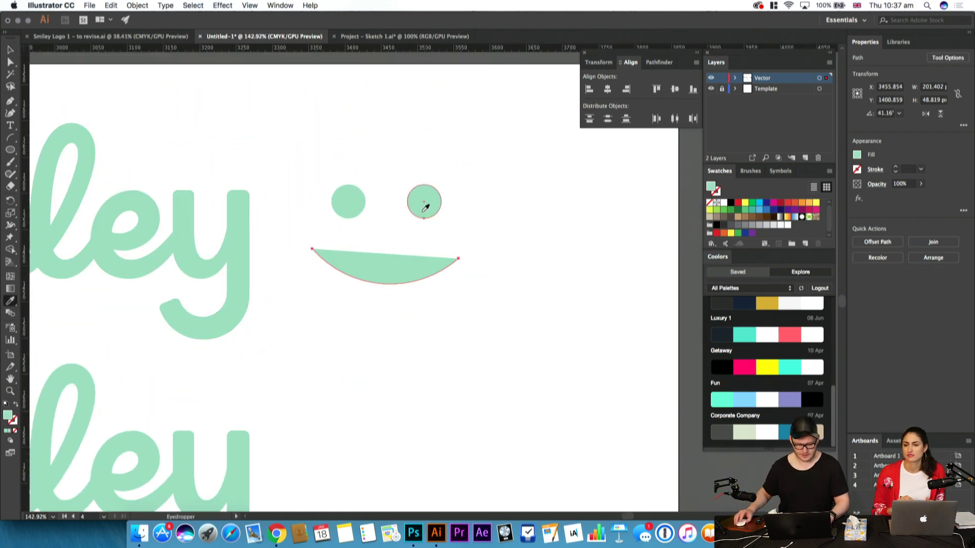
# Outline the smile's stroke and match its fill to the mint of the right eye
pyautogui.click(148, 5)
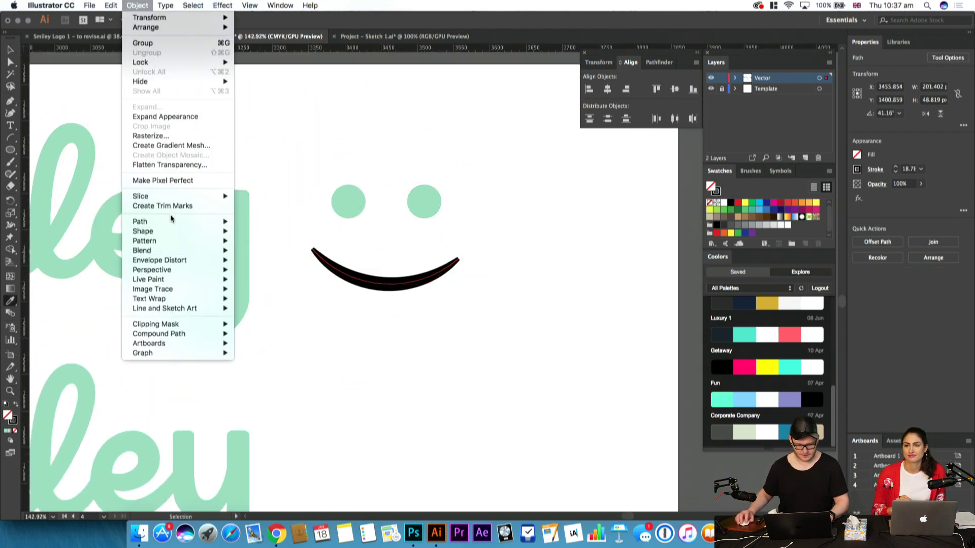
pyautogui.moveTo(171, 215)
pyautogui.click(265, 249)
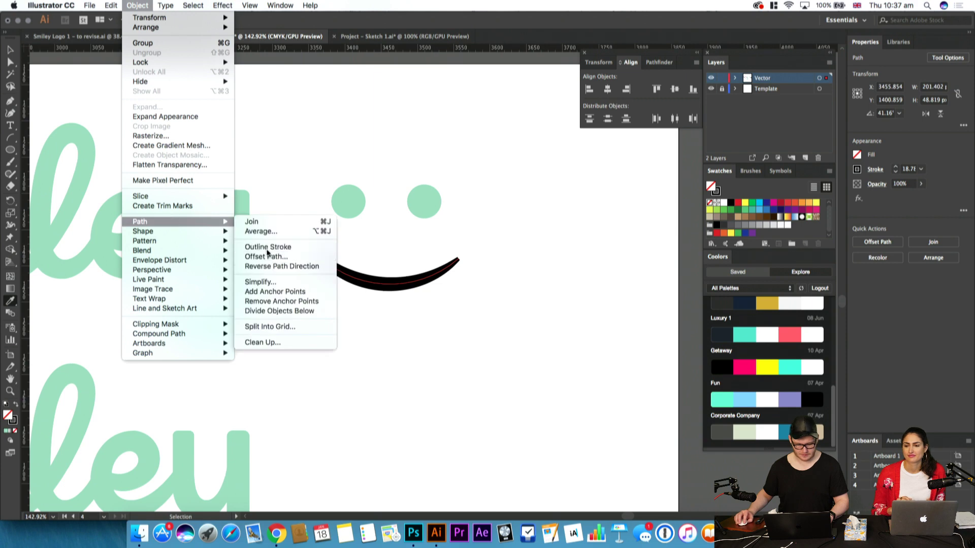
pyautogui.click(426, 201)
# Rotate the mint smile slightly counterclockwise until it is level and nudge it up beneath the eyes
pyautogui.press('r')
pyautogui.moveTo(493, 228); pyautogui.dragTo(498, 218)
pyautogui.press('v')
pyautogui.press('super+shift+a')
pyautogui.moveTo(440, 272); pyautogui.dragTo(446, 263)
pyautogui.press('super+shift+a')
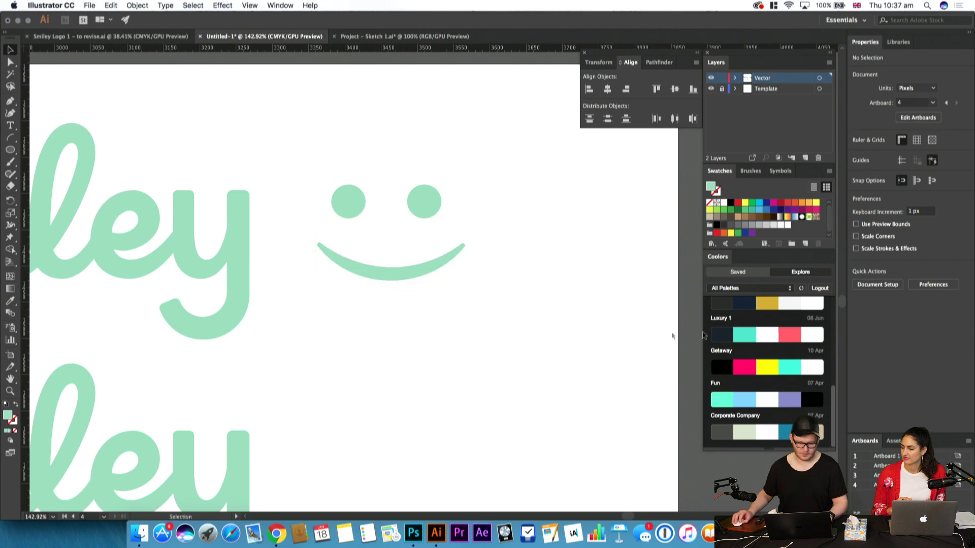
# Rotate the smile further counterclockwise so its right end rises into a lopsided grin
pyautogui.click(415, 274)
pyautogui.press('r')
pyautogui.moveTo(521, 240); pyautogui.dragTo(522, 226)
pyautogui.press('v')
pyautogui.click(483, 246)
# Try enlarging the right eye to about 47 px and undo the resize
pyautogui.click(429, 206)
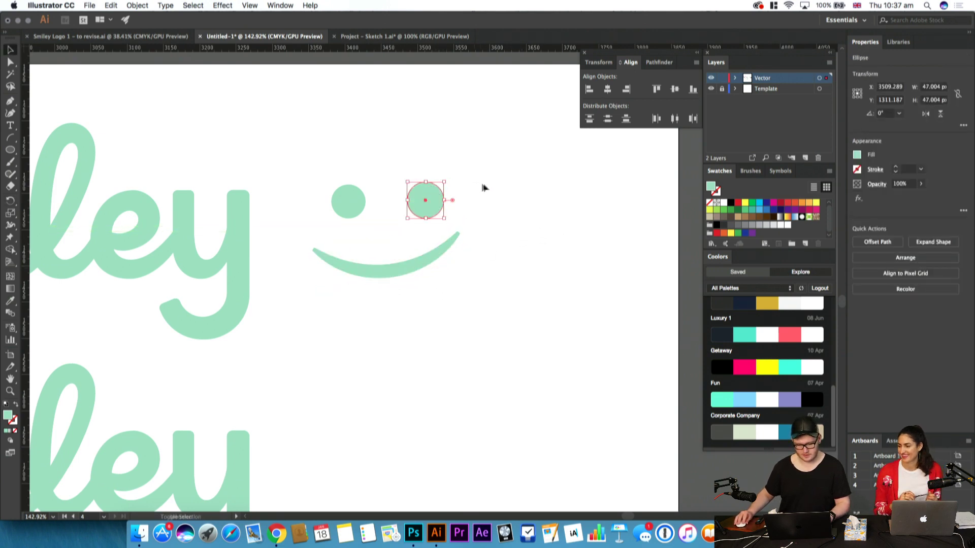
pyautogui.hscroll(-1, 478, 187)
pyautogui.click(493, 189)
pyautogui.press('super+z')
# Flatten the right eye into a winking ellipse about 44.5 by 15 px and move it closer to the left eye
pyautogui.moveTo(446, 184); pyautogui.dragTo(439, 192)
pyautogui.click(468, 205)
pyautogui.moveTo(474, 246); pyautogui.dragTo(448, 245)
pyautogui.click(522, 226)
pyautogui.click(426, 205)
pyautogui.moveTo(440, 192); pyautogui.dragTo(412, 209)
pyautogui.click(475, 190)
pyautogui.click(489, 202)
pyautogui.click(418, 213)
pyautogui.click(420, 219)
pyautogui.click(418, 212)
pyautogui.moveTo(414, 218); pyautogui.dragTo(424, 257)
pyautogui.click(446, 215)
pyautogui.click(412, 211)
pyautogui.click(496, 200)
# Adjust the tilted smile's position beneath the round eye and the winking eye
pyautogui.moveTo(418, 303); pyautogui.dragTo(414, 301)
pyautogui.click(468, 301)
pyautogui.click(487, 324)
pyautogui.moveTo(321, 244); pyautogui.dragTo(320, 243)
pyautogui.click(394, 258)
pyautogui.click(393, 255)
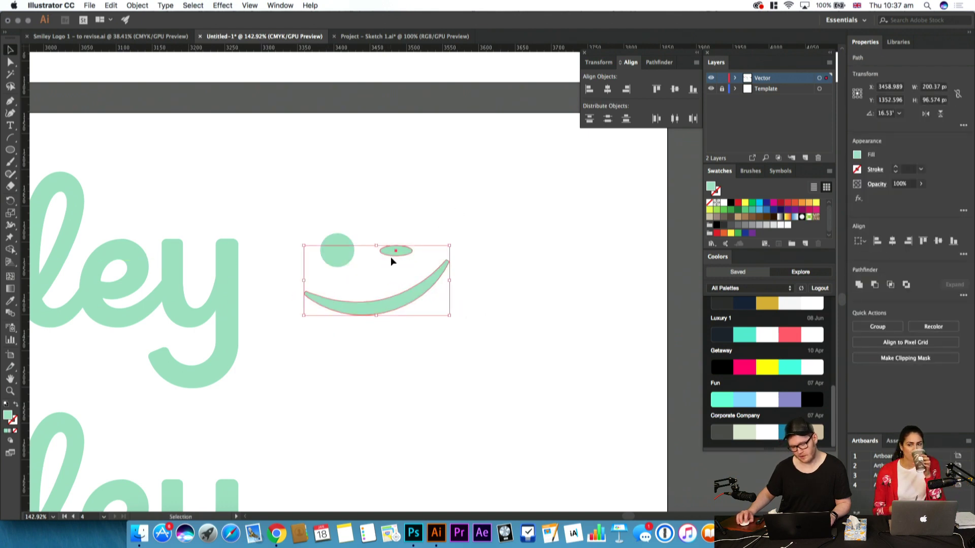
pyautogui.click(403, 265)
pyautogui.click(397, 254)
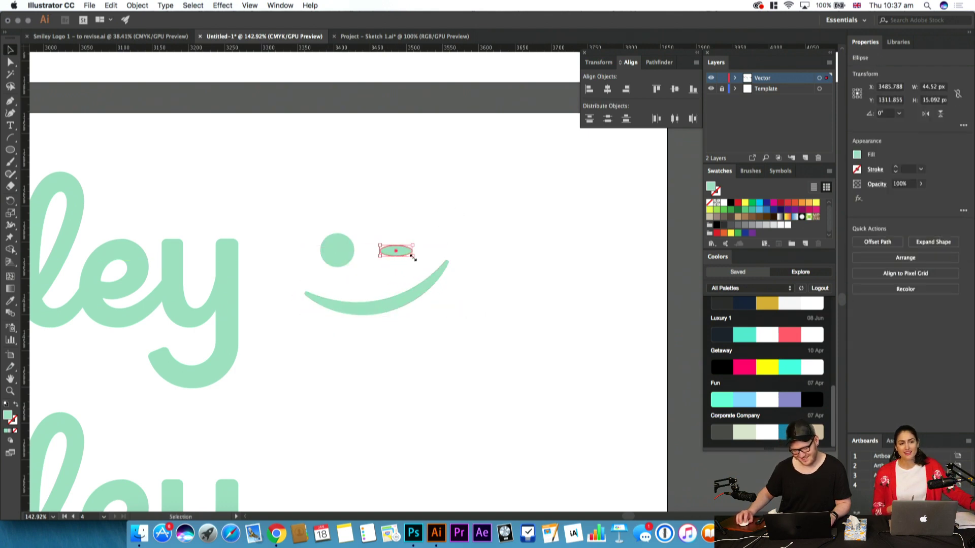
pyautogui.click(506, 260)
pyautogui.moveTo(472, 263); pyautogui.dragTo(416, 345)
pyautogui.moveTo(459, 319); pyautogui.dragTo(615, 321)
pyautogui.moveTo(571, 355); pyautogui.dragTo(513, 303)
pyautogui.click(468, 260)
pyautogui.moveTo(475, 237); pyautogui.dragTo(470, 242)
pyautogui.click(512, 221)
pyautogui.click(461, 252)
# Copy the winking face, switch to Photoshop and paste it into the mint document as a shape layer
pyautogui.scroll(-5, 508, 238)
pyautogui.moveTo(383, 175); pyautogui.dragTo(505, 266)
pyautogui.press('a')
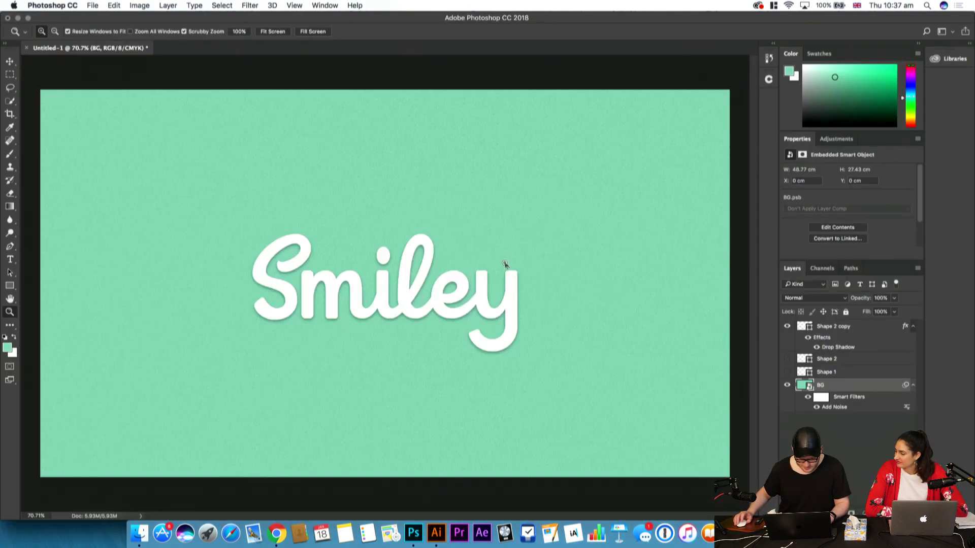
pyautogui.press('super+v')
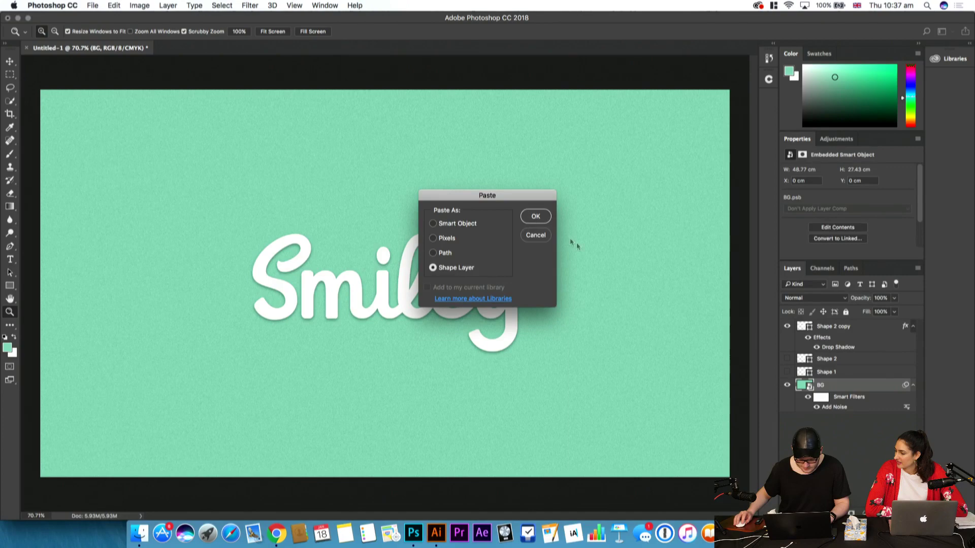
pyautogui.press('Return')
# Change the pasted face's fill to the white sampled from the wordmark's letter S
pyautogui.press('v')
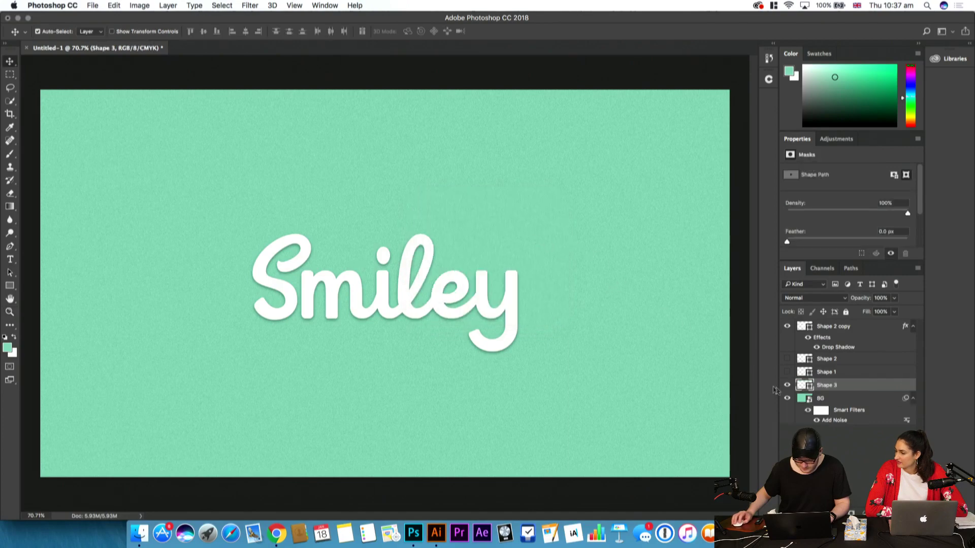
pyautogui.doubleClick(800, 385)
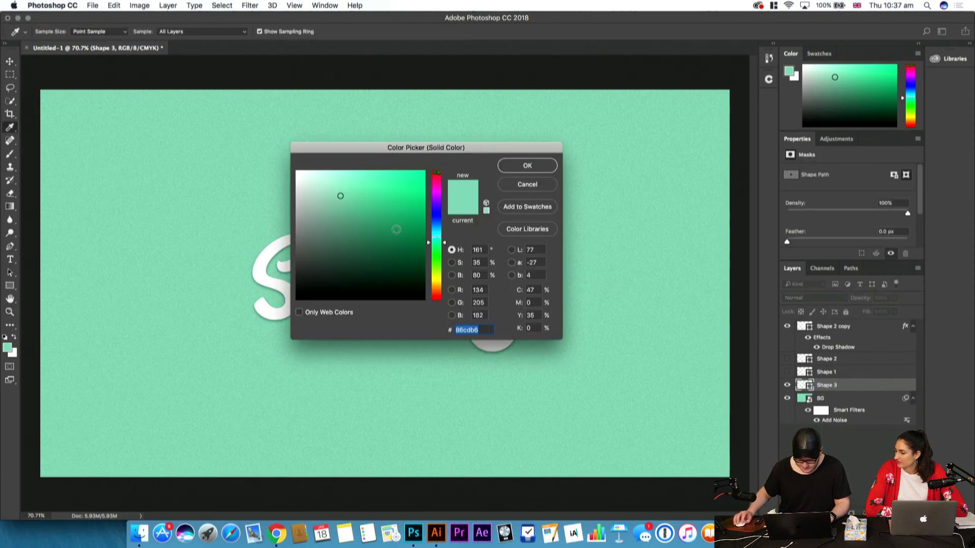
pyautogui.click(278, 282)
pyautogui.click(526, 172)
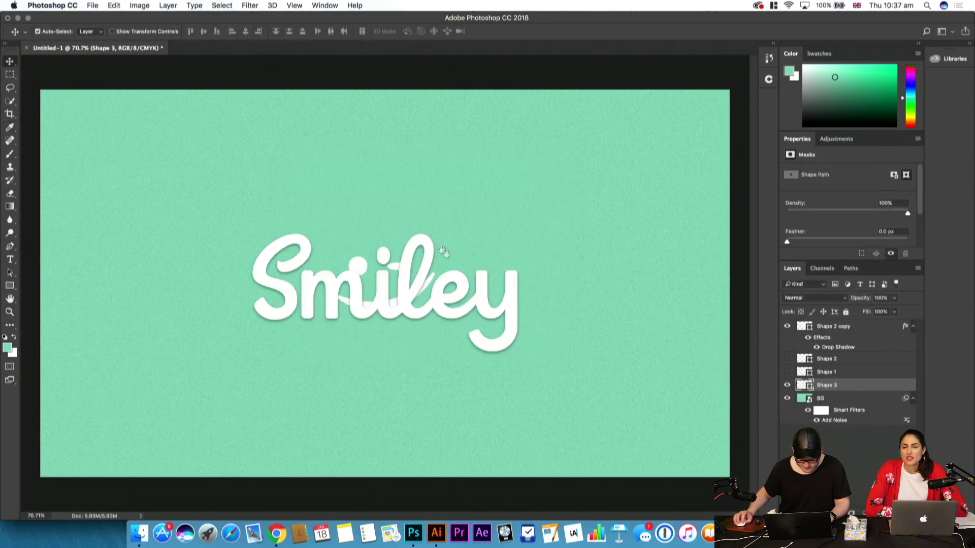
# Try moving the white face out from behind the wordmark and undo the moves
pyautogui.moveTo(376, 273); pyautogui.dragTo(544, 282)
pyautogui.press('super+z')
pyautogui.click(822, 386)
pyautogui.moveTo(589, 373); pyautogui.dragTo(690, 376)
pyautogui.press('super+z')
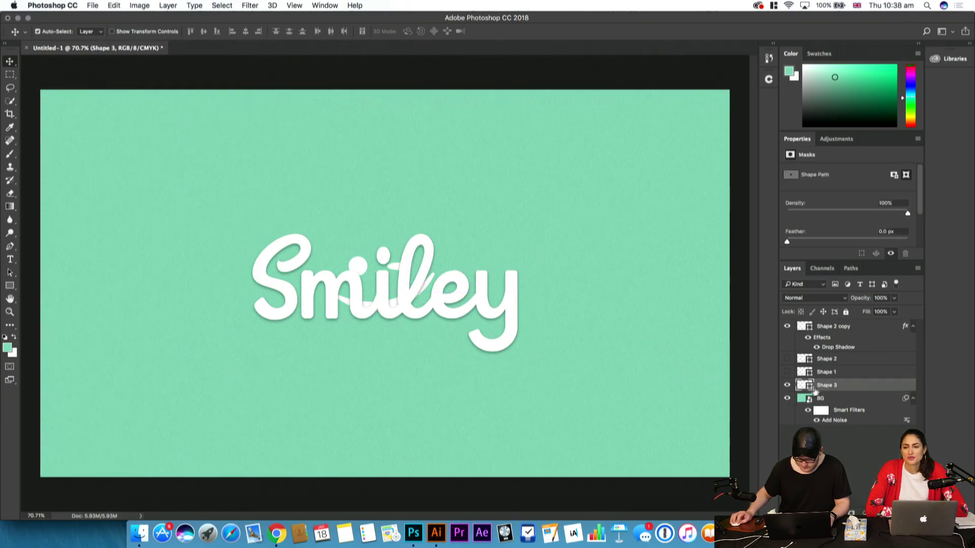
pyautogui.moveTo(303, 275); pyautogui.dragTo(691, 283)
pyautogui.press('super+z')
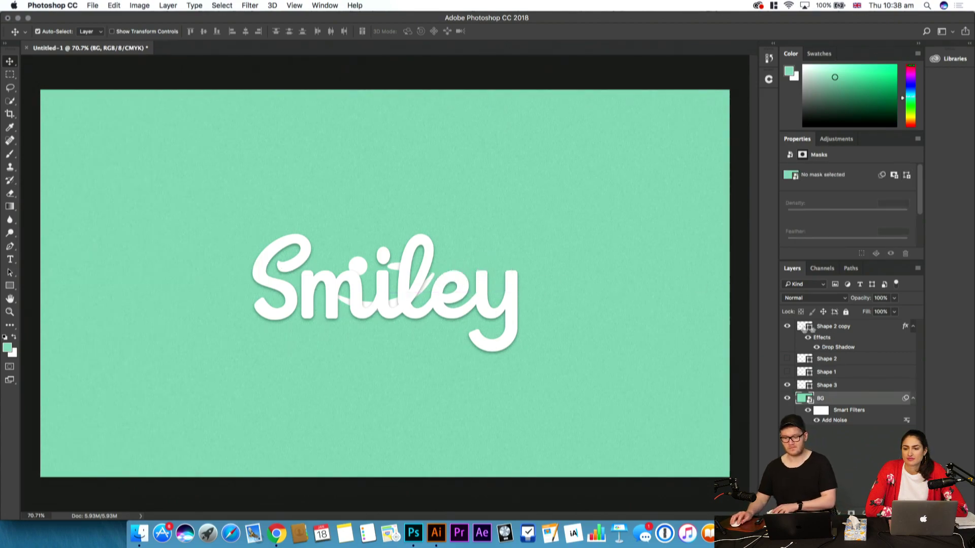
# Hide the Shape 2 copy wordmark and move the Shape 3 face to the right of the canvas centre
pyautogui.click(788, 327)
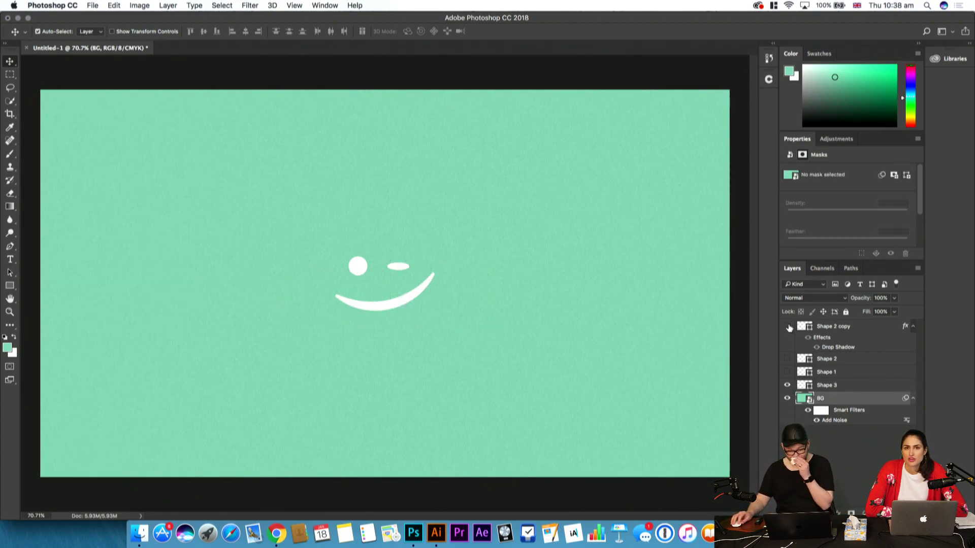
pyautogui.click(838, 386)
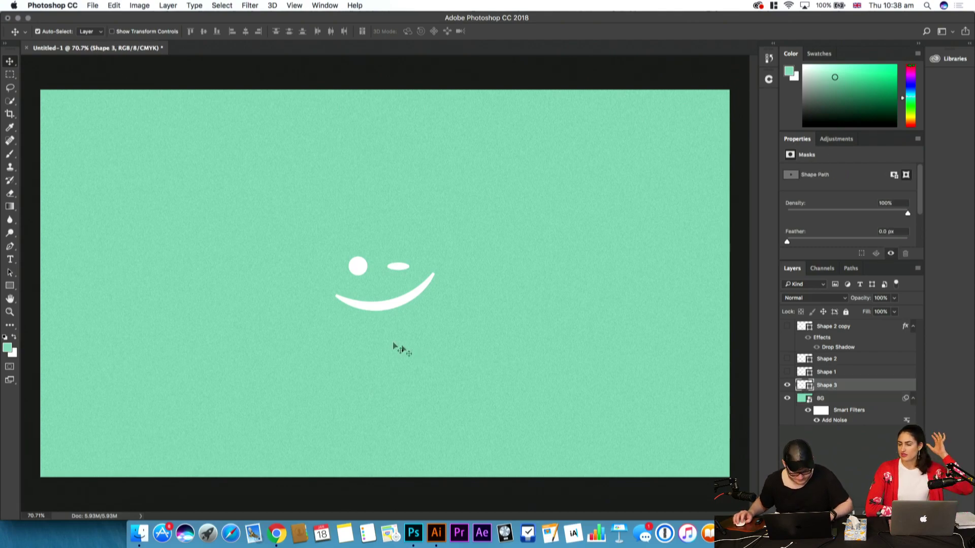
pyautogui.moveTo(387, 308); pyautogui.dragTo(492, 309)
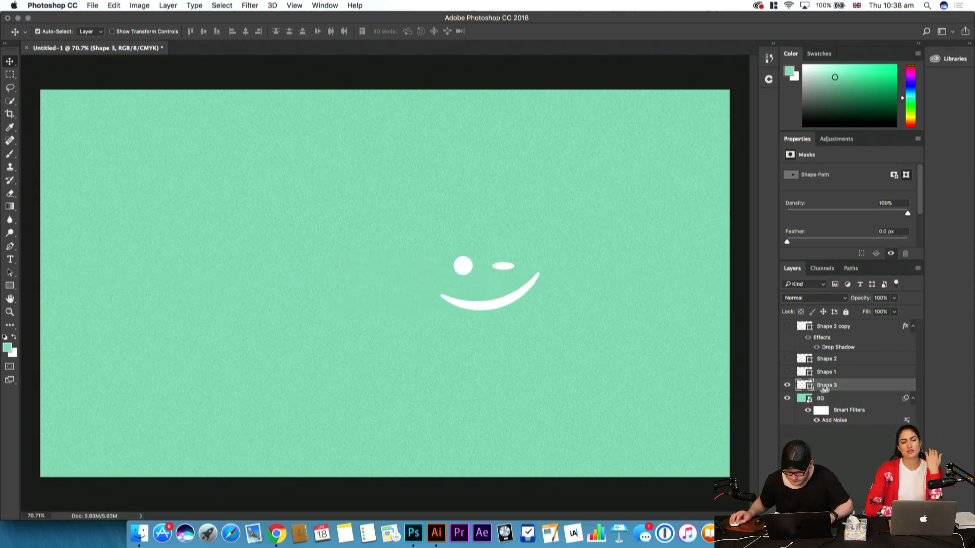
# Rename the Shape 3 layer to "icon"
pyautogui.doubleClick(815, 389)
pyautogui.write('icon')
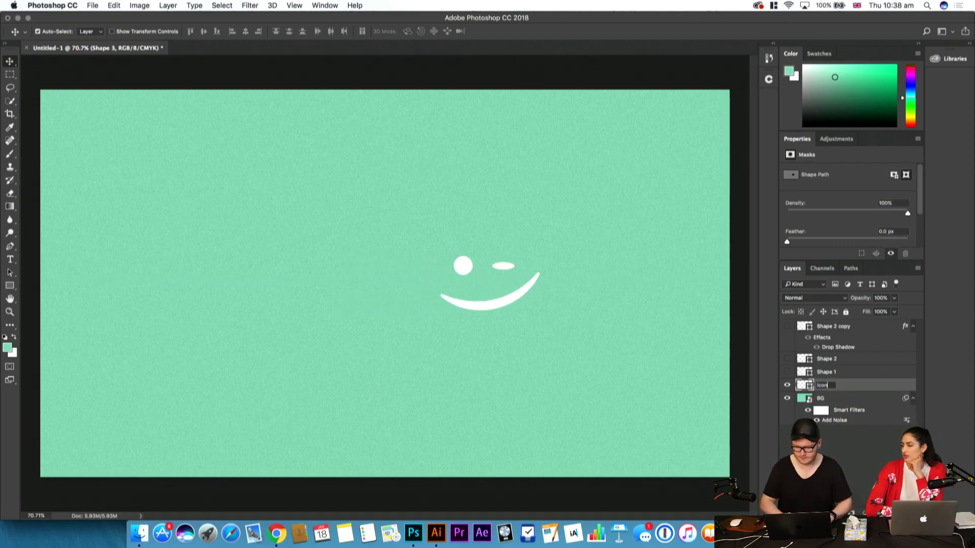
pyautogui.press('Return')
pyautogui.click(787, 373)
pyautogui.click(788, 373)
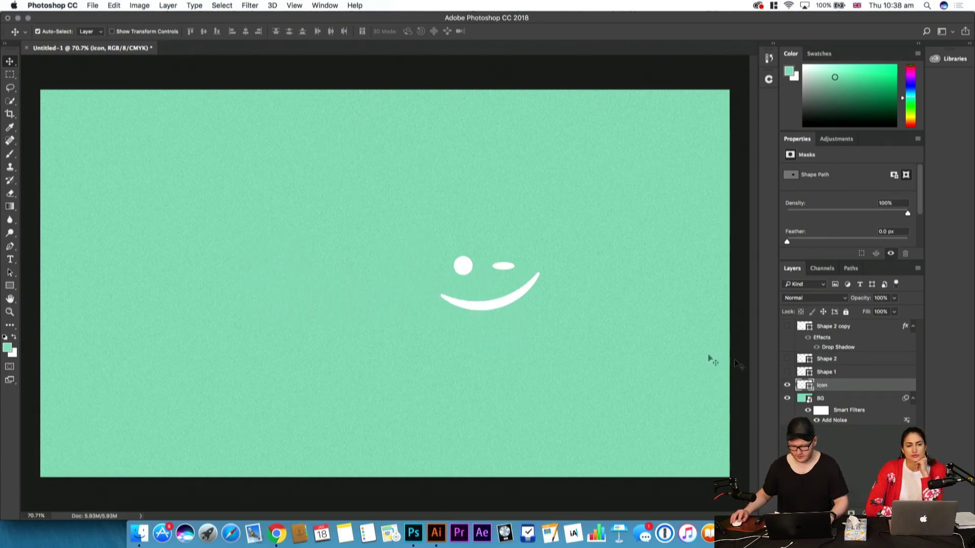
# Move the icon further right and show the Shape 2 copy wordmark again, leaving Shape 1 hidden
pyautogui.moveTo(469, 278); pyautogui.dragTo(536, 279)
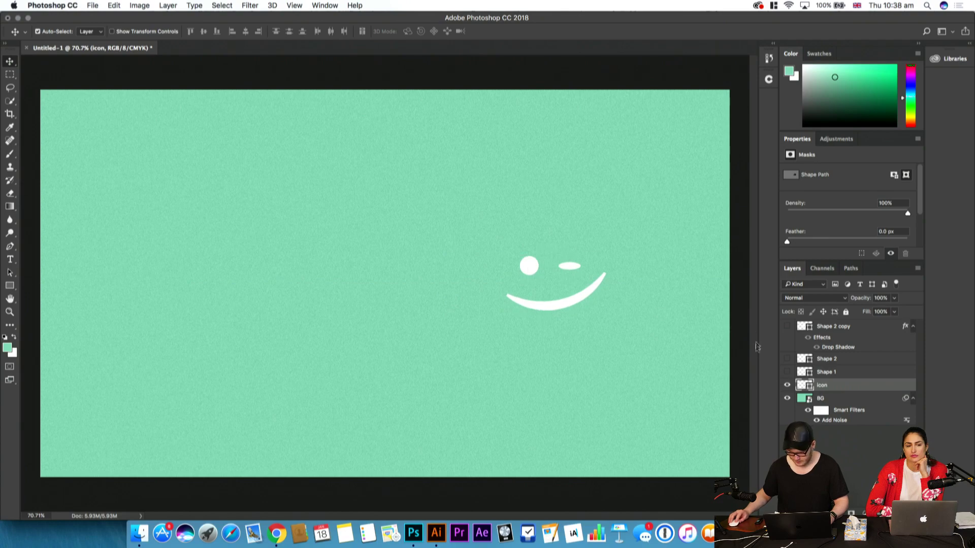
pyautogui.click(787, 372)
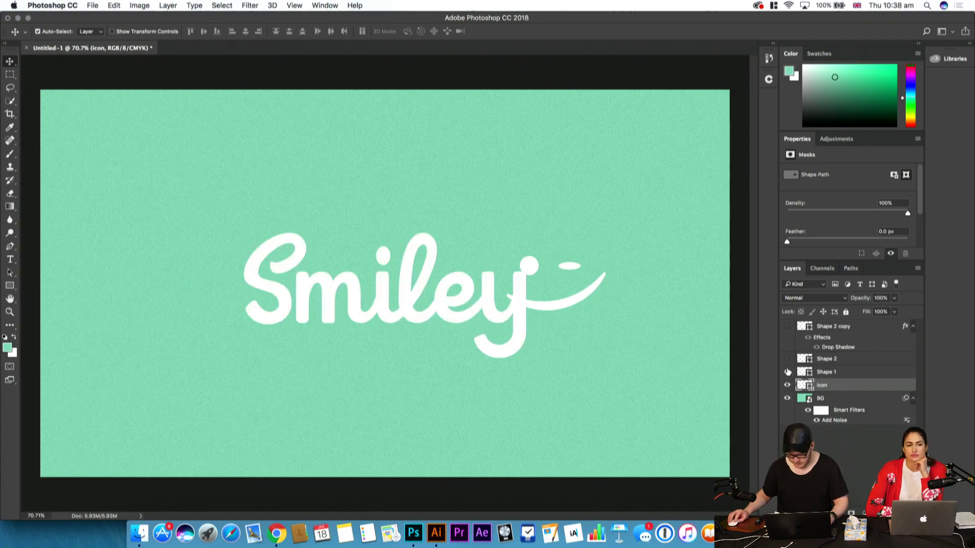
pyautogui.click(787, 372)
pyautogui.click(787, 326)
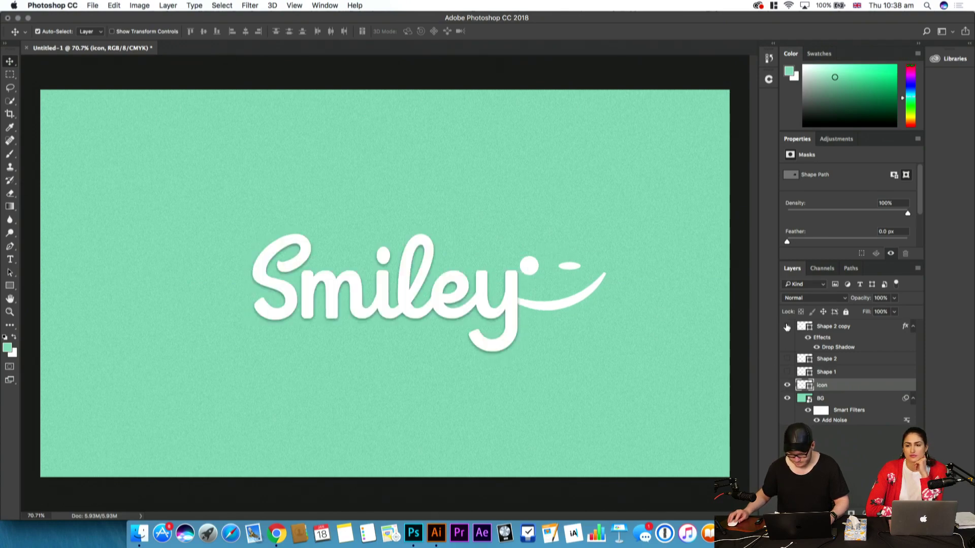
pyautogui.click(787, 327)
pyautogui.click(831, 327)
pyautogui.click(787, 327)
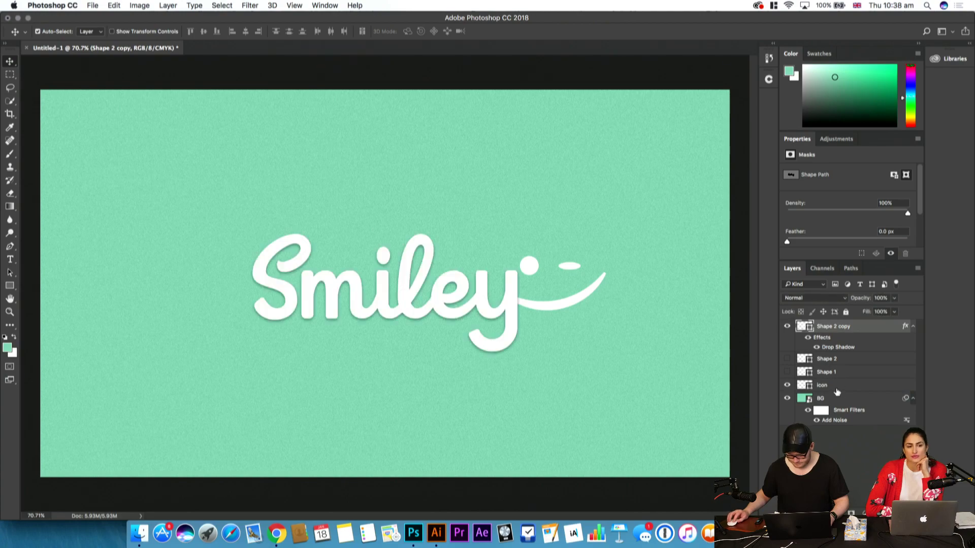
# Move the icon clear of the letter y and copy the wordmark's drop shadow onto the icon layer
pyautogui.click(837, 390)
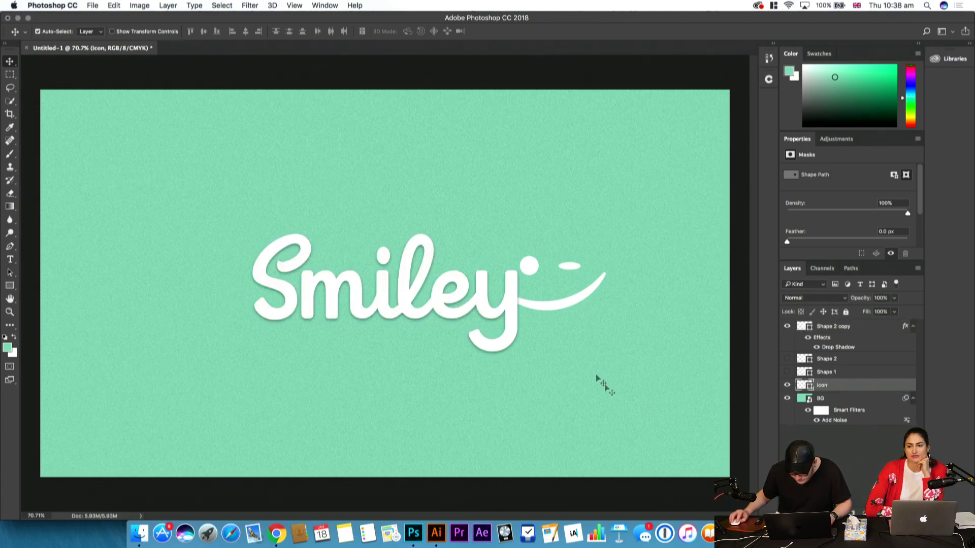
pyautogui.moveTo(570, 309); pyautogui.dragTo(612, 319)
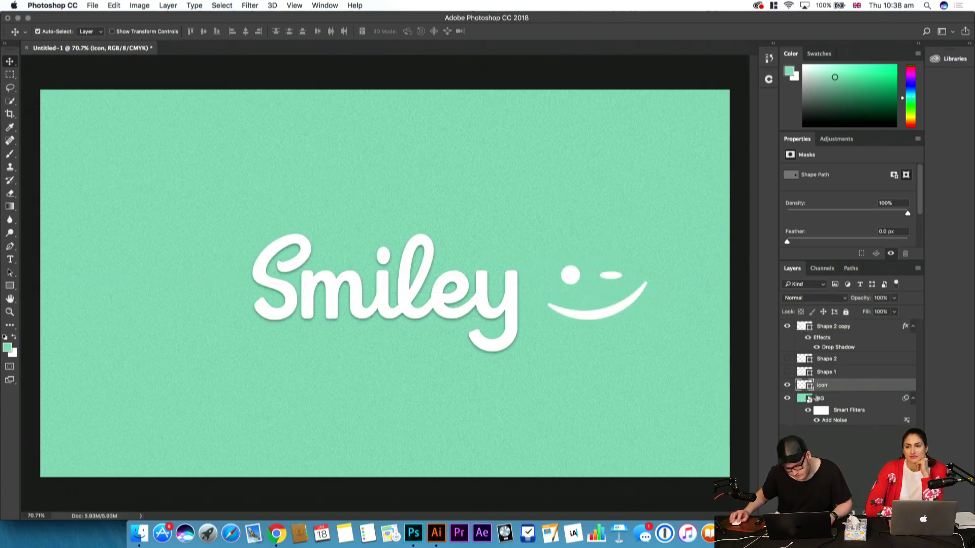
pyautogui.moveTo(905, 326); pyautogui.dragTo(906, 386)
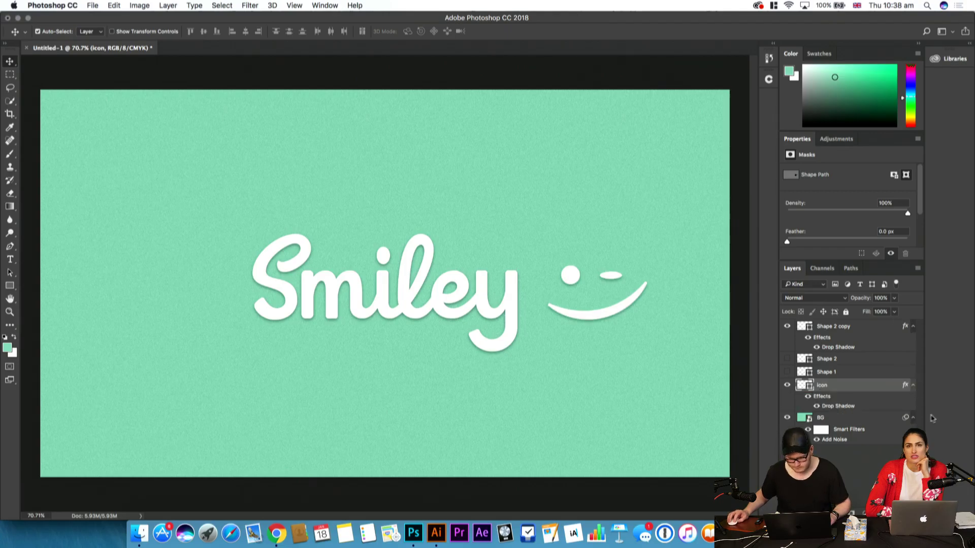
# Place the icon layer directly below Shape 2 copy and move the icon slightly closer to the wordmark
pyautogui.moveTo(819, 385); pyautogui.dragTo(813, 343)
pyautogui.click(848, 418)
pyautogui.click(843, 359)
pyautogui.moveTo(607, 324); pyautogui.dragTo(599, 320)
pyautogui.click(848, 360)
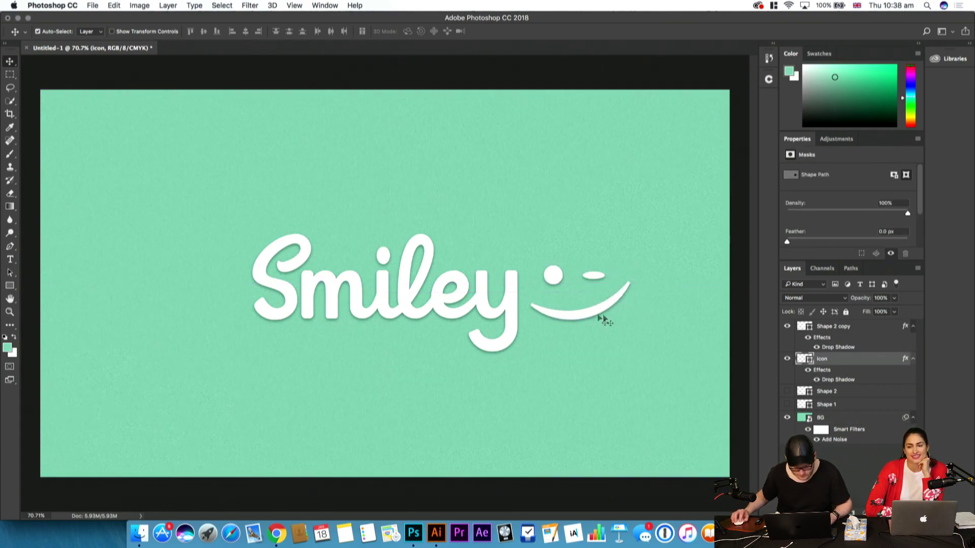
# Try moving the wordmark and icon left together and undo the move
pyautogui.keyDown('shift'); pyautogui.click(817, 328); pyautogui.keyUp('shift')
pyautogui.moveTo(540, 337); pyautogui.dragTo(515, 338)
pyautogui.press('super+z')
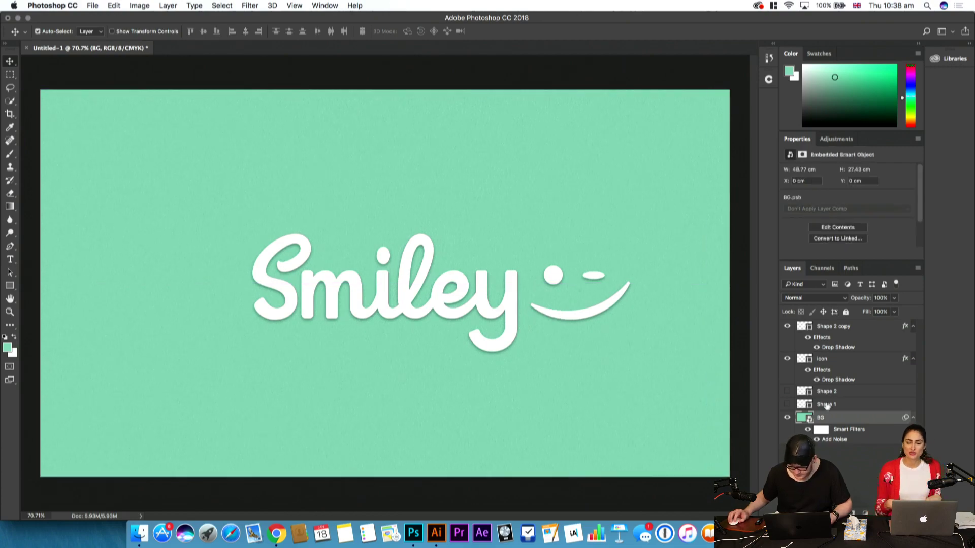
# Lock the BG layer and move the wordmark and icon left together to centre them on the canvas
pyautogui.click(838, 327)
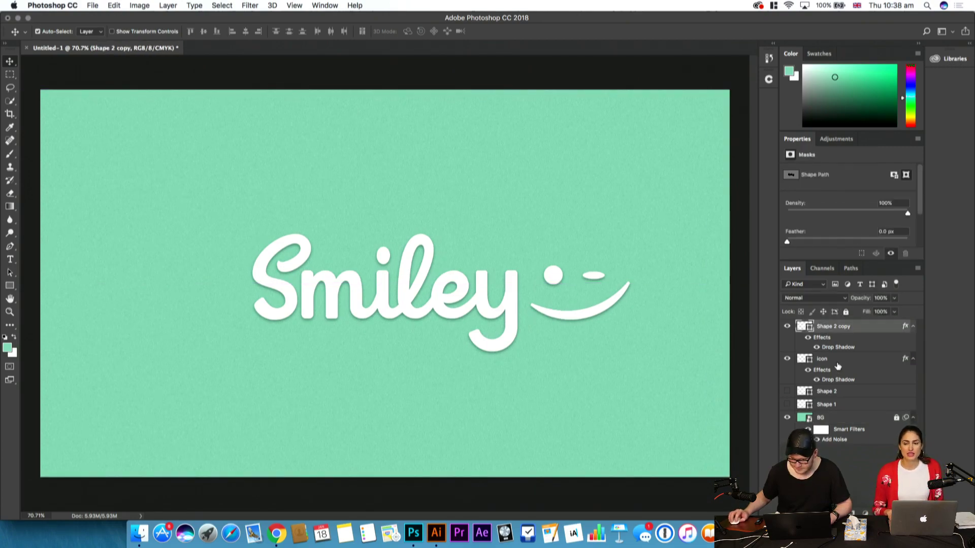
pyautogui.keyDown('shift'); pyautogui.click(838, 362); pyautogui.keyUp('shift')
pyautogui.moveTo(581, 317); pyautogui.dragTo(549, 315)
pyautogui.click(669, 354)
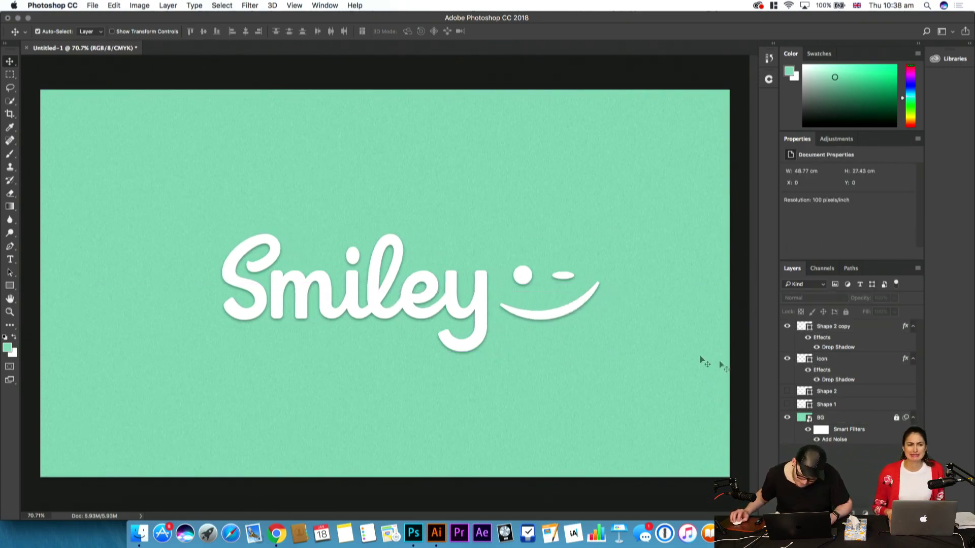
# Add a Hue/Saturation adjustment layer above the Shape 2 copy wordmark layer
pyautogui.click(833, 328)
pyautogui.click(861, 463)
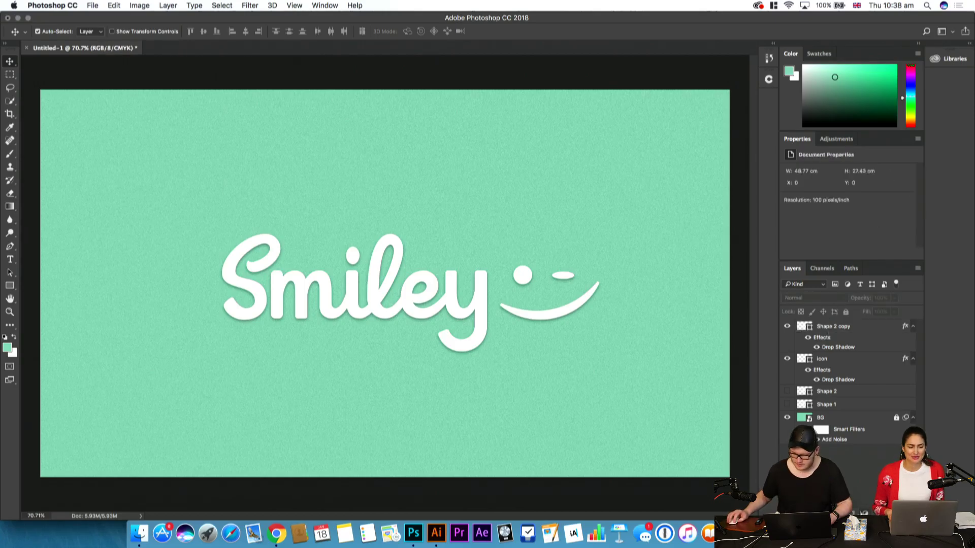
pyautogui.click(855, 512)
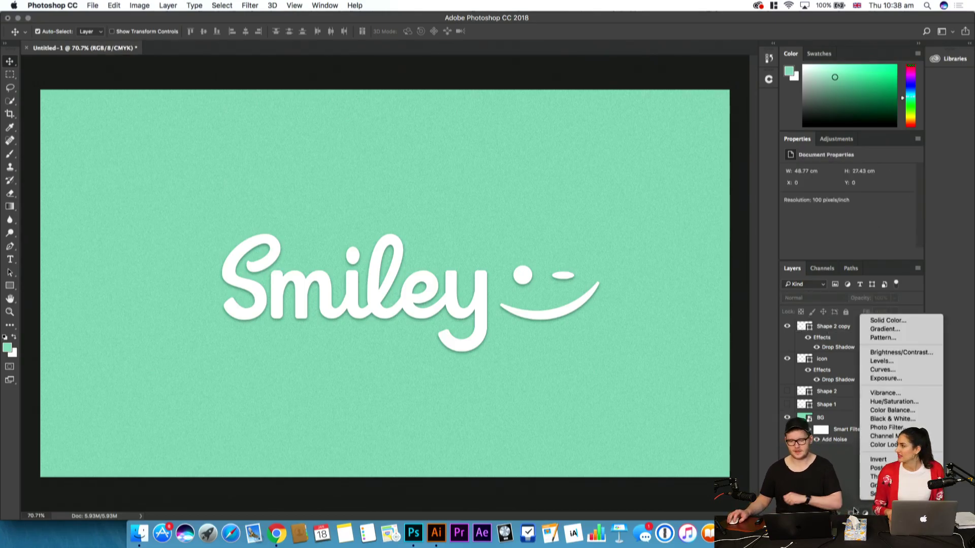
pyautogui.click(894, 401)
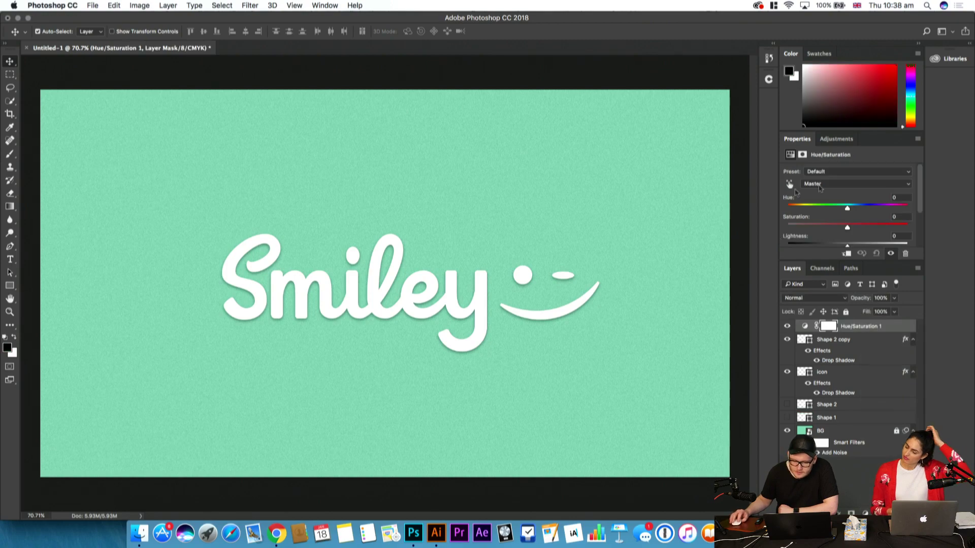
# Preview a pink background at hue -172, and set the Hue/Saturation layer's hue to -8 for a green background
pyautogui.moveTo(847, 208); pyautogui.dragTo(789, 212)
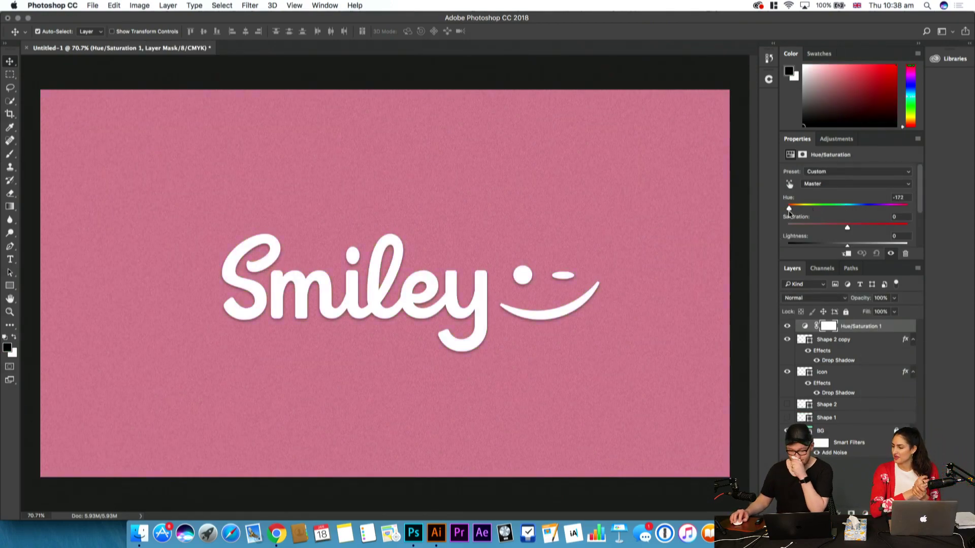
pyautogui.moveTo(789, 212); pyautogui.dragTo(843, 204)
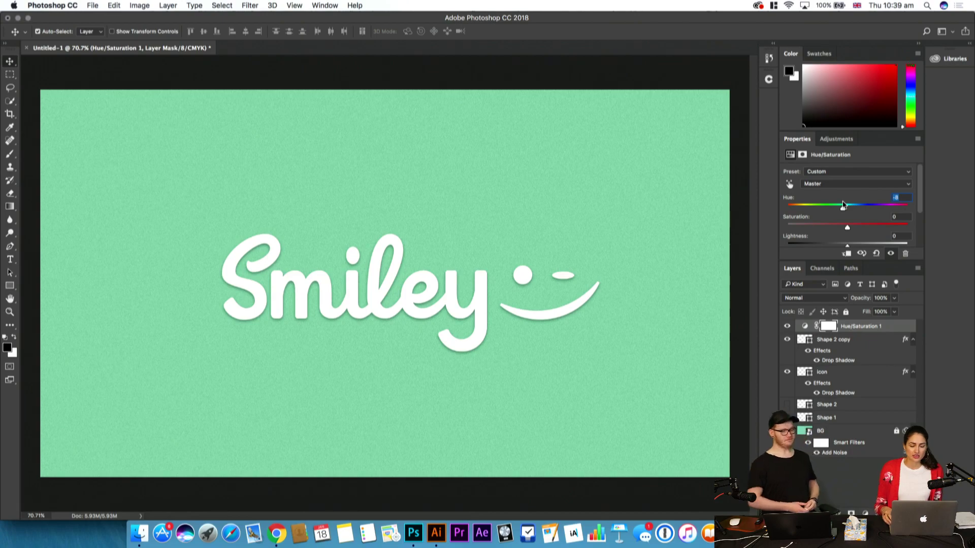
# Switch to Chrome and review the open lettering contest entries from the popcorn POP through the torn-paper FLY
pyautogui.press('super+Tab')
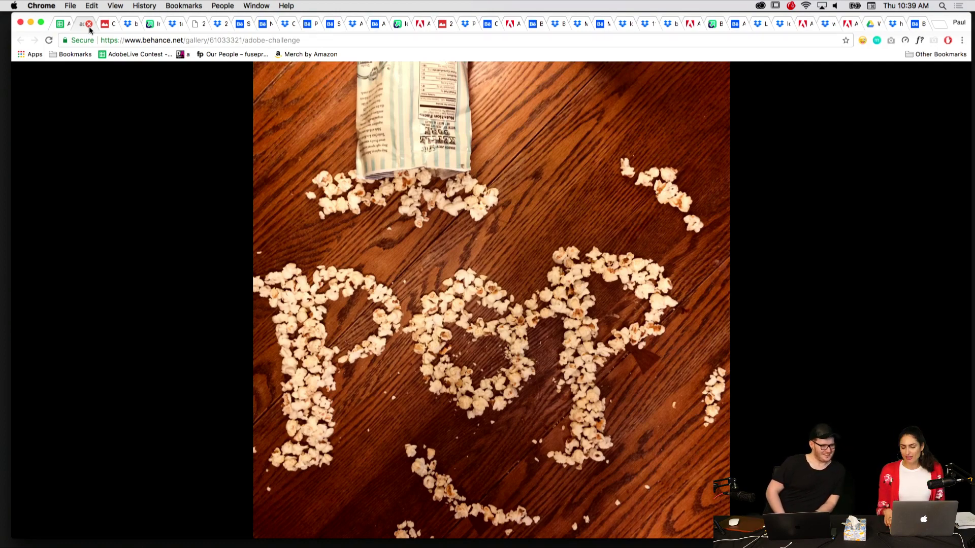
pyautogui.click(90, 28)
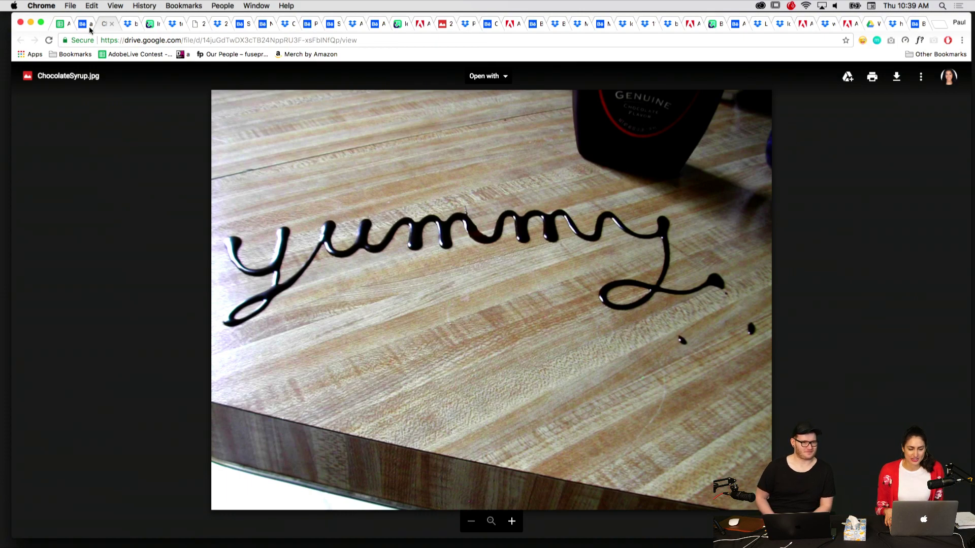
pyautogui.hotkey('ctrl', 'Tab')
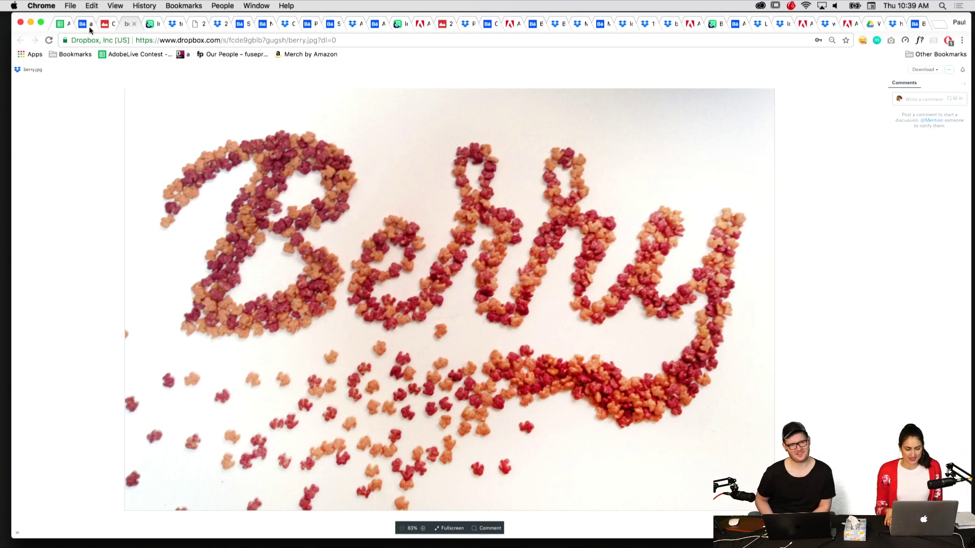
pyautogui.hotkey('ctrl', 'Tab')
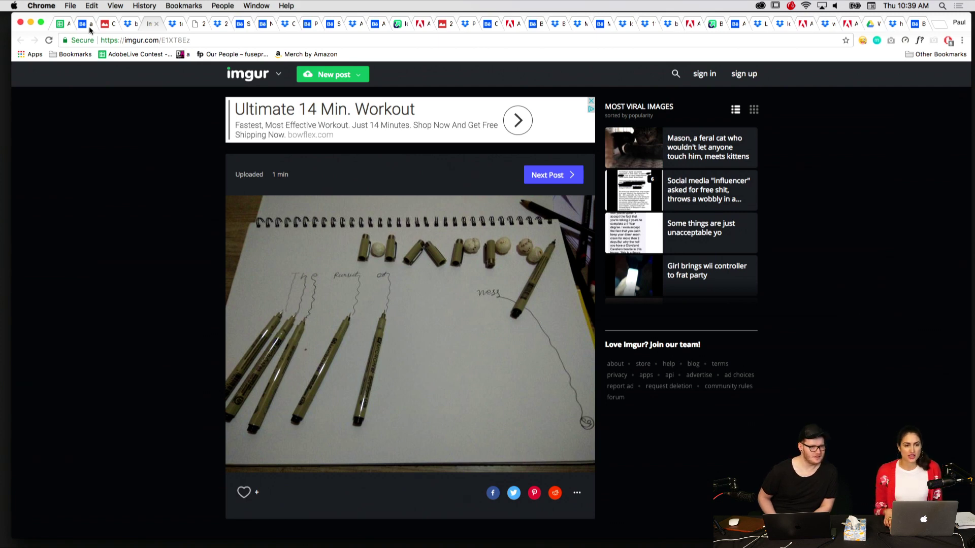
pyautogui.hotkey('ctrl', 'Tab')
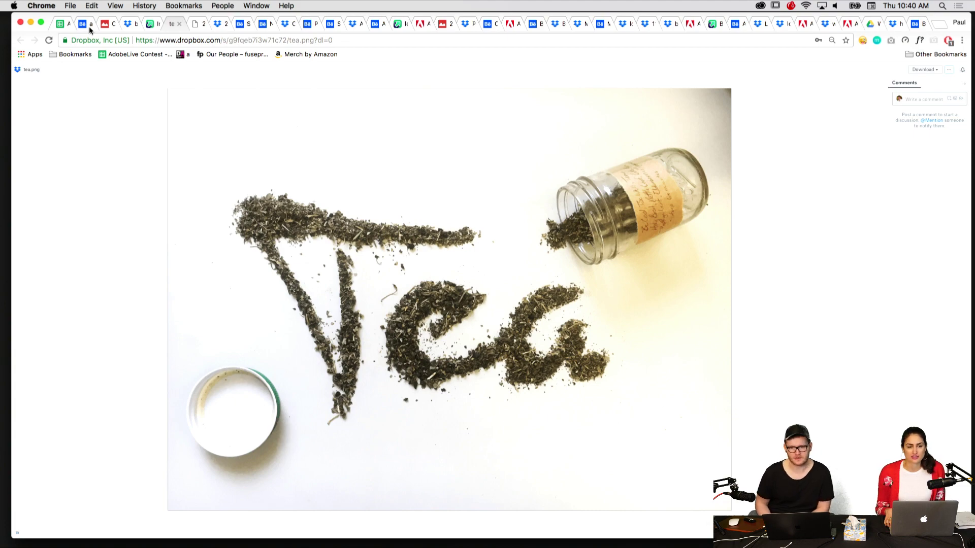
pyautogui.hotkey('ctrl', 'Tab')
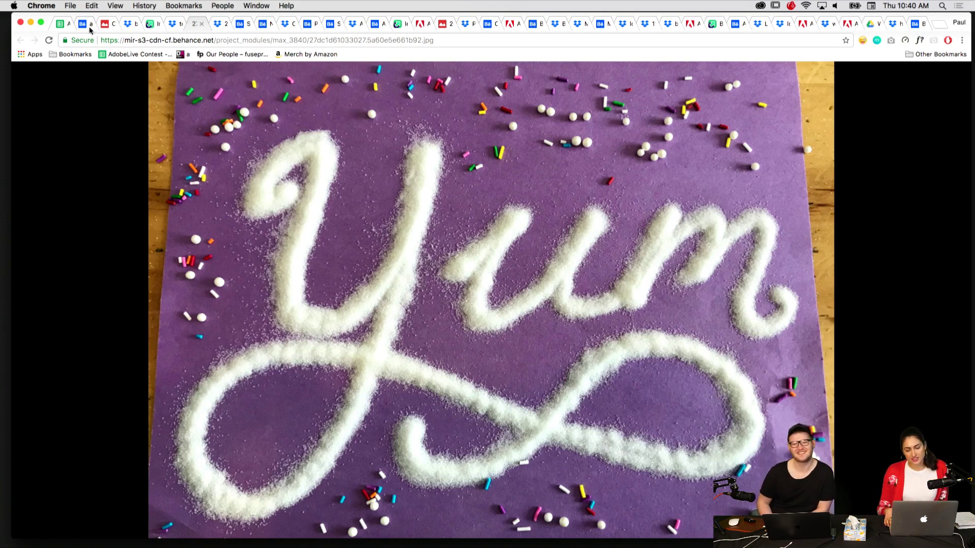
pyautogui.hotkey('ctrl', 'Tab')
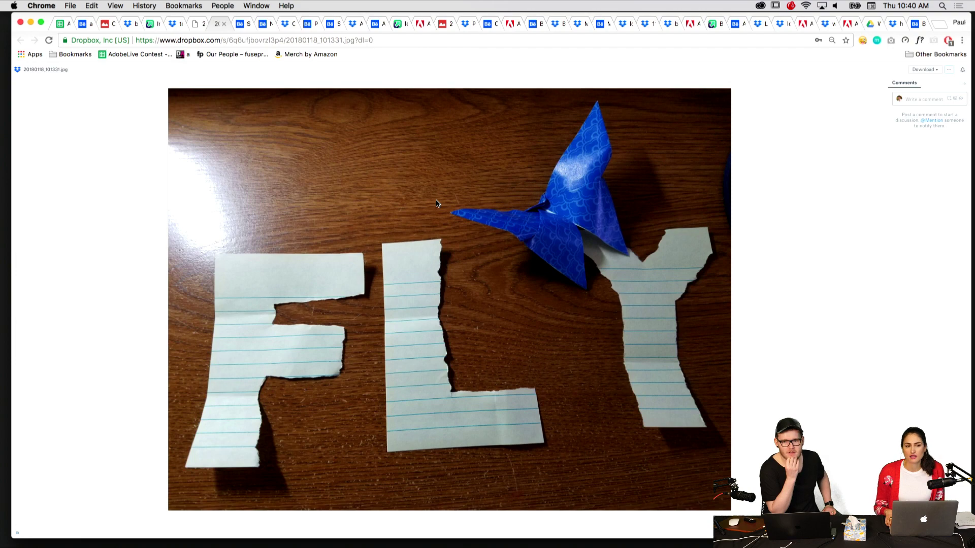
# Examine the gummy-worm Sweet entry in full, and review the NUTS, Coffee and Pixel lettering entries
pyautogui.hotkey('ctrl', 'Tab')
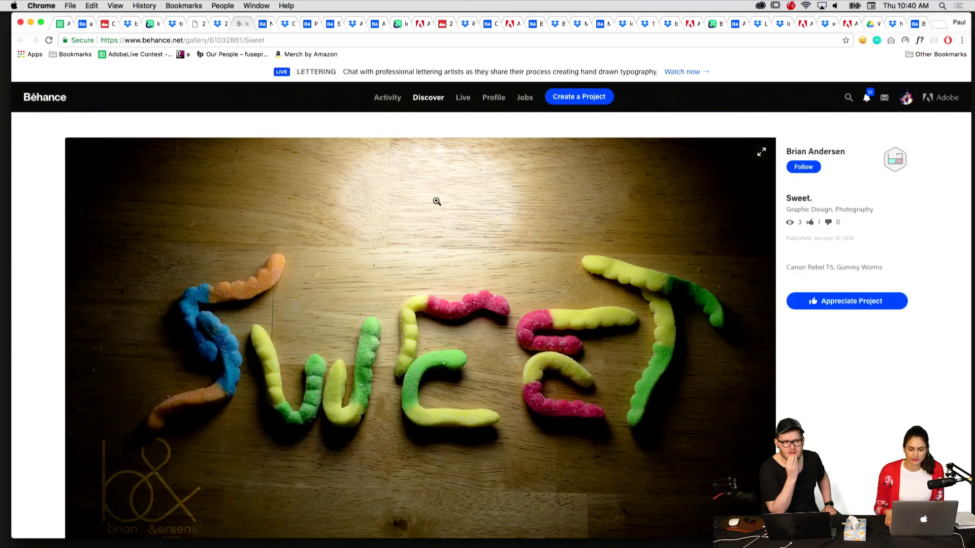
pyautogui.scroll(-2, 437, 201)
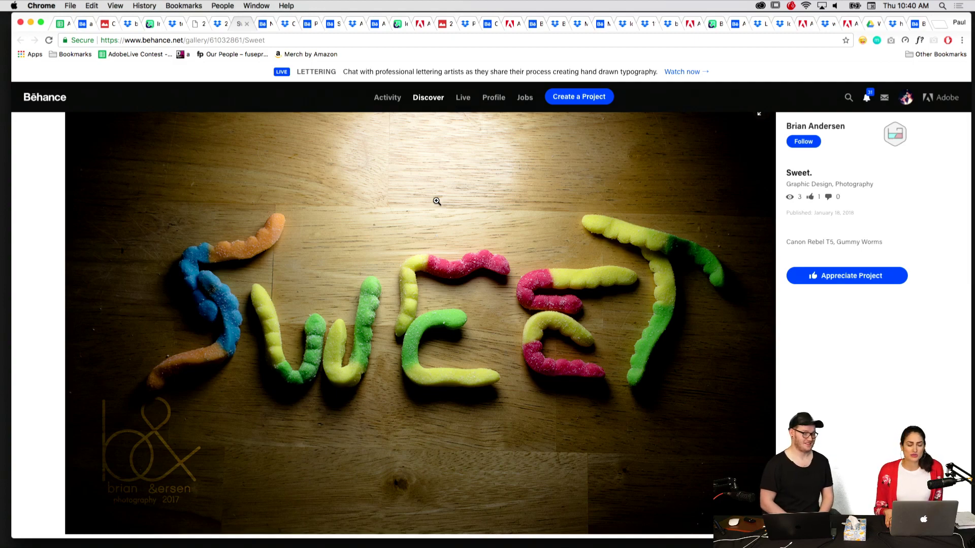
pyautogui.hotkey('ctrl', 'Tab')
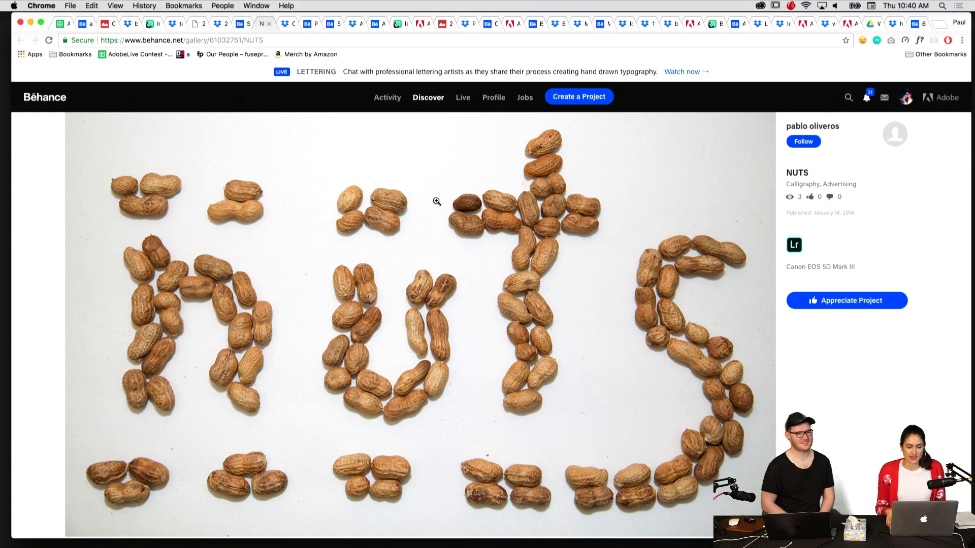
pyautogui.hotkey('ctrl', 'Tab')
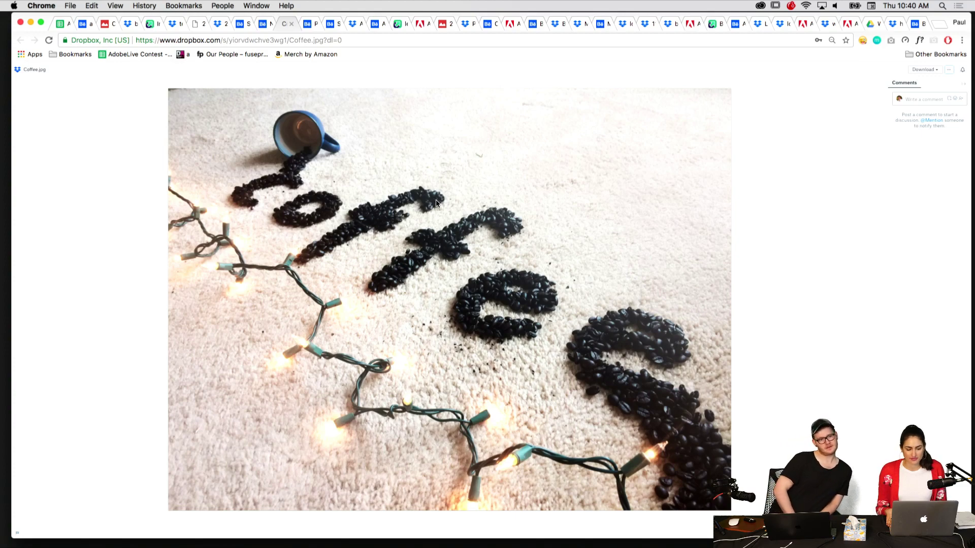
pyautogui.hotkey('ctrl', 'Tab')
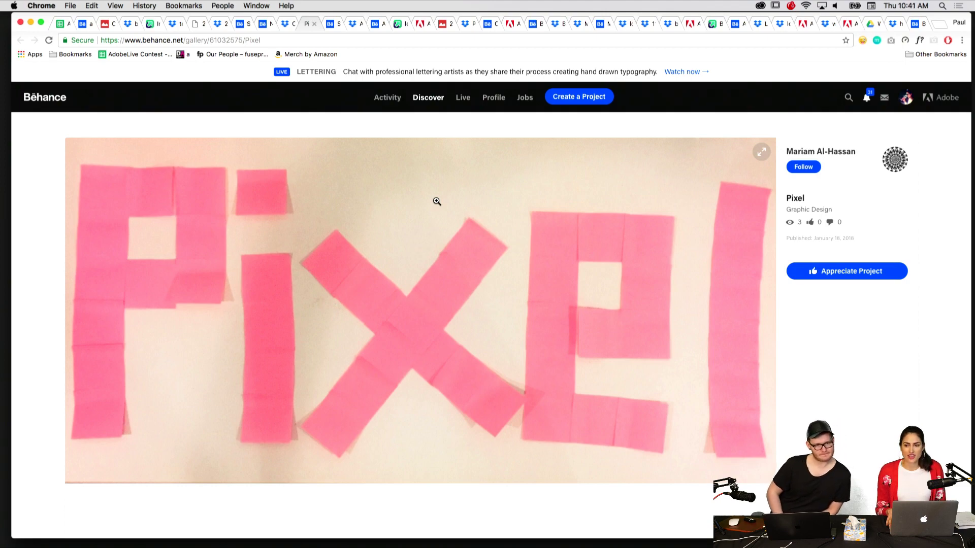
# View the Spicy lettering image enlarged and return to its Behance project page
pyautogui.hotkey('ctrl', 'Tab')
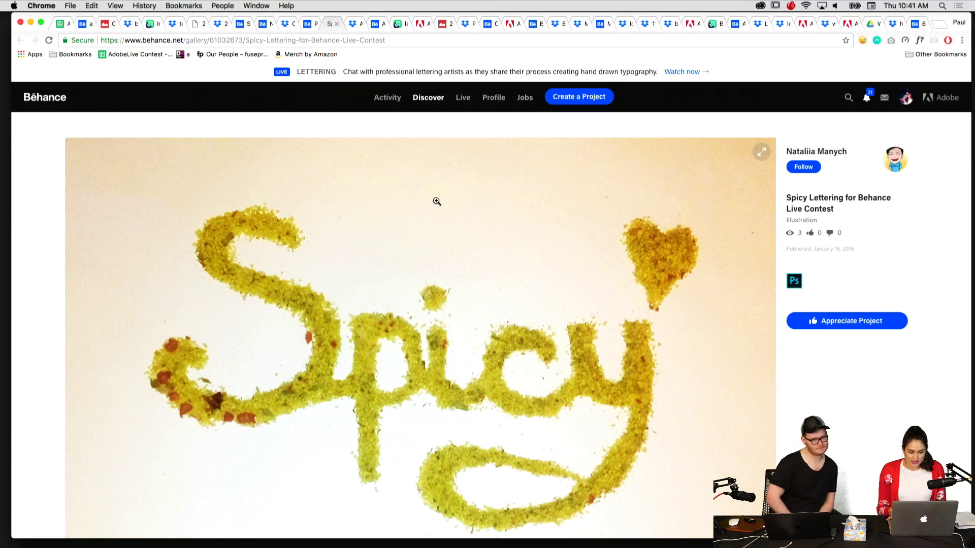
pyautogui.click(455, 337)
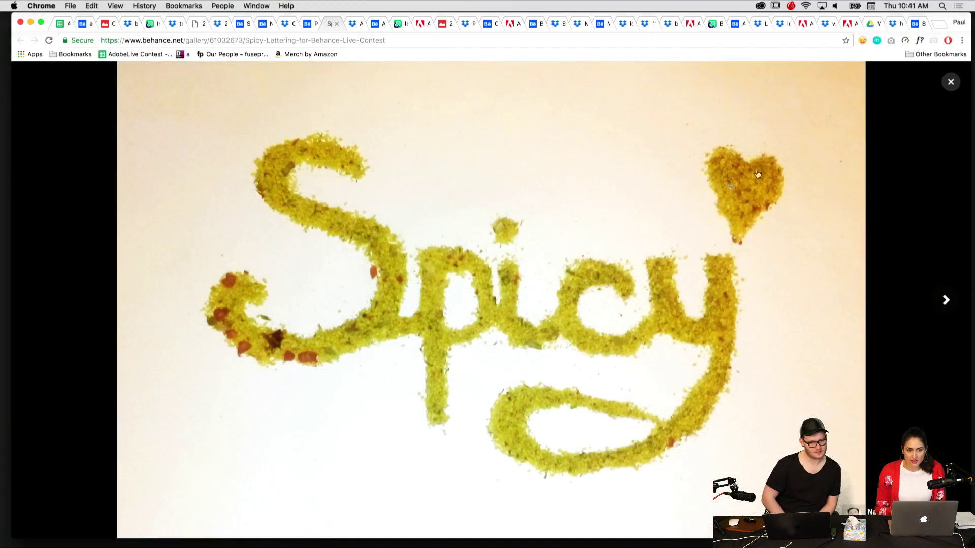
pyautogui.click(951, 82)
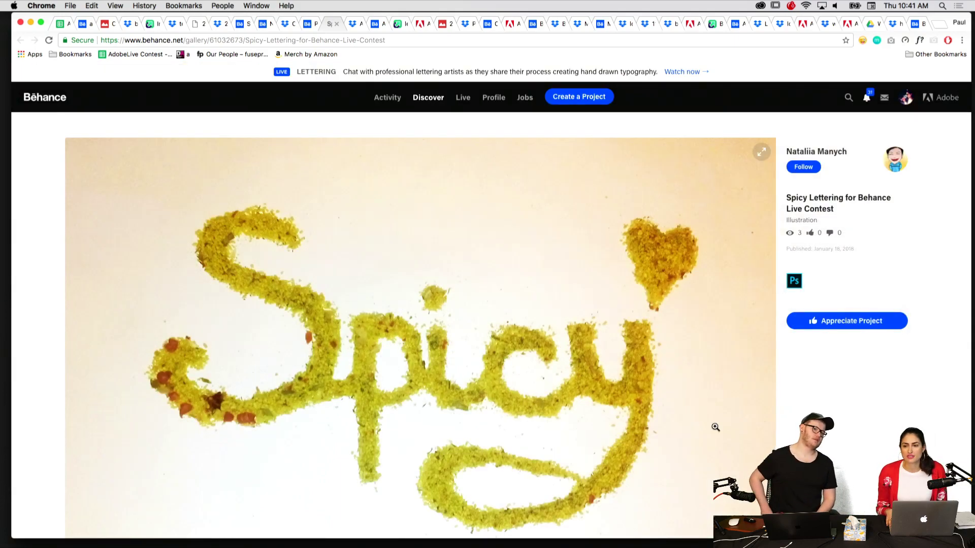
# Review the contest entries from the coin ART lettering through the candy LOVE lettering
pyautogui.hotkey('ctrl', 'Tab')
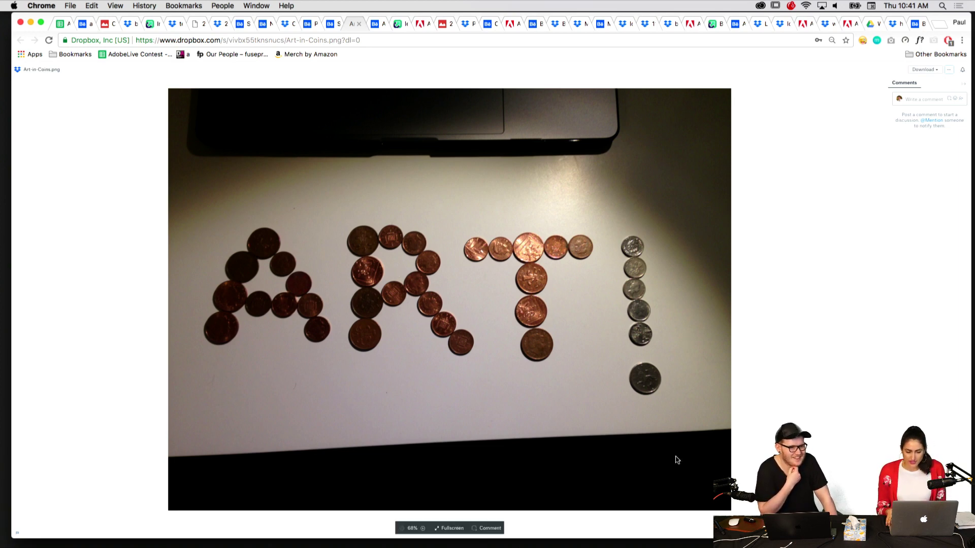
pyautogui.hotkey('ctrl', 'Tab')
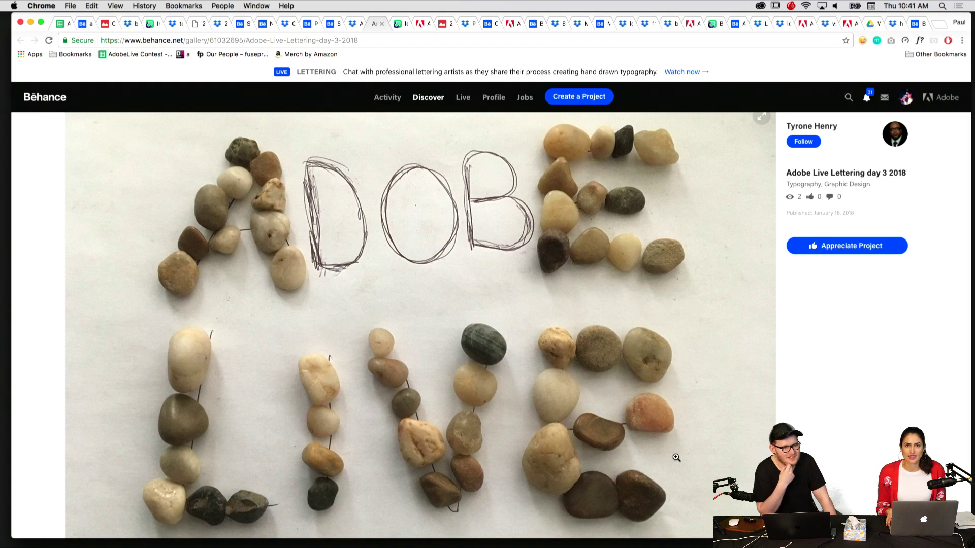
pyautogui.hotkey('ctrl', 'Tab')
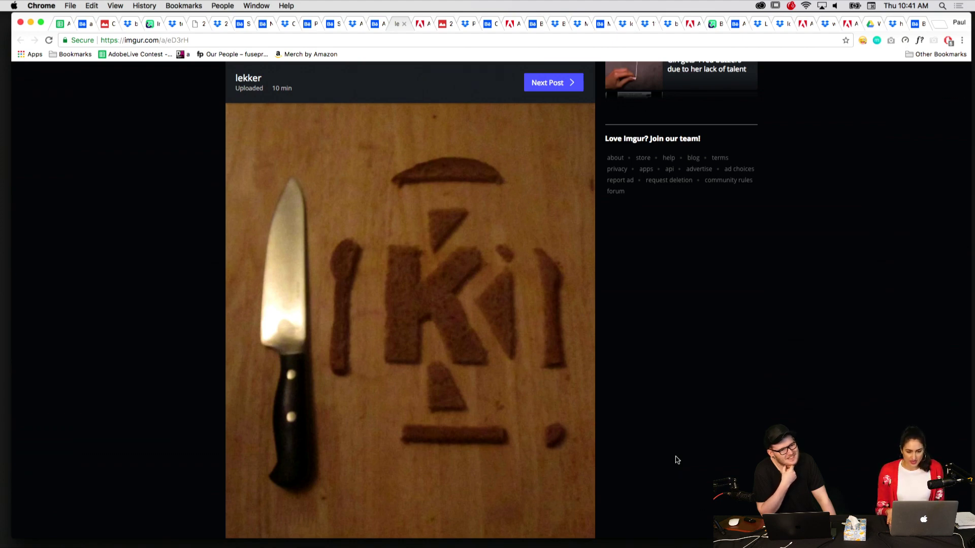
pyautogui.hotkey('ctrl', 'Tab')
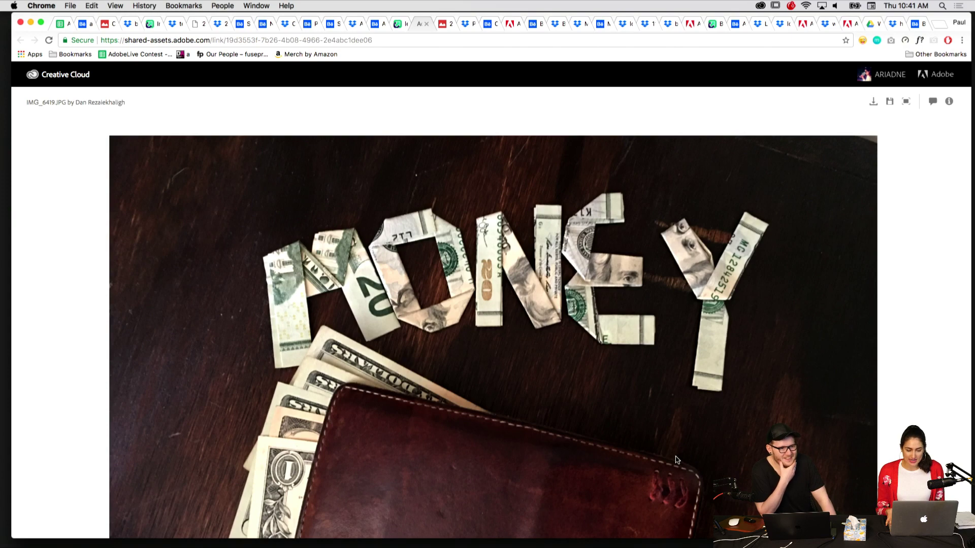
pyautogui.hotkey('ctrl', 'Tab')
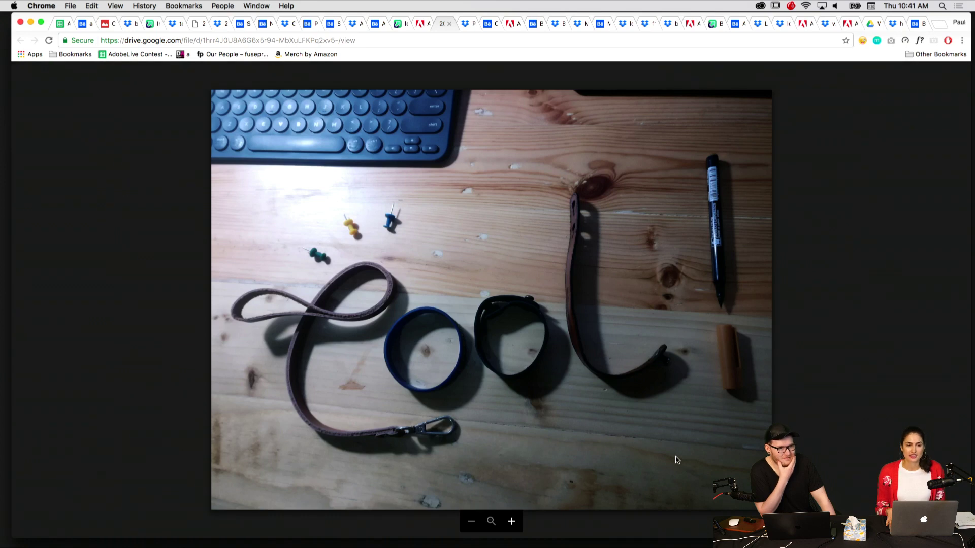
pyautogui.hotkey('ctrl', 'Tab')
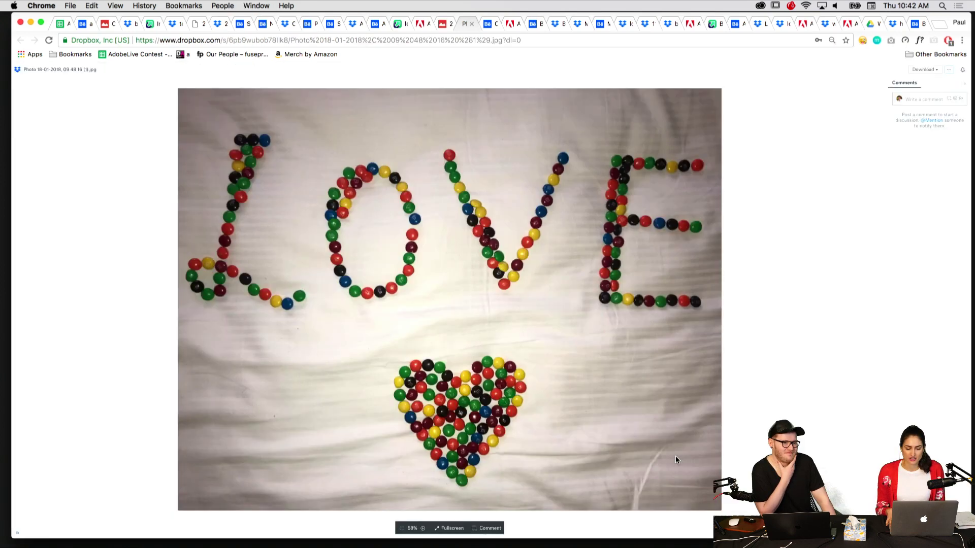
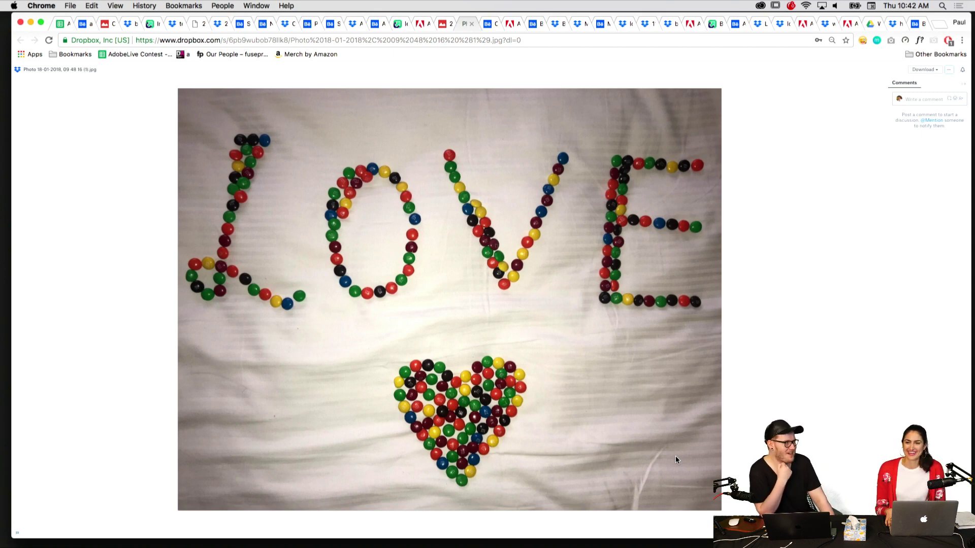
# Examine the whole CLIPS lettering made of paper clips, and view the cat-food Meow entry
pyautogui.press('super+alt+Right')
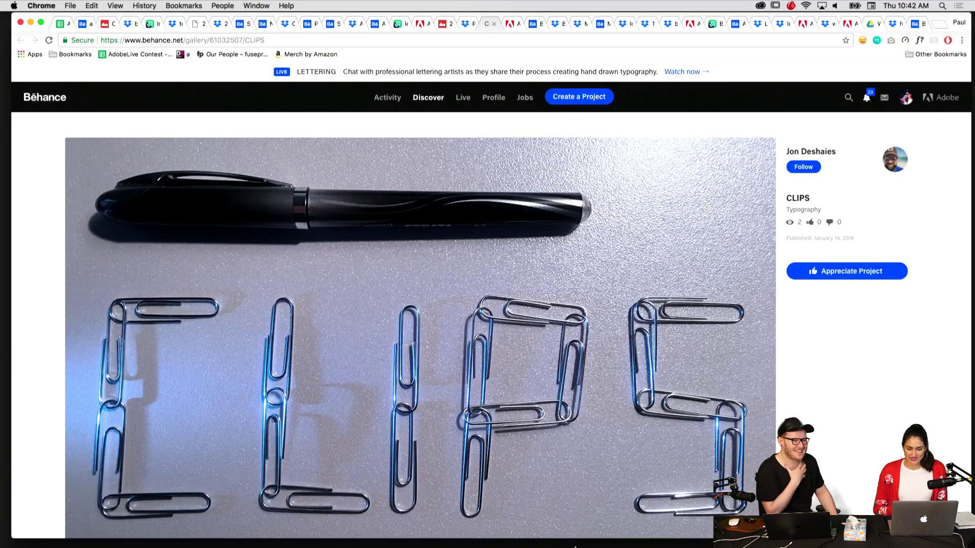
pyautogui.scroll(-2, 592, 381)
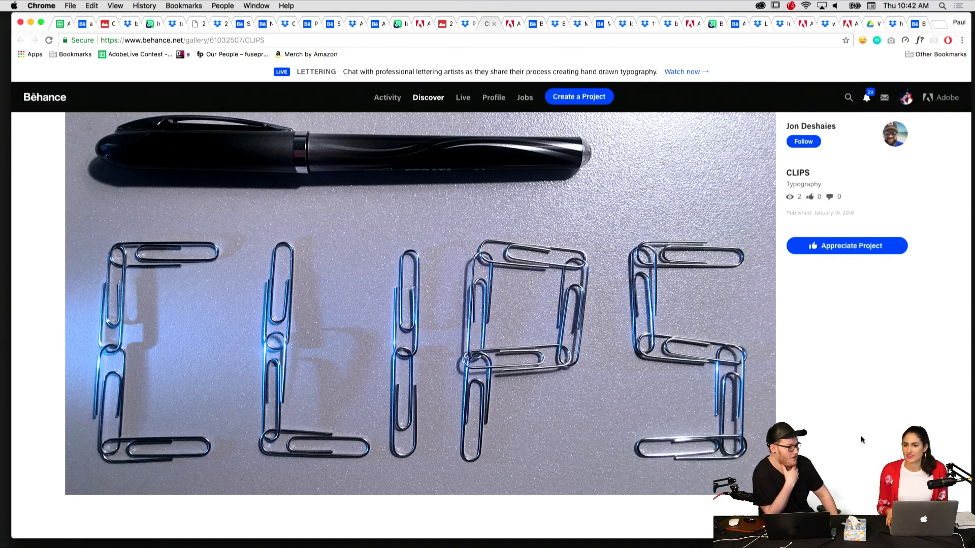
pyautogui.hotkey('ctrl', 'Tab')
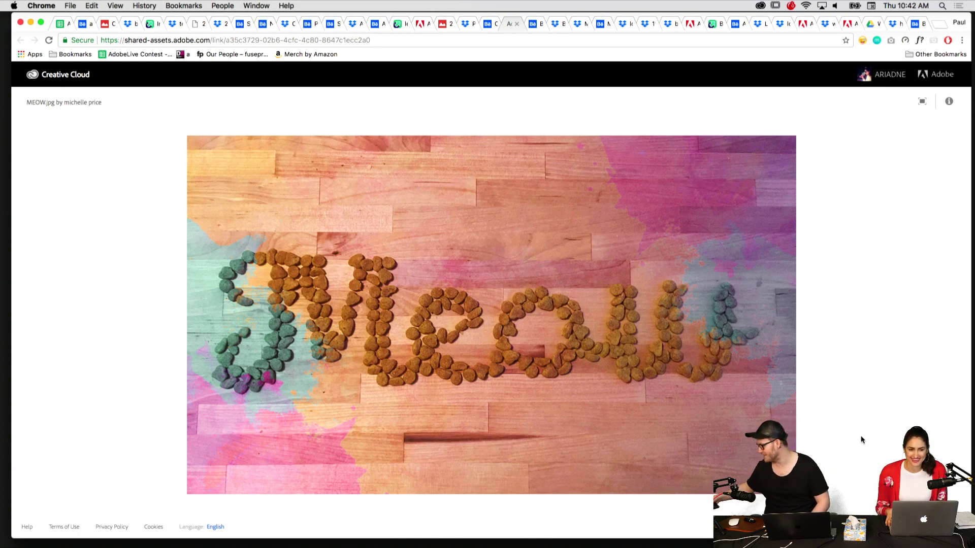
# Examine the photos in the Behance Live - Lettering Week - Day 3 - Paper Clips project
pyautogui.hotkey('ctrl', 'Tab')
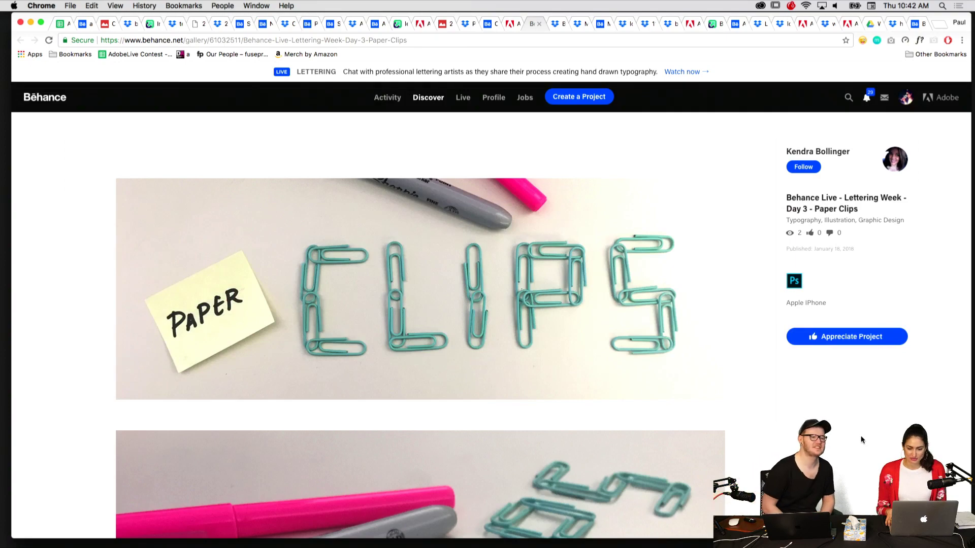
pyautogui.scroll(-5, 681, 459)
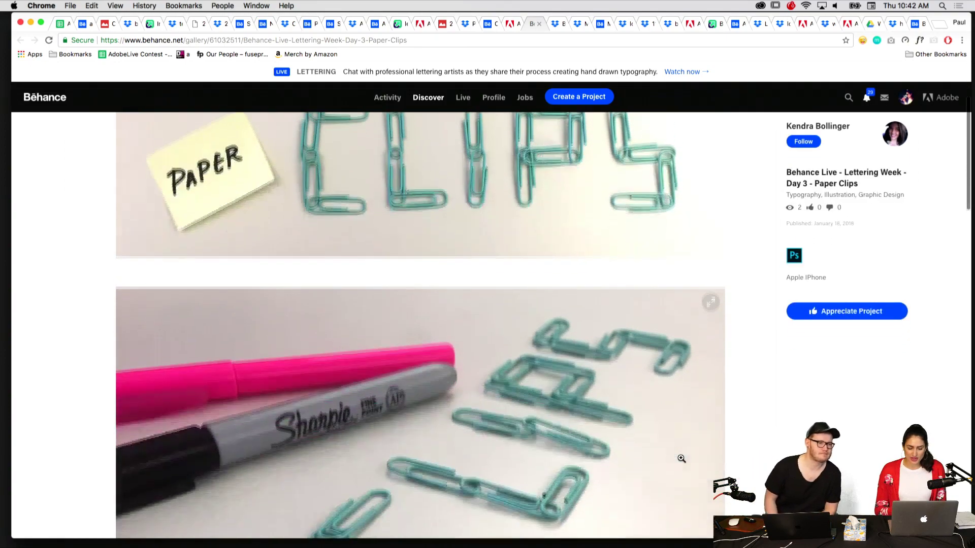
pyautogui.scroll(-3, 682, 458)
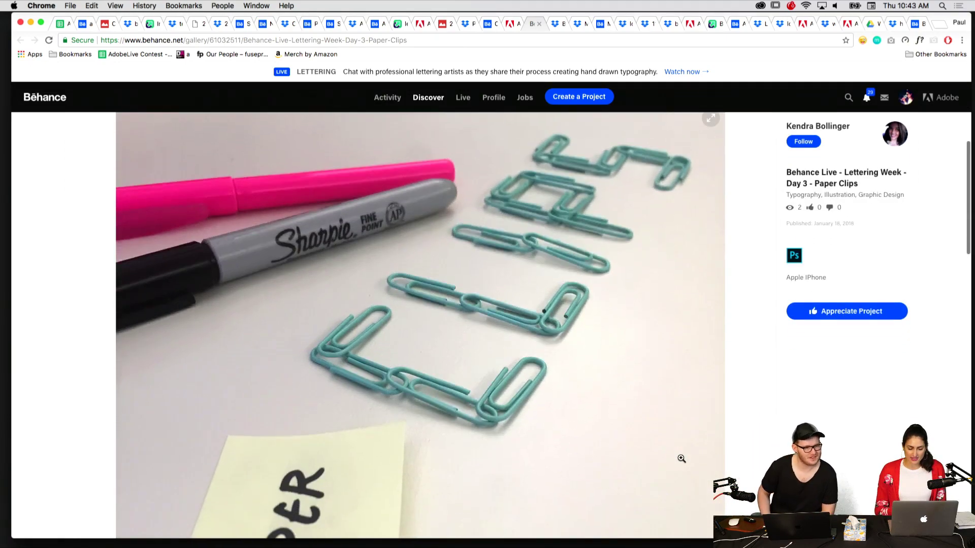
pyautogui.scroll(7, 681, 458)
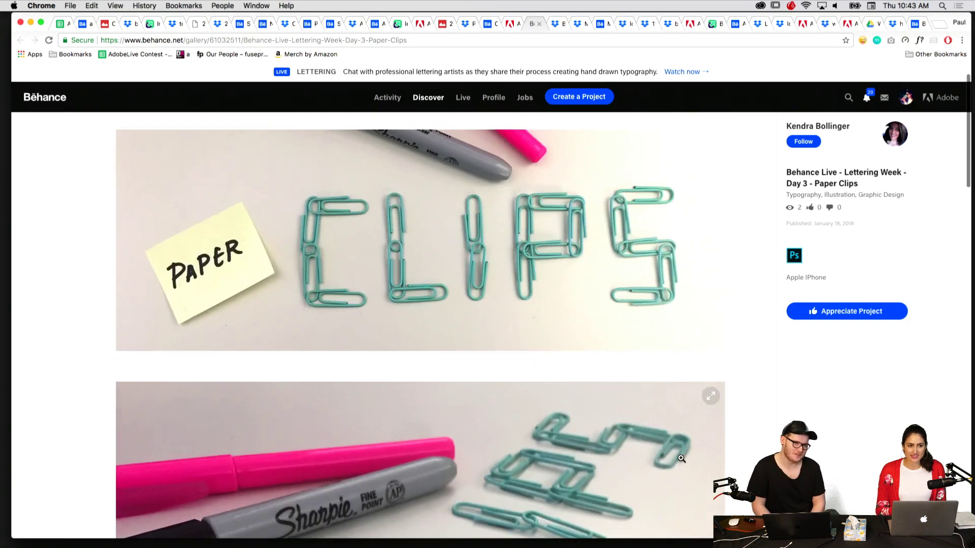
# Review the coffee-bean Brew, snow Melting and Mac&Cheese lettering entries
pyautogui.press('super+alt+Right')
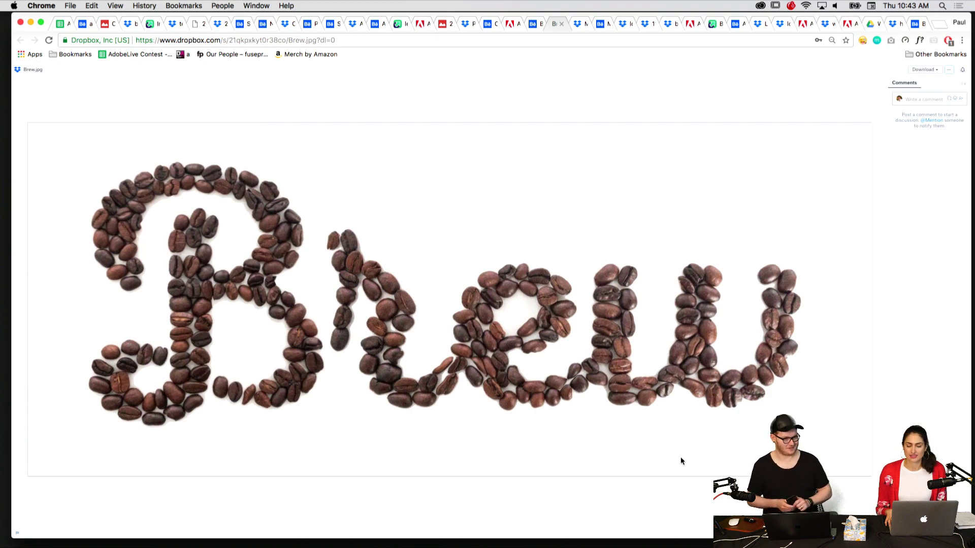
pyautogui.hotkey('ctrl', 'Tab')
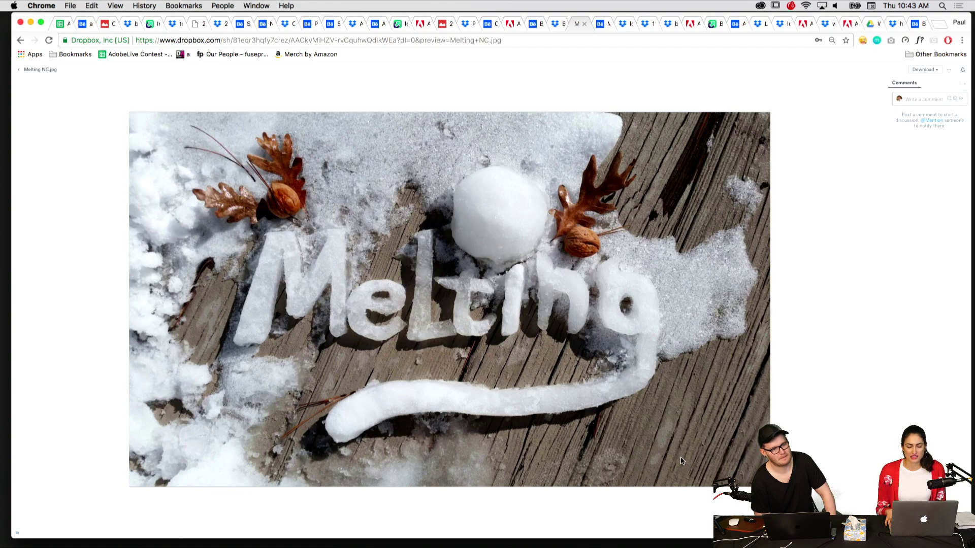
pyautogui.hotkey('ctrl', 'Tab')
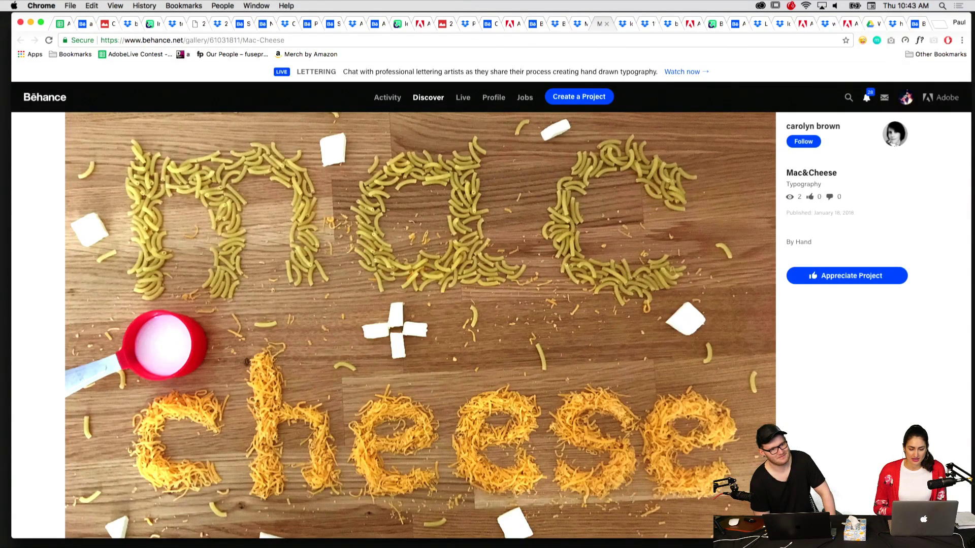
pyautogui.scroll(-1, 861, 390)
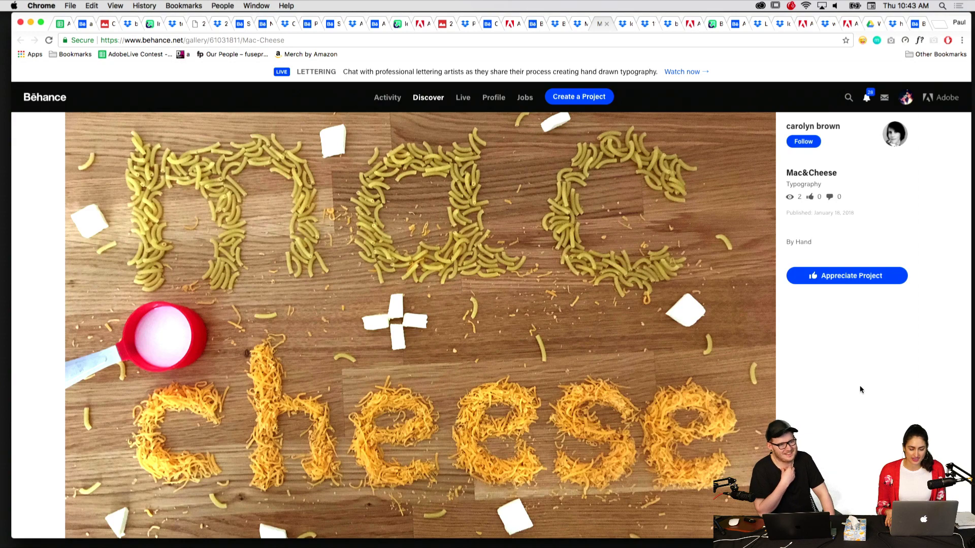
# Review the shadow LOVE, potato-chip Think Bold and coffee-bean Best be brewing that Joe lettering entries
pyautogui.hotkey('ctrl', 'Tab')
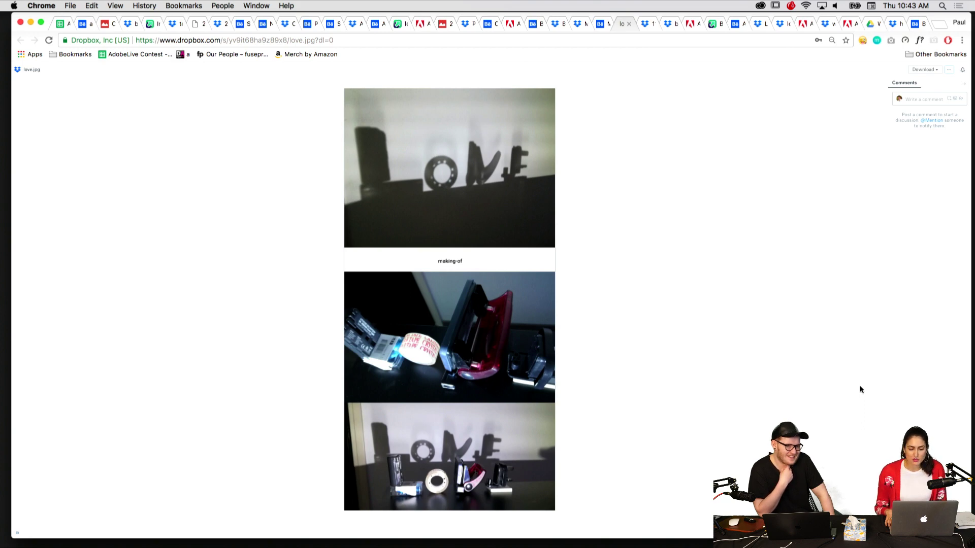
pyautogui.hotkey('ctrl', 'Tab')
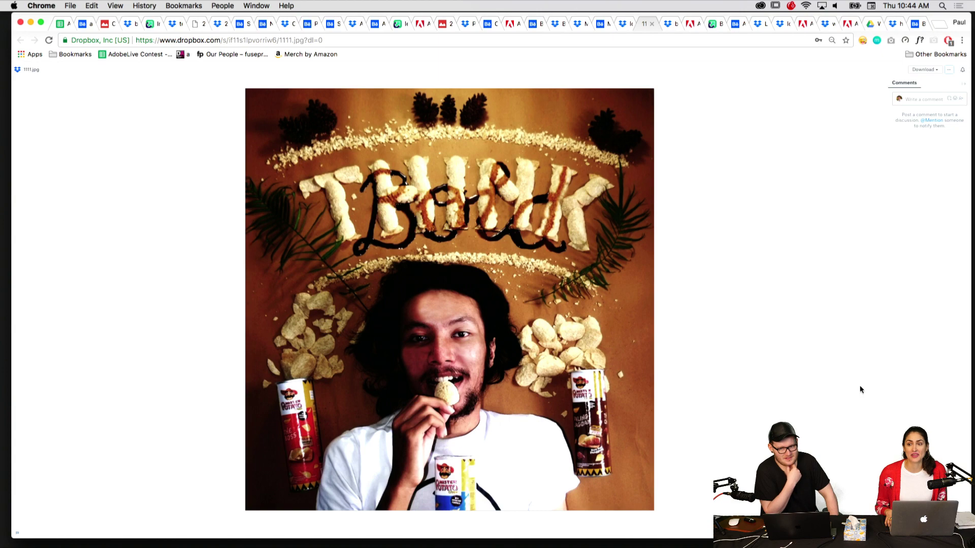
pyautogui.press('super+alt+Right')
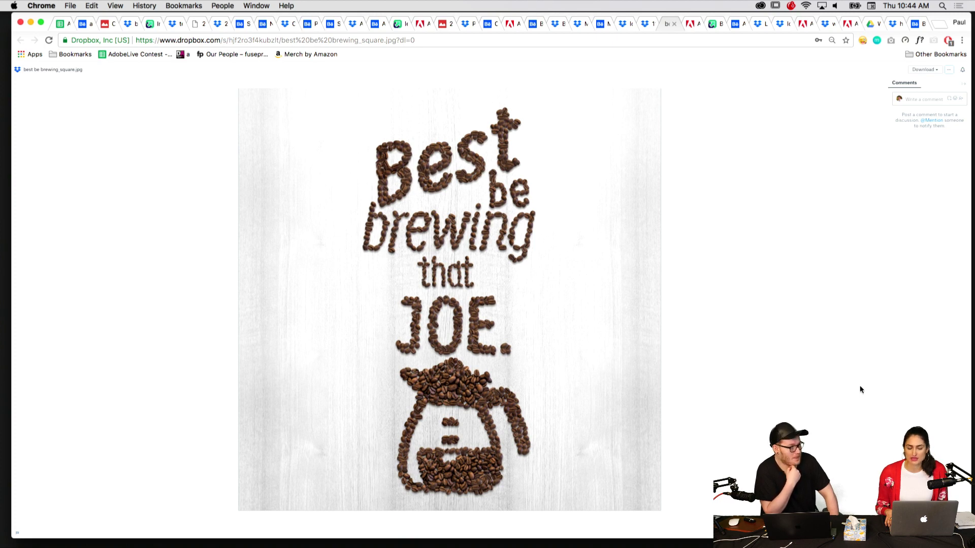
pyautogui.press('super+alt+Right')
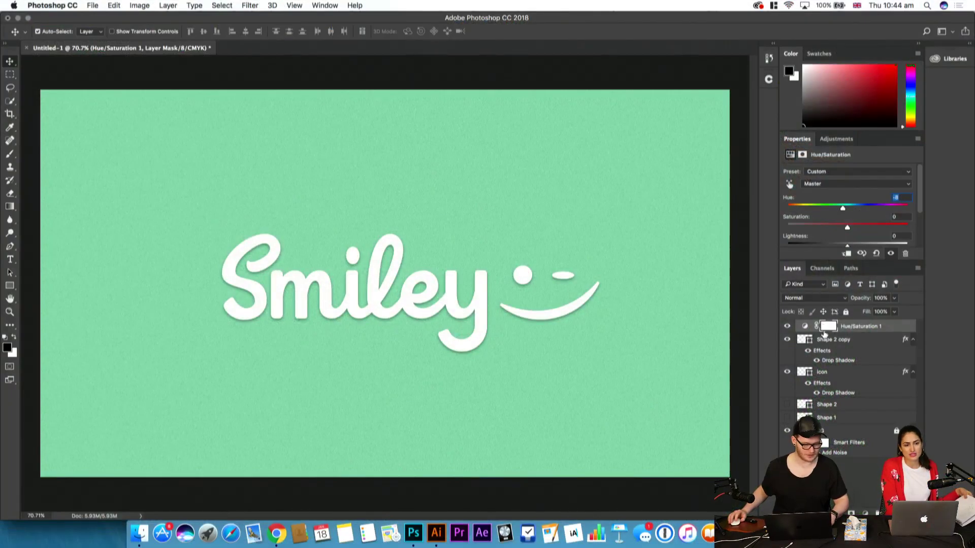
# Move the winking icon away from the Smiley wordmark in Photoshop and scale it down to about 72%
pyautogui.click(860, 340)
pyautogui.moveTo(554, 280); pyautogui.dragTo(567, 298)
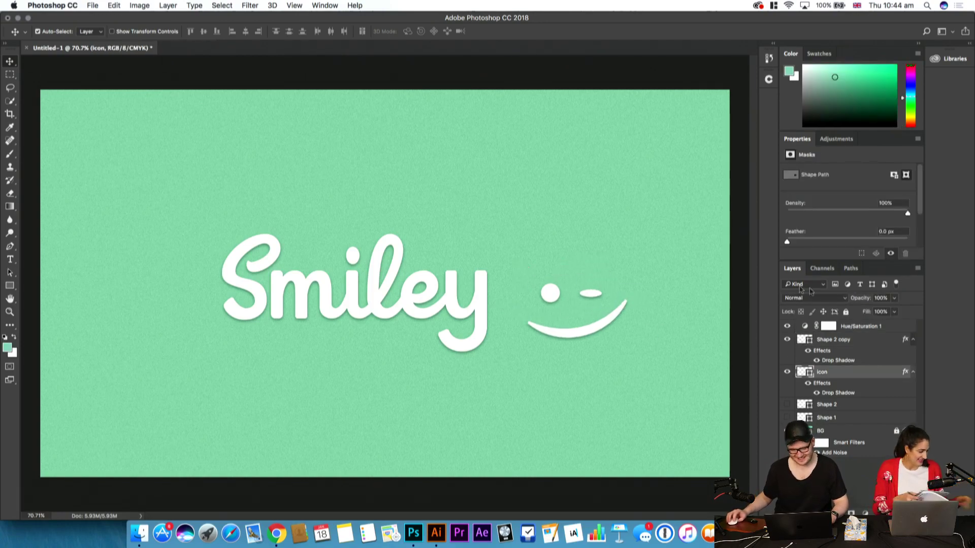
pyautogui.moveTo(583, 330); pyautogui.dragTo(567, 319)
pyautogui.press('super+t')
pyautogui.moveTo(609, 272)
pyautogui.mouseDown()
pyautogui.moveTo(587, 280)
pyautogui.moveTo(595, 275)
pyautogui.mouseUp()
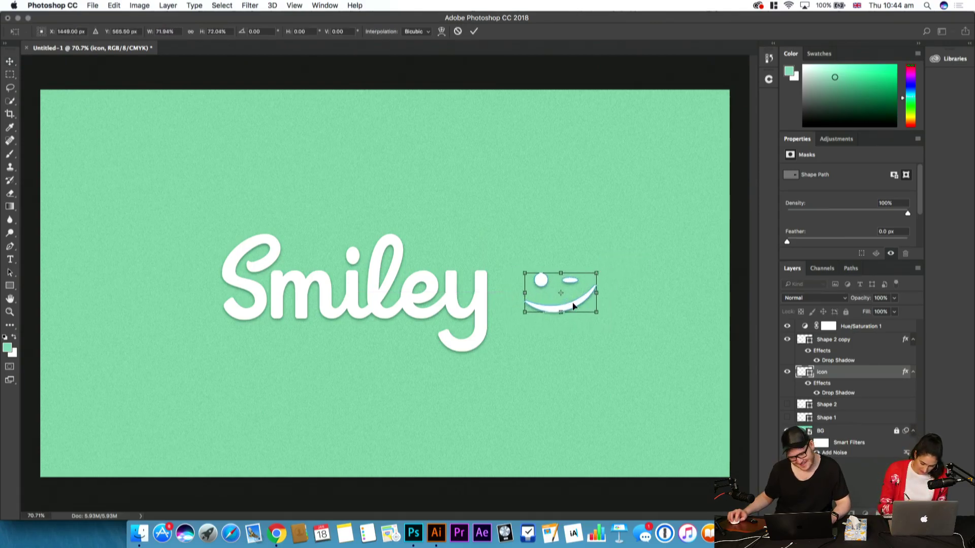
pyautogui.press('Return')
# Try placing the winking icon centred beneath the Smiley wordmark
pyautogui.moveTo(573, 307); pyautogui.dragTo(551, 324)
pyautogui.click(494, 397)
pyautogui.moveTo(368, 364); pyautogui.dragTo(415, 354)
pyautogui.press('super+z')
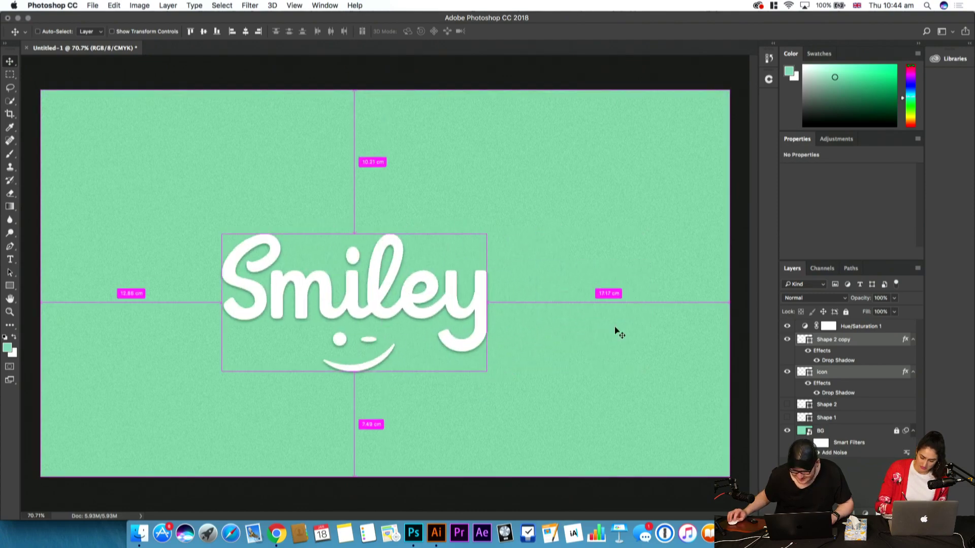
pyautogui.click(825, 339)
pyautogui.moveTo(267, 349); pyautogui.dragTo(513, 376)
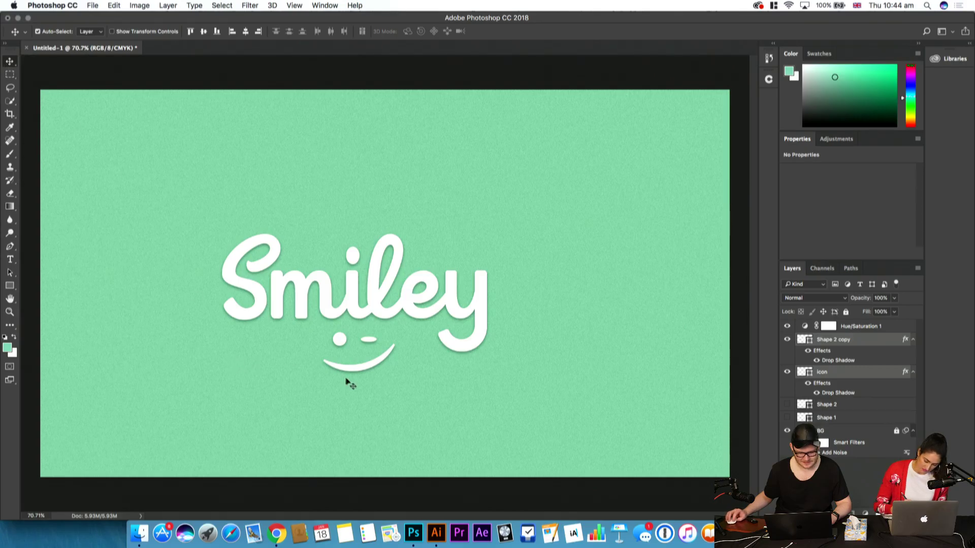
# Place the winking icon beside the y of the Smiley wordmark and fine-tune its size there
pyautogui.moveTo(359, 369); pyautogui.dragTo(559, 303)
pyautogui.click(856, 377)
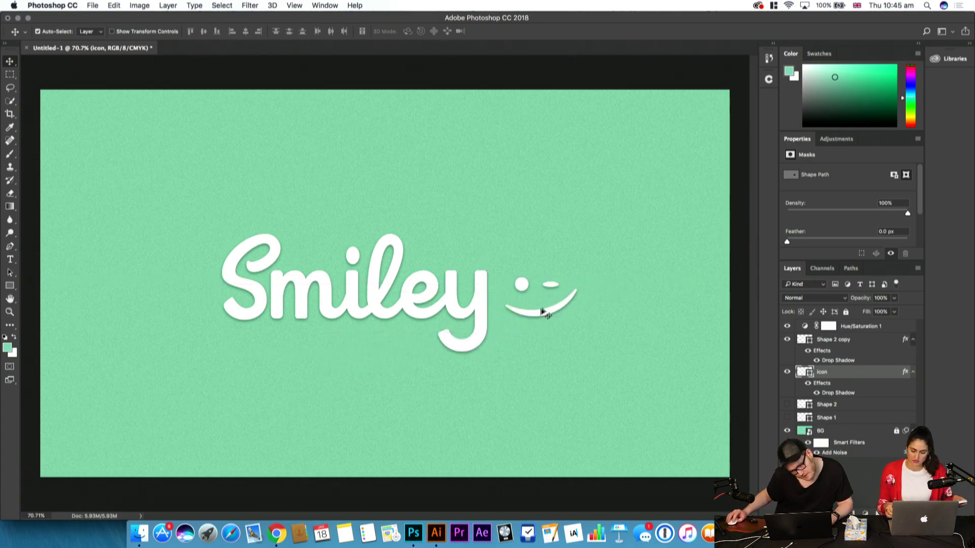
pyautogui.press('super+t')
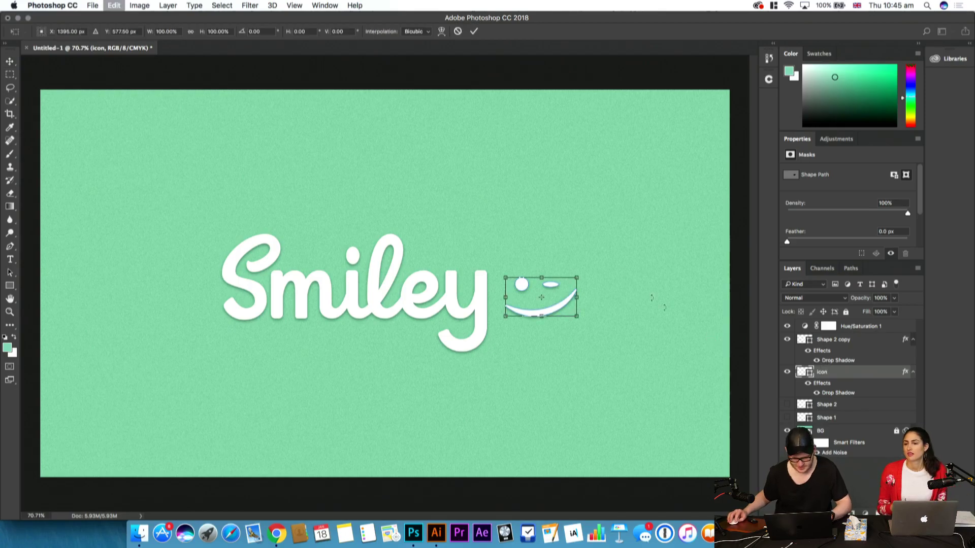
pyautogui.moveTo(579, 278); pyautogui.dragTo(588, 272)
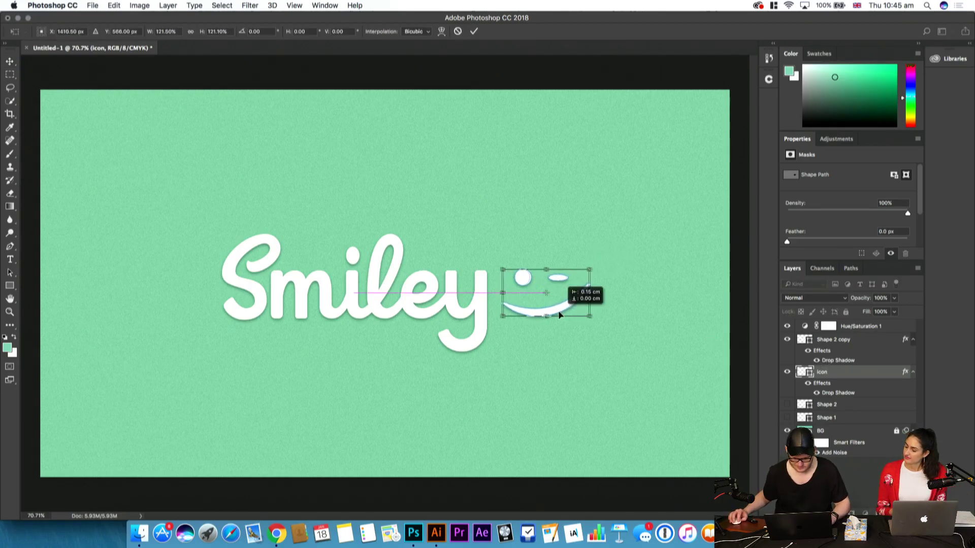
pyautogui.press('Return')
pyautogui.press('super+t')
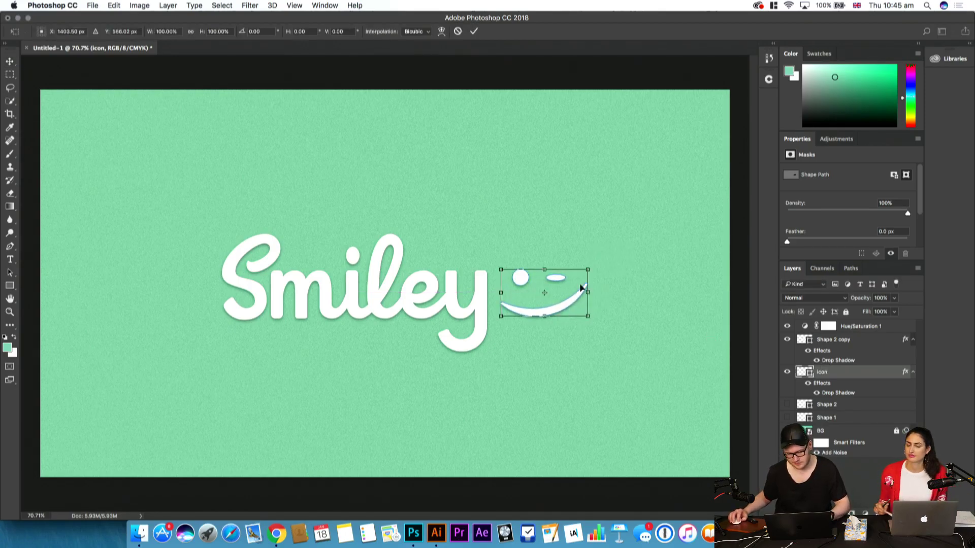
pyautogui.moveTo(591, 268); pyautogui.dragTo(571, 279)
pyautogui.press('Return')
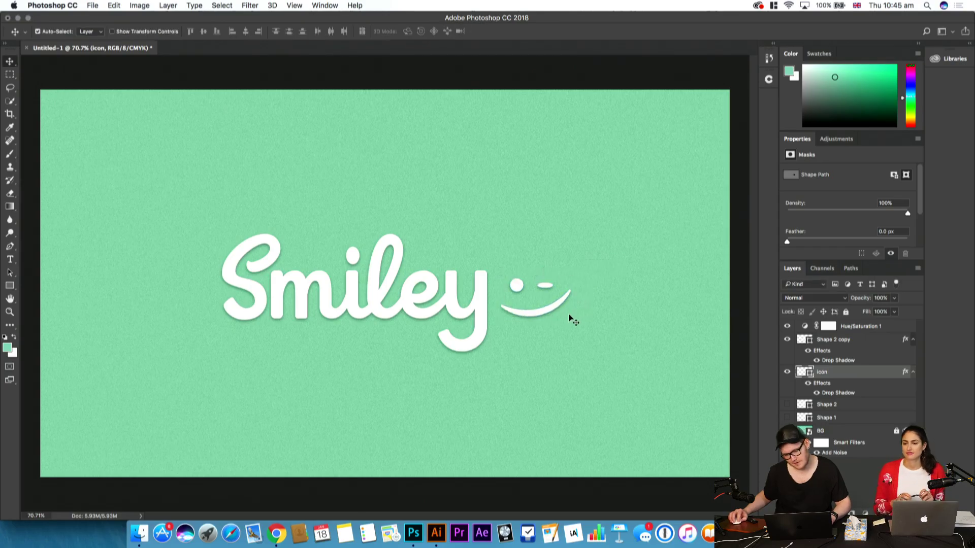
# Switch to Illustrator and give the winking icon's eyes and smile an 8 pt stroke
pyautogui.press('z')
pyautogui.moveTo(618, 361); pyautogui.dragTo(486, 294)
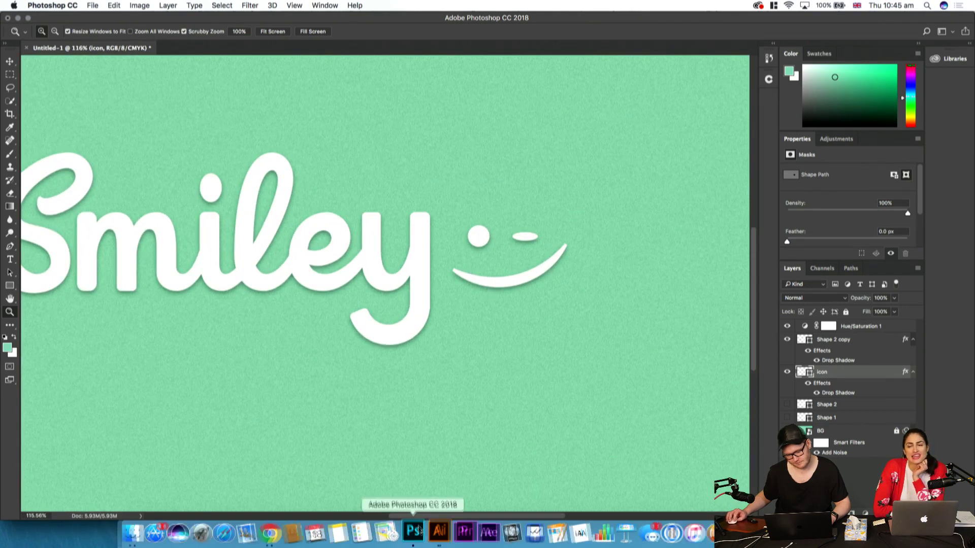
pyautogui.click(437, 533)
pyautogui.moveTo(461, 399); pyautogui.dragTo(440, 442)
pyautogui.keyDown('shift'); pyautogui.click(387, 239); pyautogui.keyUp('shift')
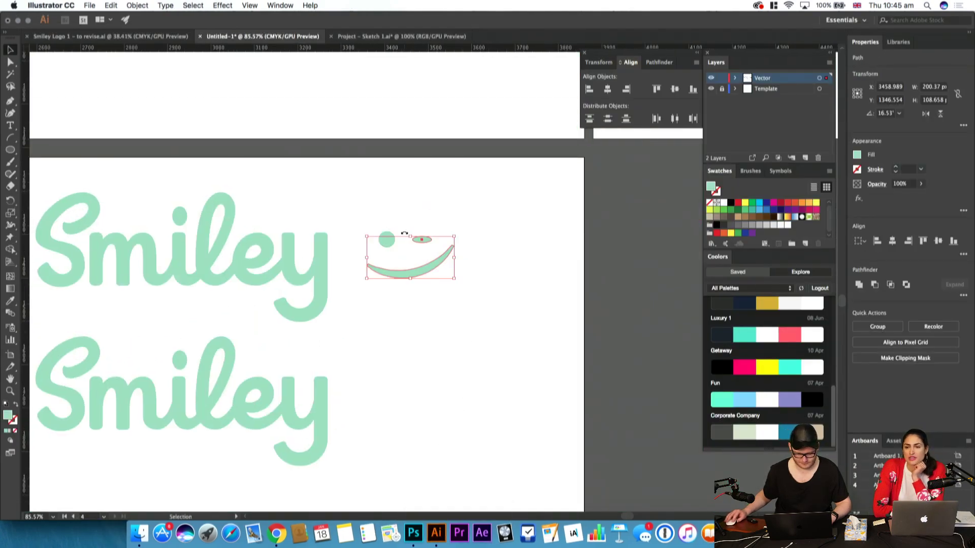
pyautogui.keyDown('shift'); pyautogui.click(387, 239); pyautogui.keyUp('shift')
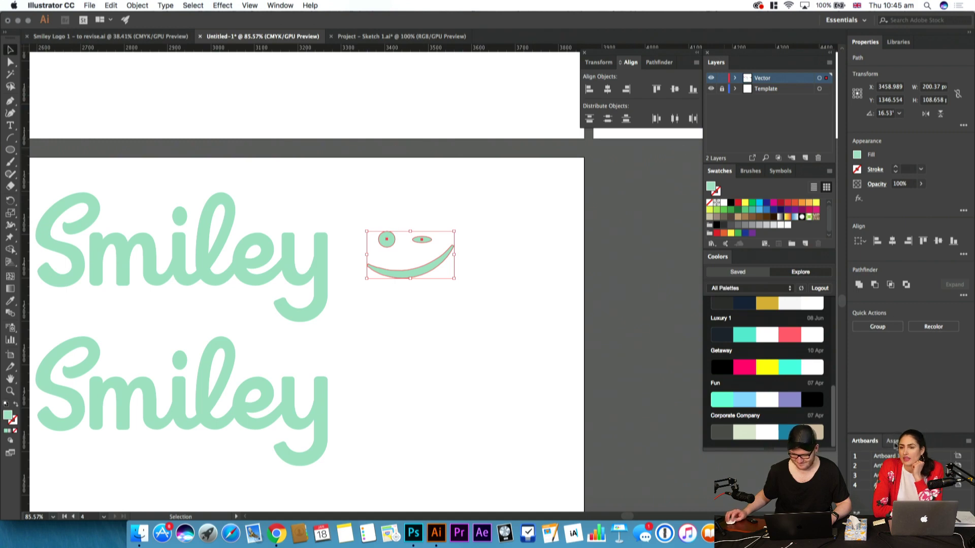
pyautogui.click(895, 168)
pyautogui.click(895, 167)
pyautogui.click(895, 167)
pyautogui.click(858, 171)
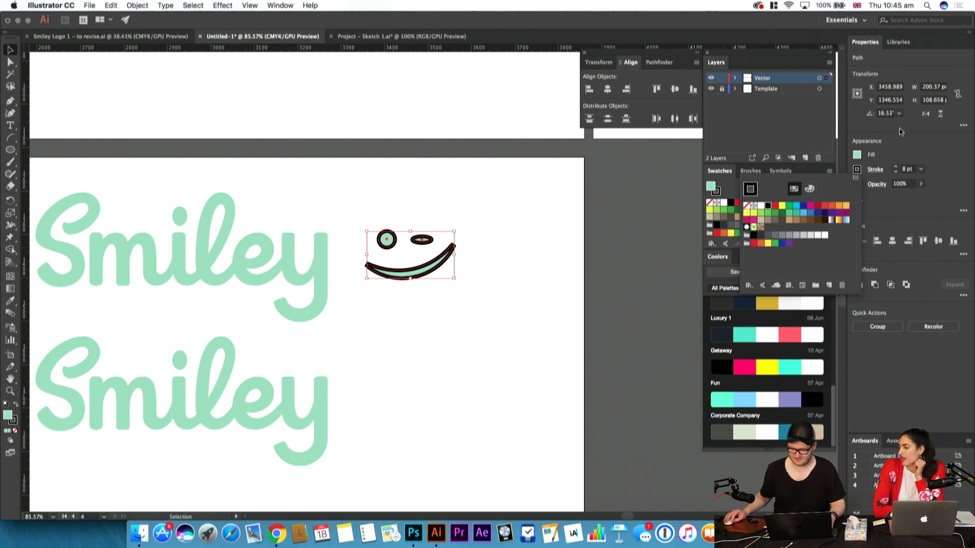
pyautogui.click(876, 174)
pyautogui.click(858, 171)
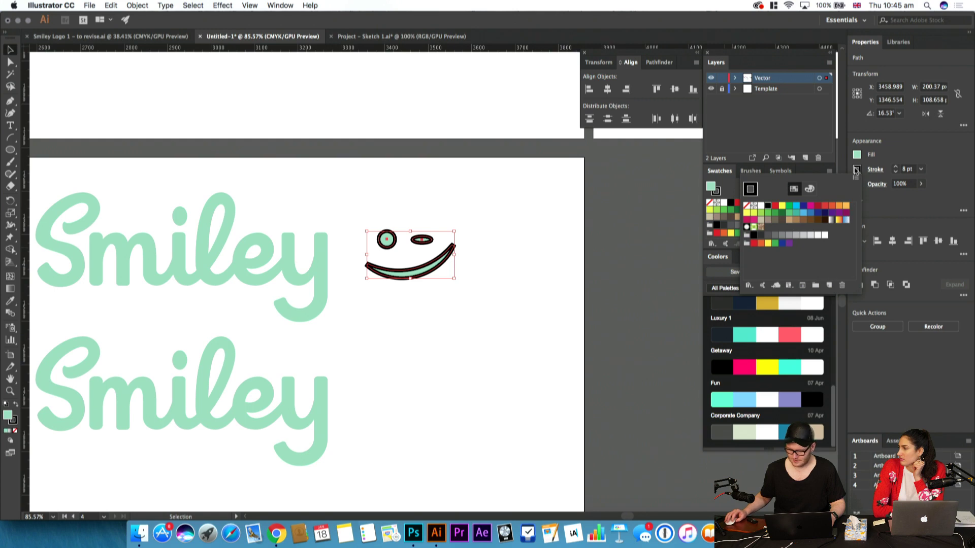
pyautogui.press('Escape')
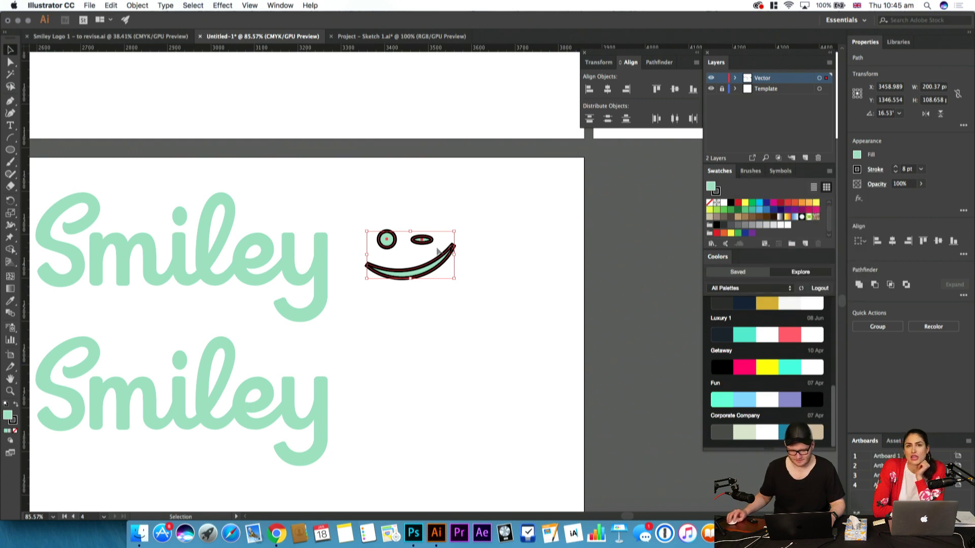
pyautogui.press('i')
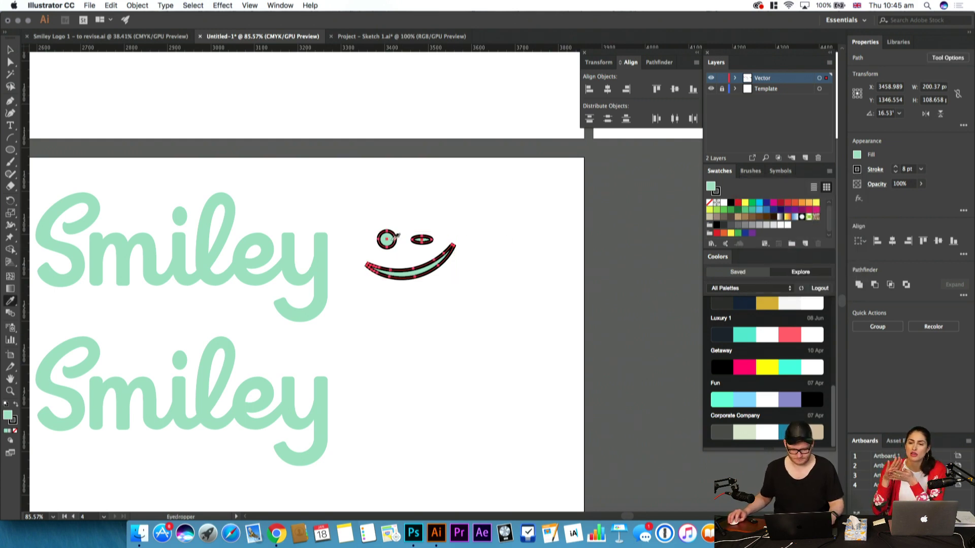
# Copy the hex value of the icon's mint fill colour and deselect the icon
pyautogui.doubleClick(712, 187)
pyautogui.click(818, 113)
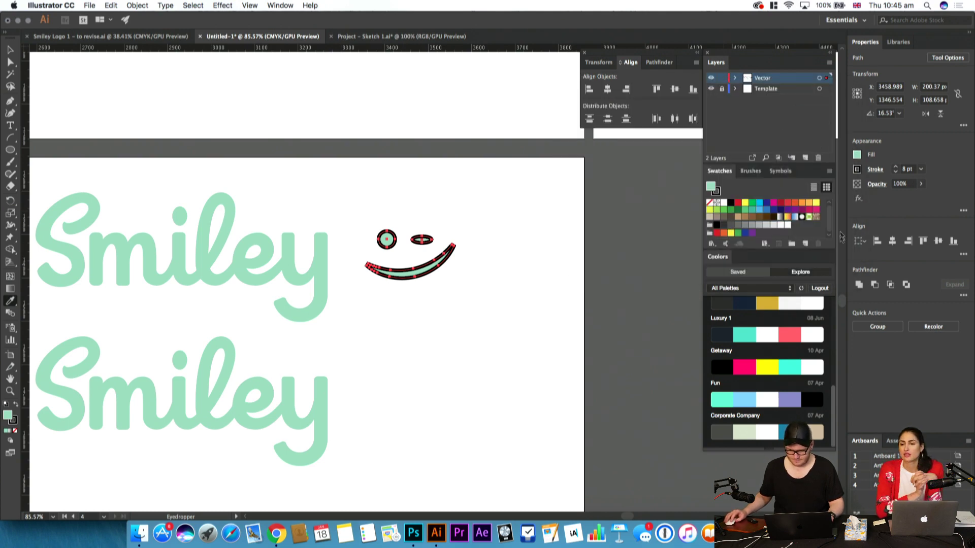
pyautogui.click(538, 264)
pyautogui.press('v')
pyautogui.press('super+z')
pyautogui.click(471, 263)
# Try to apply the copied colour 86CDB6 to the stroke with no objects selected
pyautogui.click(716, 192)
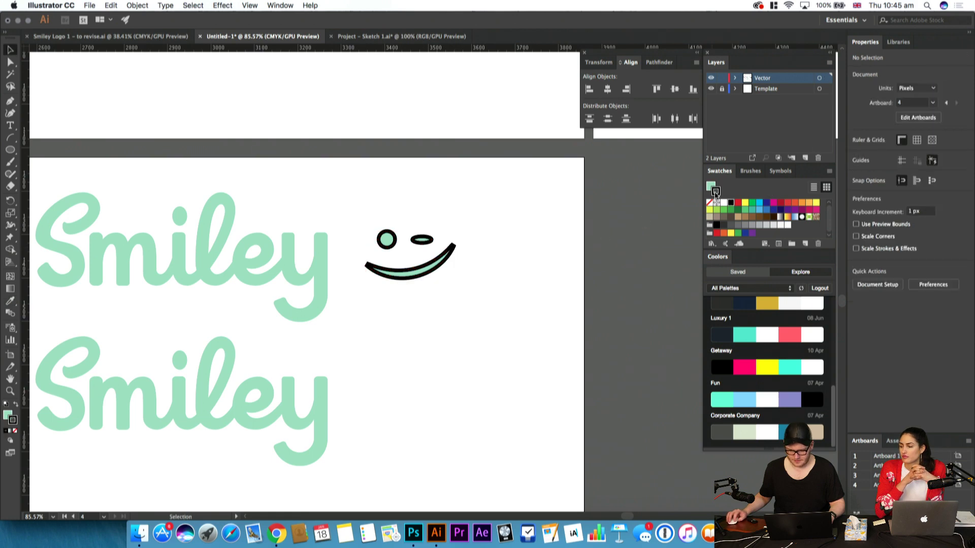
pyautogui.doubleClick(716, 192)
pyautogui.press('super+v')
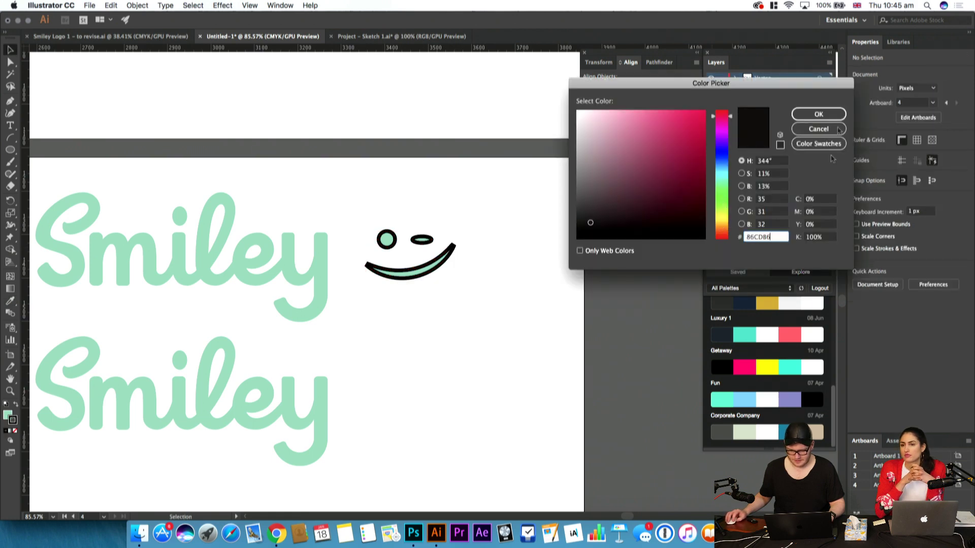
pyautogui.click(818, 114)
# Set the stroke colour of the icon's eyes and smile to 86CDB6
pyautogui.click(450, 254)
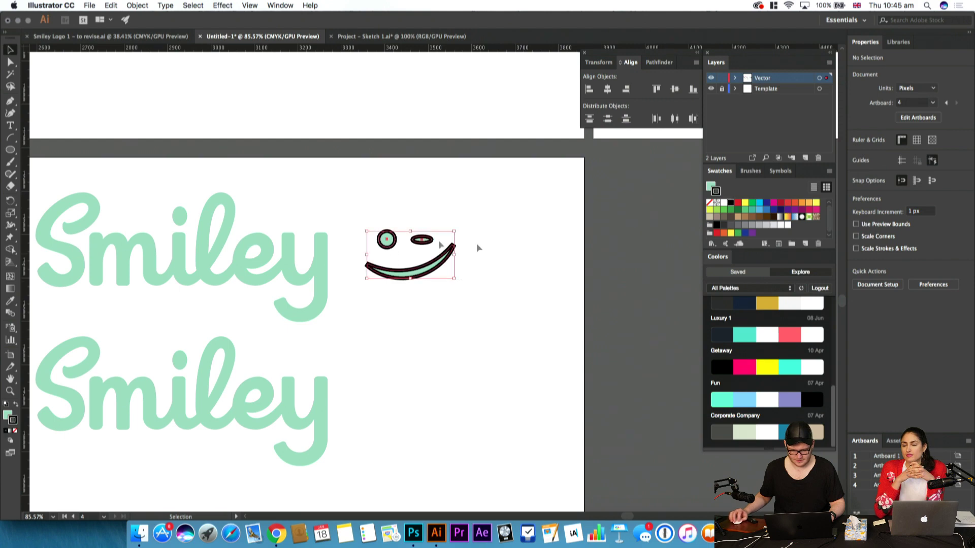
pyautogui.doubleClick(716, 192)
pyautogui.write('86CDB6')
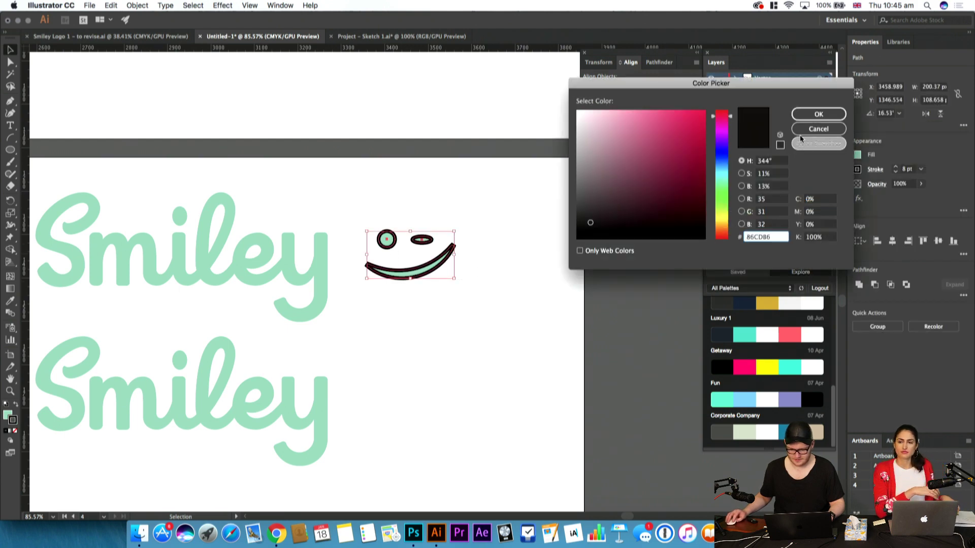
pyautogui.click(819, 114)
pyautogui.click(483, 291)
# Outline the strokes of the icon's eyes and smile, and unite them with their fills
pyautogui.moveTo(478, 291); pyautogui.dragTo(321, 220)
pyautogui.click(137, 5)
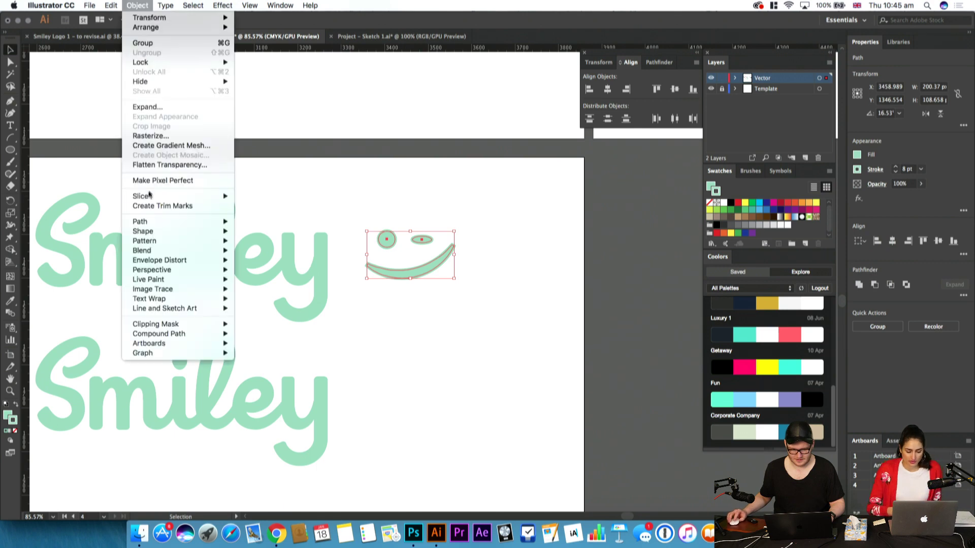
pyautogui.moveTo(186, 223)
pyautogui.click(281, 250)
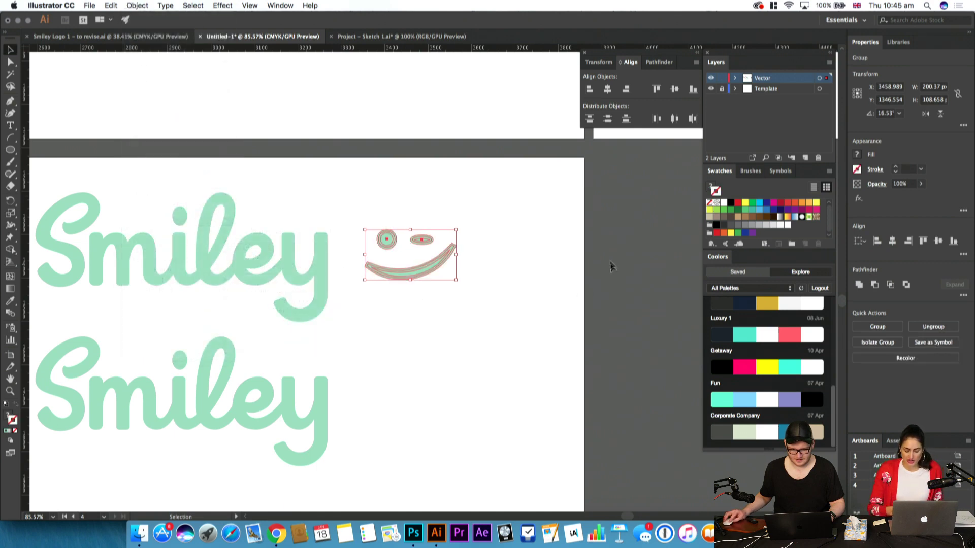
pyautogui.click(859, 284)
# Switch to Photoshop, hide the Icon layer and paste the thickened icon as a shape layer
pyautogui.press('a')
pyautogui.press('super+Tab')
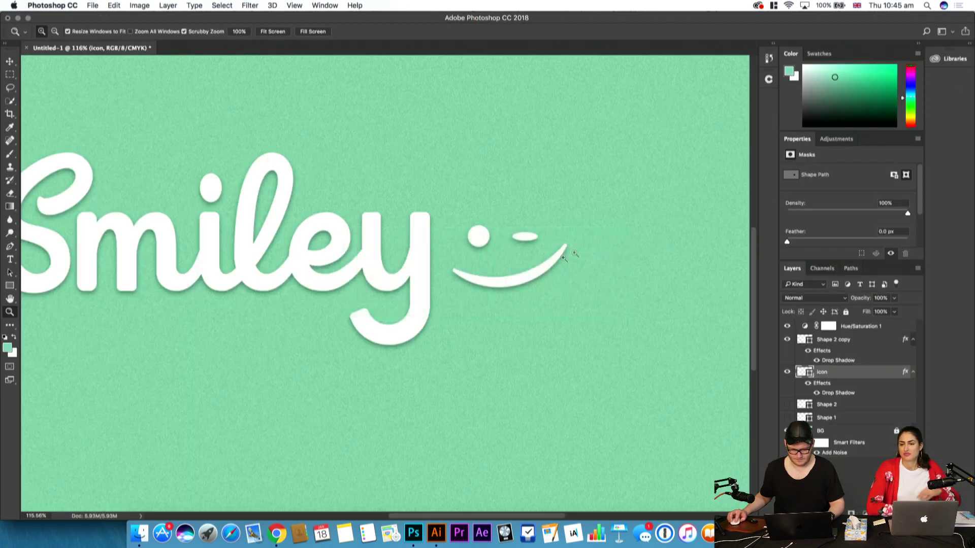
pyautogui.click(787, 371)
pyautogui.press('super+v')
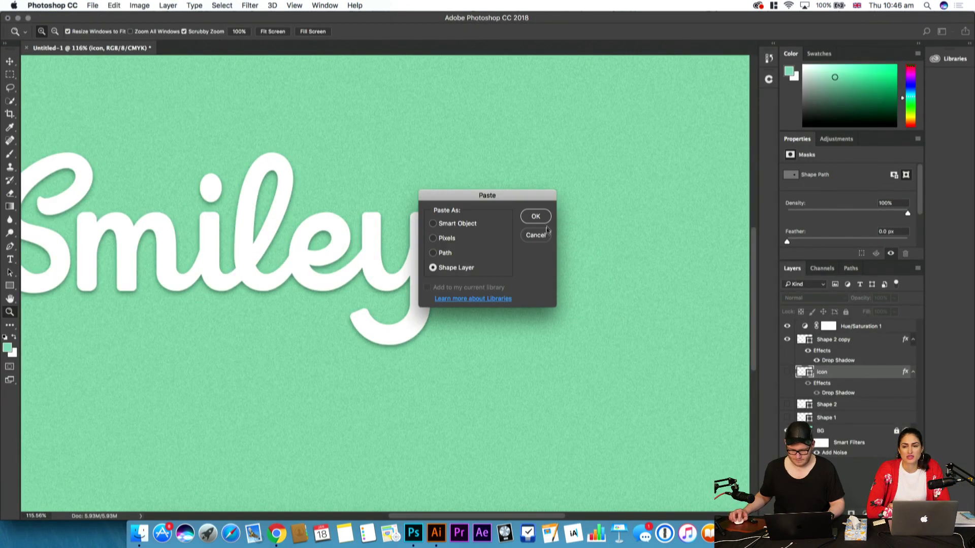
pyautogui.click(536, 216)
# Move the pasted icon beside the Smiley wordmark and copy the old icon's Drop Shadow effect onto it
pyautogui.press('v')
pyautogui.moveTo(472, 303); pyautogui.dragTo(604, 252)
pyautogui.moveTo(904, 386); pyautogui.dragTo(900, 373)
# Scale the thickened icon to about 80% and shift it slightly farther from the wordmark's y
pyautogui.press('super+t')
pyautogui.moveTo(601, 202); pyautogui.dragTo(584, 211)
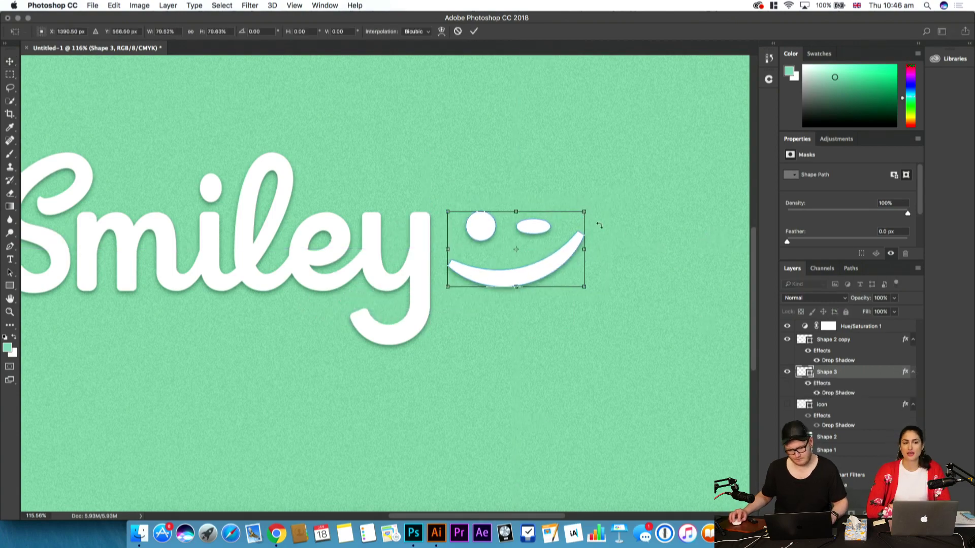
pyautogui.press('Return')
pyautogui.press('z')
pyautogui.moveTo(537, 273); pyautogui.dragTo(520, 293)
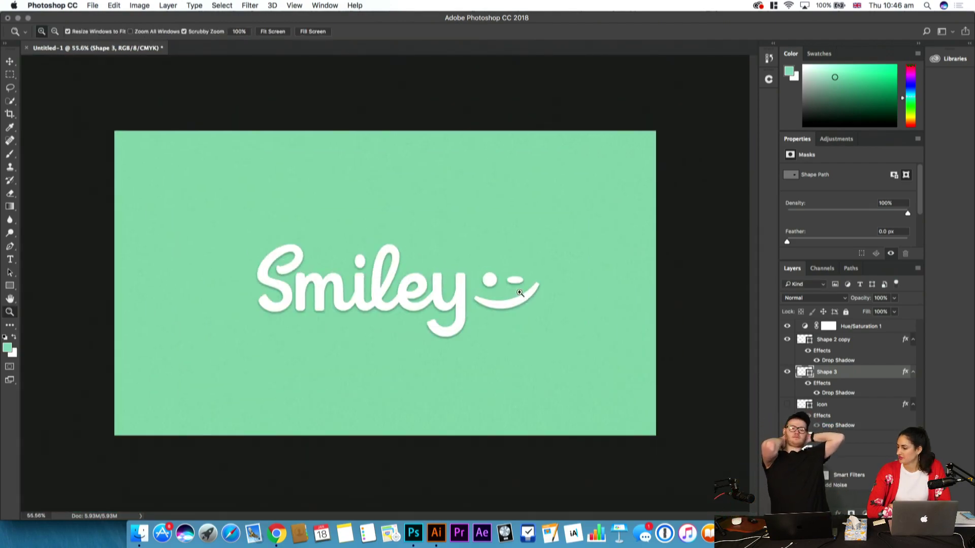
pyautogui.press('v')
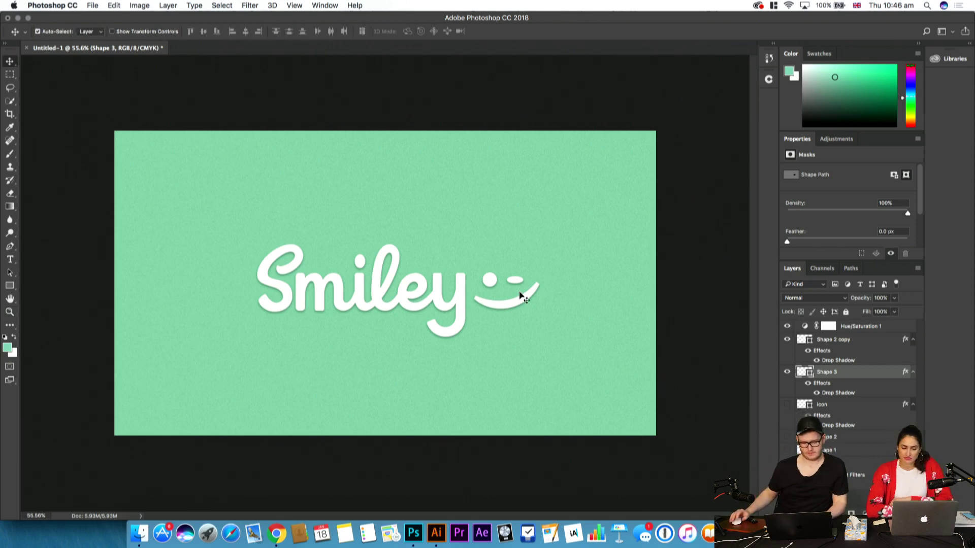
pyautogui.moveTo(520, 301); pyautogui.dragTo(527, 302)
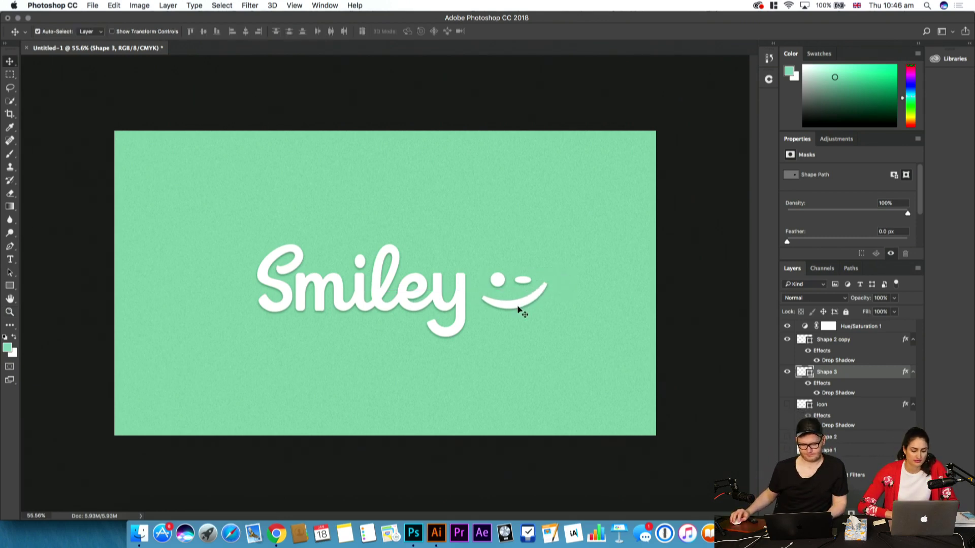
pyautogui.click(837, 348)
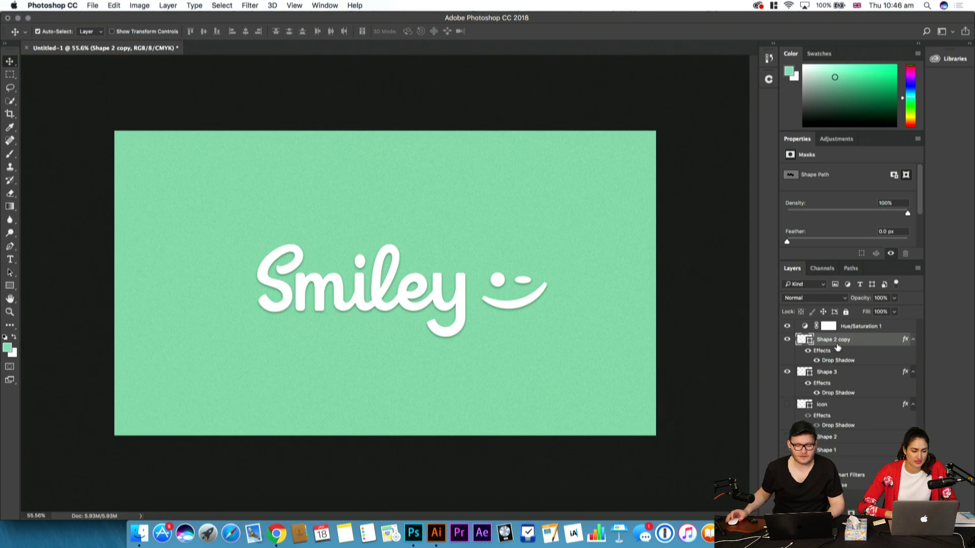
pyautogui.click(866, 380)
pyautogui.moveTo(529, 307); pyautogui.dragTo(532, 308)
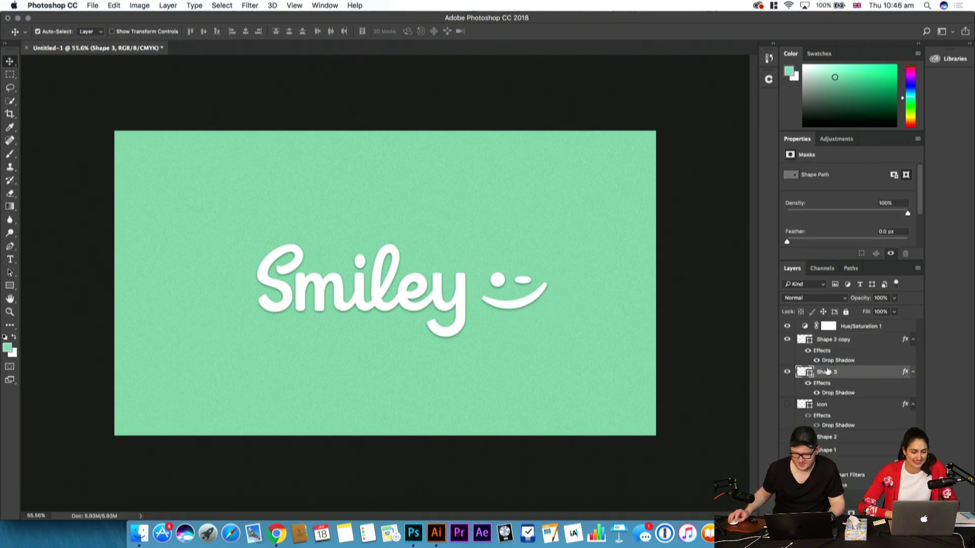
# Select the wordmark and winking icon layers together and shift them slightly so the logo sits centred on the canvas
pyautogui.click(837, 349)
pyautogui.keyDown('shift'); pyautogui.click(849, 375); pyautogui.keyUp('shift')
pyautogui.moveTo(522, 306)
pyautogui.mouseDown()
pyautogui.moveTo(511, 309)
pyautogui.moveTo(518, 312)
pyautogui.mouseUp()
pyautogui.click(522, 309)
pyautogui.click(839, 404)
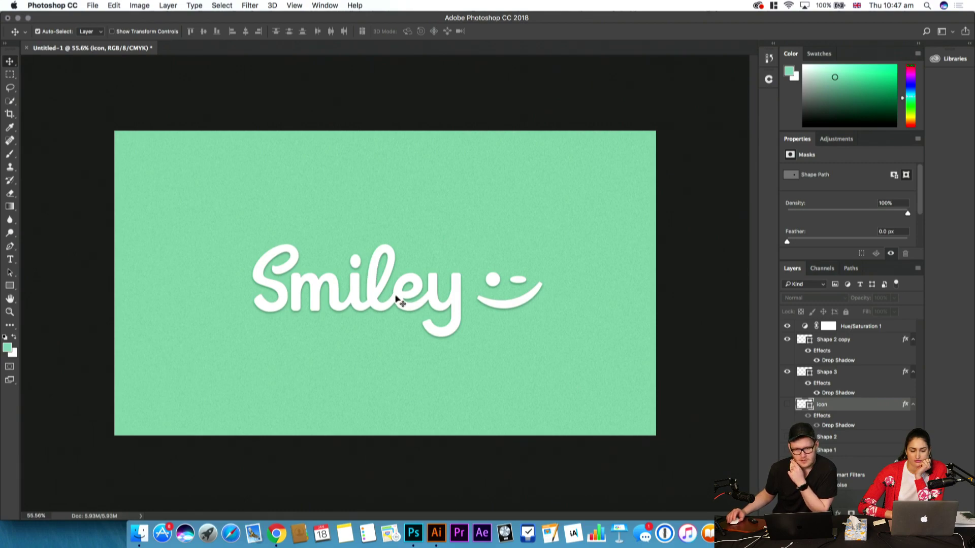
# Check the wordmark and icon at different magnifications and set the Hue/Saturation 1 adjustment's hue to +67 to turn the green background blue
pyautogui.press('z')
pyautogui.moveTo(424, 290); pyautogui.dragTo(489, 304)
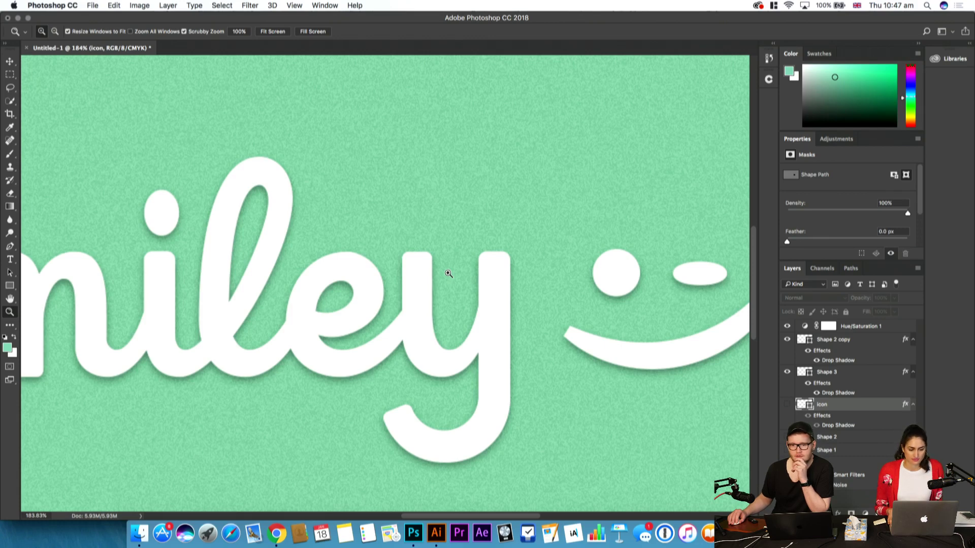
pyautogui.moveTo(556, 294); pyautogui.dragTo(524, 320)
pyautogui.scroll(-4, 526, 320)
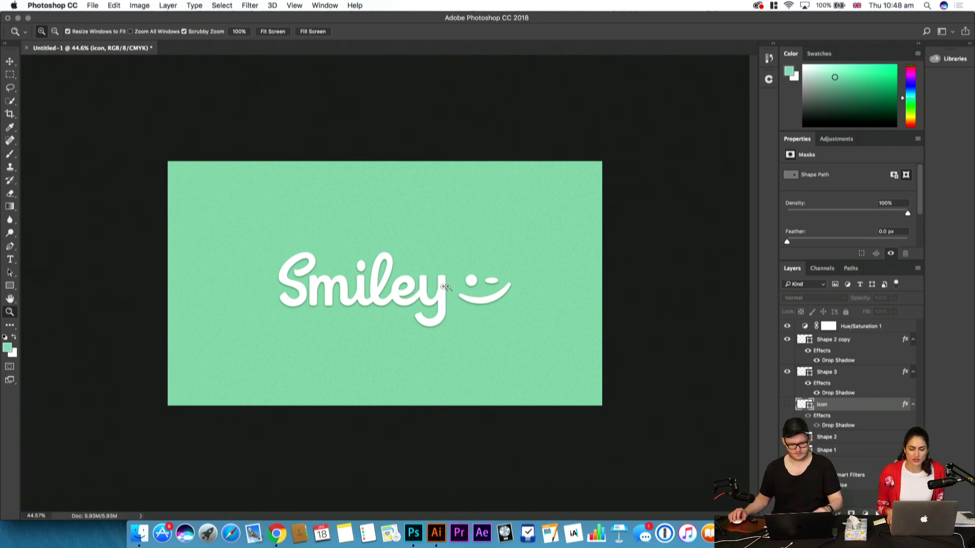
pyautogui.click(827, 373)
pyautogui.click(828, 340)
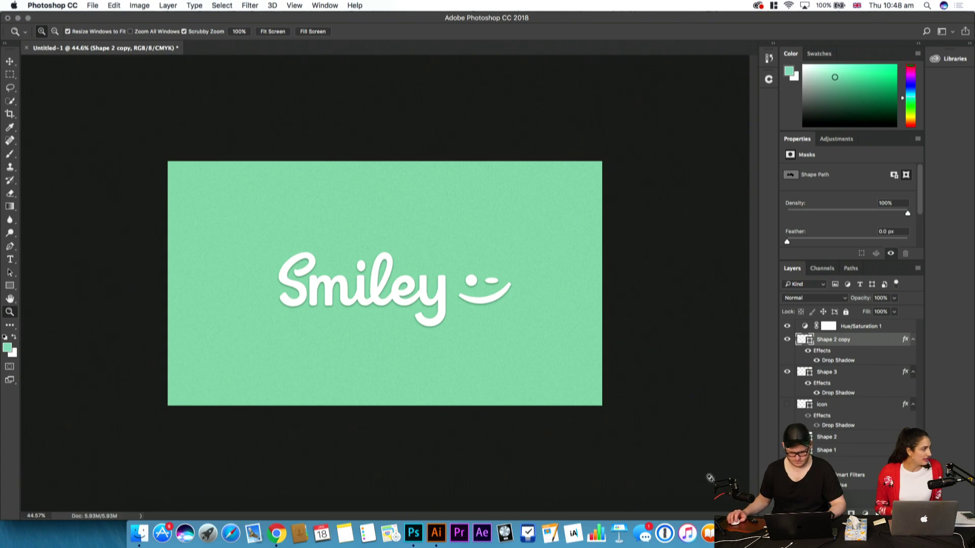
pyautogui.moveTo(370, 289)
pyautogui.mouseDown()
pyautogui.moveTo(418, 292)
pyautogui.moveTo(386, 291)
pyautogui.mouseUp()
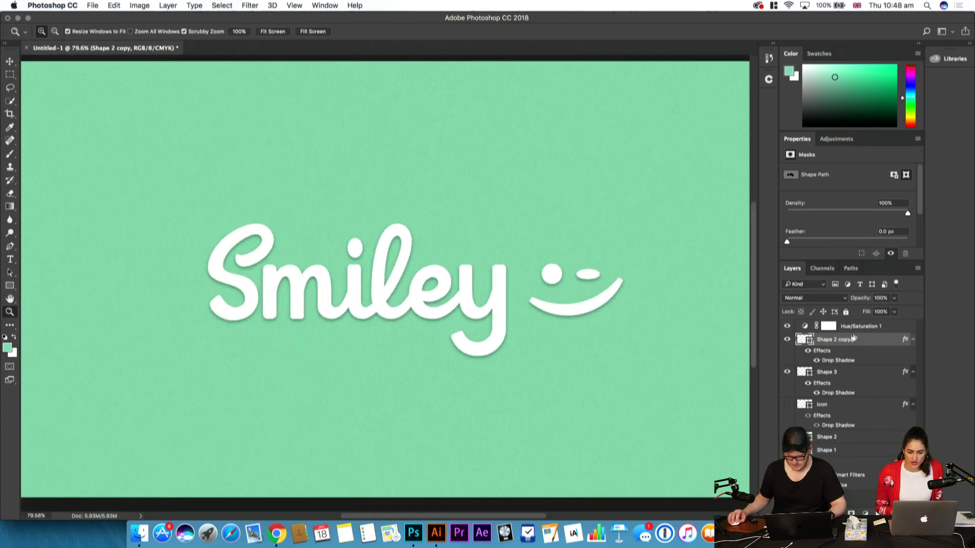
pyautogui.click(809, 328)
pyautogui.moveTo(836, 231); pyautogui.dragTo(881, 220)
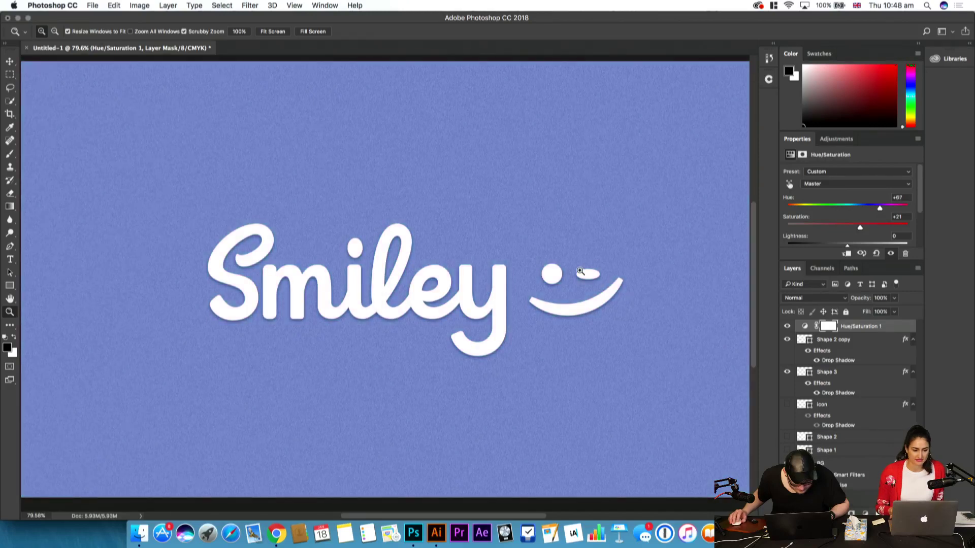
# Examine the wordmark and icon on the blue background, and switch to Illustrator to inspect the two vector Smiley versions
pyautogui.moveTo(579, 271)
pyautogui.mouseDown()
pyautogui.moveTo(500, 278)
pyautogui.moveTo(583, 276)
pyautogui.mouseUp()
pyautogui.moveTo(672, 285); pyautogui.dragTo(472, 321)
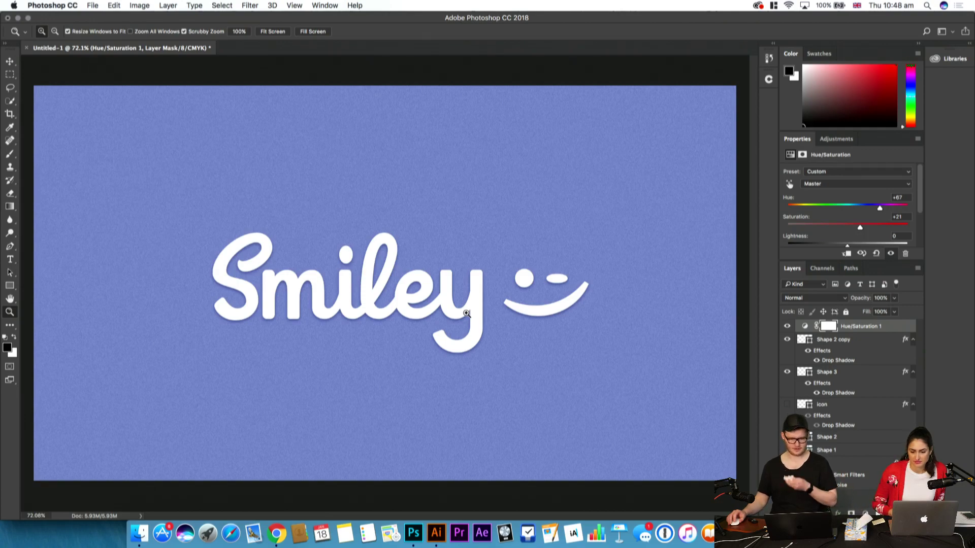
pyautogui.moveTo(454, 312); pyautogui.dragTo(324, 309)
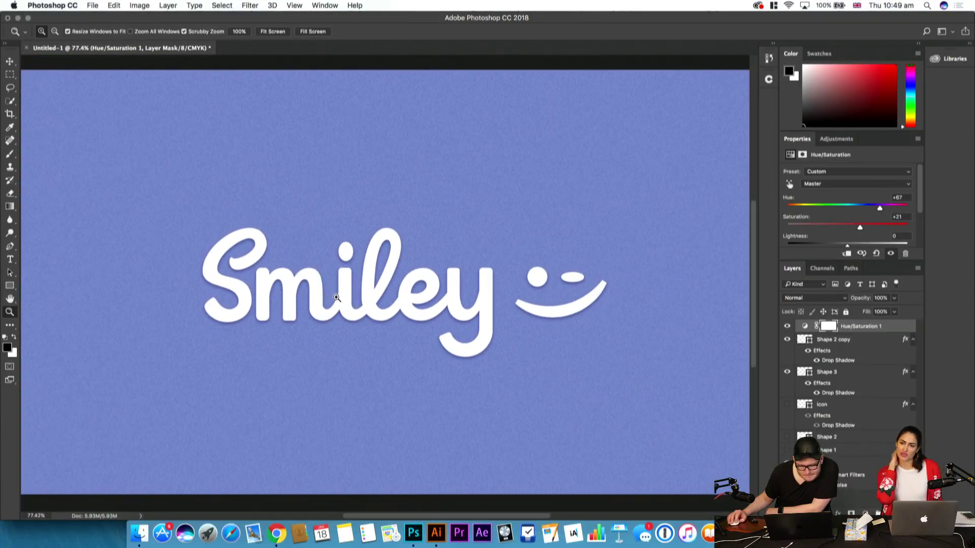
pyautogui.scroll(-1, 336, 298)
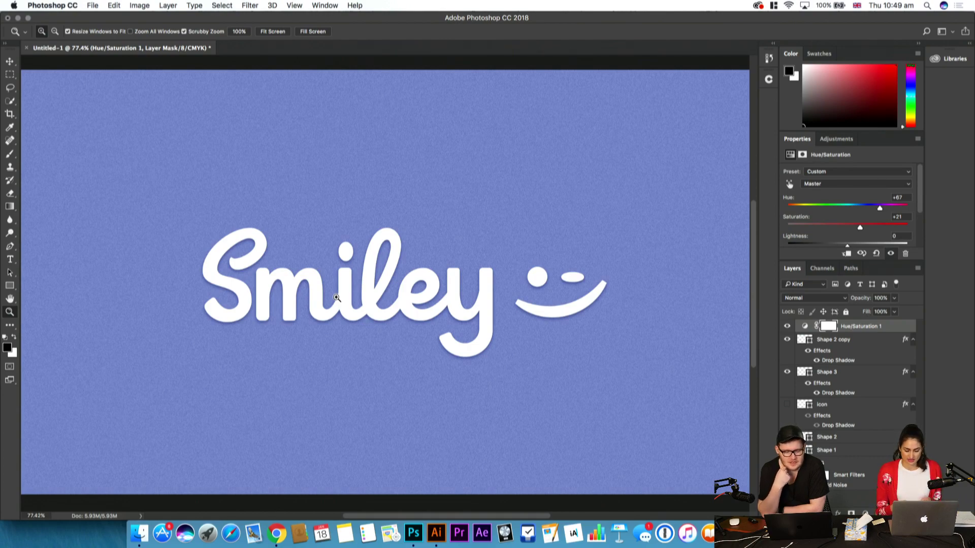
pyautogui.click(437, 532)
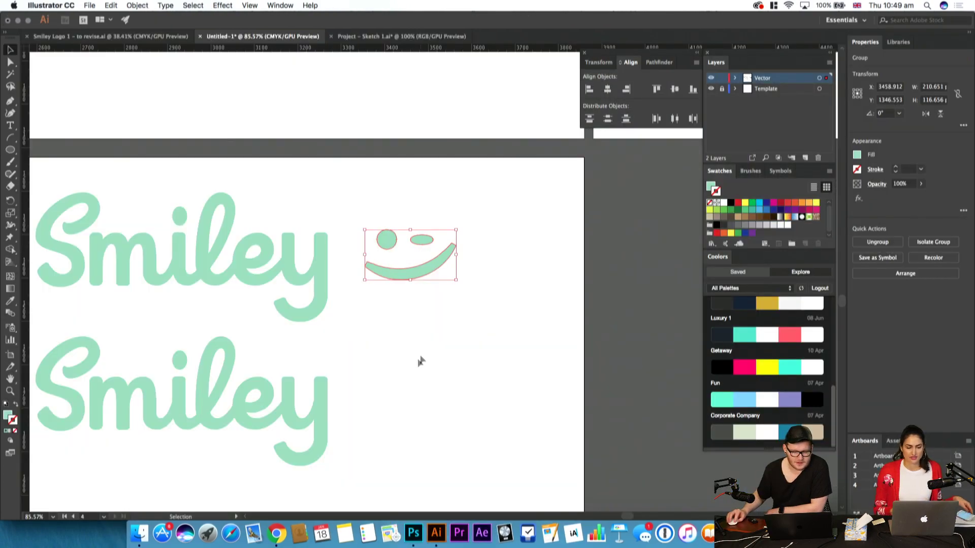
pyautogui.click(420, 359)
pyautogui.hscroll(-4, 287, 377)
pyautogui.moveTo(178, 330); pyautogui.dragTo(656, 441)
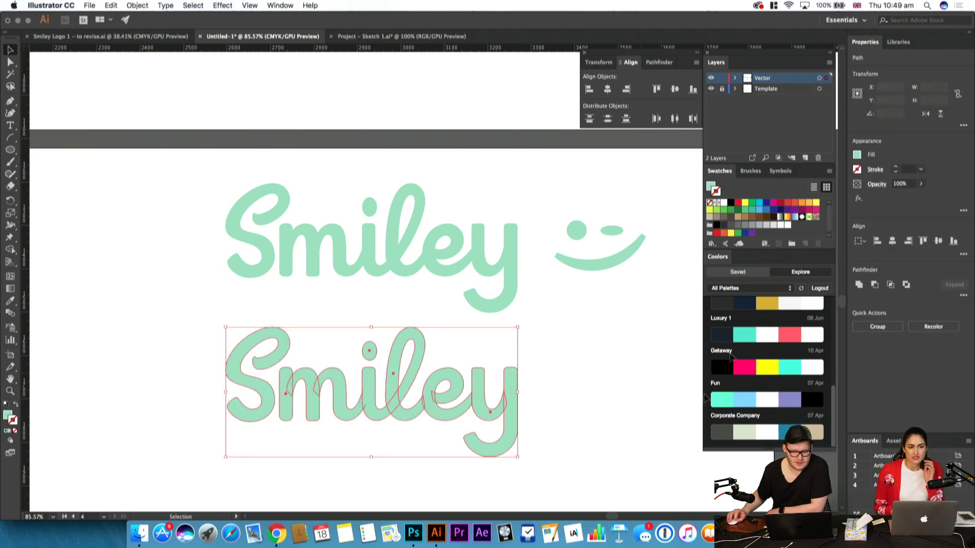
pyautogui.click(625, 365)
pyautogui.moveTo(615, 302); pyautogui.dragTo(200, 444)
pyautogui.click(638, 442)
# Switch to Photoshop, hide the Hue/Saturation 1 adjustment and change the screen mode to full screen
pyautogui.click(413, 533)
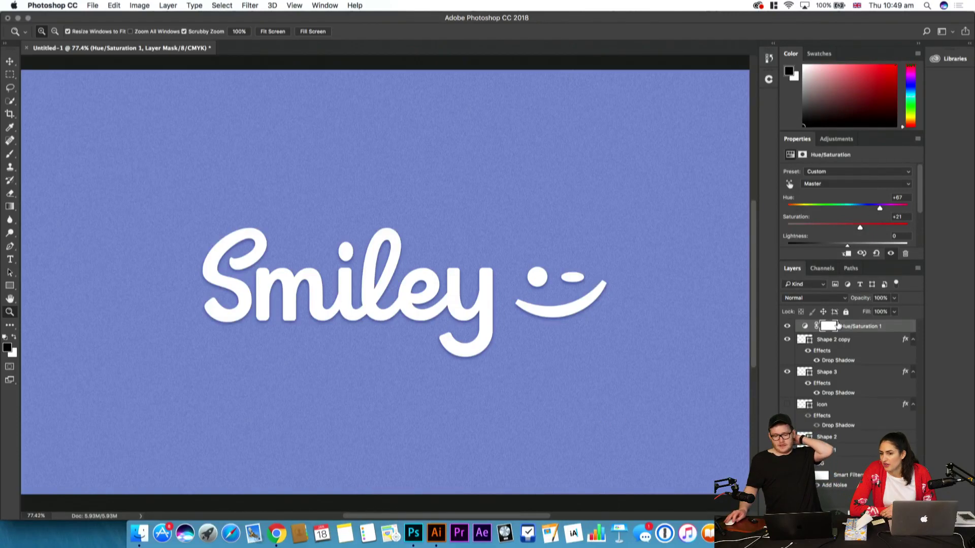
pyautogui.click(809, 327)
pyautogui.click(788, 327)
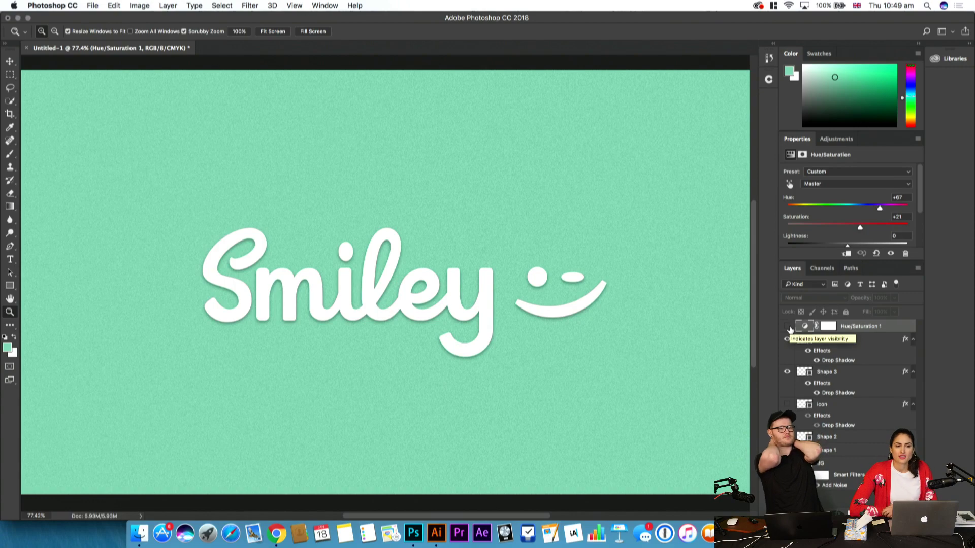
pyautogui.press('f')
pyautogui.press('f')
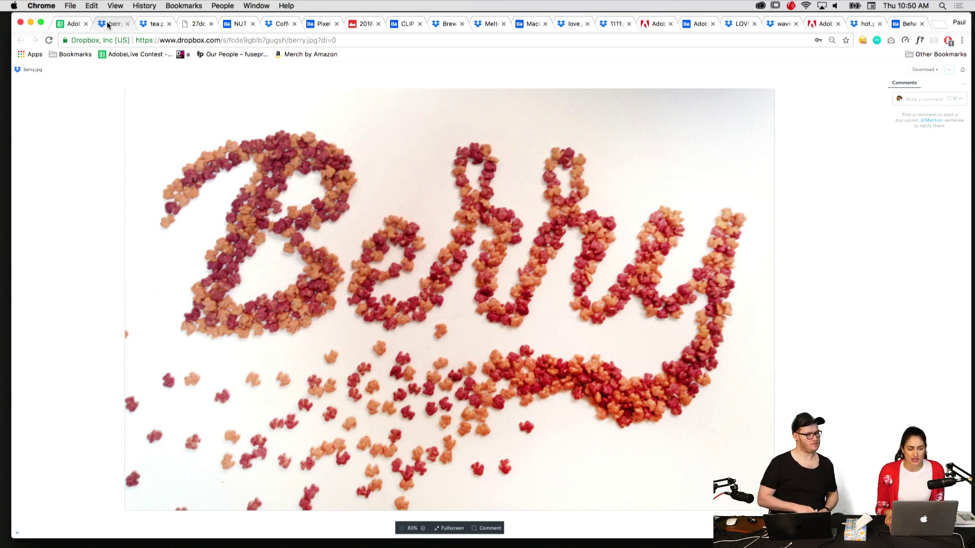
# Review the object-lettering contest entries in order from Tea through Coffee, Pixel, Brew and Mac&Cheese to the potato-chip lettering
pyautogui.hotkey('ctrl', 'Tab')
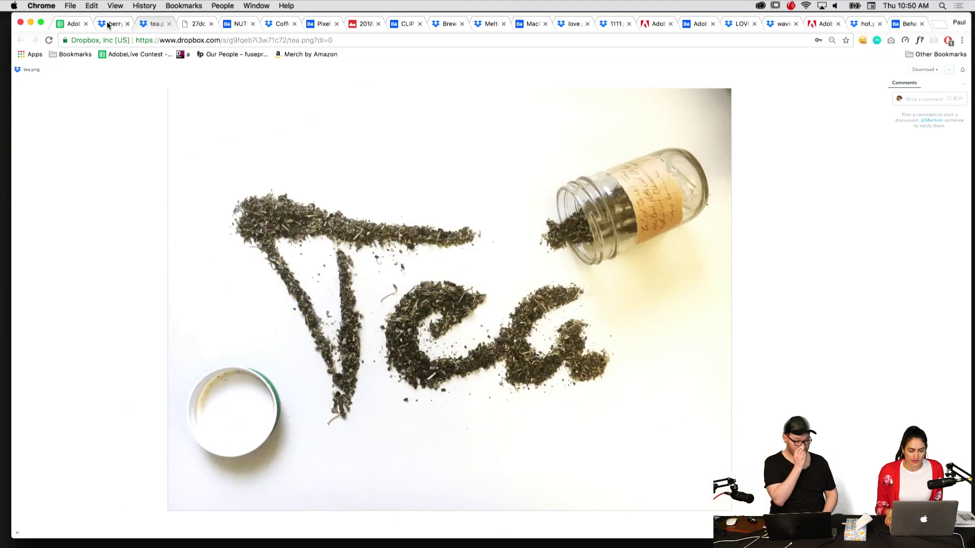
pyautogui.hotkey('ctrl', 'Tab')
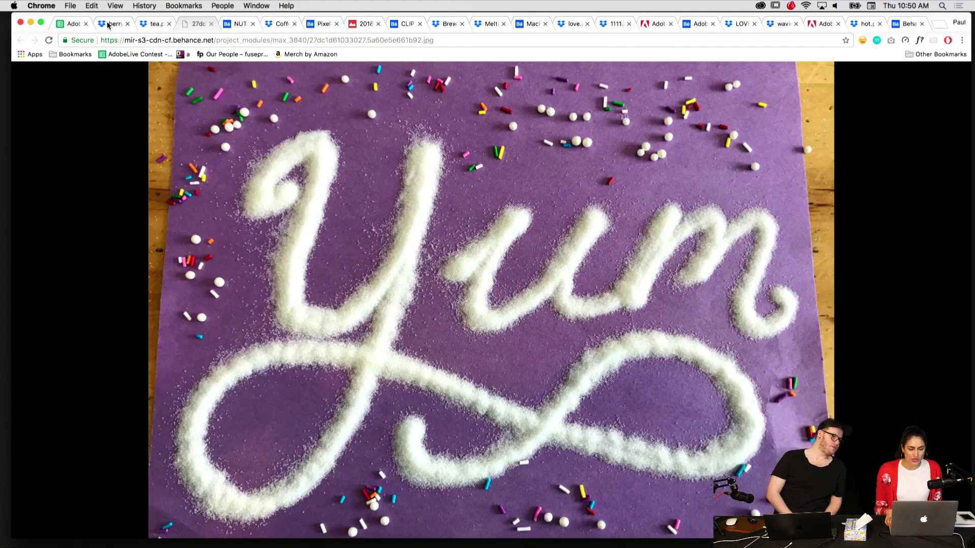
pyautogui.hotkey('ctrl', 'Tab')
pyautogui.hotkey('ctrl', 'Tab')
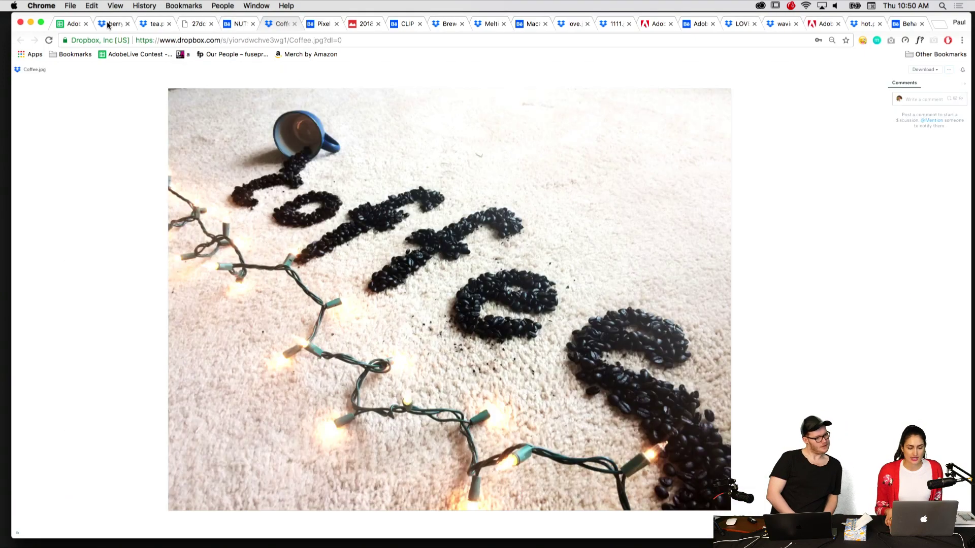
pyautogui.hotkey('ctrl', 'Tab')
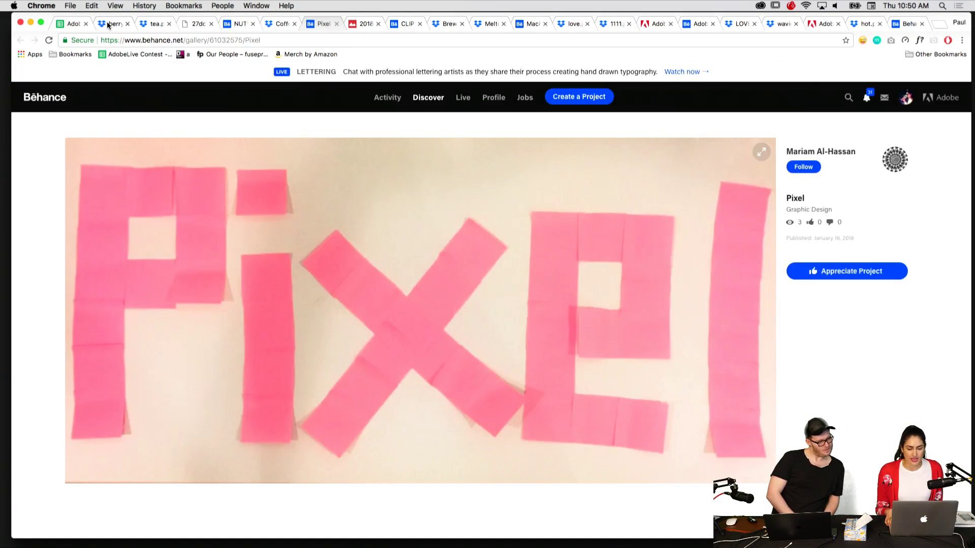
pyautogui.hotkey('ctrl', 'Tab')
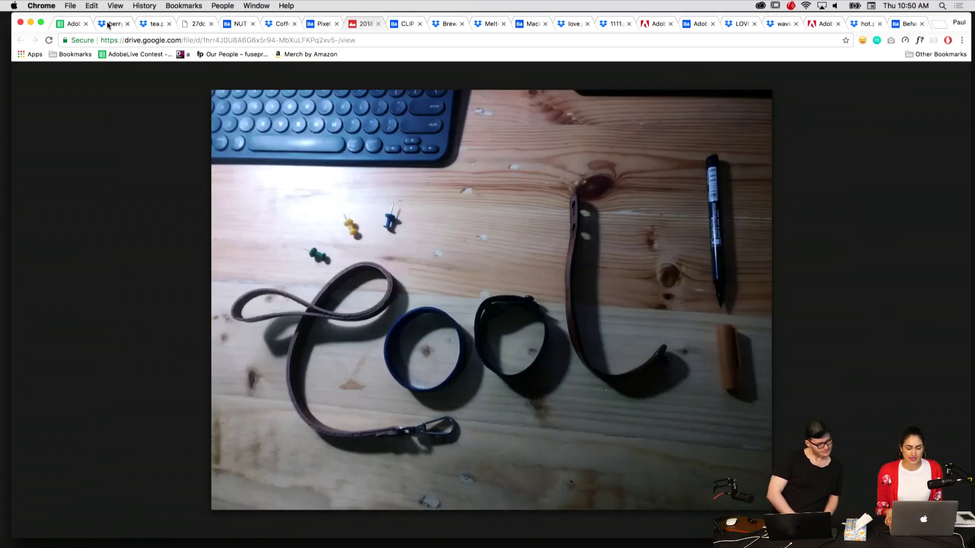
pyautogui.hotkey('ctrl', 'Tab')
pyautogui.hotkey('ctrl', 'Tab')
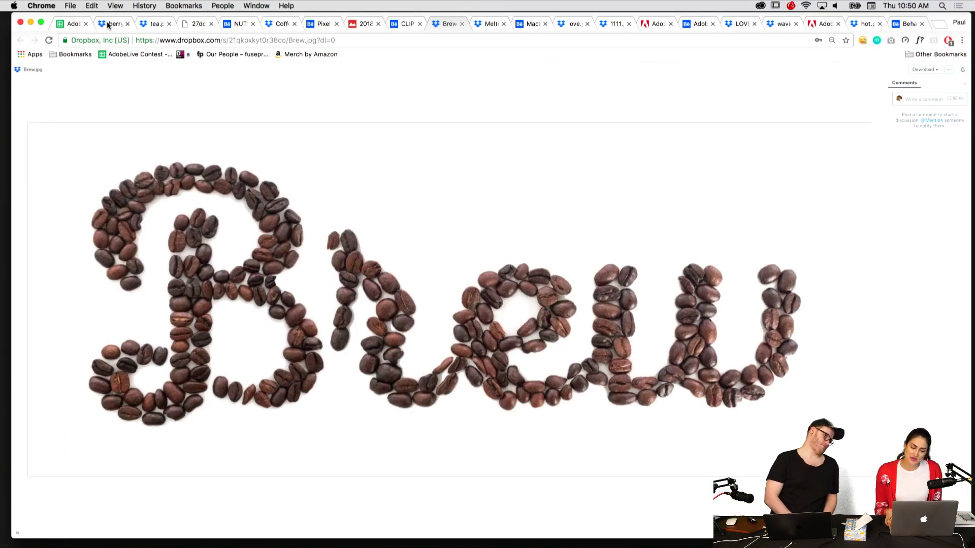
pyautogui.hotkey('ctrl', 'Tab')
pyautogui.hotkey('ctrl', 'Tab')
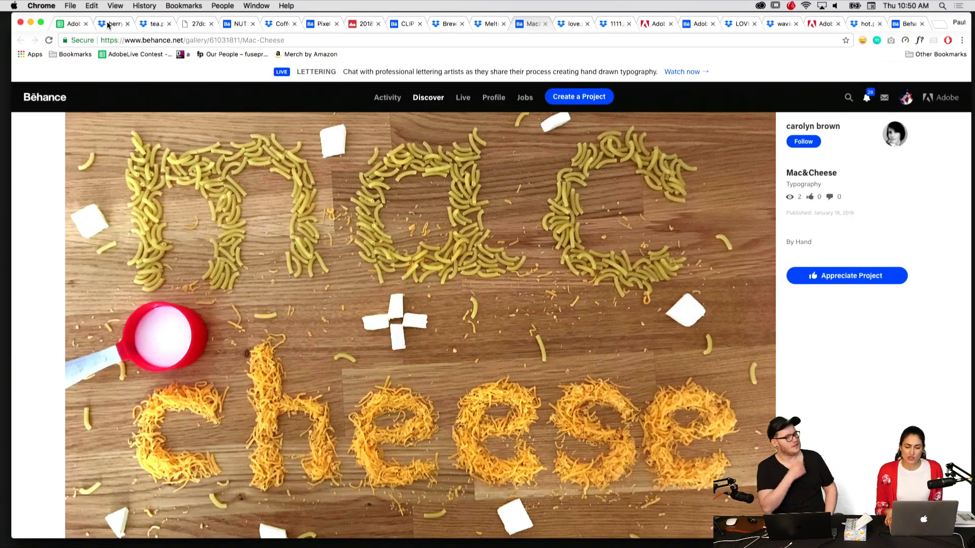
pyautogui.hotkey('ctrl', 'Tab')
pyautogui.hotkey('ctrl', 'Tab')
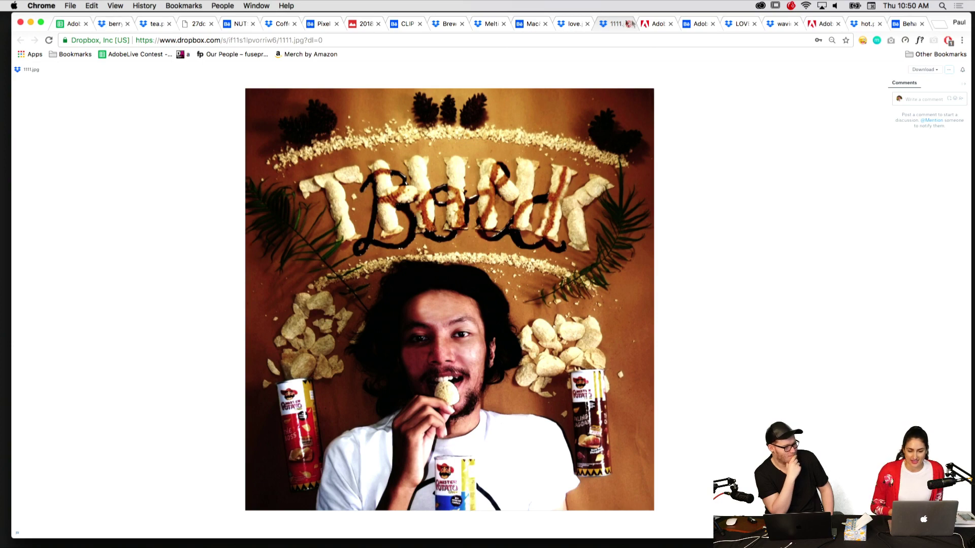
# Review the remaining contest entries, from the lettering made of twigs on the pavement through Lentils to Hot
pyautogui.click(650, 24)
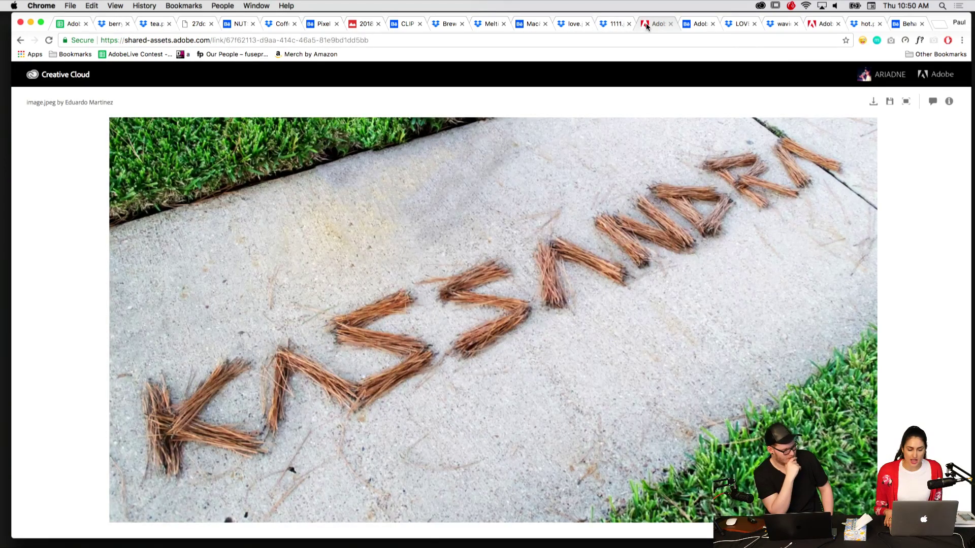
pyautogui.hotkey('ctrl', 'Tab')
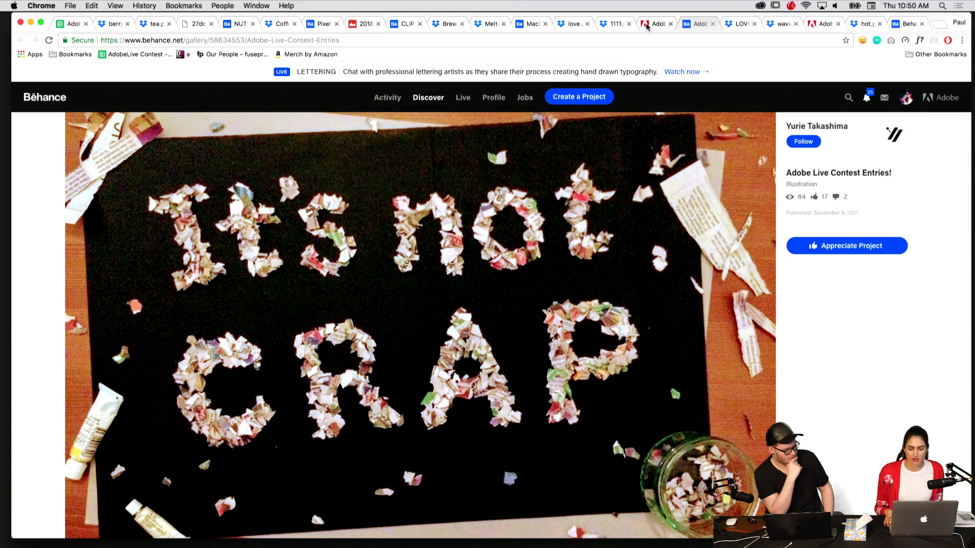
pyautogui.hotkey('ctrl', 'Tab')
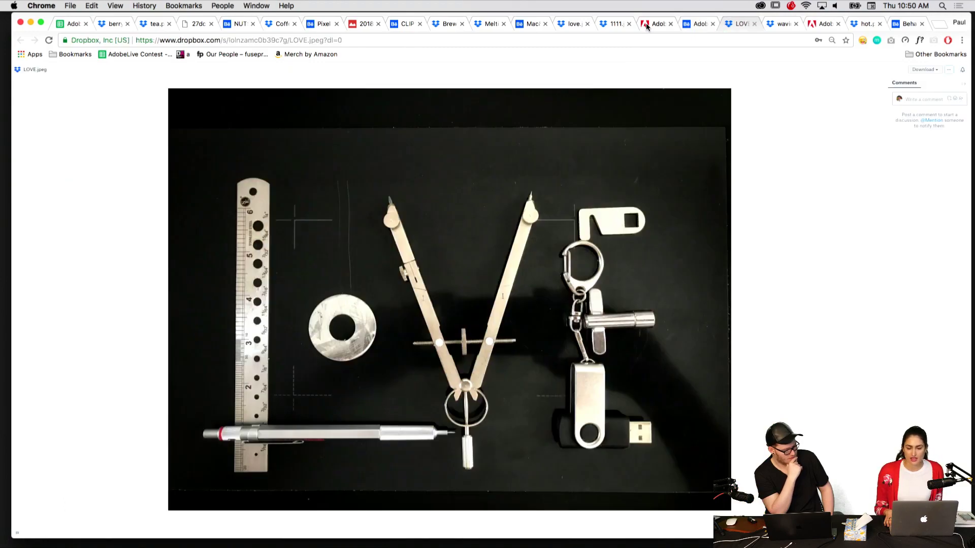
pyautogui.hotkey('ctrl', 'Tab')
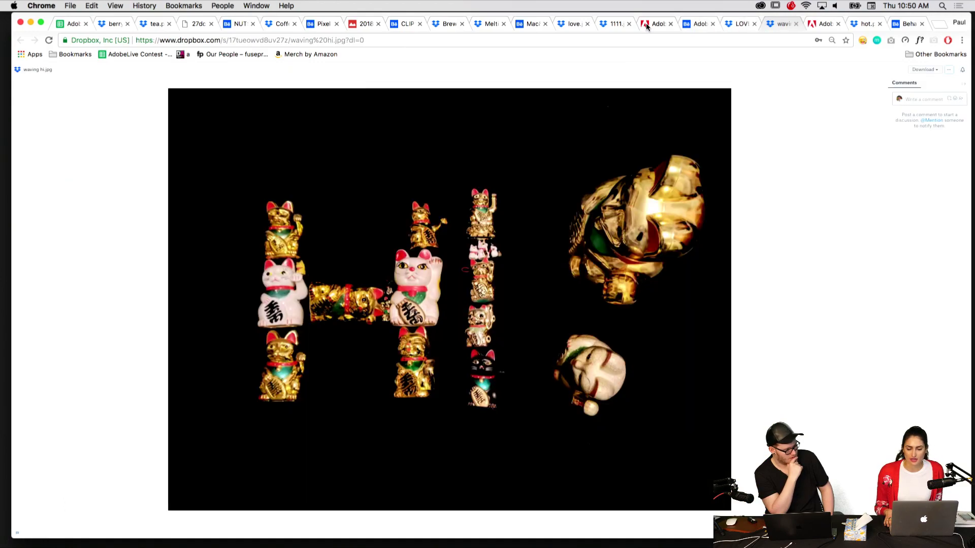
pyautogui.hotkey('ctrl', 'Tab')
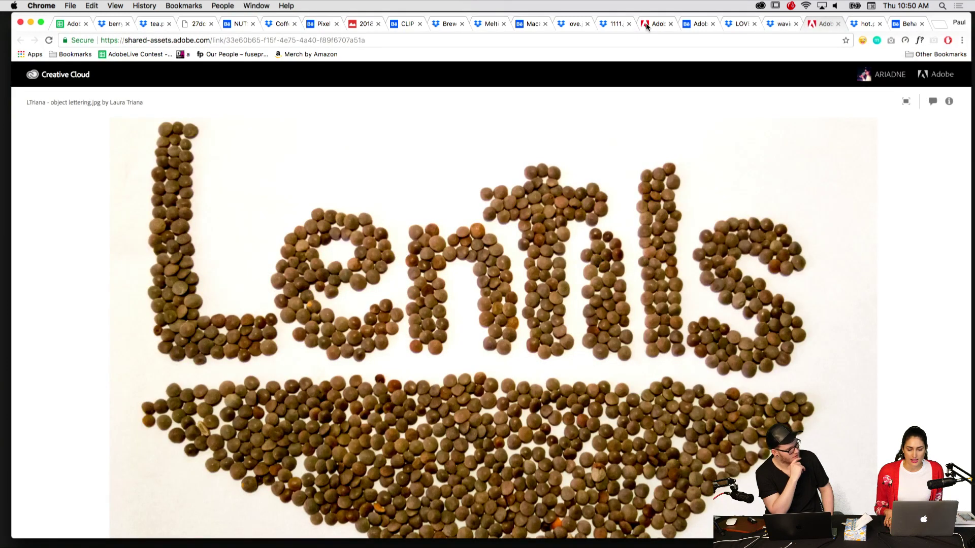
pyautogui.press('super+alt+Right')
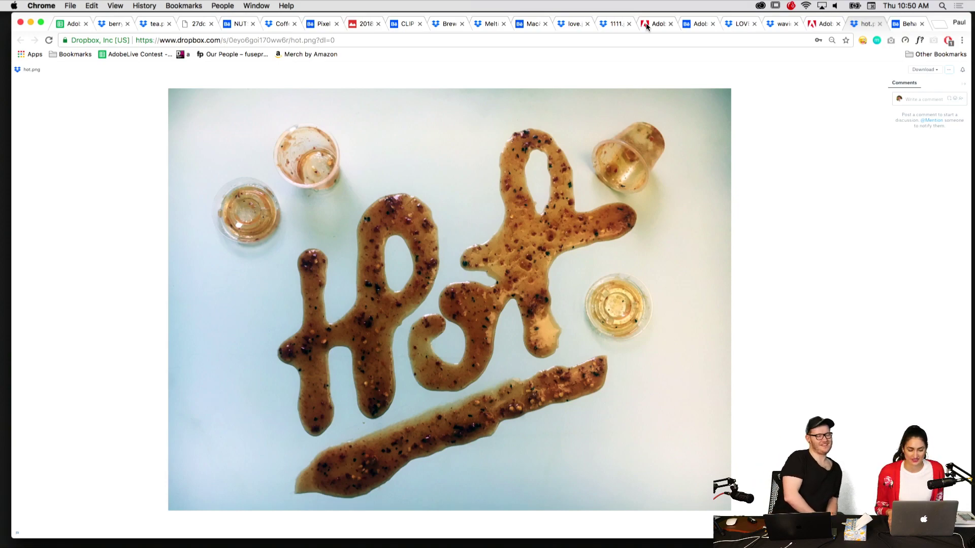
# Go back through the contest entries to Pixel and forward again to the coffee-bean Brew lettering
pyautogui.press('super+alt+Left')
pyautogui.press('super+alt+Left')
pyautogui.press('super+alt+Left')
pyautogui.press('super+alt+Left')
pyautogui.press('super+alt+Left')
pyautogui.press('super+alt+Left')
pyautogui.press('super+alt+Left')
pyautogui.press('super+alt+Left')
pyautogui.press('super+alt+Left')
pyautogui.press('super+alt+Left')
pyautogui.press('super+alt+Left')
pyautogui.press('super+alt+Left')
pyautogui.press('super+alt+Left')
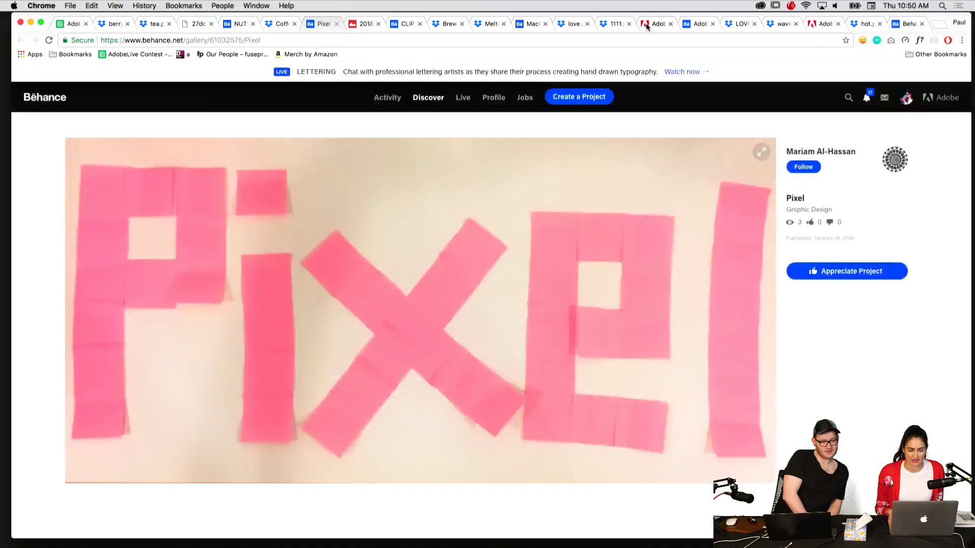
pyautogui.press('super+alt+Right')
pyautogui.press('super+alt+Right')
pyautogui.press('super+alt+Right')
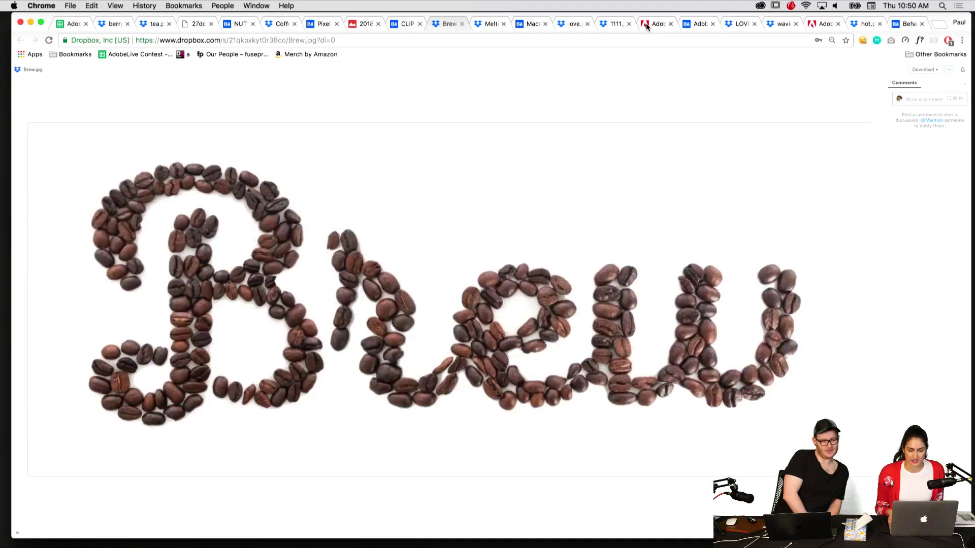
# Return from the Brew entry through the earlier submissions to the Tea lettering
pyautogui.moveTo(504, 156)
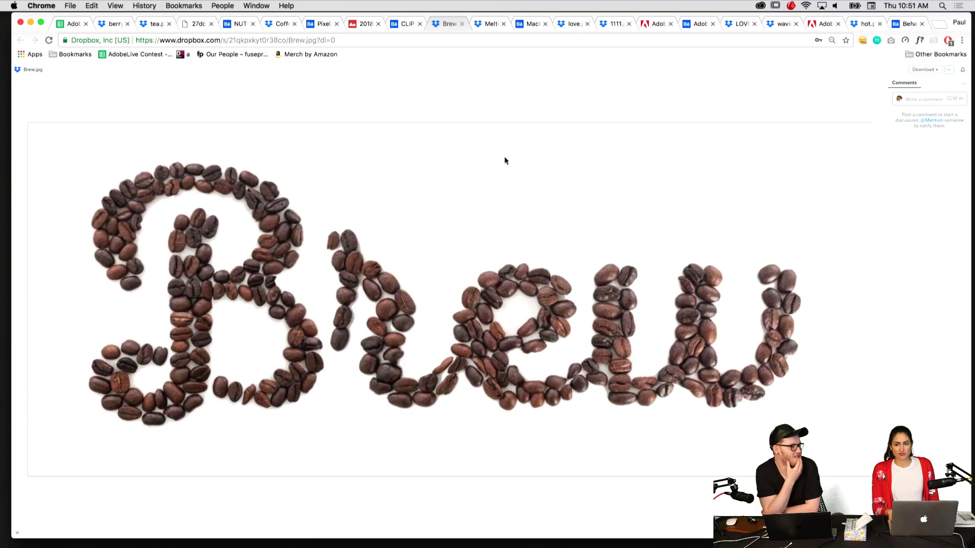
pyautogui.hotkey('ctrl', 'shift', 'Tab')
pyautogui.hotkey('ctrl', 'shift', 'Tab')
pyautogui.hotkey('ctrl', 'shift', 'Tab')
pyautogui.hotkey('ctrl', 'shift', 'Tab')
pyautogui.hotkey('ctrl', 'shift', 'Tab')
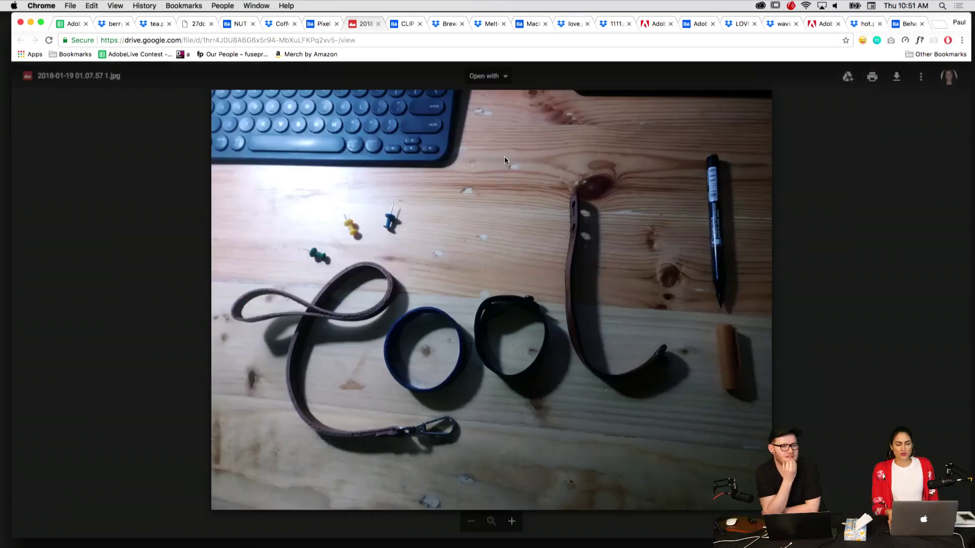
pyautogui.hotkey('ctrl', 'shift', 'Tab')
pyautogui.hotkey('ctrl', 'shift', 'Tab')
pyautogui.hotkey('ctrl', 'shift', 'Tab')
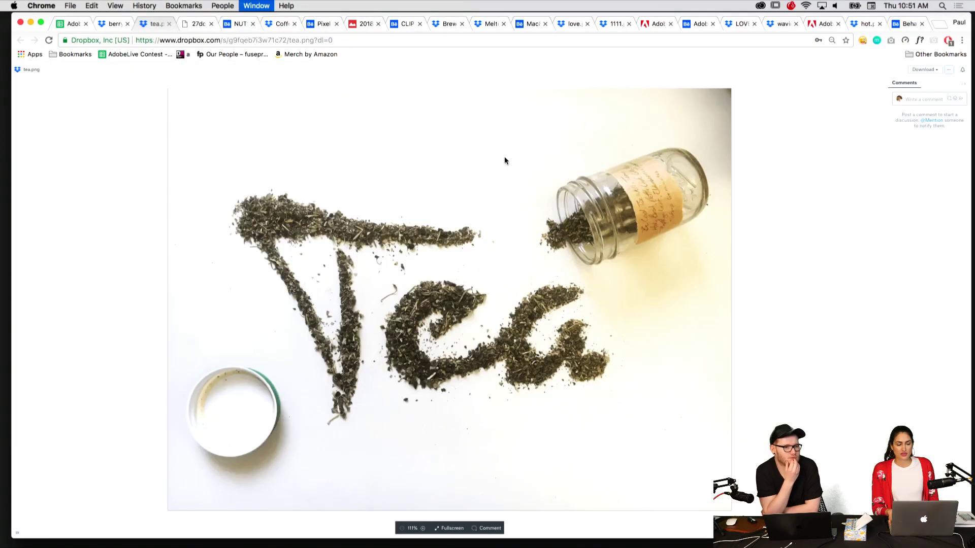
# Compare the contest entries once more, going forward from Tea through NUTS, Brew and both Love letterings to Hot
pyautogui.hotkey('ctrl', 'Tab')
pyautogui.hotkey('ctrl', 'Tab')
pyautogui.hotkey('ctrl', 'Tab')
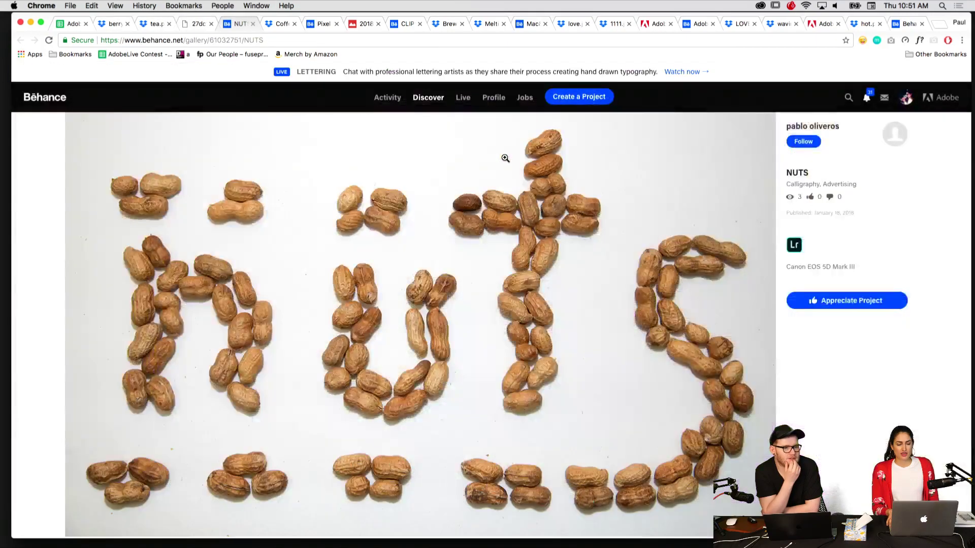
pyautogui.hotkey('ctrl', 'Tab')
pyautogui.hotkey('ctrl', 'Tab')
pyautogui.hotkey('ctrl', 'Tab')
pyautogui.hotkey('ctrl', 'Tab')
pyautogui.hotkey('ctrl', 'Tab')
pyautogui.hotkey('ctrl', 'Tab')
pyautogui.hotkey('ctrl', 'Tab')
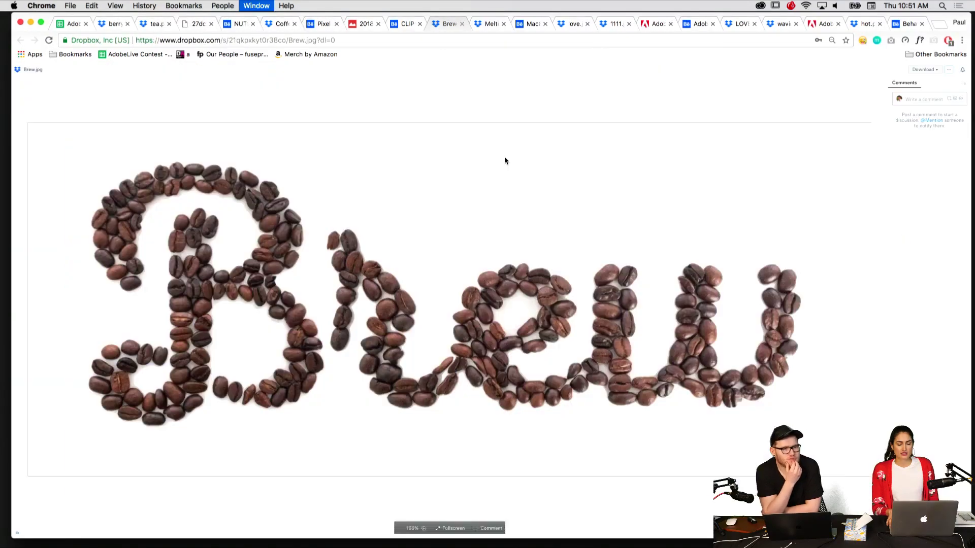
pyautogui.hotkey('ctrl', 'Tab')
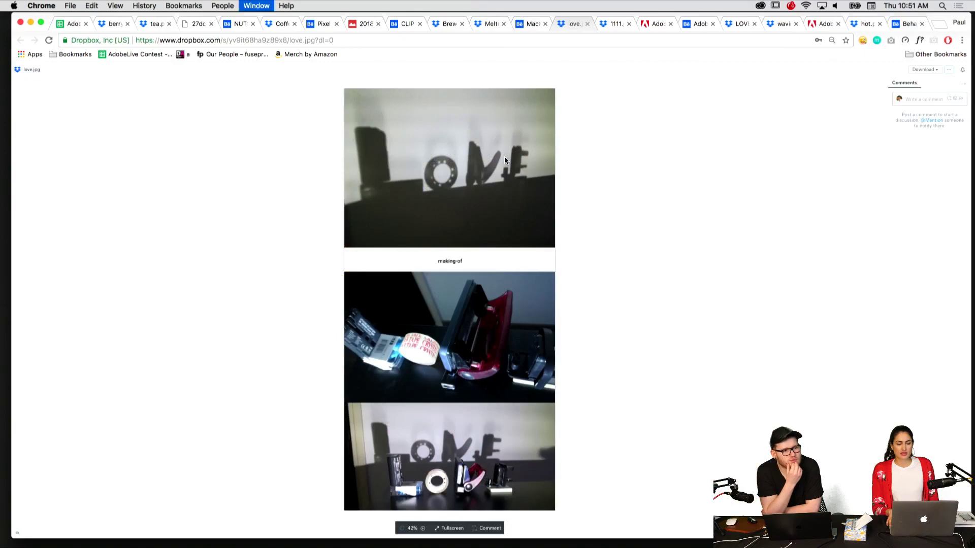
pyautogui.hotkey('ctrl', 'Tab')
pyautogui.hotkey('ctrl', 'Tab')
pyautogui.hotkey('ctrl', 'Tab')
pyautogui.hotkey('ctrl', 'Tab')
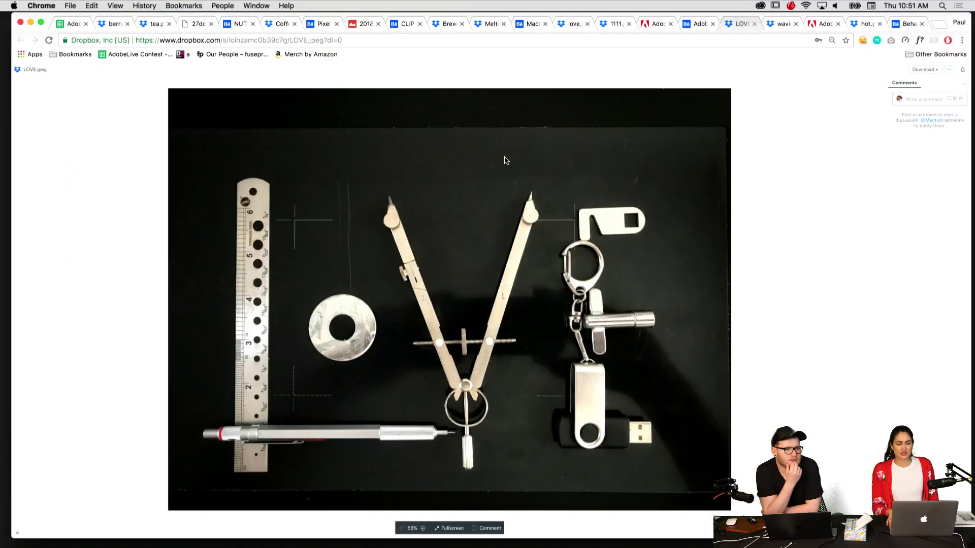
pyautogui.hotkey('ctrl', 'Tab')
pyautogui.hotkey('ctrl', 'Tab')
pyautogui.hotkey('ctrl', 'Tab')
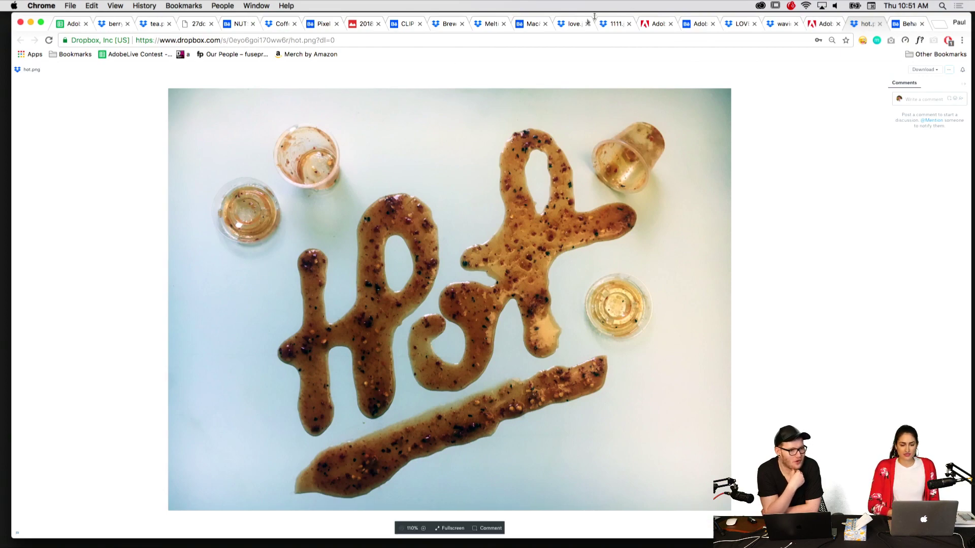
# Revisit the Mac&Cheese entry and move on to the potato-chip lettering
pyautogui.click(532, 27)
pyautogui.hotkey('ctrl', 'Tab')
pyautogui.hotkey('ctrl', 'Tab')
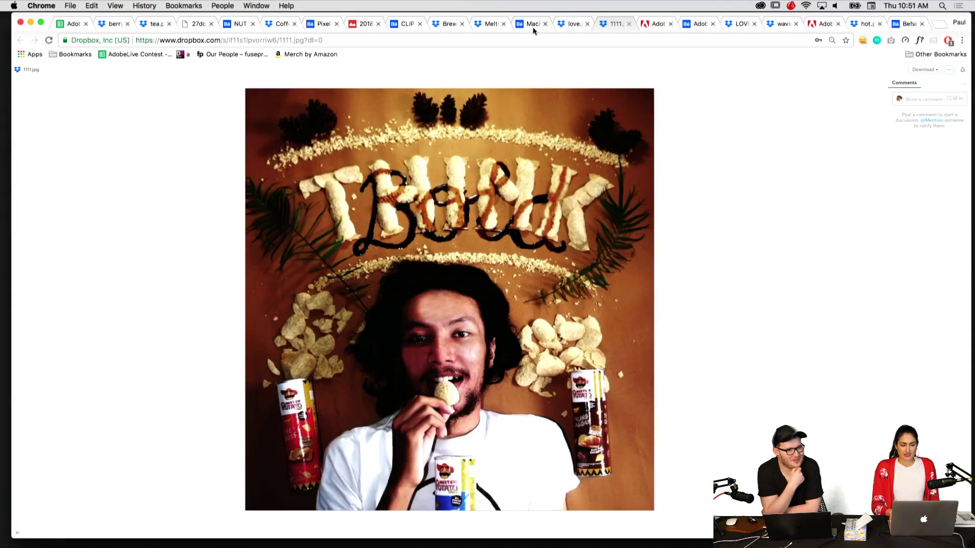